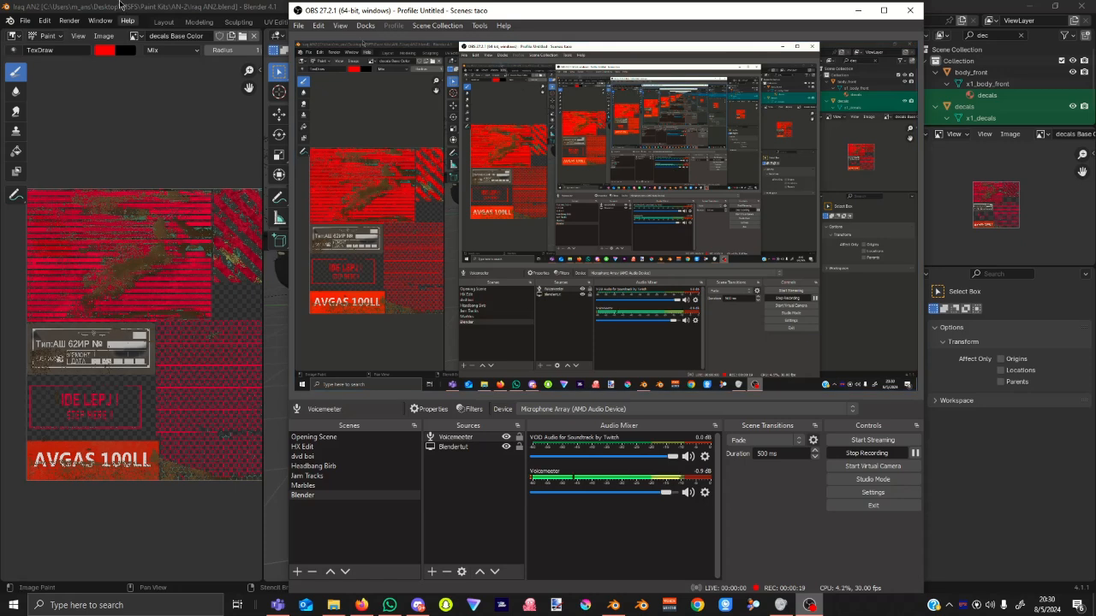
Bring the Blender window with the painted AN-2 in front of OBS Studio.
left_click(157, 4)
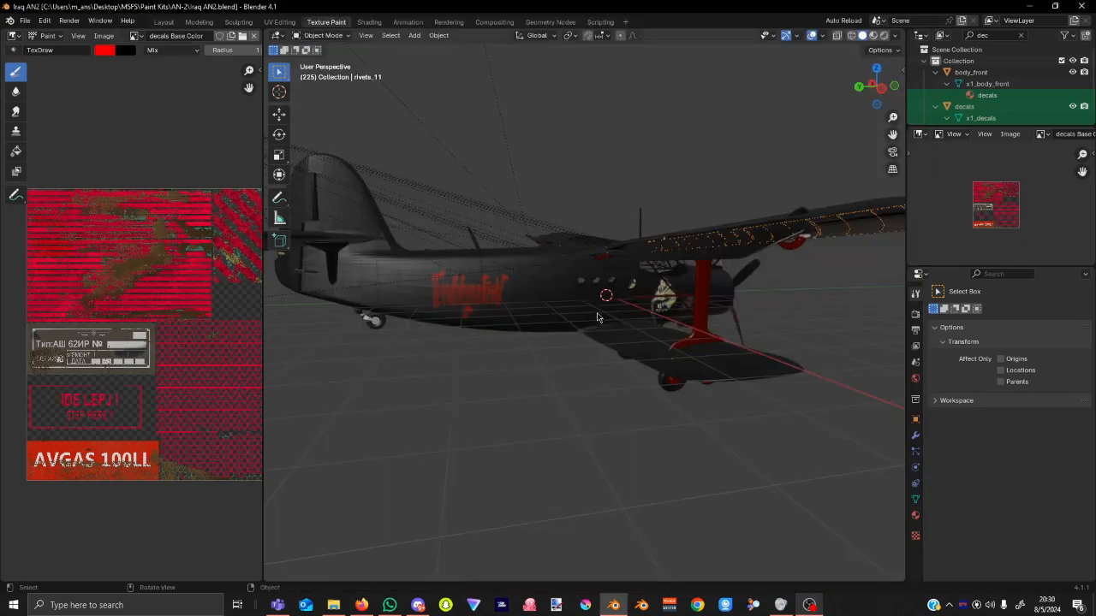
middle_click_drag(615, 353, 540, 385)
scroll(540, 384, "up", 6)
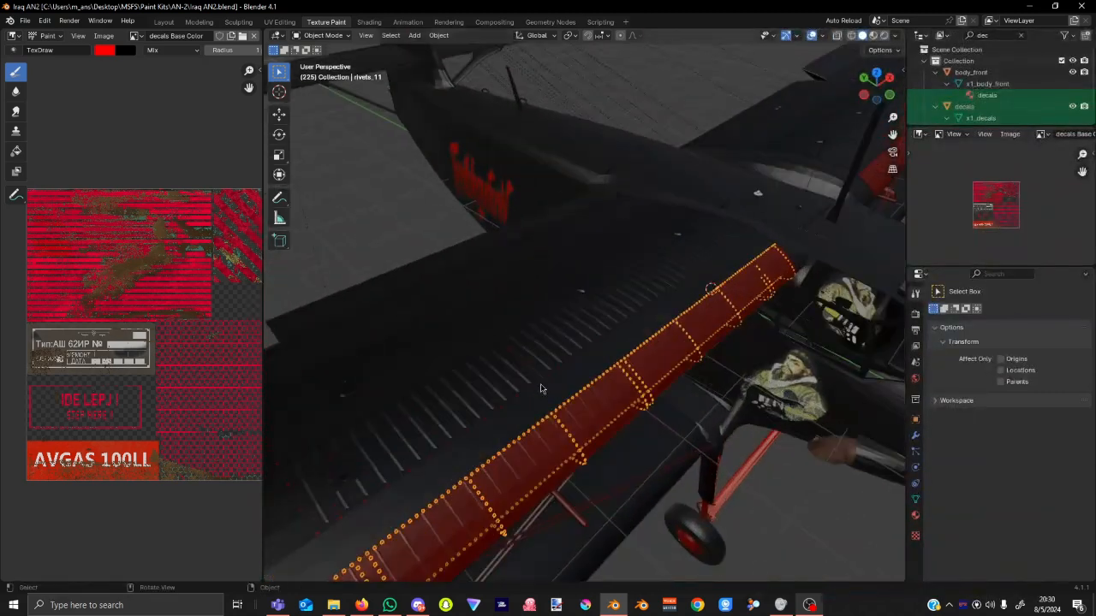
left_click(630, 454)
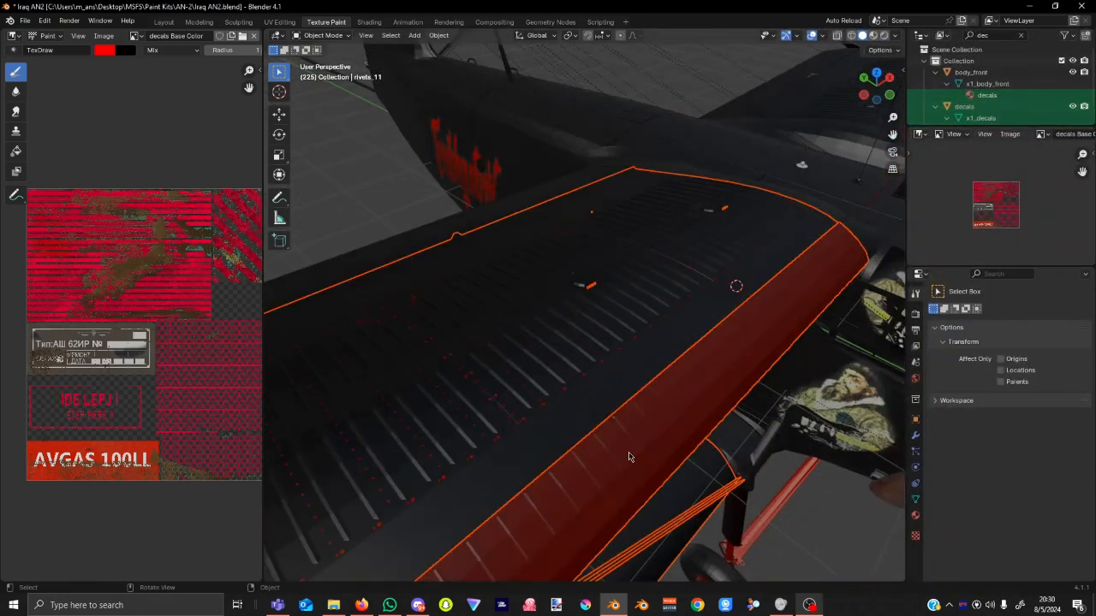
middle_click_drag(707, 333, 454, 288)
scroll(476, 347, "down", 5)
middle_click_drag(481, 351, 548, 402)
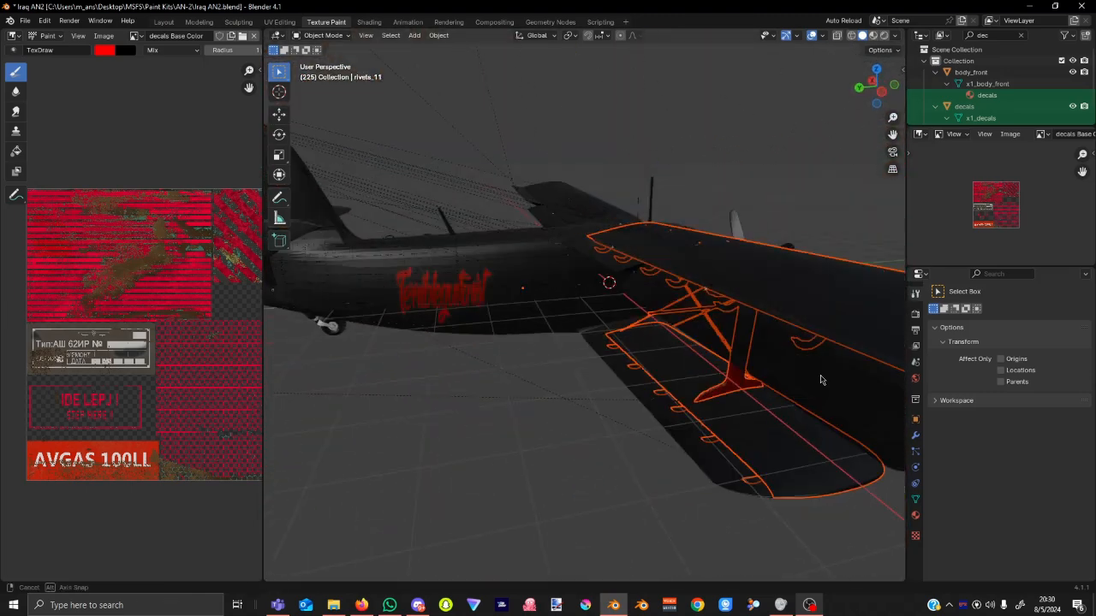
left_click(467, 462)
middle_click_drag(466, 461, 717, 402)
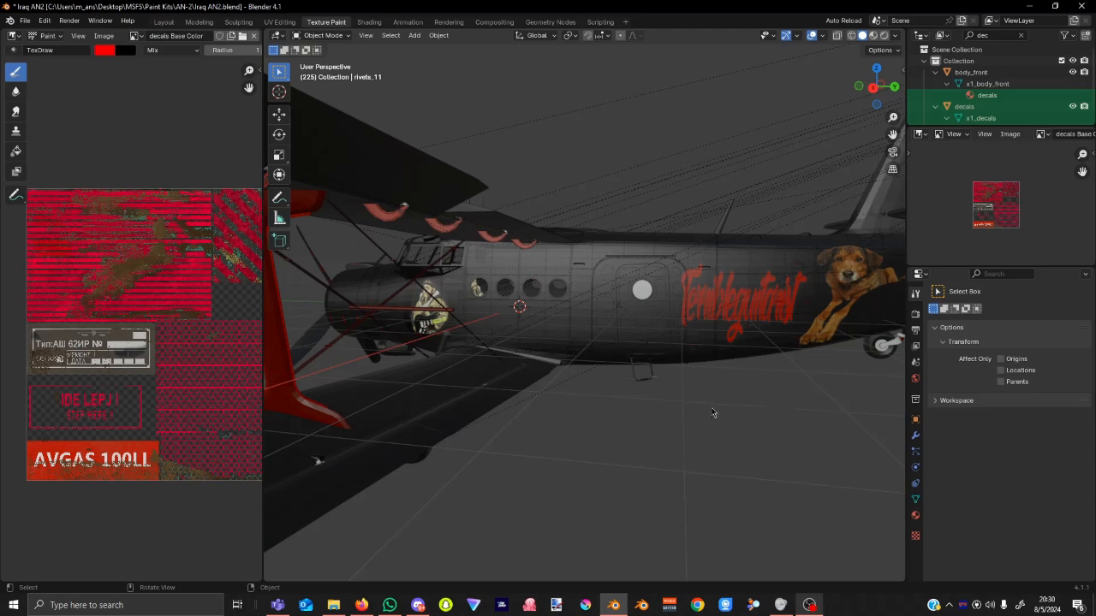
scroll(711, 412, "down", 2)
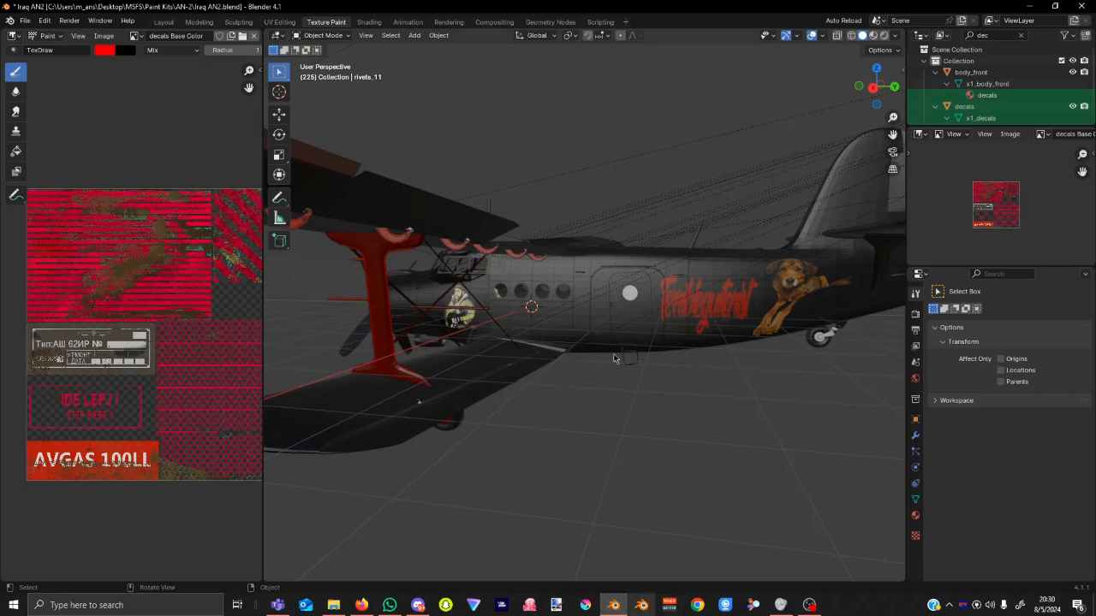
left_click(631, 295)
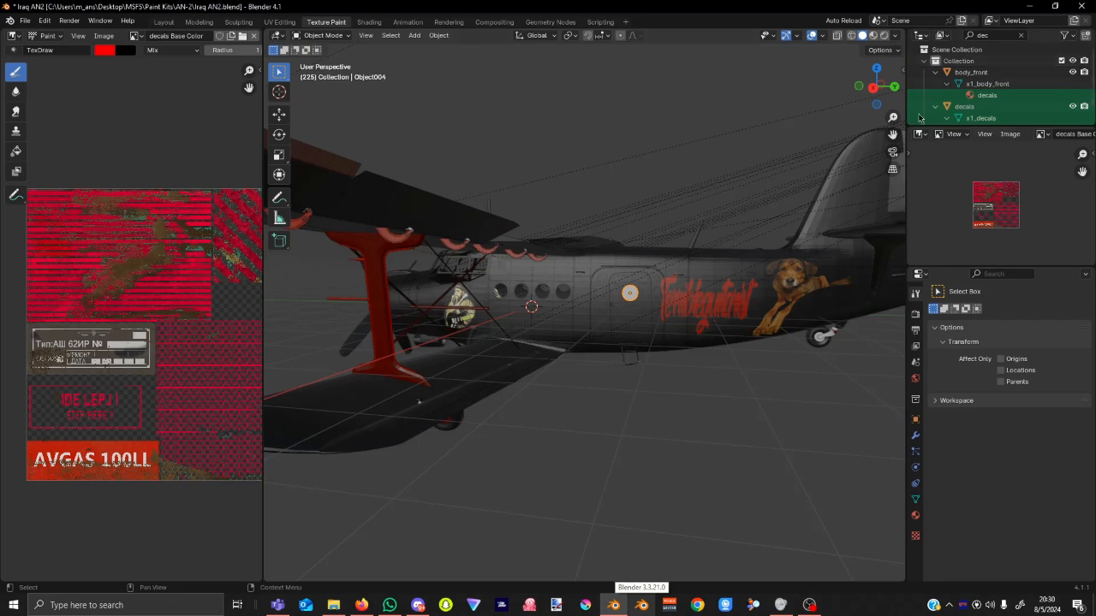
Clear the 'dec' Outliner filter, browse the full object list, and select the upper wing part.
left_click(1020, 37)
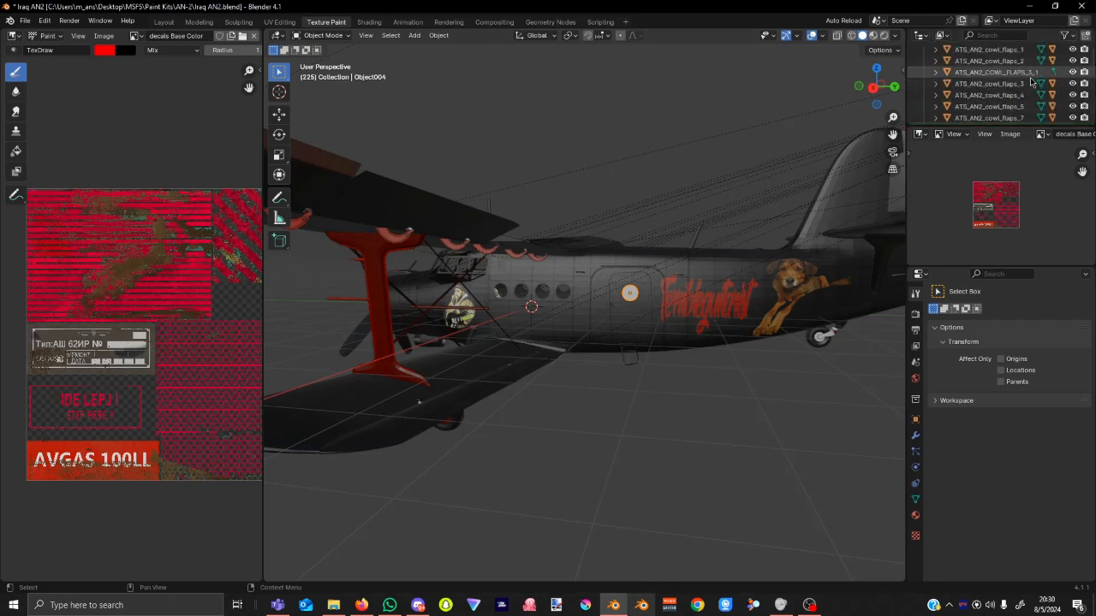
scroll(1031, 83, "down", 10)
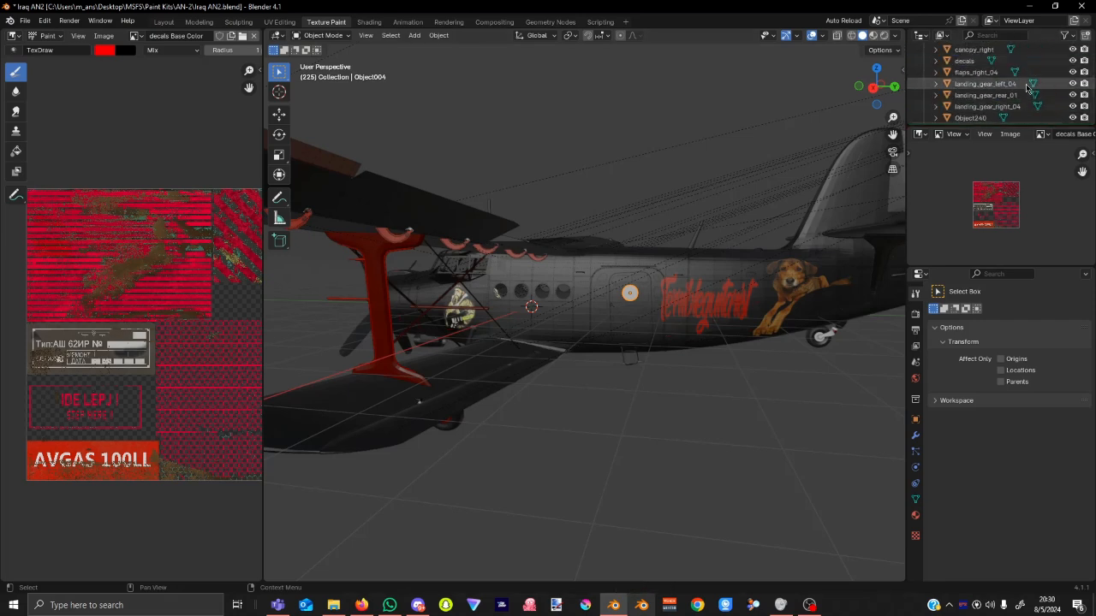
scroll(1026, 86, "down", 15)
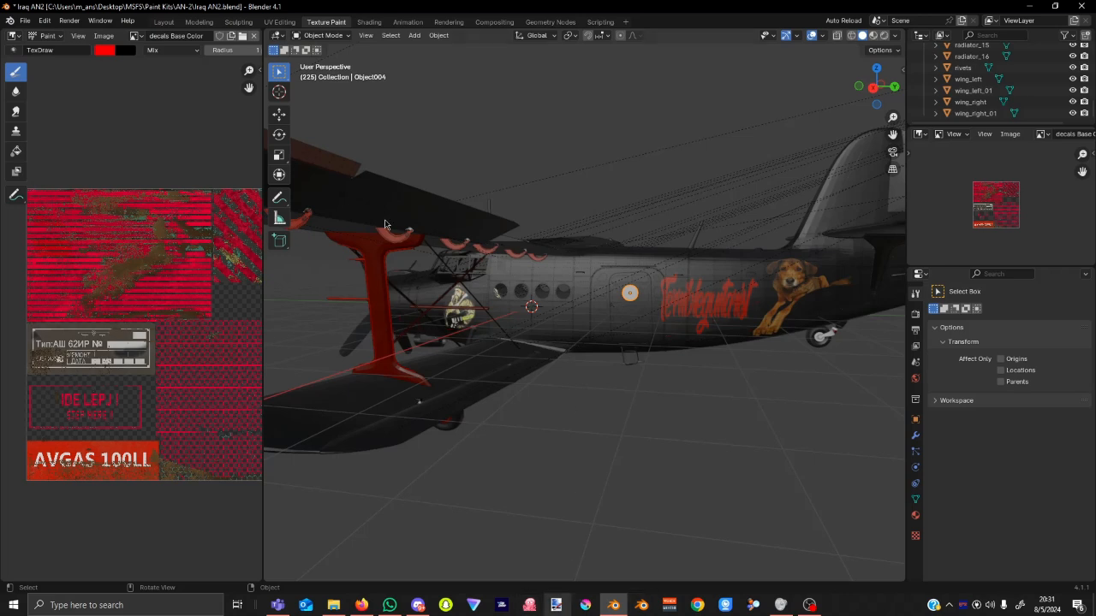
left_click(341, 175)
middle_click_drag(340, 176, 589, 435)
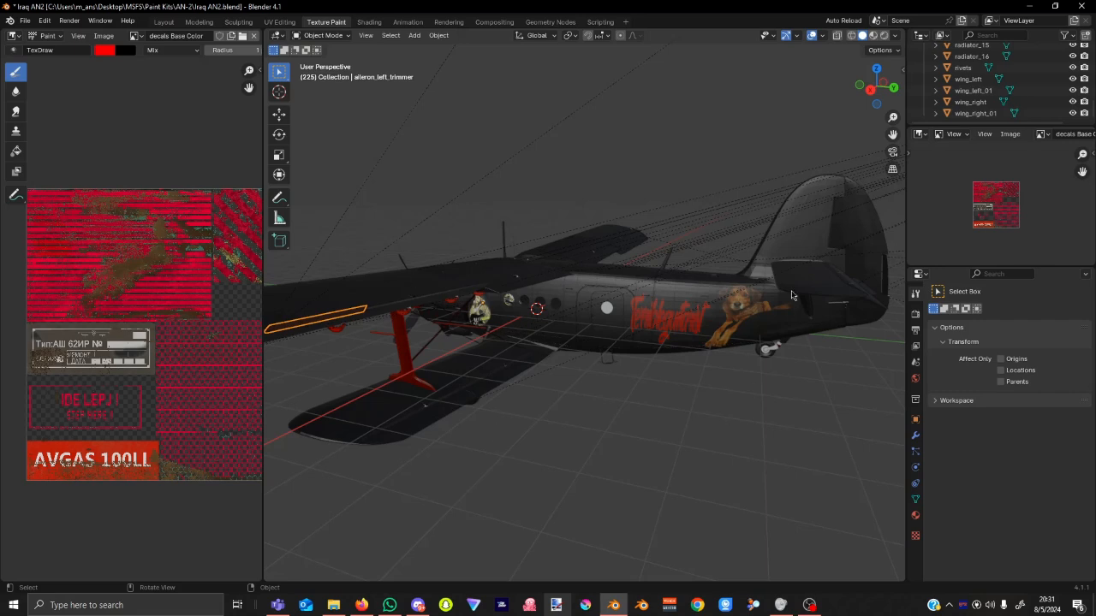
Start a new General file, discarding unsaved changes to Iraq AN2.blend.
left_click(29, 22)
mouse_move(47, 39)
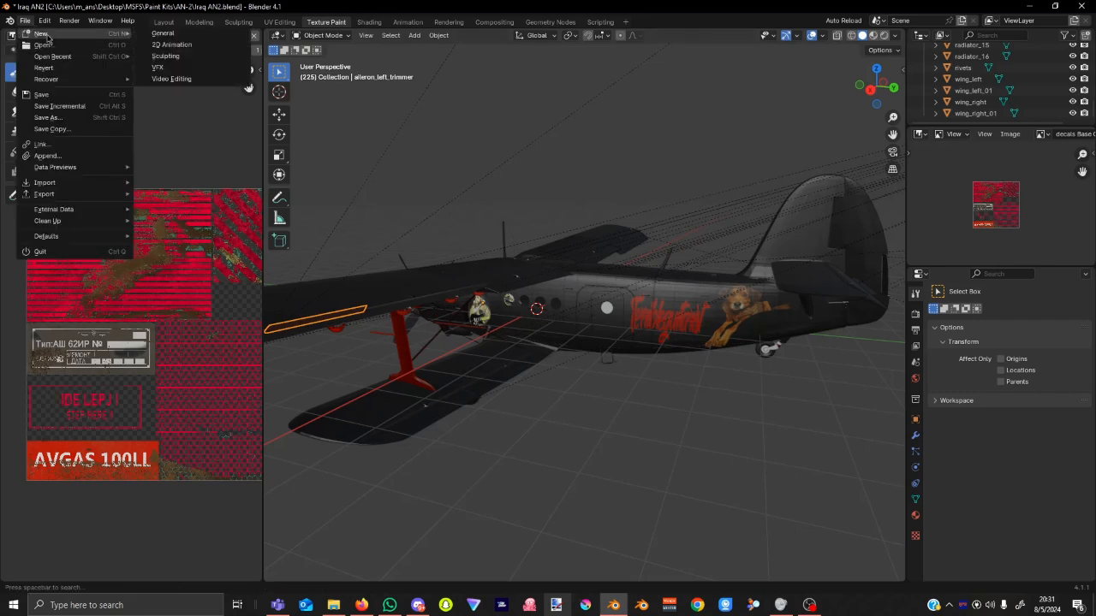
left_click(163, 33)
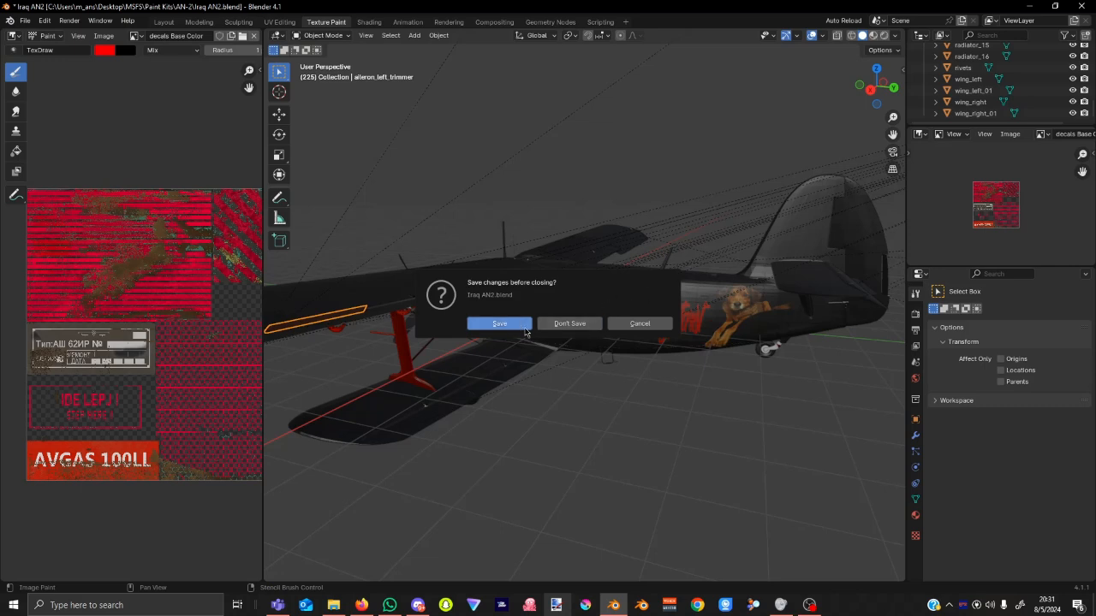
left_click(566, 326)
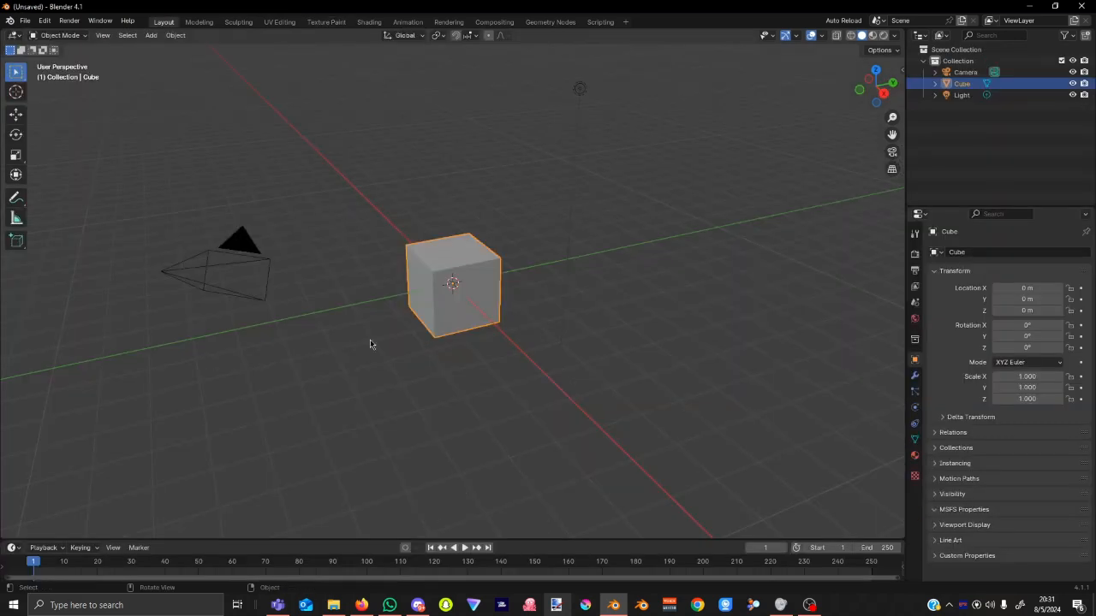
Delete the default cube, camera and light, then bring up the import formats list.
key("a")
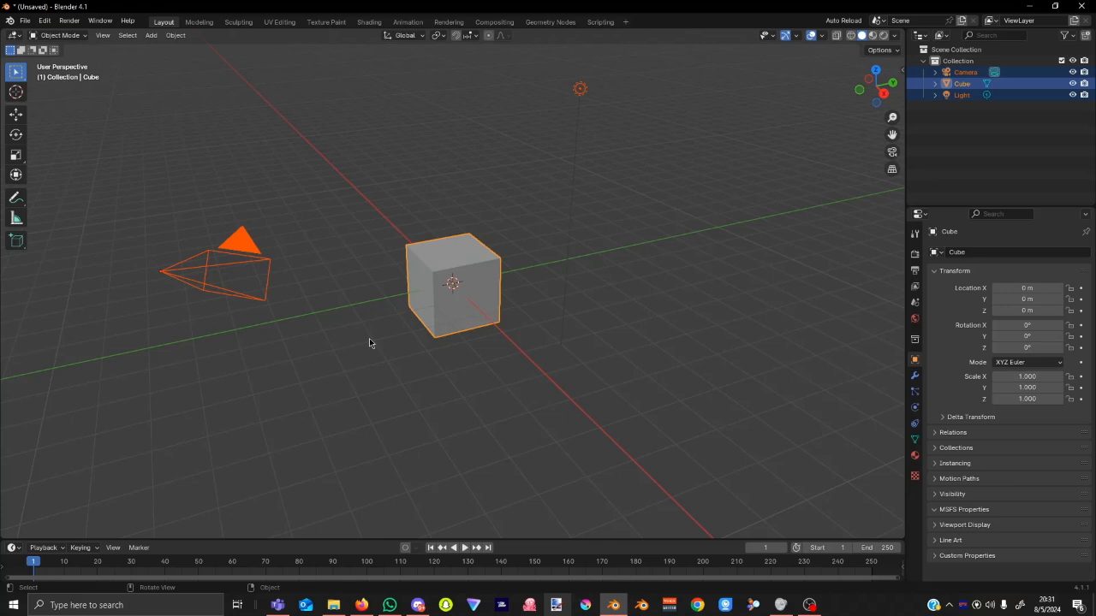
key("Delete")
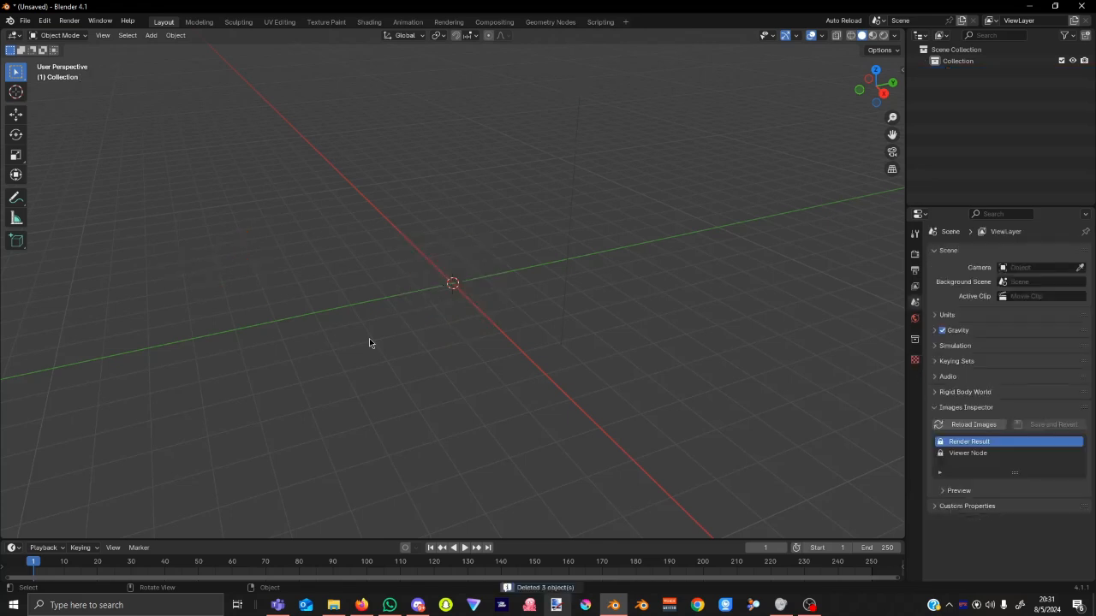
left_click(25, 20)
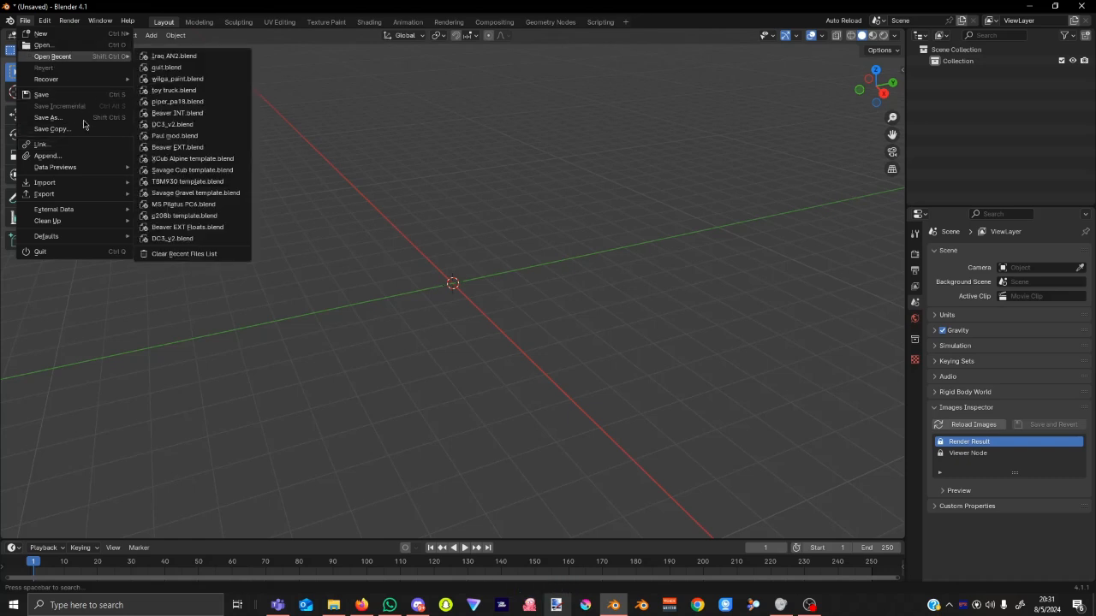
mouse_move(88, 185)
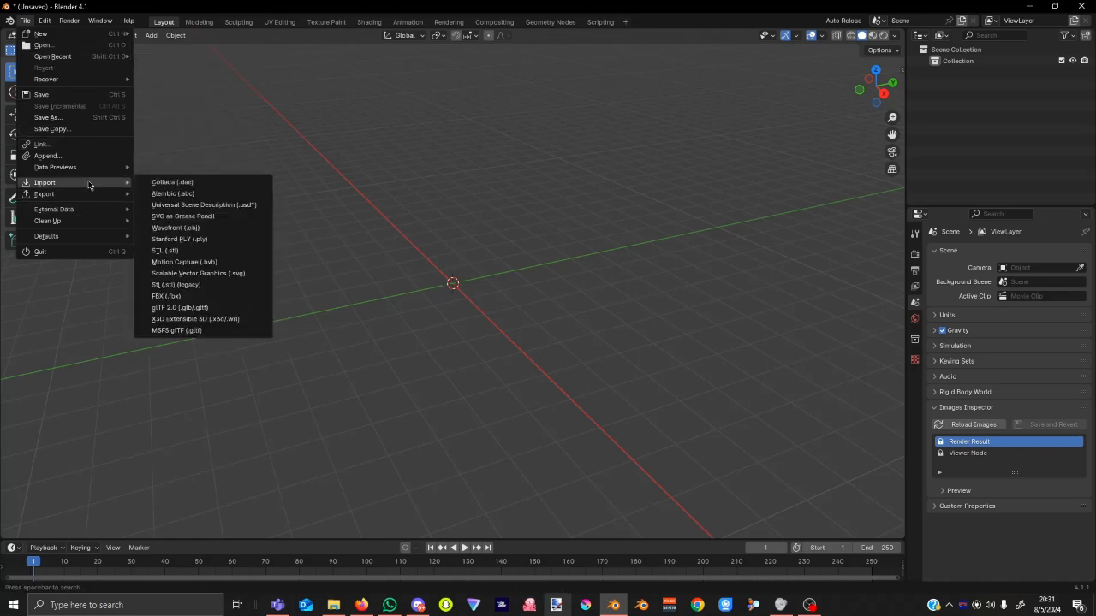
Start an MSFS glTF import and browse from Community to Packages\Official\OneStore.
left_click(208, 331)
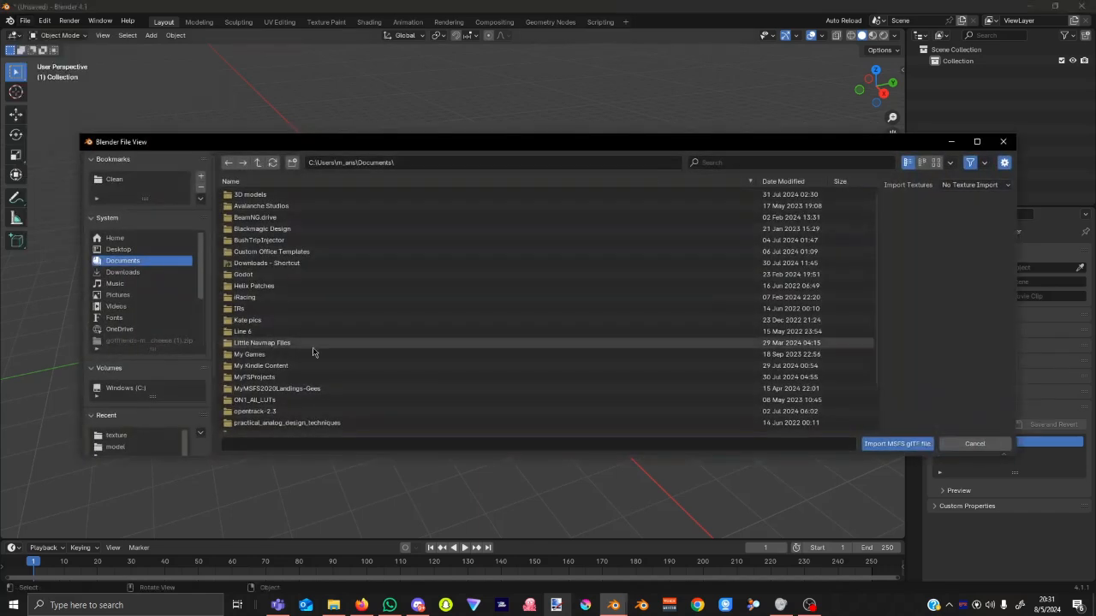
scroll(153, 296, "down", 3)
left_click(149, 286)
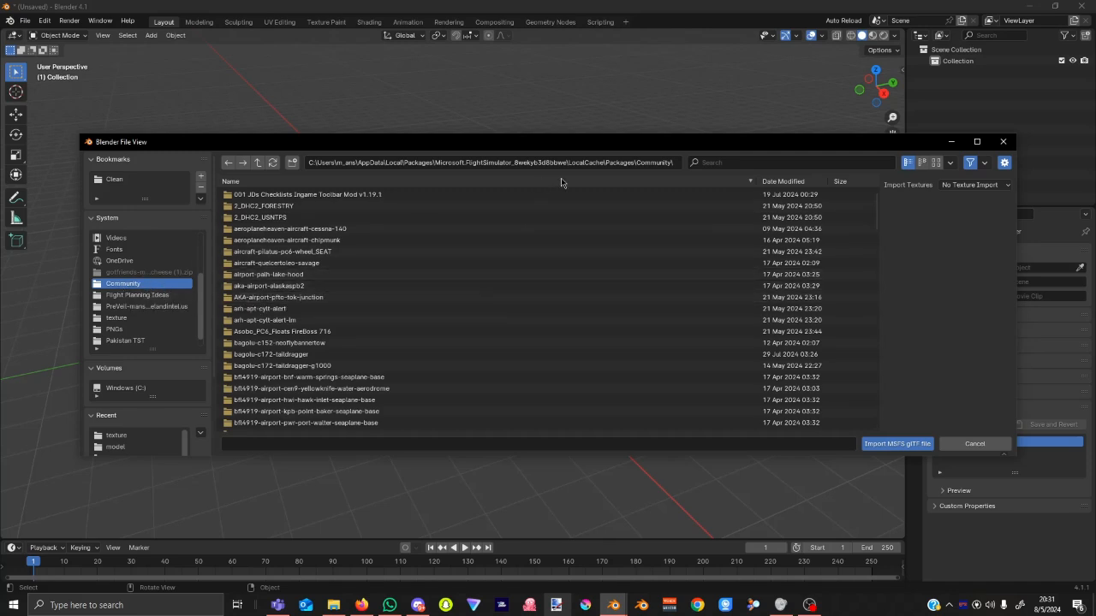
left_click(258, 164)
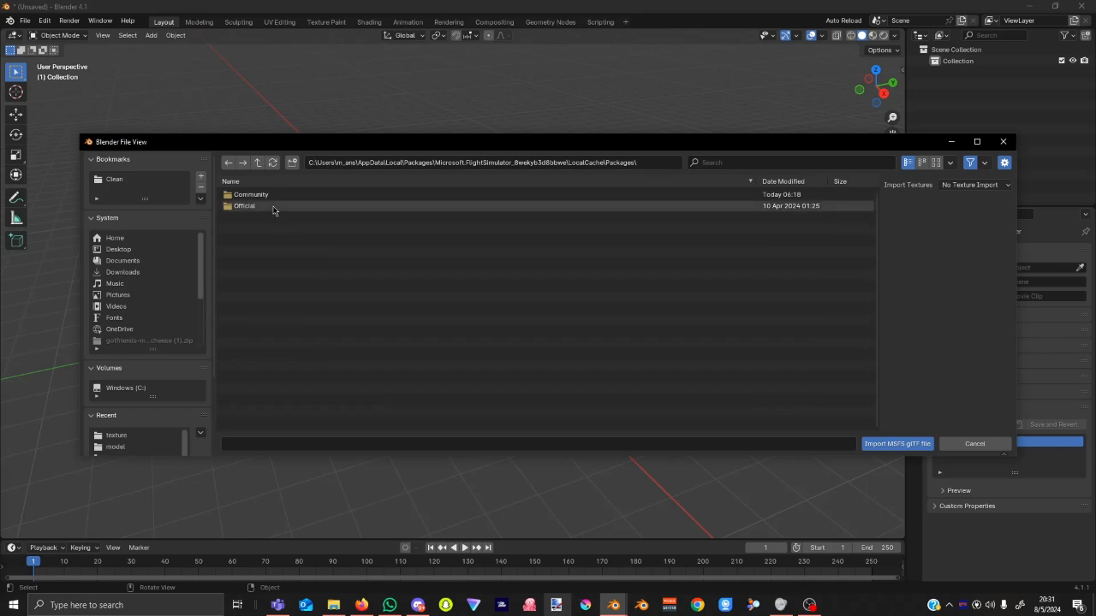
double_click(277, 196)
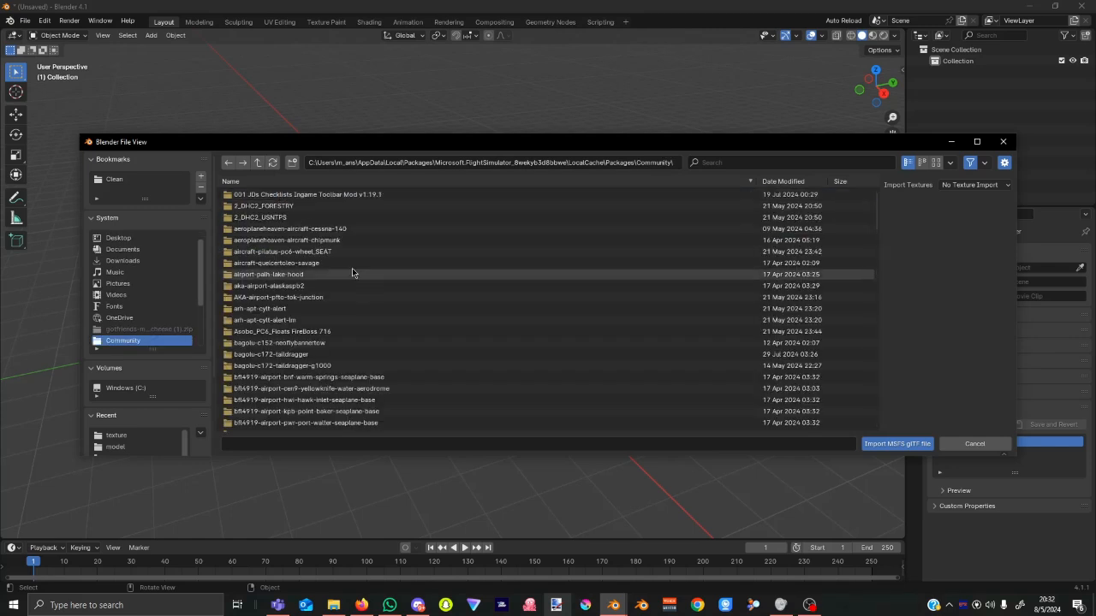
left_click(258, 162)
double_click(286, 208)
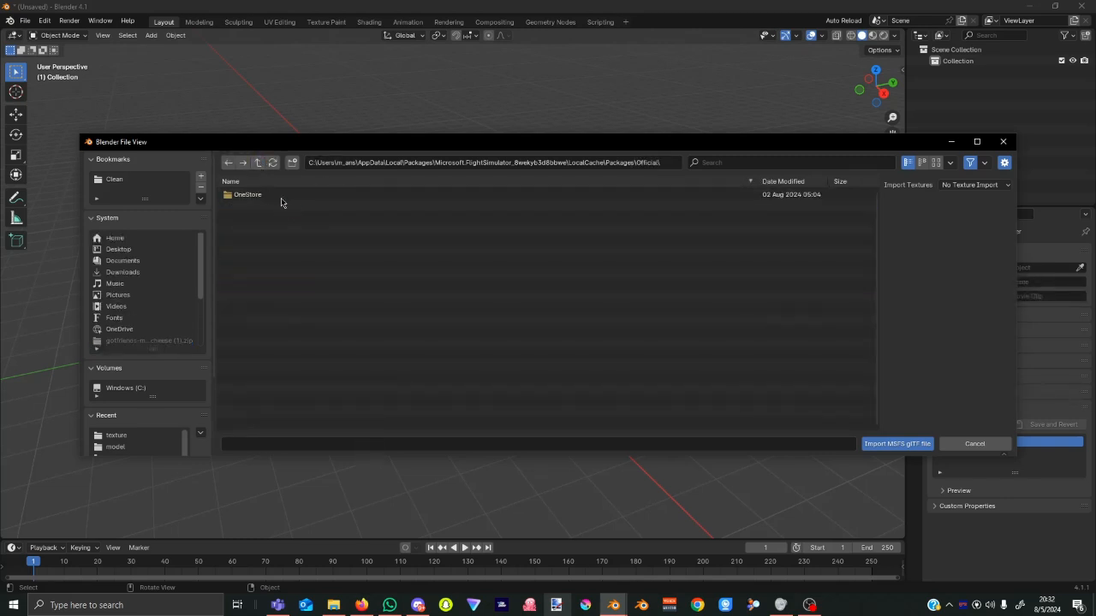
double_click(281, 197)
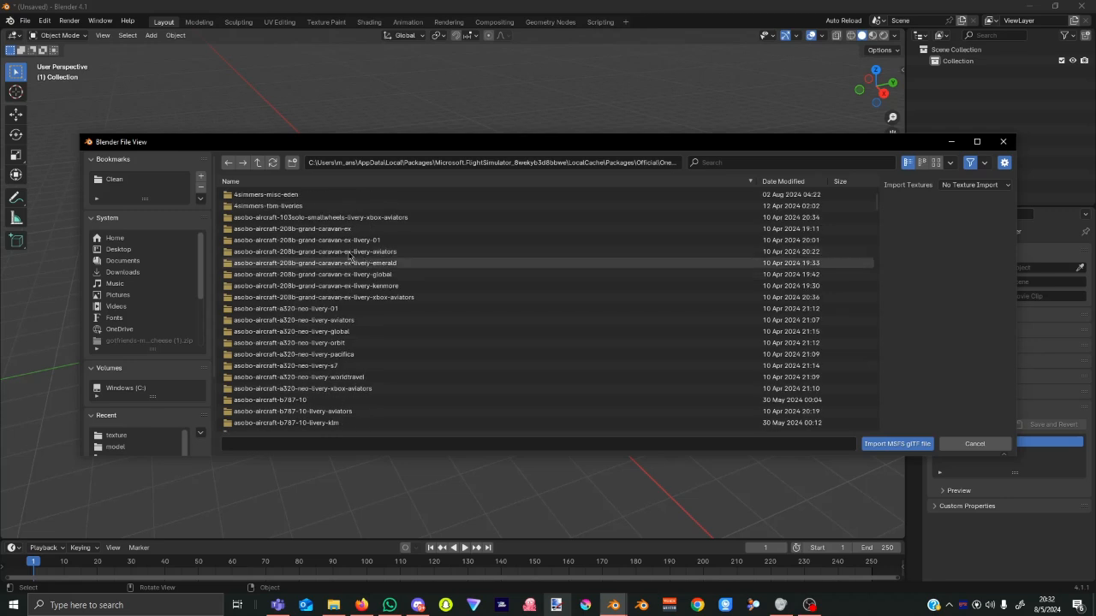
Scroll the OneStore package list to locate microsoft-aircraft-antonov2.
scroll(364, 257, "down", 2)
scroll(381, 282, "down", 10)
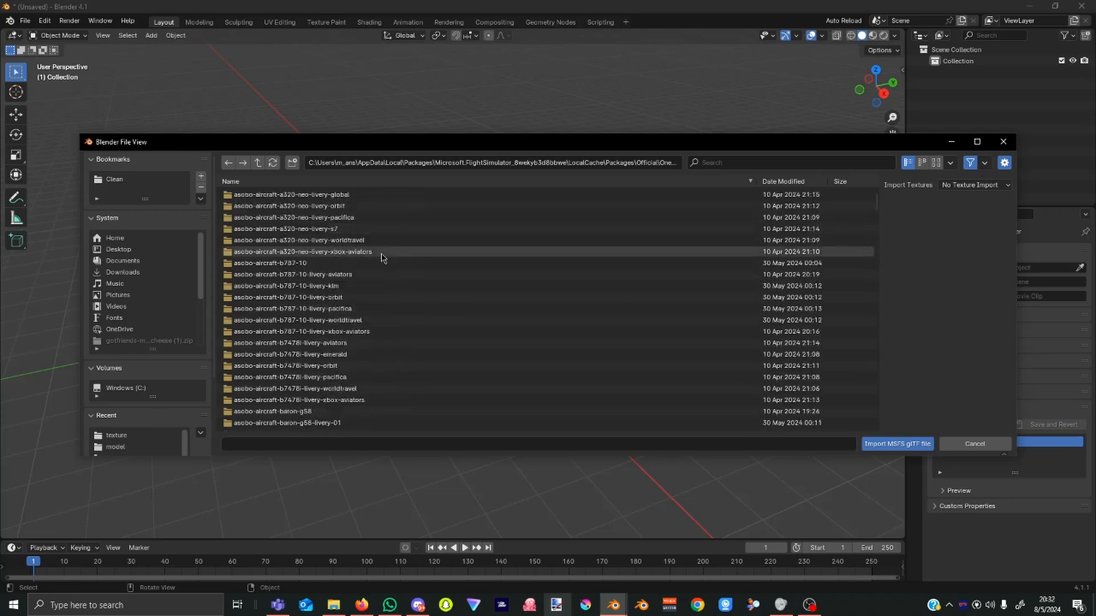
scroll(376, 272, "down", 10)
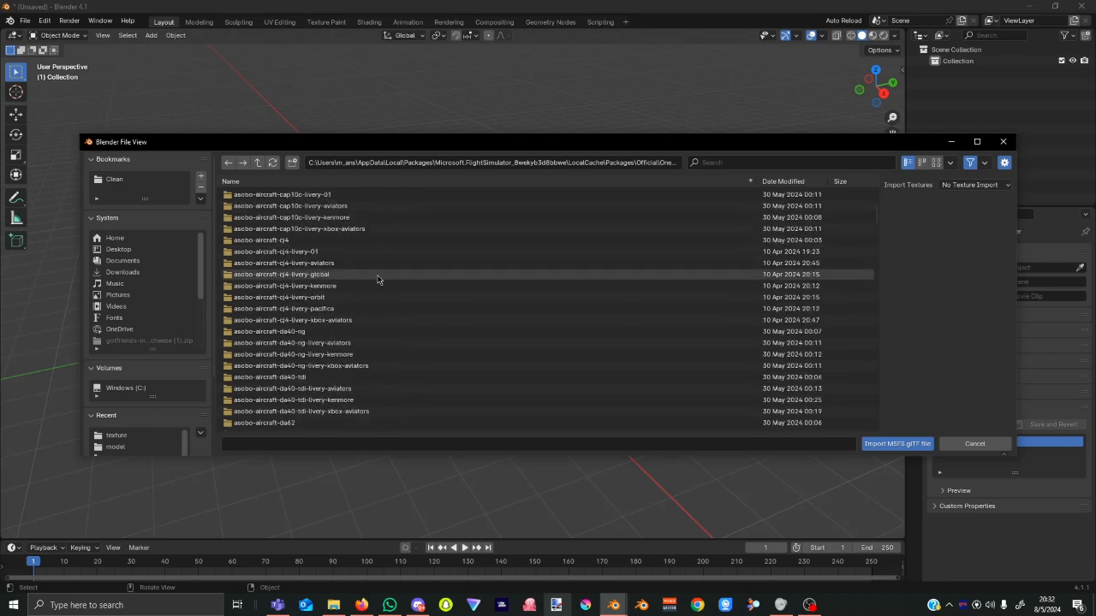
scroll(408, 289, "down", 4)
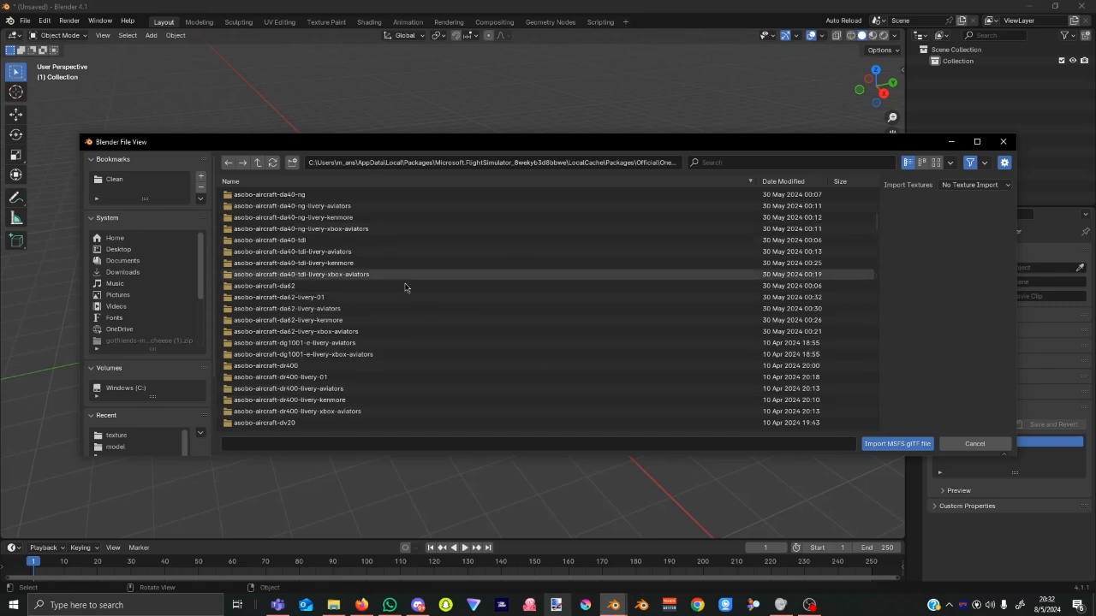
scroll(408, 291, "down", 15)
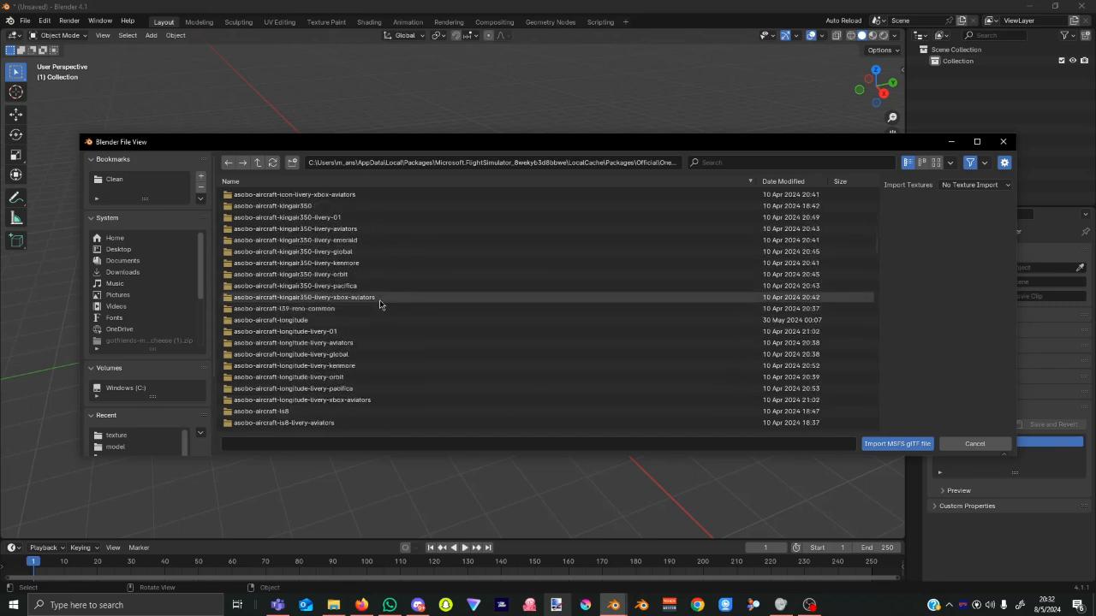
scroll(381, 297, "down", 15)
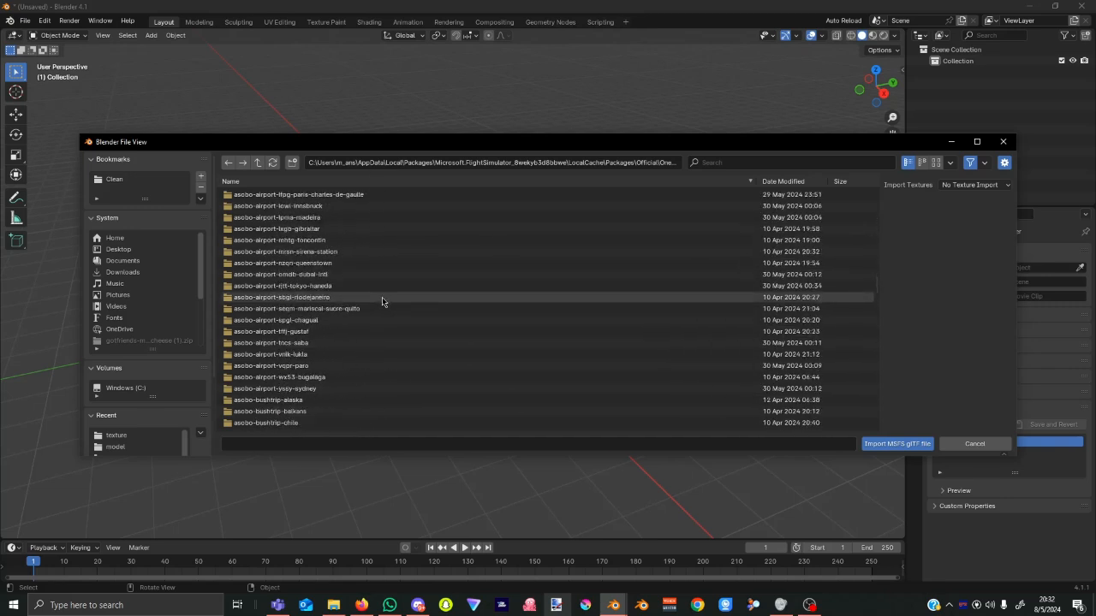
scroll(385, 298, "down", 15)
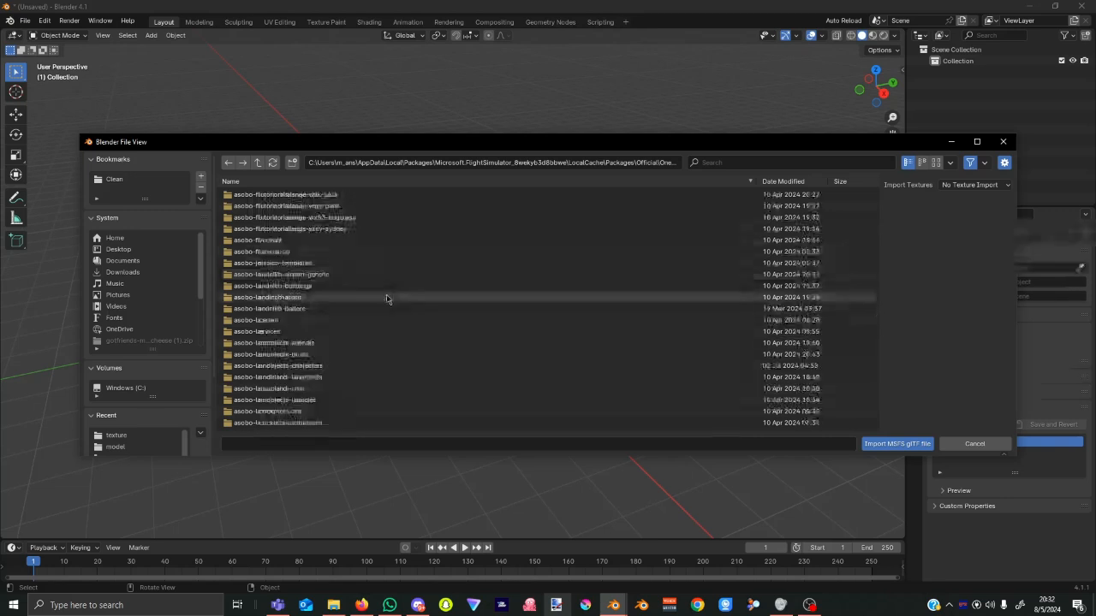
scroll(387, 296, "down", 15)
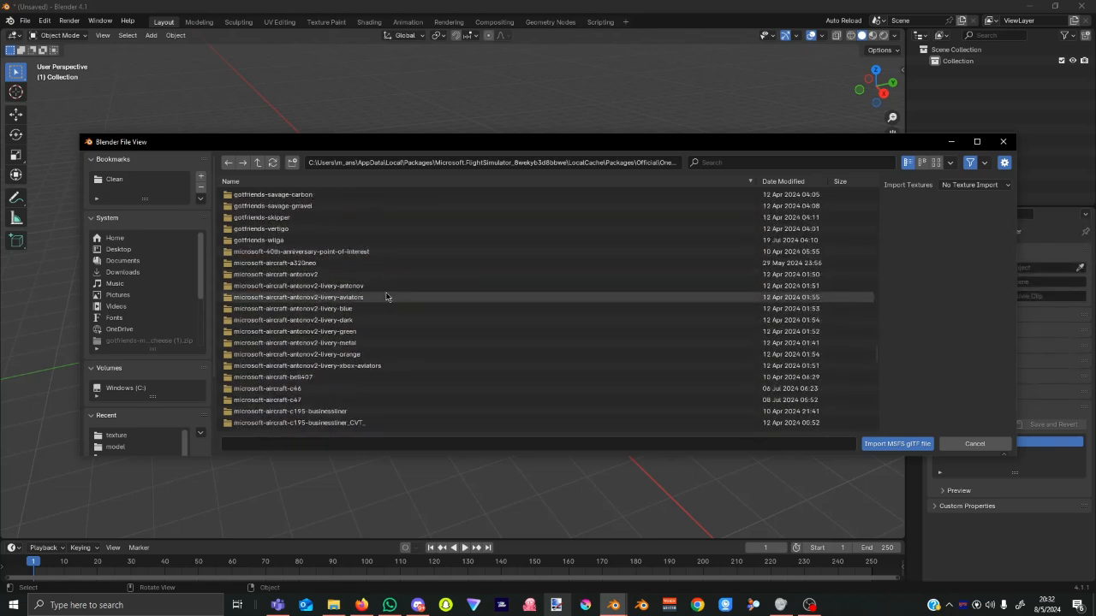
scroll(385, 295, "up", 2)
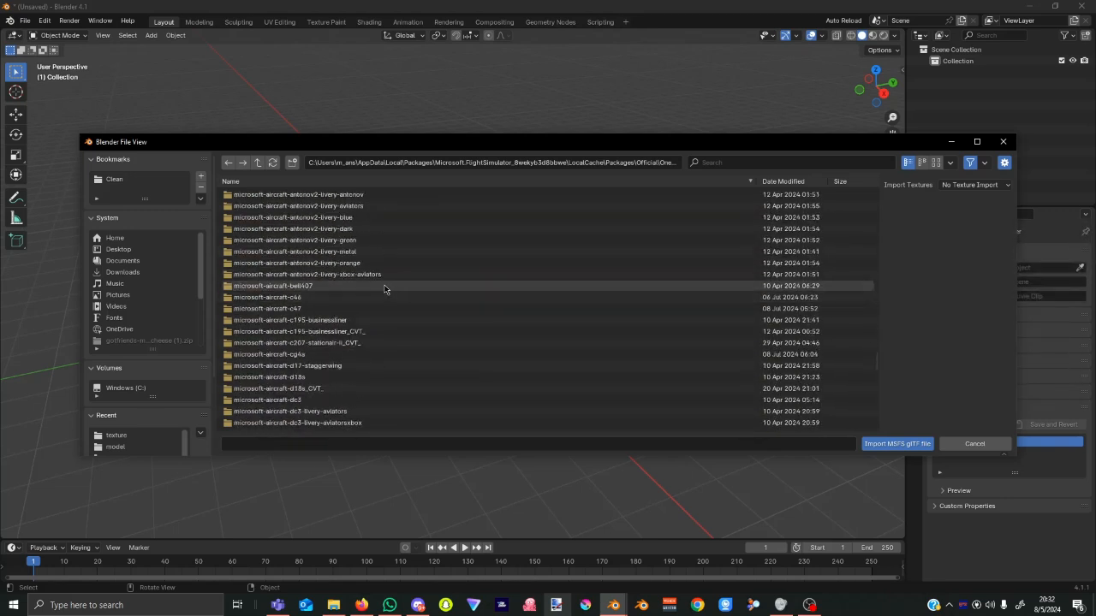
scroll(385, 289, "up", 2)
Browse antonov2 > SimObjects > Airplanes > Microsoft_Antonov2_Wheels > model and pick ATS_AN2_LOD01.gltf.
left_click(394, 251)
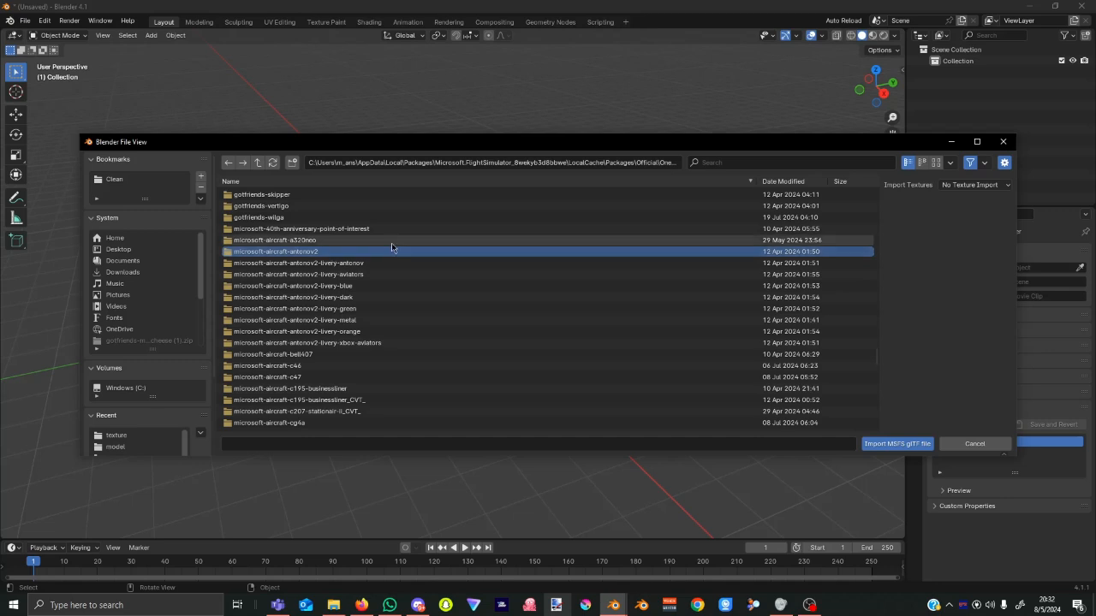
left_click(903, 445)
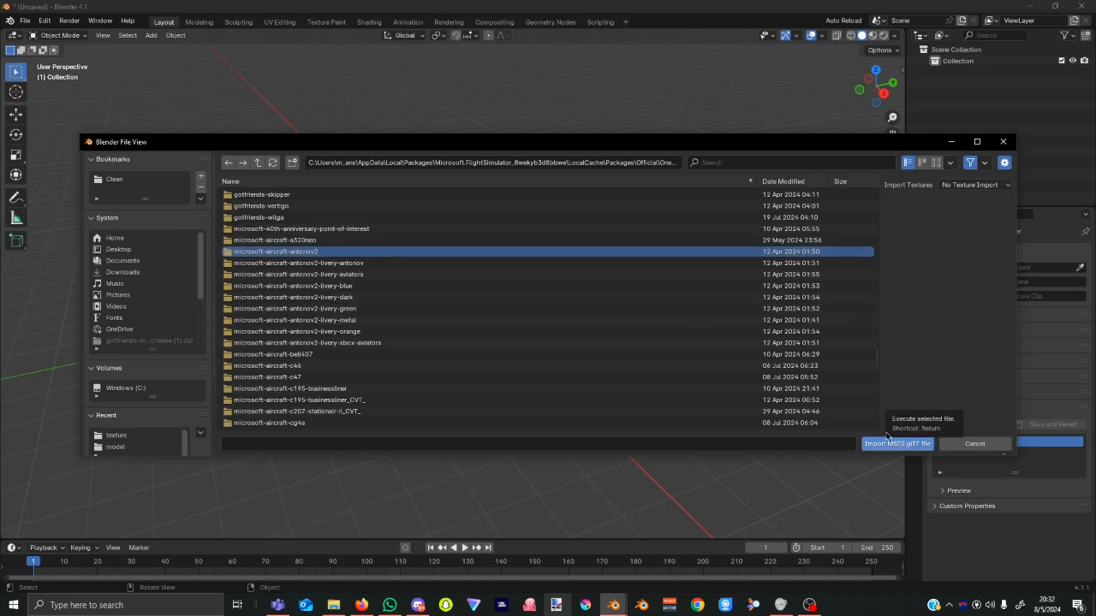
double_click(354, 249)
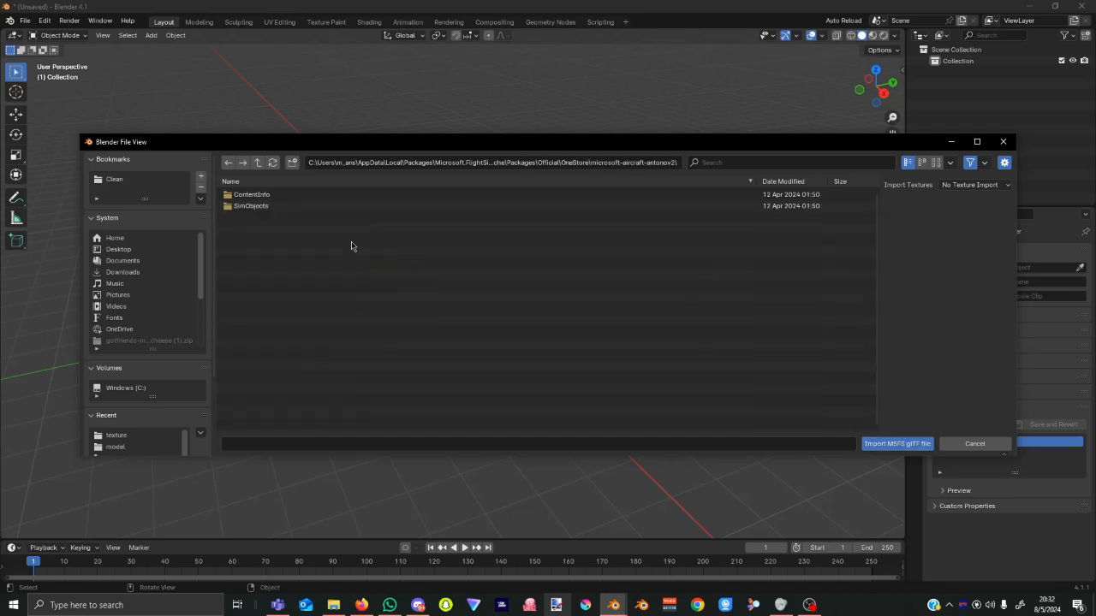
double_click(298, 205)
left_click(296, 196)
double_click(296, 196)
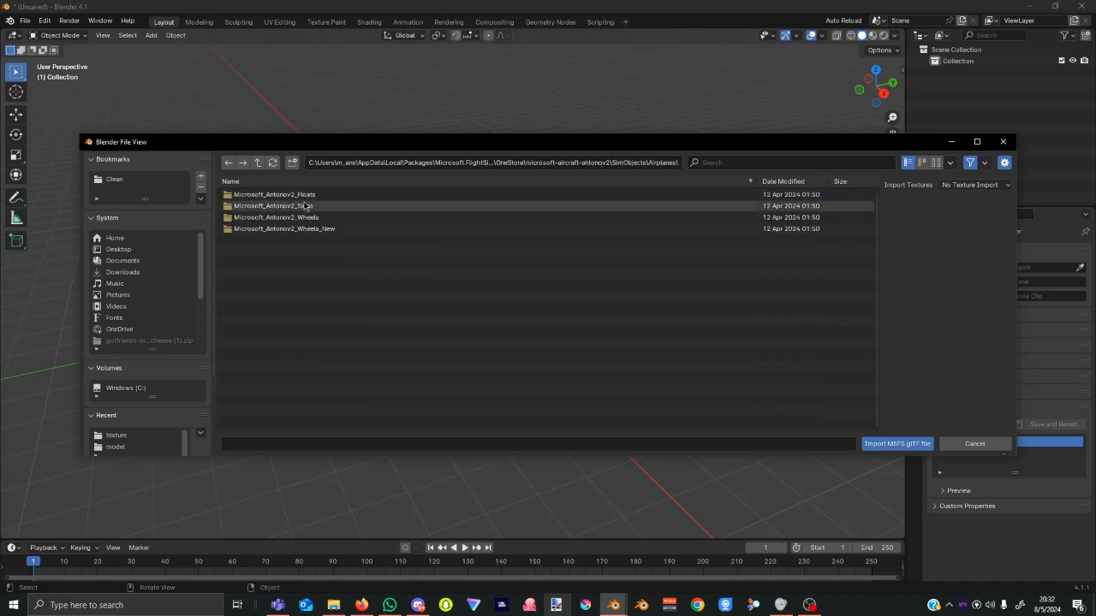
double_click(344, 217)
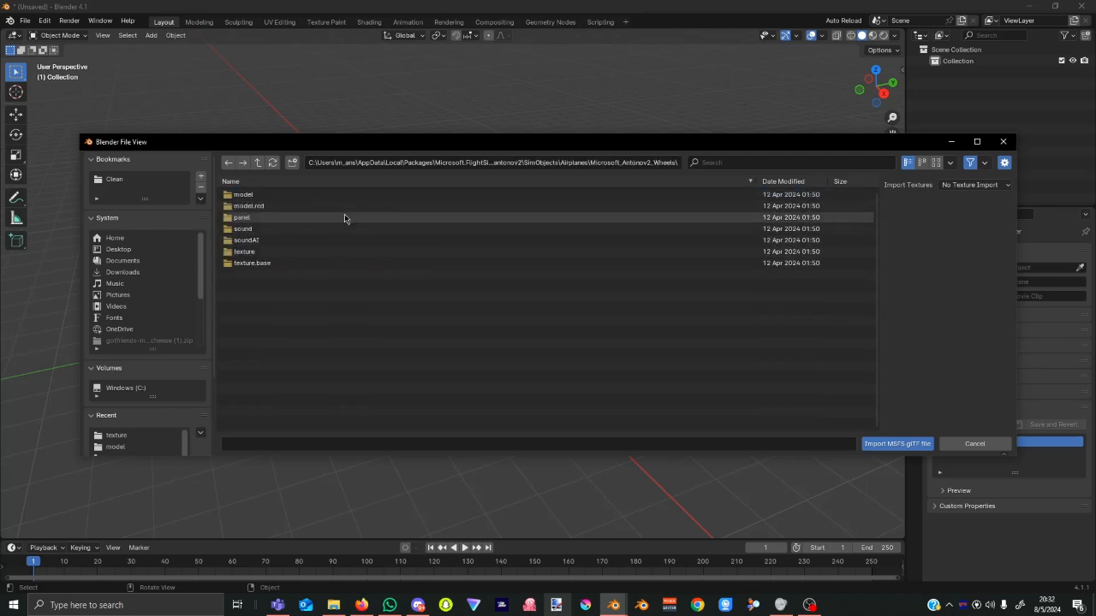
double_click(321, 196)
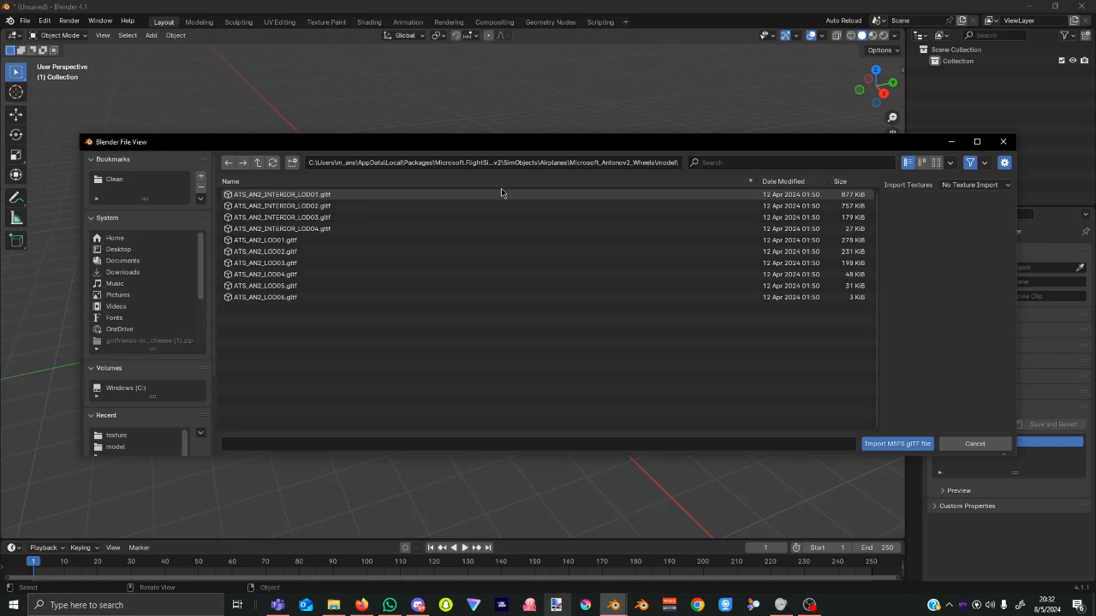
left_click(305, 243)
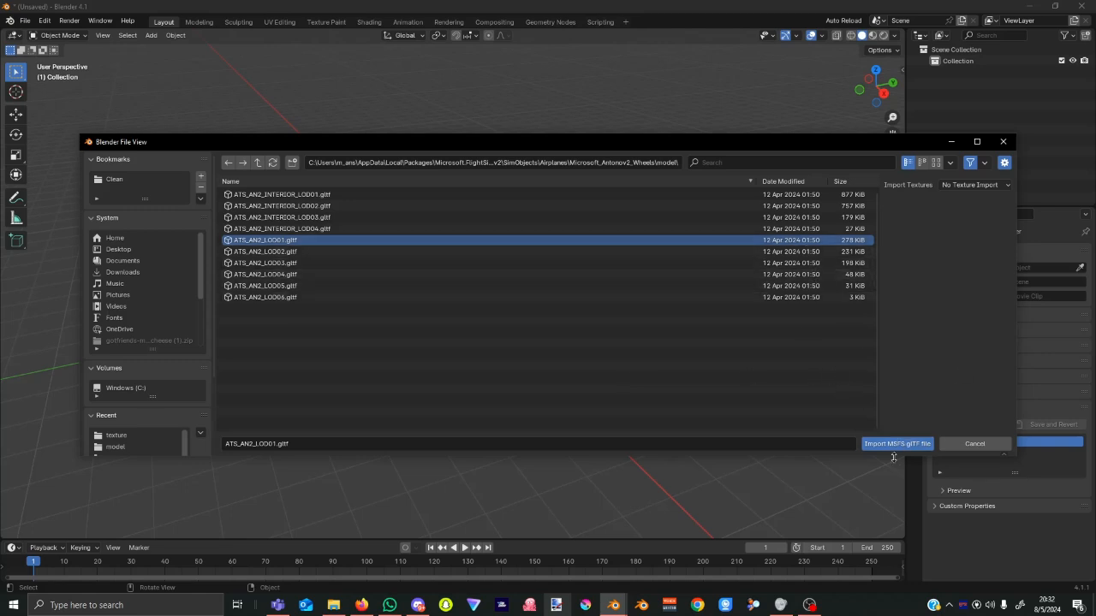
Load the selected ATS_AN2_LOD01.gltf into the scene with Import MSFS glTF.
left_click(893, 444)
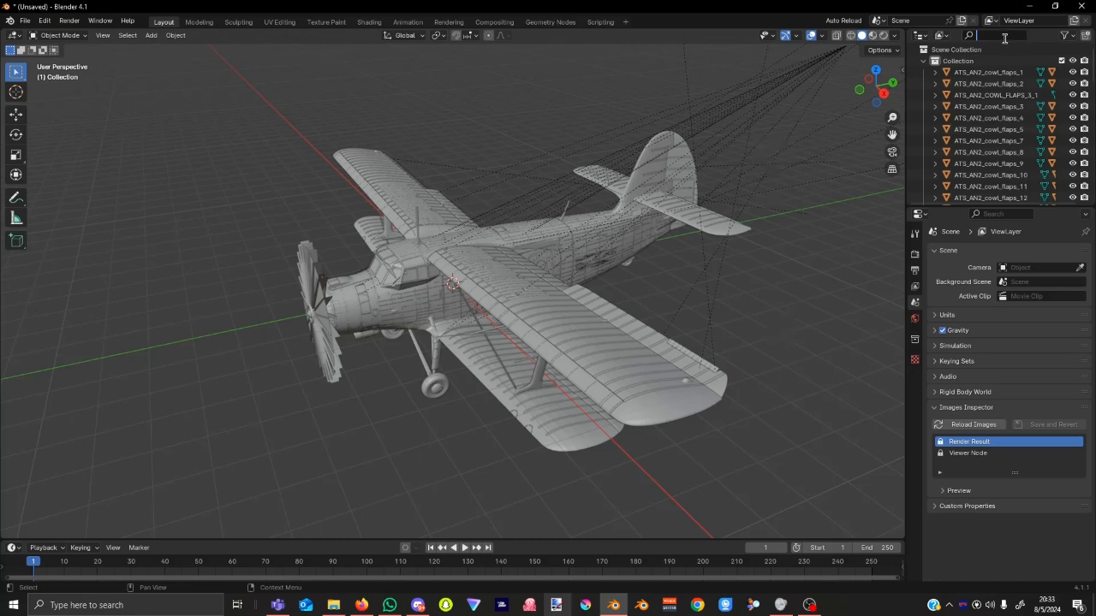
Filter the Outliner for 'blur', hide the blurred and slow propeller objects, then clear the filter.
type("frost")
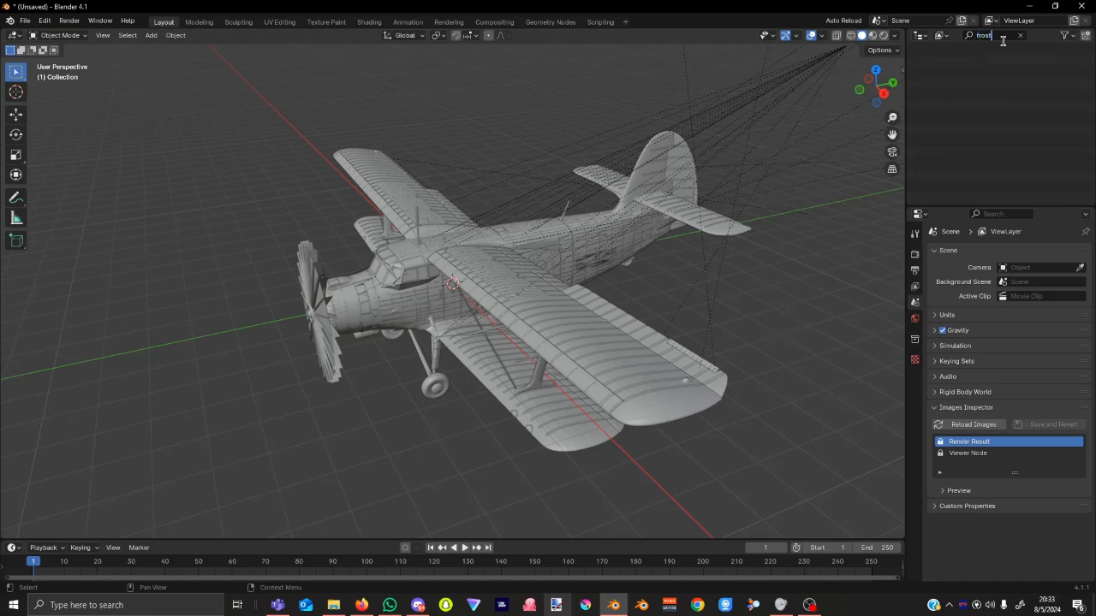
key("BackSpace")
key("BackSpace")
key("BackSpace")
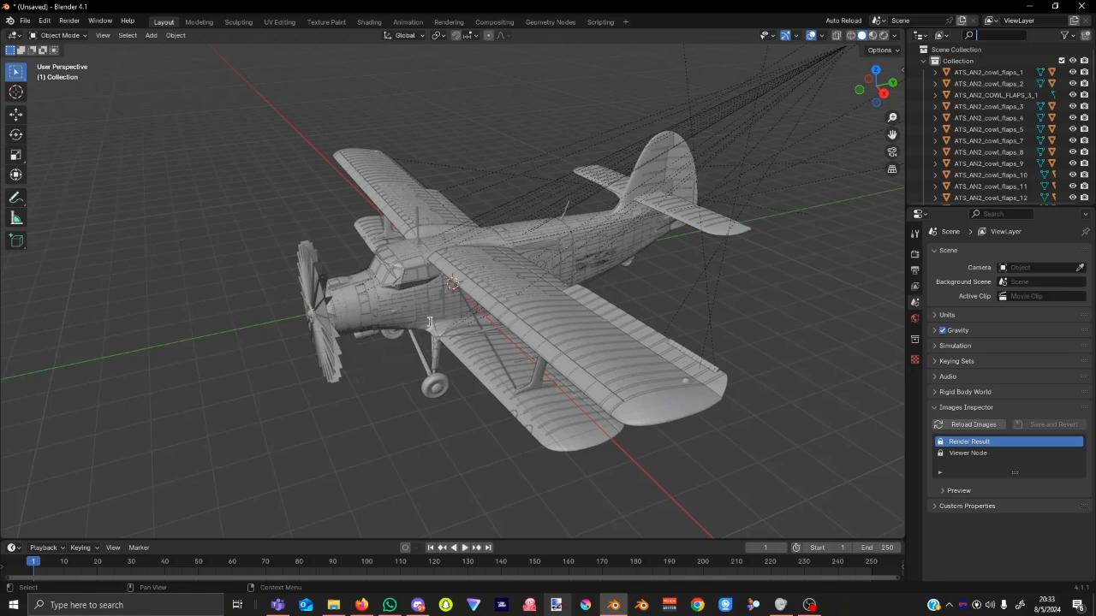
type("blur")
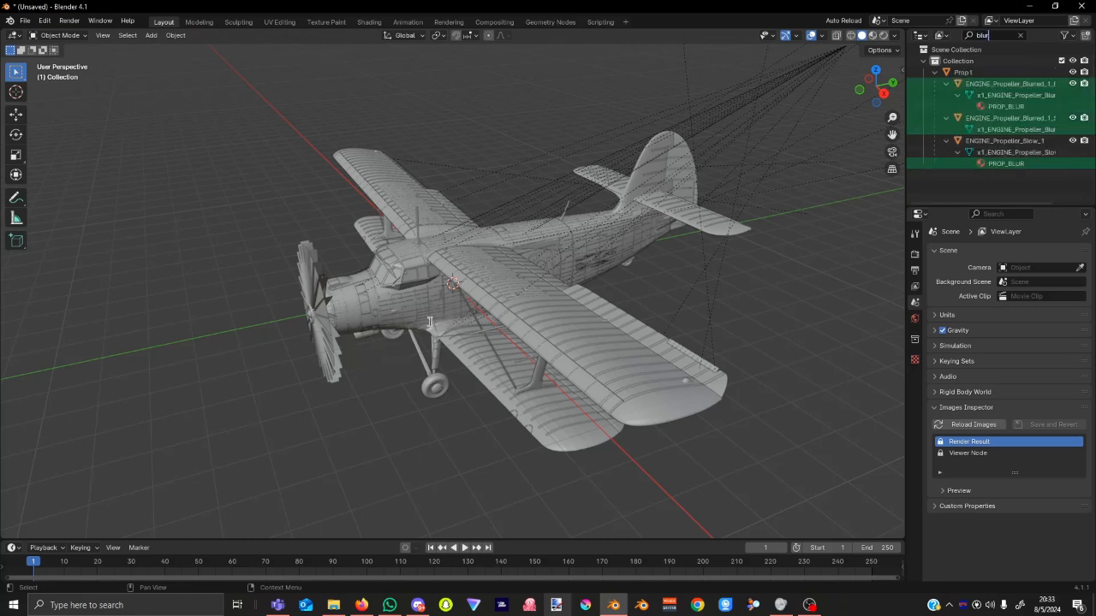
left_click(1072, 83)
left_click(1073, 118)
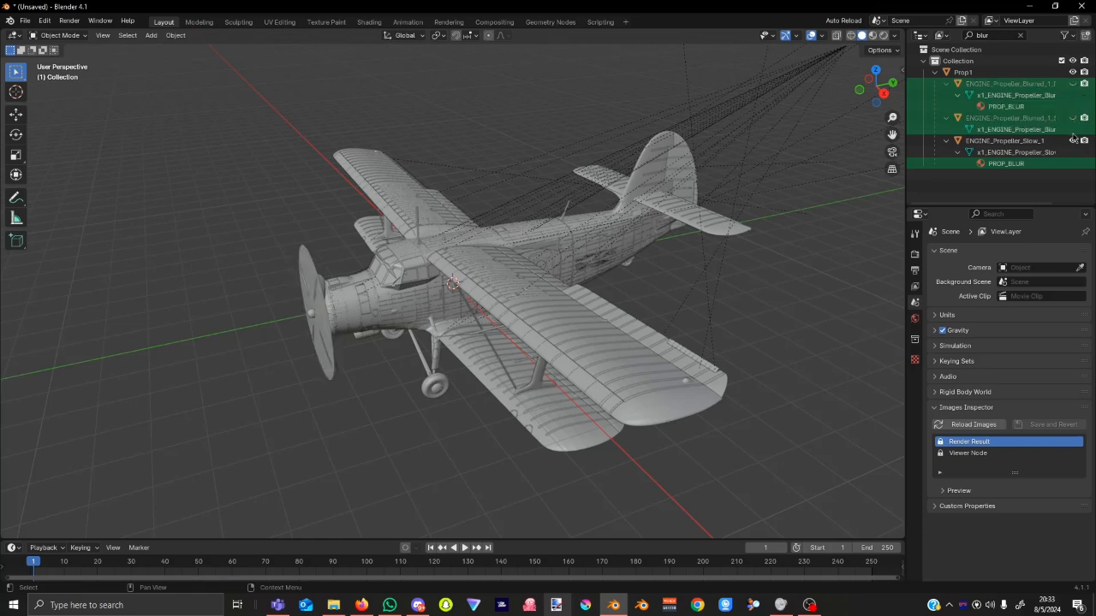
left_click(1073, 141)
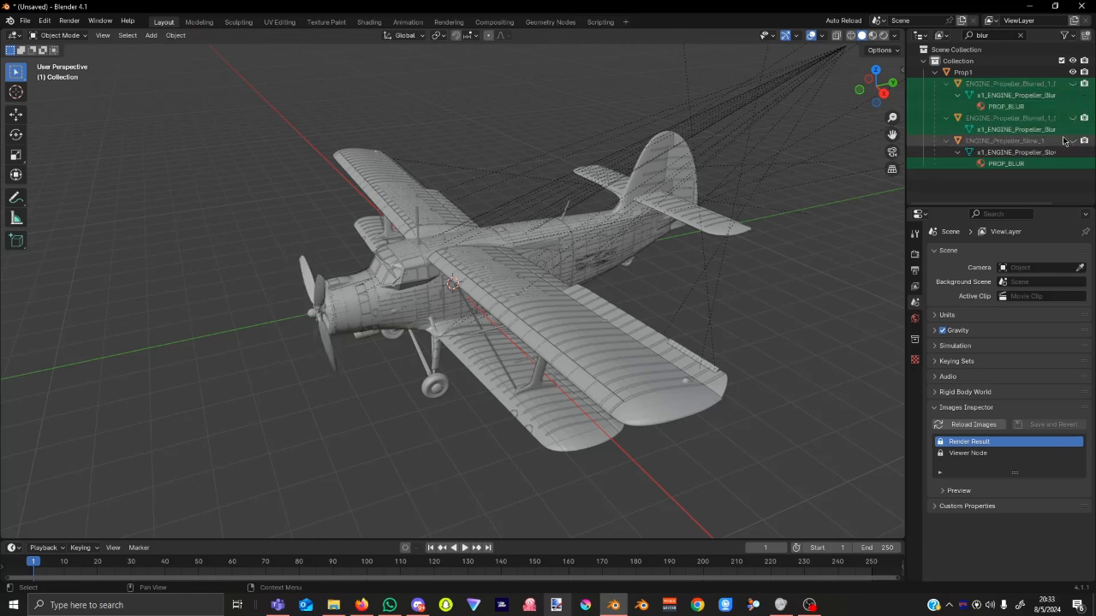
middle_click_drag(465, 365, 547, 381)
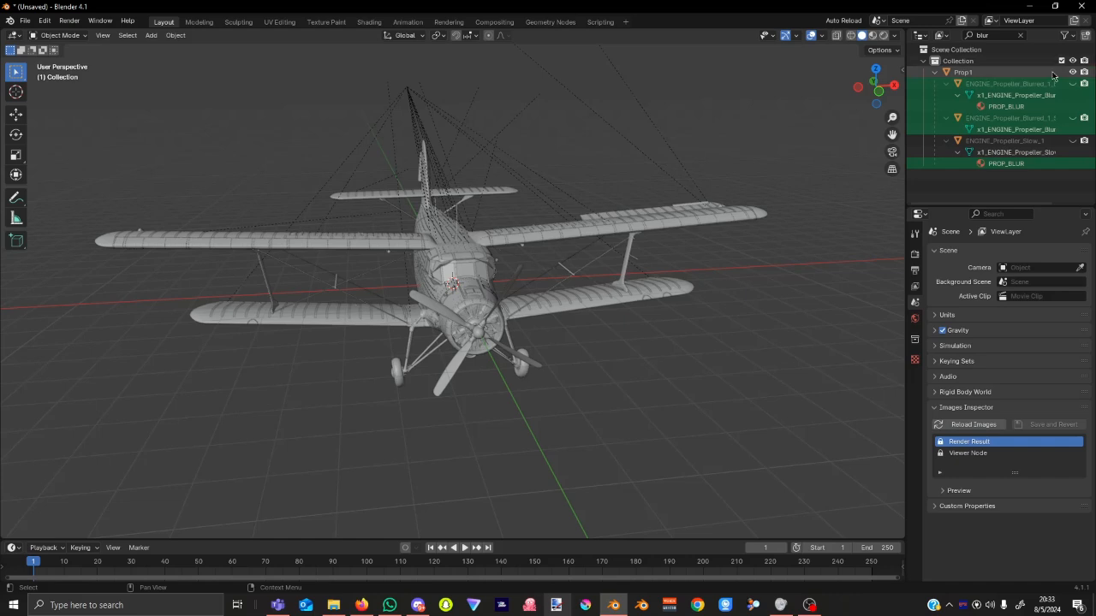
left_click(1021, 35)
Hide the cockpit glass and the cockpit collision object.
scroll(613, 263, "up", 4)
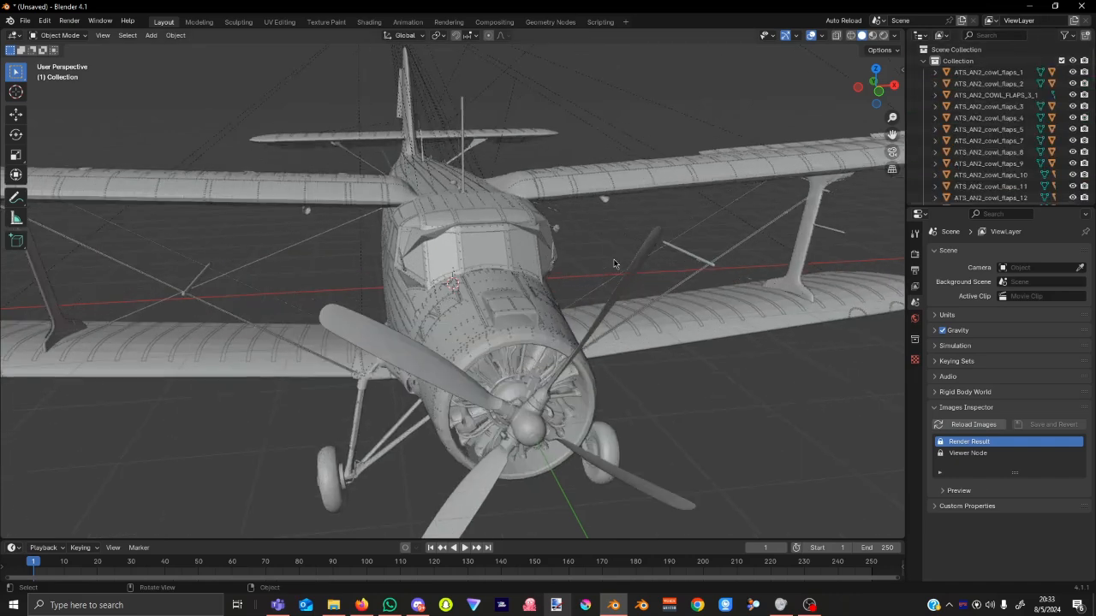
left_click(484, 257)
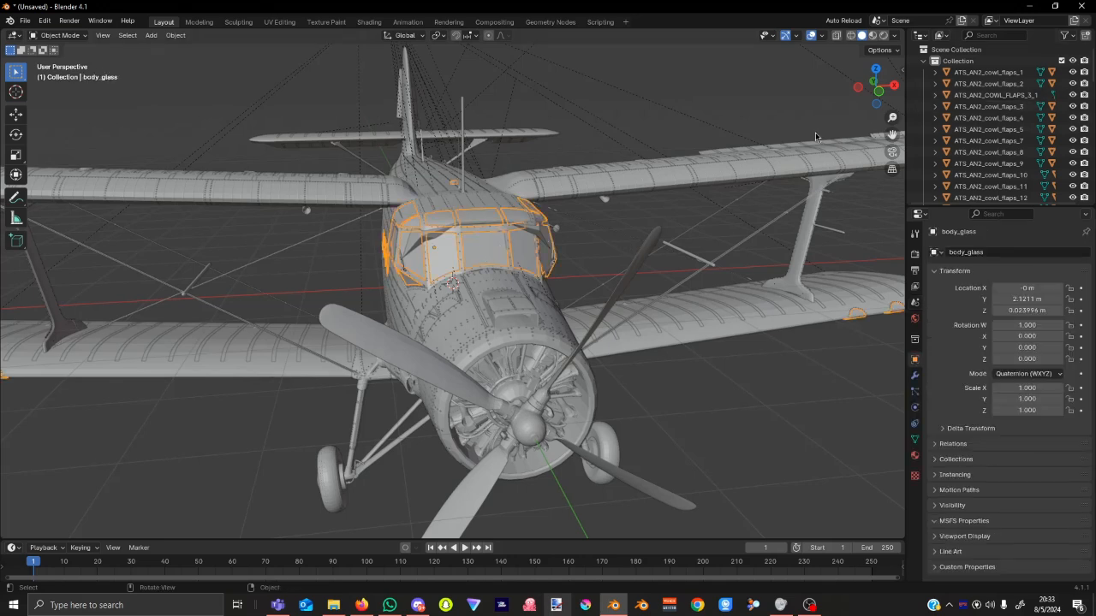
key("h")
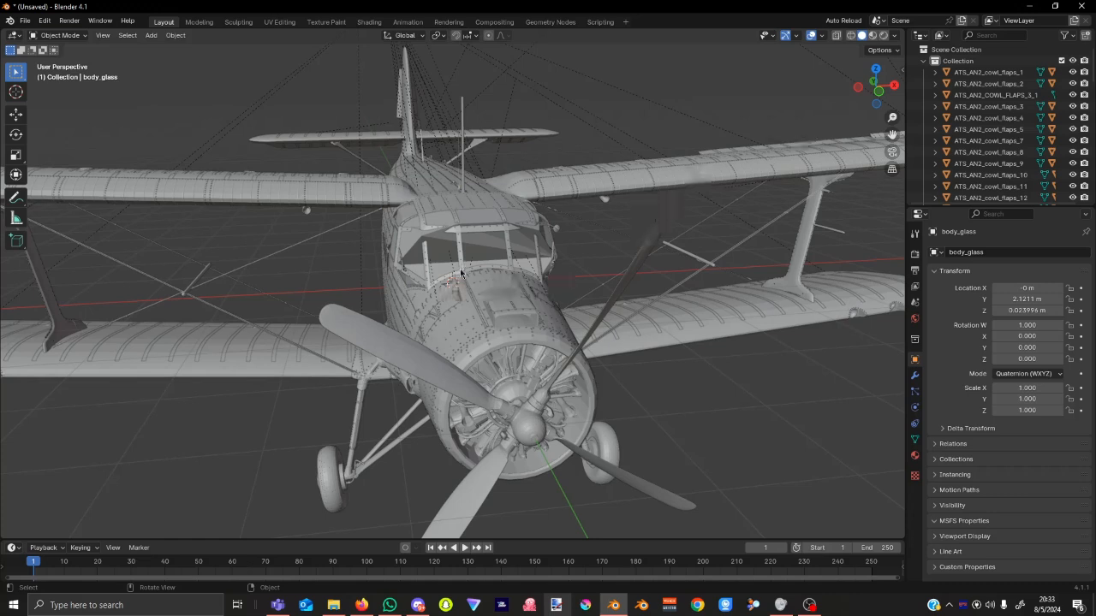
left_click(473, 245)
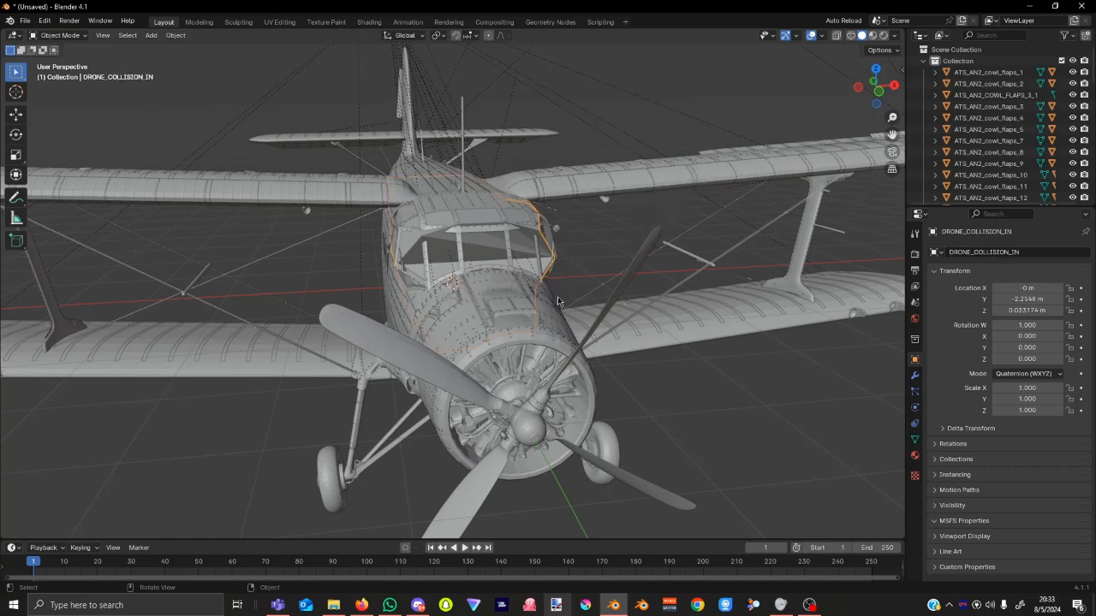
key("h")
Orbit around the cockpit, selecting the canopy glass, Object246, door part Object004 and front body.
middle_click_drag(220, 300, 408, 256)
left_click(494, 215)
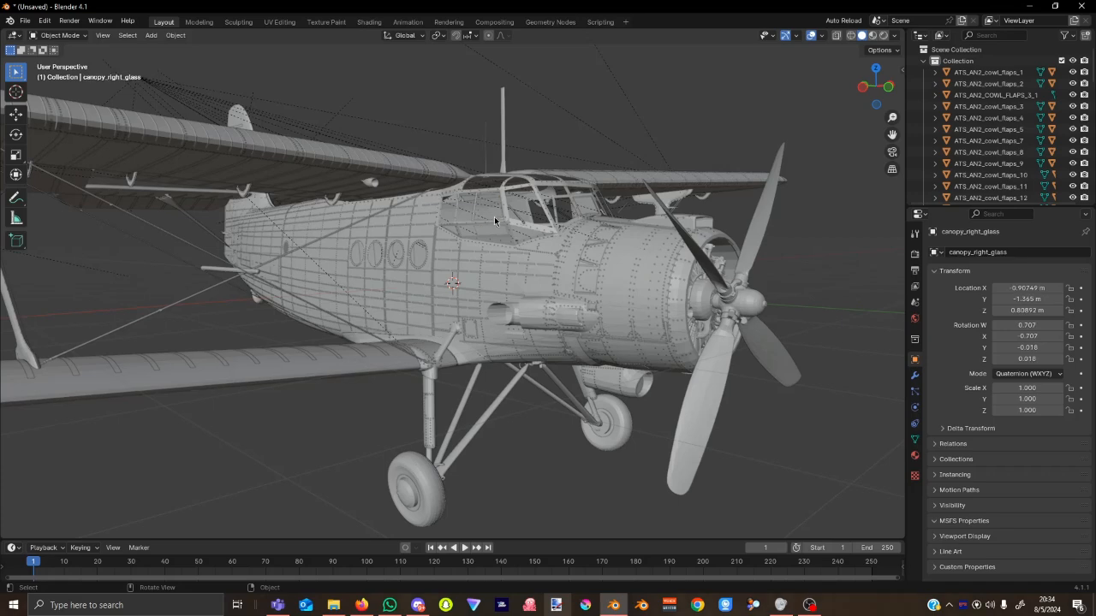
middle_click_drag(494, 217, 387, 272)
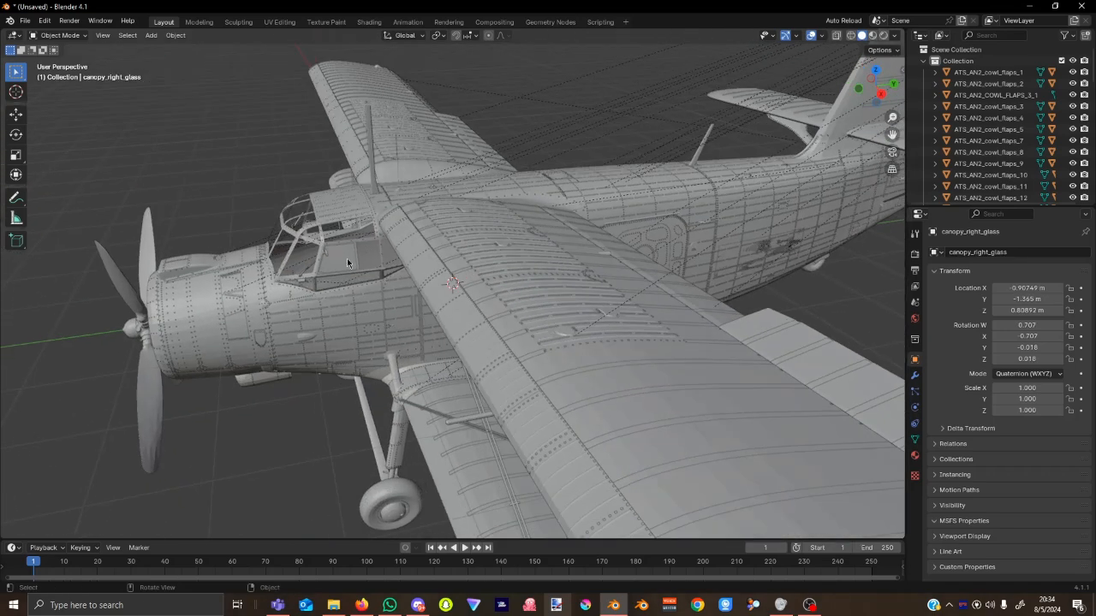
left_click(347, 262)
middle_click_drag(734, 334, 706, 304)
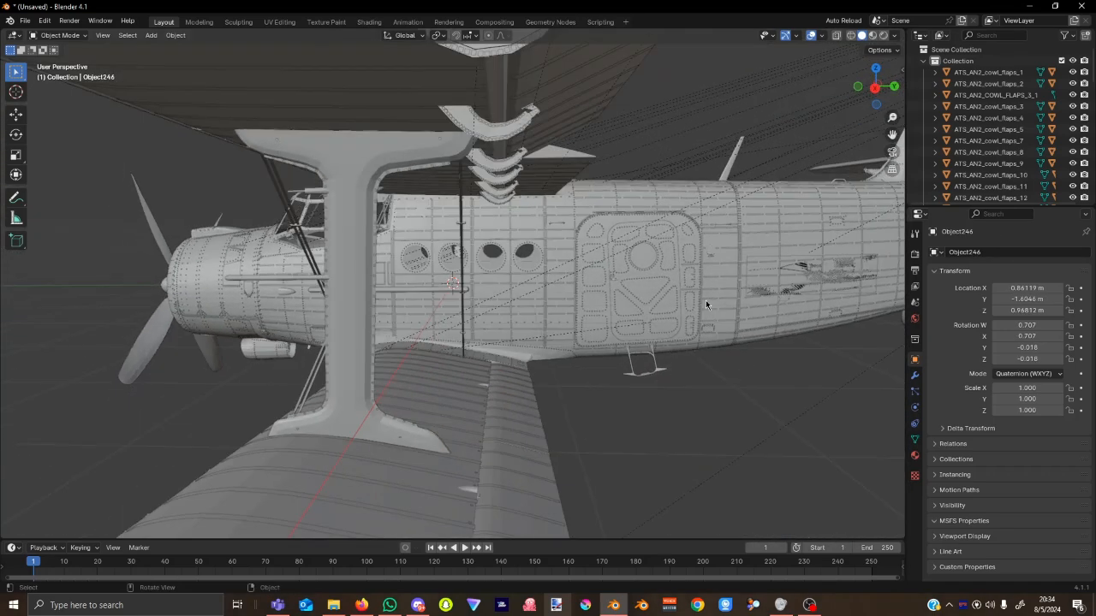
left_click(638, 259)
scroll(532, 277, "up", 2)
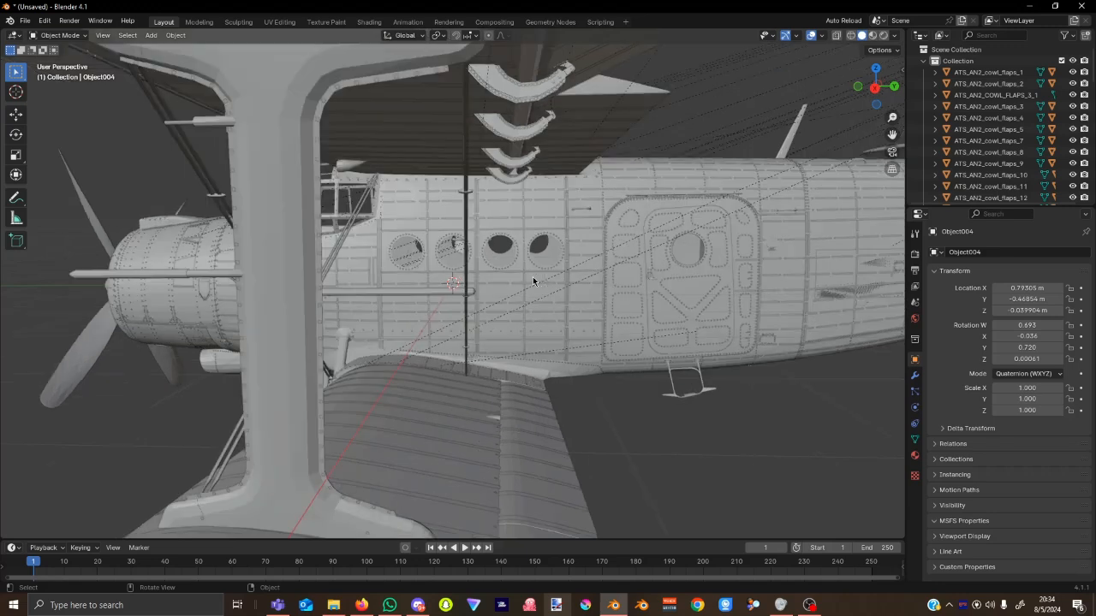
left_click(540, 247)
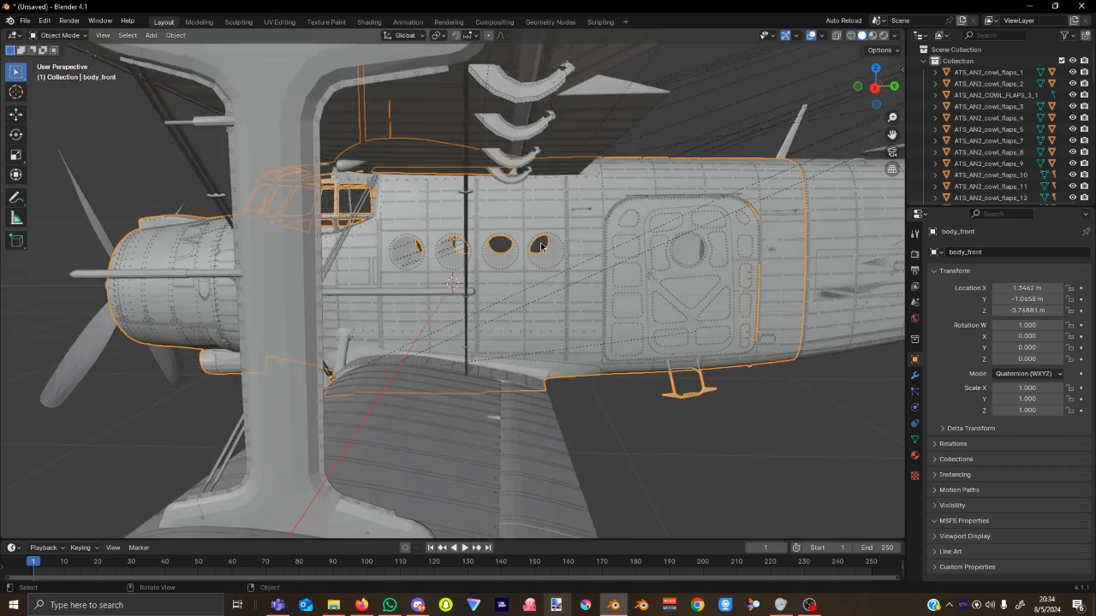
left_click(761, 460)
scroll(771, 437, "down", 5)
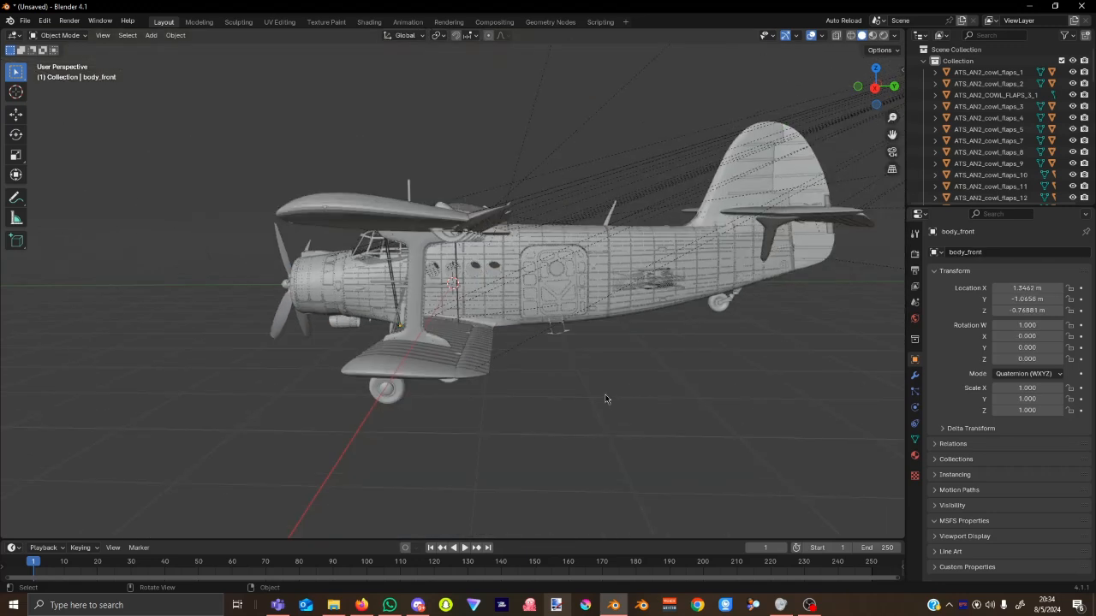
Orbit around the fuselage and hide the registration number object.
middle_click_drag(606, 398, 658, 342)
scroll(658, 342, "up", 6)
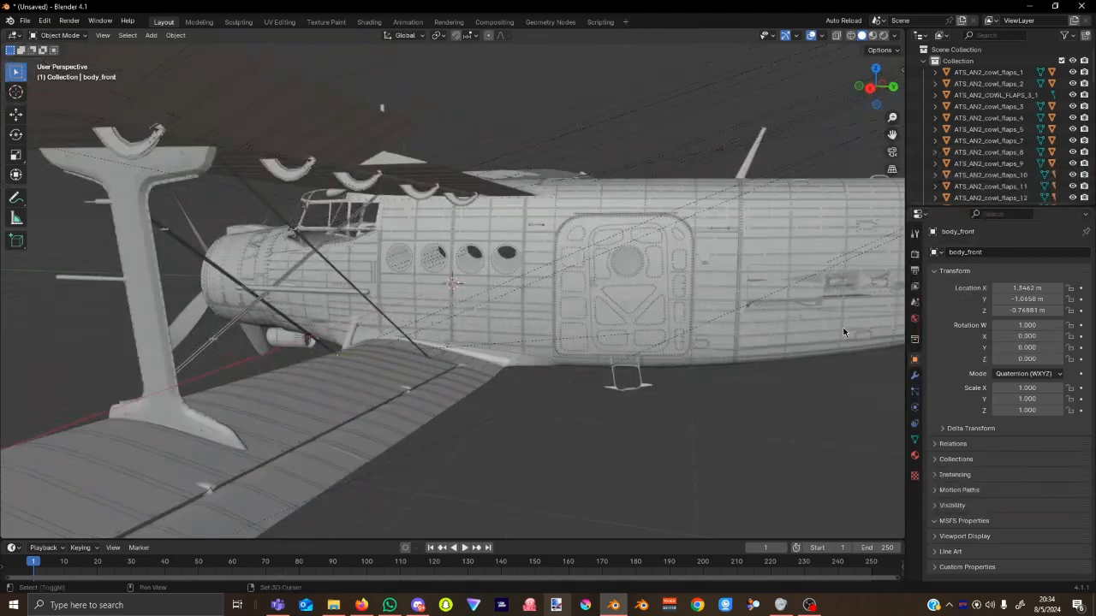
middle_click_drag(844, 332, 642, 315)
left_click(642, 315)
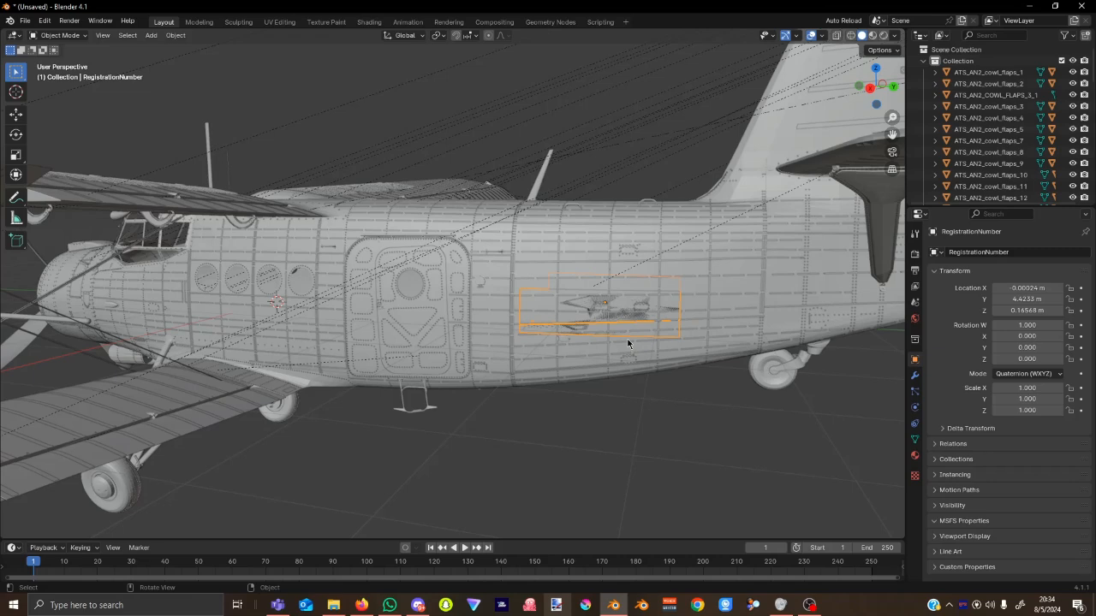
key("h")
Orbit to the rear and select the rear fuselage, rudder and rudder trim tab.
middle_click_drag(379, 316, 107, 284)
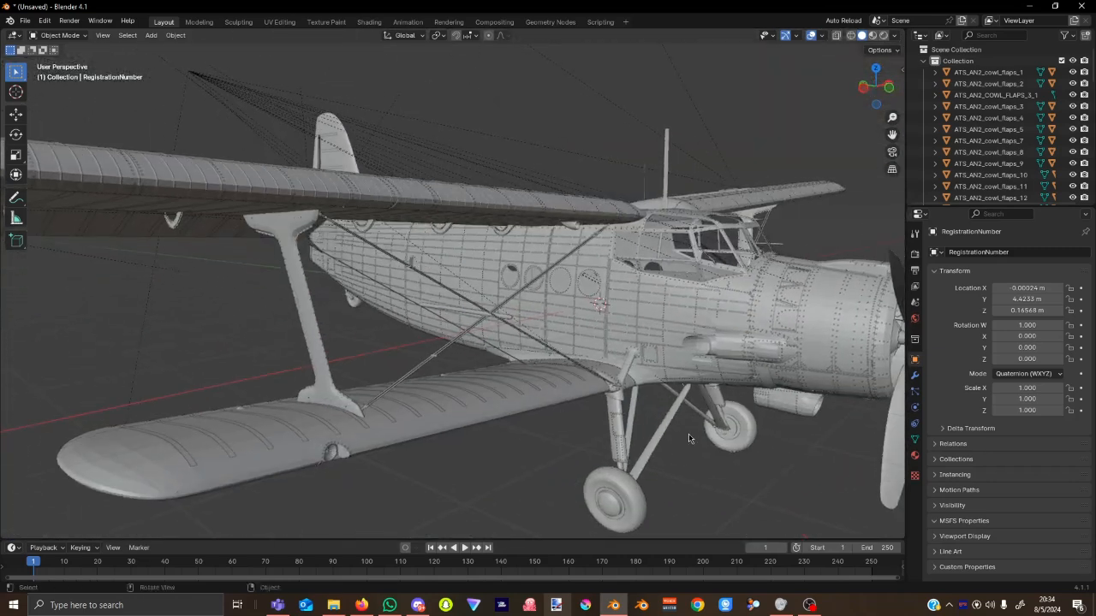
middle_click_drag(688, 435, 698, 460)
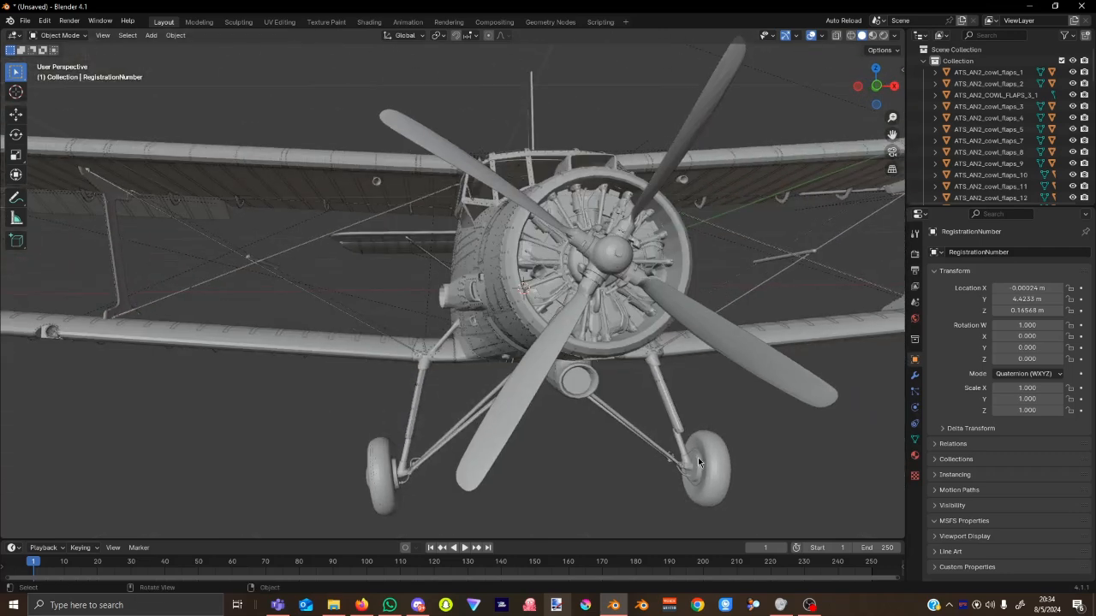
scroll(698, 462, "down", 3)
middle_click_drag(553, 458, 760, 439)
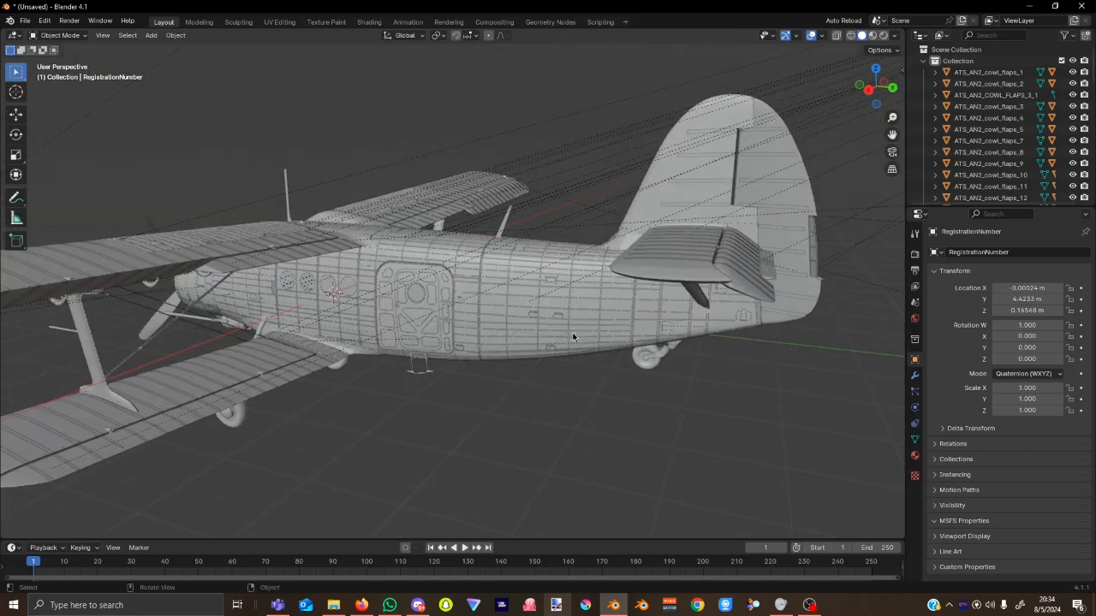
left_click(578, 333)
left_click(786, 207)
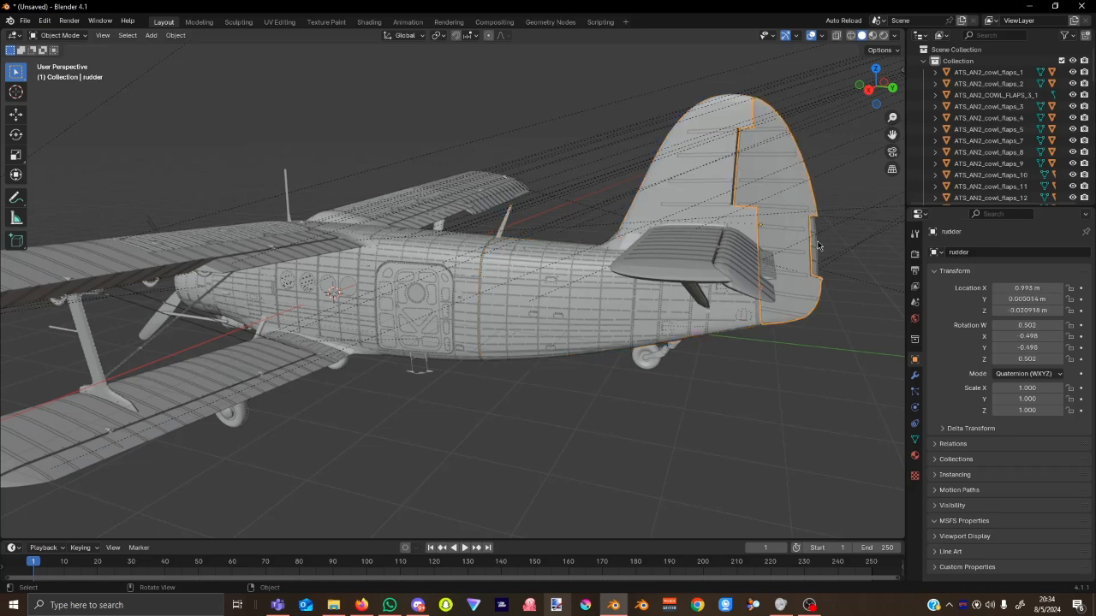
left_click(815, 247)
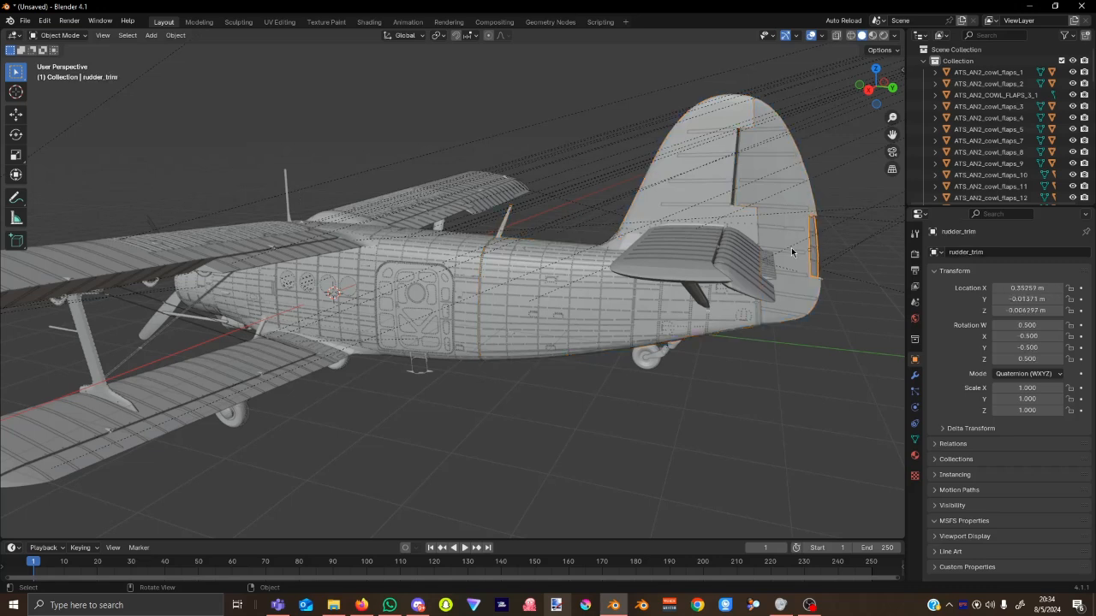
left_click(791, 247)
Select the body_front fuselage part and orbit to a front-quarter view.
left_click(545, 302)
left_click(292, 304)
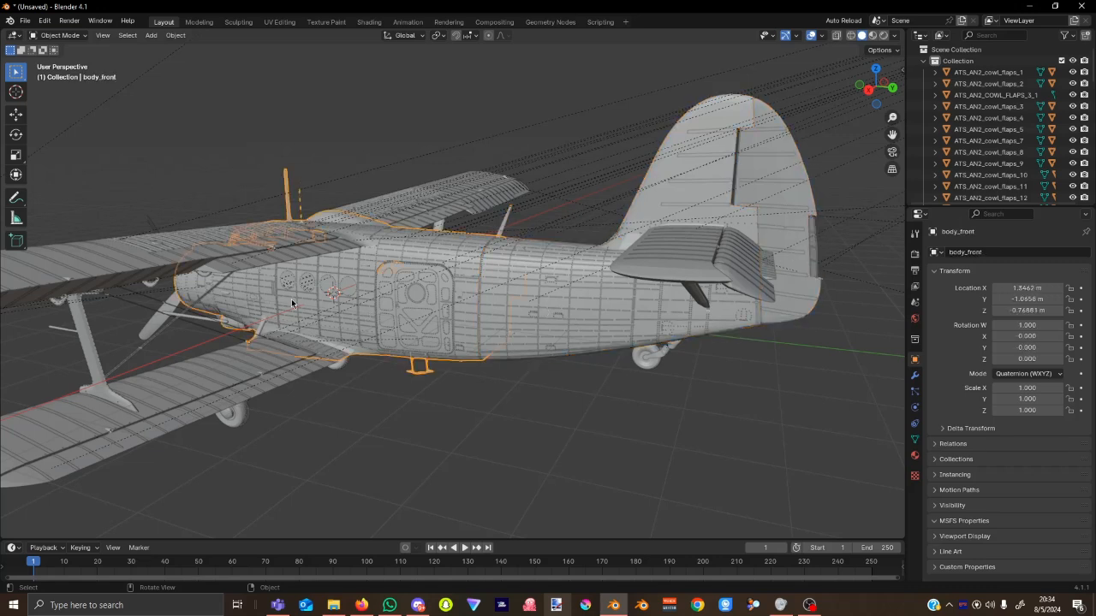
scroll(295, 306, "down", 1)
middle_click_drag(299, 308, 396, 310)
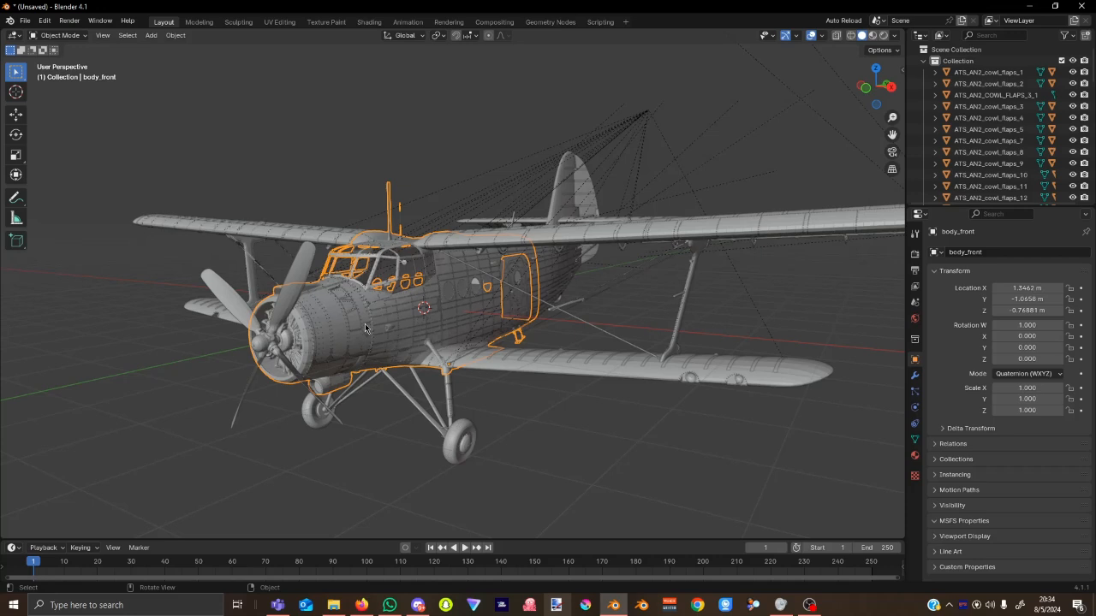
Add a new Base Color texture slot for body1 in the Texture Paint workspace.
left_click(914, 457)
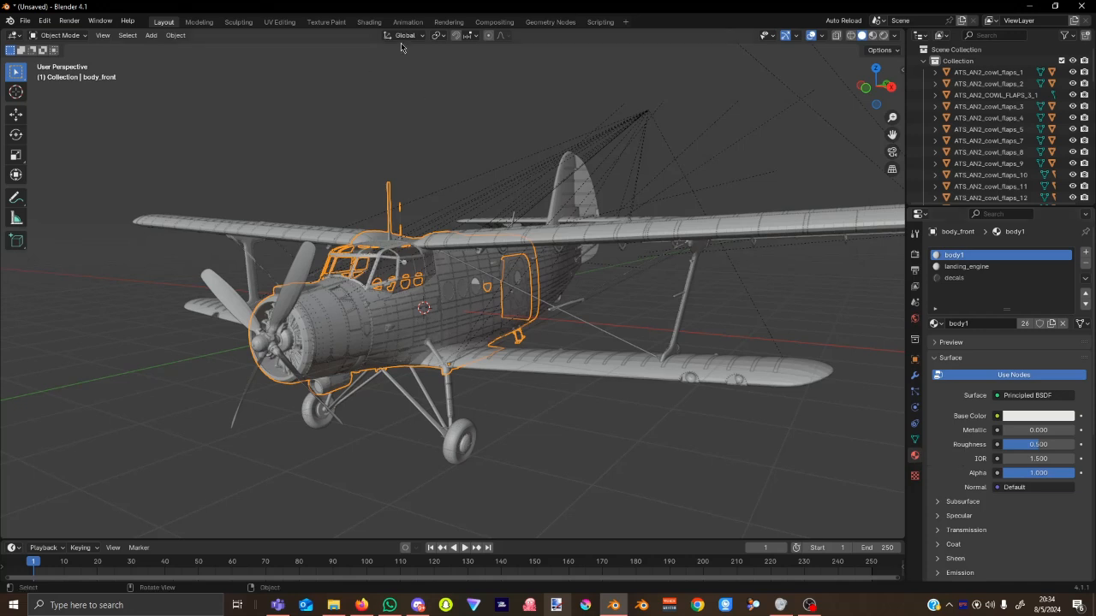
left_click(329, 22)
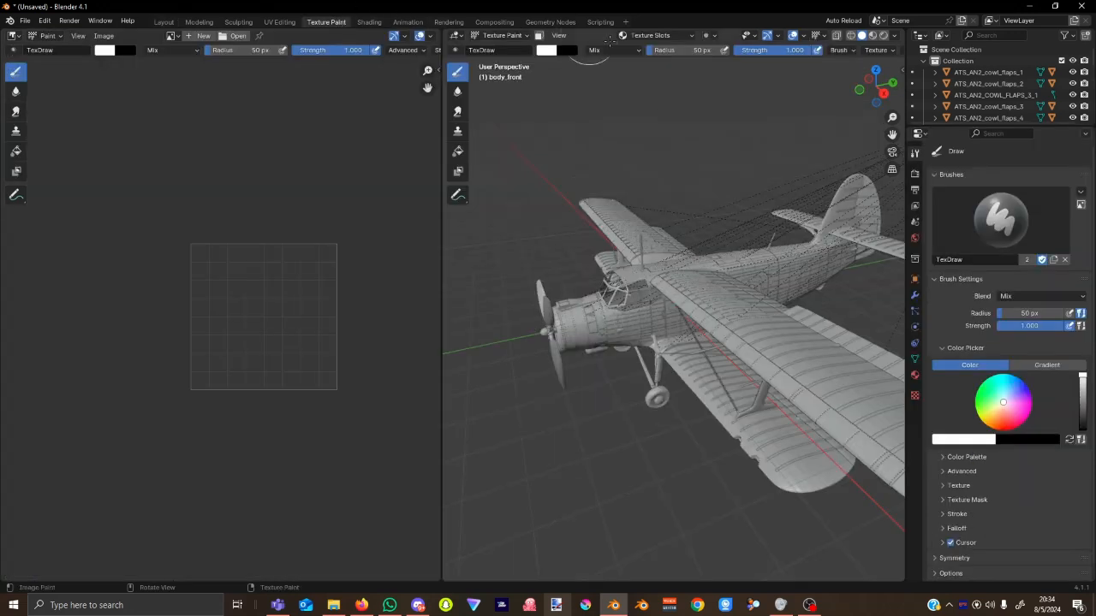
left_click(696, 35)
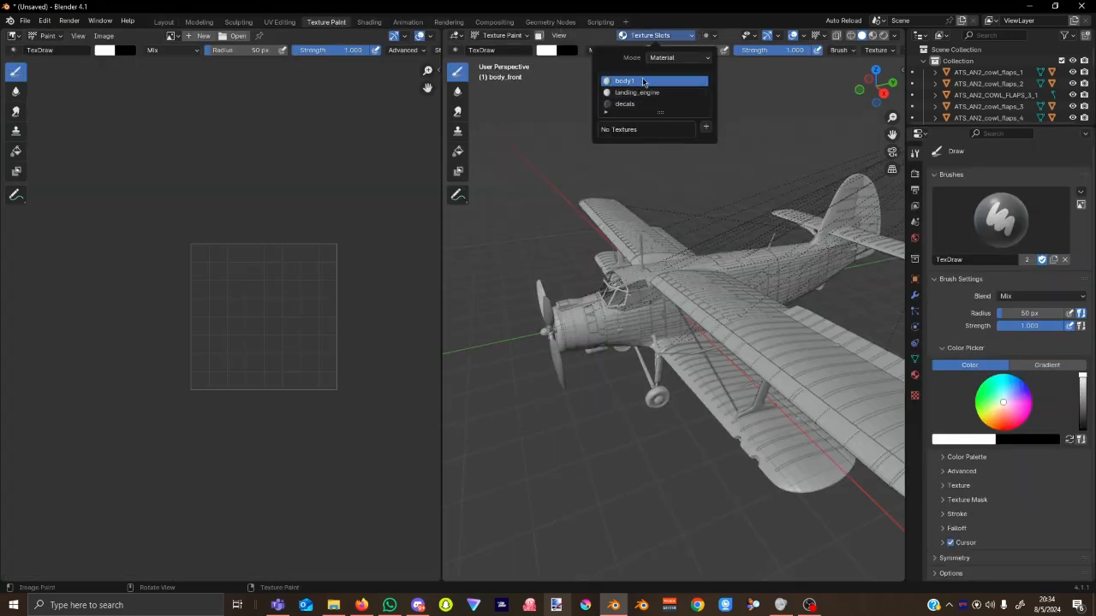
left_click(708, 129)
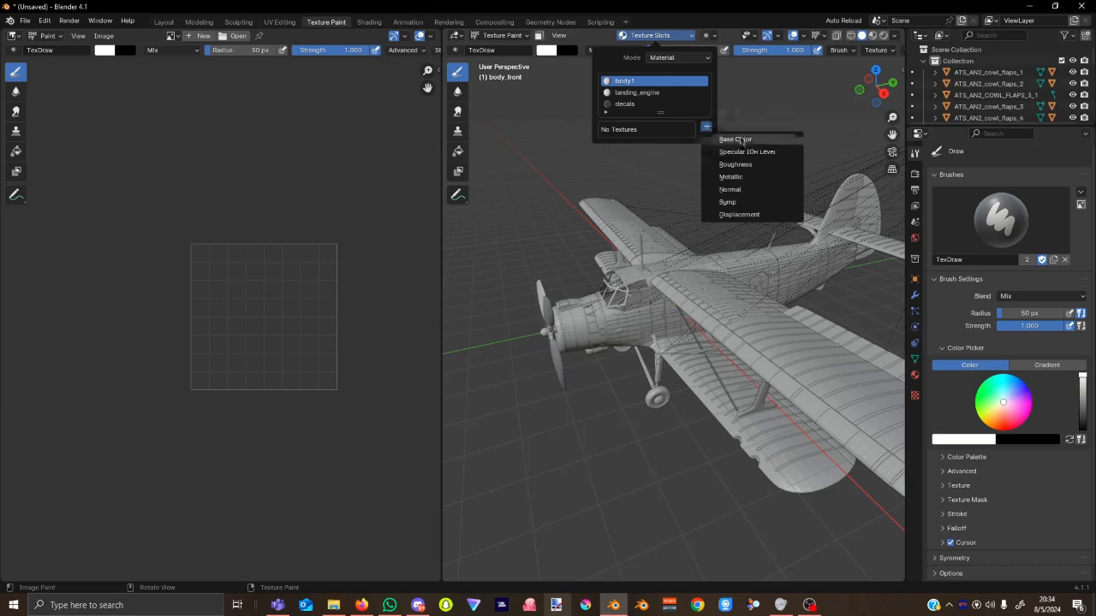
left_click(732, 139)
left_click(741, 239)
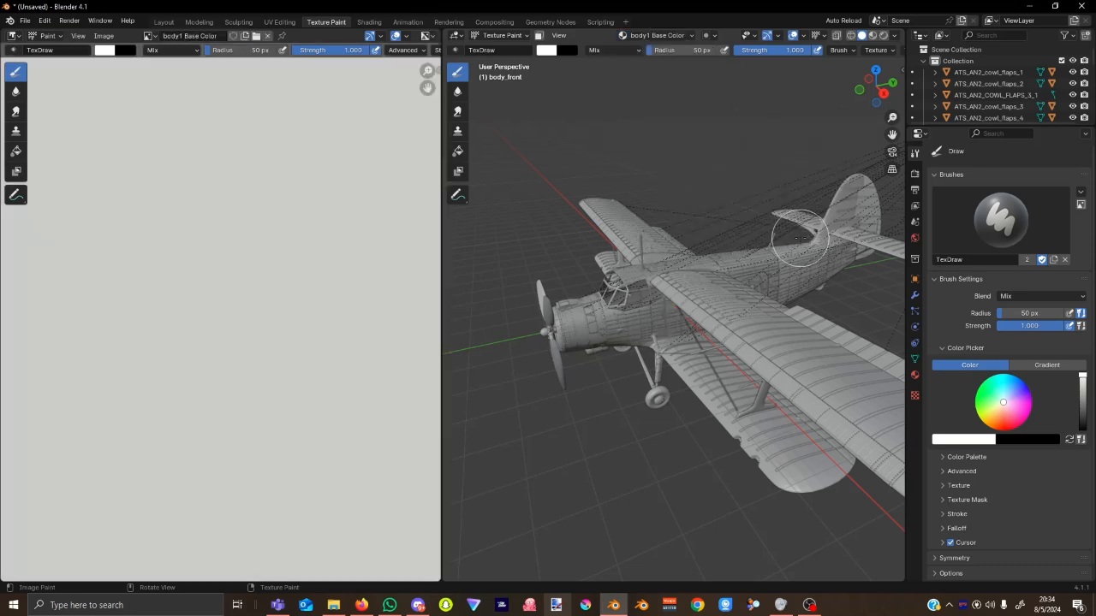
left_click(104, 35)
Start Image > Replace and jump to the OneStore packages folder by pasting and trimming its path.
left_click(124, 87)
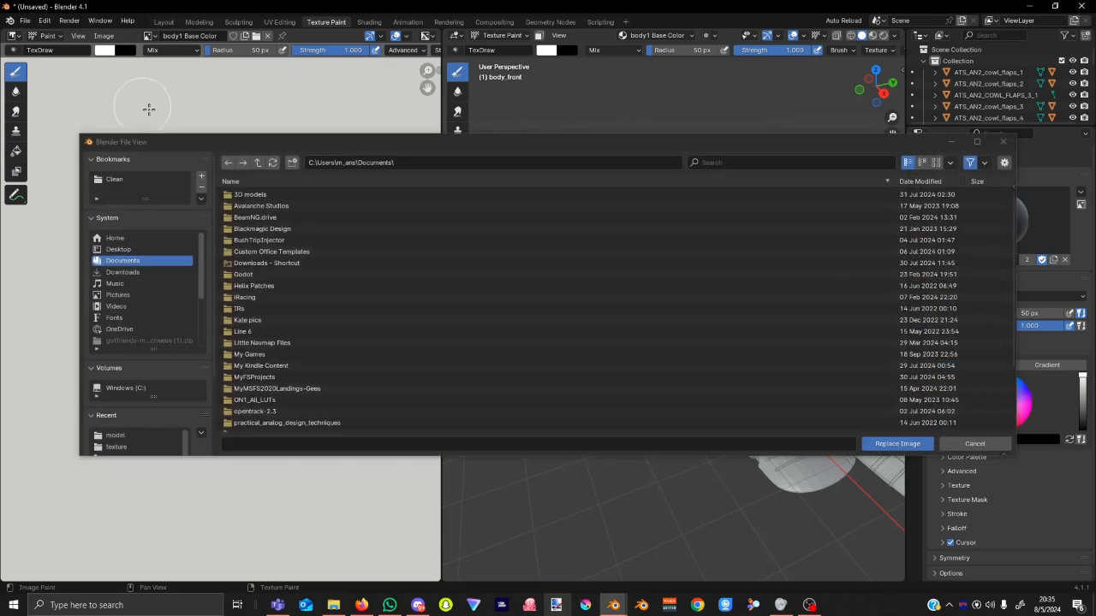
left_click(422, 164)
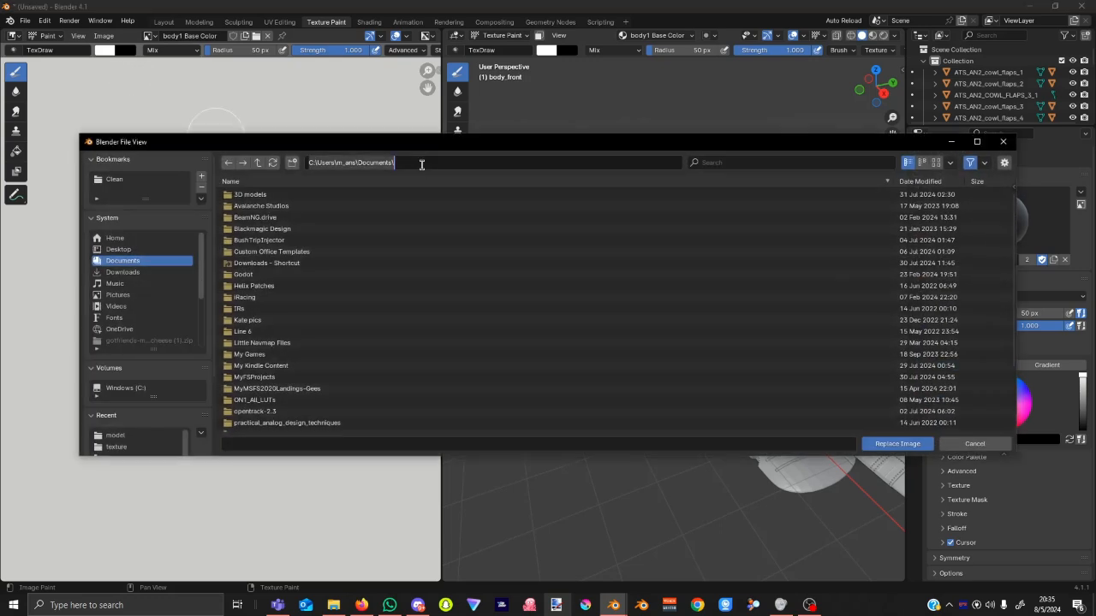
key("ctrl+v")
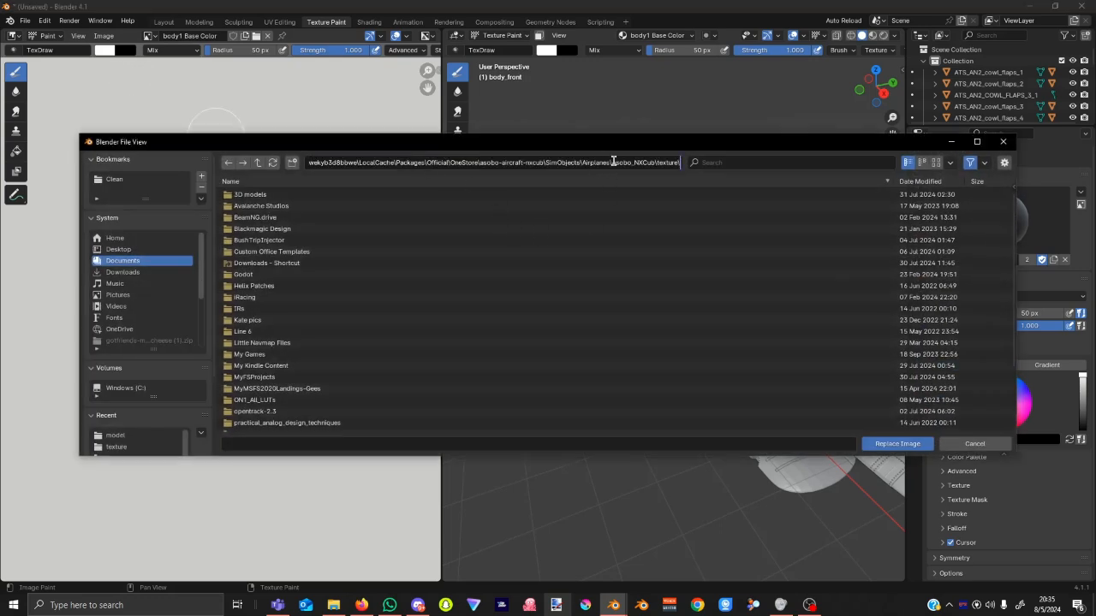
left_click_drag(613, 163, 756, 160)
key("BackSpace")
key("BackSpace")
key("BackSpace")
key("BackSpace")
key("BackSpace")
key("BackSpace")
key("BackSpace")
key("BackSpace")
key("BackSpace")
key("BackSpace")
key("BackSpace")
key("BackSpace")
key("BackSpace")
key("BackSpace")
key("BackSpace")
key("BackSpace")
key("BackSpace")
key("BackSpace")
key("BackSpace")
key("BackSpace")
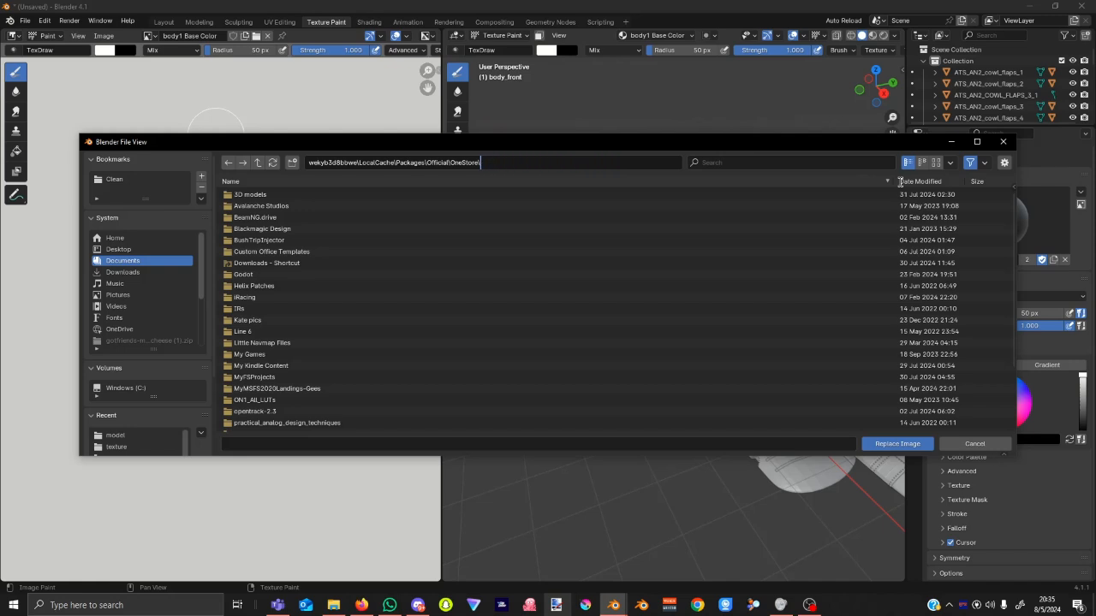
key("Return")
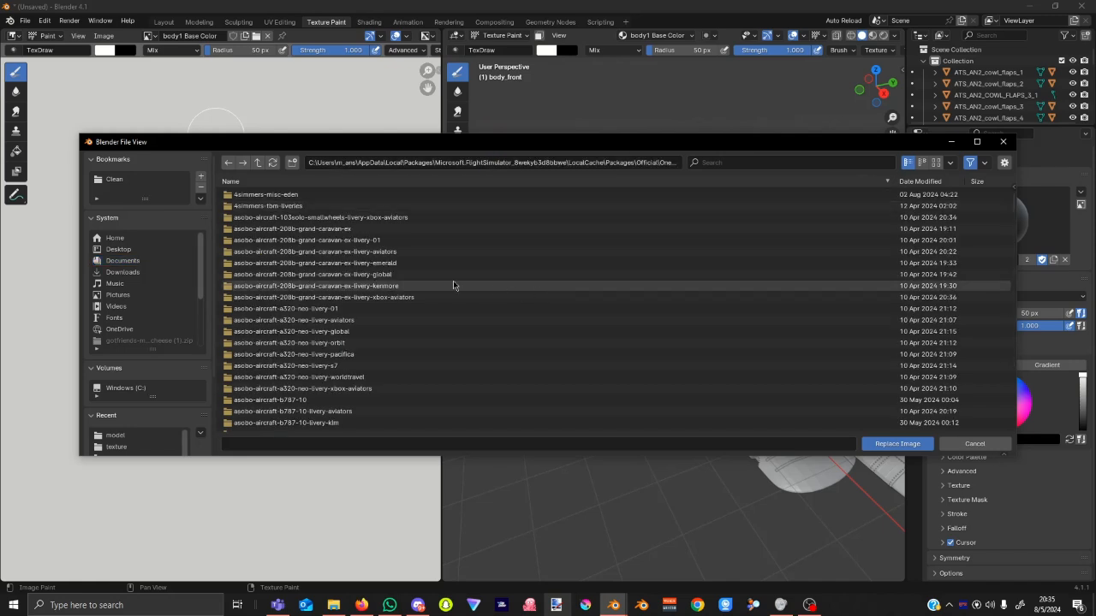
Browse into microsoft-aircraft-antonov2 > SimObjects > Airplanes > Microsoft_Antonov2_Wheels.
scroll(395, 315, "down", 10)
scroll(396, 310, "down", 8)
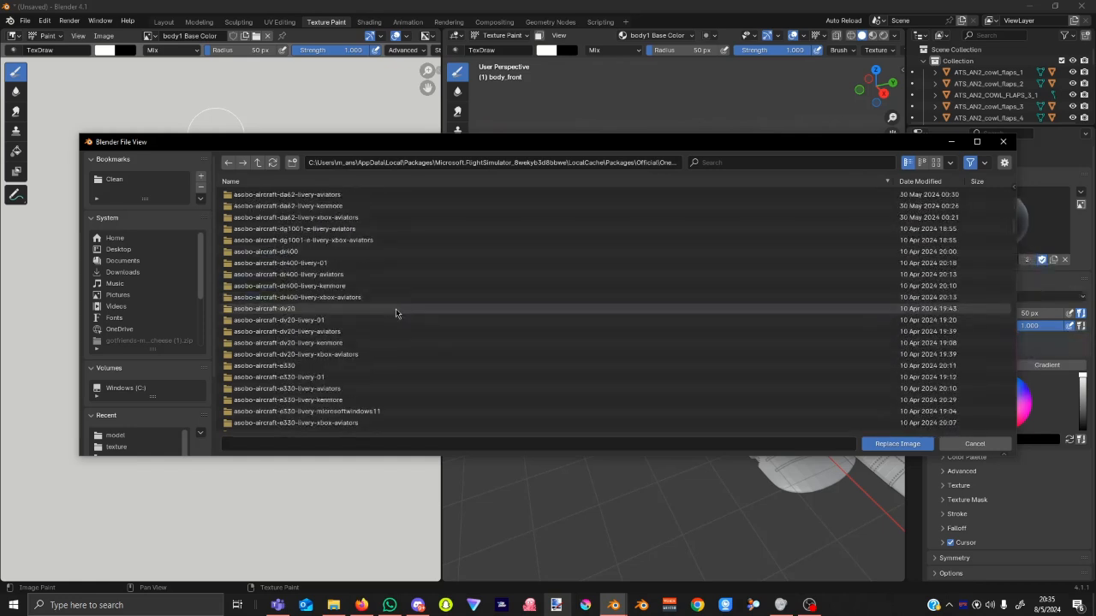
left_click(396, 309)
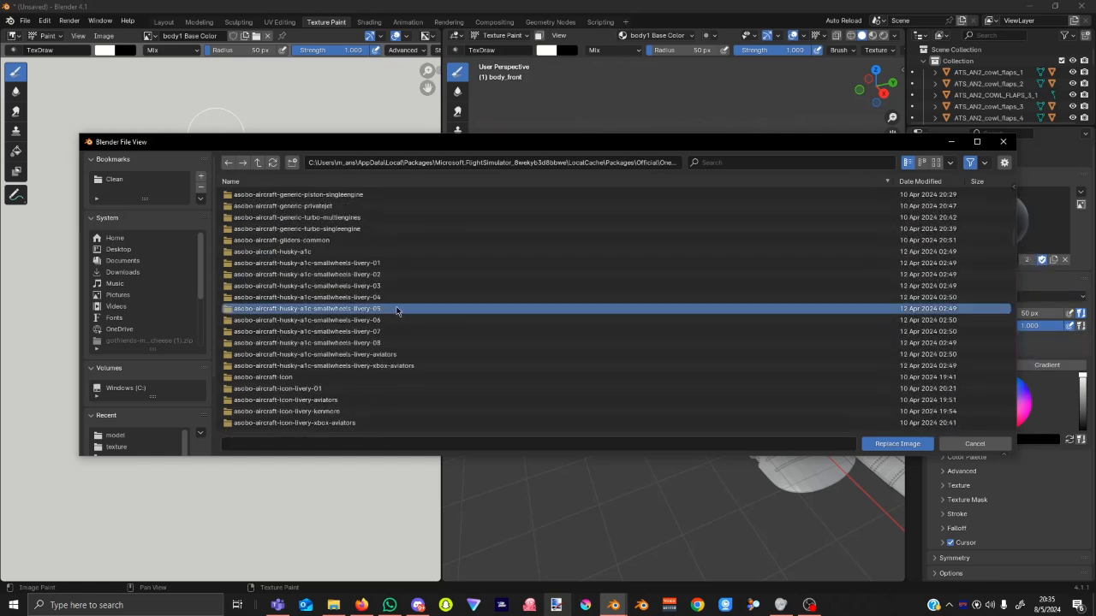
scroll(429, 311, "down", 15)
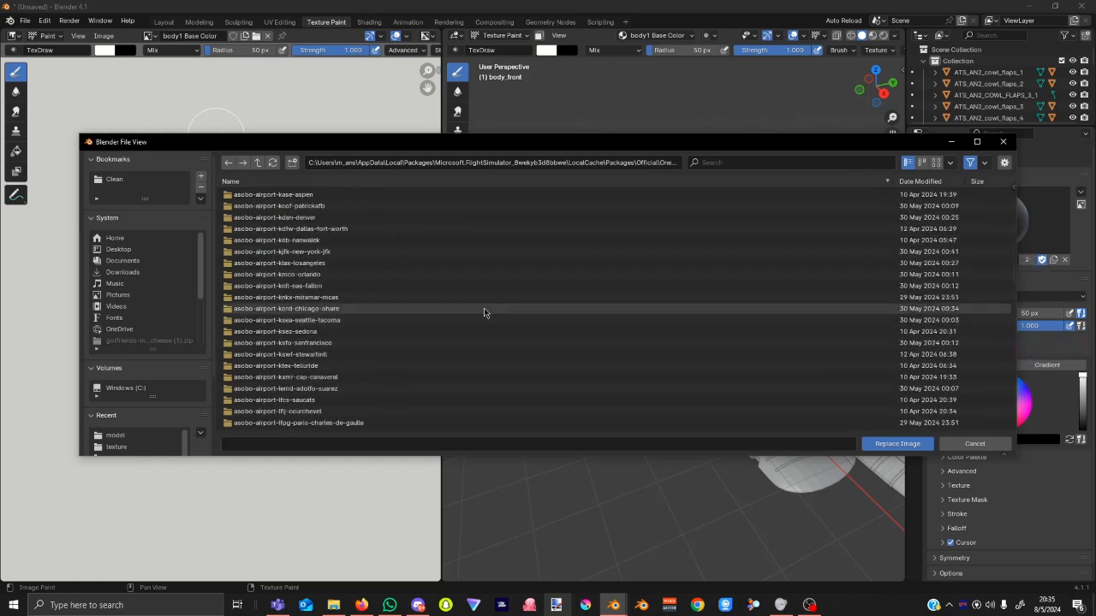
scroll(484, 313, "down", 20)
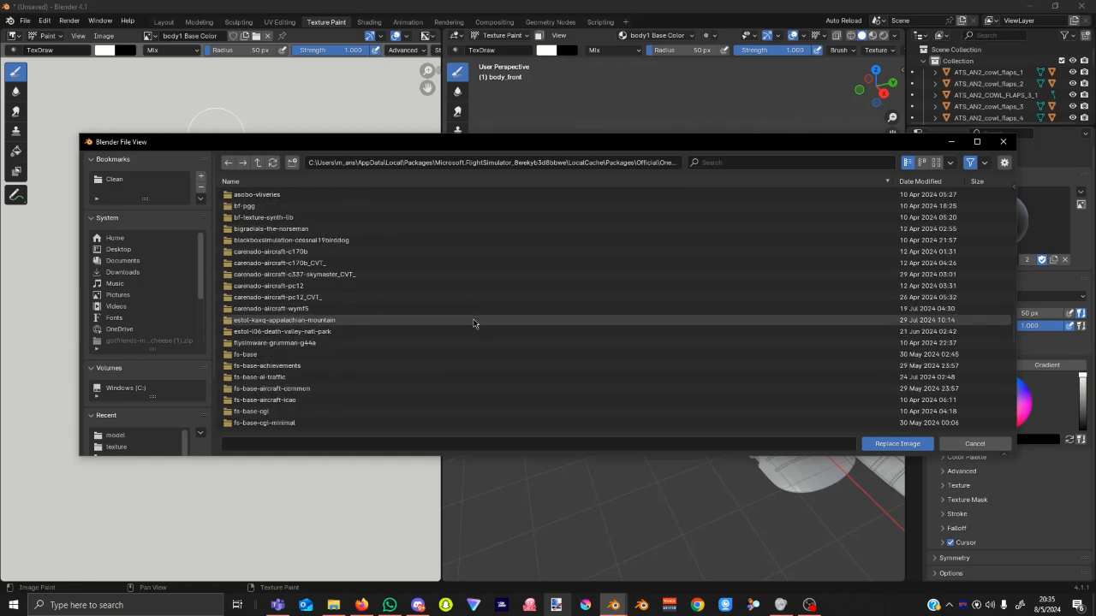
scroll(471, 321, "down", 15)
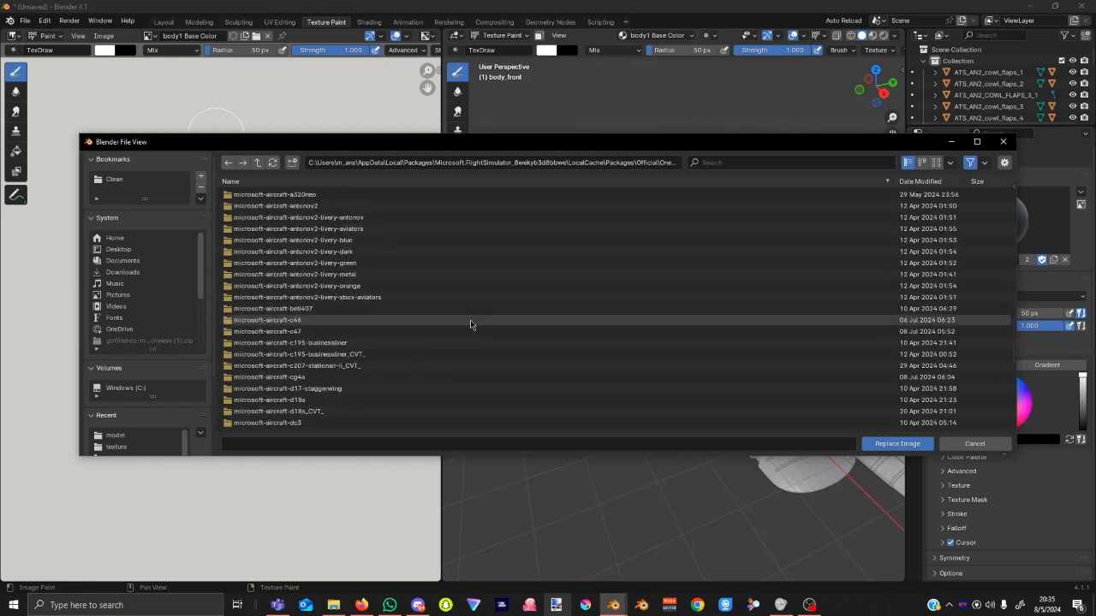
scroll(325, 276, "up", 5)
left_click(322, 273)
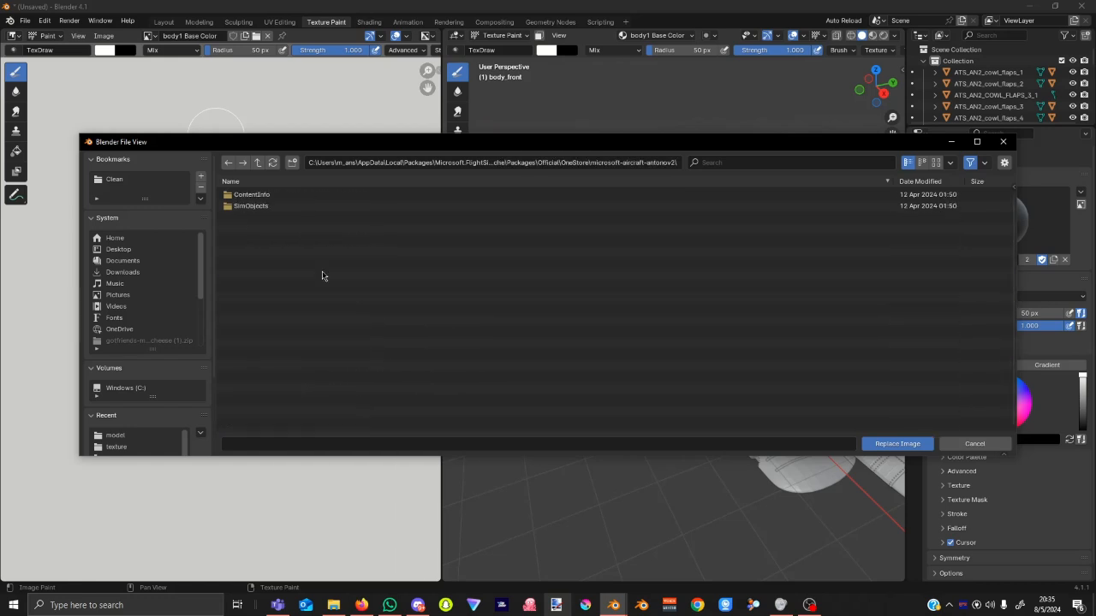
double_click(293, 206)
double_click(293, 199)
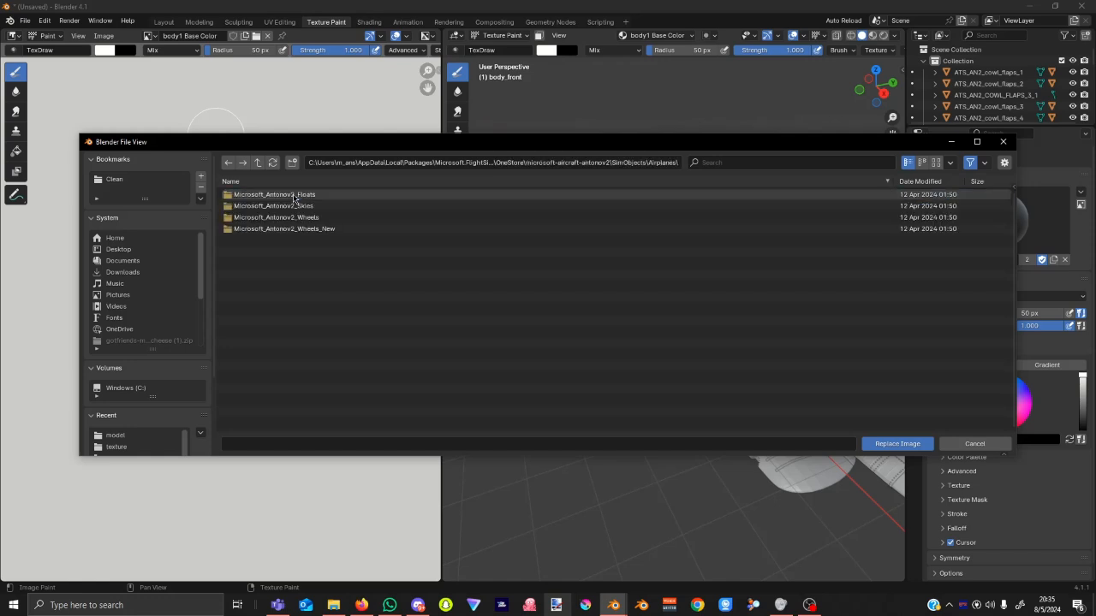
double_click(383, 218)
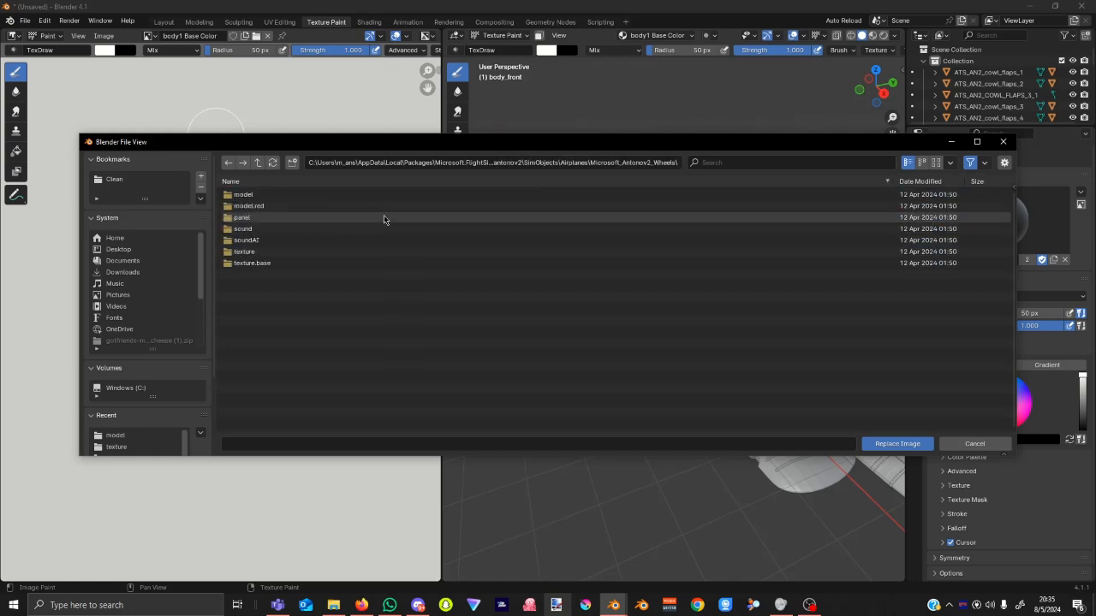
left_click(655, 161)
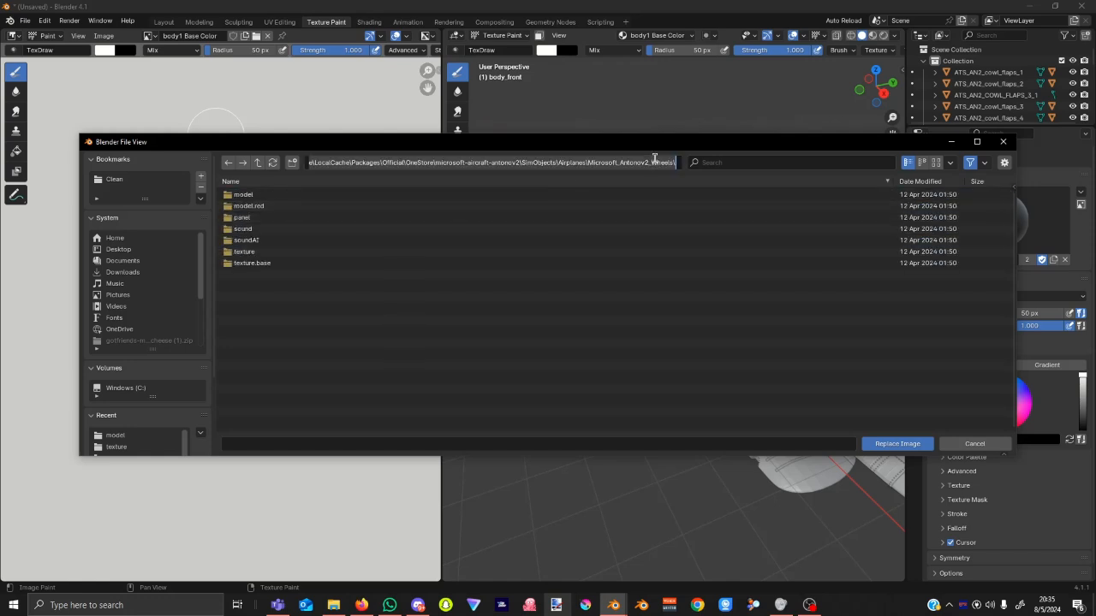
Load AN2_AIRFRAME_BODY1_ALBD.PNG.DDS from texture.base as the replacement image.
double_click(265, 252)
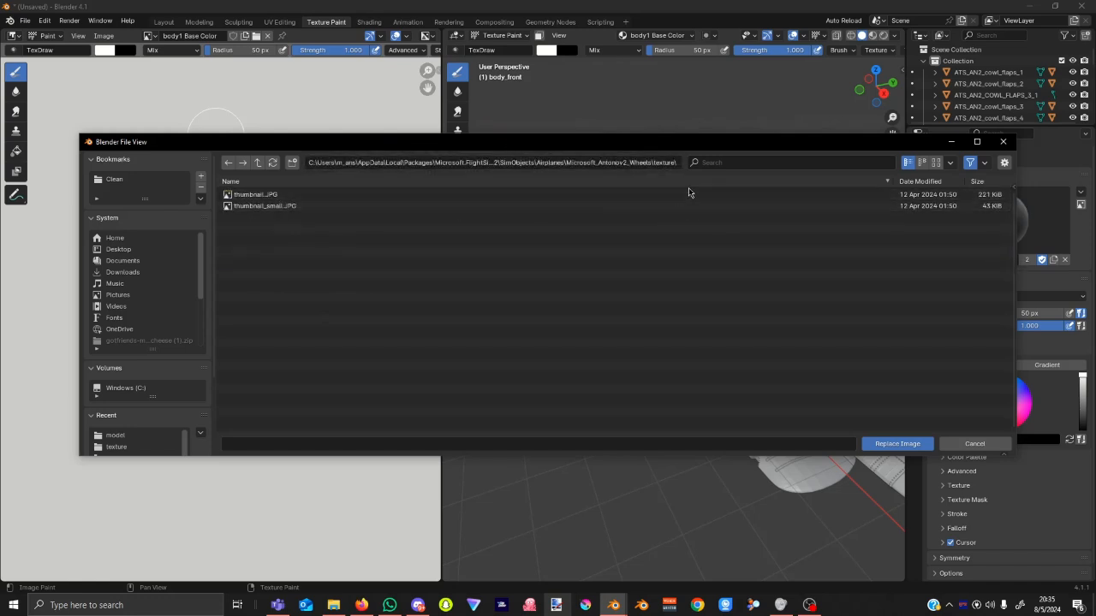
left_click(259, 162)
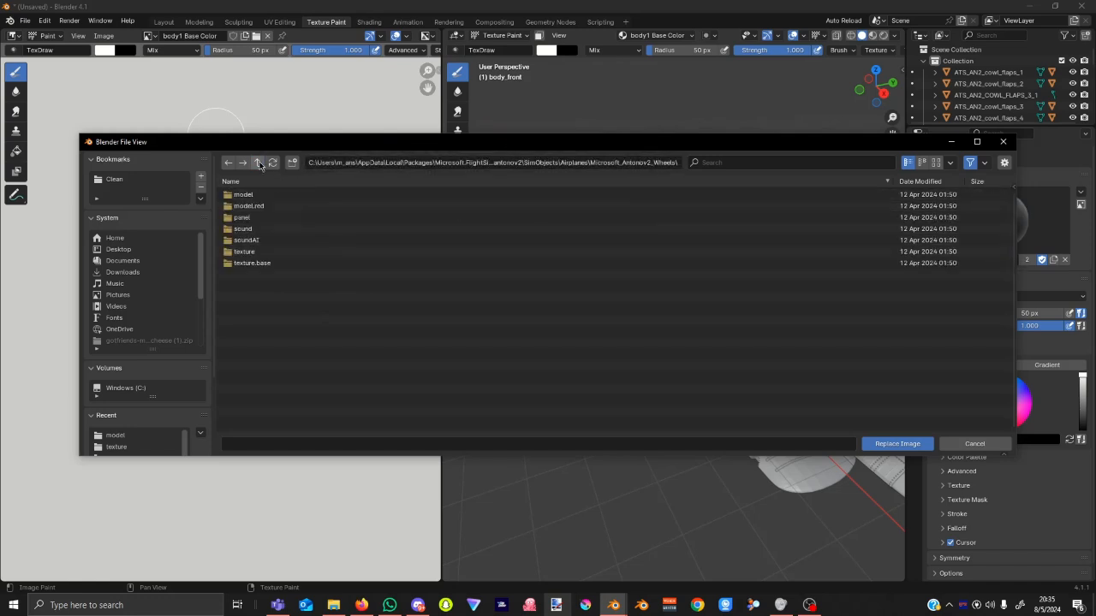
double_click(278, 263)
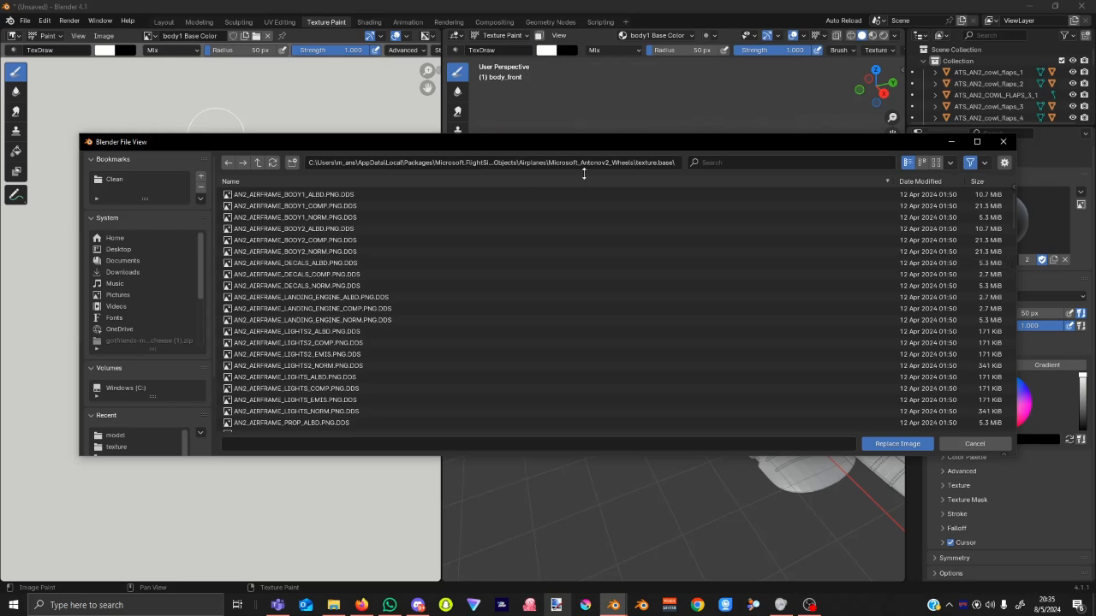
left_click(643, 161)
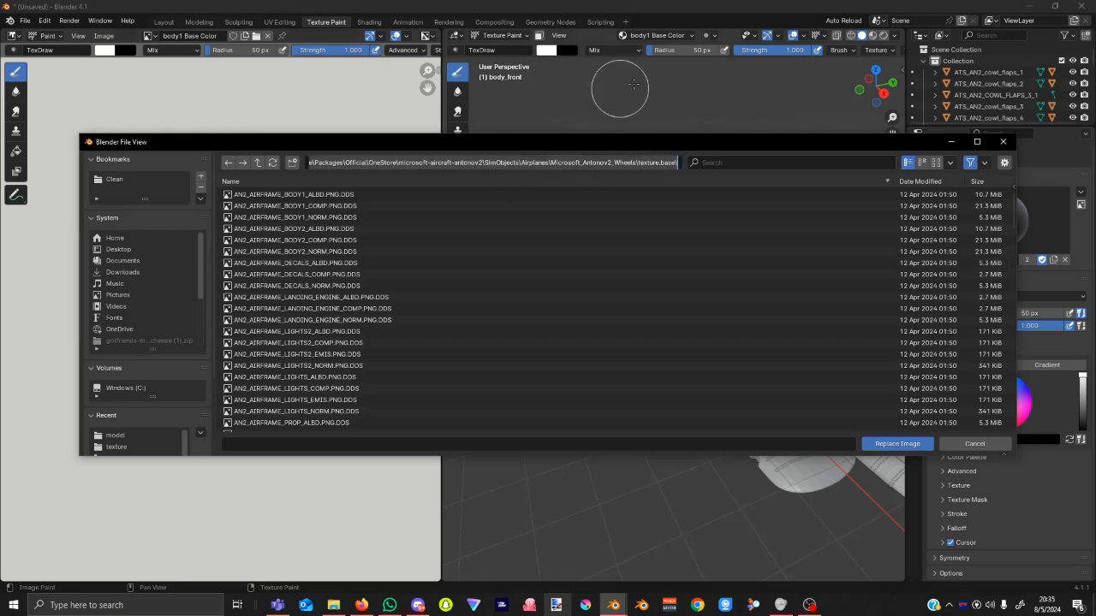
left_click(341, 197)
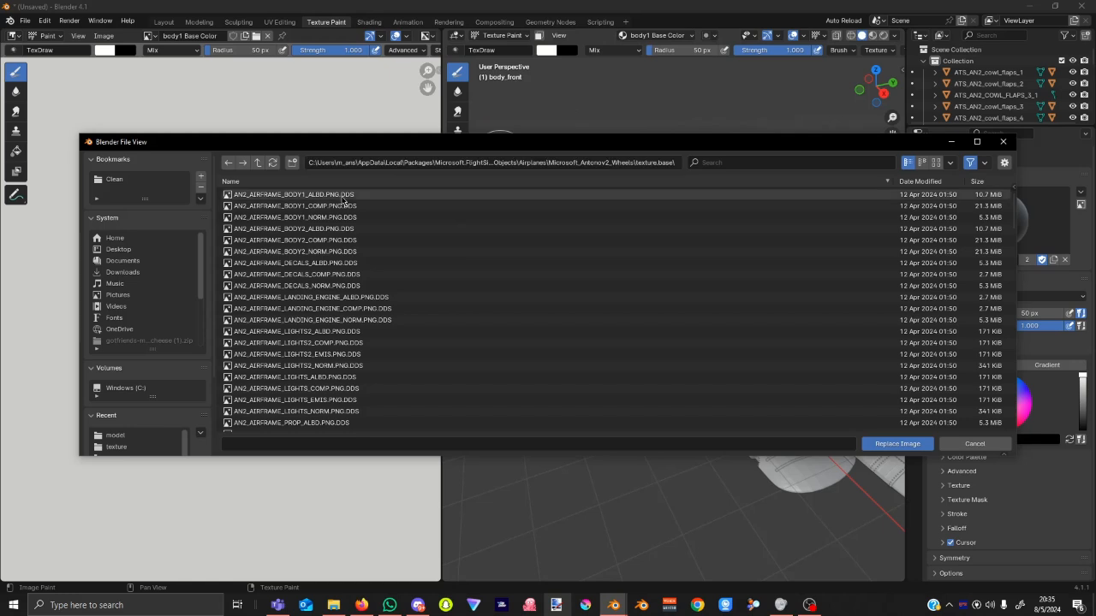
left_click(316, 198)
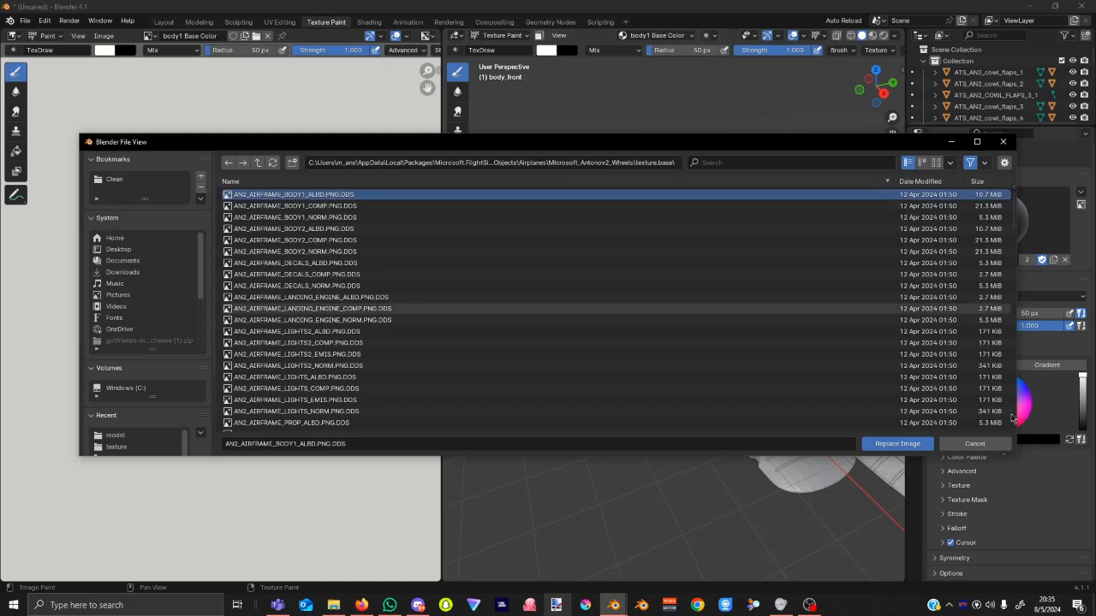
left_click(887, 446)
scroll(710, 390, "up", 3)
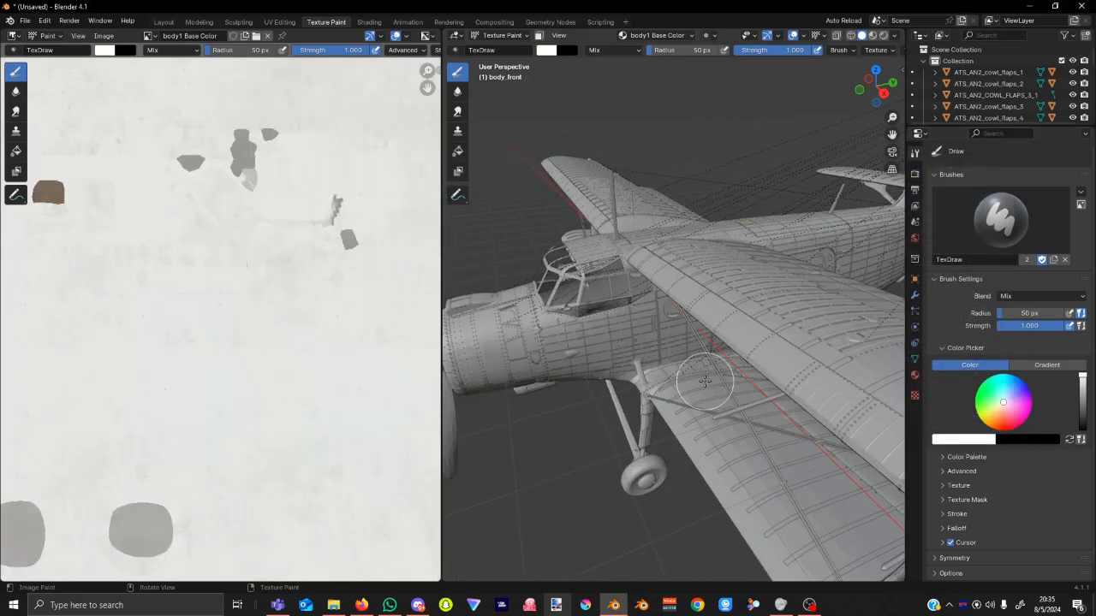
middle_click_drag(545, 343, 572, 345)
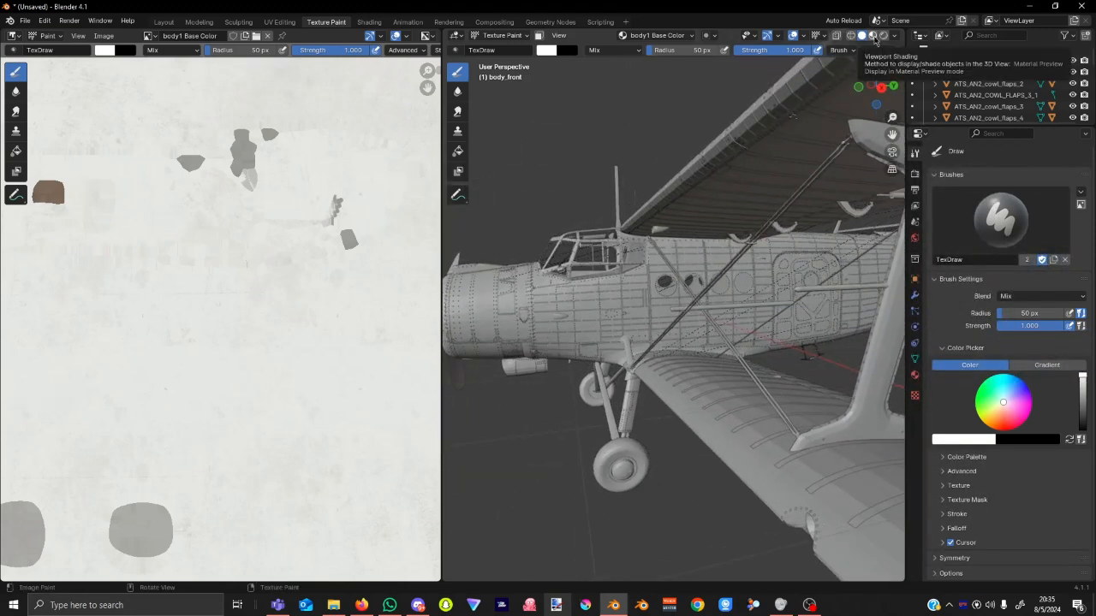
left_click(872, 35)
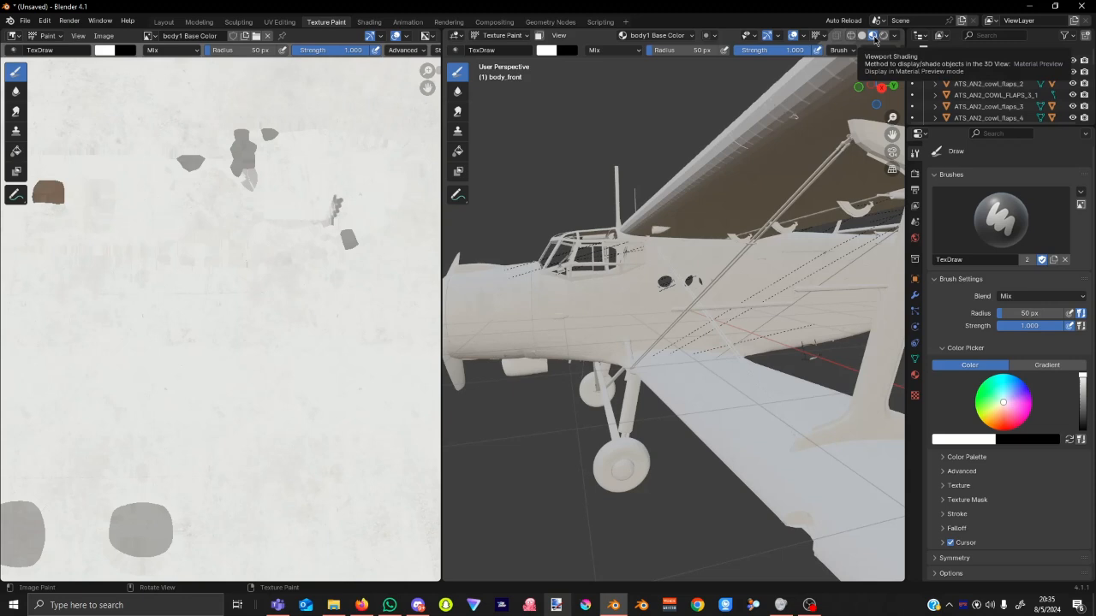
left_click(884, 35)
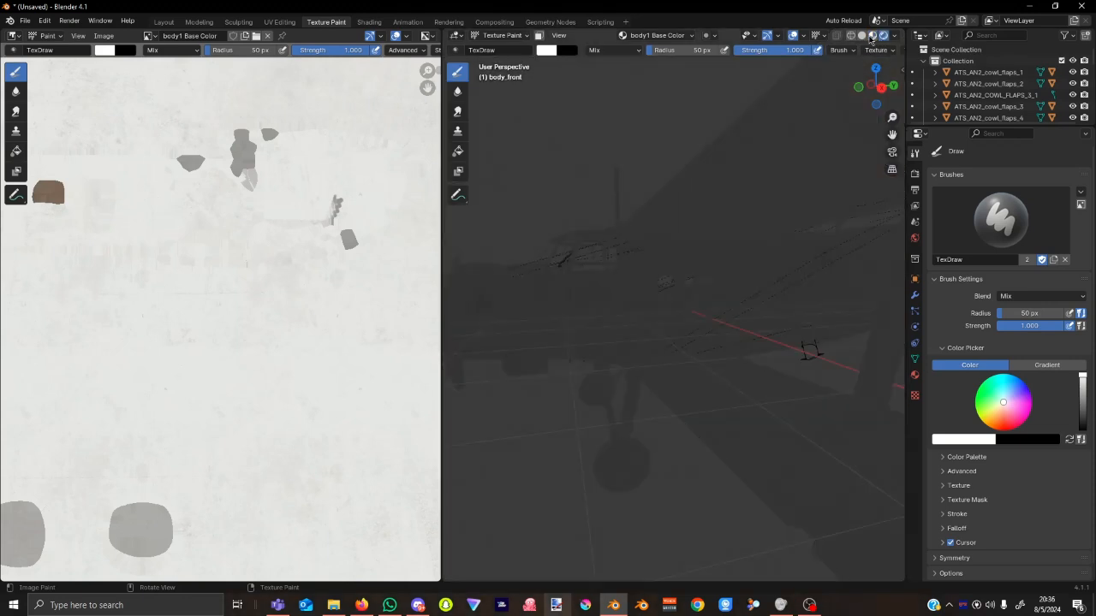
left_click(861, 35)
middle_click_drag(539, 340, 696, 346)
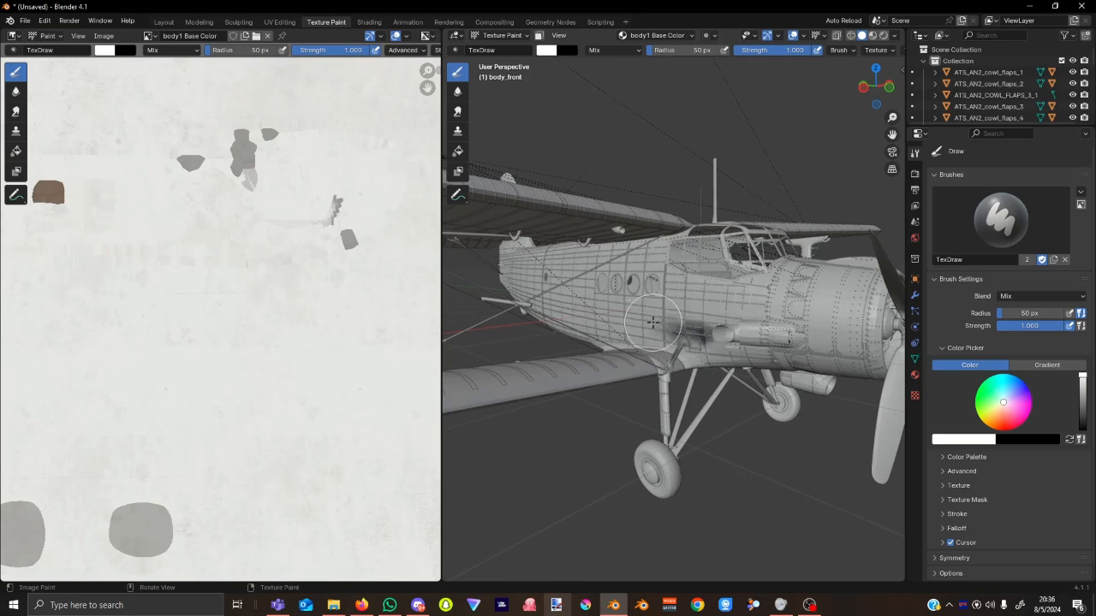
scroll(633, 319, "down", 2)
left_click(497, 35)
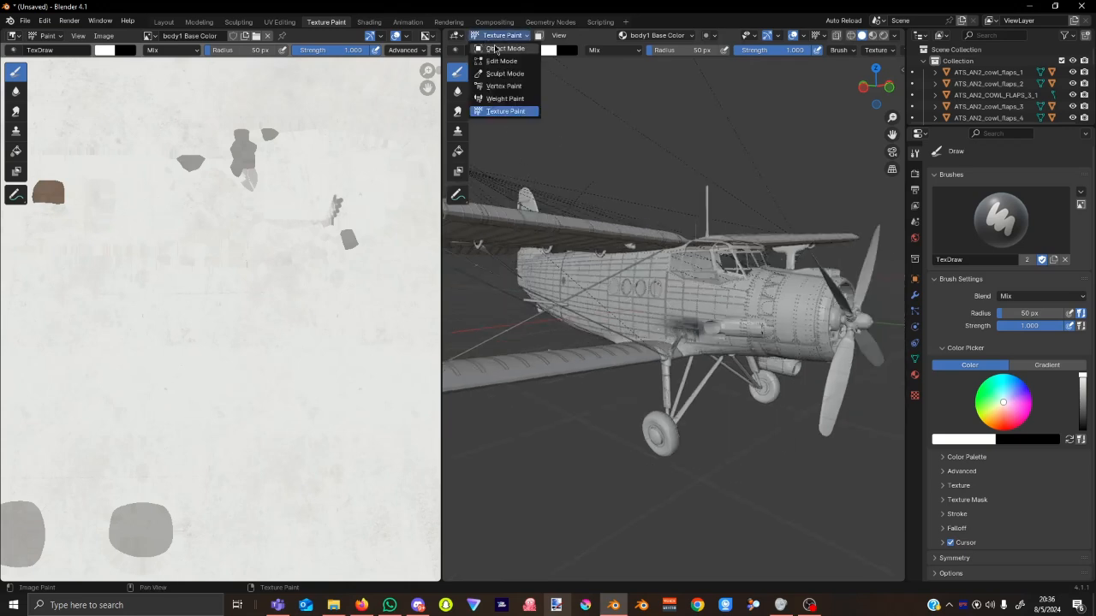
left_click(503, 49)
left_click(598, 235)
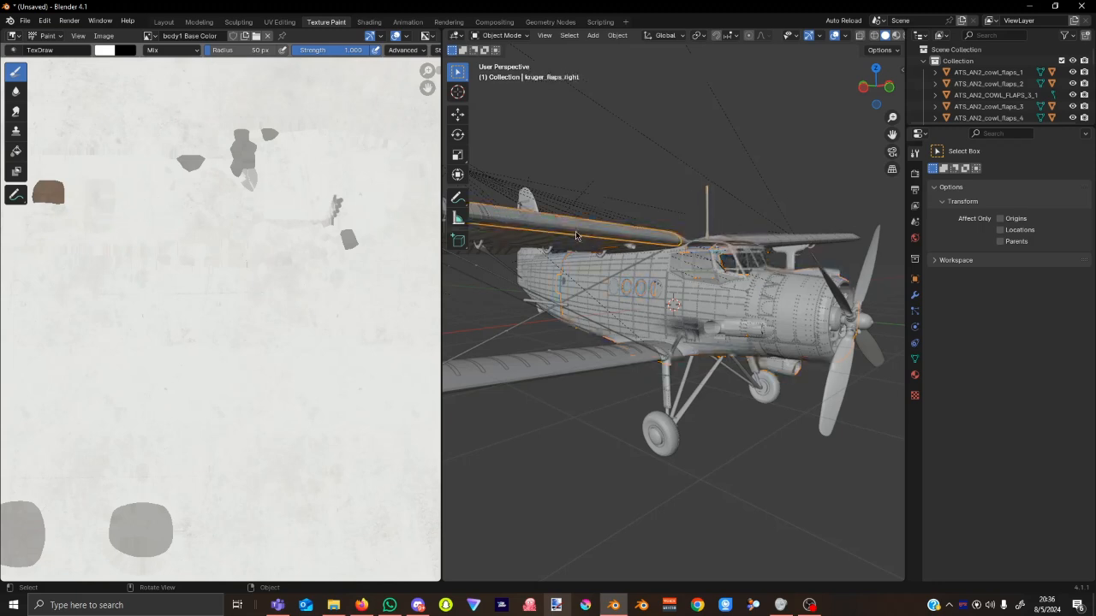
middle_click_drag(630, 313, 582, 357)
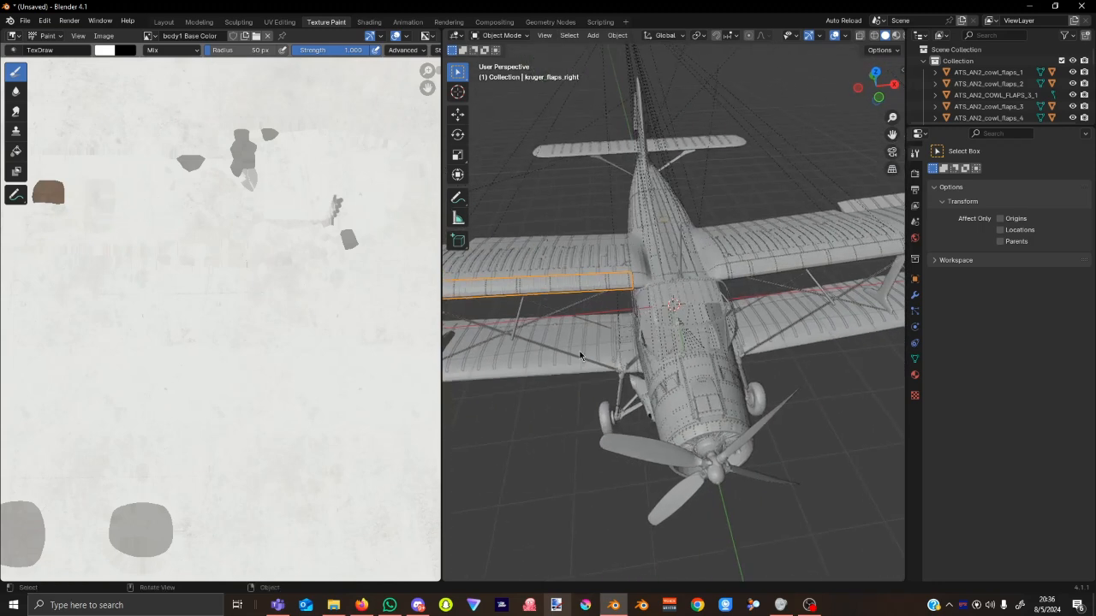
left_click(610, 262)
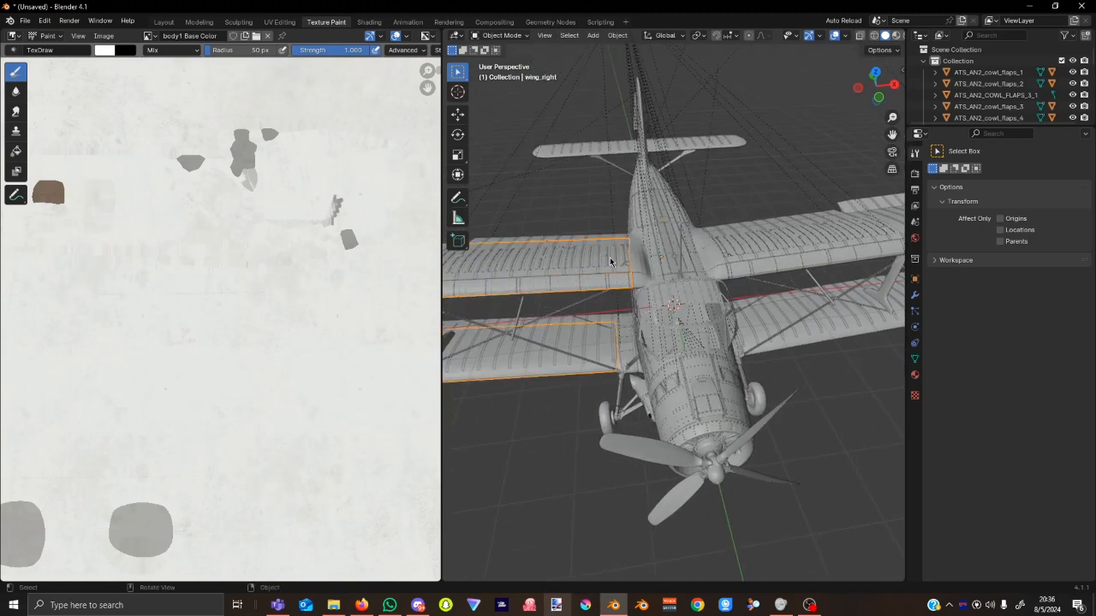
left_click(671, 276)
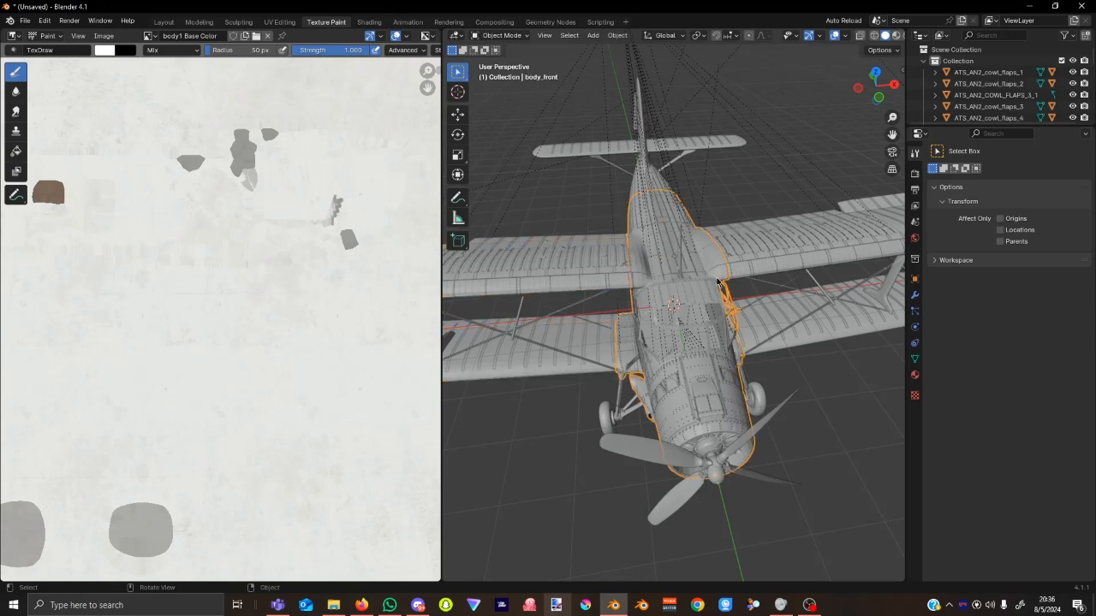
left_click(515, 36)
left_click(515, 109)
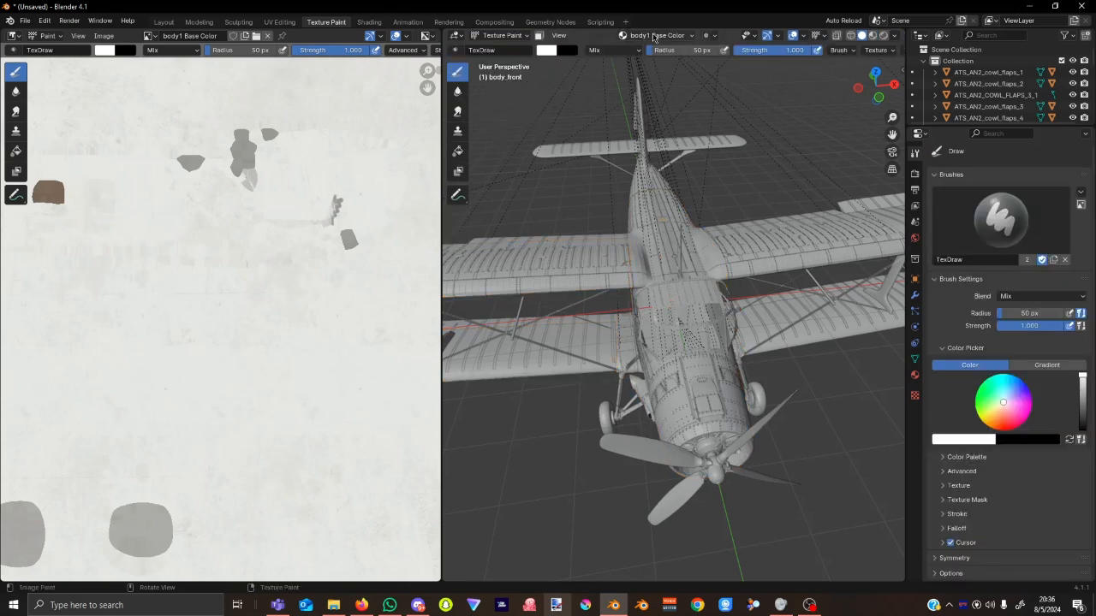
Add a blank Base Color paint texture slot to the landing_engine material.
left_click(657, 35)
left_click(653, 92)
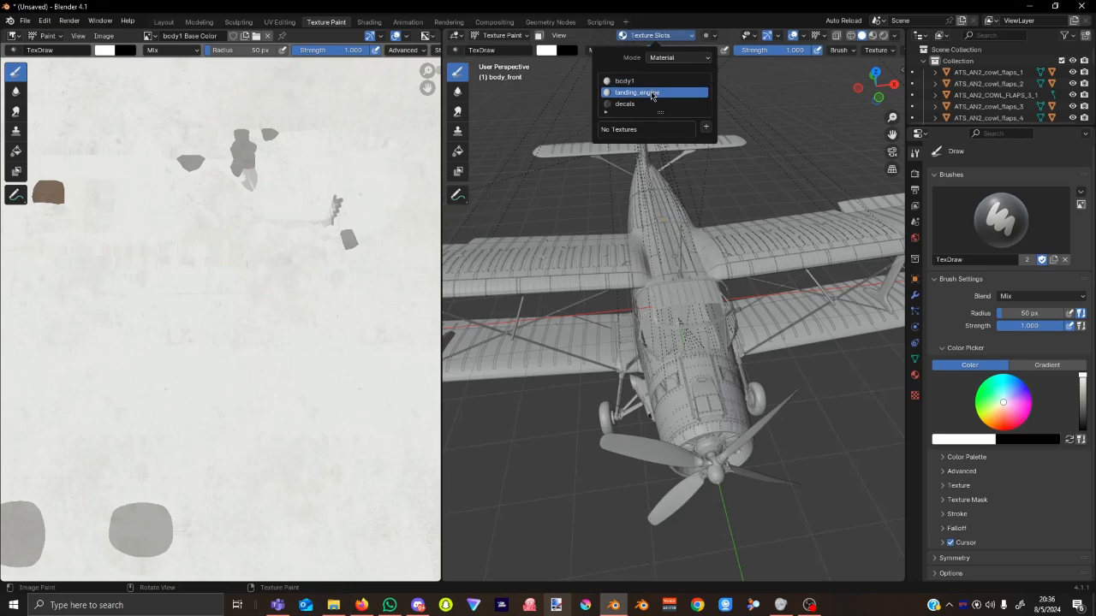
left_click(708, 128)
left_click(714, 138)
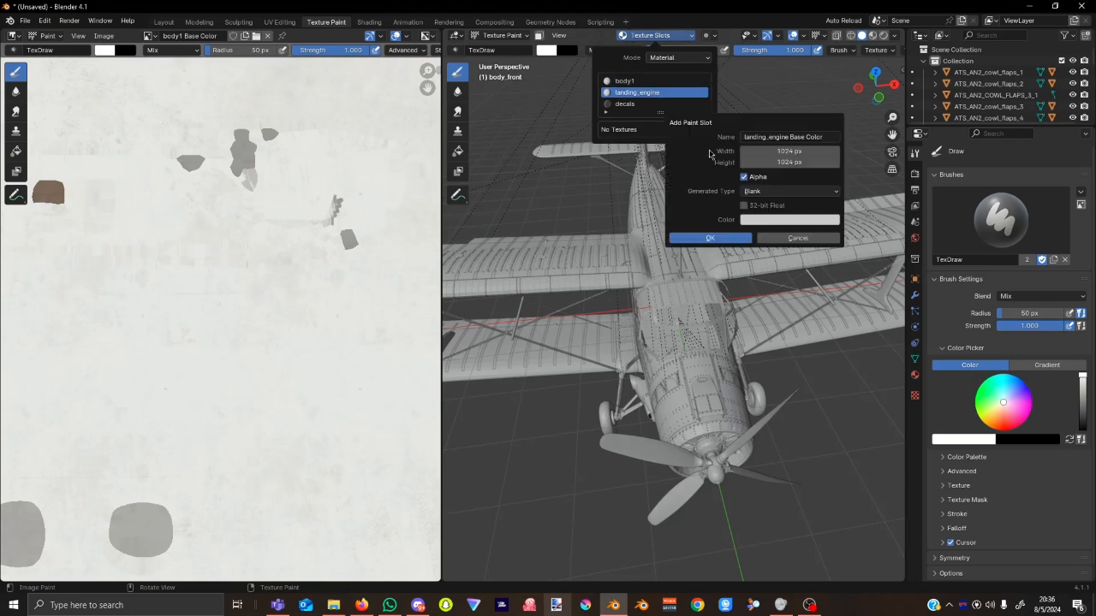
left_click(700, 239)
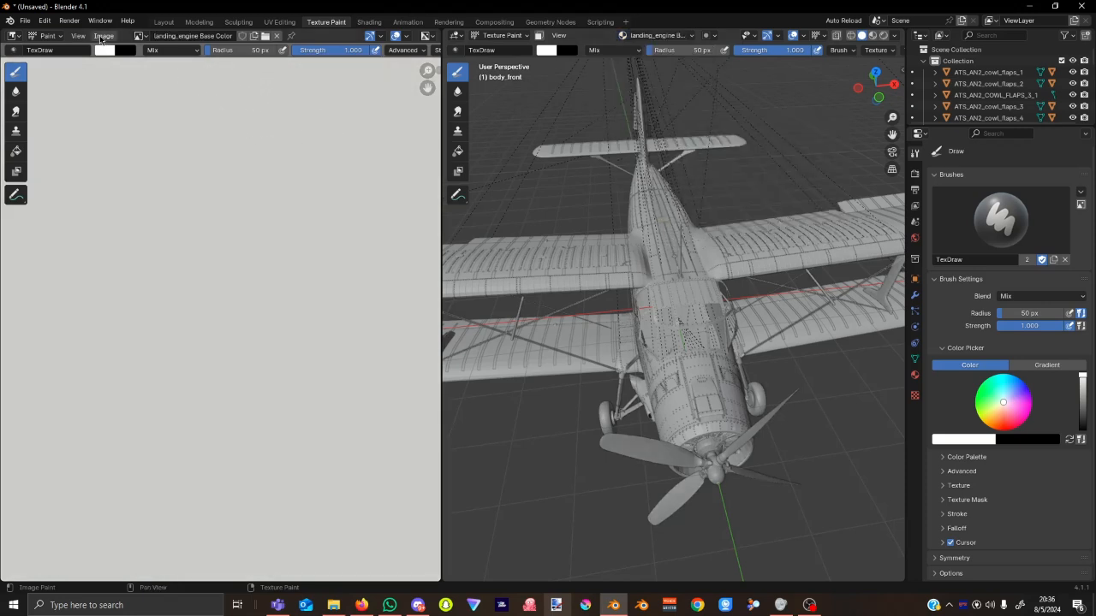
Replace the blank image with AN2_AIRFRAME_LANDING_ENGINE_ALBD.PNG.DDS from the texture.base folder.
left_click(102, 36)
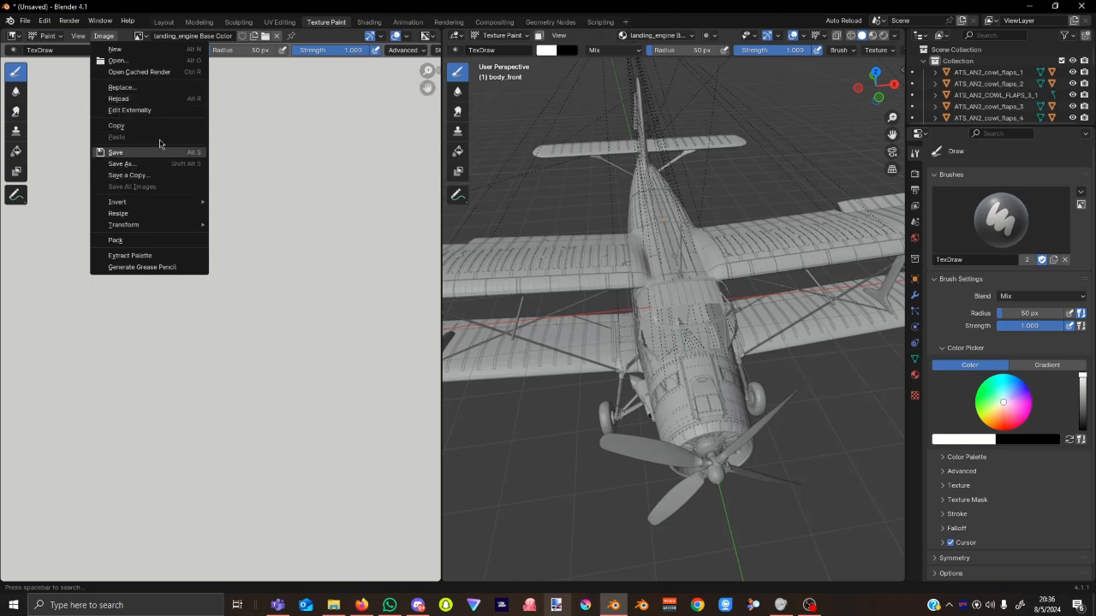
left_click(147, 99)
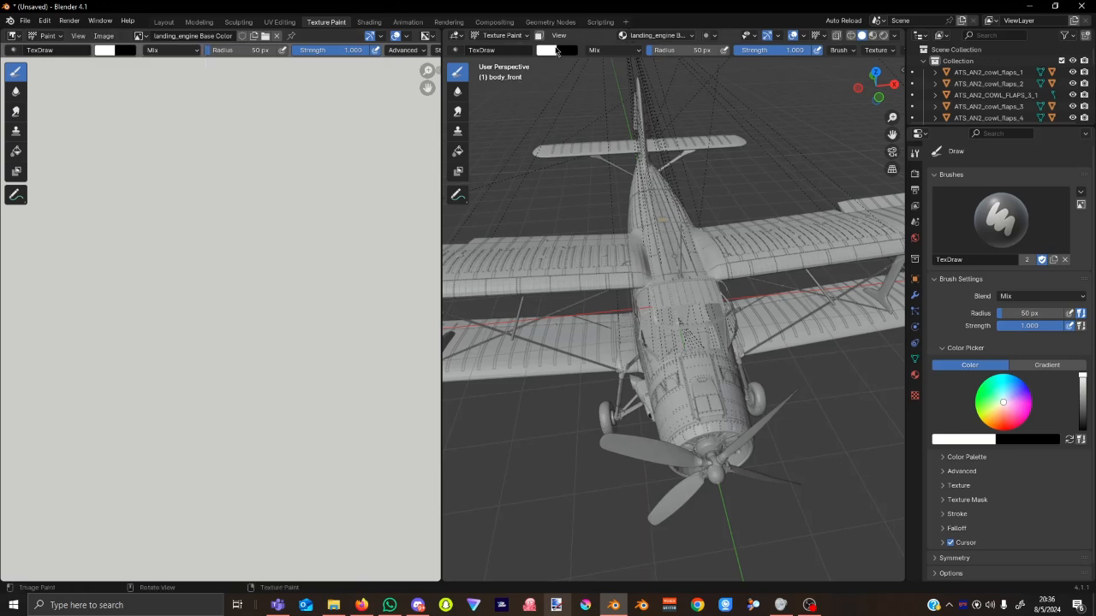
left_click(104, 37)
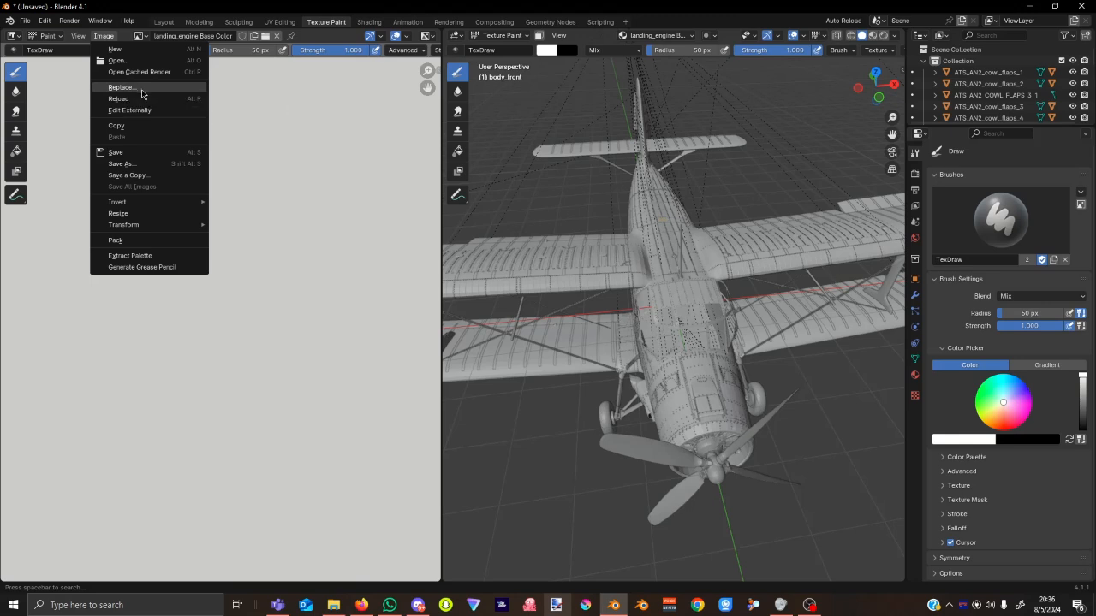
left_click(142, 89)
left_click(424, 166)
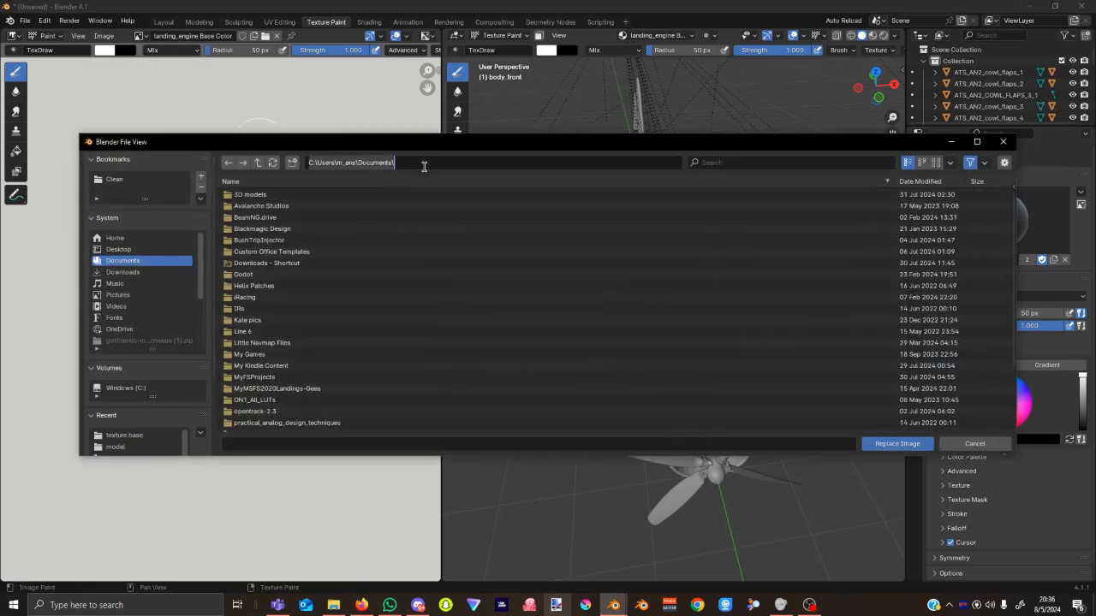
key("ctrl+v")
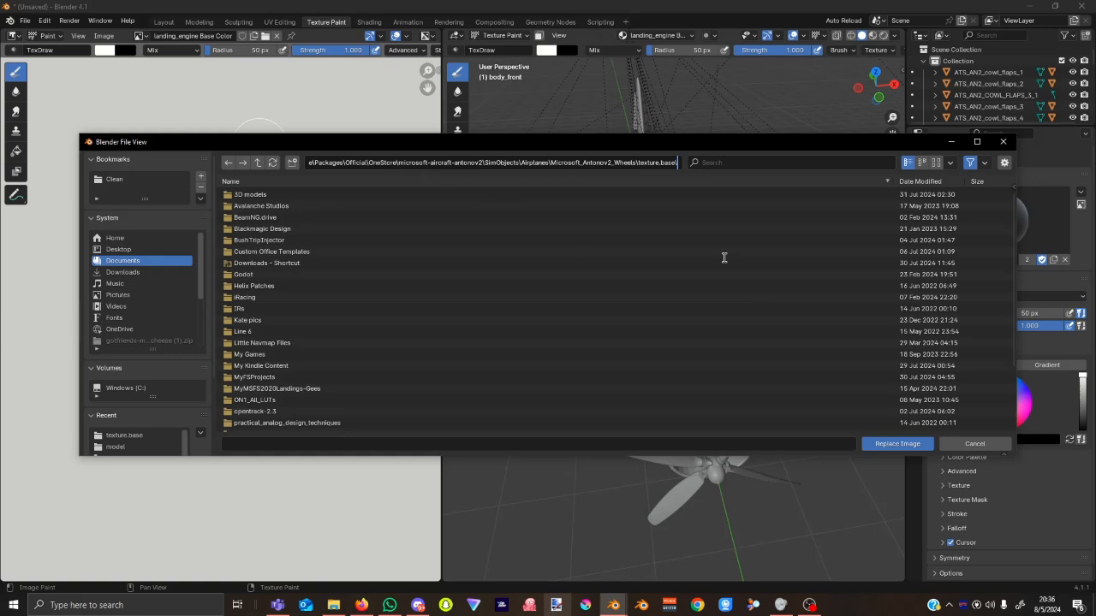
key("Return")
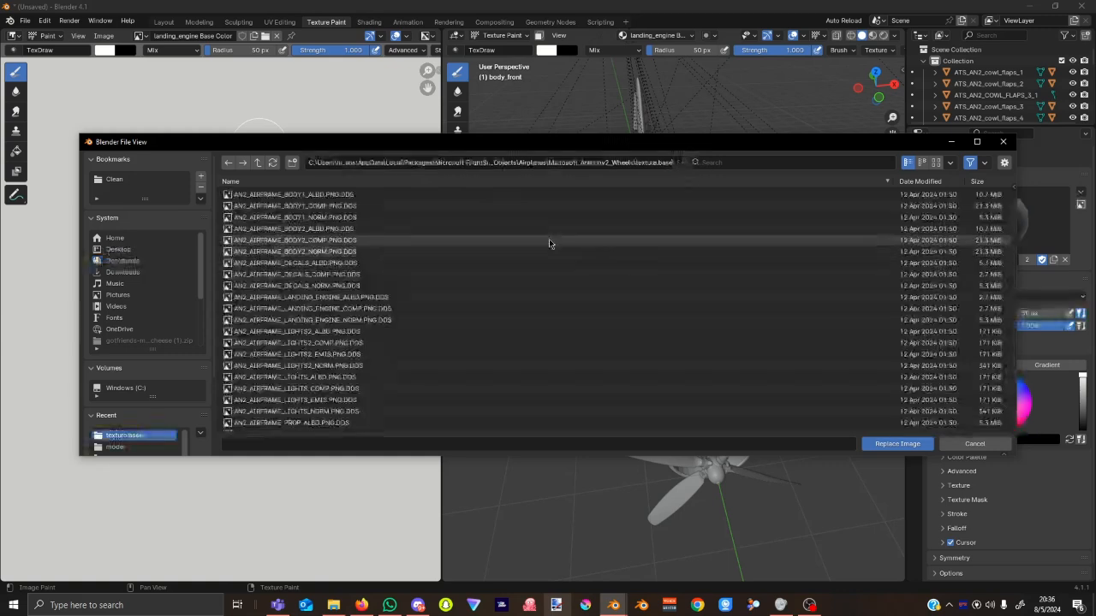
left_click(387, 299)
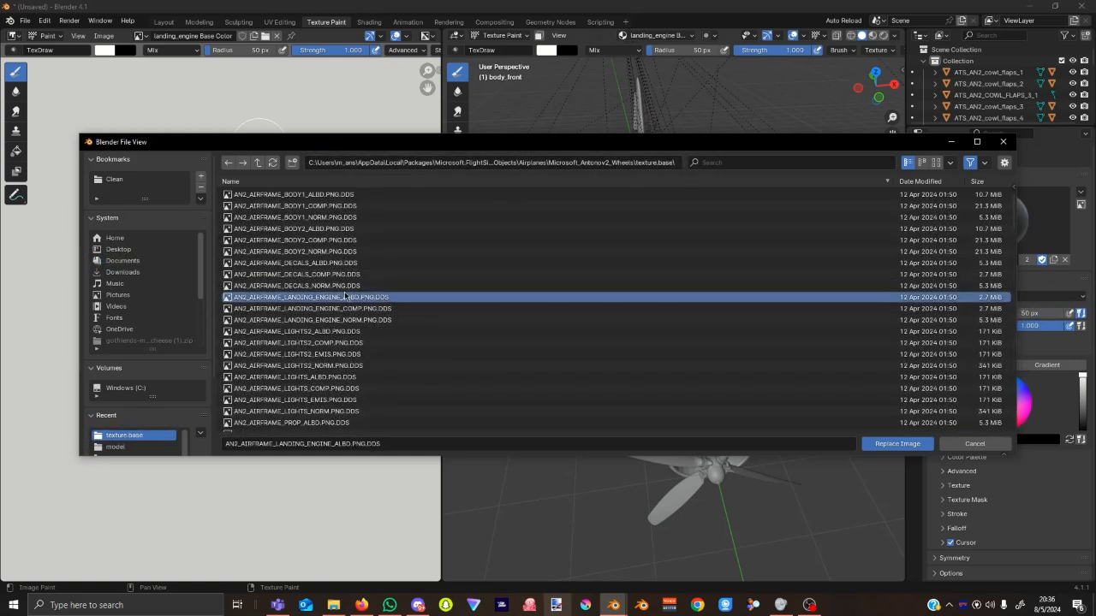
left_click(909, 446)
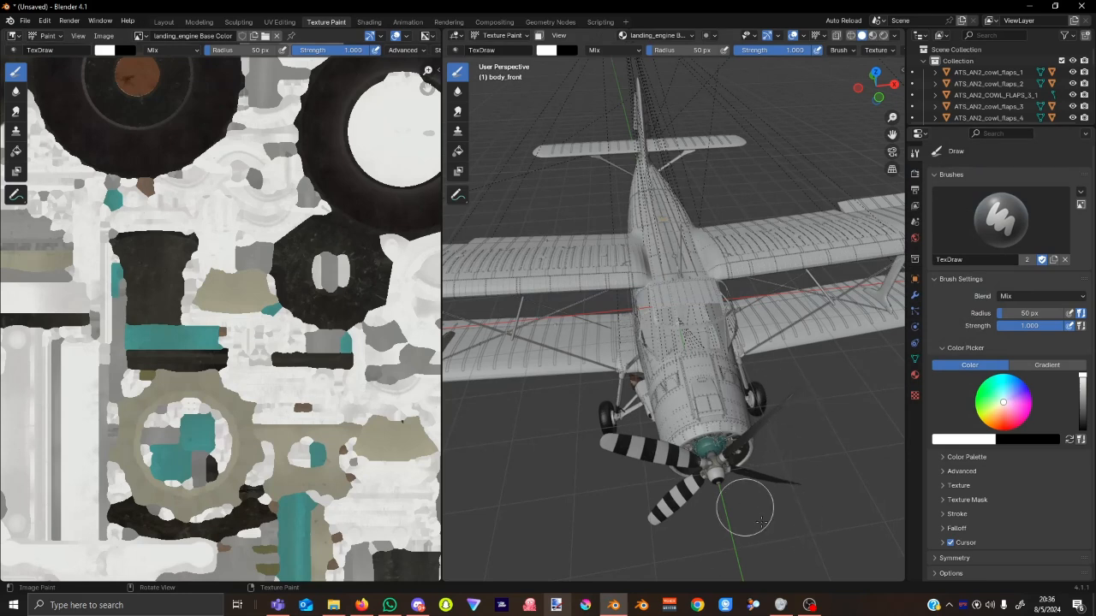
Add a blank Base Color paint texture slot to the decals material.
mouse_move(745, 508)
middle_mouse_down()
mouse_move(850, 494)
mouse_move(809, 540)
mouse_move(749, 100)
middle_mouse_up()
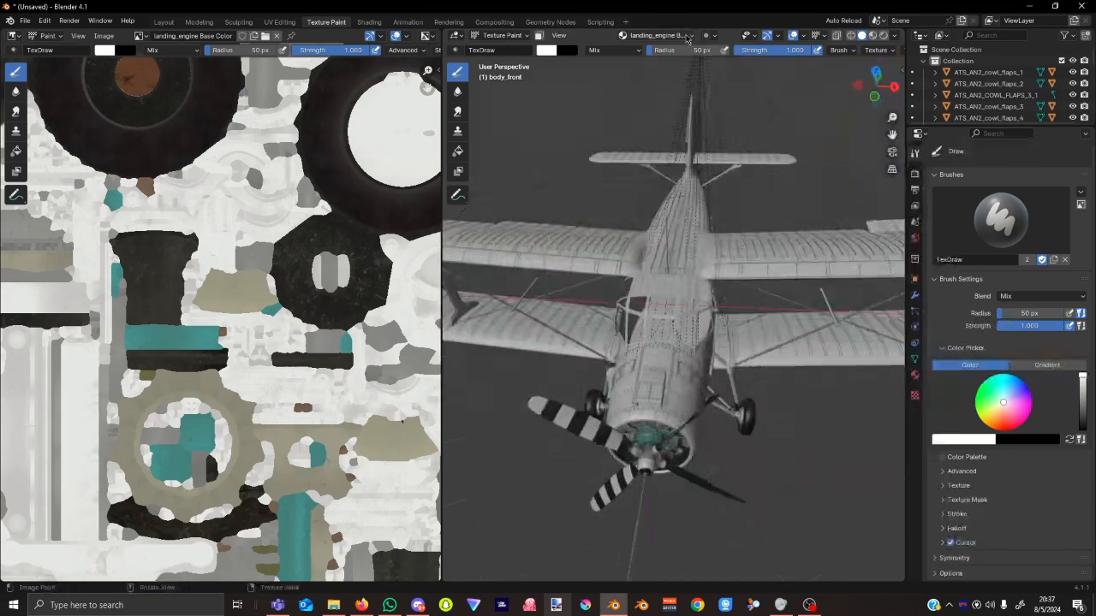
left_click(655, 36)
left_click(657, 104)
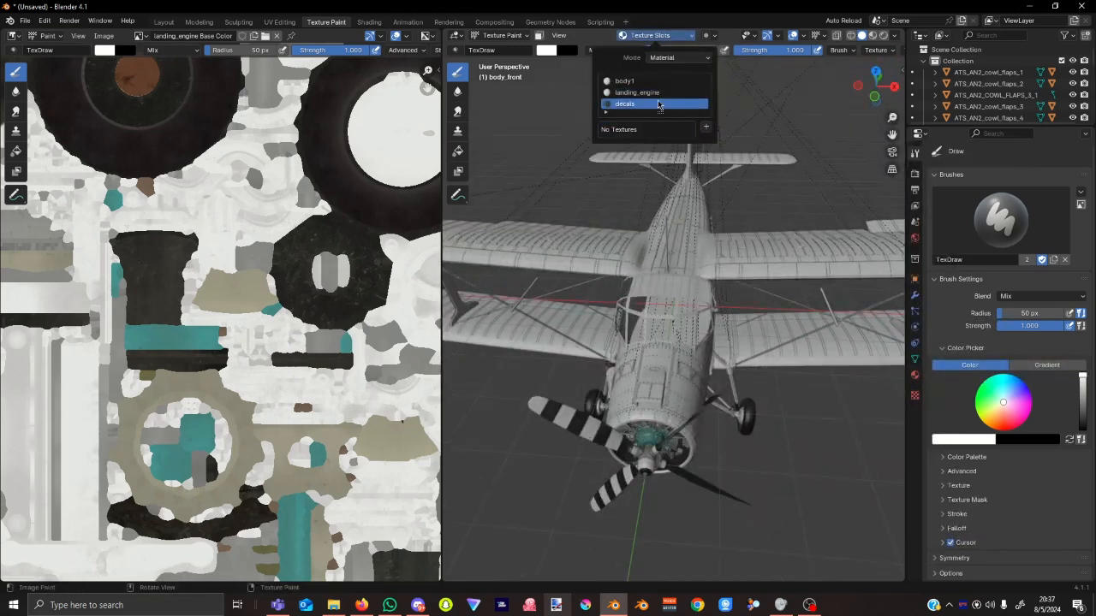
left_click(700, 126)
left_click(730, 147)
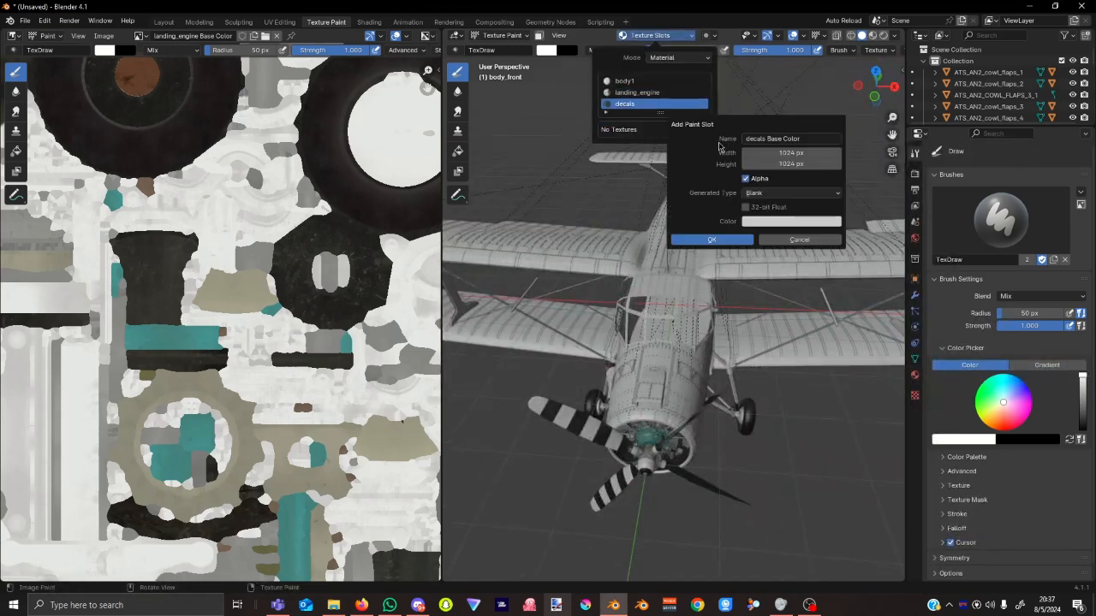
left_click(716, 242)
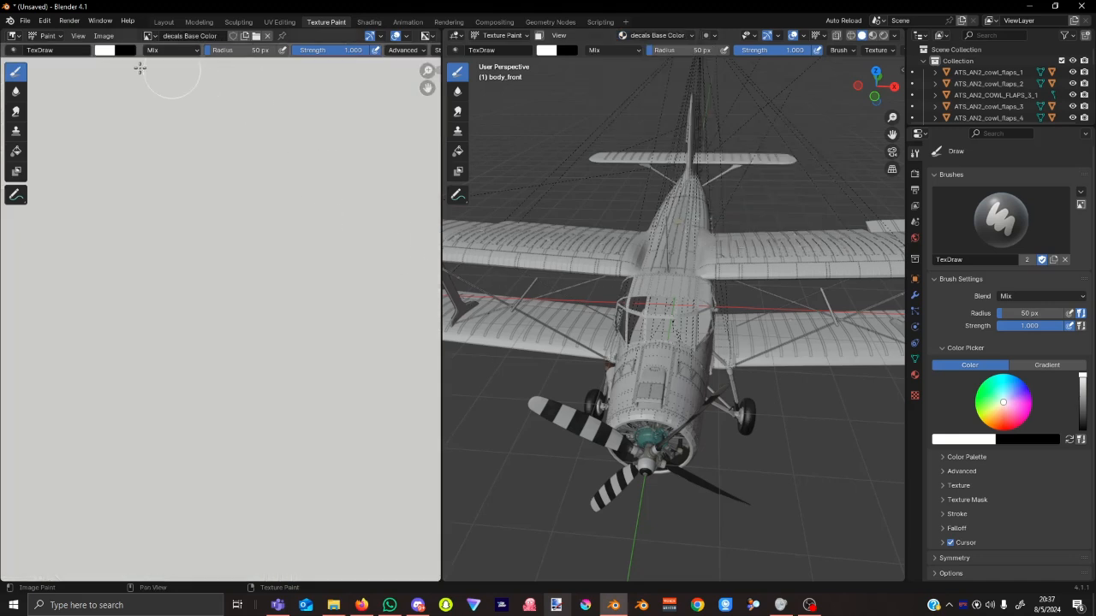
Replace the blank decals image with AN2_AIRFRAME_DECALS_ALBD.PNG.DDS from the texture.base folder.
left_click(103, 35)
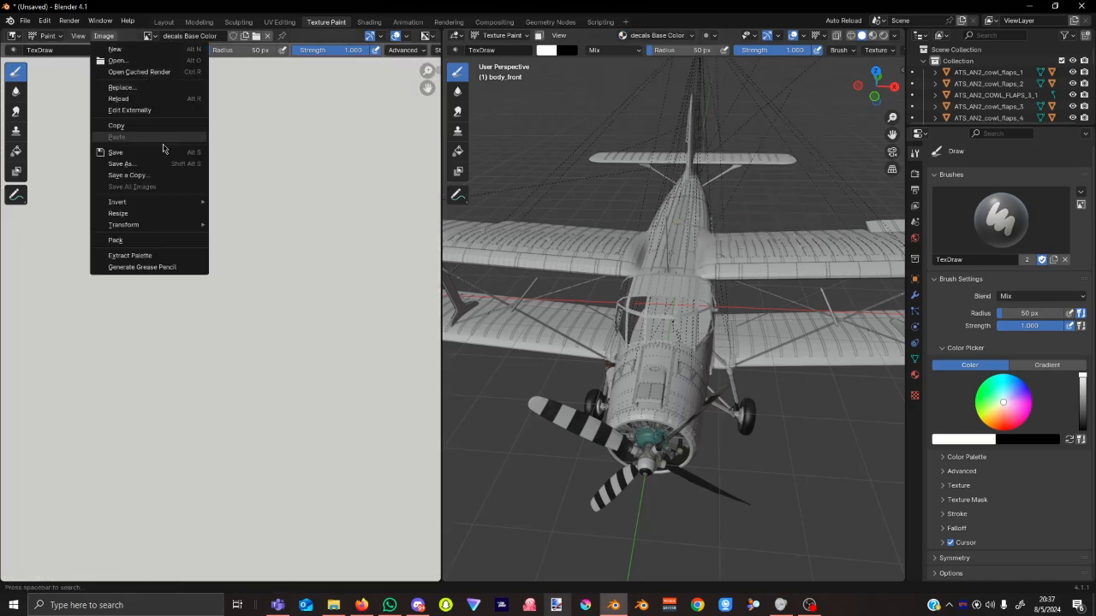
left_click(144, 89)
left_click(398, 163)
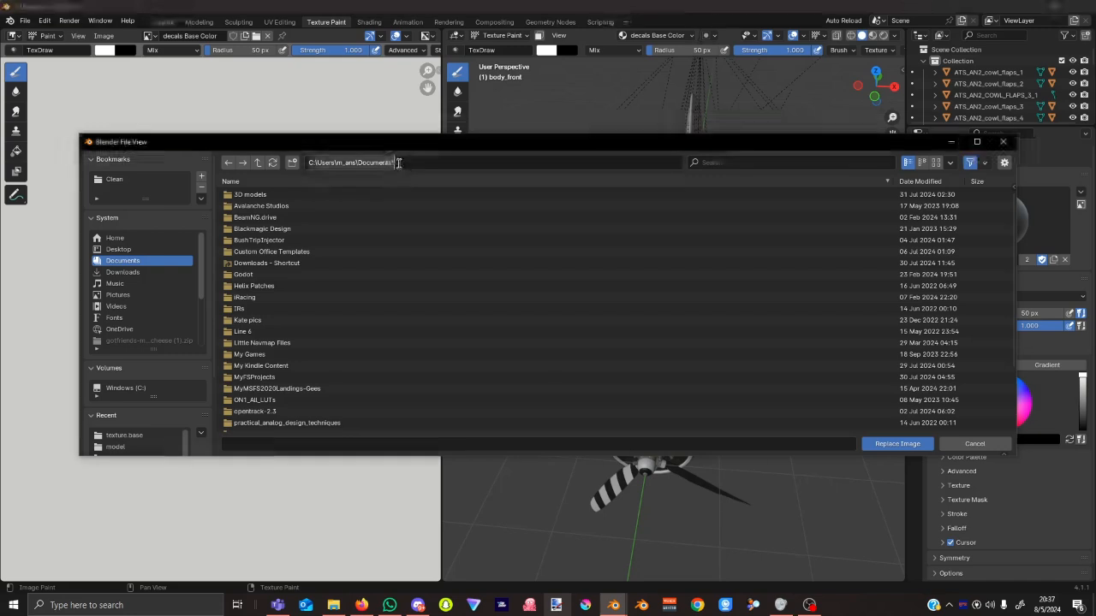
key("ctrl+v")
key("Return")
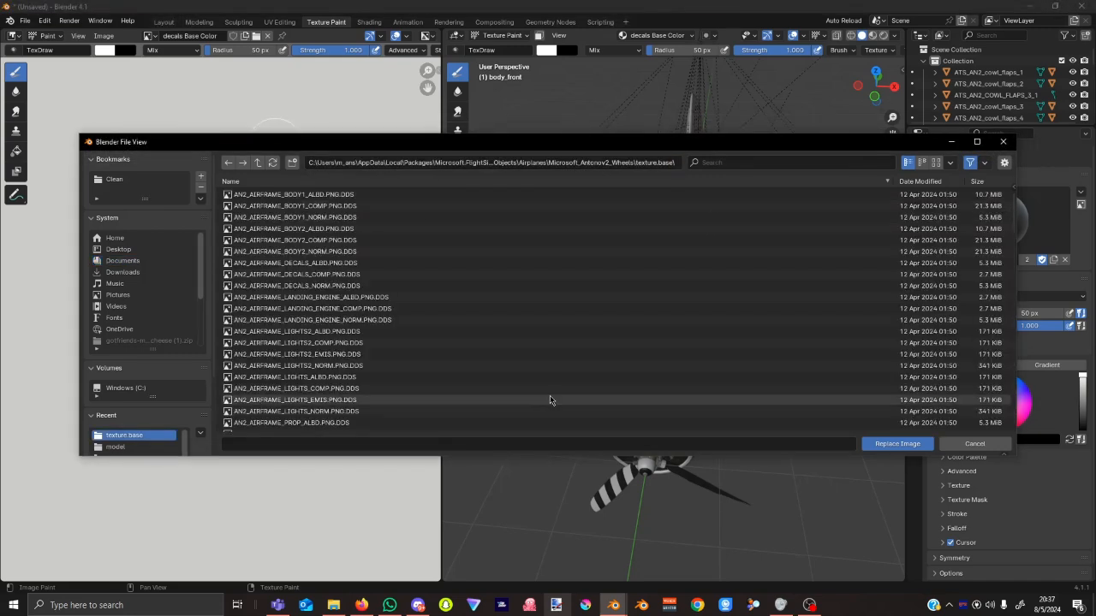
left_click(443, 262)
left_click(902, 445)
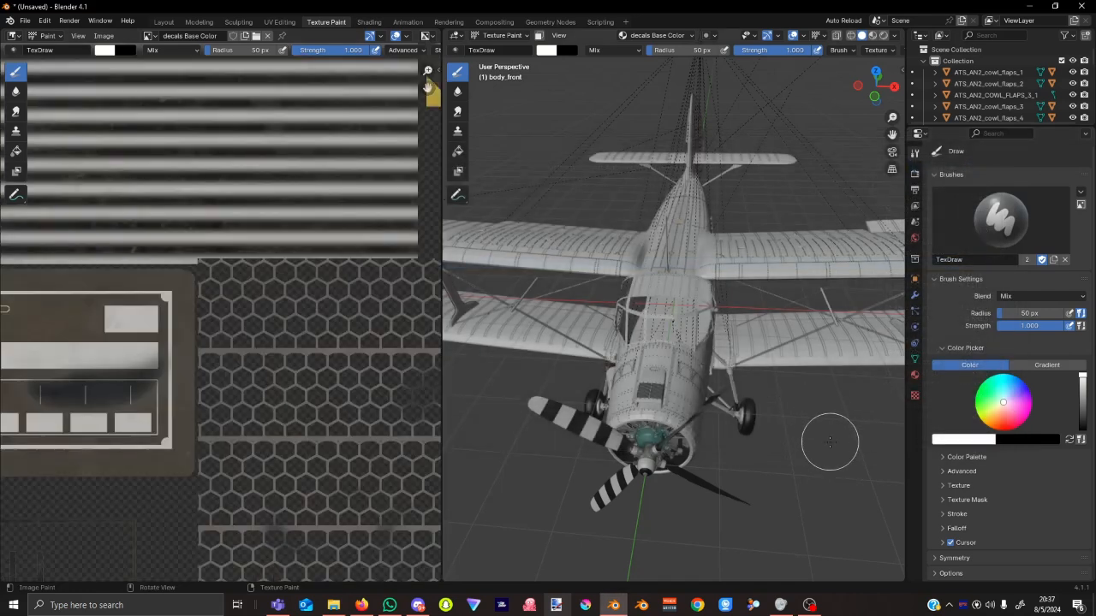
Select the wing_right wing and switch it into Texture Paint mode.
mouse_move(831, 442)
middle_mouse_down()
mouse_move(743, 446)
mouse_move(679, 268)
middle_mouse_up()
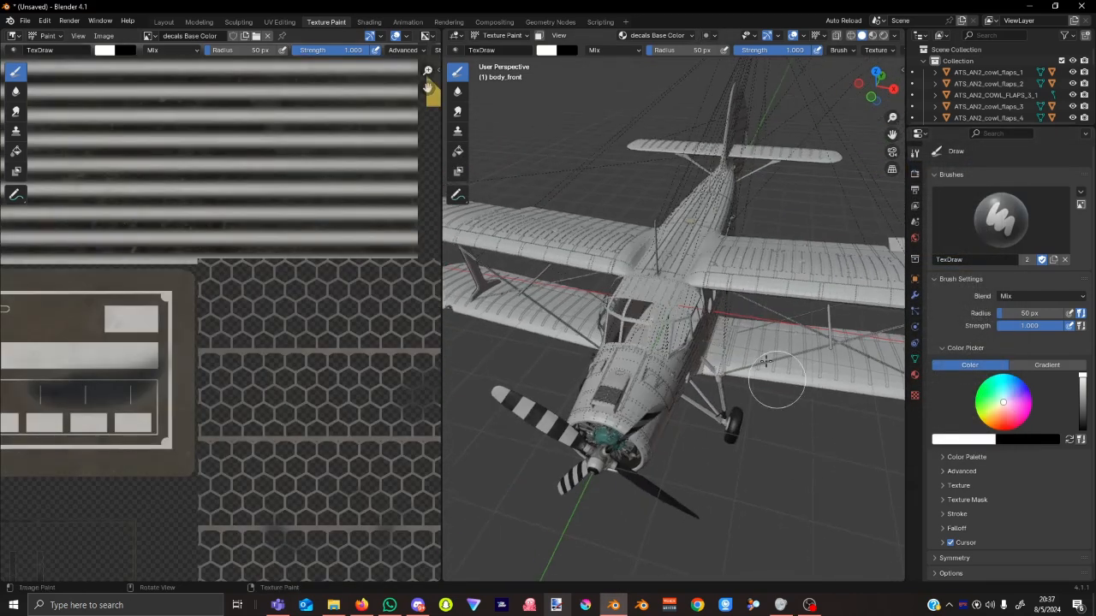
left_click(501, 35)
left_click(505, 49)
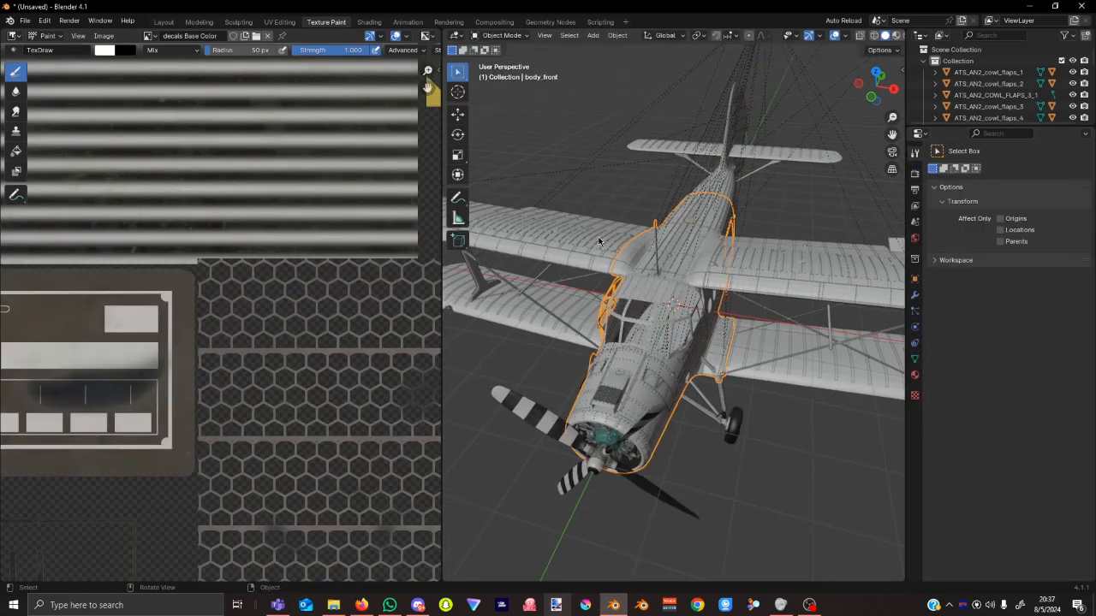
left_click(599, 242)
left_click(502, 35)
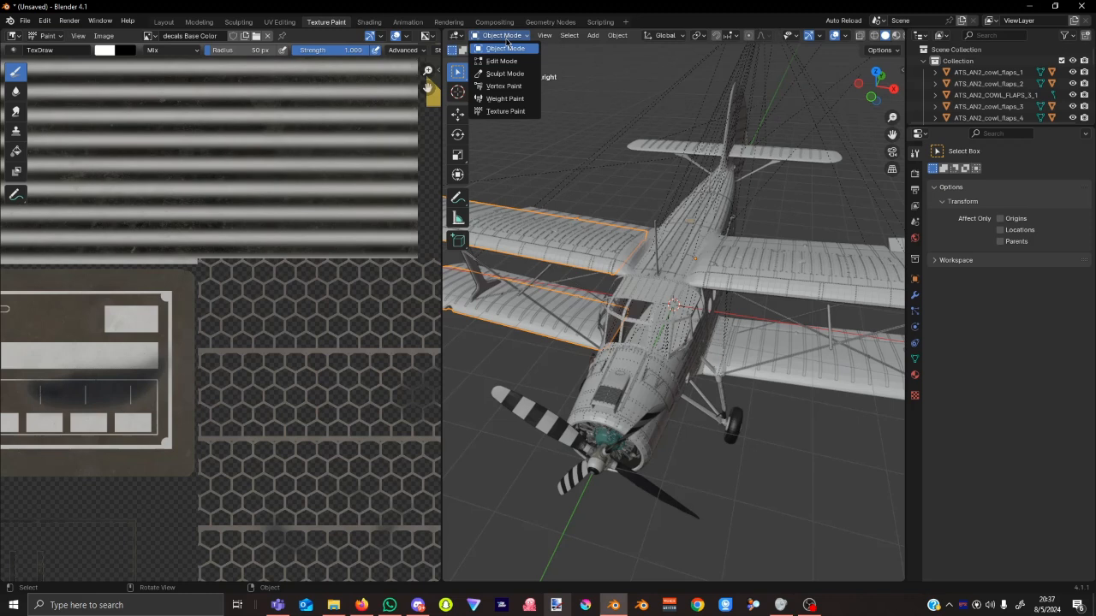
left_click(527, 111)
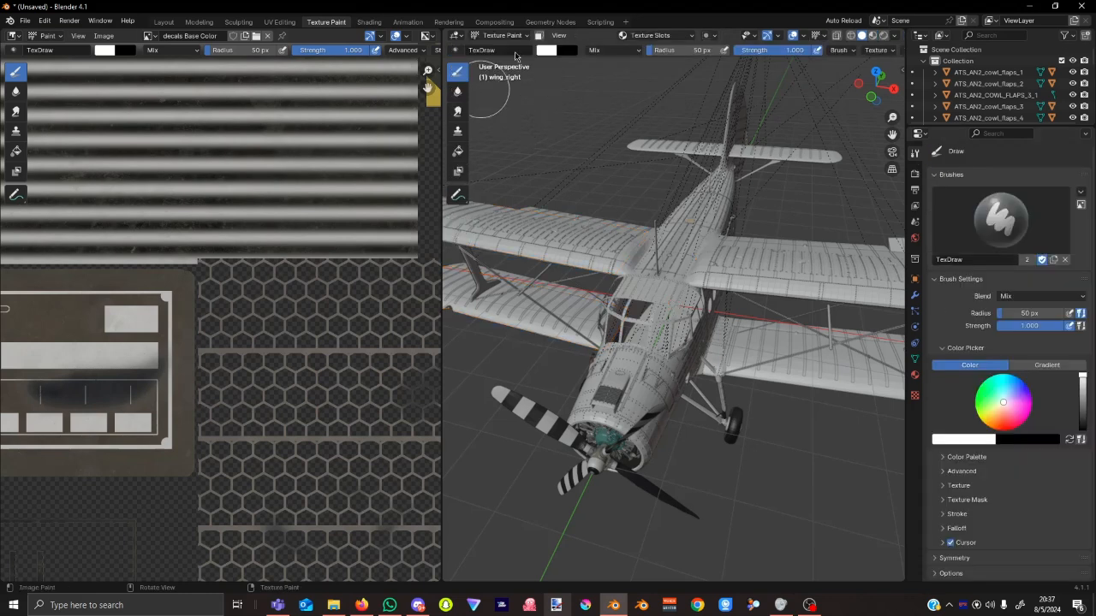
Inspect the wing_right paint texture slots and material settings.
left_click(663, 35)
left_click(707, 79)
left_click(914, 376)
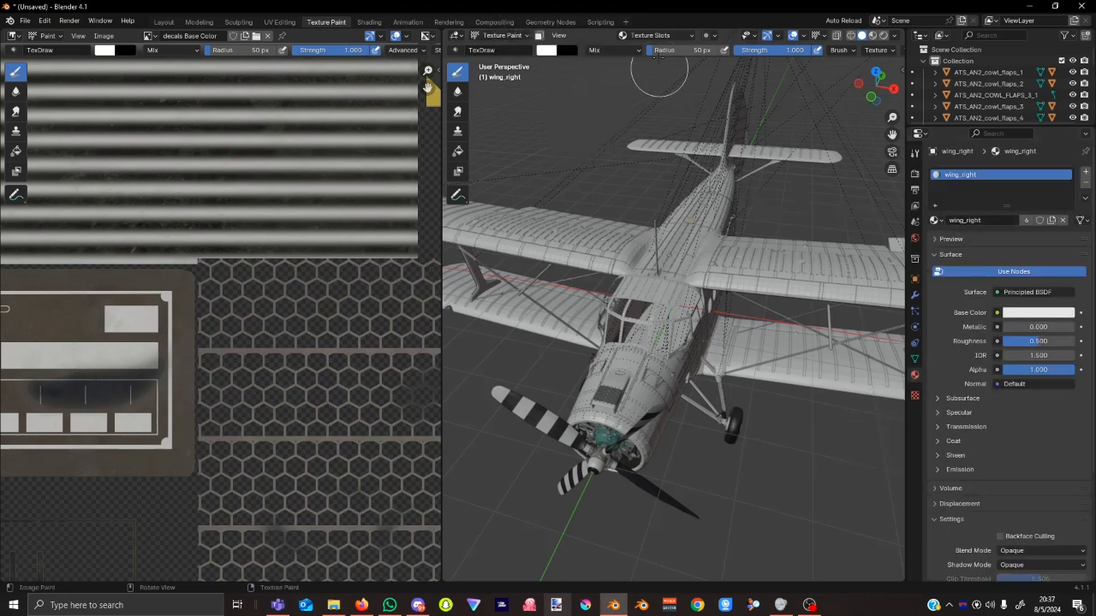
left_click(669, 36)
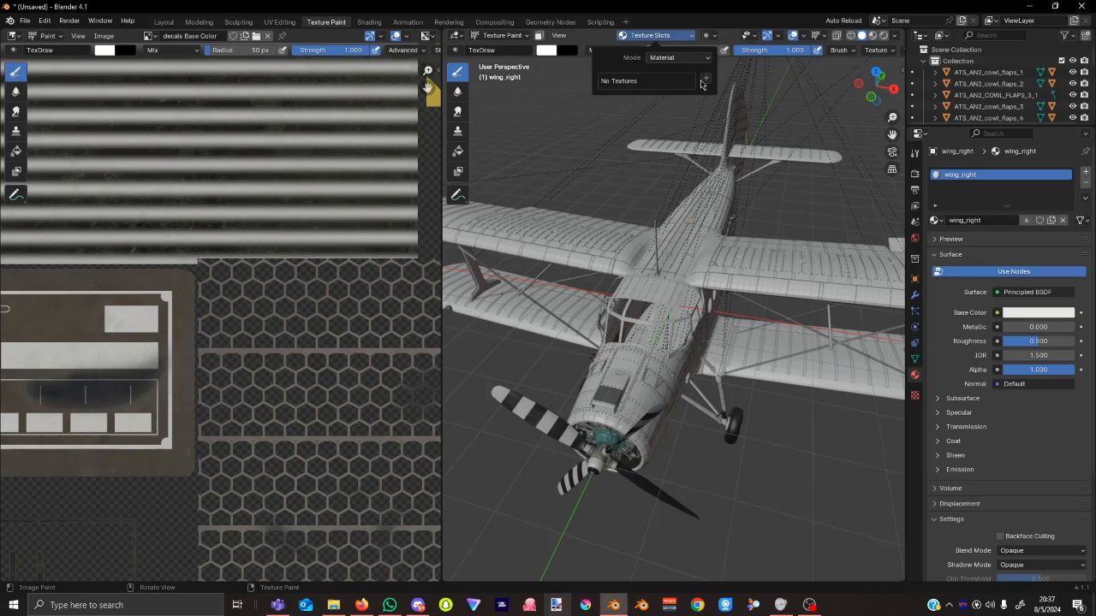
Return to Object Mode and select the flaps_right flap object instead of the wing.
left_click(490, 36)
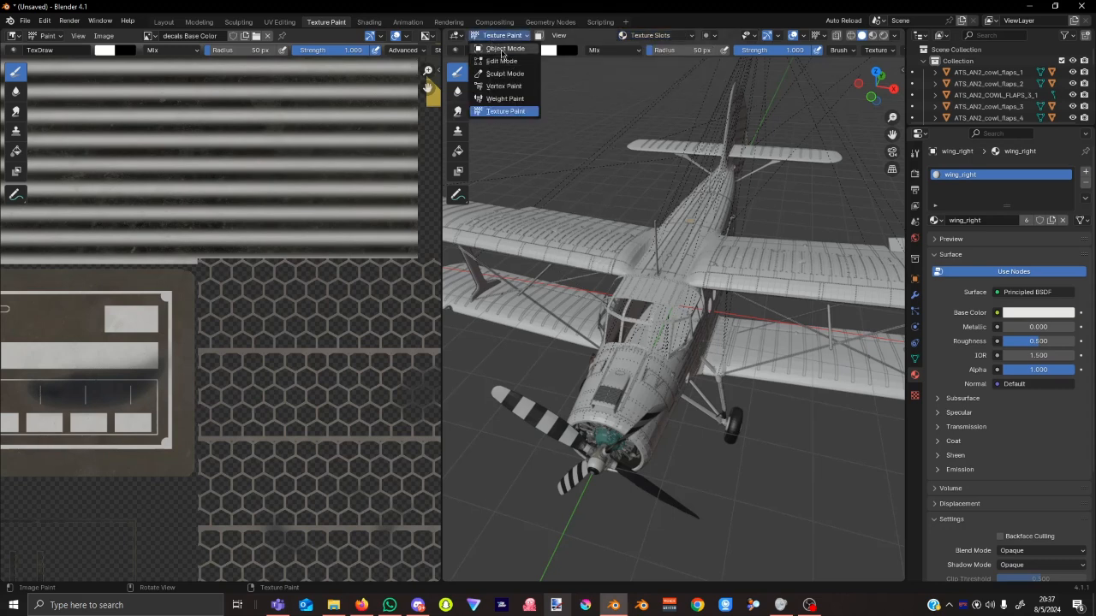
left_click(501, 47)
middle_click_drag(593, 230, 599, 269)
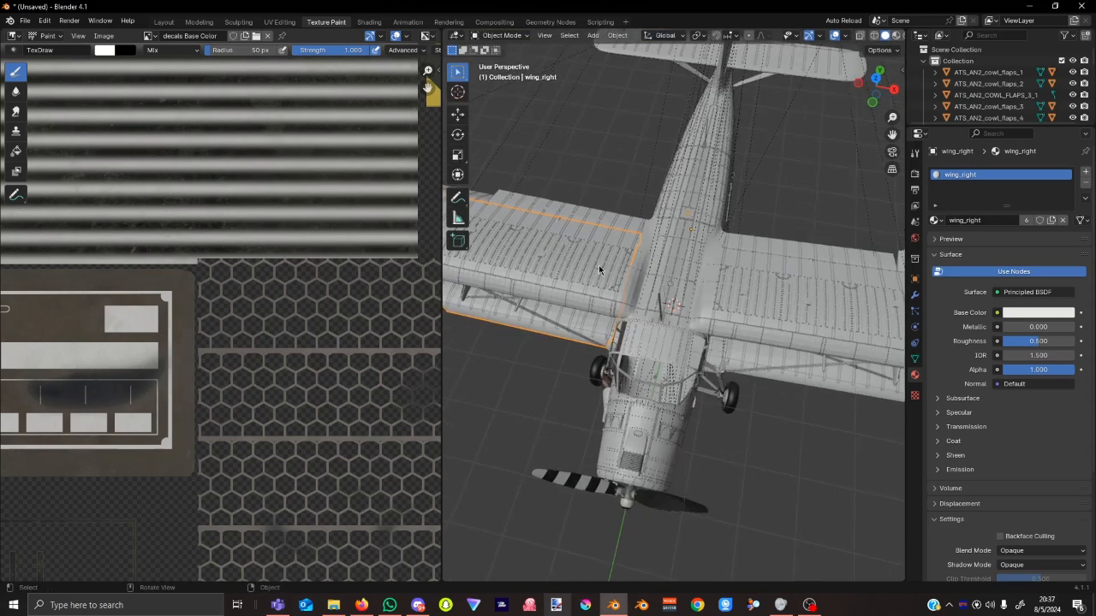
left_click(598, 220)
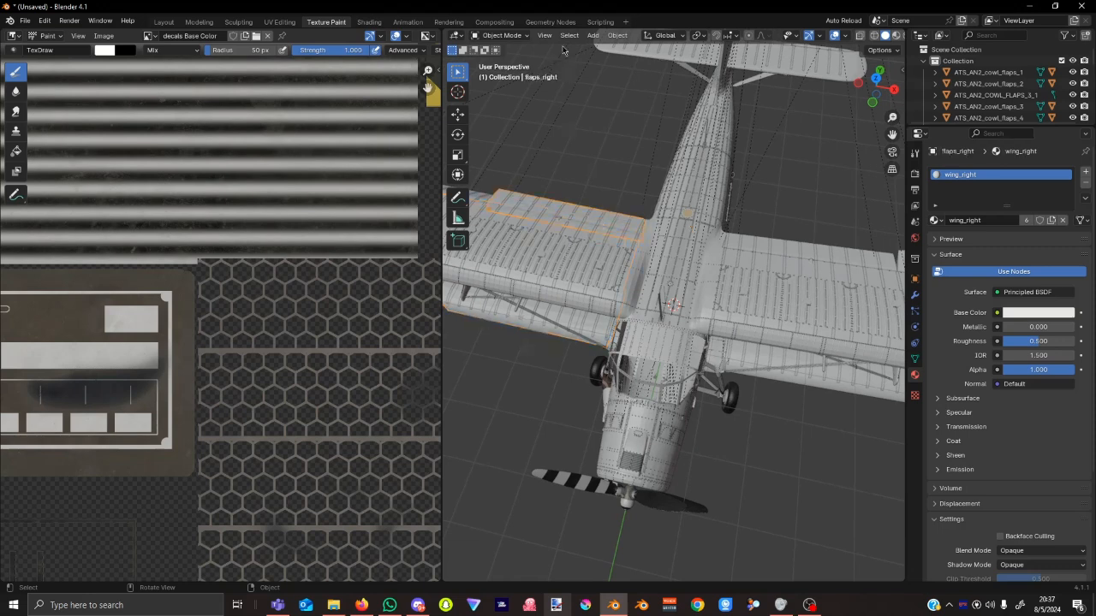
In Texture Paint mode, add a blank wing_right Base Color paint texture slot.
left_click(500, 35)
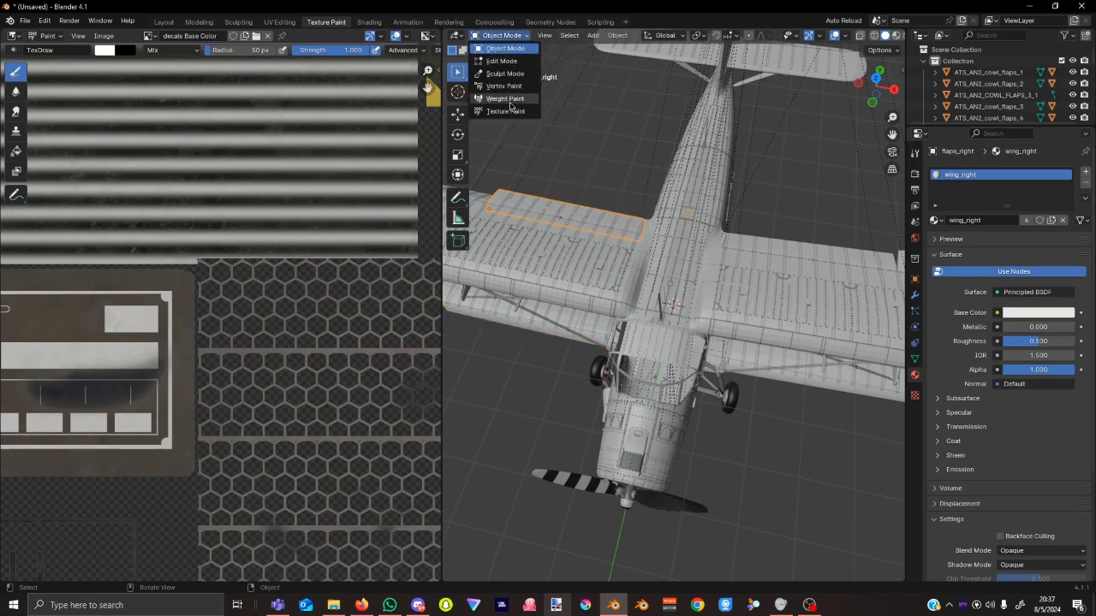
left_click(514, 112)
left_click(635, 35)
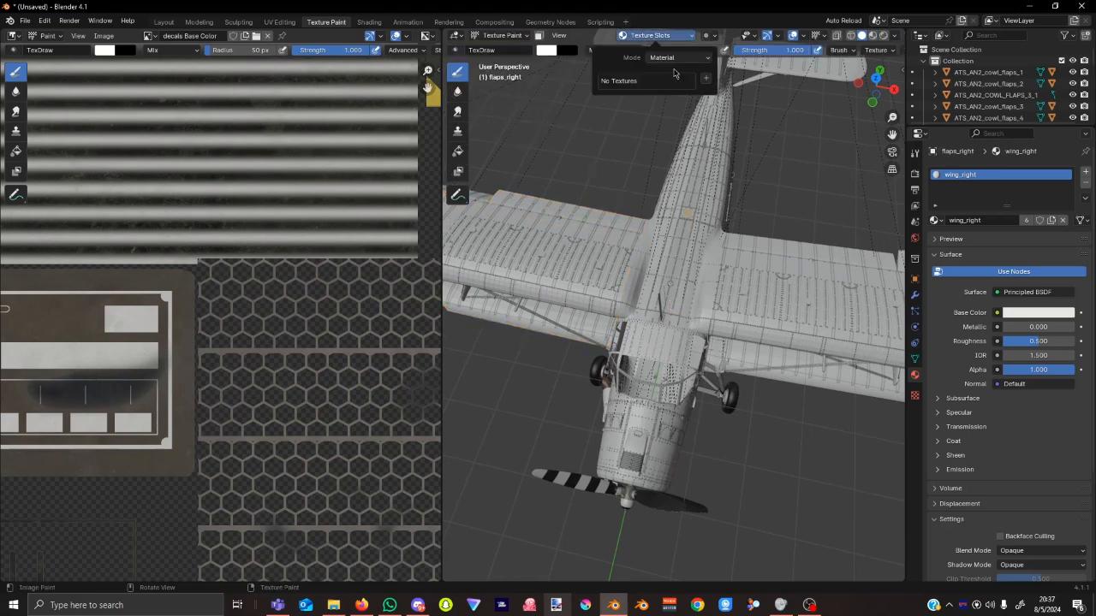
left_click(706, 78)
left_click(724, 89)
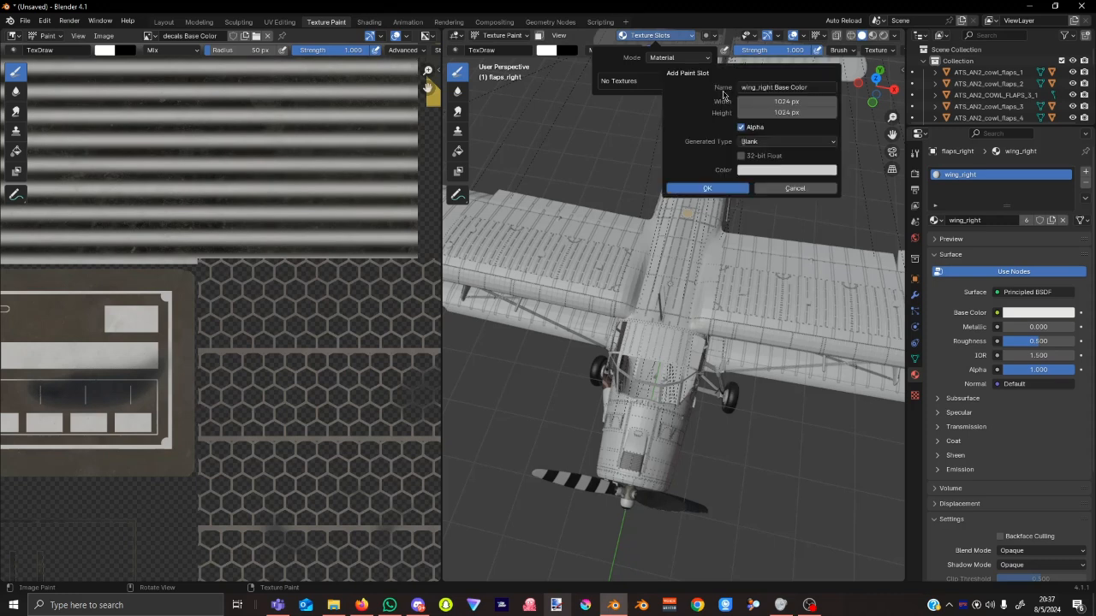
left_click(707, 188)
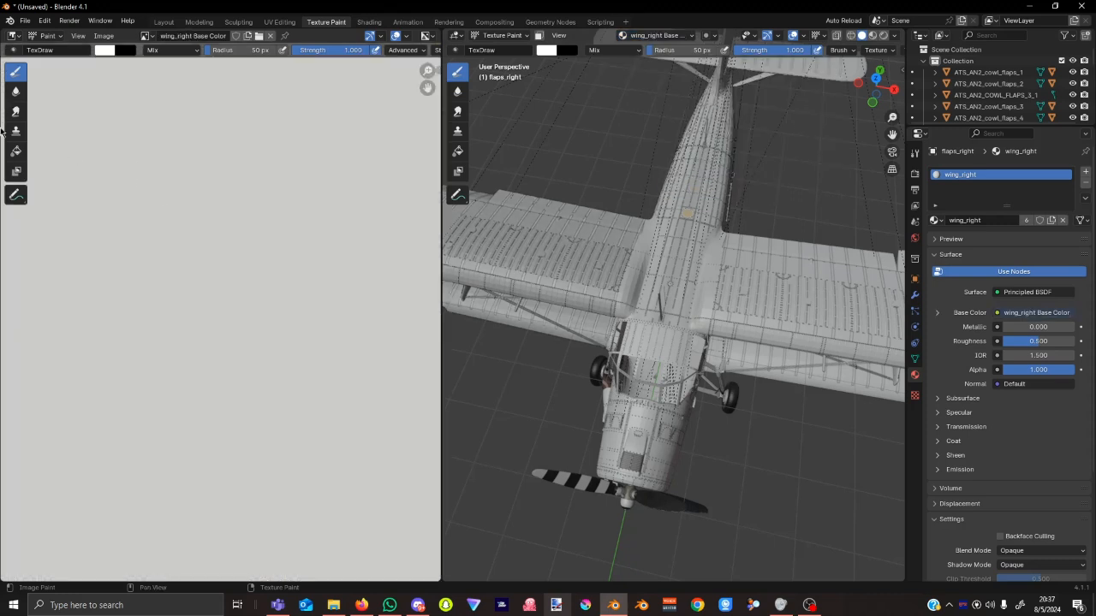
Replace the blank image with AN2_AIRFRAME_WING_RIGHT_ALBD.PNG.DDS from the texture.base folder.
left_click(103, 35)
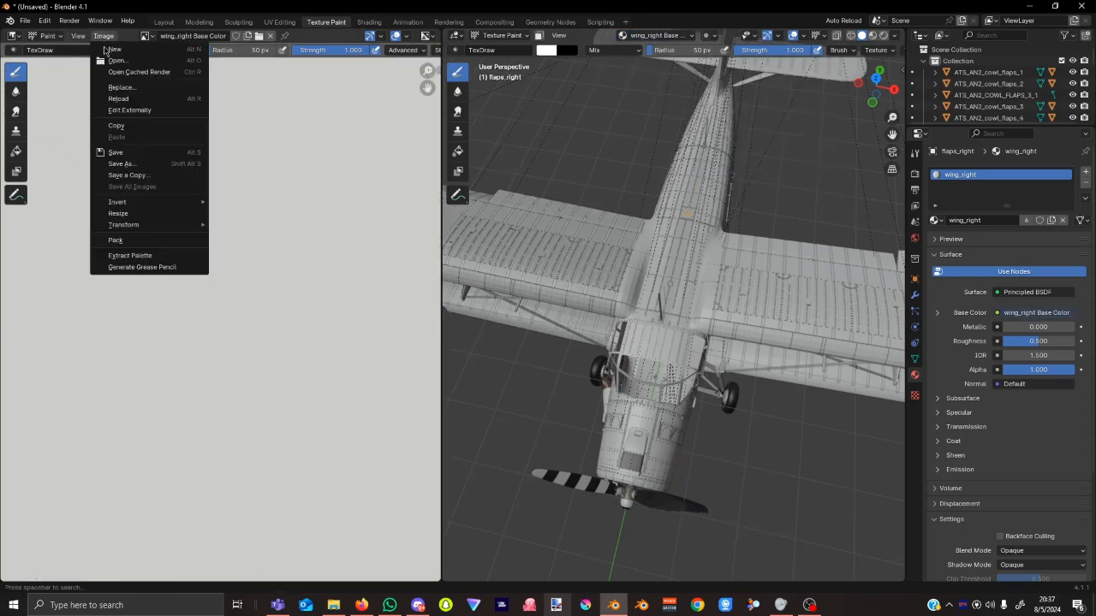
left_click(127, 89)
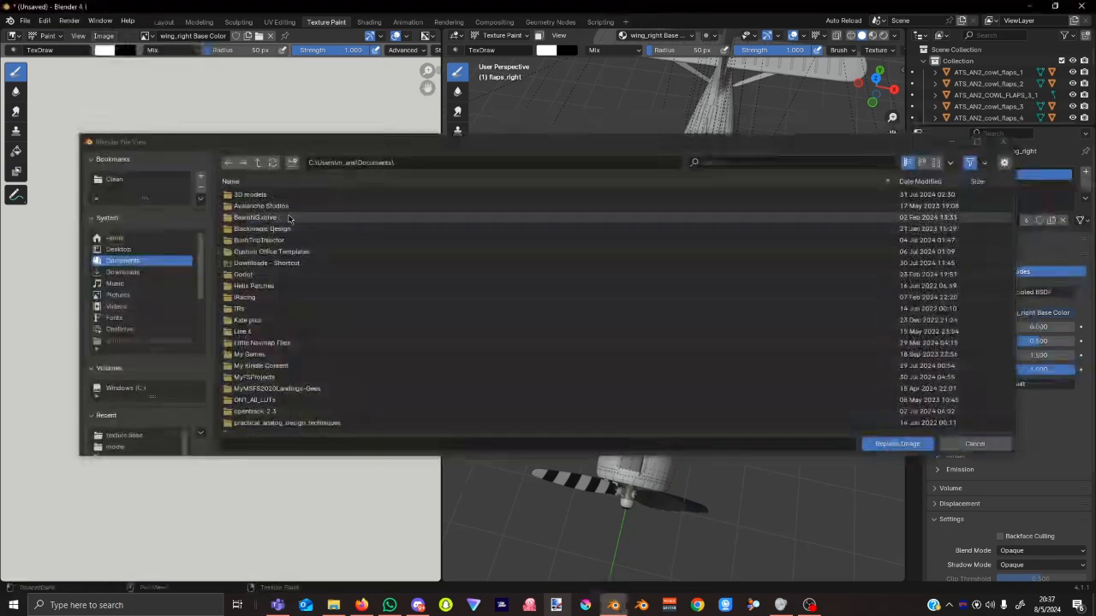
left_click(417, 162)
key("ctrl+v")
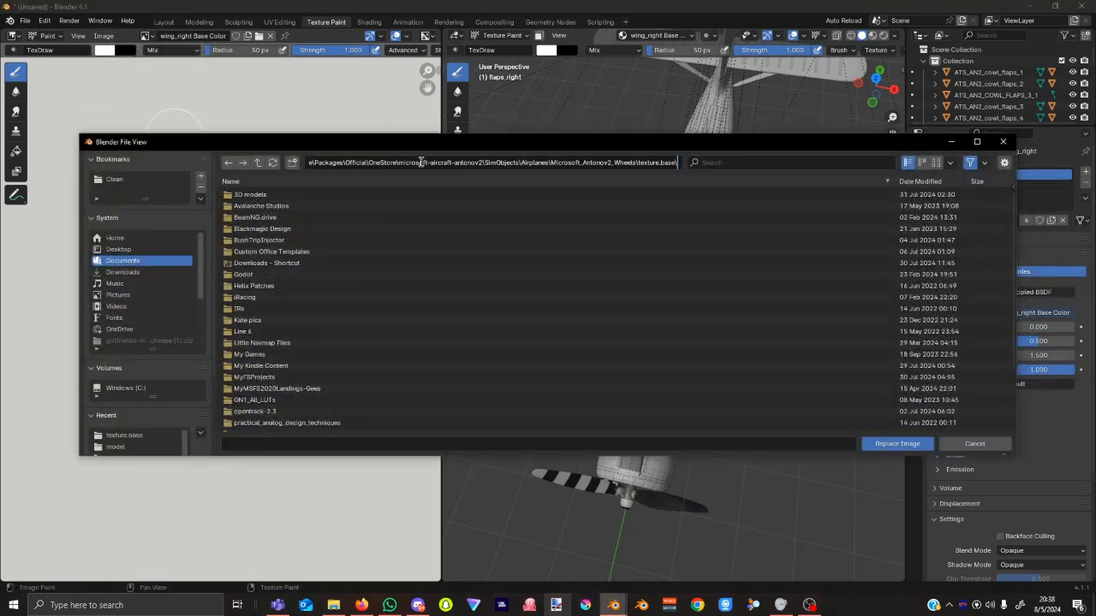
key("Return")
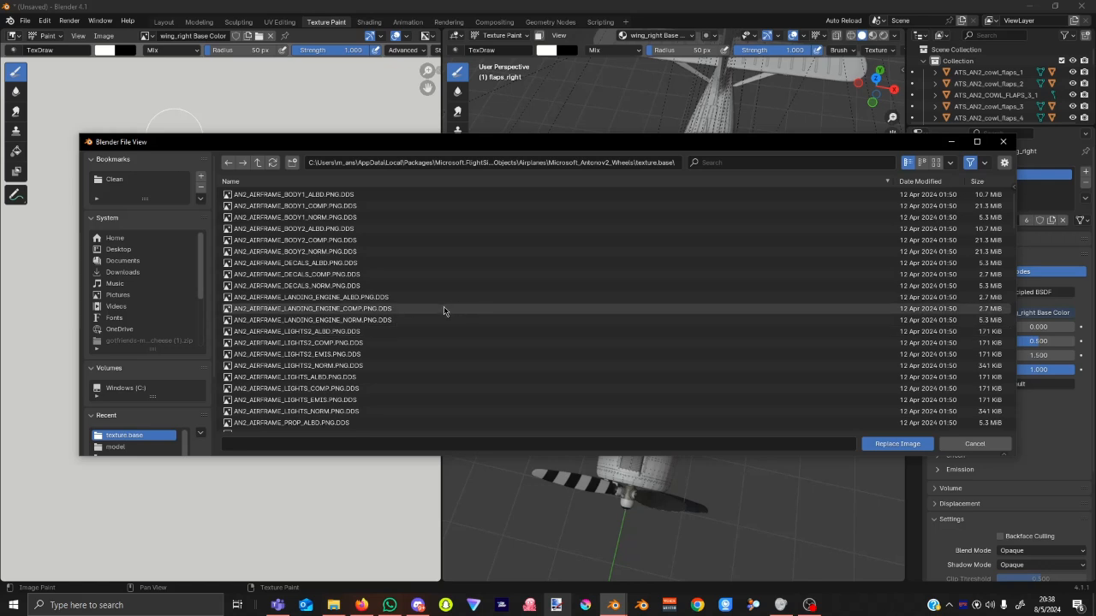
scroll(444, 310, "down", 1)
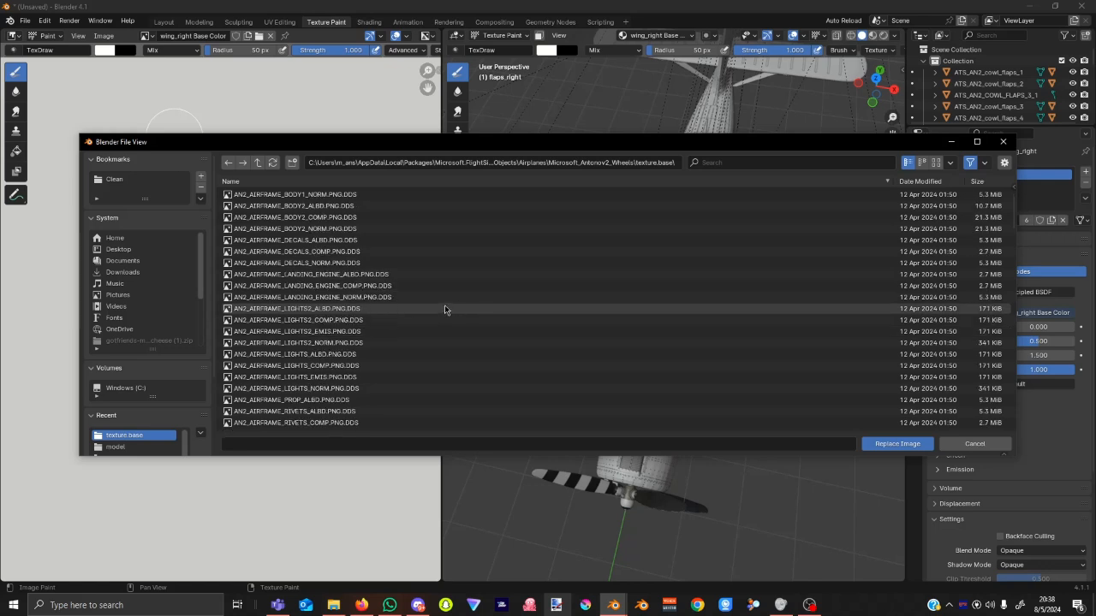
scroll(444, 306, "down", 9)
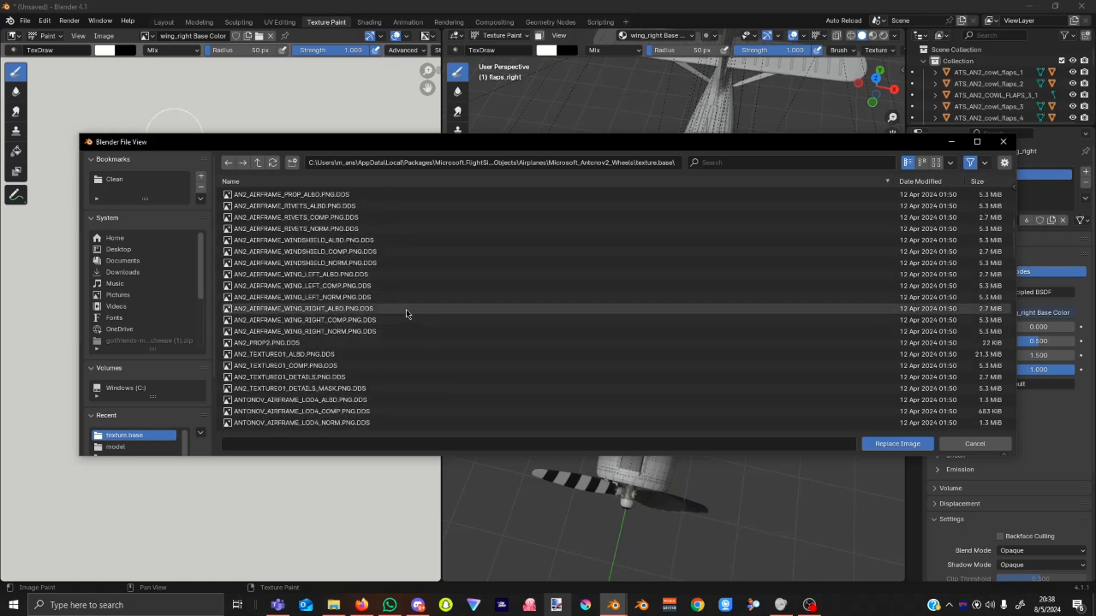
left_click(406, 309)
left_click(899, 443)
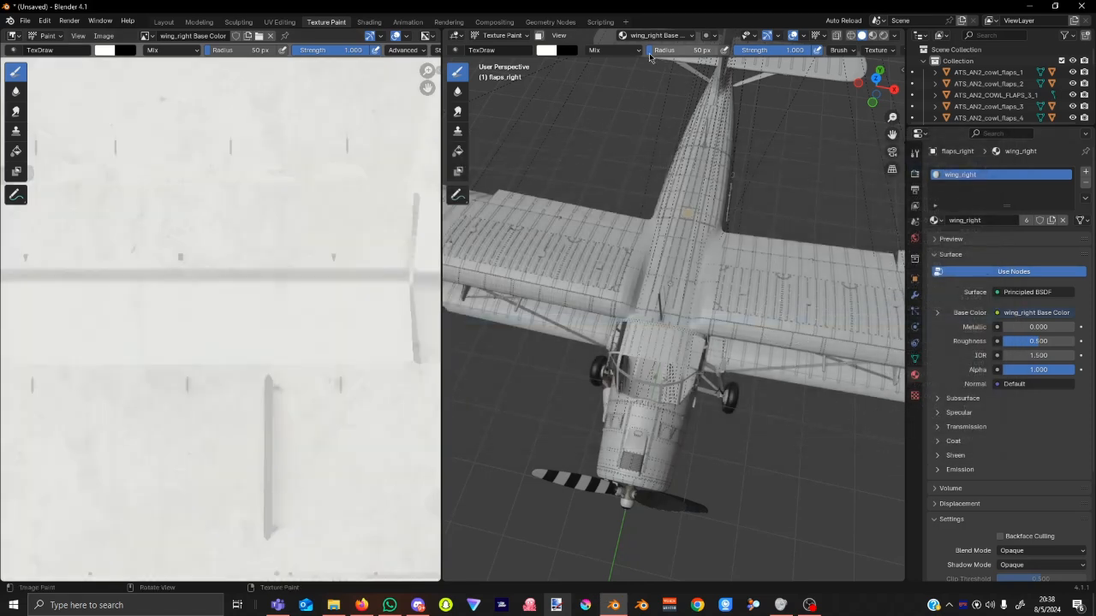
Select the wing_left object and switch it into Texture Paint mode.
left_click(504, 36)
left_click(506, 48)
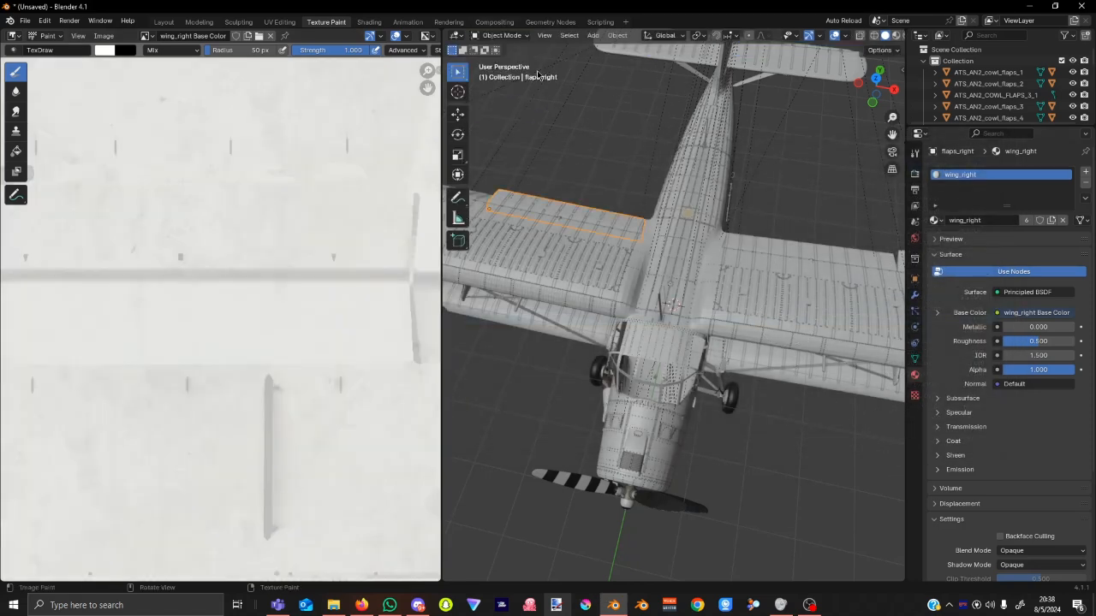
left_click(798, 285)
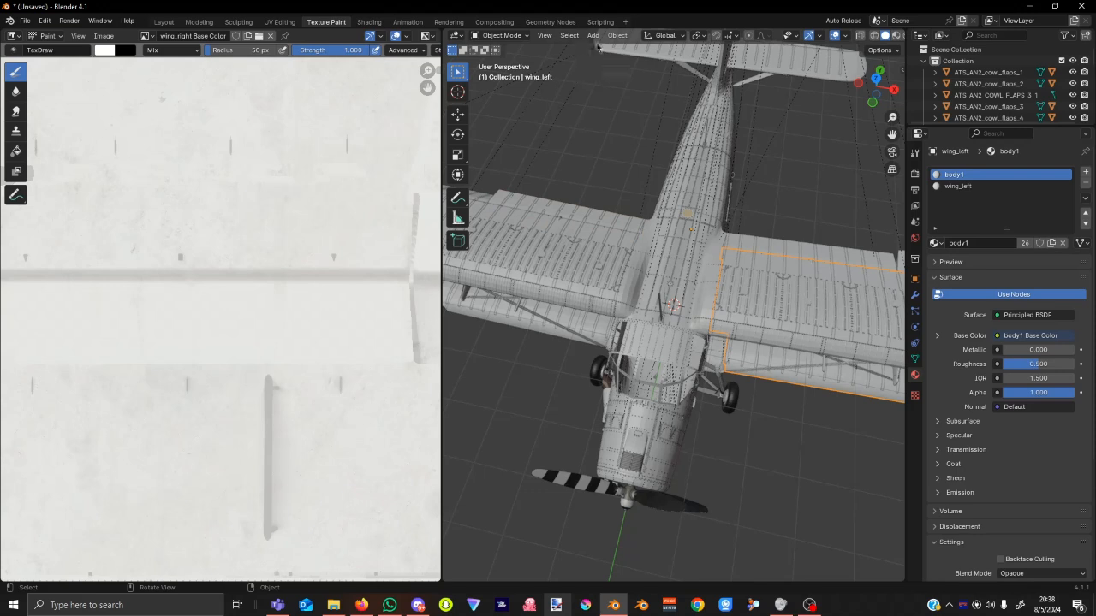
left_click(518, 36)
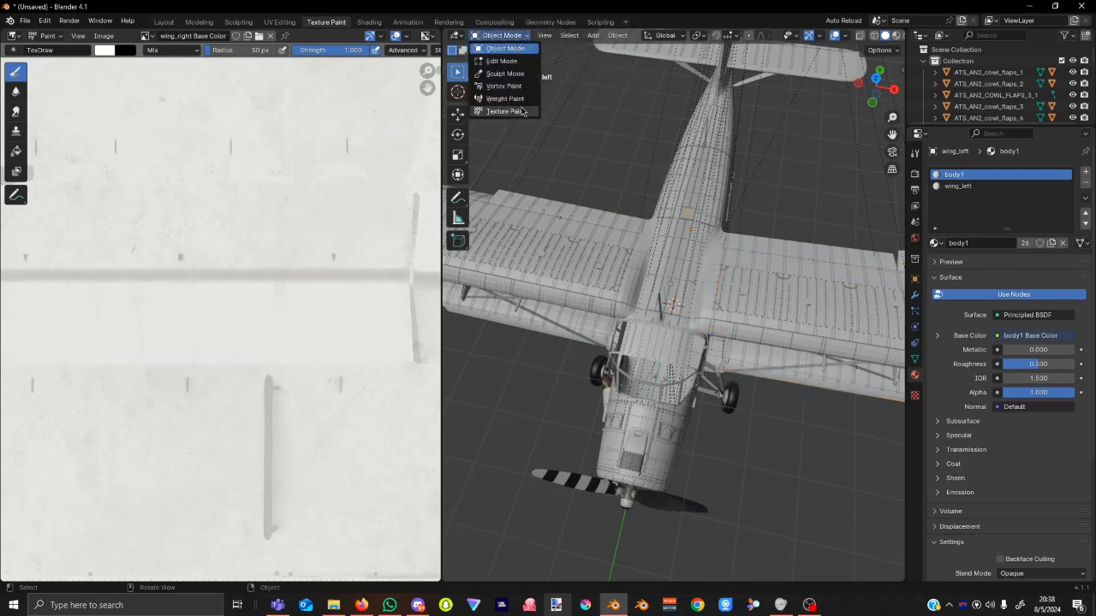
left_click(524, 112)
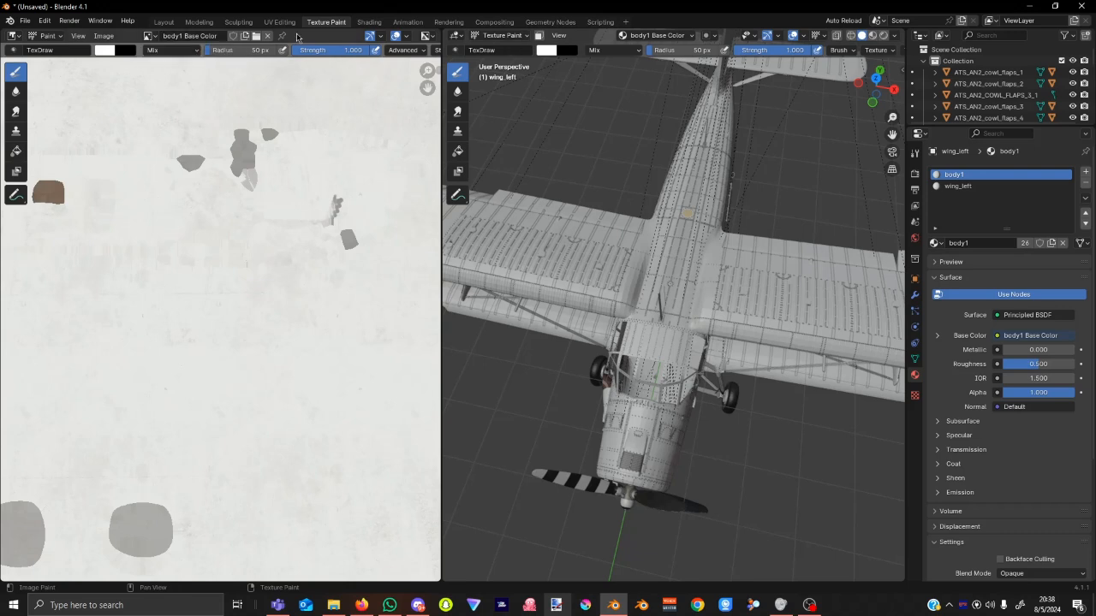
Add a blank Base Color paint texture slot to the wing_left material.
left_click(655, 35)
left_click(679, 95)
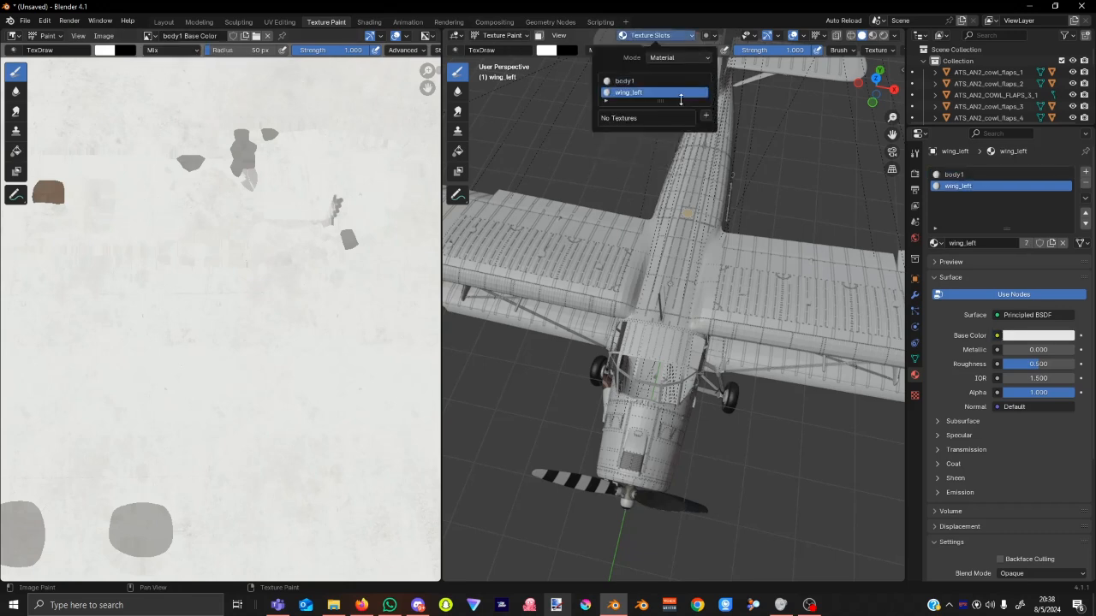
left_click(708, 120)
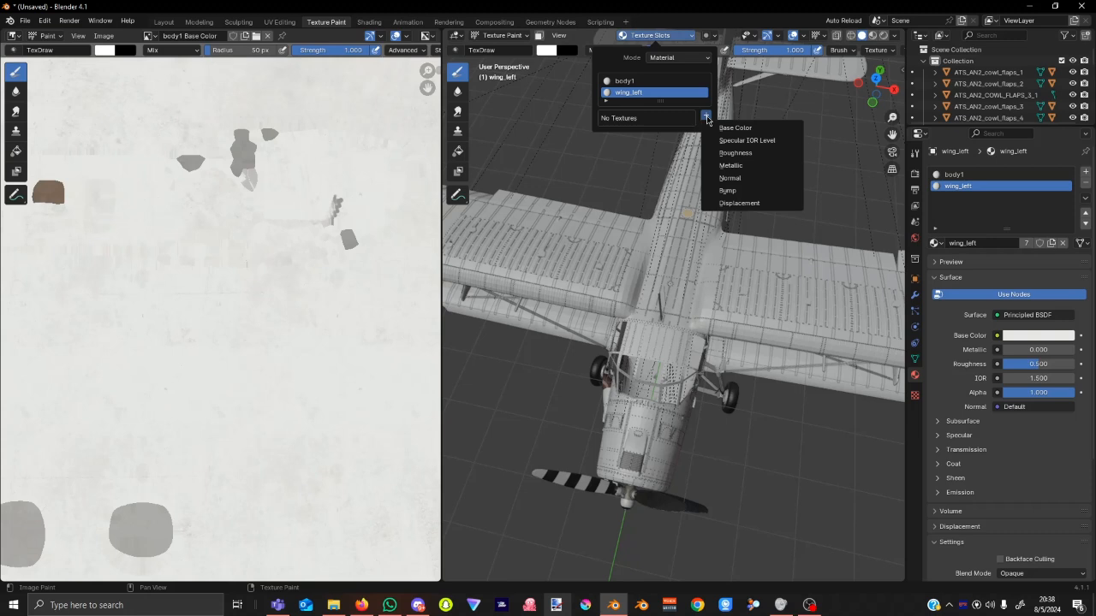
left_click(728, 129)
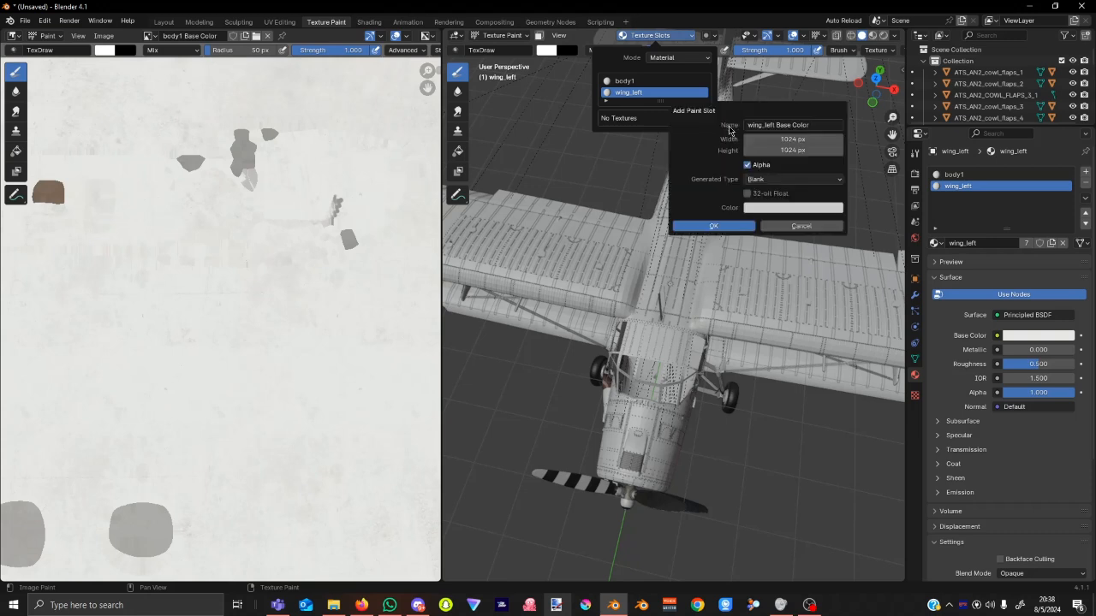
left_click(713, 226)
Replace the blank image with AN2_AIRFRAME_WING_LEFT_ALBD.PNG.DDS from the texture.base folder.
left_click(107, 36)
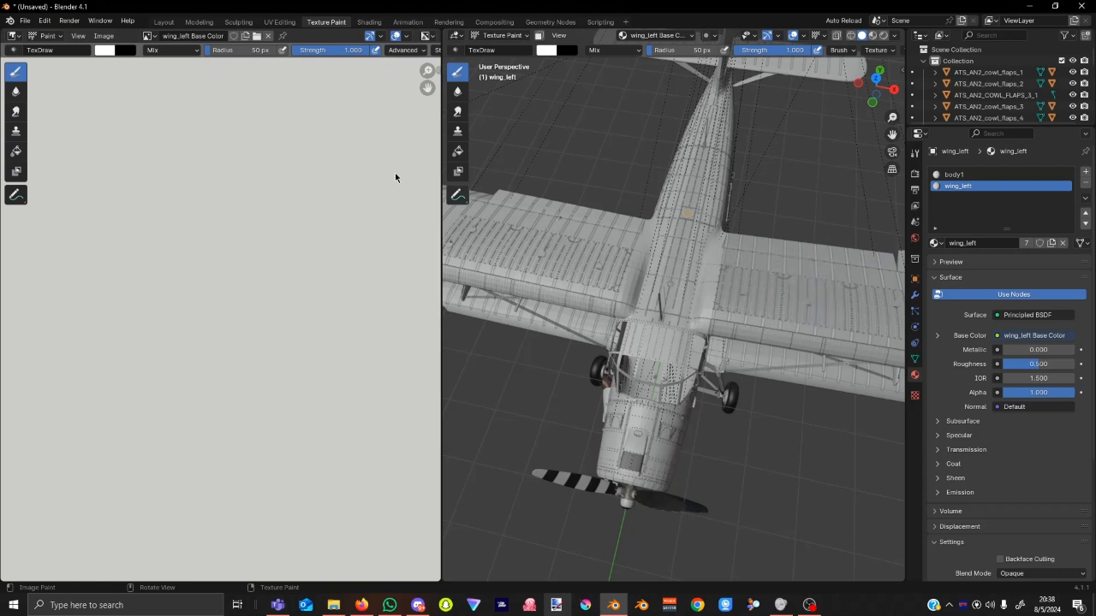
left_click(103, 36)
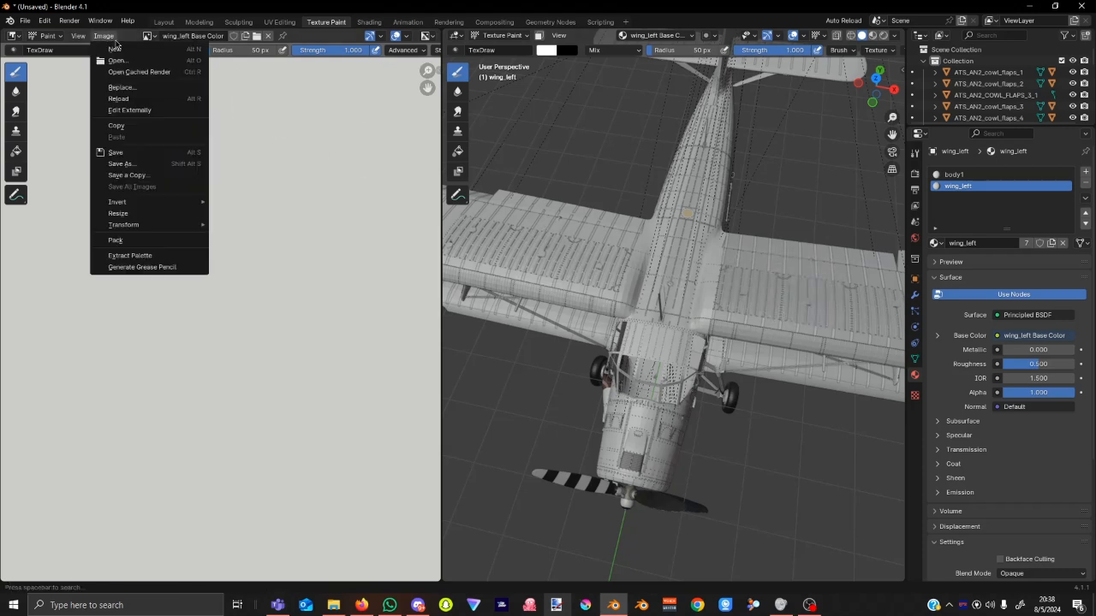
left_click(122, 88)
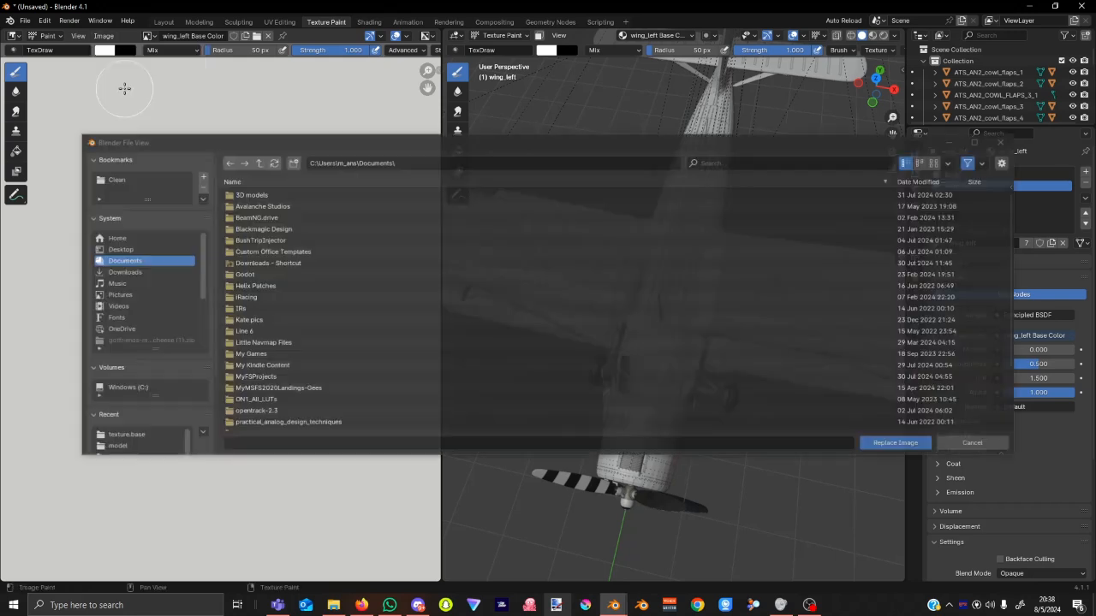
left_click(536, 163)
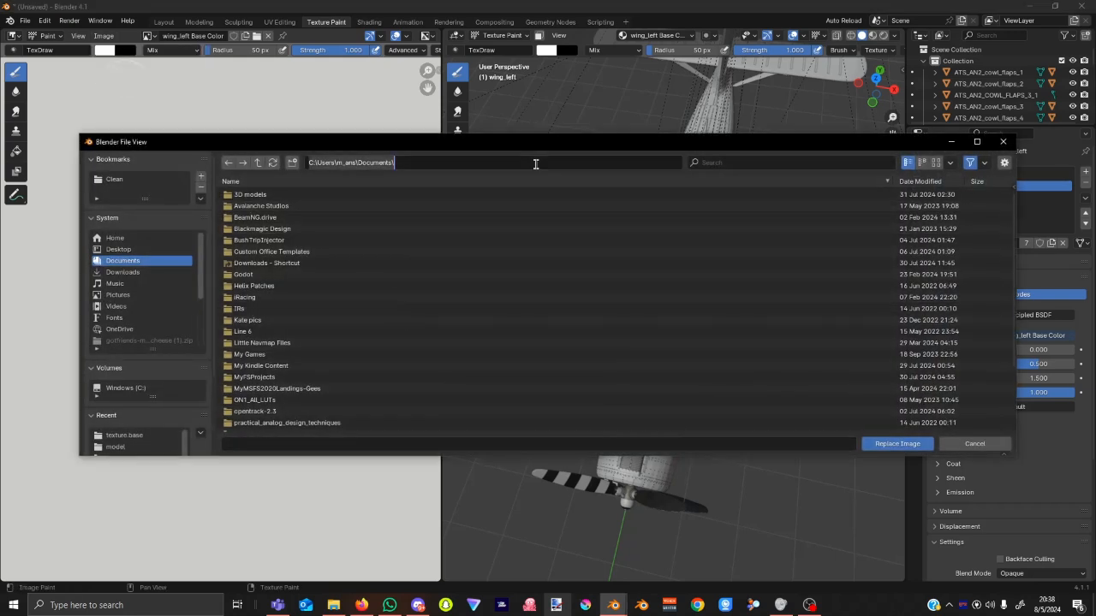
key("ctrl+v")
key("Return")
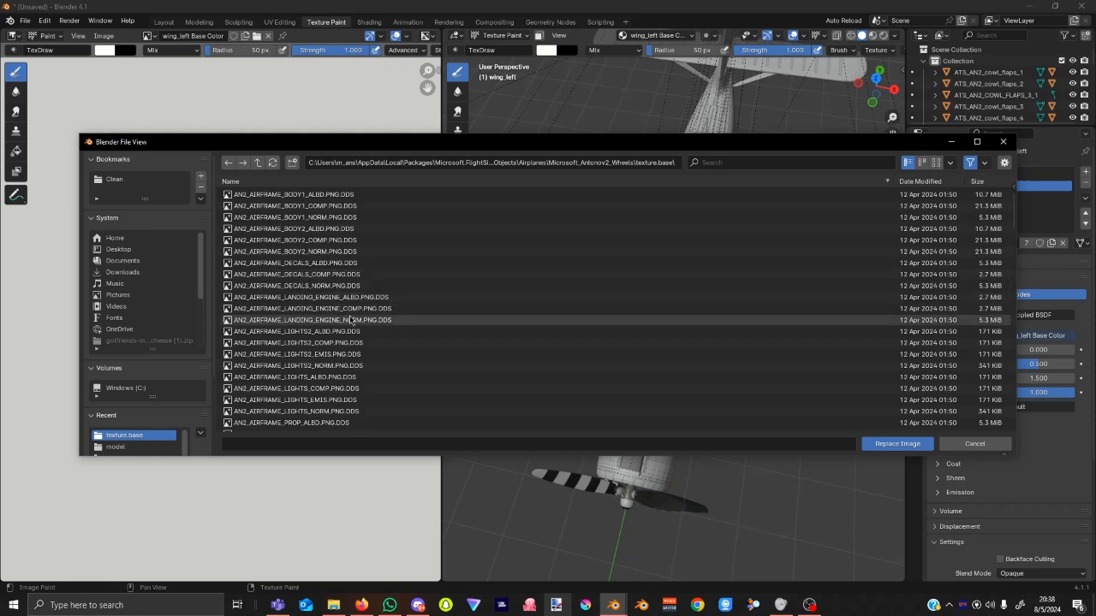
scroll(360, 342, "down", 5)
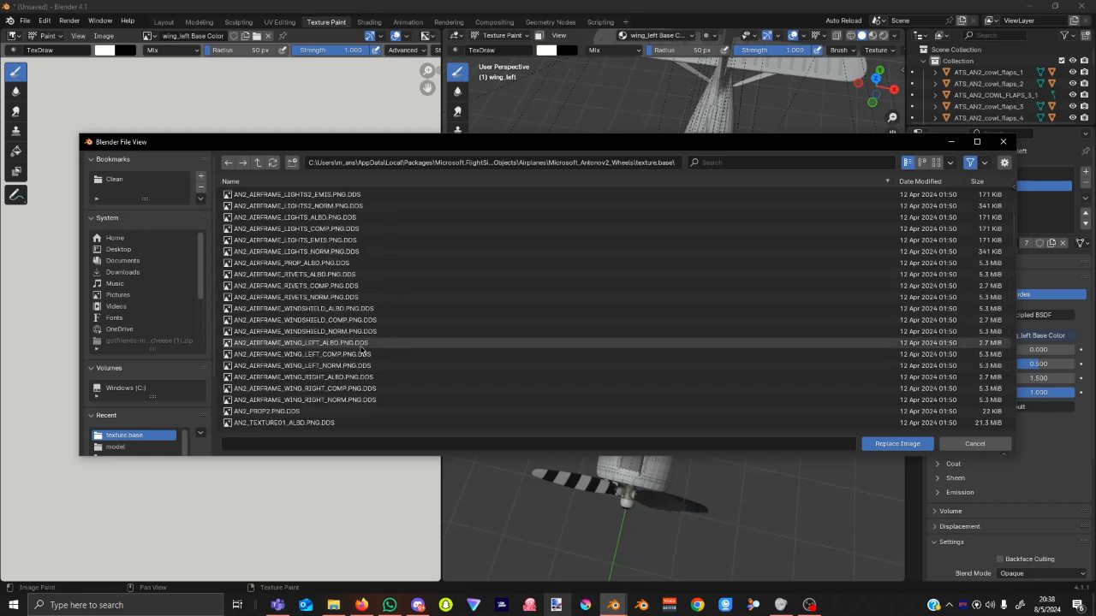
left_click(359, 344)
left_click(875, 442)
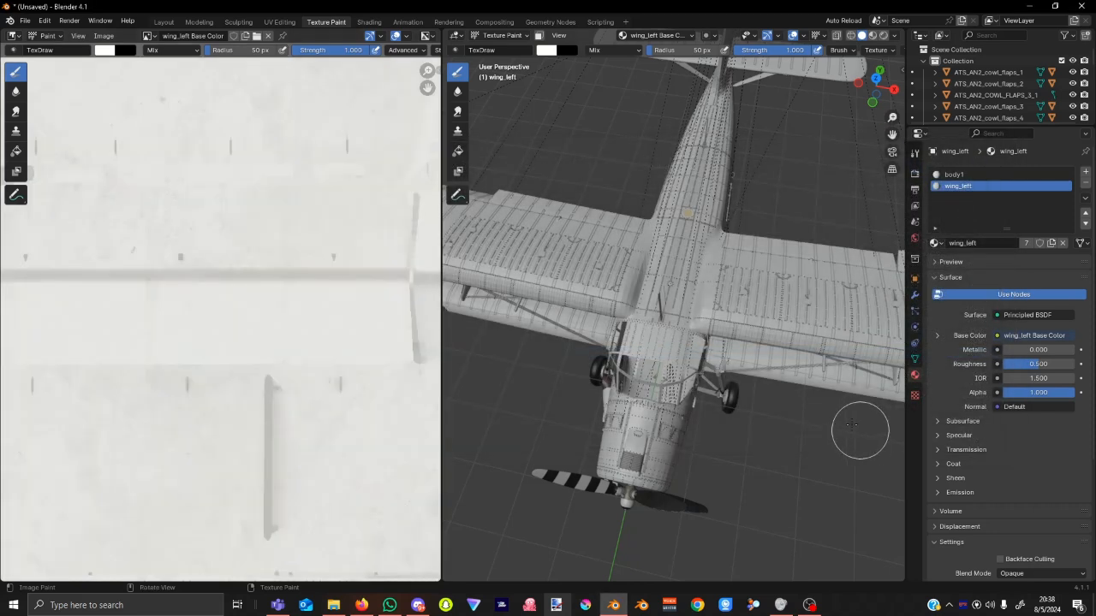
Reselect wing_left in Object Mode and re-enter Texture Paint to check its texture slots.
mouse_move(800, 296)
middle_mouse_down()
mouse_move(839, 274)
mouse_move(667, 292)
middle_mouse_up()
scroll(667, 292, "up", 5)
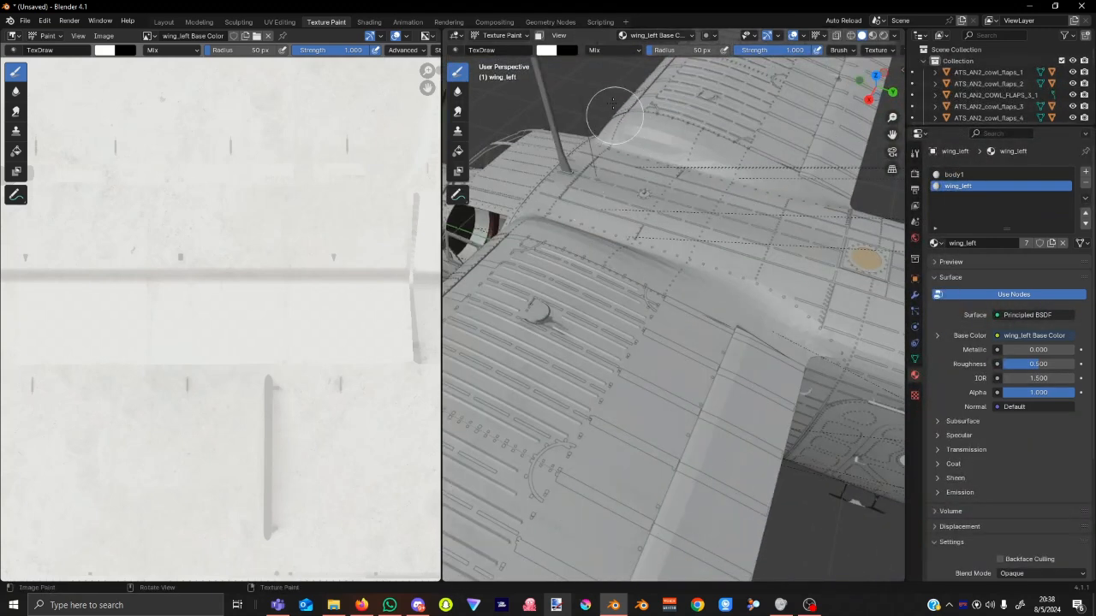
left_click(502, 35)
left_click(505, 49)
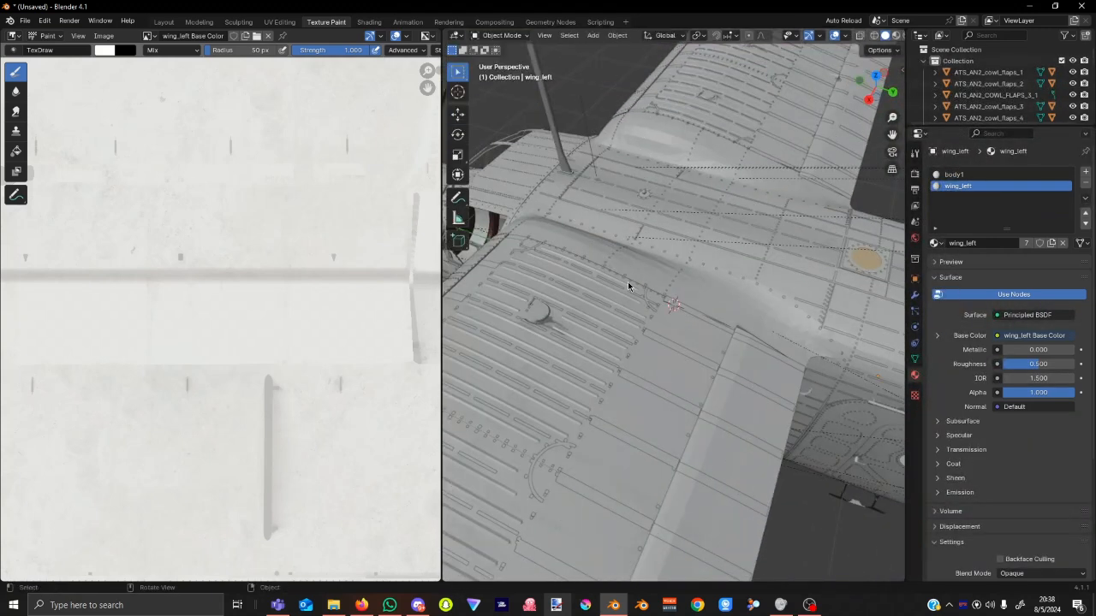
left_click(616, 320)
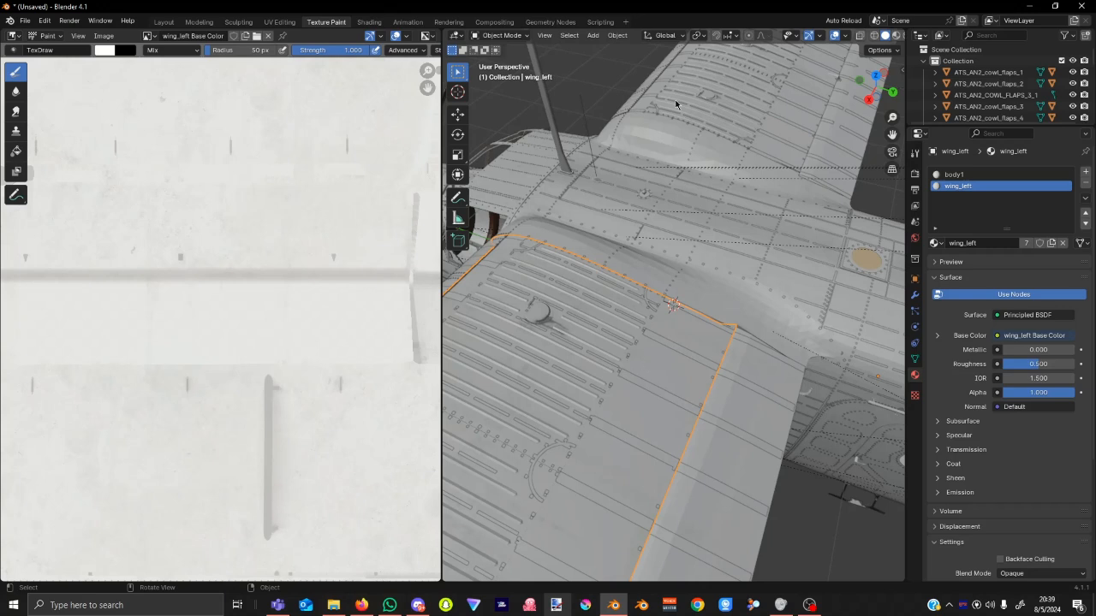
left_click(529, 37)
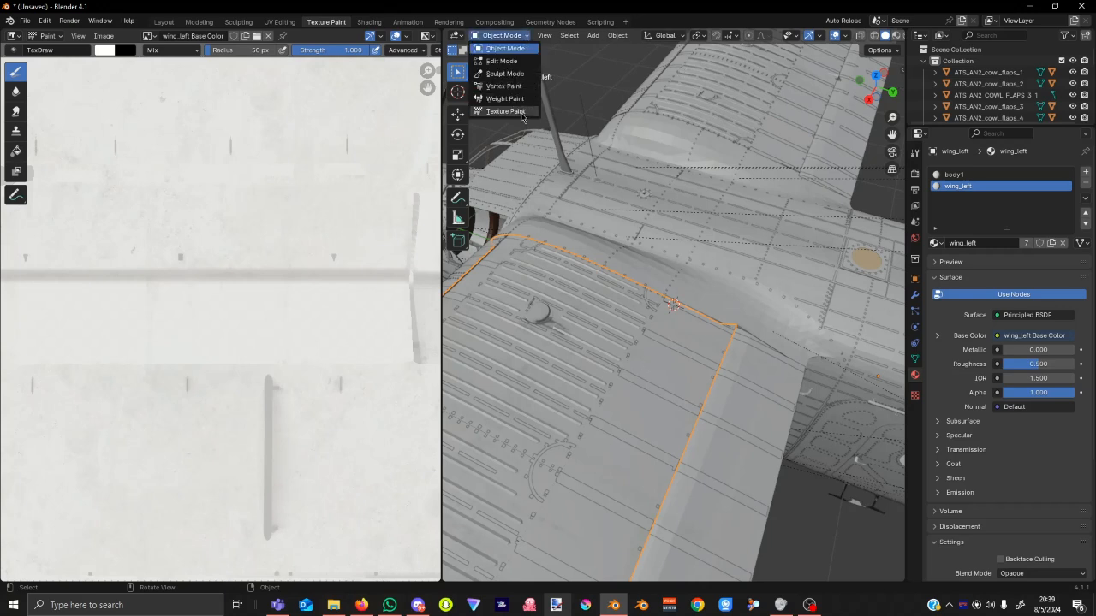
left_click(512, 116)
left_click(677, 37)
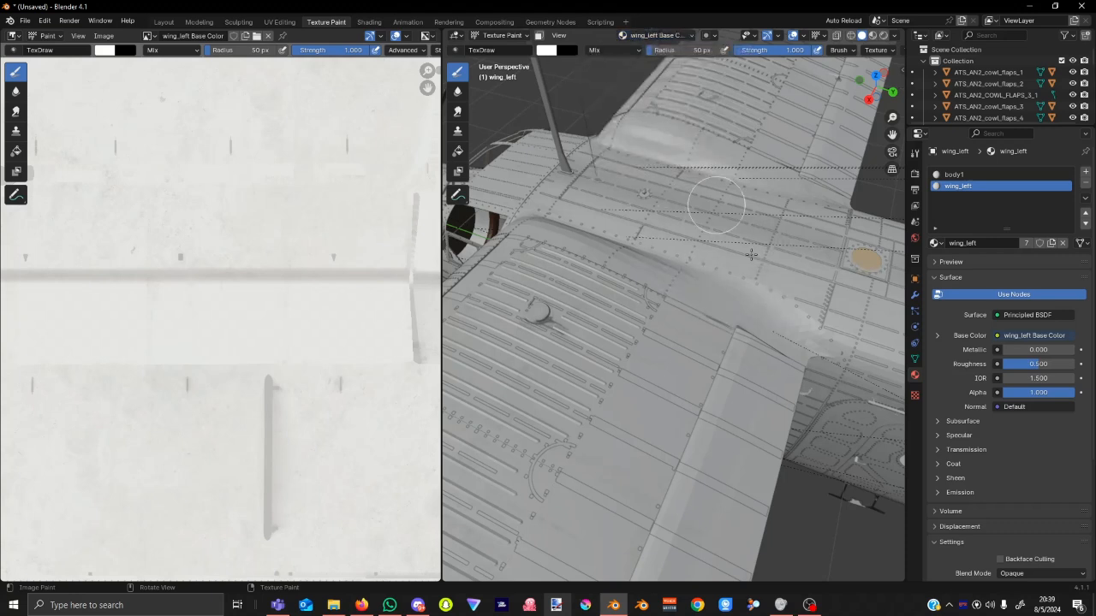
Back in Object Mode, select the front fuselage, then pan to the wing and select the rivets object.
middle_click_drag(802, 387, 631, 383)
scroll(633, 379, "up", 5)
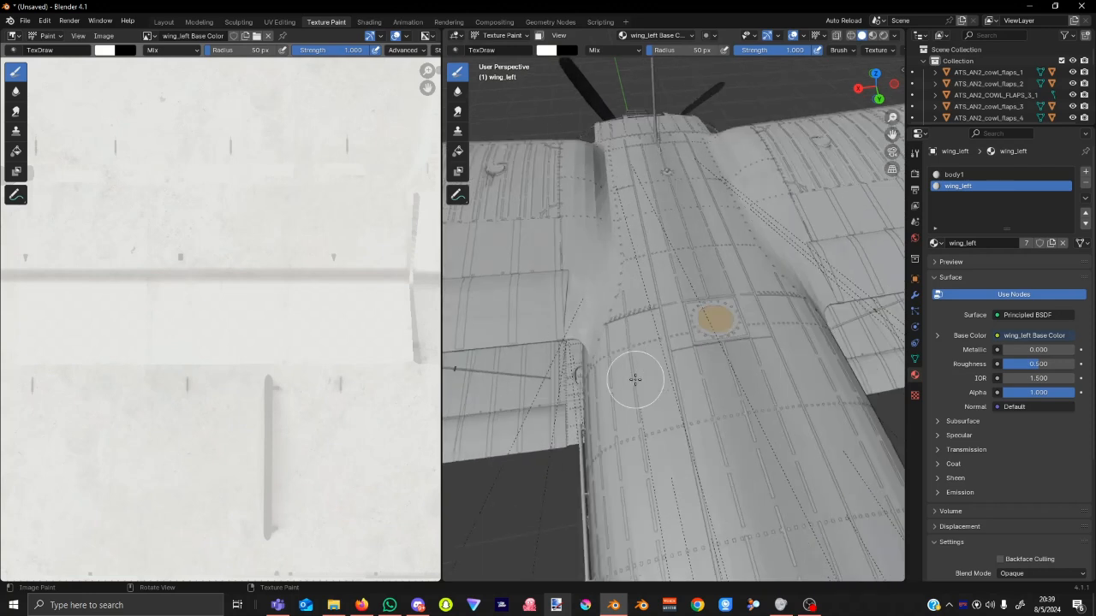
left_click(501, 35)
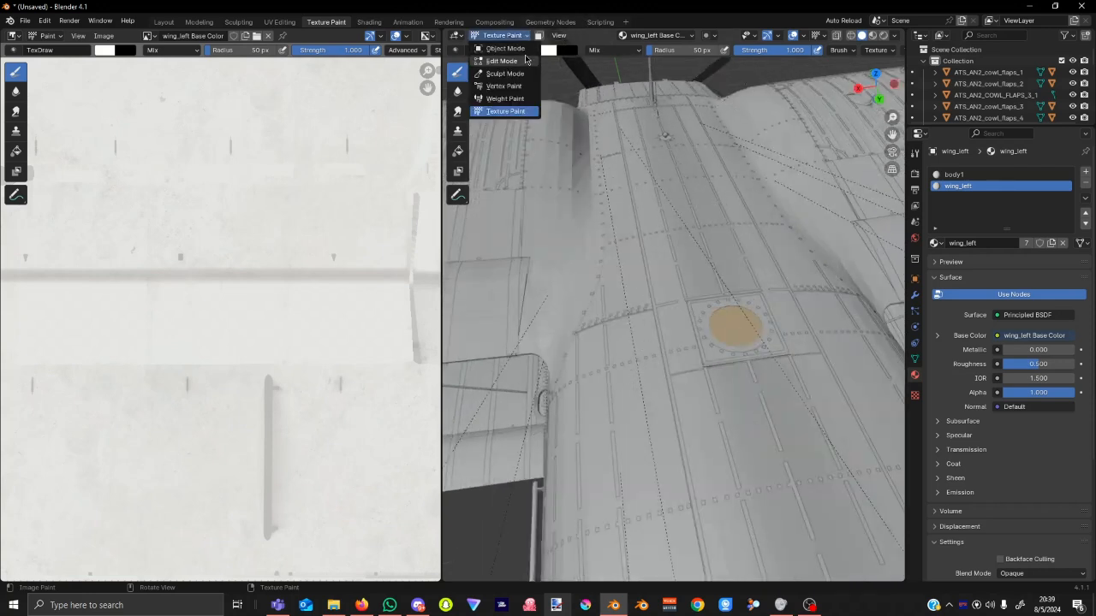
left_click(518, 51)
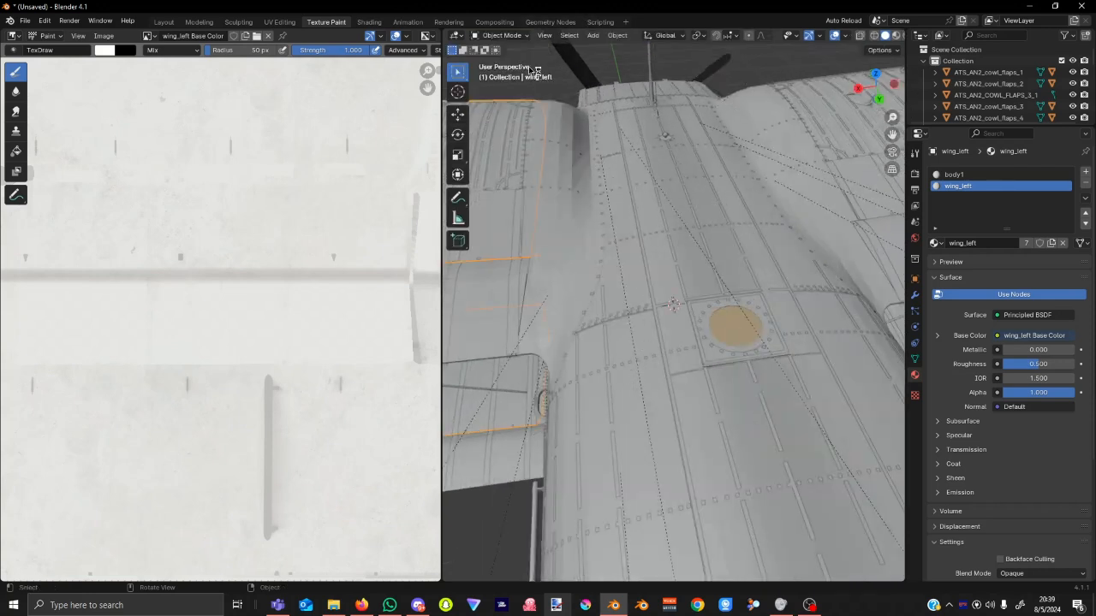
left_click(654, 356)
scroll(654, 356, "down", 5)
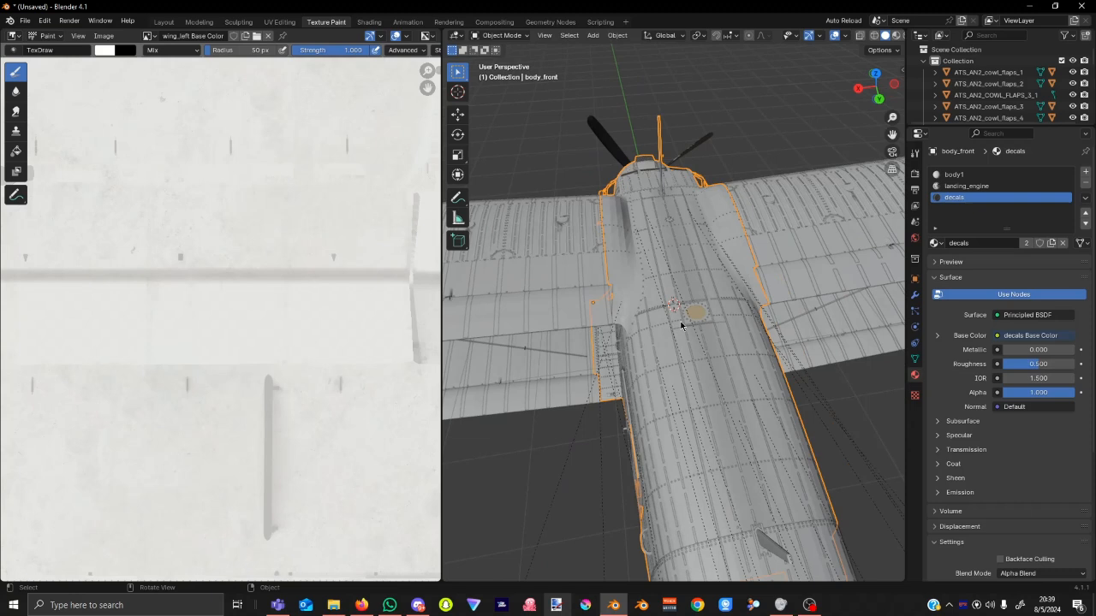
scroll(548, 256, "up", 5)
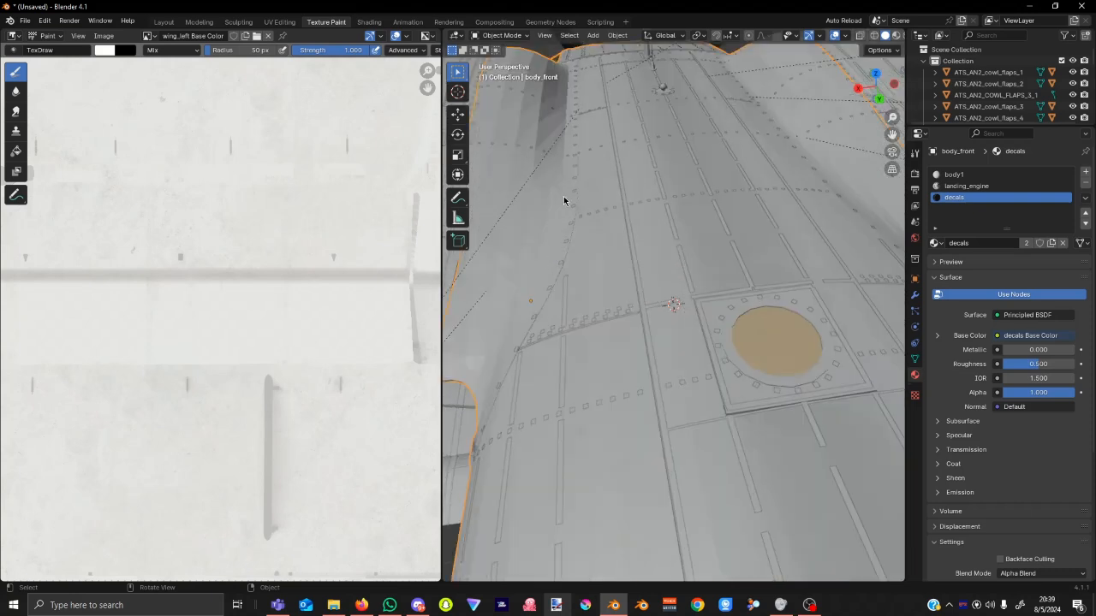
right_click_drag(597, 267, 608, 250, "shift")
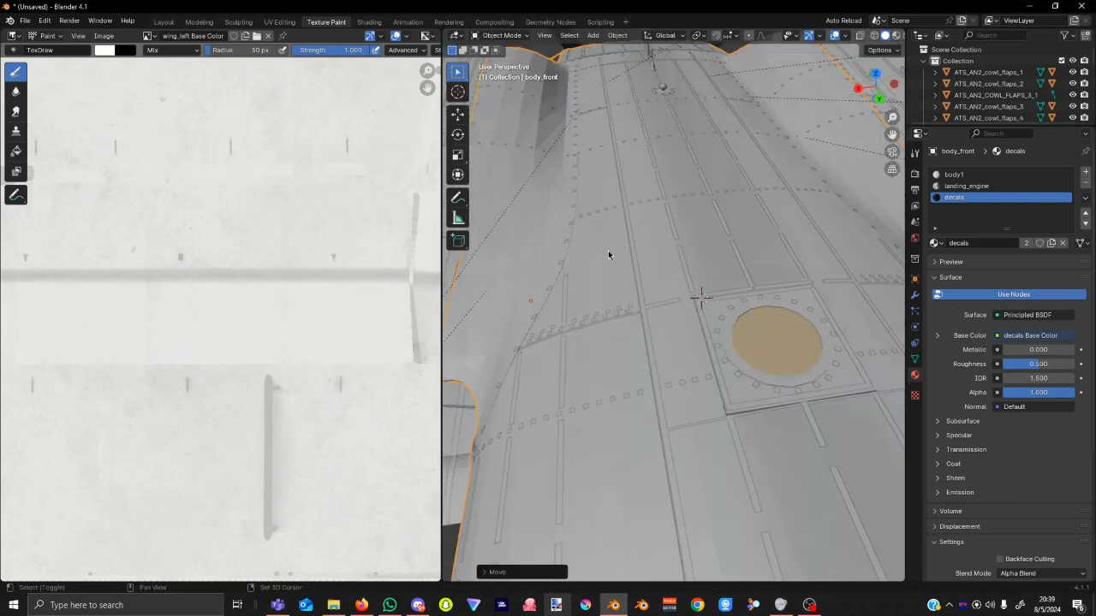
middle_click_drag(607, 250, 761, 404, "shift")
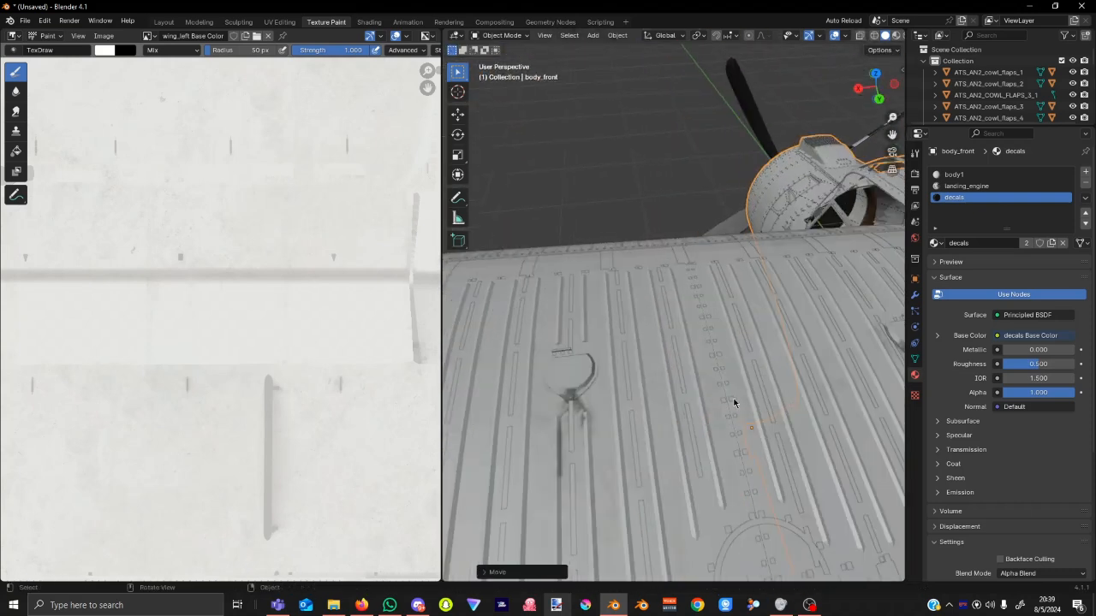
left_click(731, 397)
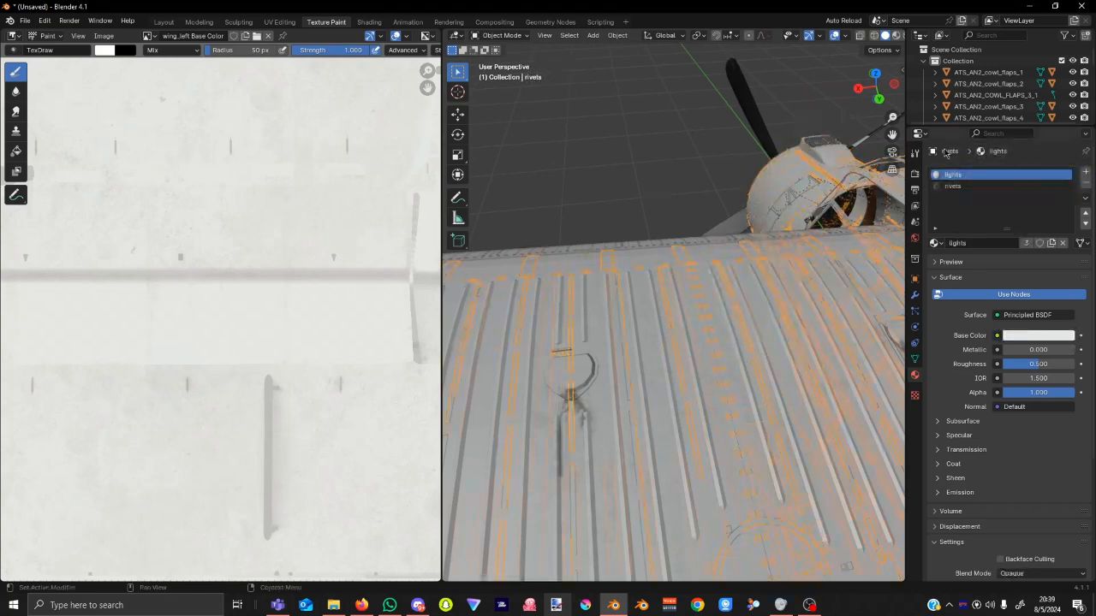
In Texture Paint mode, add a blank Base Color paint texture slot for the lights material.
left_click(493, 43)
left_click(514, 115)
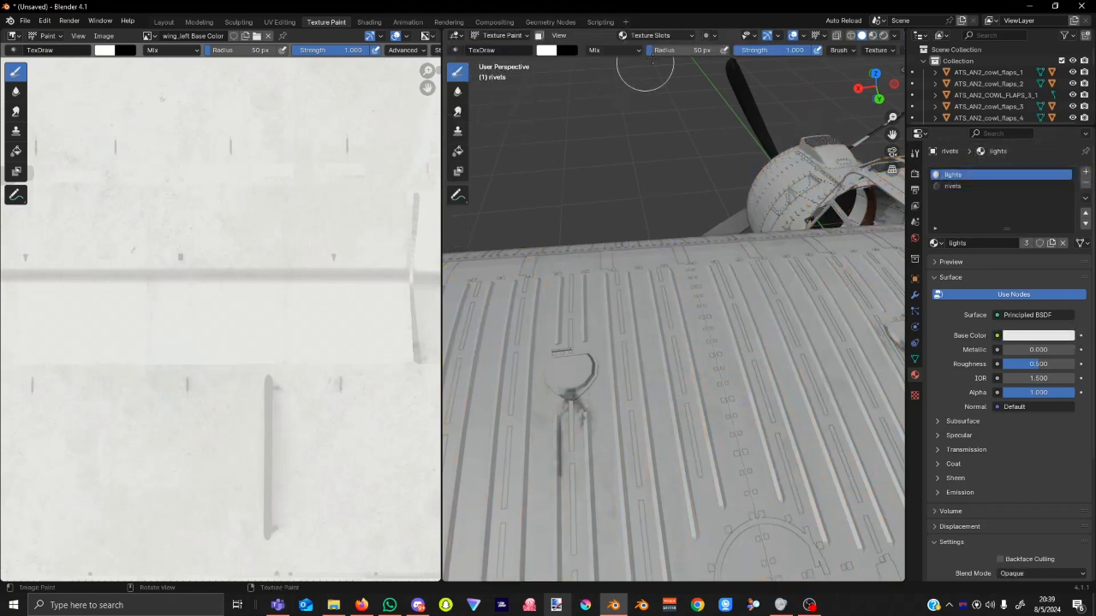
left_click(666, 37)
left_click(706, 117)
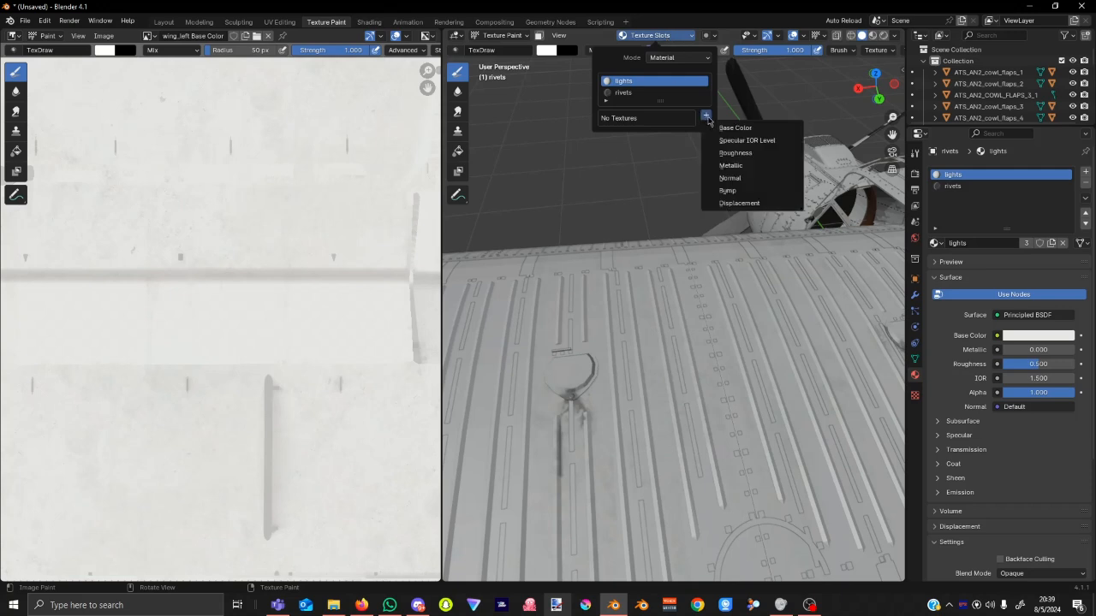
left_click(747, 129)
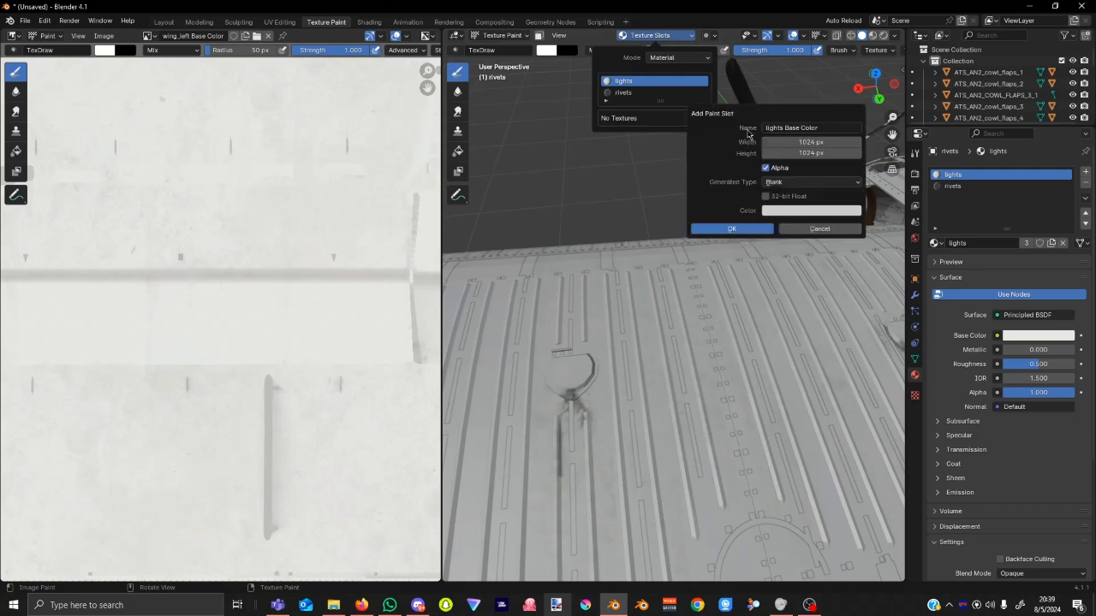
left_click(733, 228)
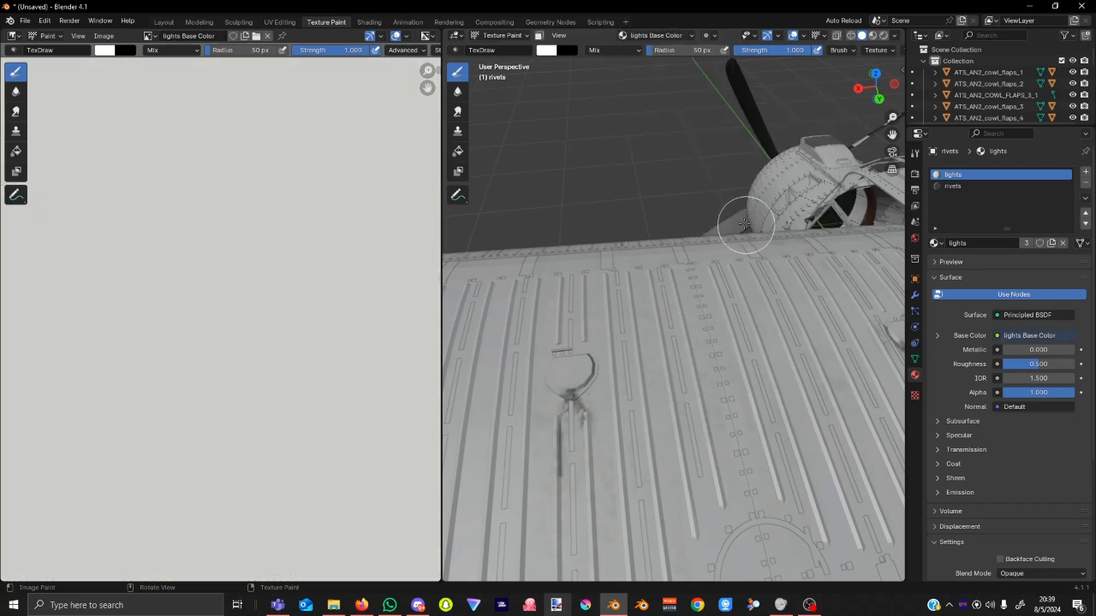
Replace the blank lights image with AN2_AIRFRAME_LIGHTS_ALBD.PNG.DDS from the texture.base folder.
left_click(104, 36)
left_click(154, 86)
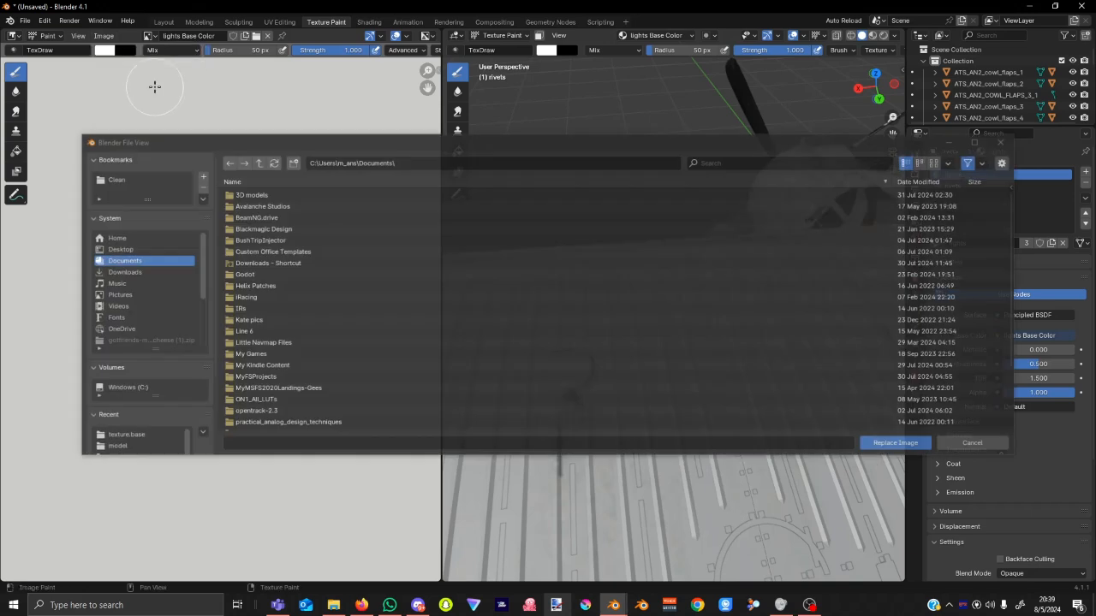
left_click(483, 164)
key("ctrl+v")
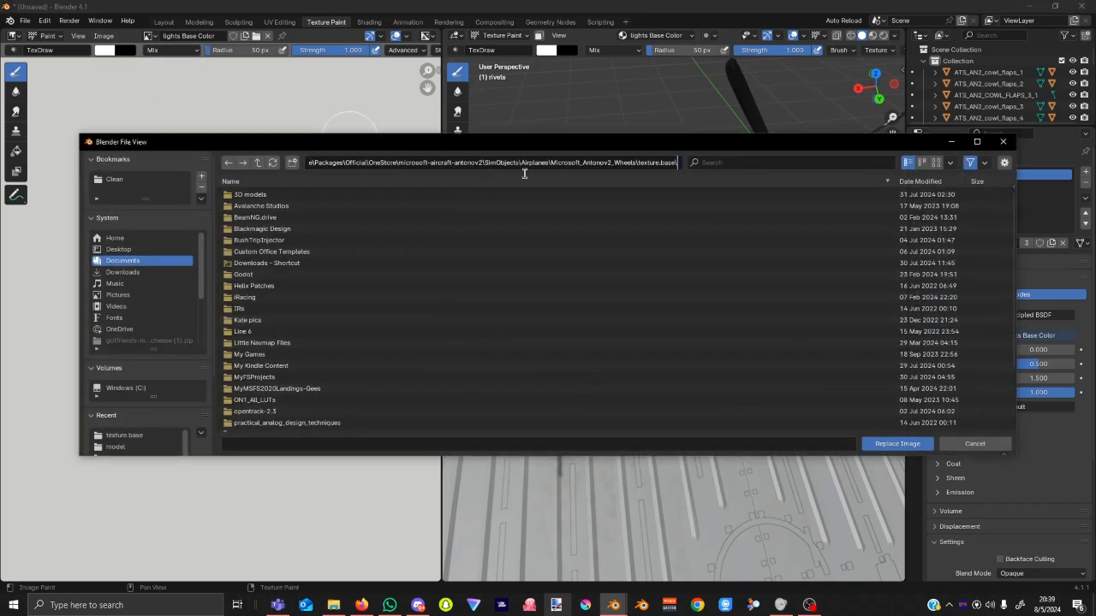
key("Return")
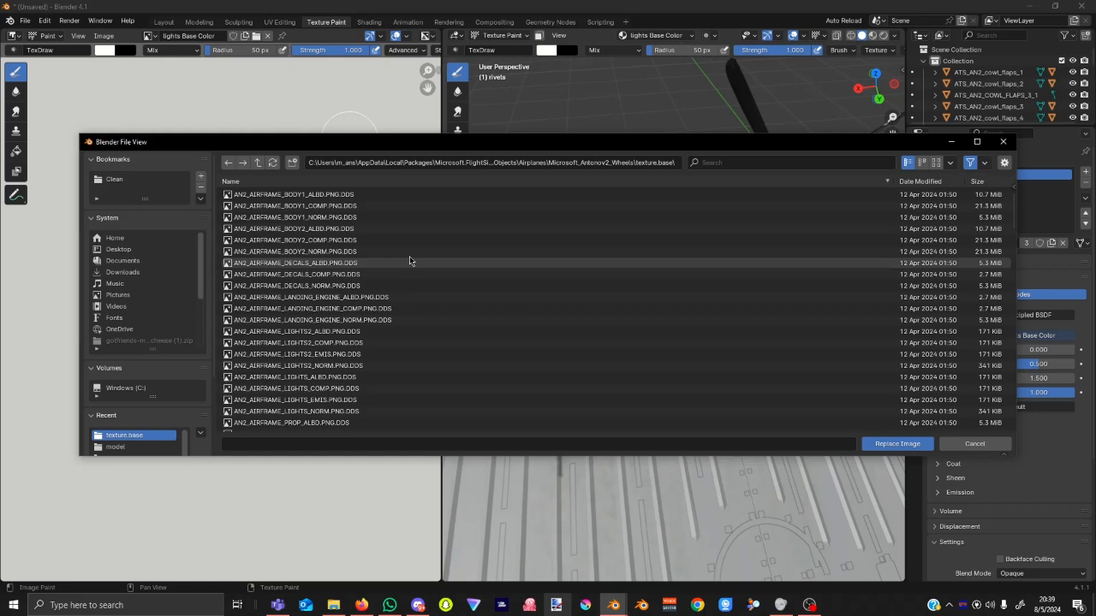
scroll(411, 274, "down", 5)
scroll(417, 278, "down", 4)
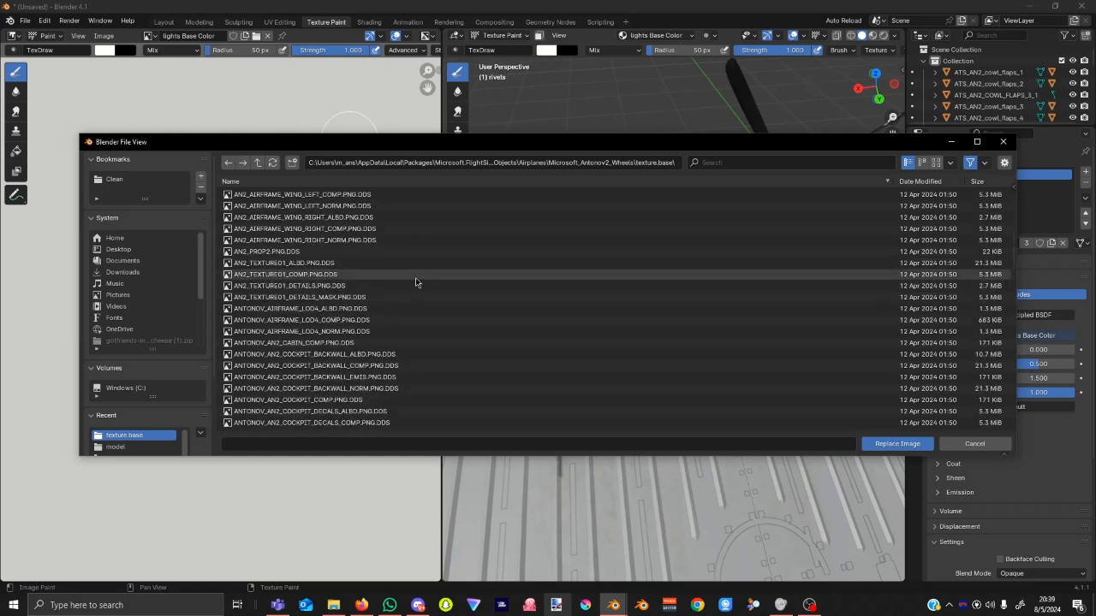
scroll(535, 313, "up", 5)
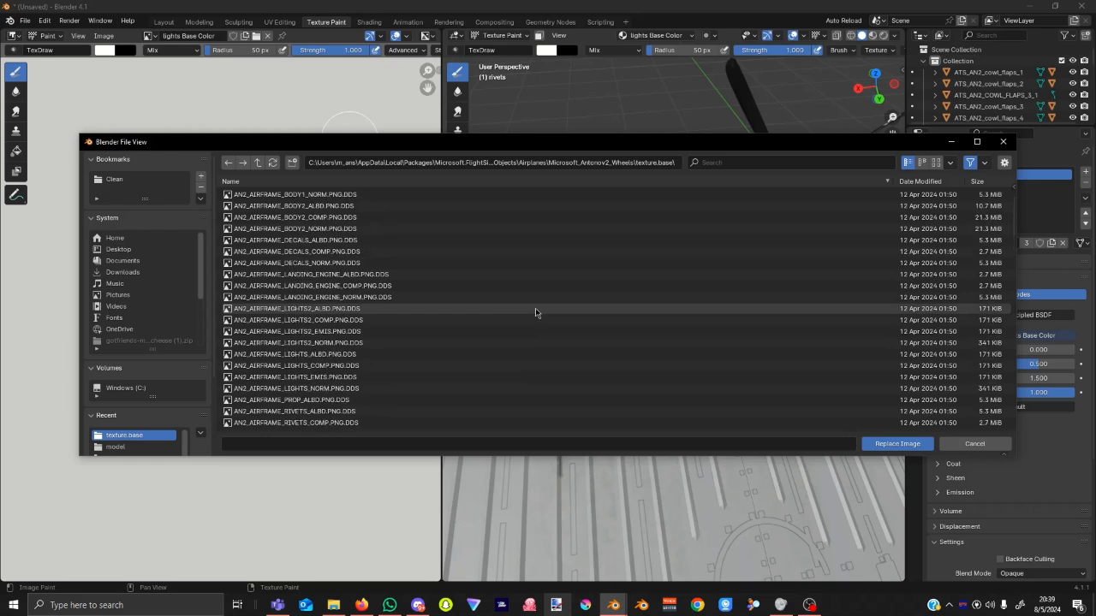
scroll(531, 308, "down", 2)
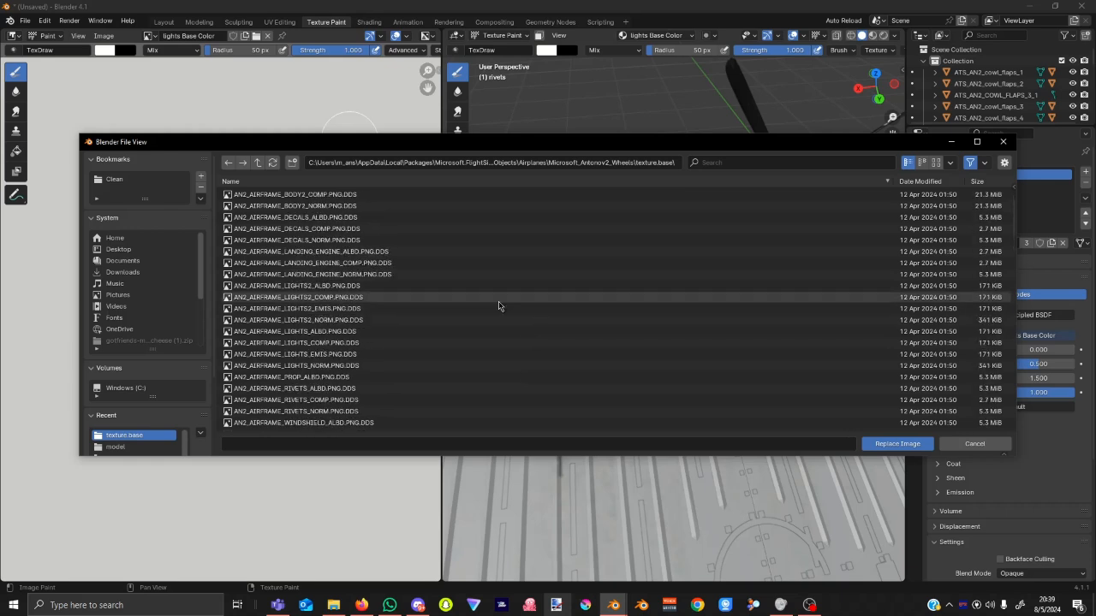
left_click(410, 332)
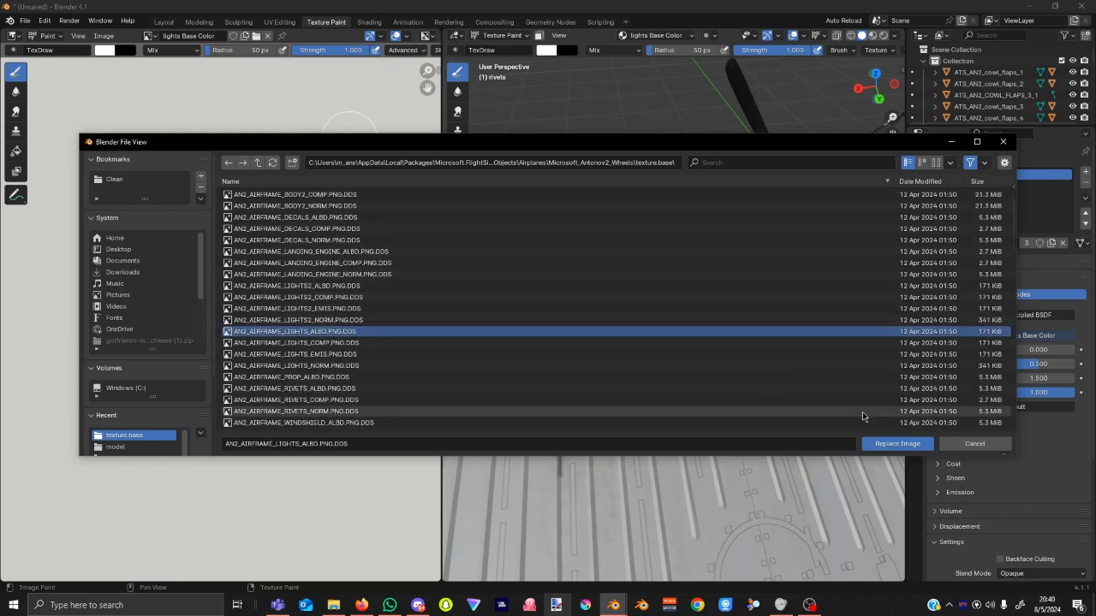
left_click(893, 444)
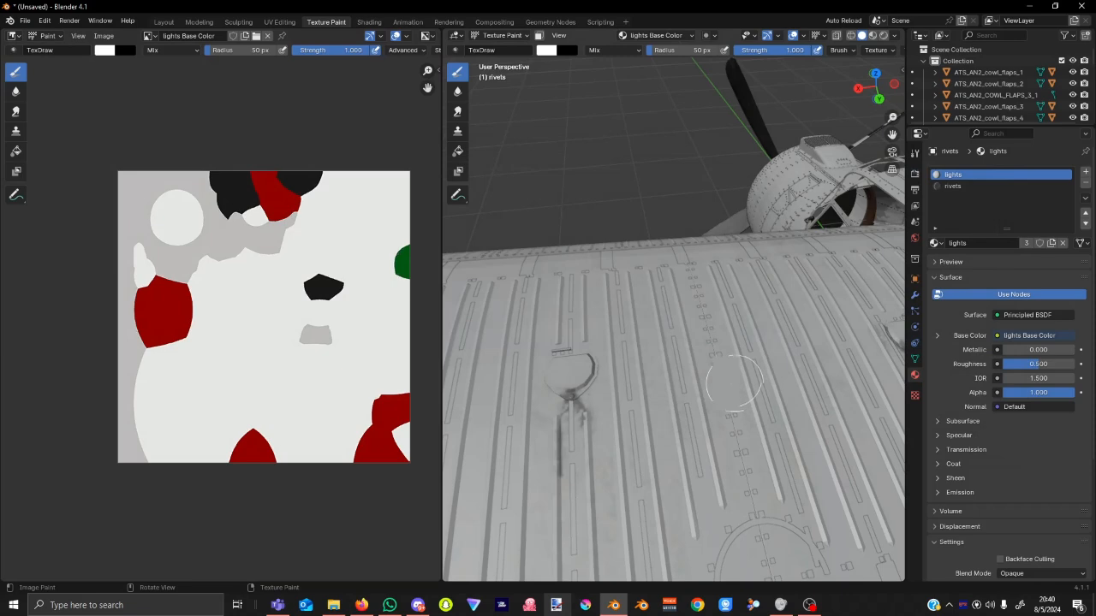
middle_click_drag(734, 394, 716, 339)
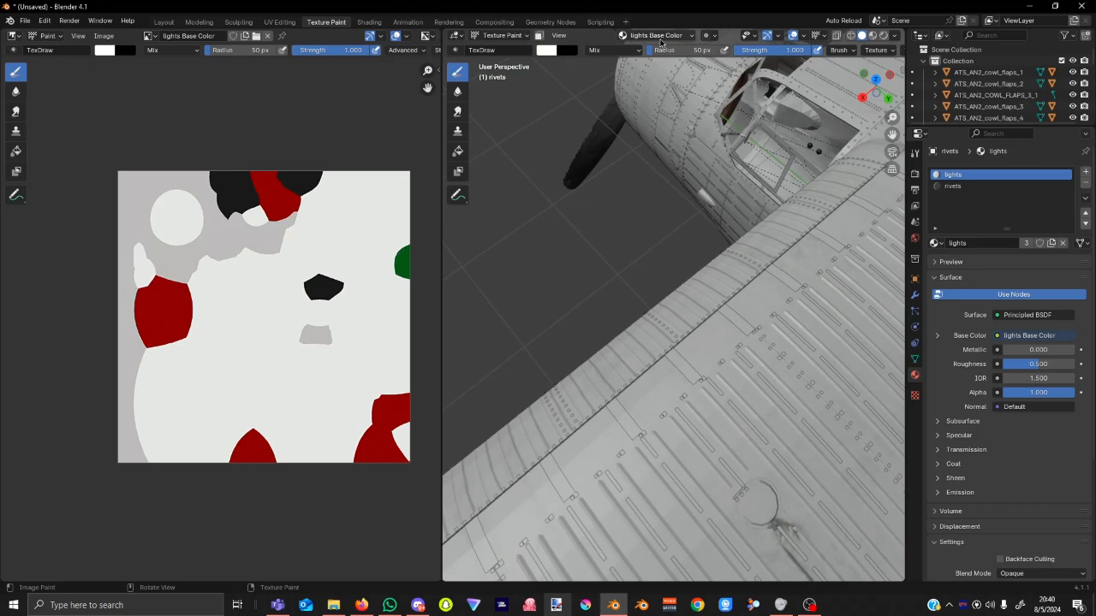
Add a blank Base Color paint texture slot to the rivets material.
left_click(656, 35)
left_click(665, 93)
left_click(706, 114)
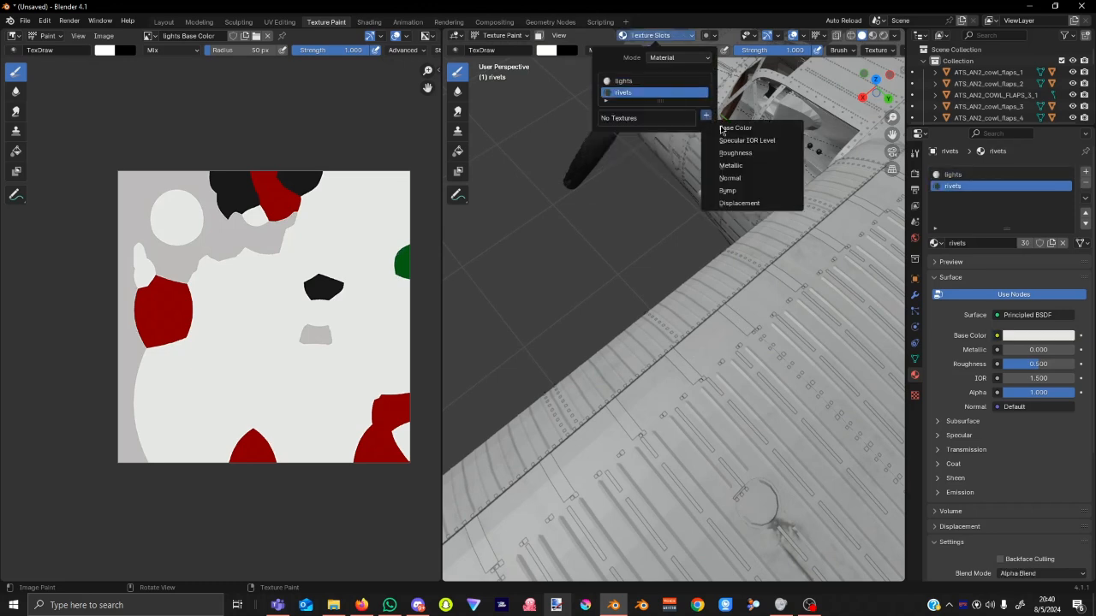
left_click(757, 131)
left_click(760, 230)
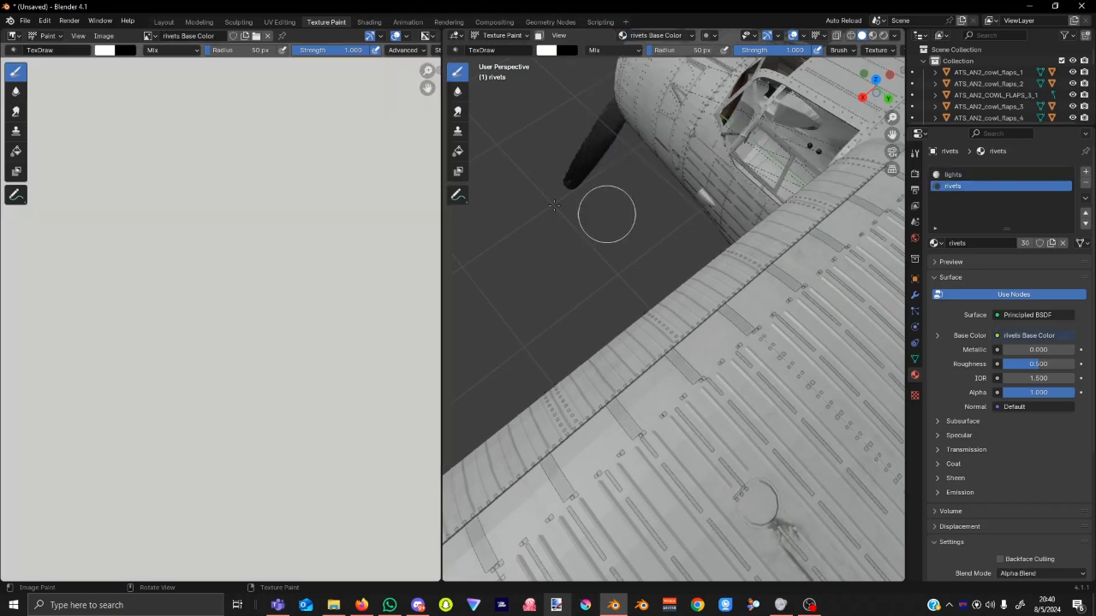
Replace the blank rivets image with AN2_AIRFRAME_RIVETS_ALBD.PNG.DDS from the texture.base folder.
left_click(103, 35)
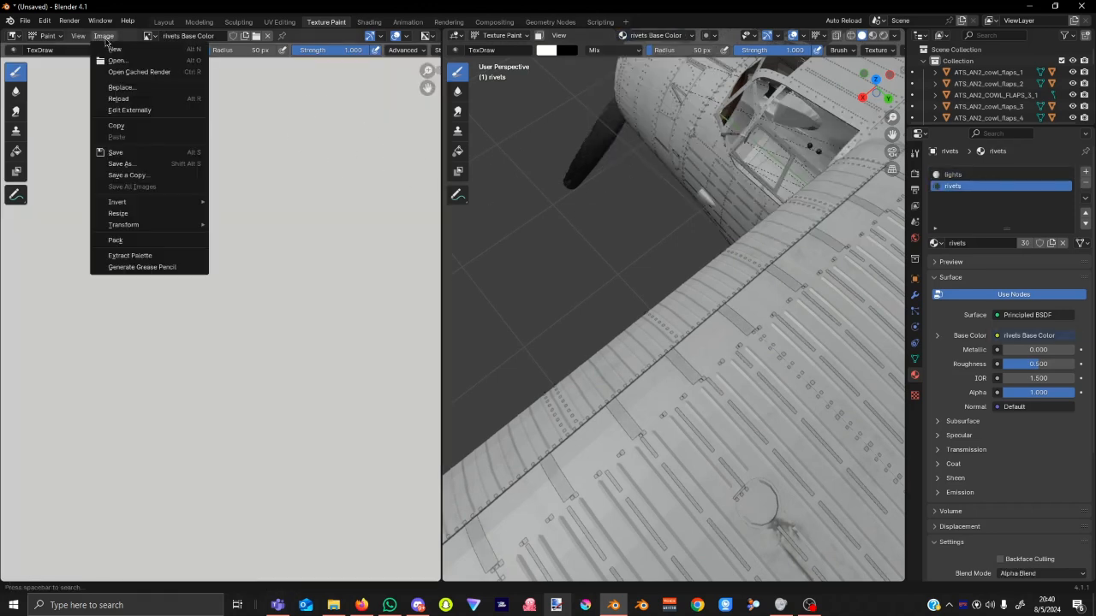
left_click(165, 91)
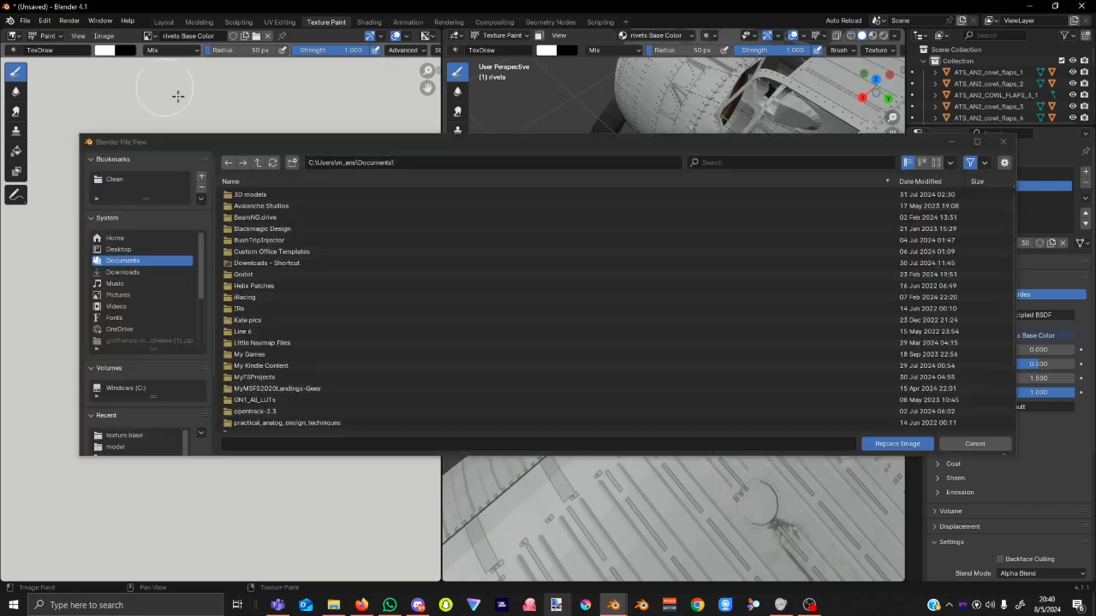
left_click(494, 166)
key("ctrl+v")
key("Return")
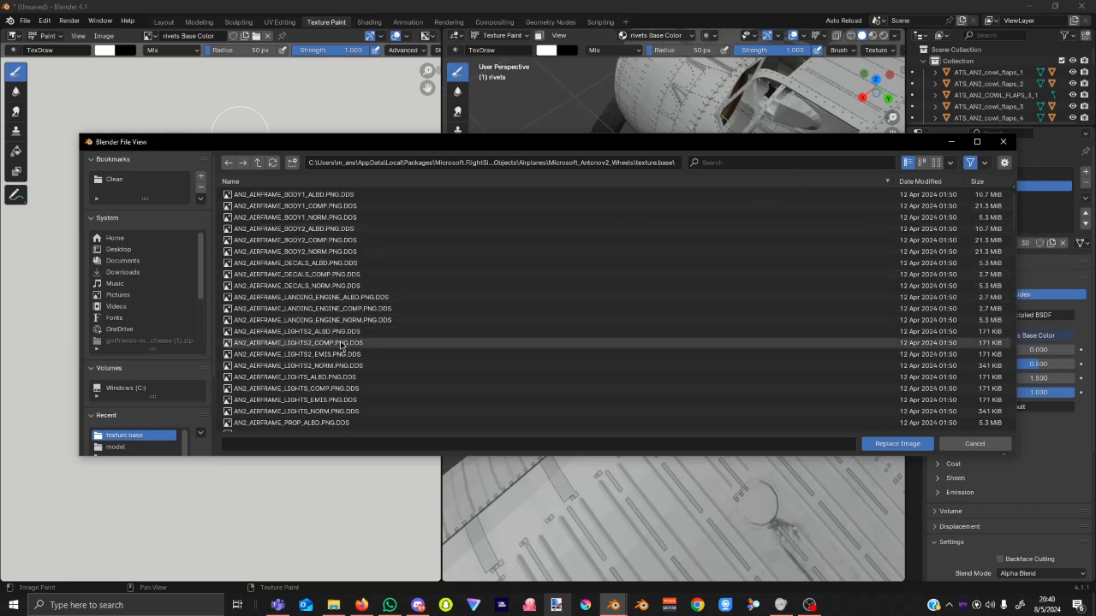
scroll(352, 267, "down", 2)
scroll(352, 267, "down", 1)
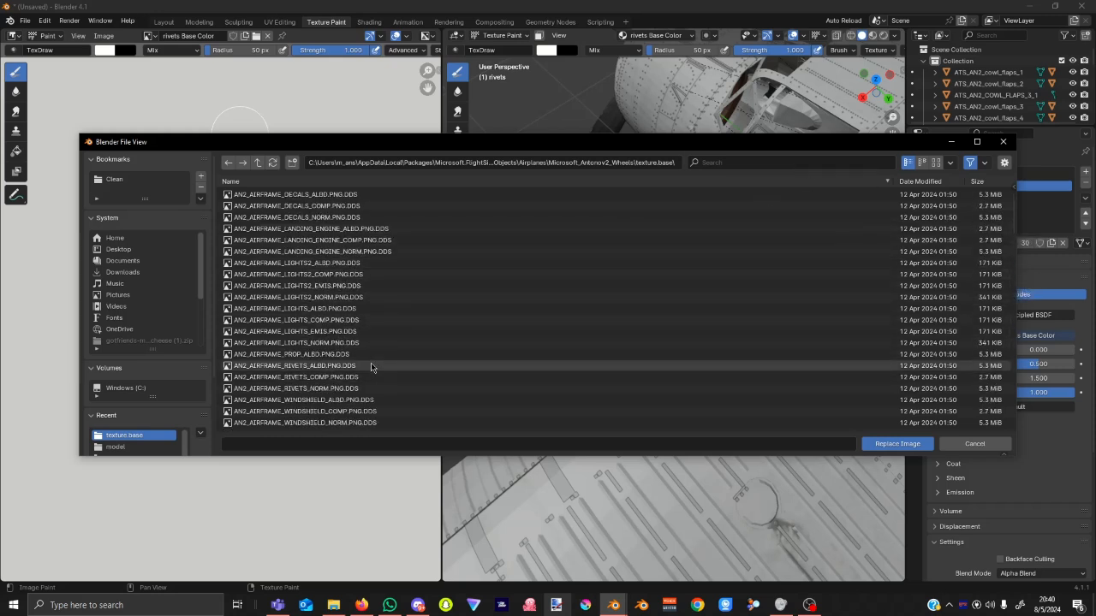
left_click(359, 366)
left_click(911, 442)
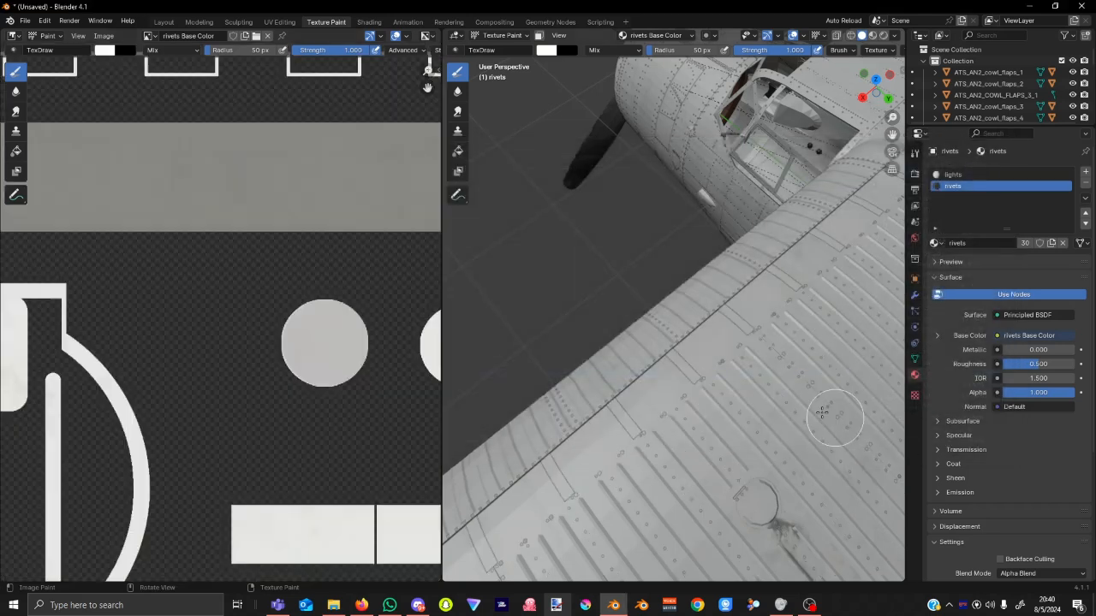
Orbit around the wing, switch to Object Mode and deselect the rivets object.
mouse_move(795, 391)
middle_mouse_down()
mouse_move(800, 446)
mouse_move(734, 416)
mouse_move(745, 411)
middle_mouse_up()
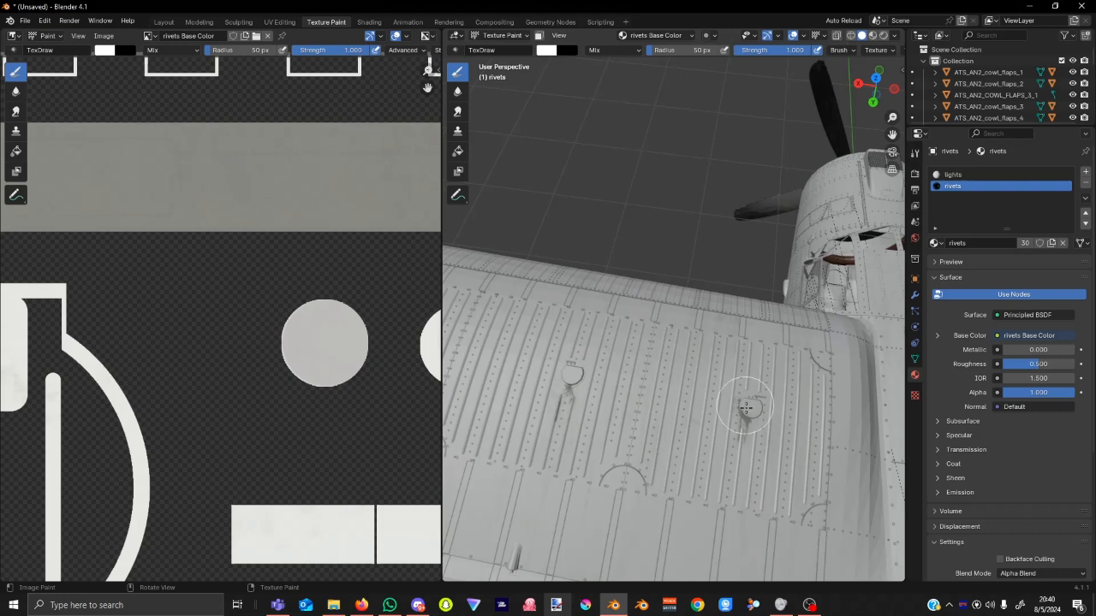
key("g")
left_click(729, 458)
mouse_move(736, 469)
middle_mouse_down()
mouse_move(747, 477)
mouse_move(734, 449)
mouse_move(749, 446)
middle_mouse_up()
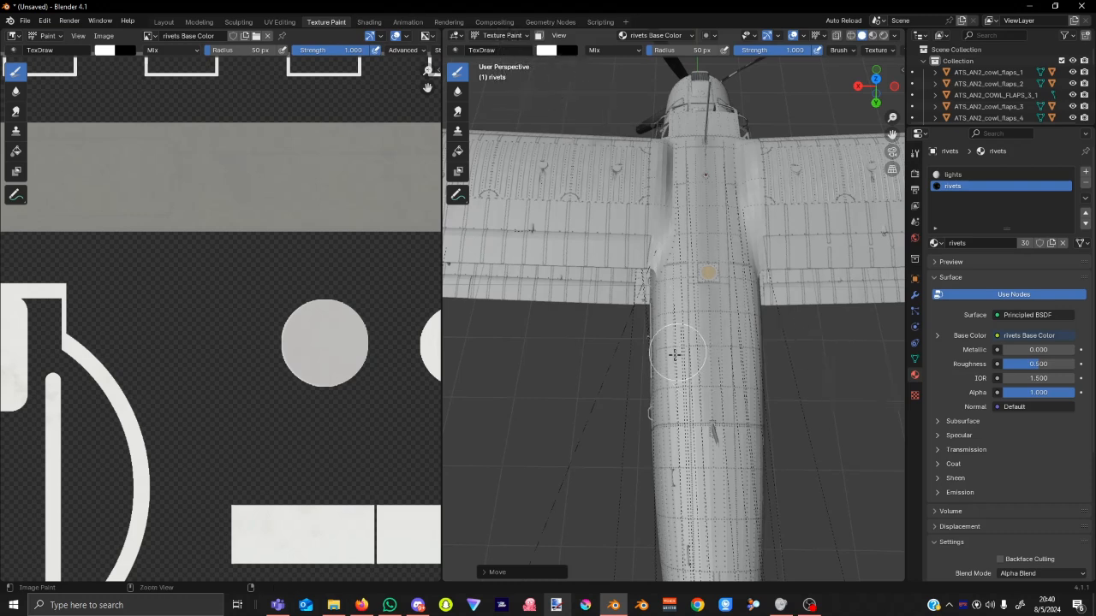
key("ctrl+Tab")
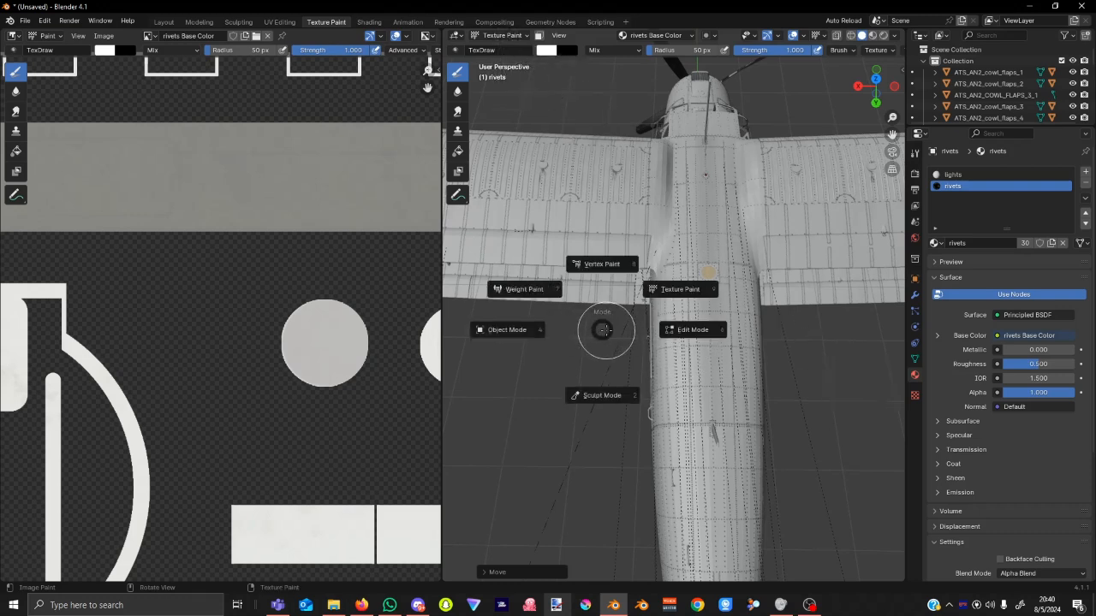
key("4")
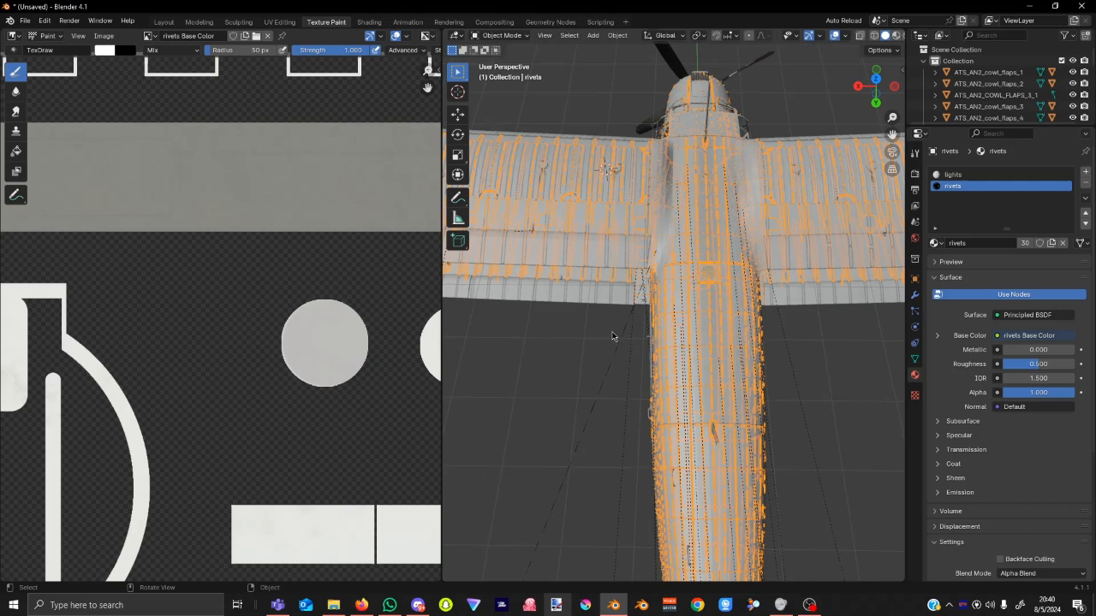
left_click(612, 336)
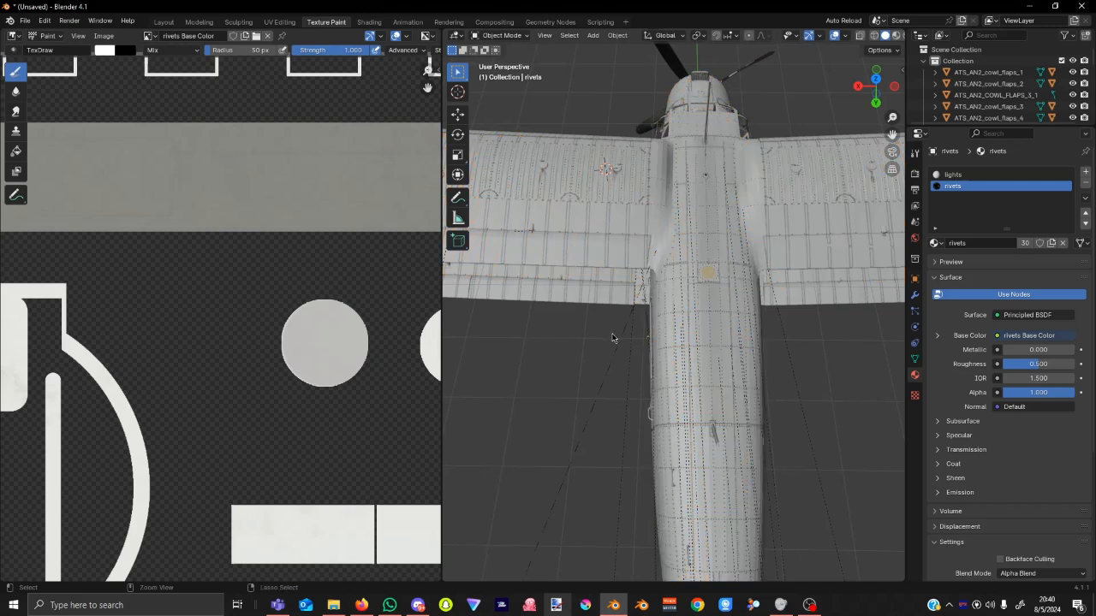
Put the rivets object into Sculpt Mode, then return it to Object Mode.
key("ctrl+Tab")
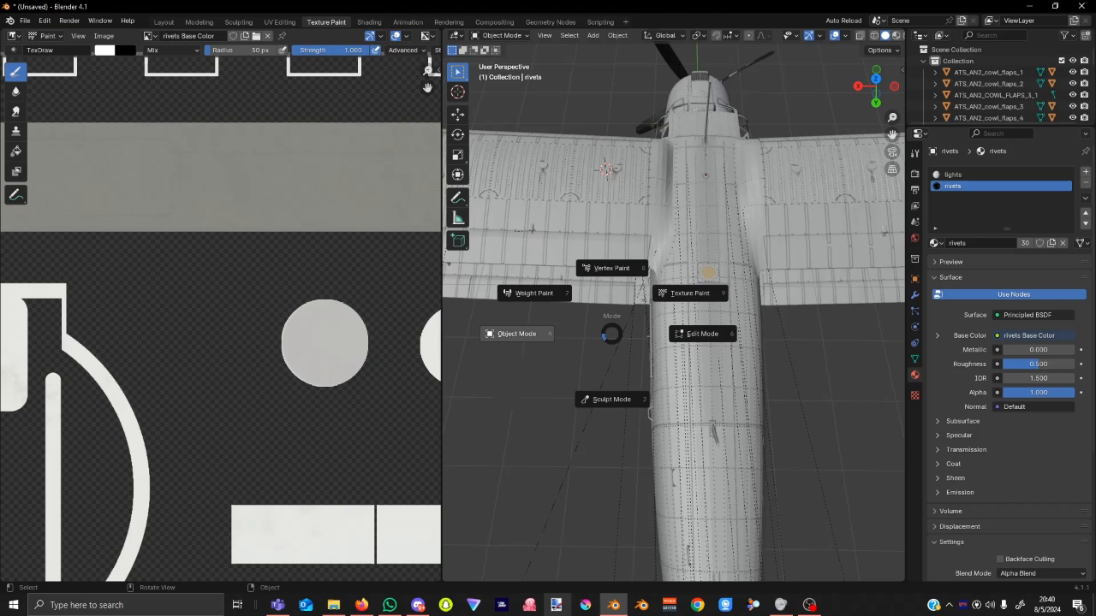
left_click(511, 470)
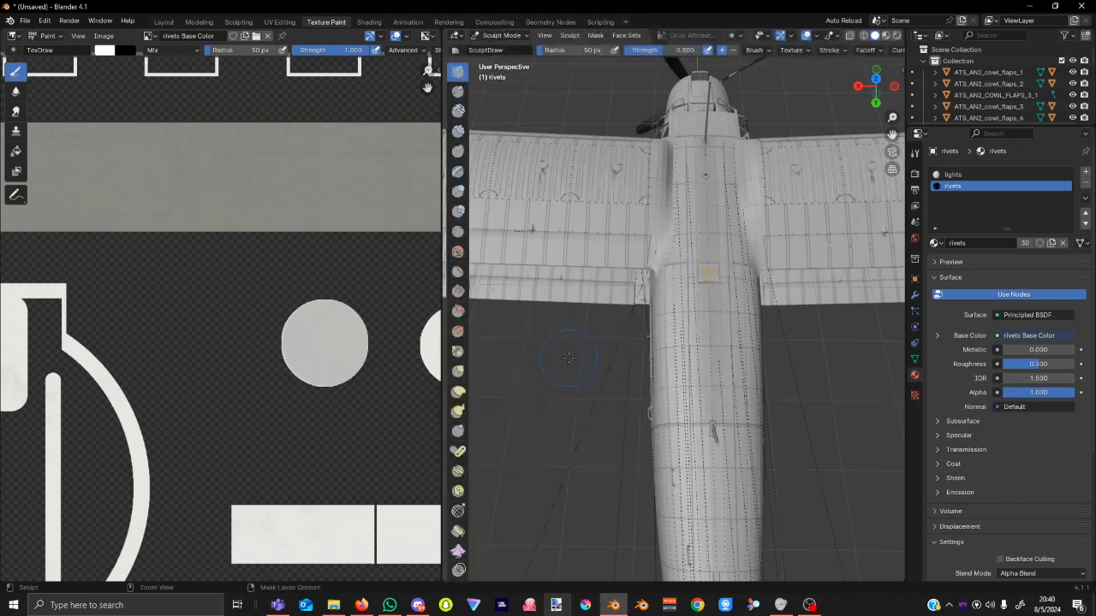
key("ctrl+Tab")
left_click(584, 308)
Glance at the File and Edit menus, zoom in and select the body_front fuselage section.
left_click(26, 21)
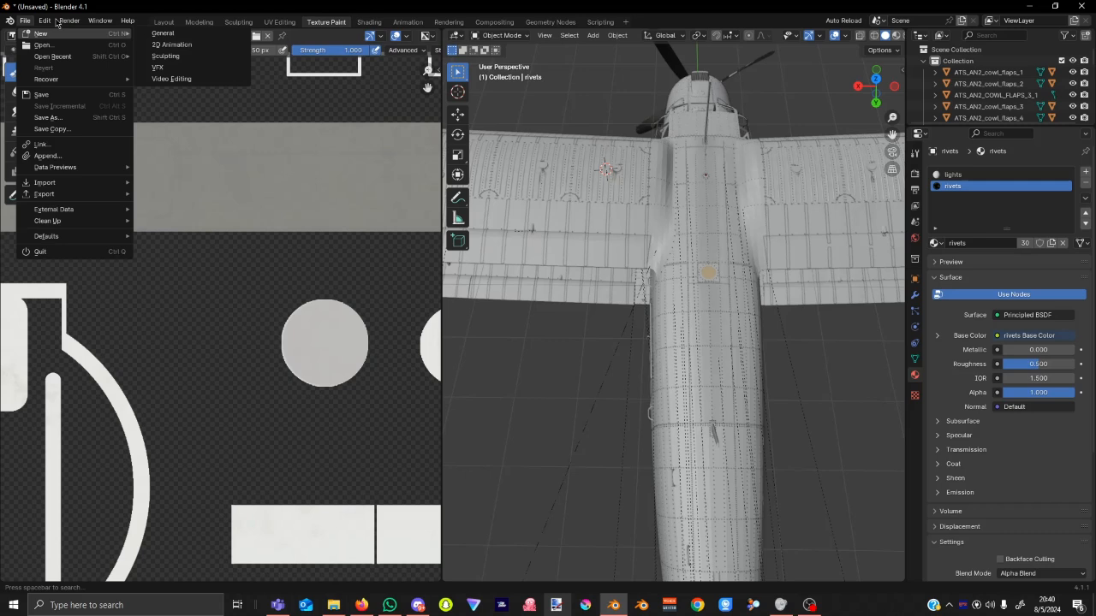
mouse_move(47, 22)
left_click(93, 172)
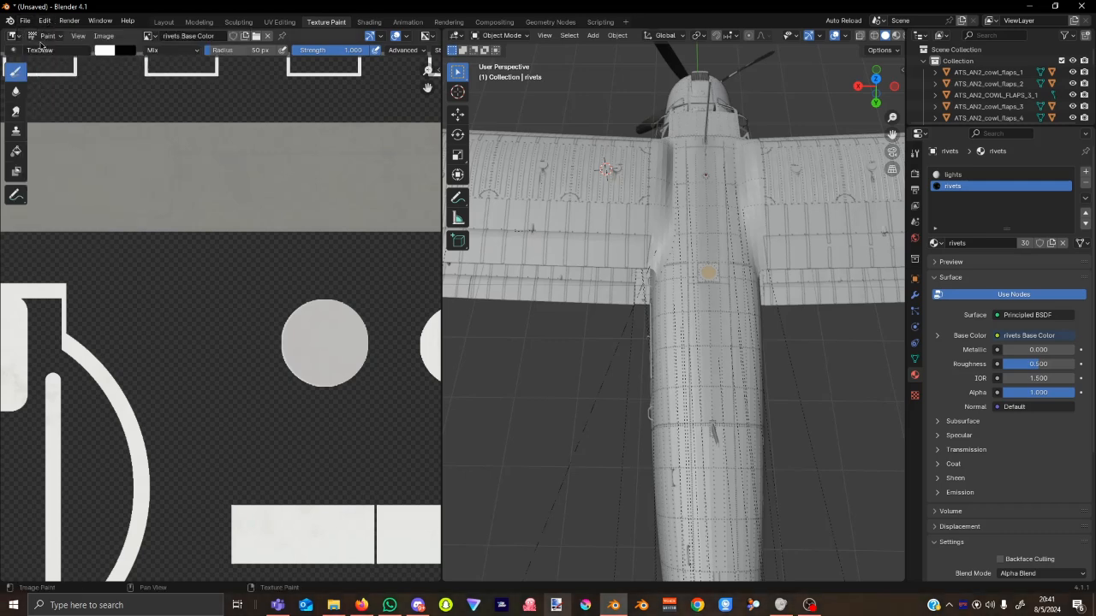
scroll(702, 286, "up", 4)
left_click(757, 237)
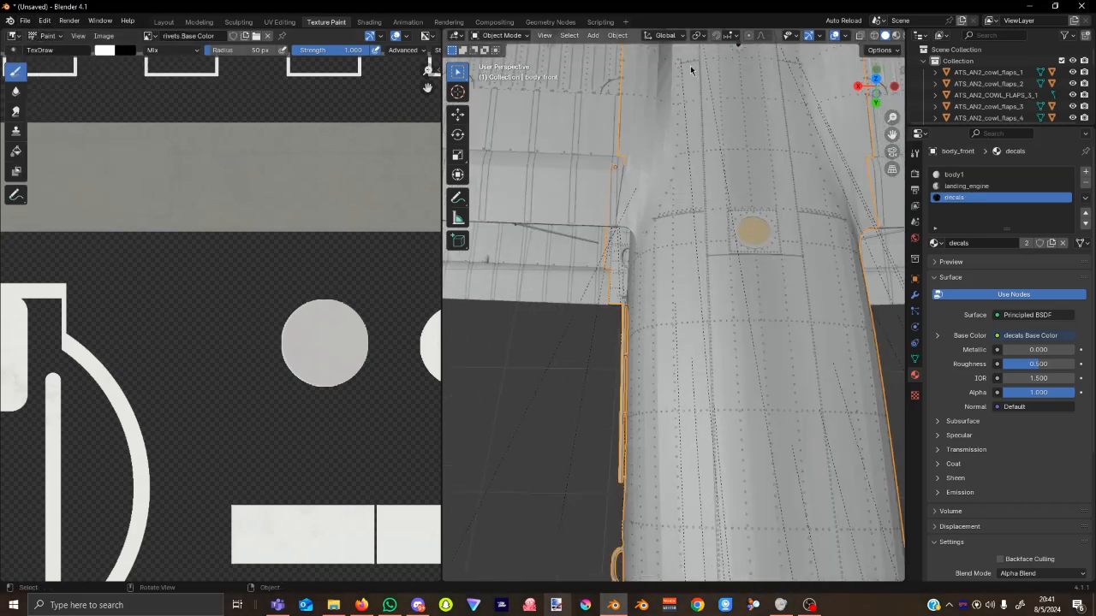
Switch body_front to Texture Paint and make body1 the active paint material.
left_click(512, 37)
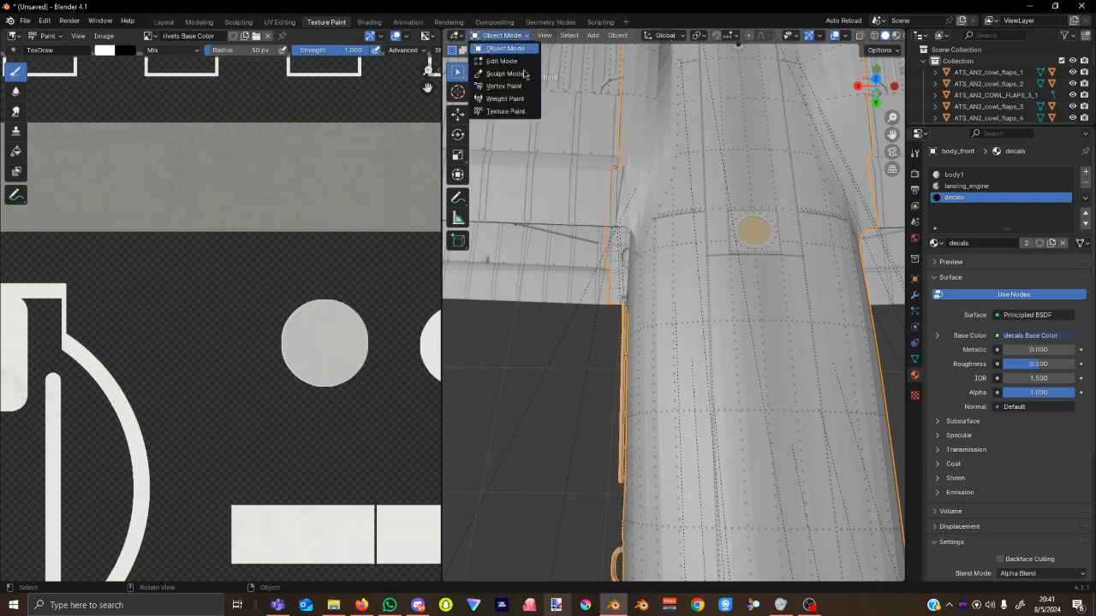
left_click(526, 111)
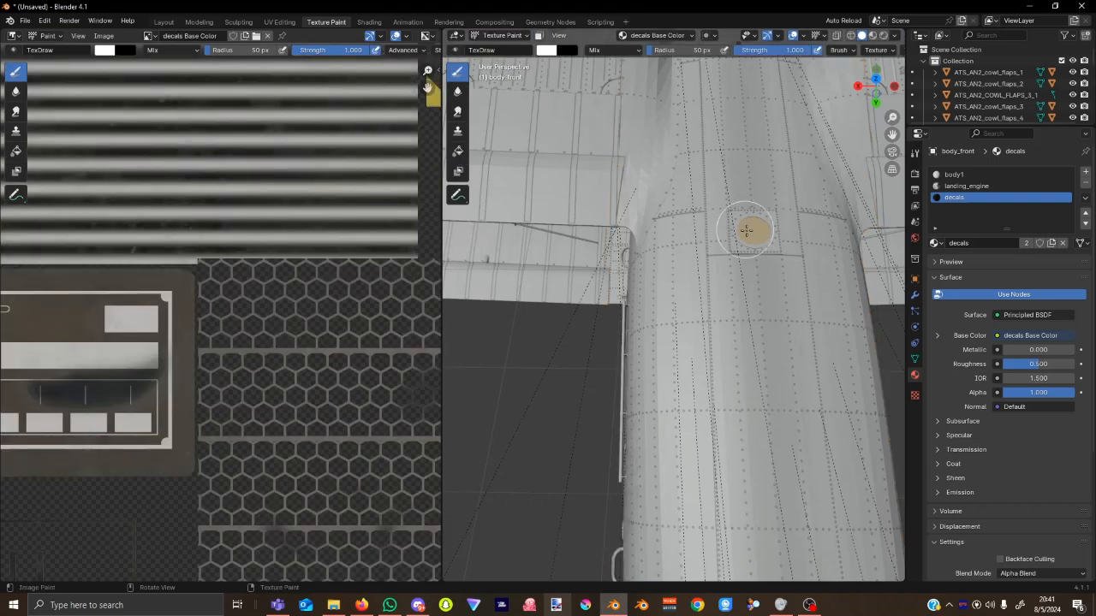
left_click(653, 37)
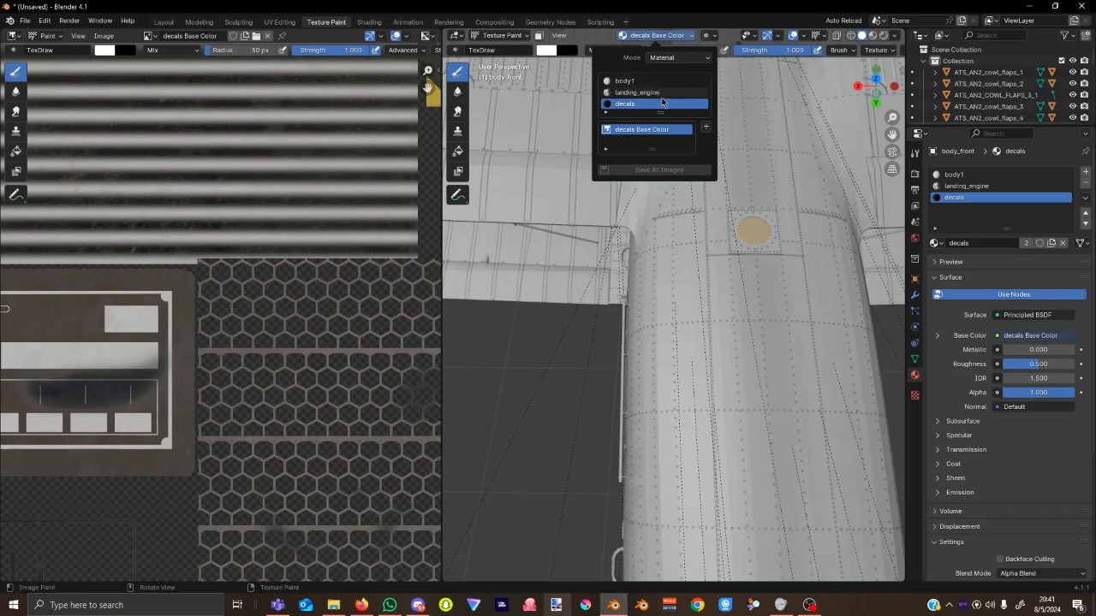
left_click(625, 80)
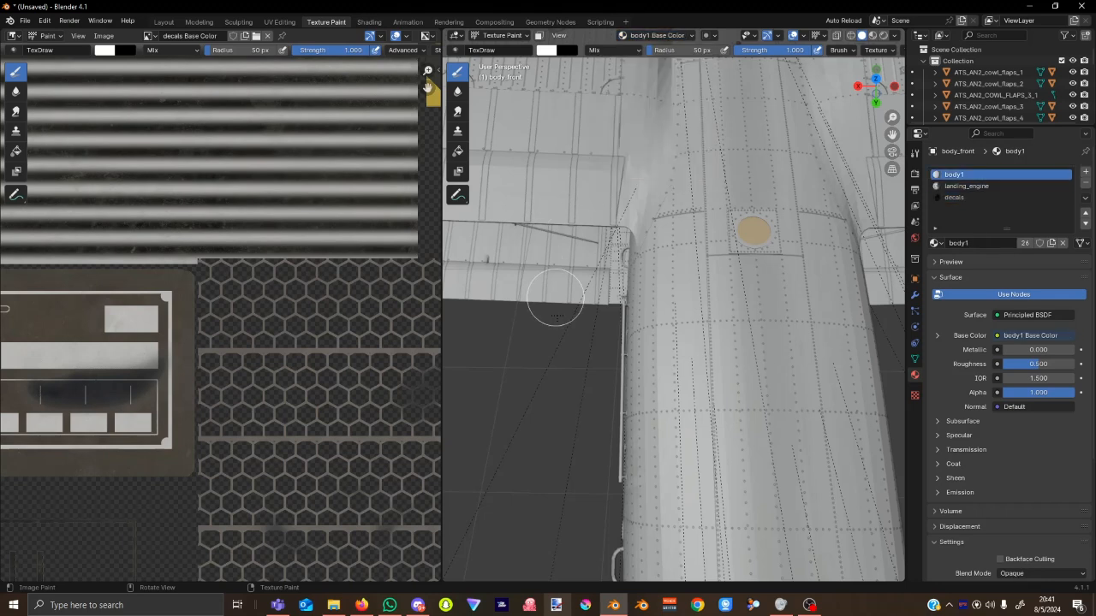
scroll(516, 455, "down", 8)
scroll(522, 454, "up", 3)
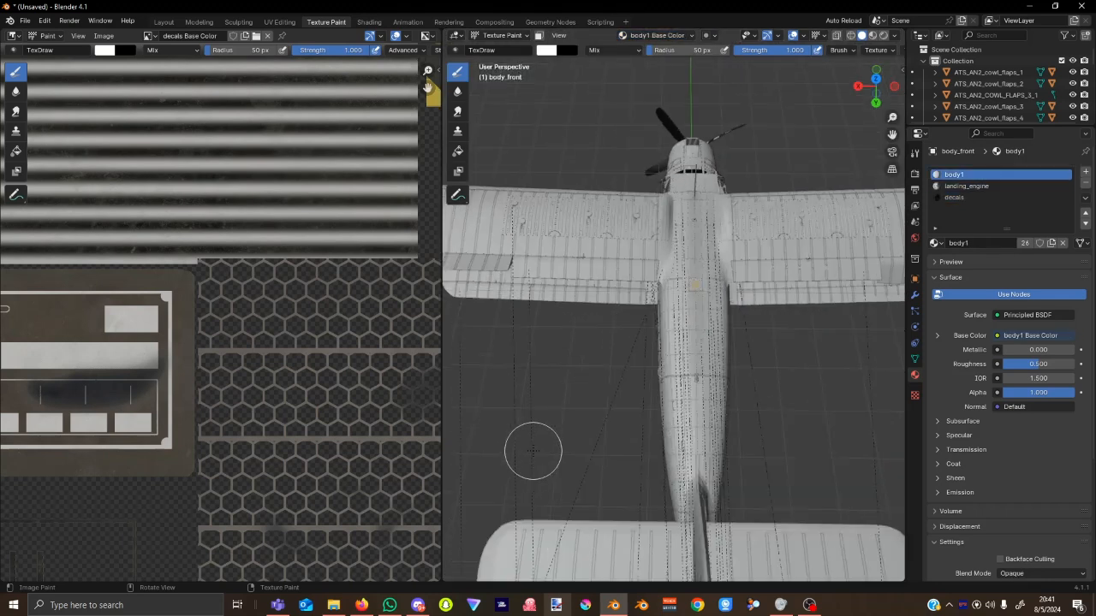
Return to Object Mode, select body_rear and switch it into Texture Paint.
key("ctrl+Tab")
left_click(441, 453)
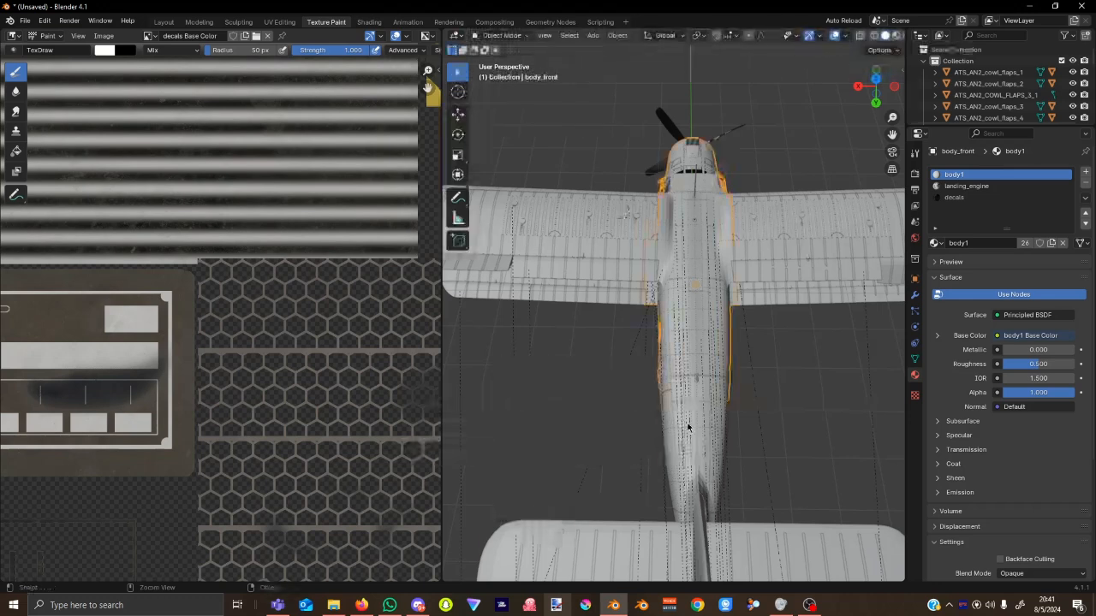
left_click(680, 450)
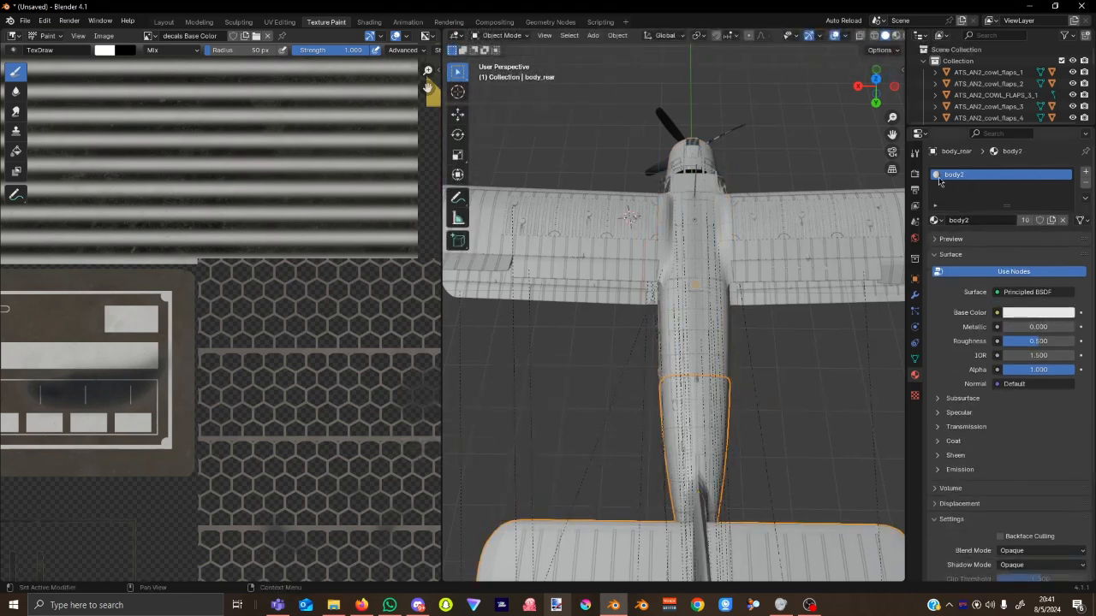
key("ctrl+Tab")
key("t")
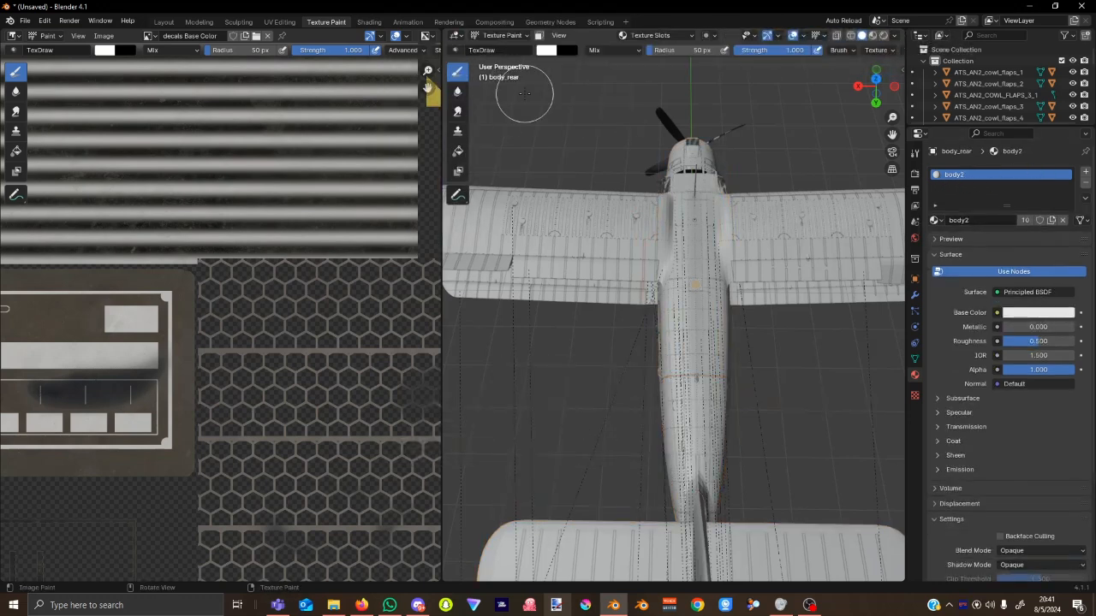
Add a new body2 Base Color paint slot to body_rear.
left_click(647, 36)
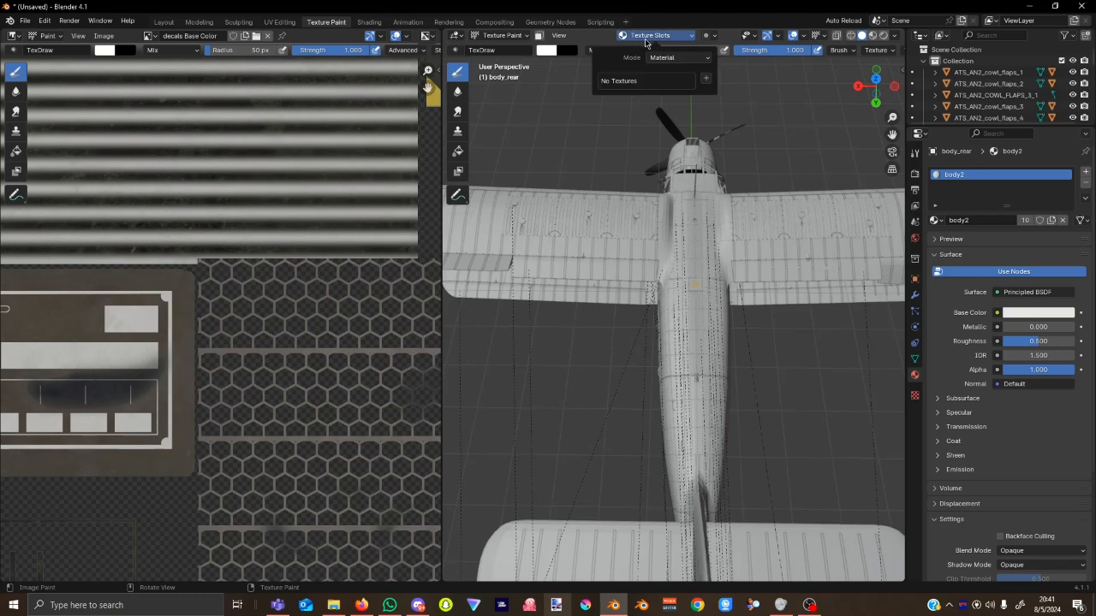
left_click(705, 78)
left_click(737, 91)
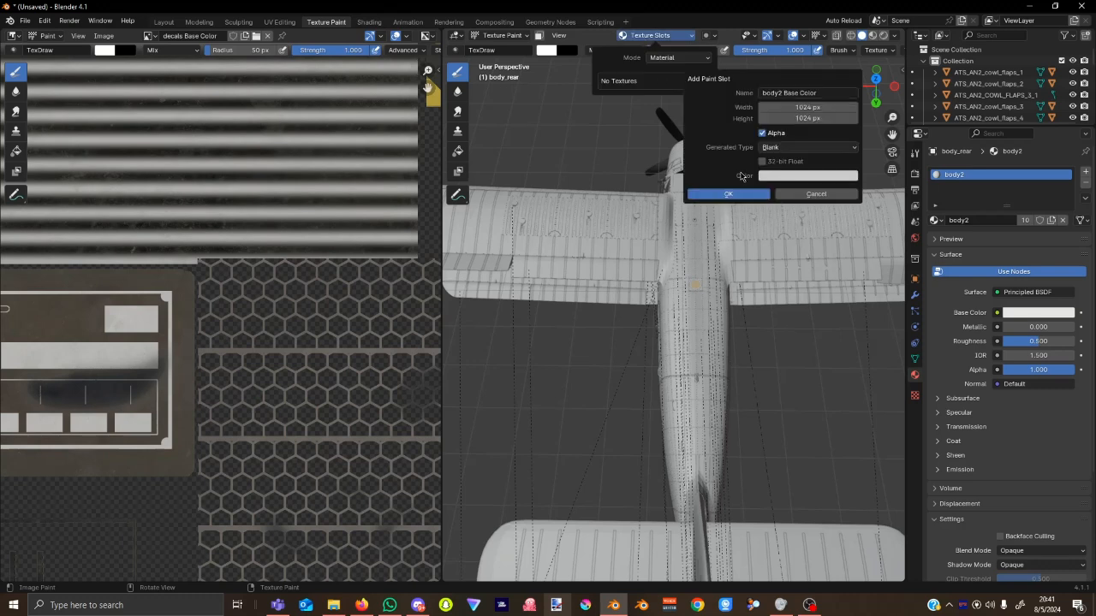
left_click(728, 194)
Replace the blank image with AN2_AIRFRAME_BODY2_ALBD.PNG.DDS from the texture.base folder.
left_click(115, 38)
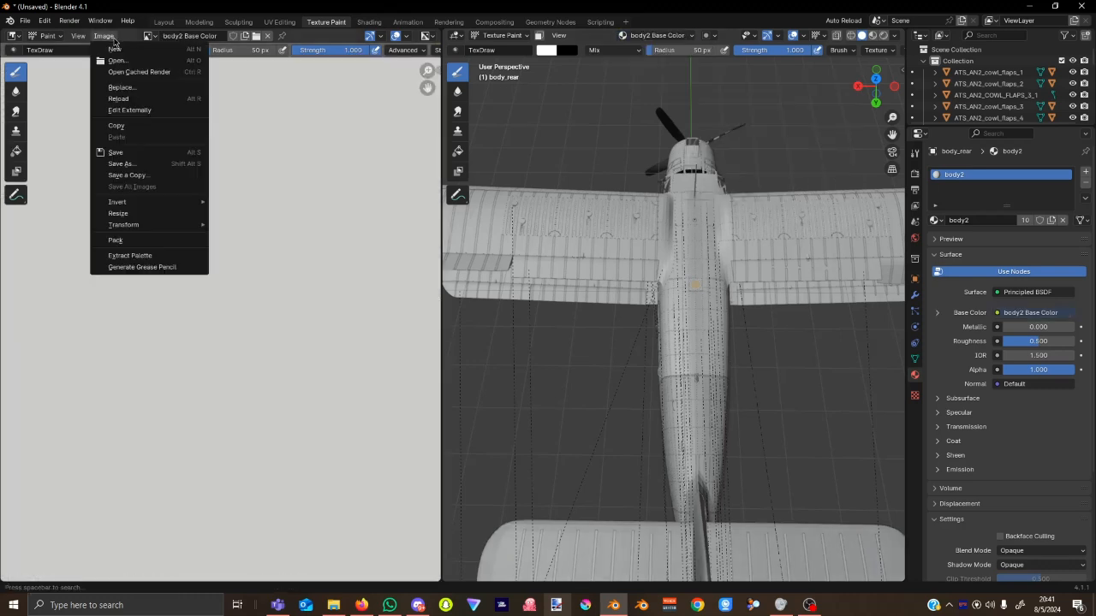
left_click(120, 87)
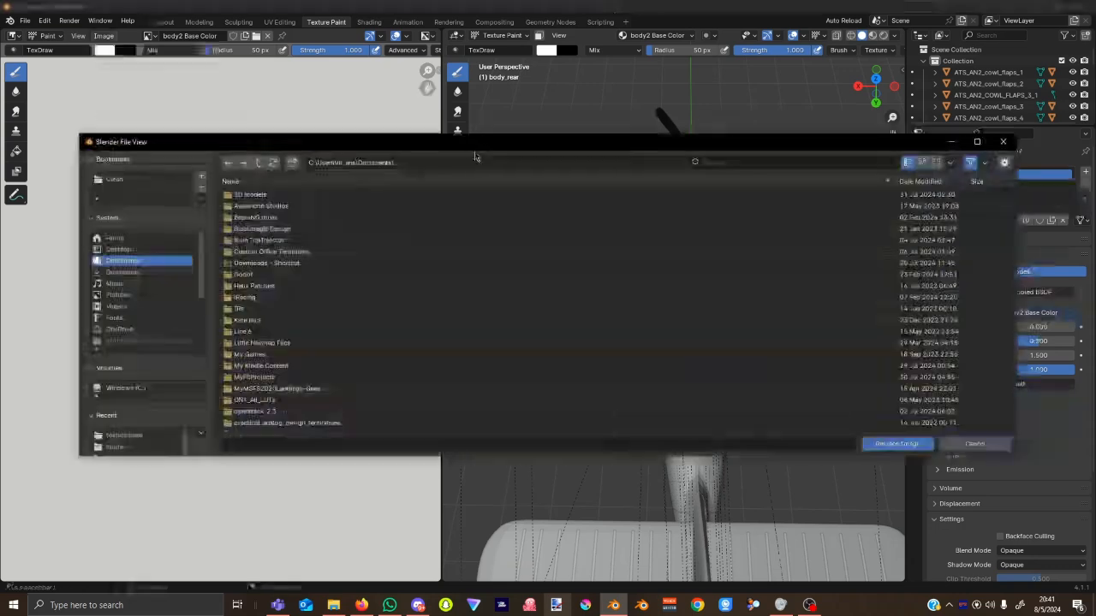
left_click(463, 163)
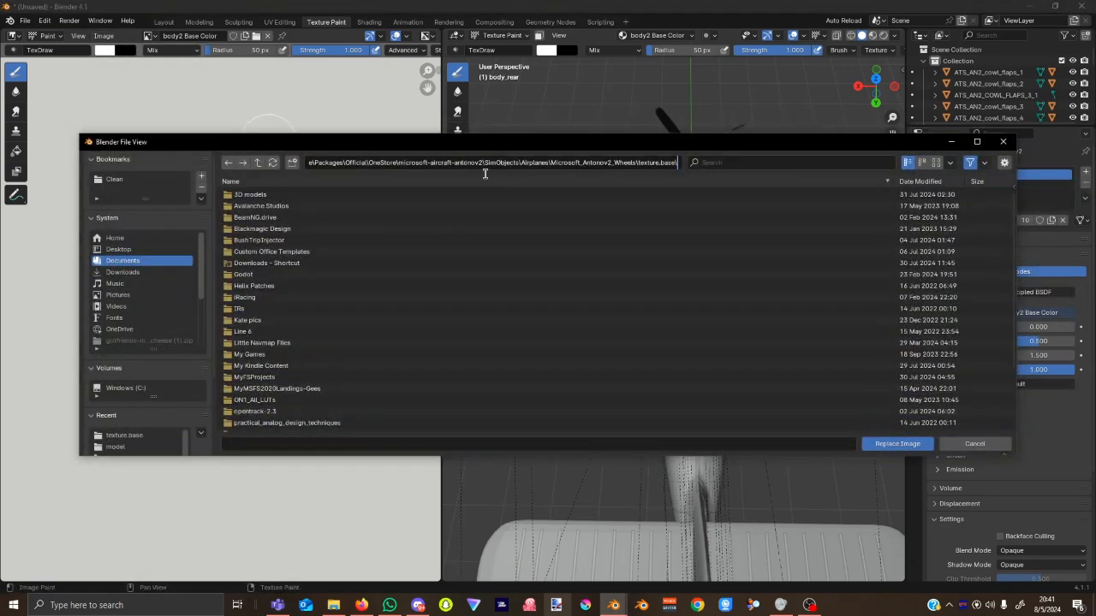
key("Return")
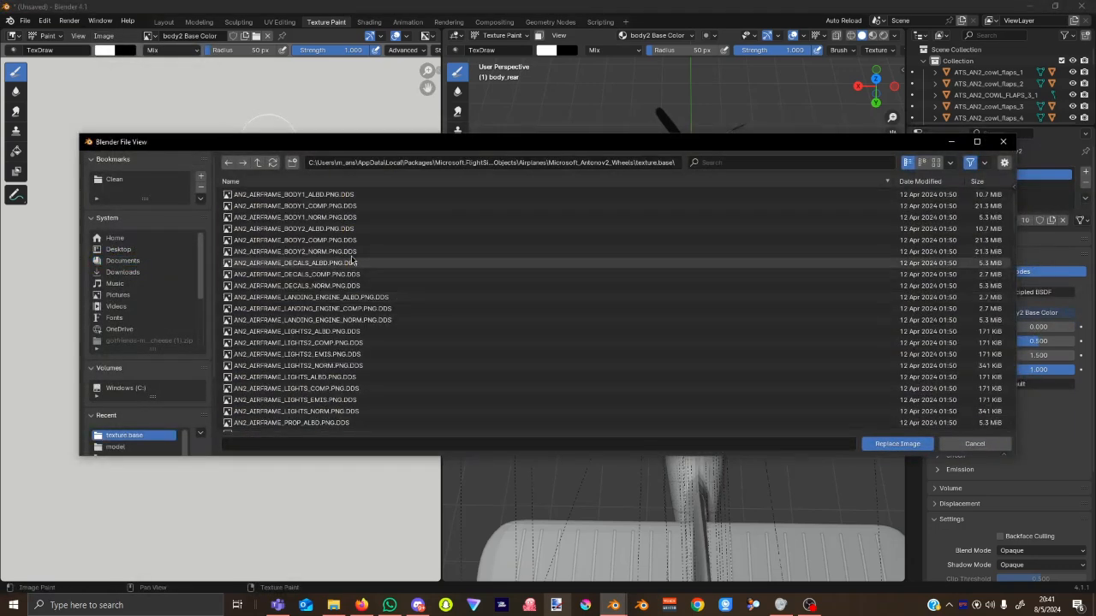
left_click(343, 230)
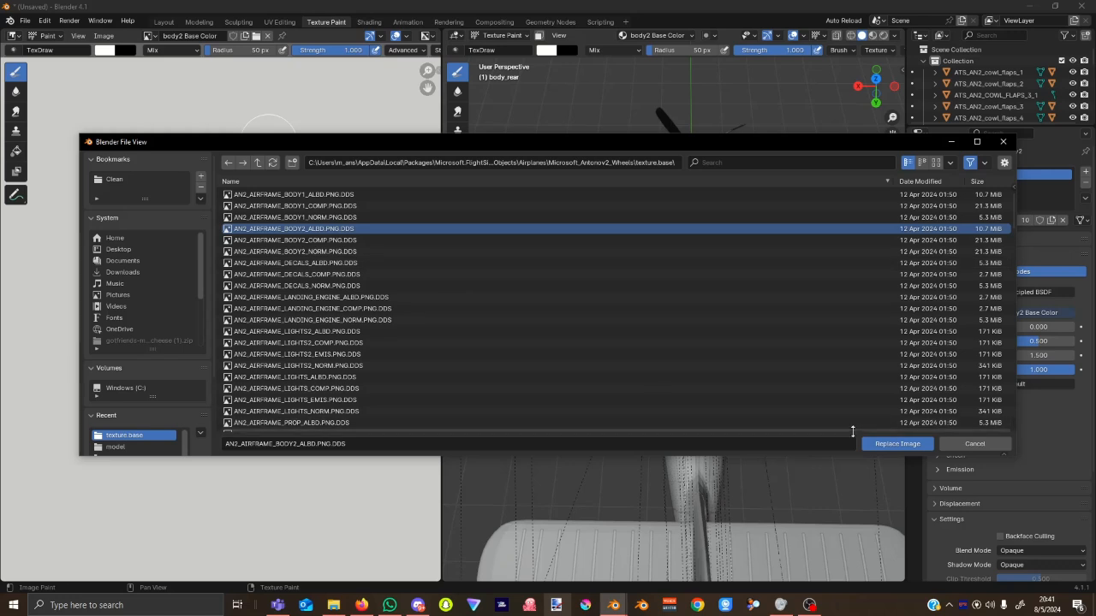
left_click(895, 443)
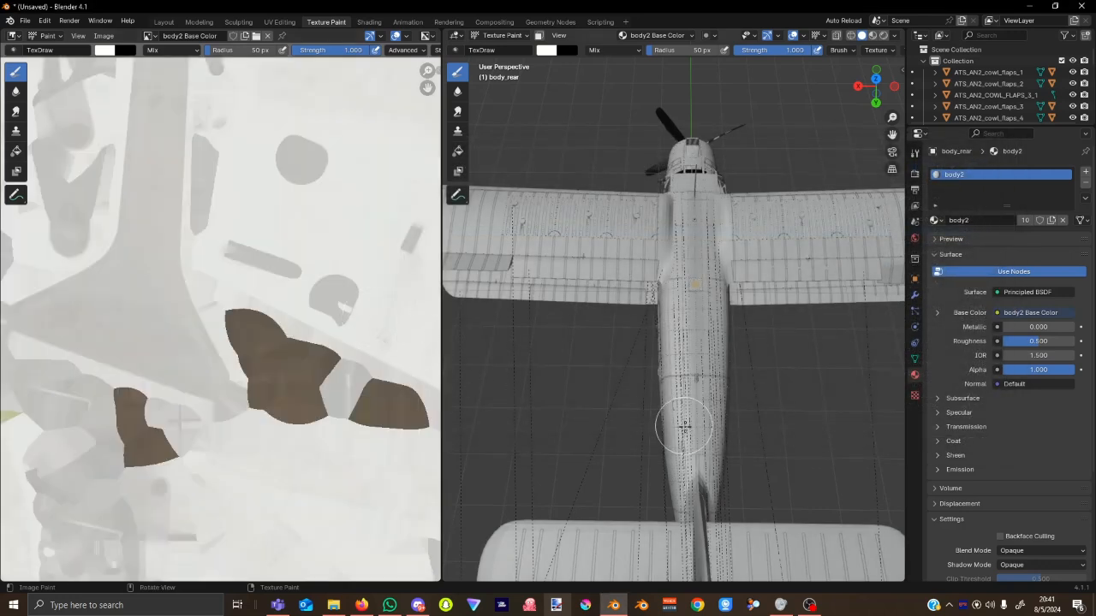
Orbit around the textured plane, then snap to Right Orthographic with the tail framed.
mouse_move(684, 425)
middle_mouse_down()
mouse_move(698, 405)
mouse_move(678, 416)
mouse_move(687, 427)
middle_mouse_up()
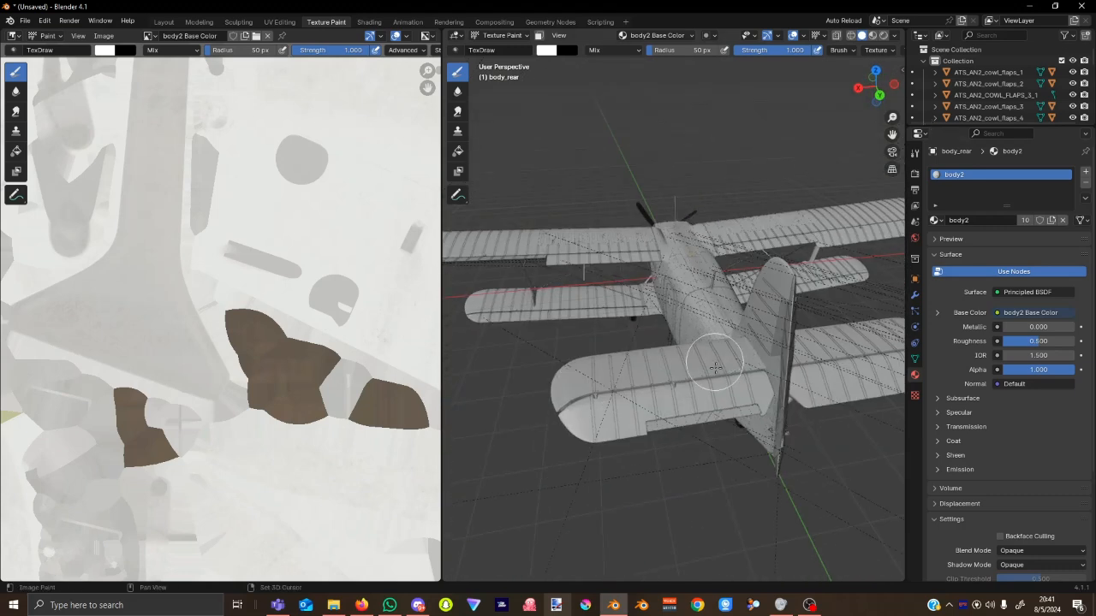
mouse_move(710, 362)
middle_mouse_down()
mouse_move(725, 345)
mouse_move(792, 349)
mouse_move(805, 233)
mouse_move(735, 288)
middle_mouse_up()
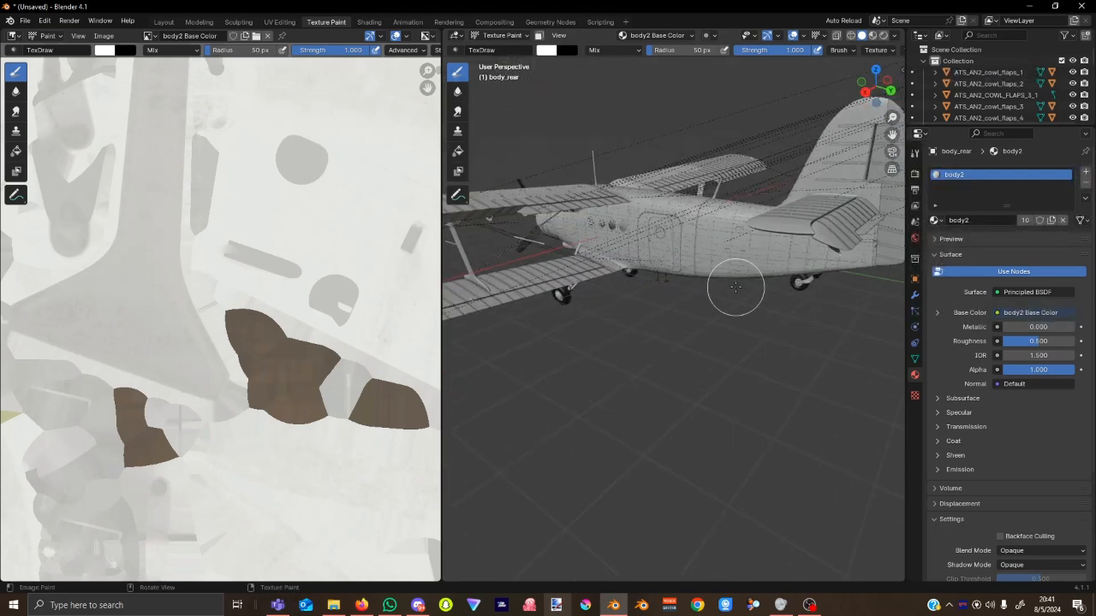
left_click_drag(896, 136, 839, 169)
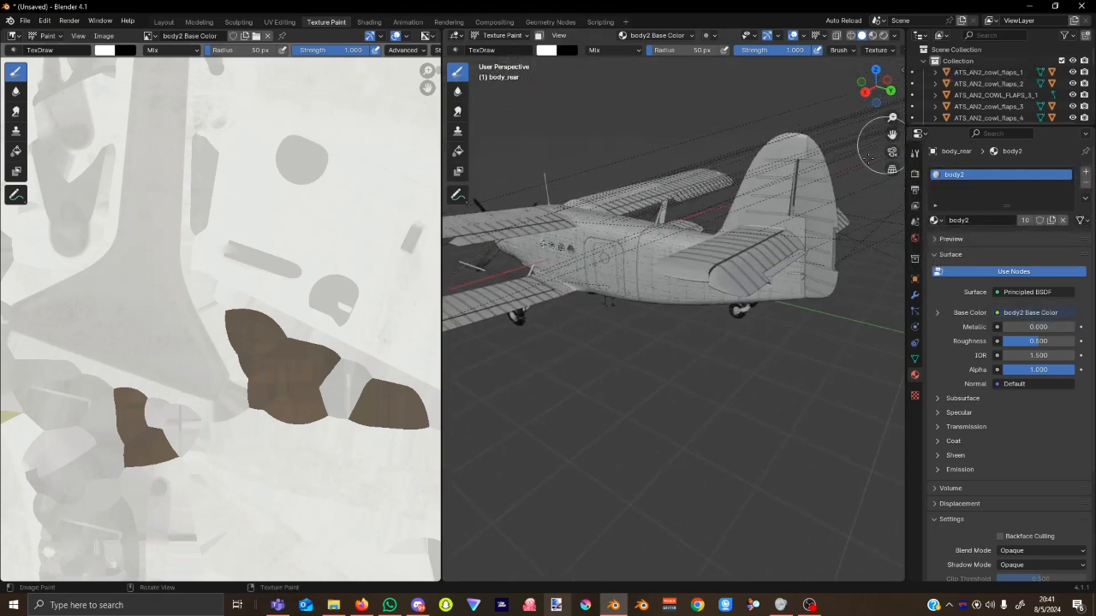
scroll(869, 158, "up", 4)
middle_click_drag(697, 233, 740, 217)
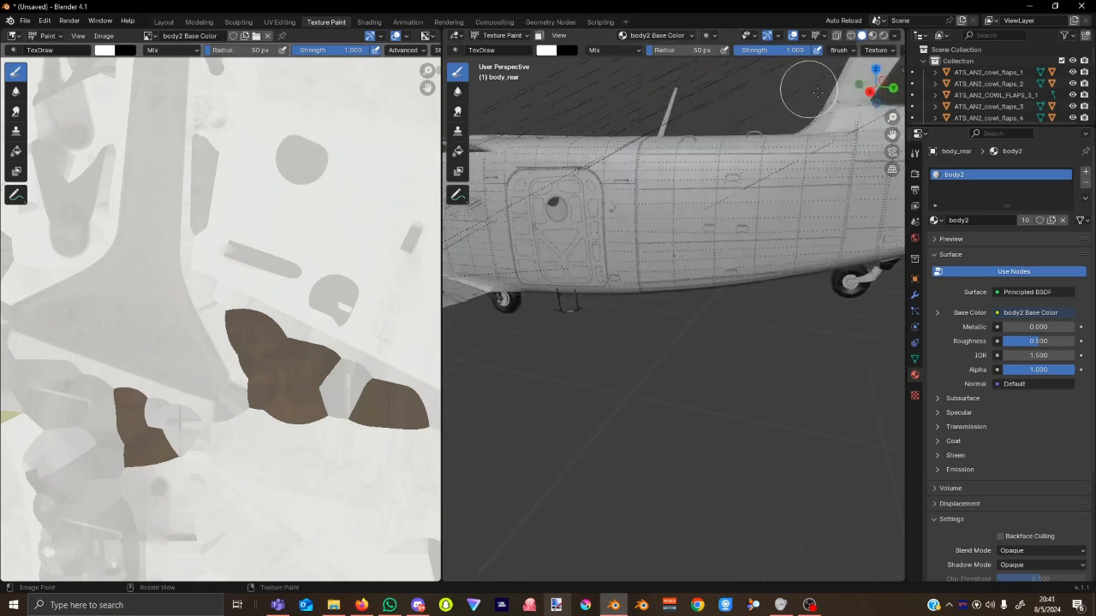
left_click(870, 94)
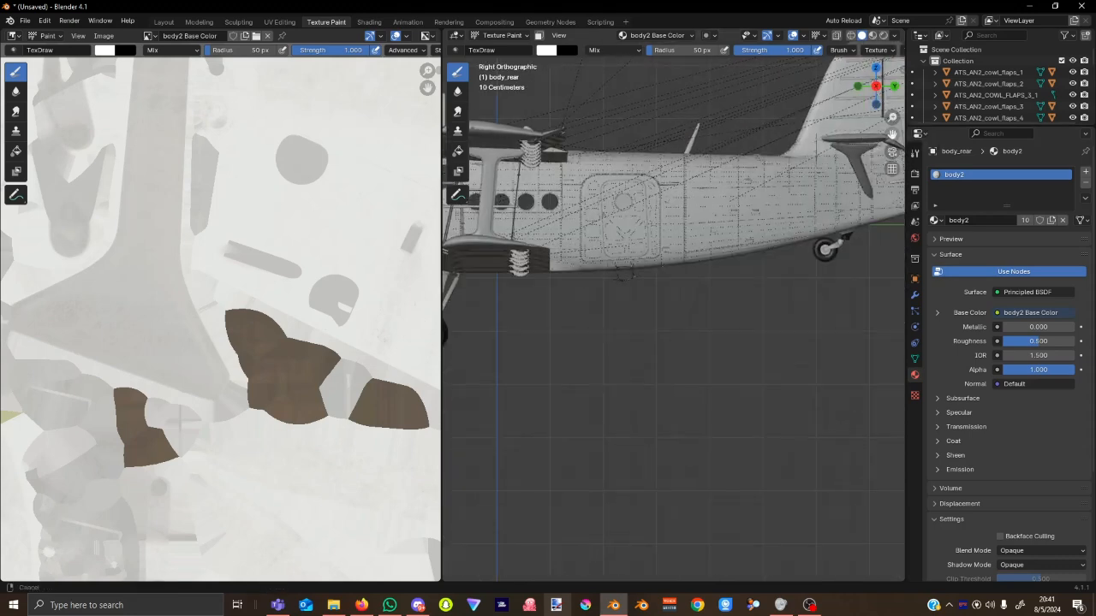
left_click_drag(892, 134, 775, 232)
Return to Object Mode and select the rivets_3 object on the tail fin.
key("ctrl+Tab")
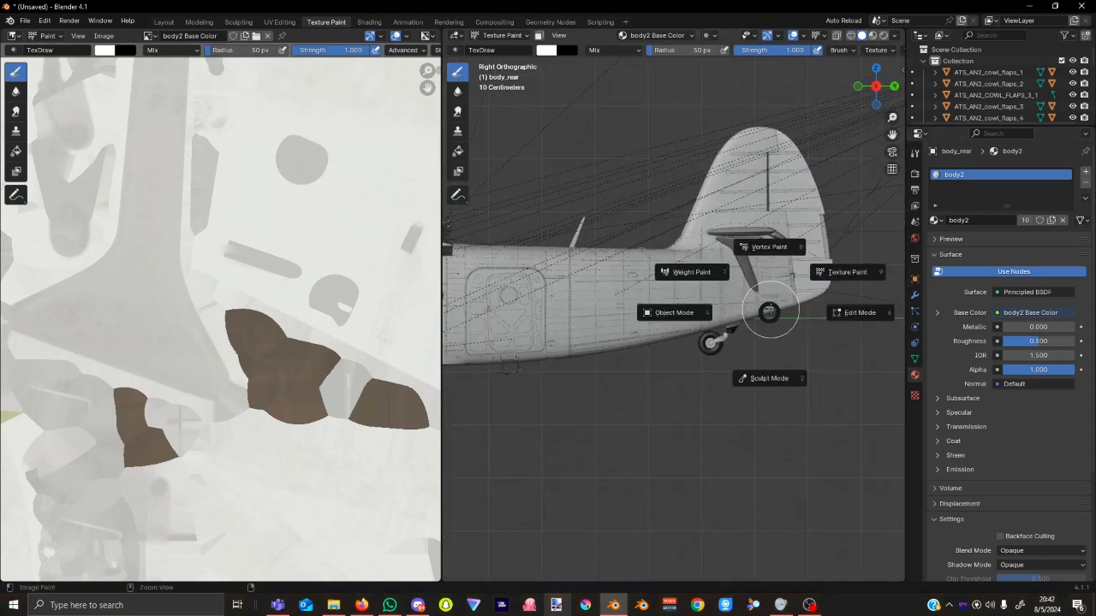
left_click(718, 197)
left_click(798, 197)
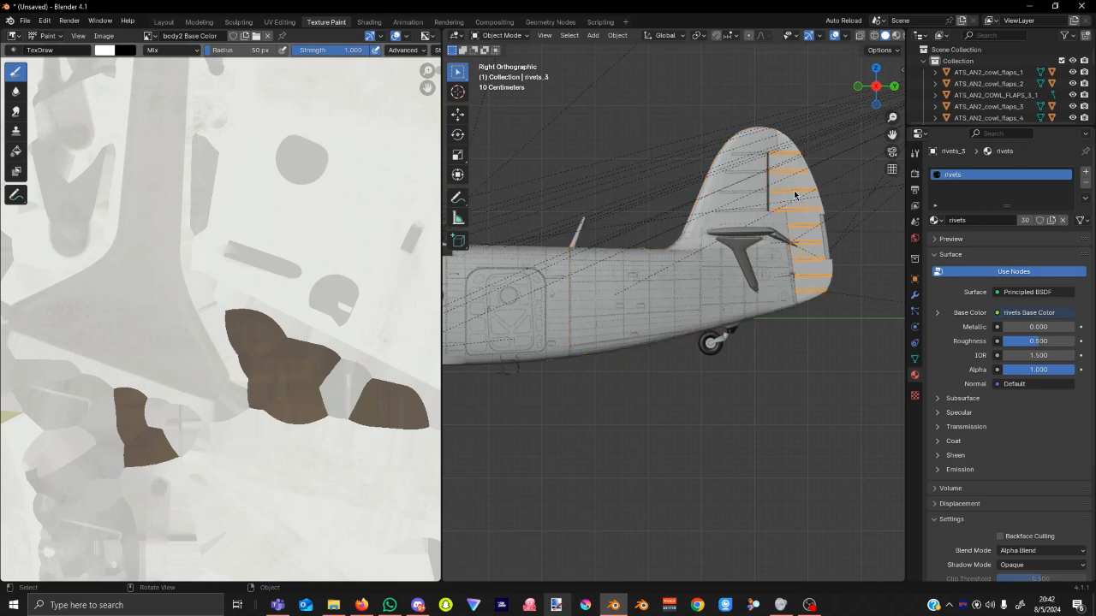
Put the tail rivets into Texture Paint, return to Object Mode and select the rudder.
left_click(521, 39)
left_click(531, 112)
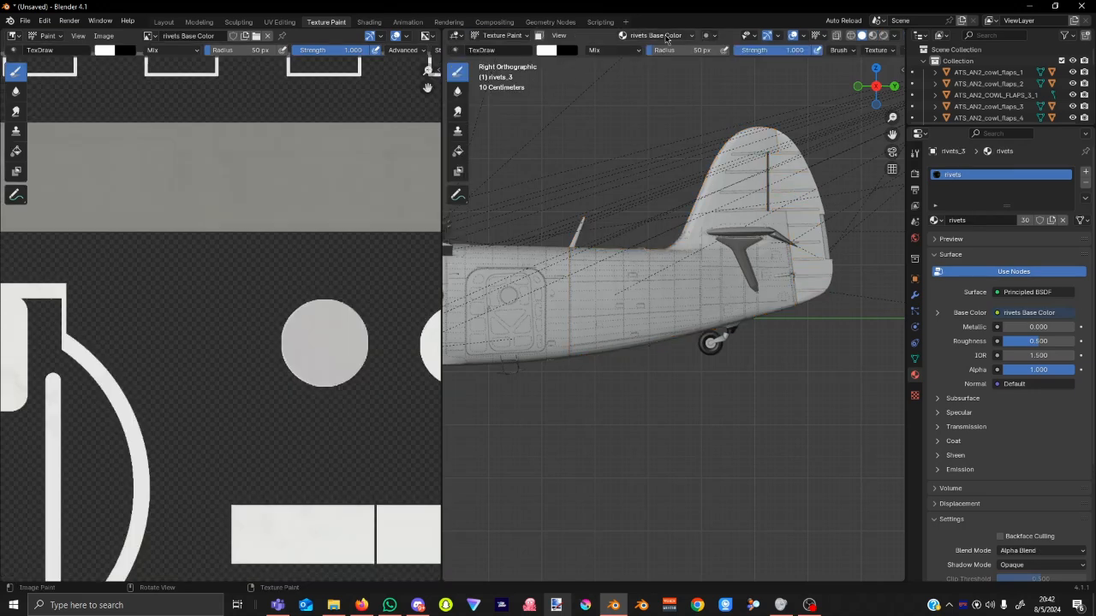
key("ctrl+Tab")
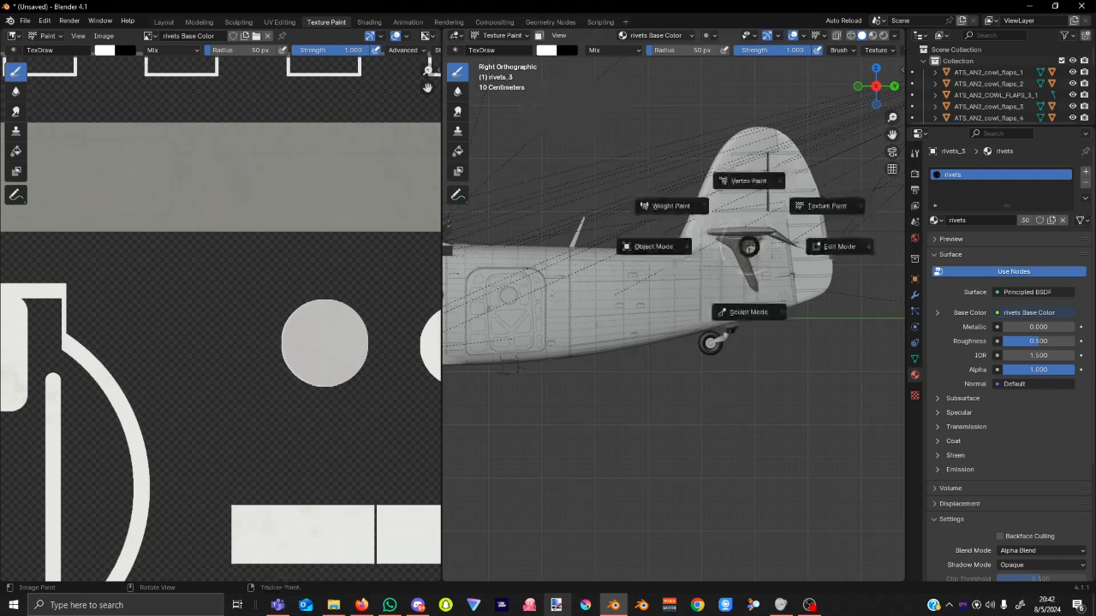
left_click(787, 198)
left_click(802, 204)
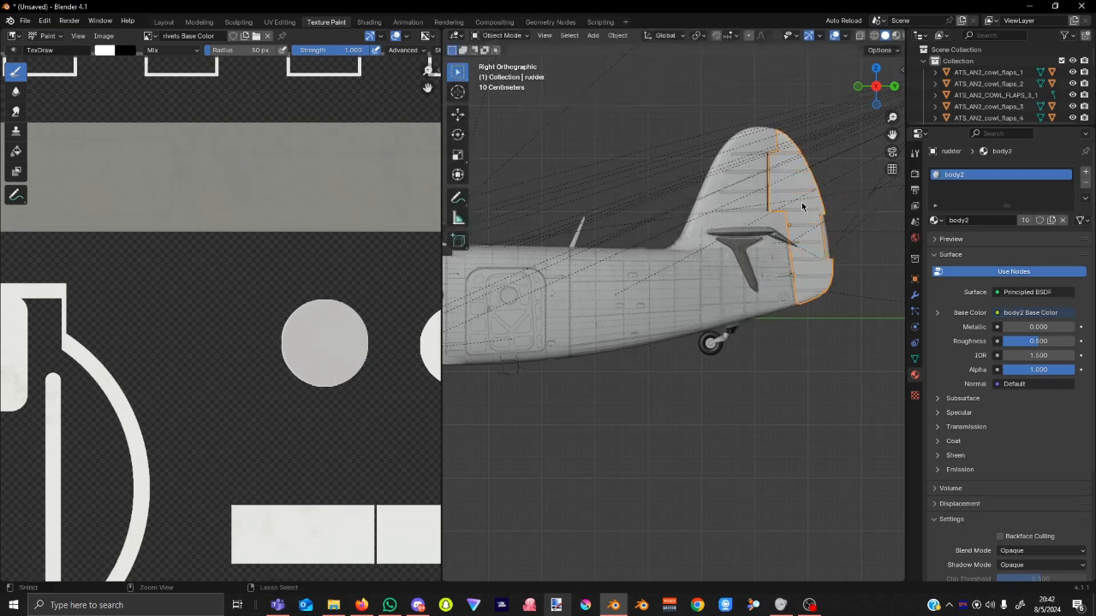
Enter Sculpt Mode and apply a mask filter, then go back to Object Mode.
key("ctrl+Tab")
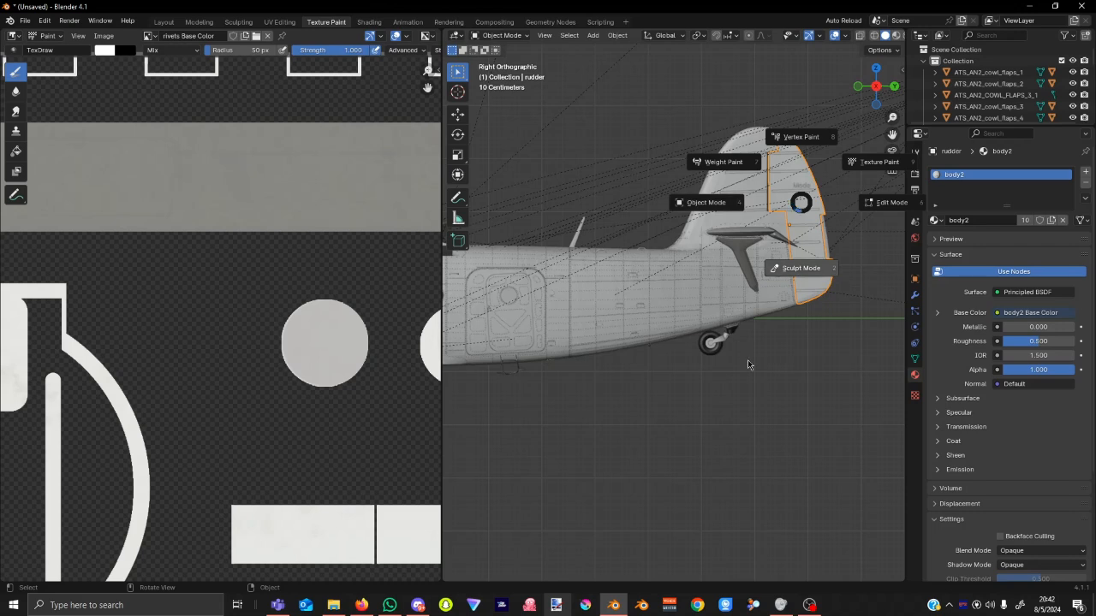
left_click(717, 389)
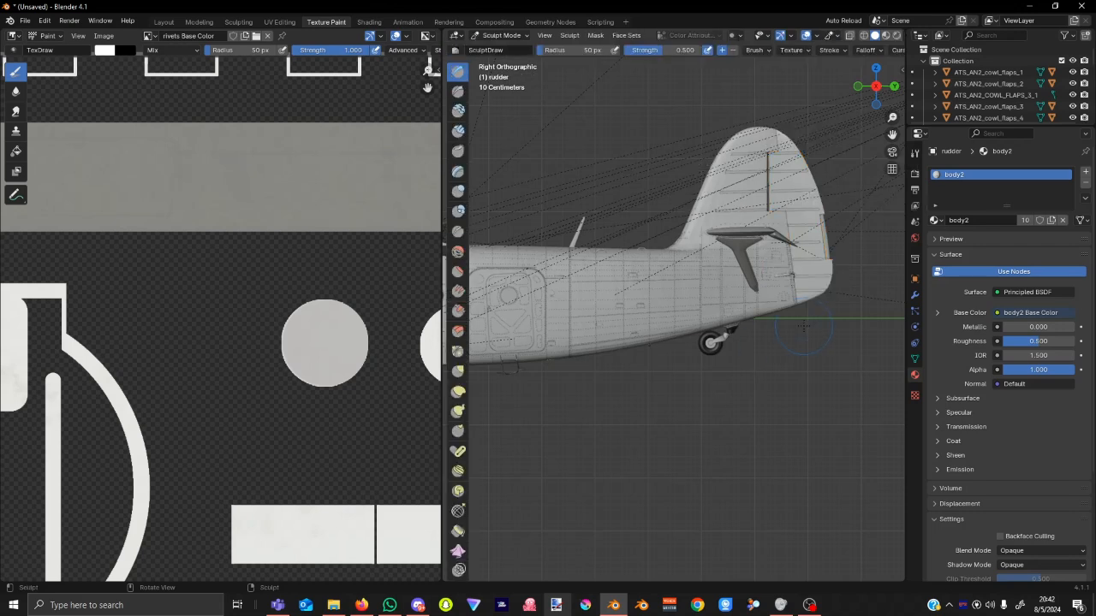
key("a")
left_click(667, 443)
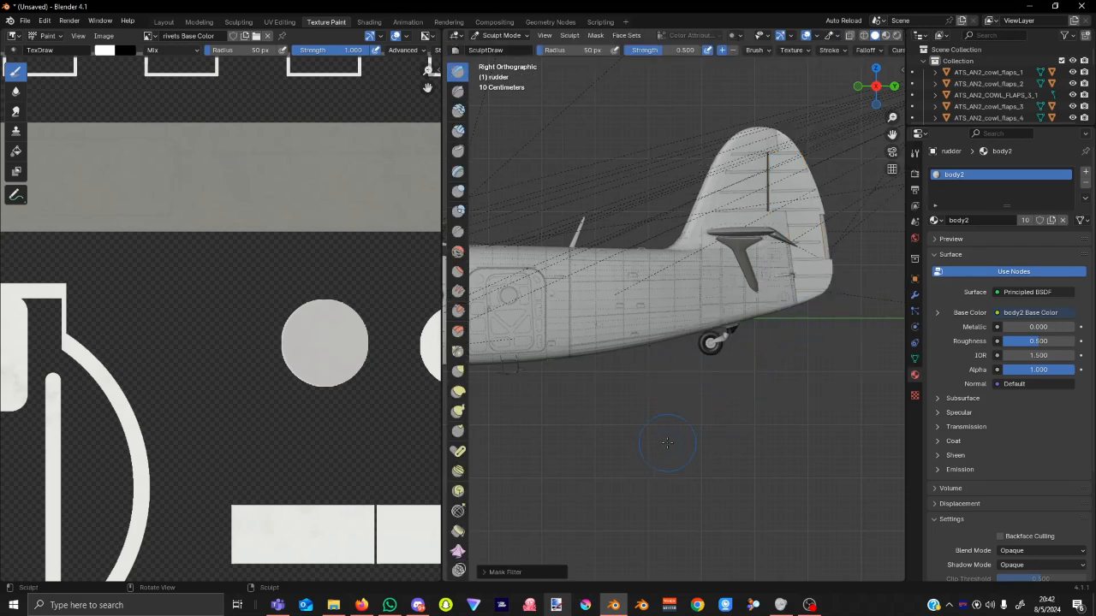
left_click(505, 35)
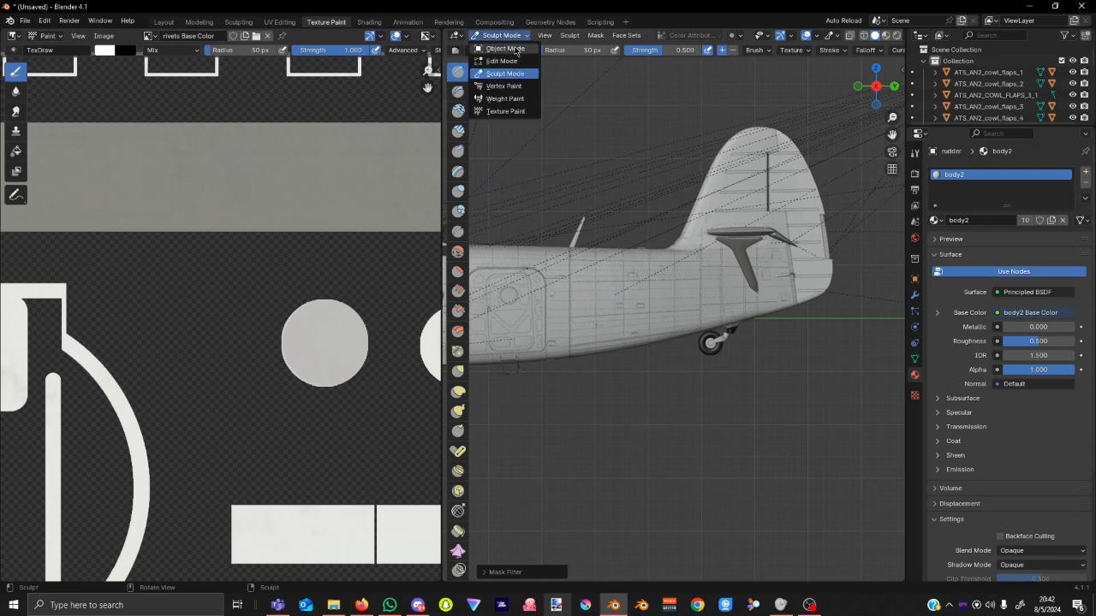
left_click(496, 49)
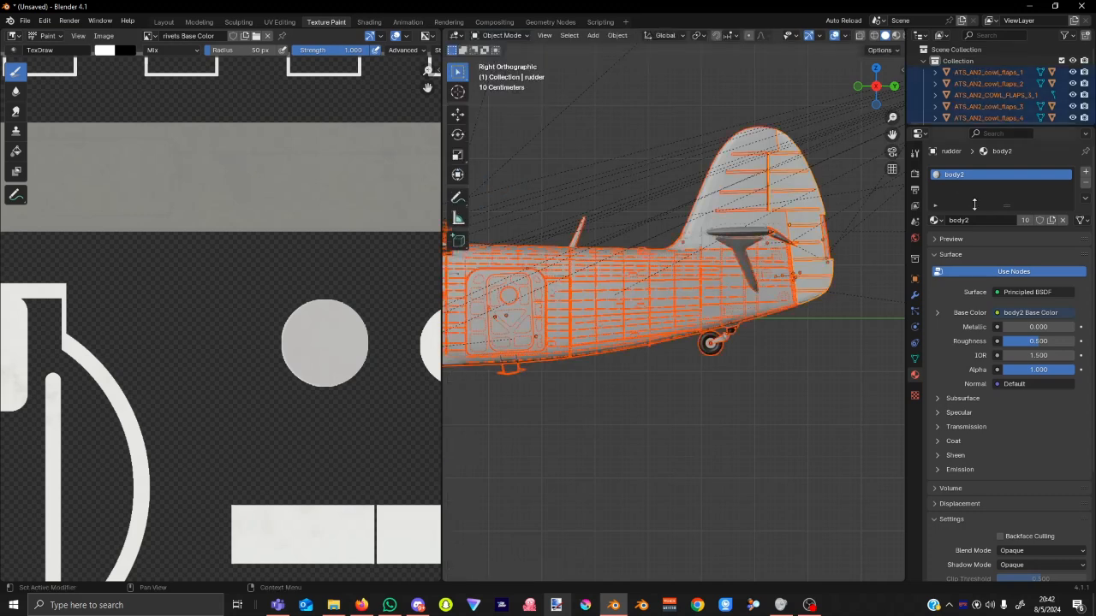
Deselect everything, orbit to view the tail from behind, and switch rudder_trim to Texture Paint.
left_click(781, 396)
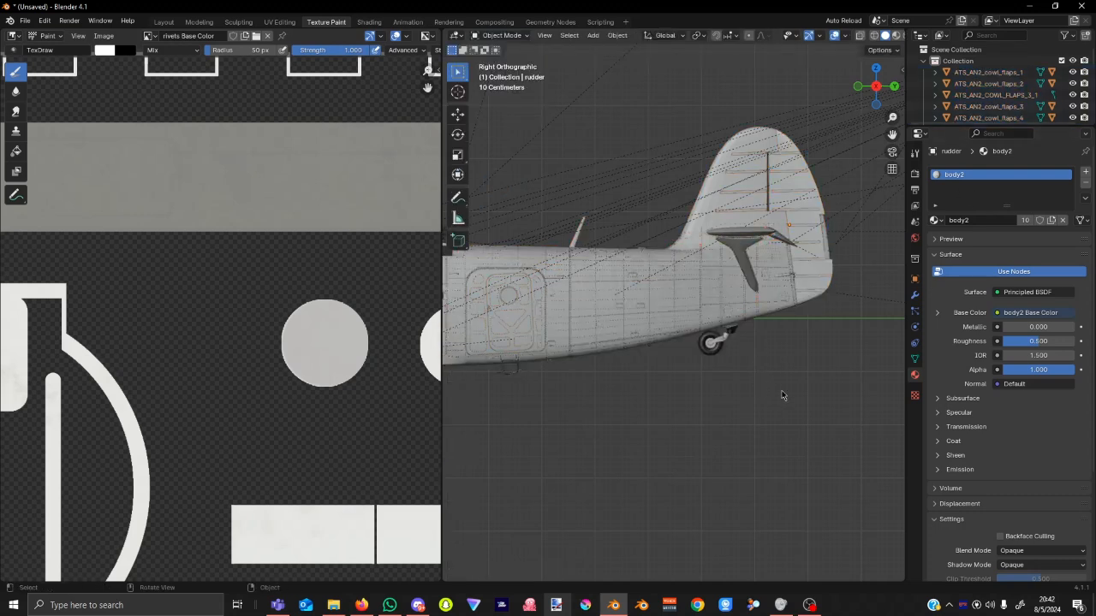
middle_click_drag(818, 412, 777, 227)
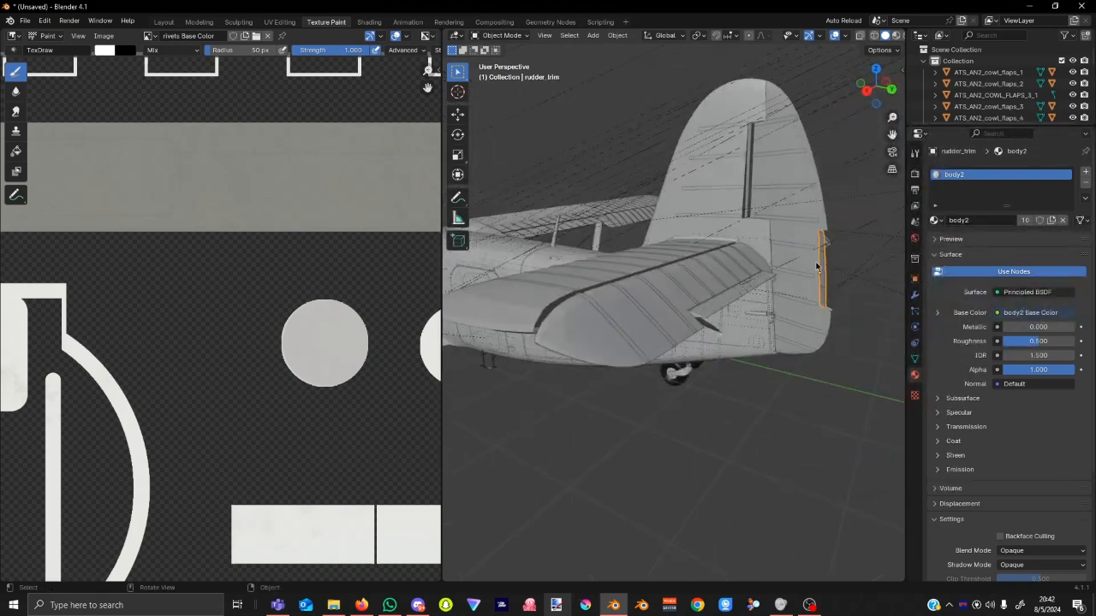
middle_click_drag(535, 318, 587, 341)
scroll(587, 343, "up", 5)
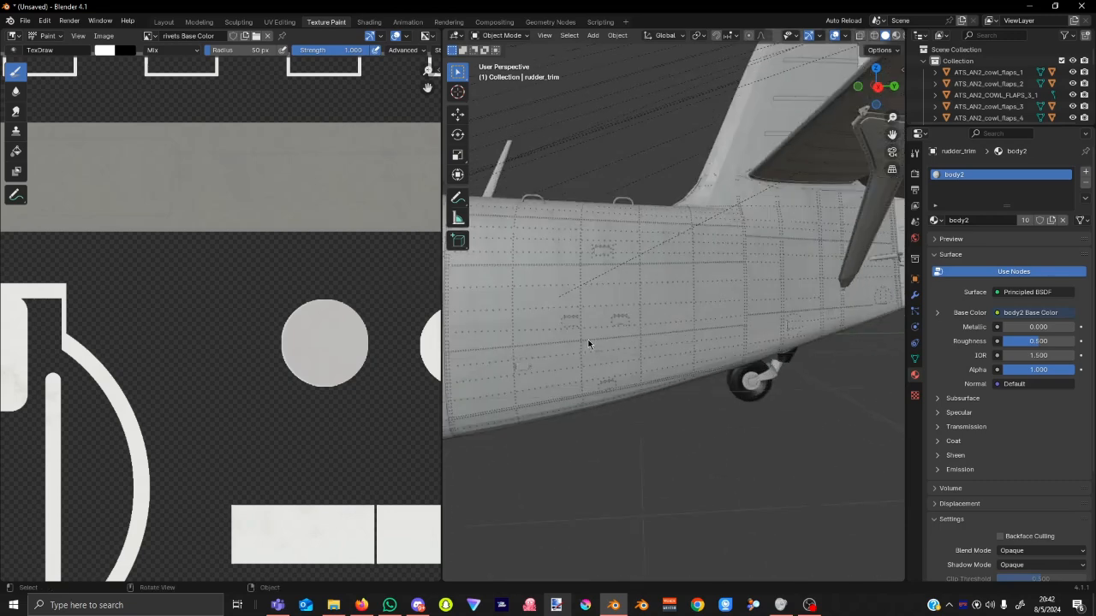
scroll(615, 340, "down", 3)
middle_click_drag(754, 380, 777, 399)
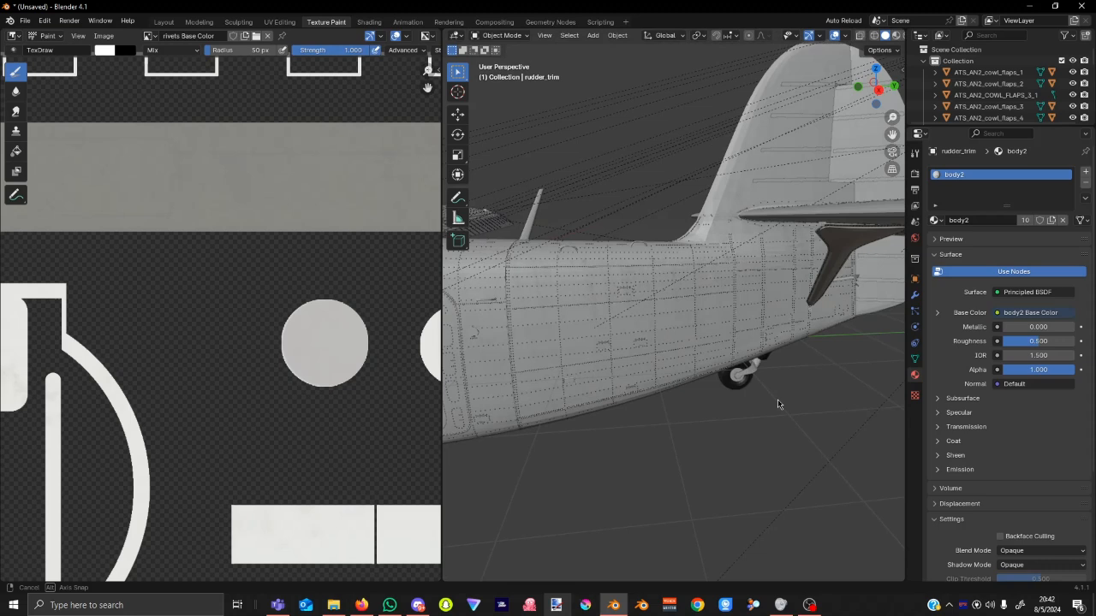
scroll(685, 409, "down", 4)
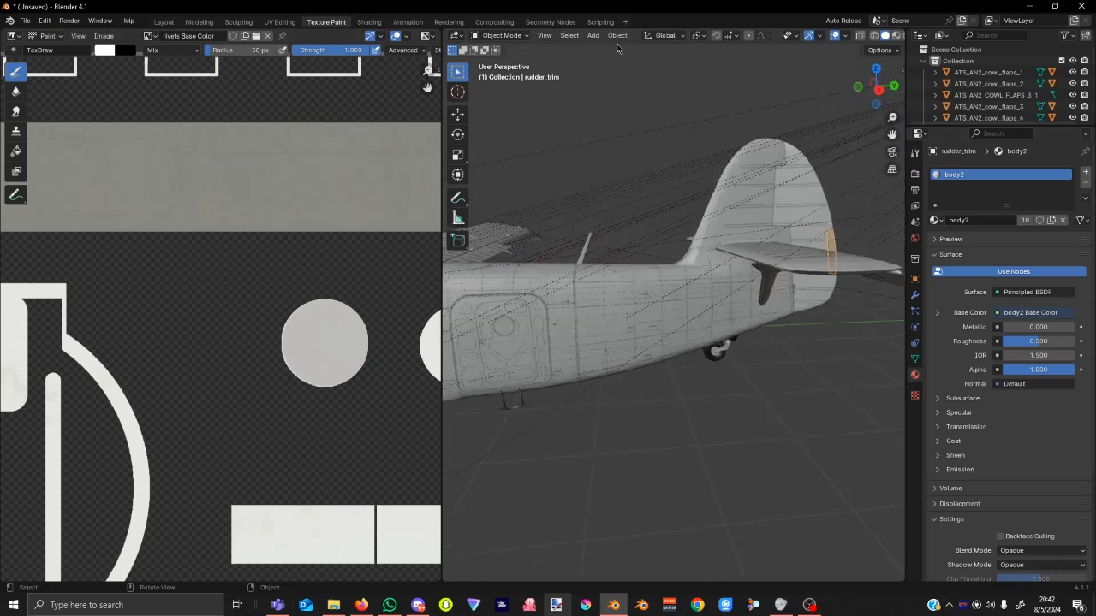
left_click(502, 35)
left_click(519, 113)
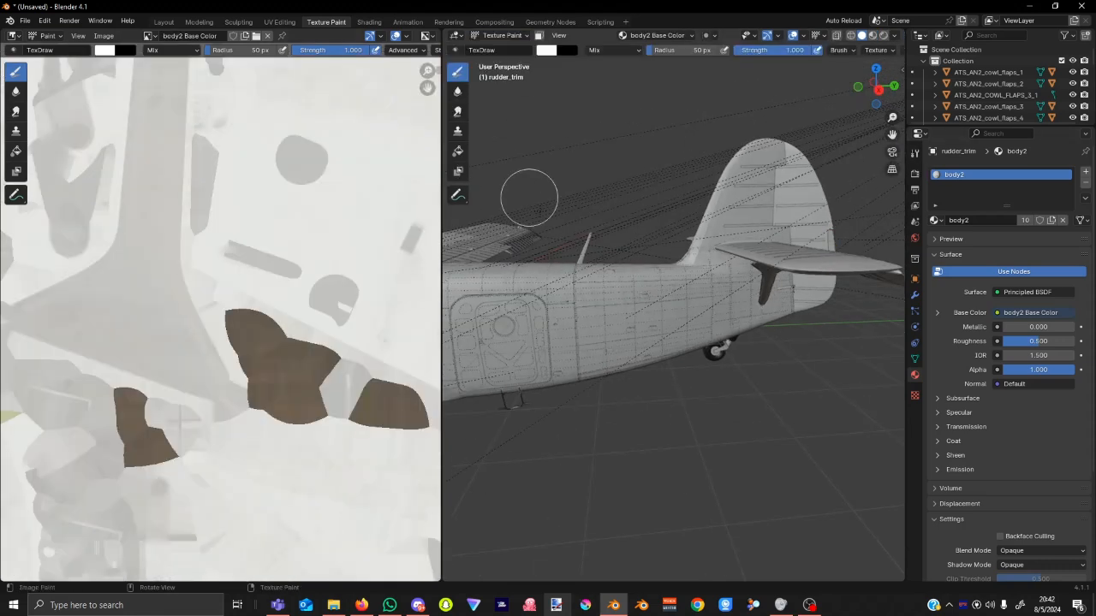
Show the Active Tool brush settings, then select body_rear in Object Mode.
scroll(659, 249, "up", 3)
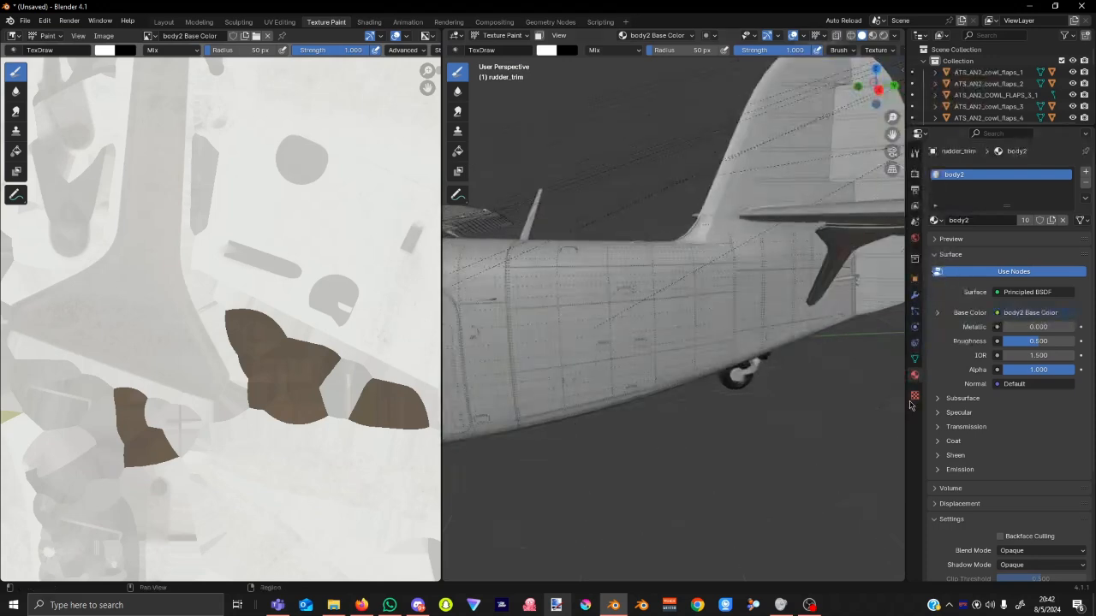
left_click(915, 153)
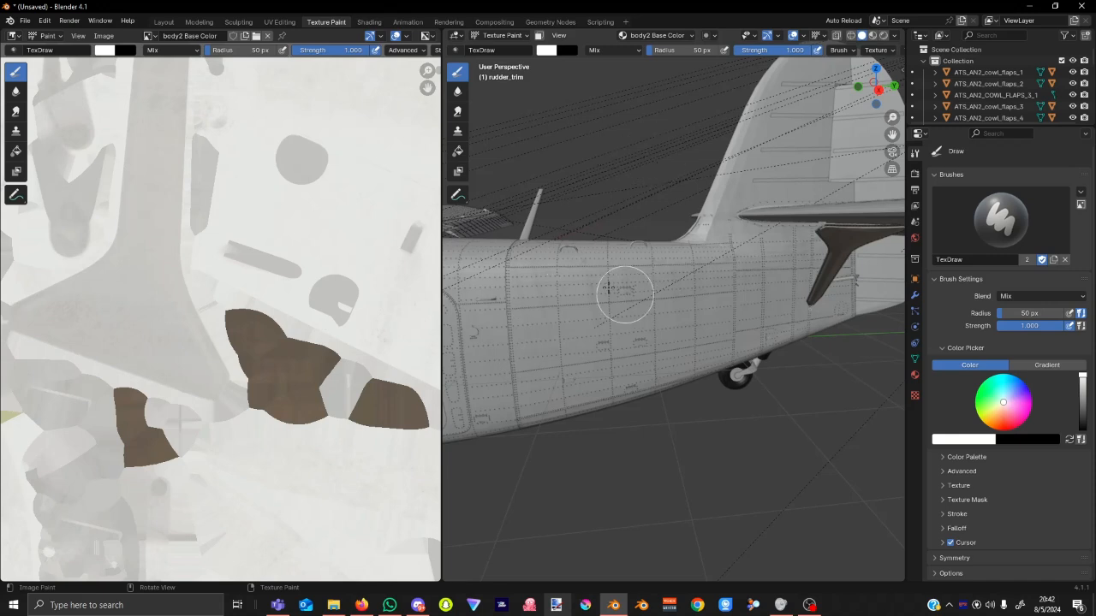
key("ctrl+Tab")
left_click(480, 259)
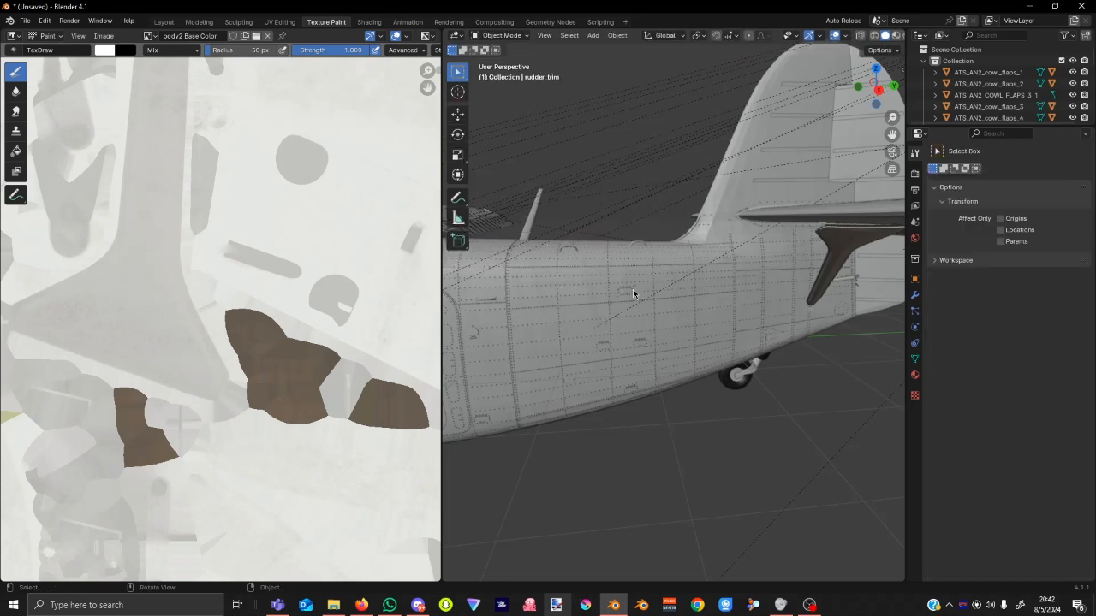
left_click(633, 291)
left_click(648, 289)
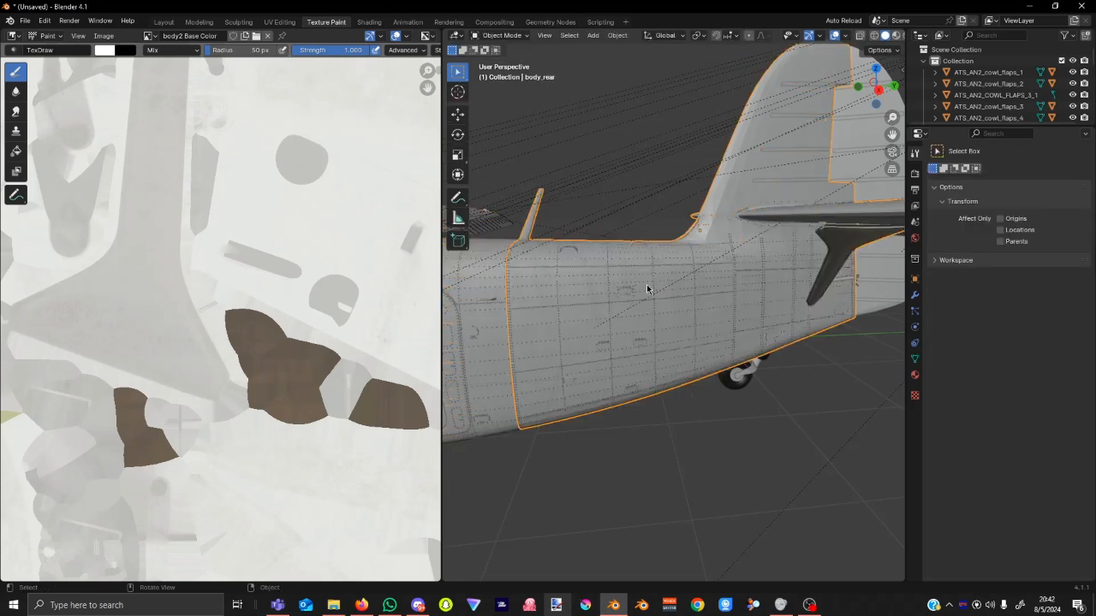
Switch body_rear into Texture Paint and paint a square patch on the rear fuselage side.
key("ctrl+Tab")
key("ctrl+Tab")
left_click(597, 86)
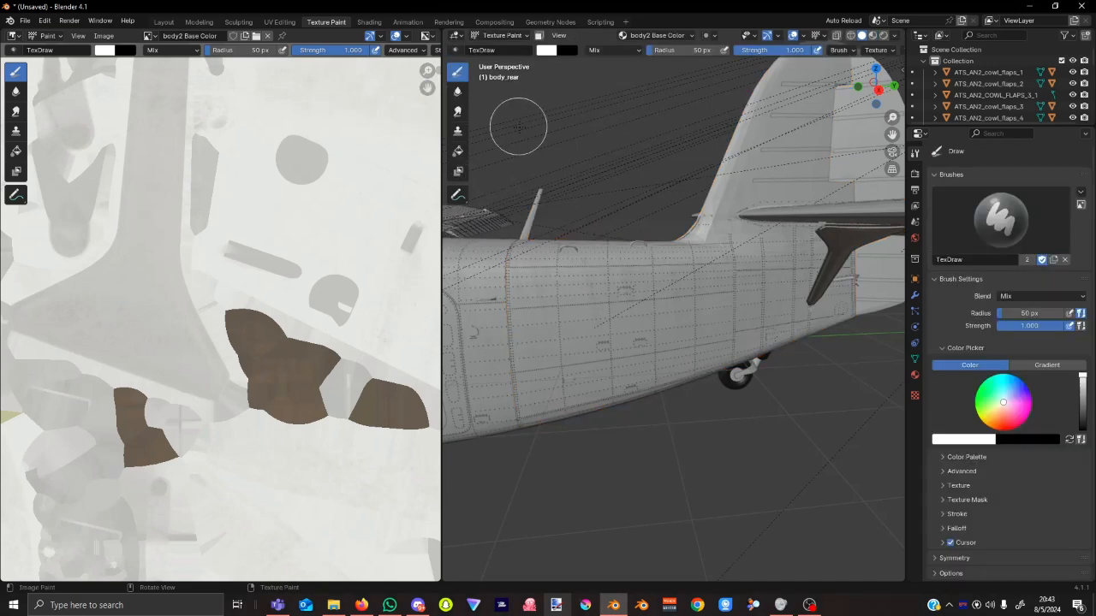
left_click(656, 306)
left_click_drag(656, 306, 657, 301)
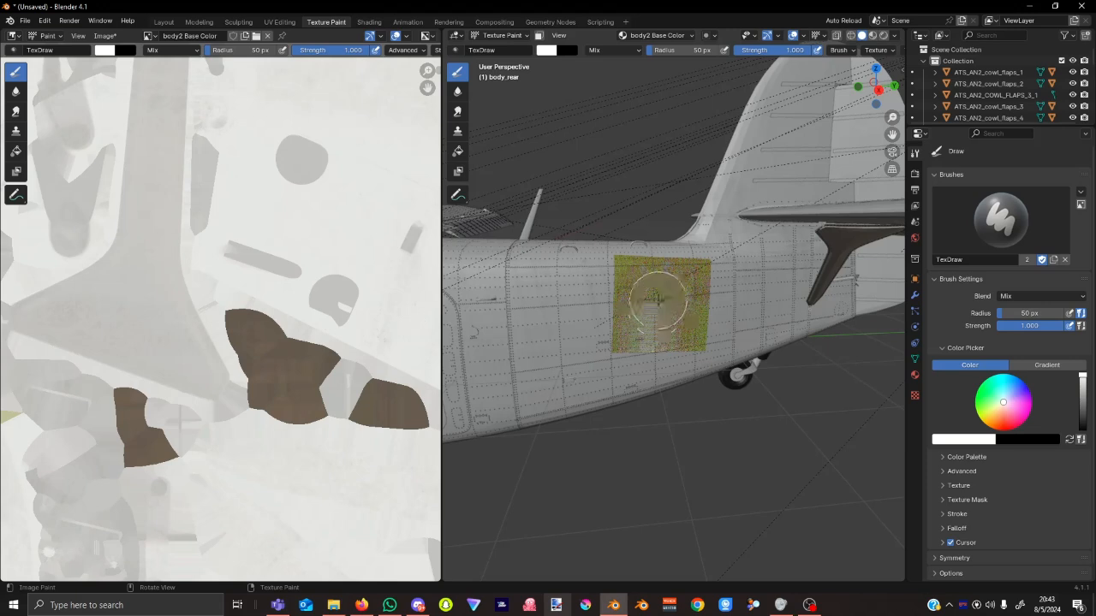
scroll(661, 298, "up", 5)
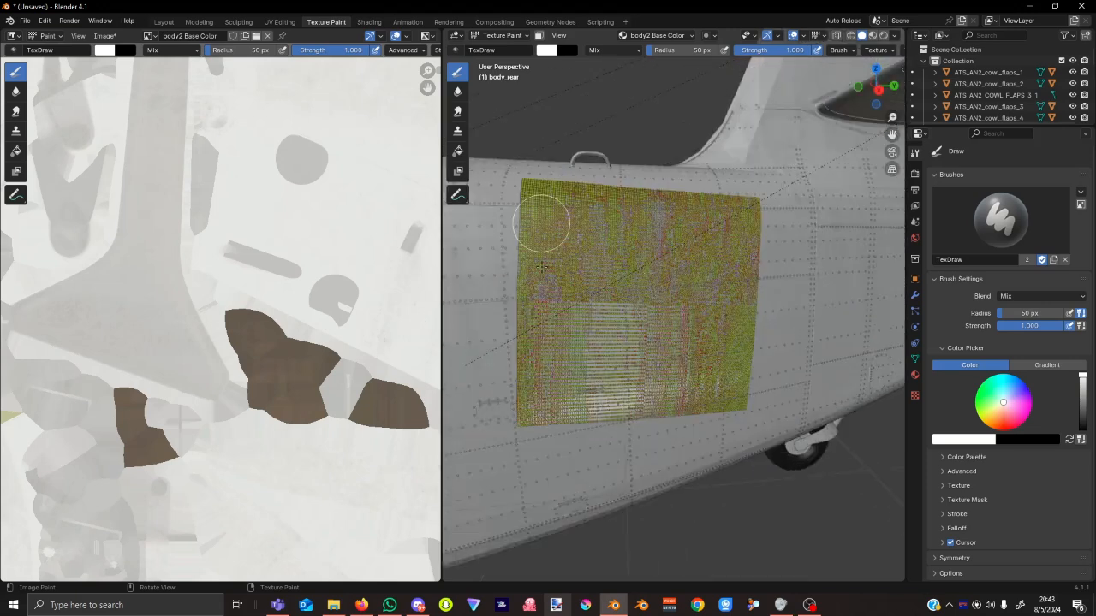
left_click(105, 36)
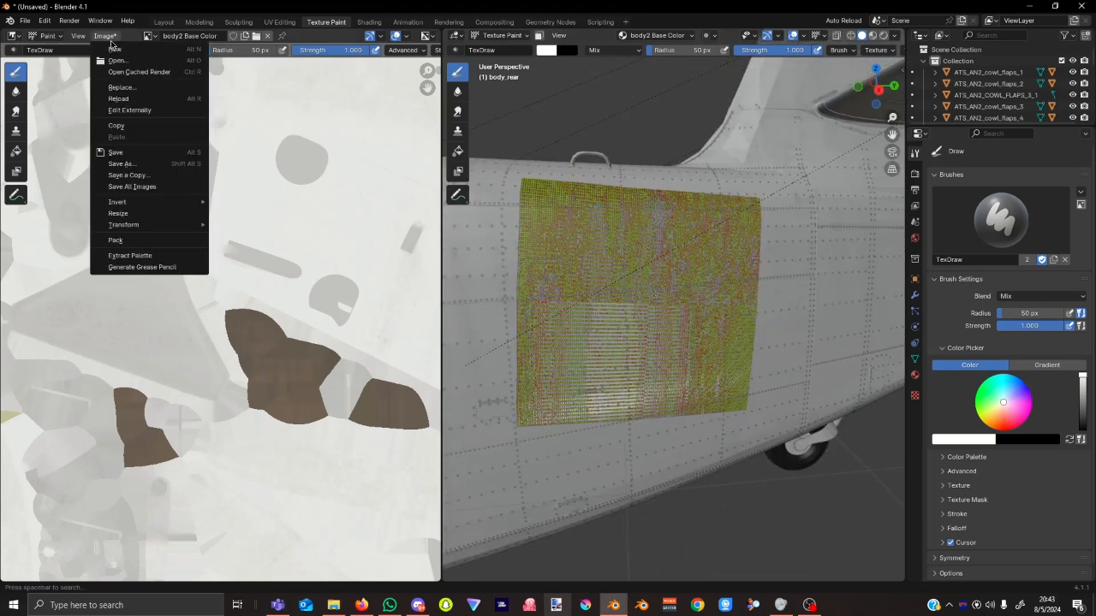
Begin Save As and create a new tut folder in Desktop\MSFS\Paint Kits\AN-2.
left_click(147, 165)
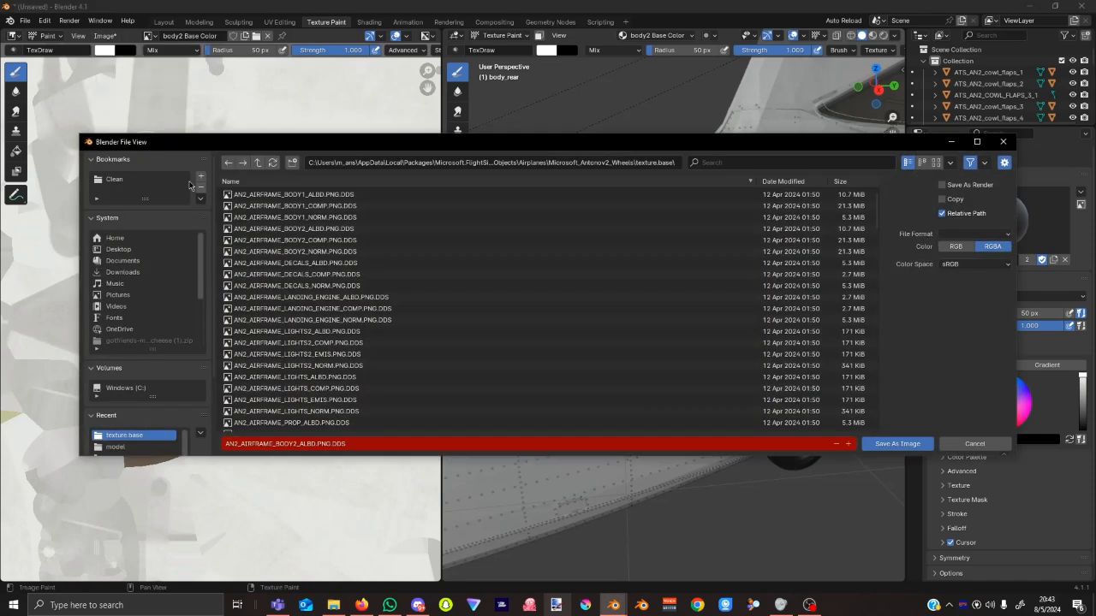
left_click(137, 249)
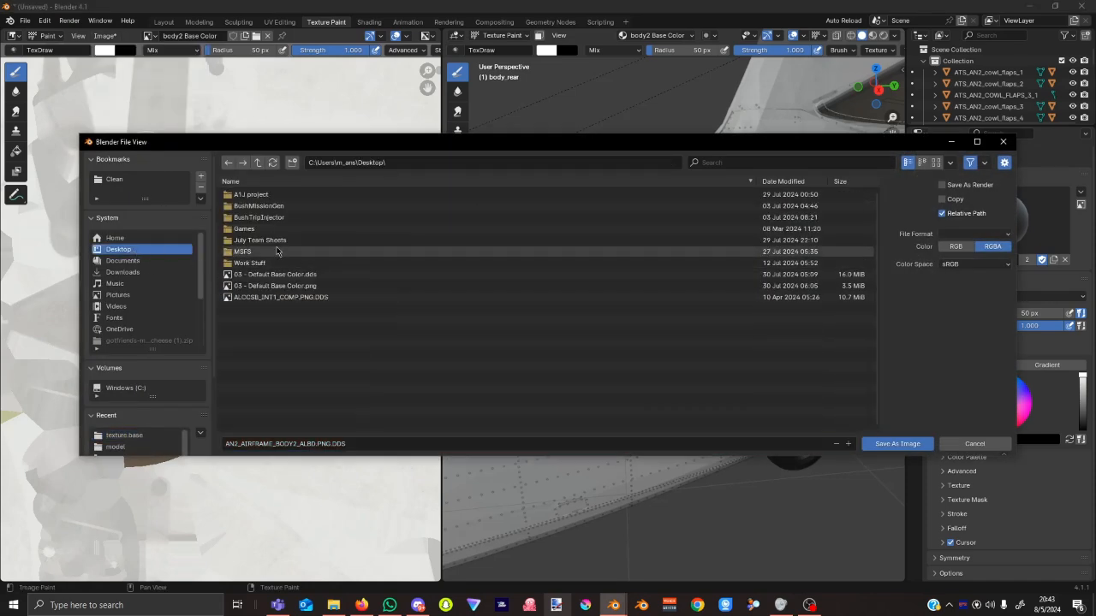
left_click(278, 251)
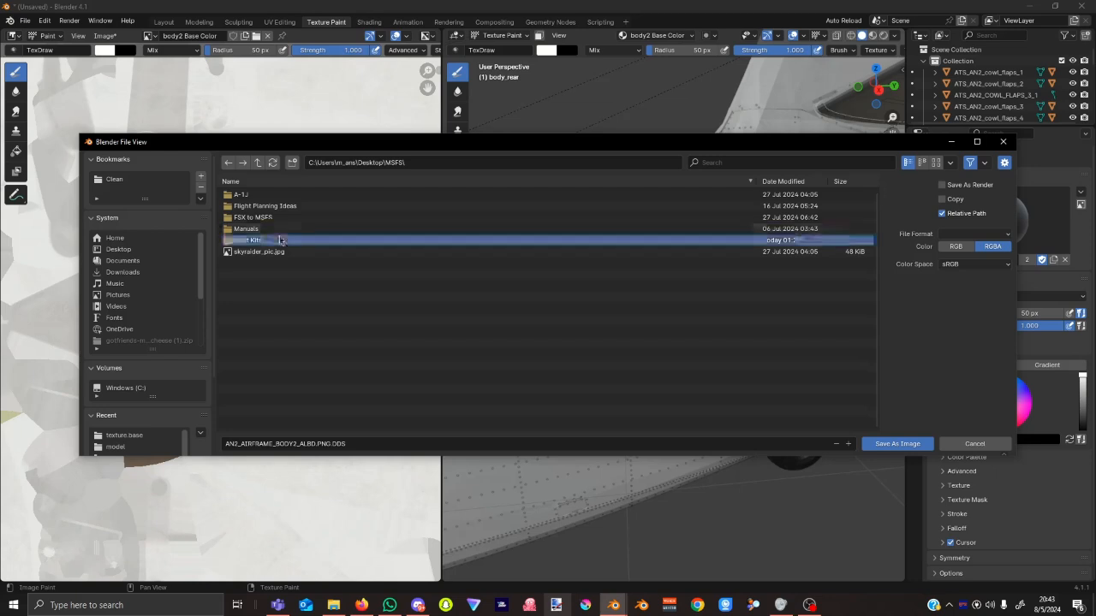
double_click(257, 240)
double_click(273, 197)
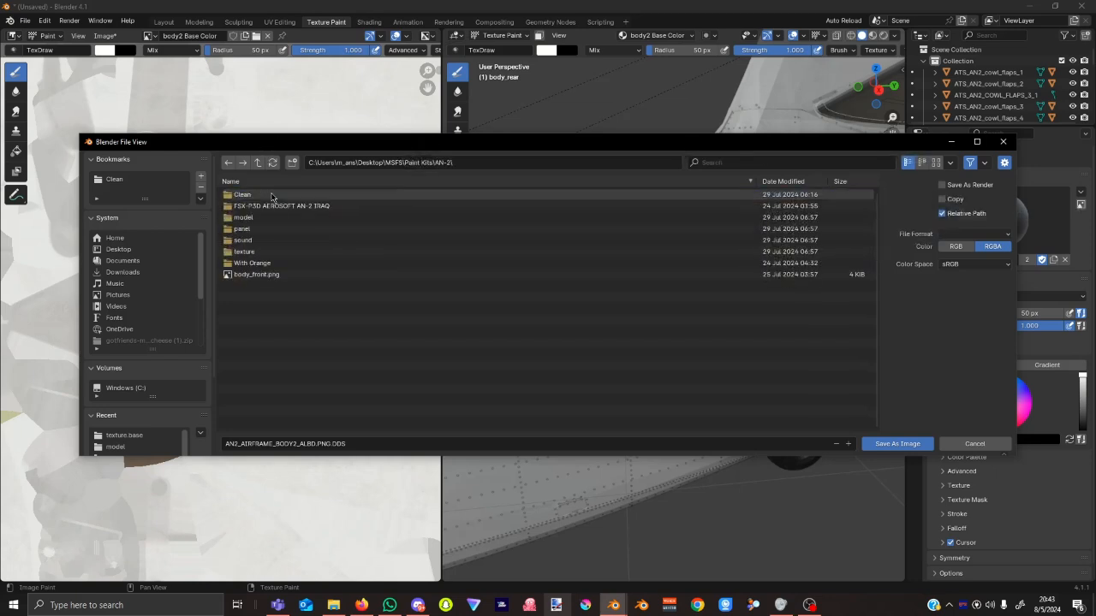
right_click(299, 279)
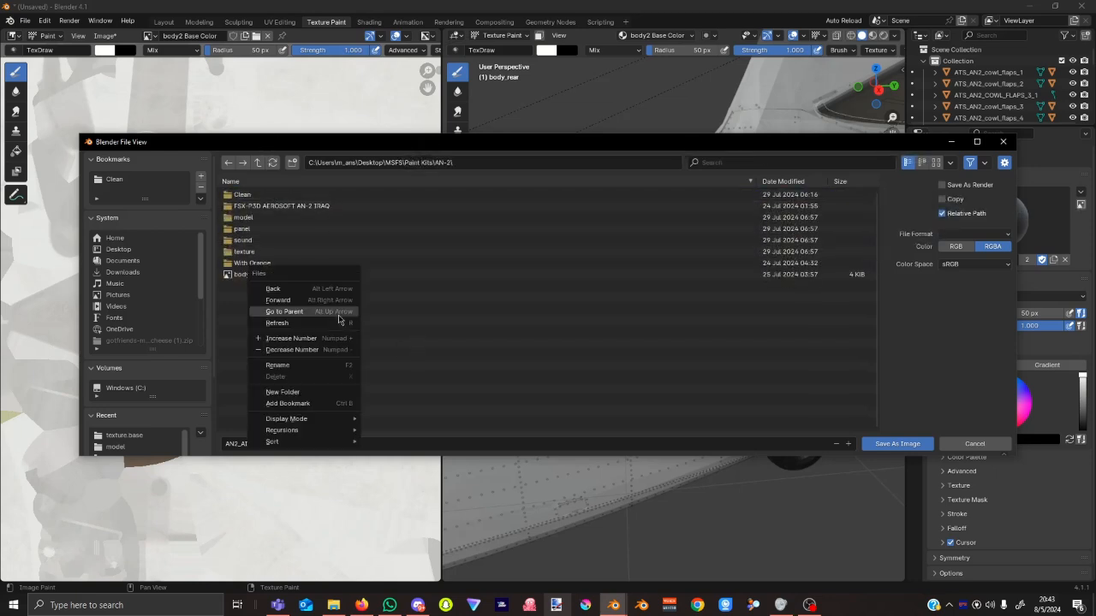
left_click(315, 391)
type("tut")
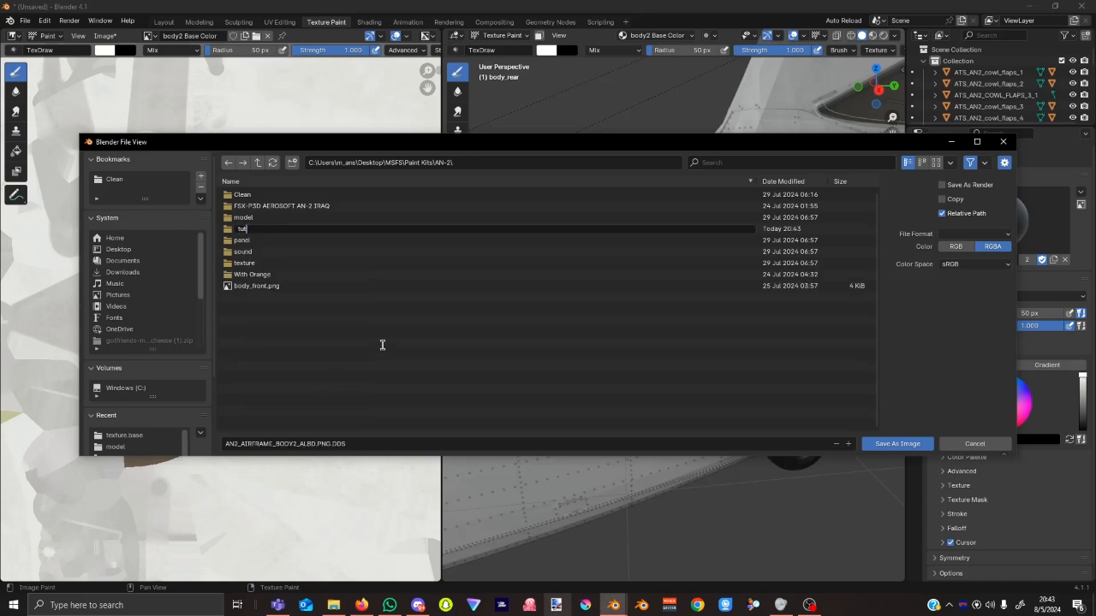
key("Return")
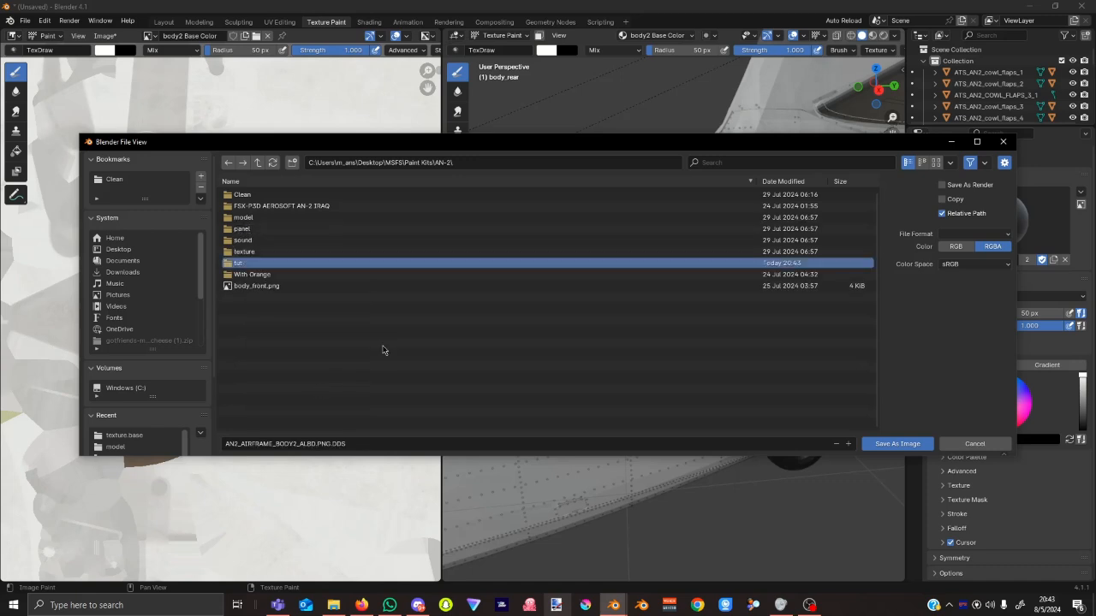
key("Return")
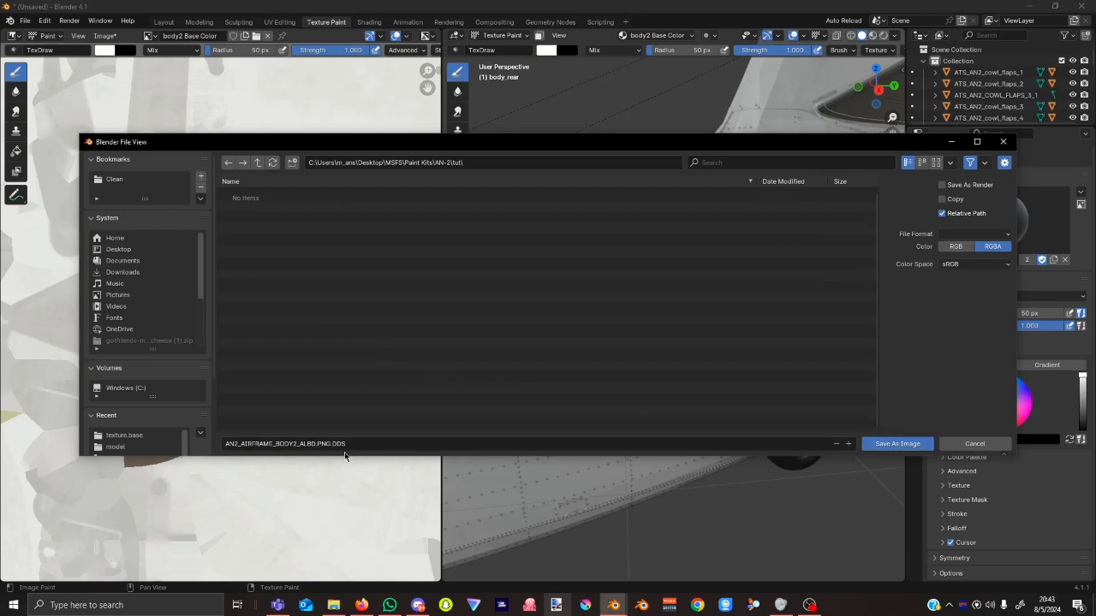
Set the file format to PNG, fix the name to AN2_AIRFRAME_BODY2_ALBD.png, and save.
left_click(949, 236)
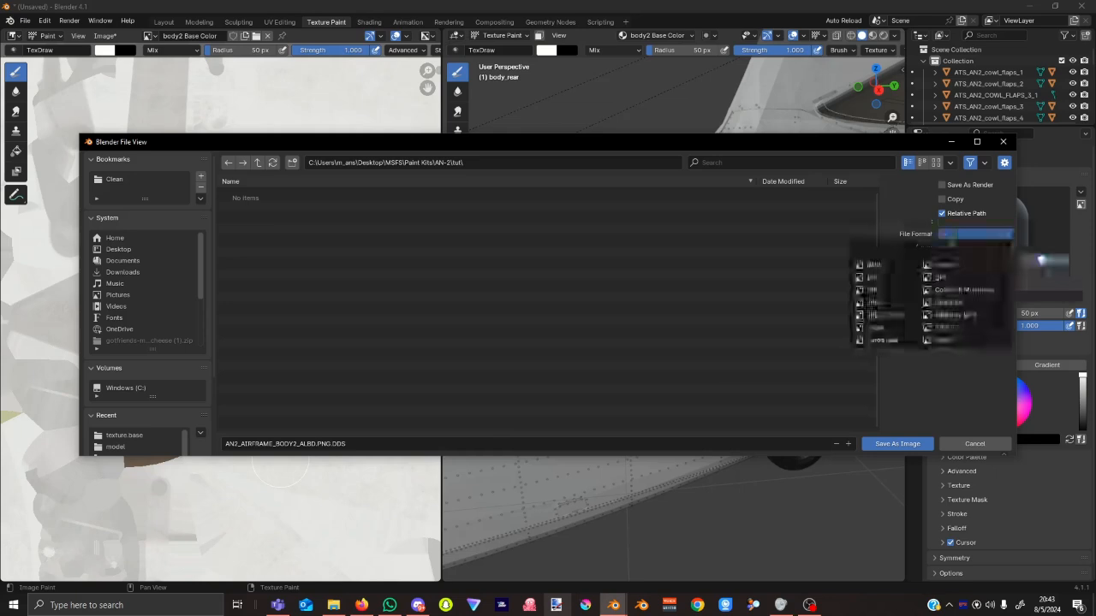
left_click(873, 291)
left_click(364, 443)
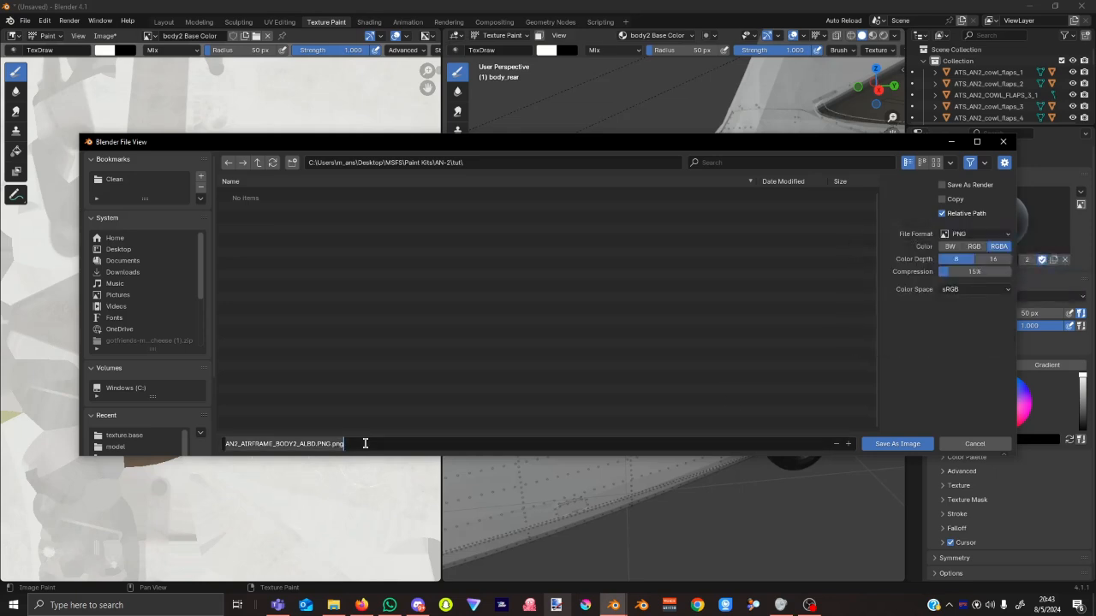
left_click(332, 444)
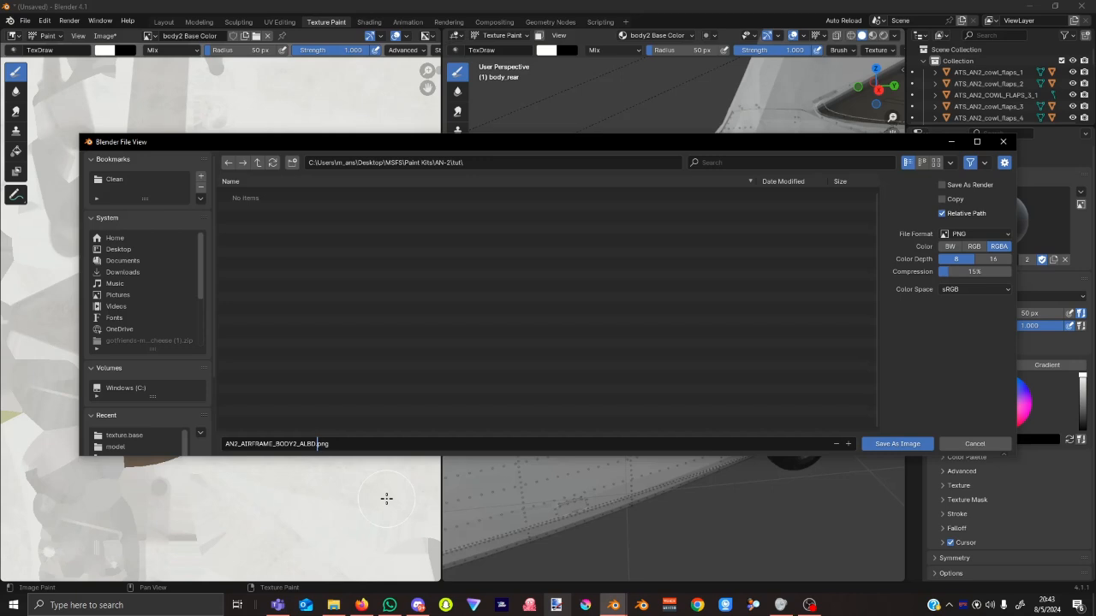
left_click(901, 445)
left_click(904, 445)
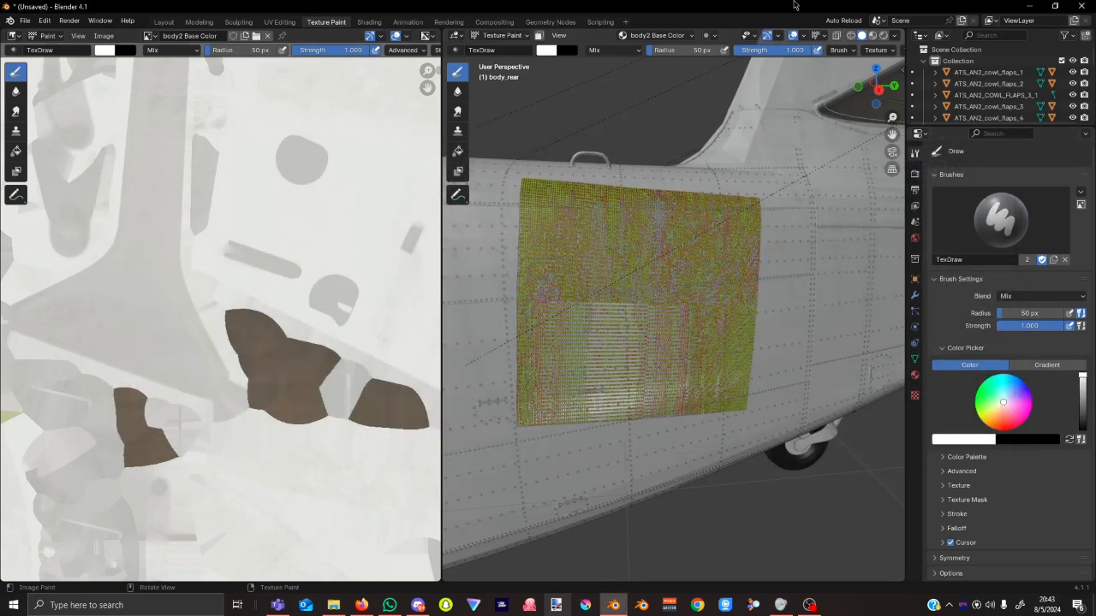
Reload the images from the Auto Reload menu, then glance at the Image menu.
left_click(838, 22)
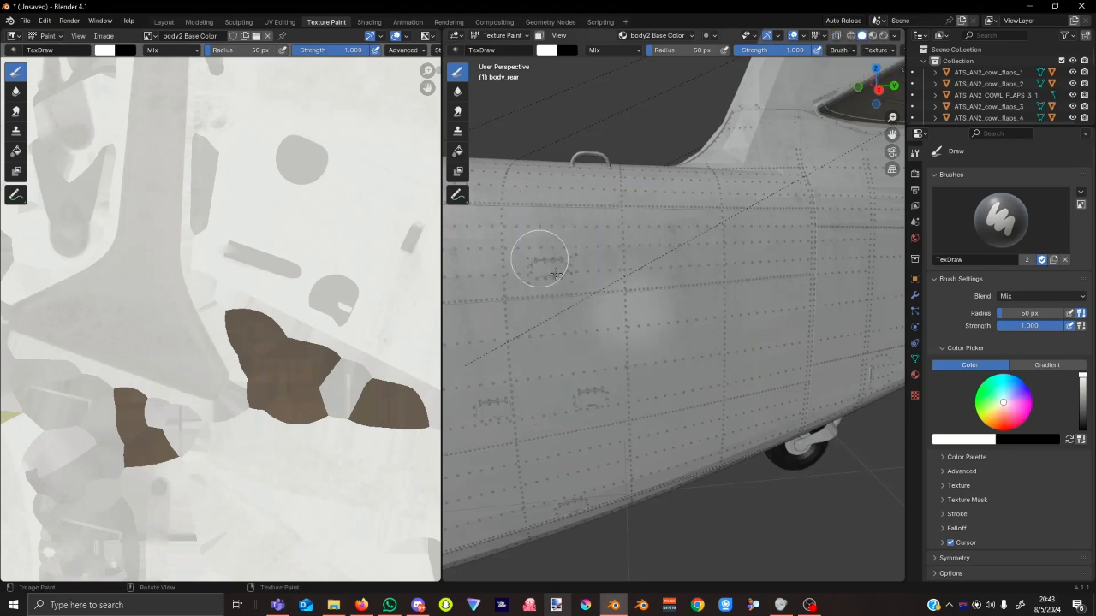
left_click(104, 35)
mouse_move(162, 203)
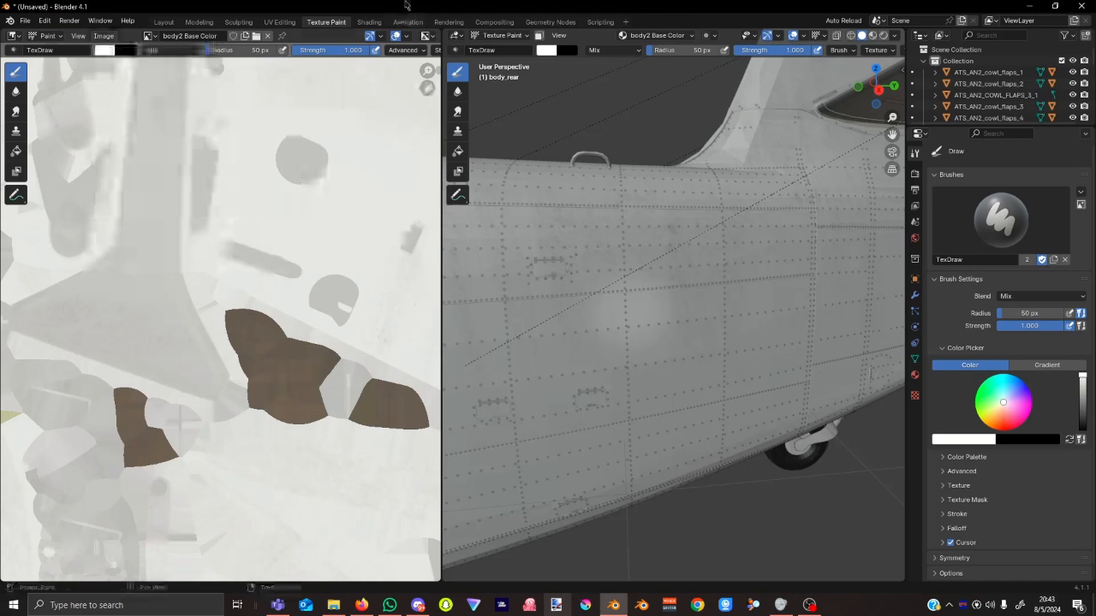
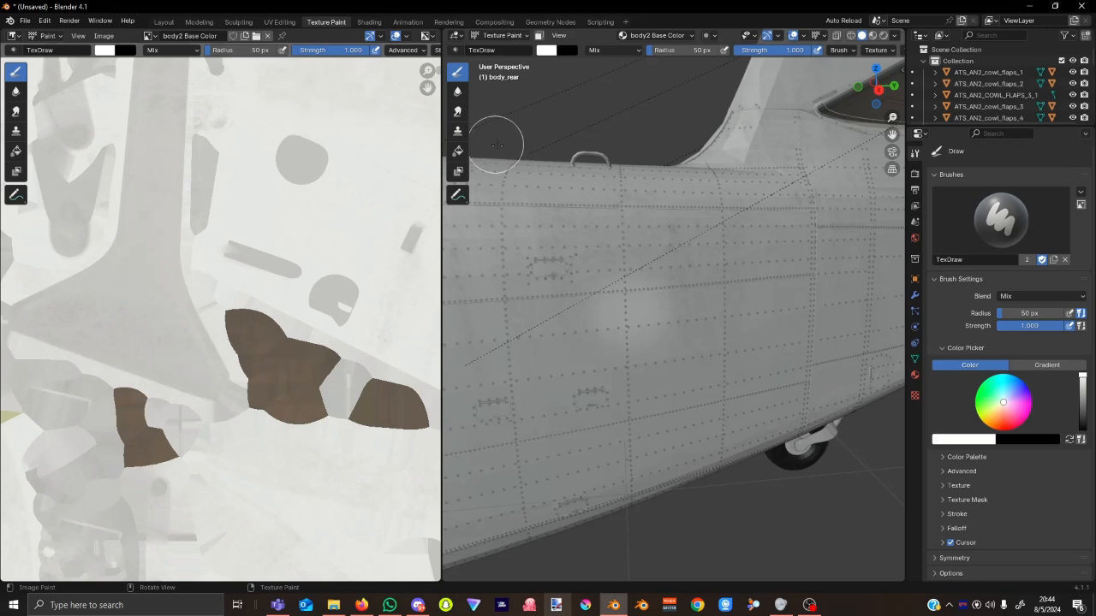
Reload the body2 Base Color image from disk with Image > Reload.
left_click(109, 38)
left_click(146, 39)
left_click(104, 35)
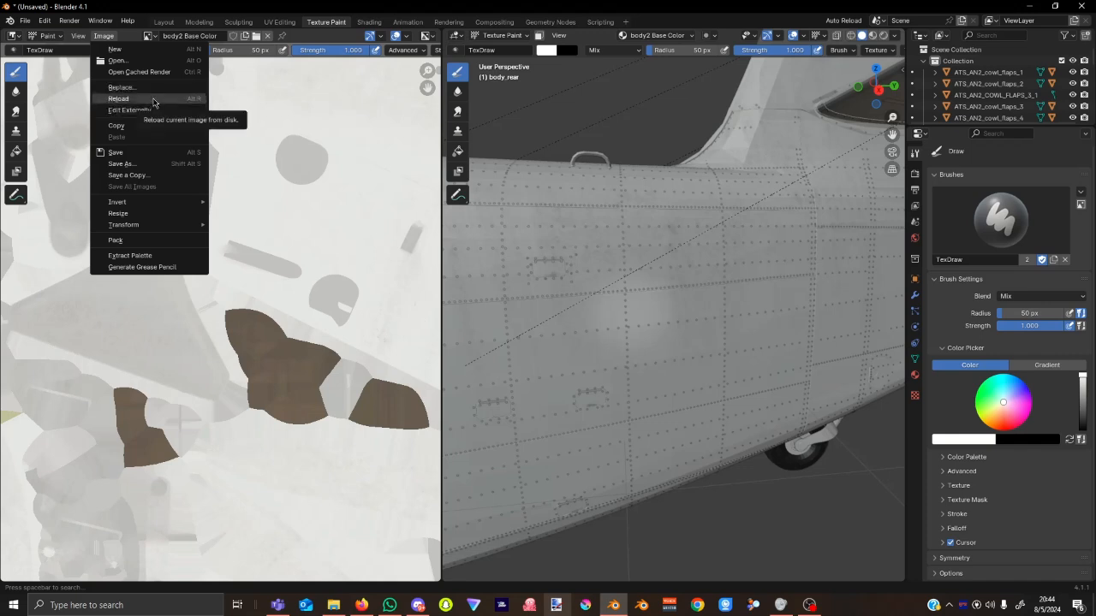
left_click(155, 99)
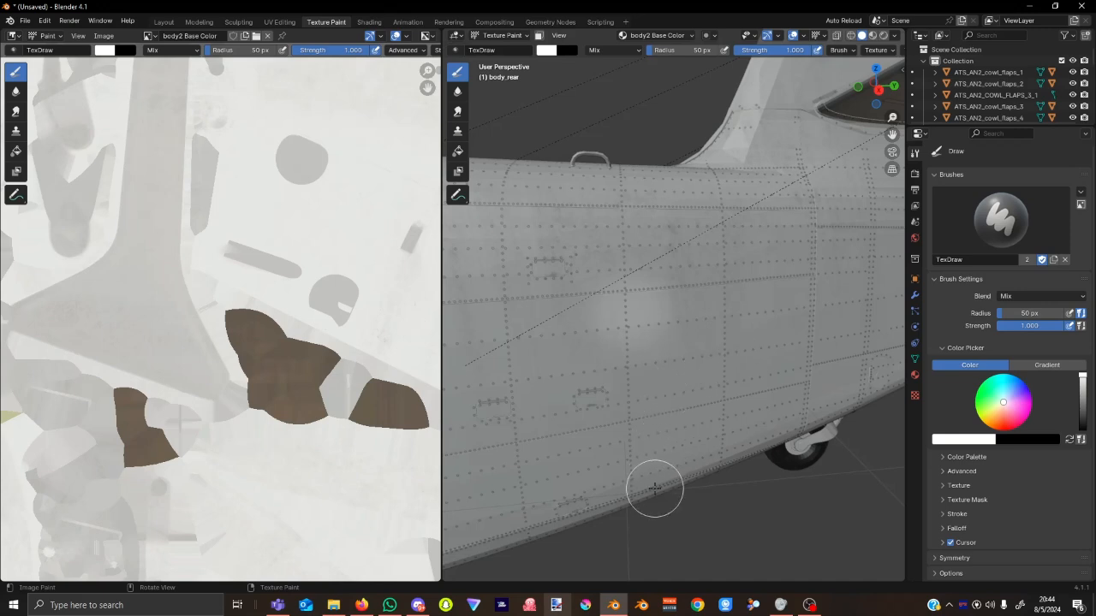
Display the body1 Base Color texture and save it over its existing file.
left_click(148, 36)
left_click(176, 54)
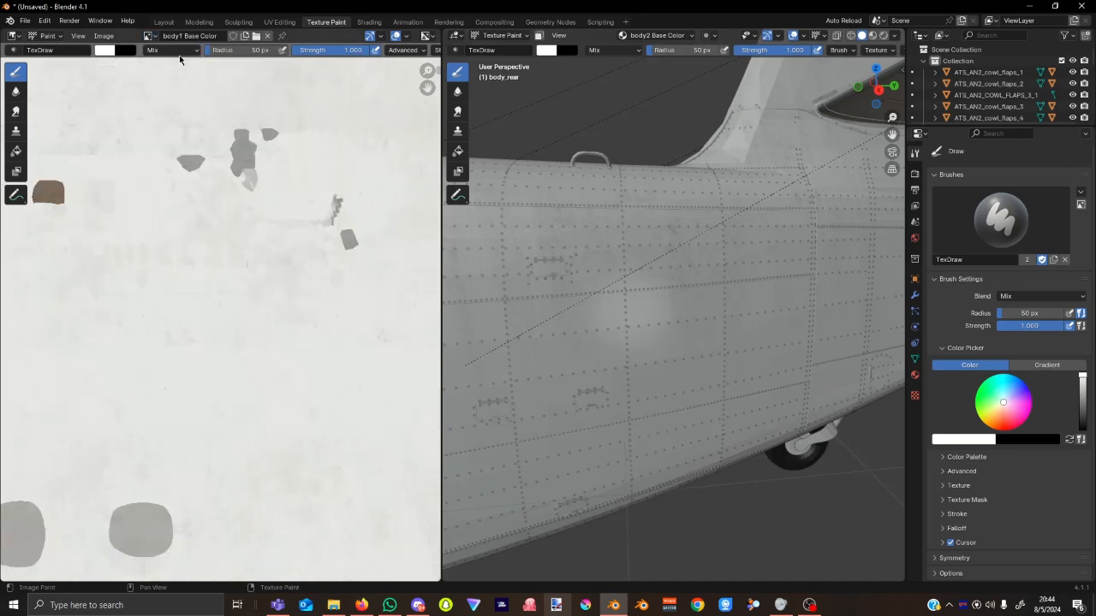
left_click(103, 35)
left_click(145, 152)
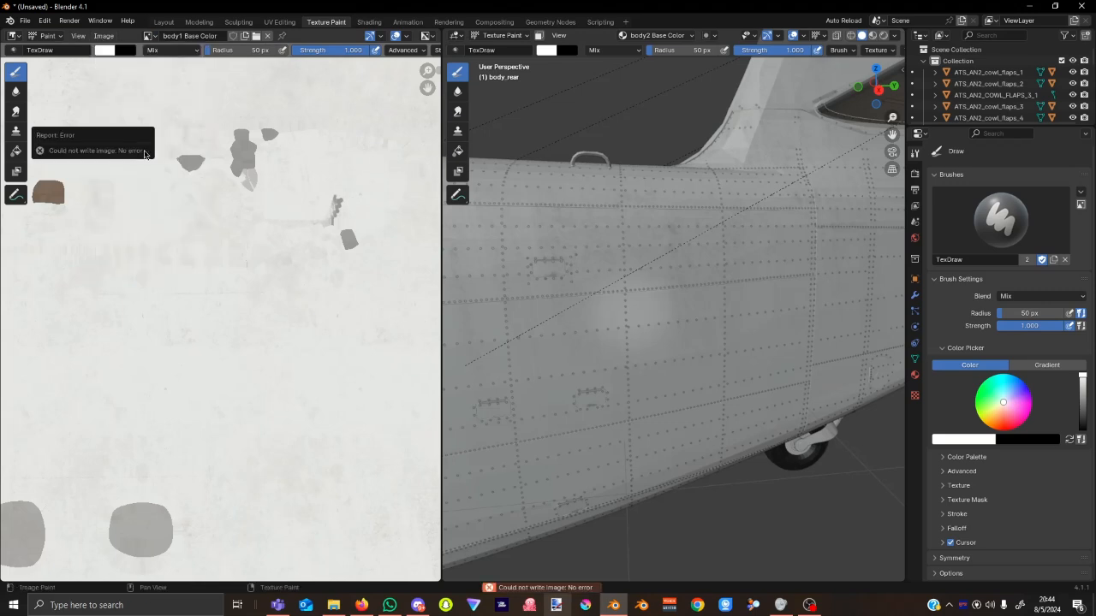
Save body1 Base Color as AN2_AIRFRAME_BODY1_ALBD.png in PNG format into the tut folder.
left_click(105, 36)
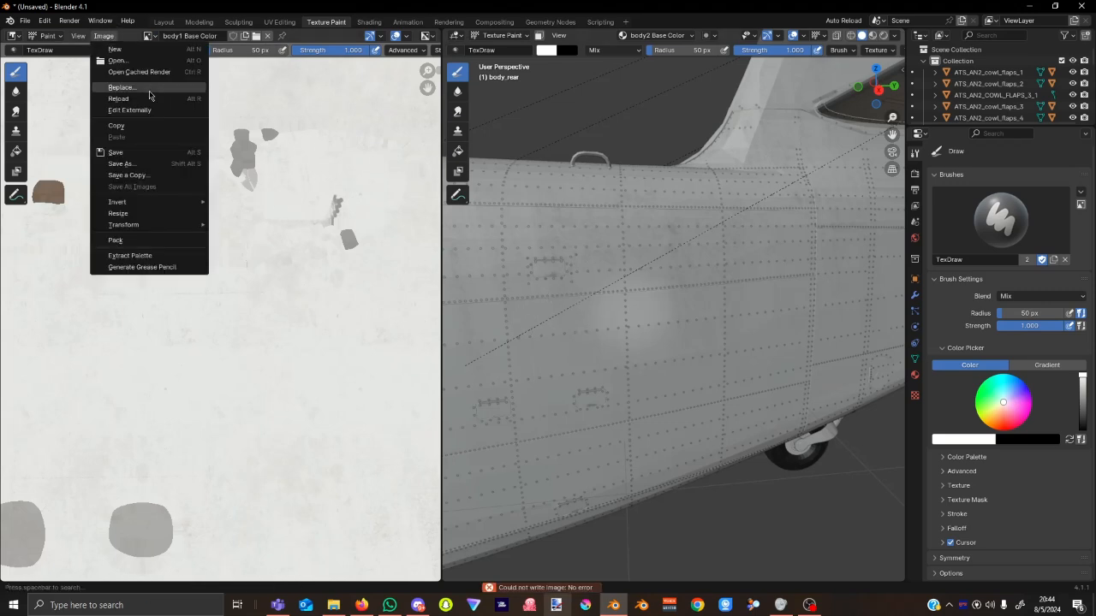
left_click(137, 164)
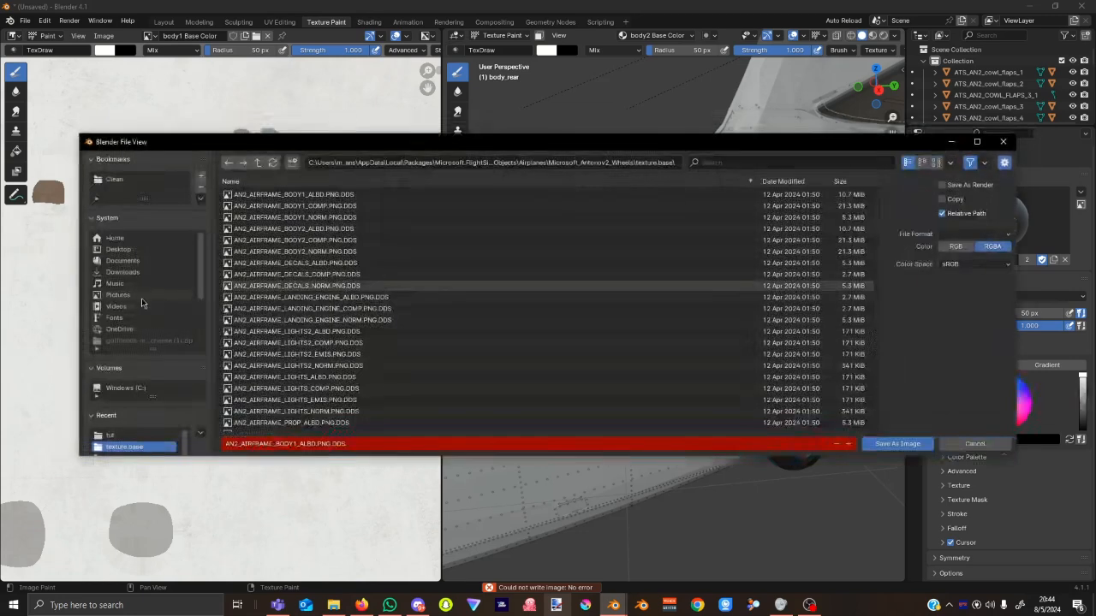
scroll(141, 303, "down", 5)
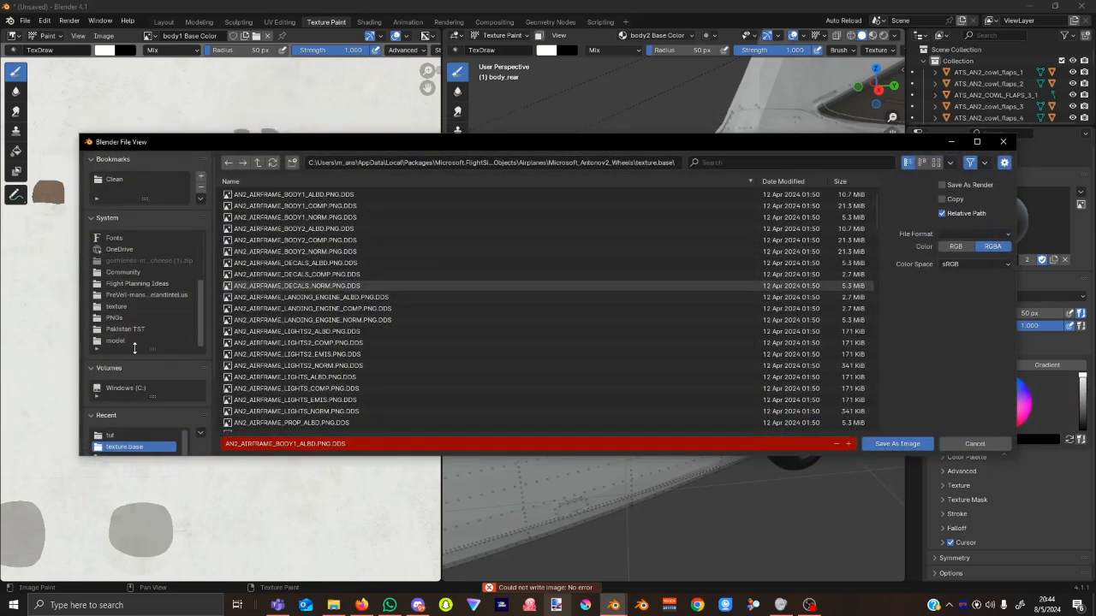
scroll(141, 351, "down", 2)
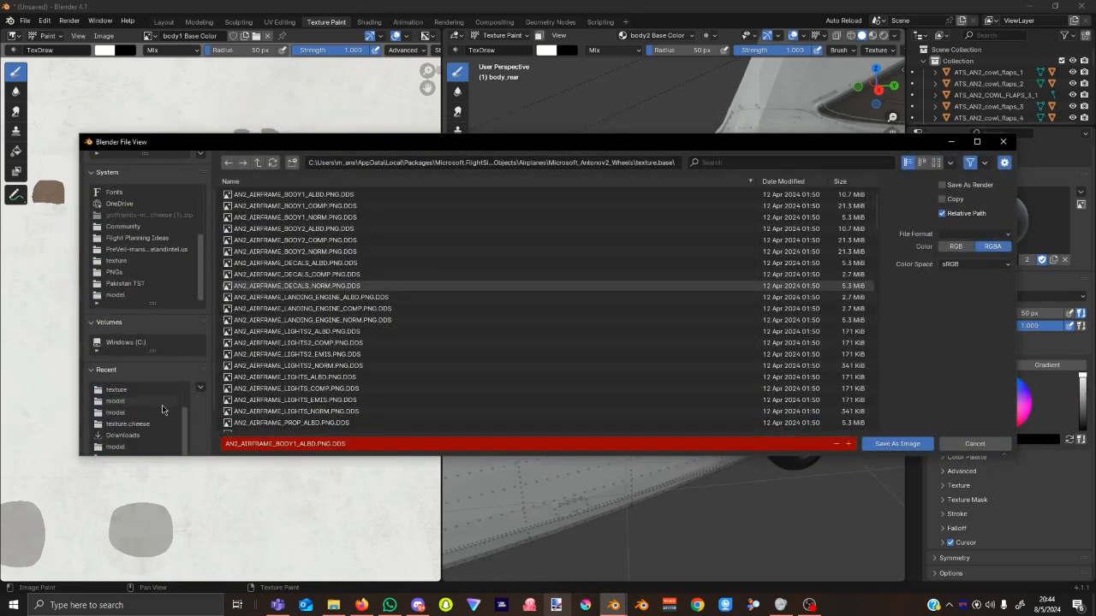
left_click(148, 392)
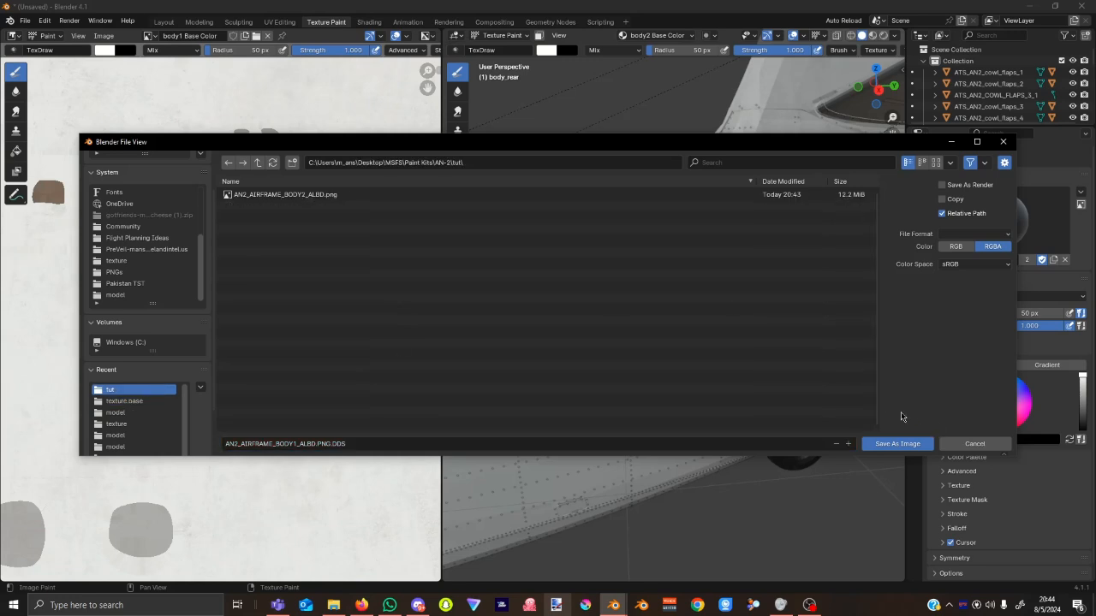
left_click(984, 235)
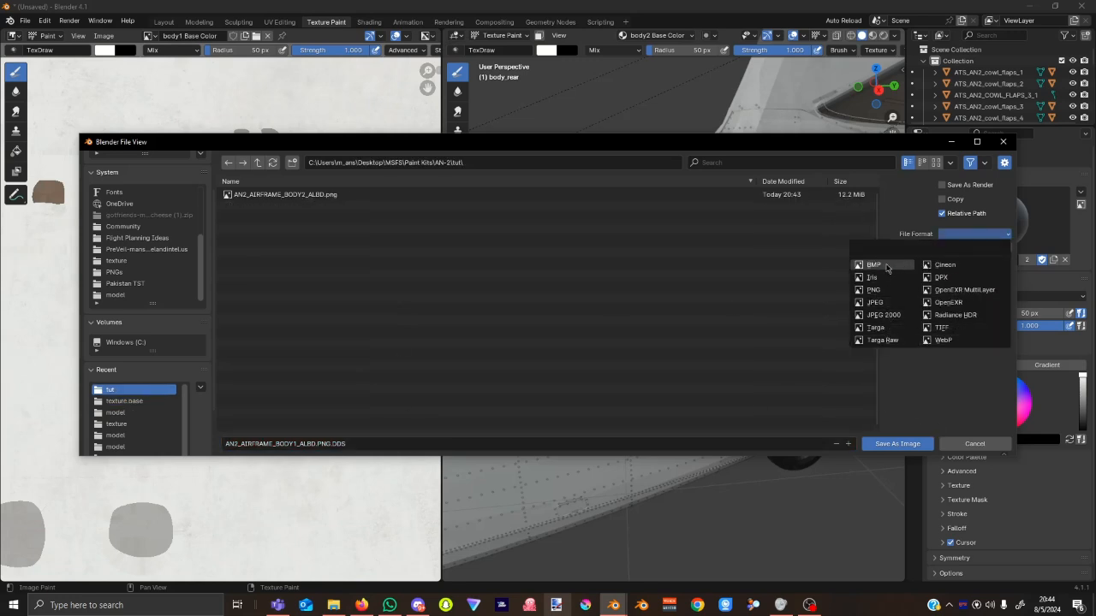
left_click(885, 291)
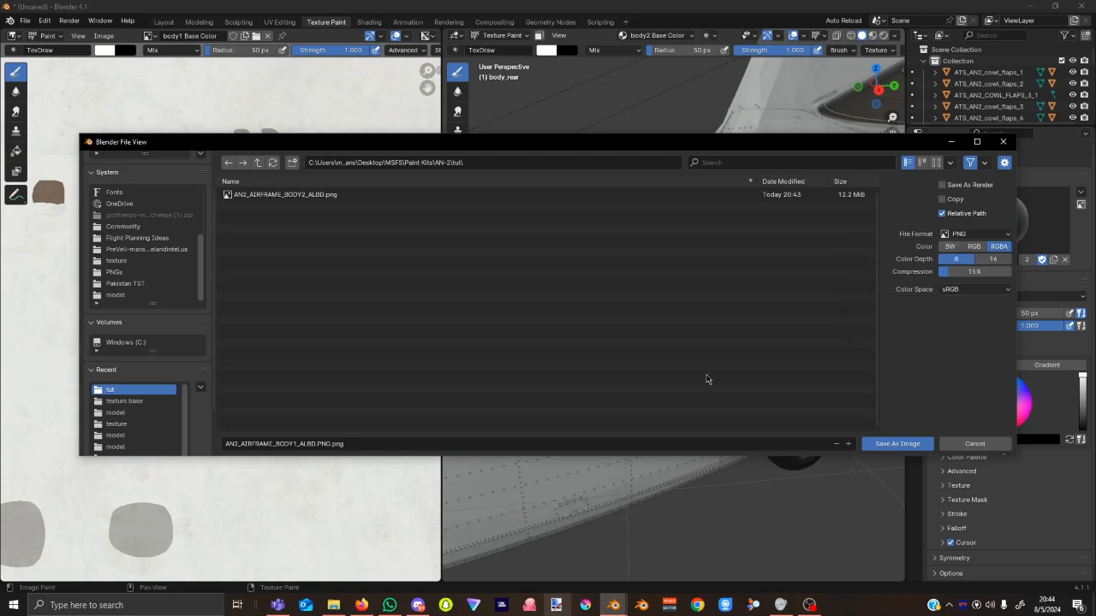
left_click(339, 443)
left_click(336, 443)
left_click(897, 443)
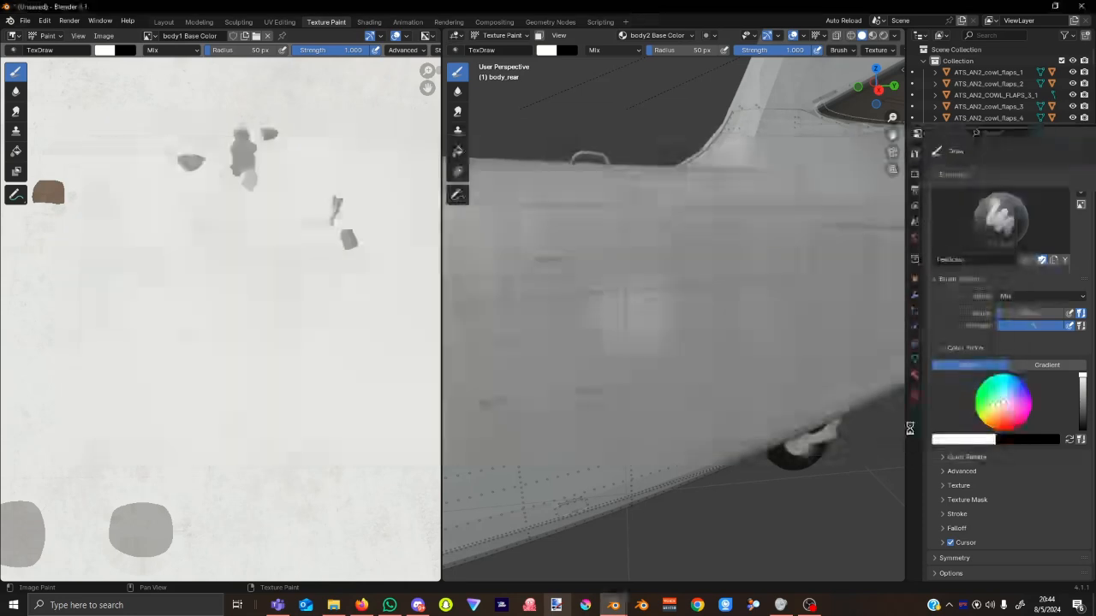
Display the decals Base Color texture in the Image Editor.
left_click(149, 36)
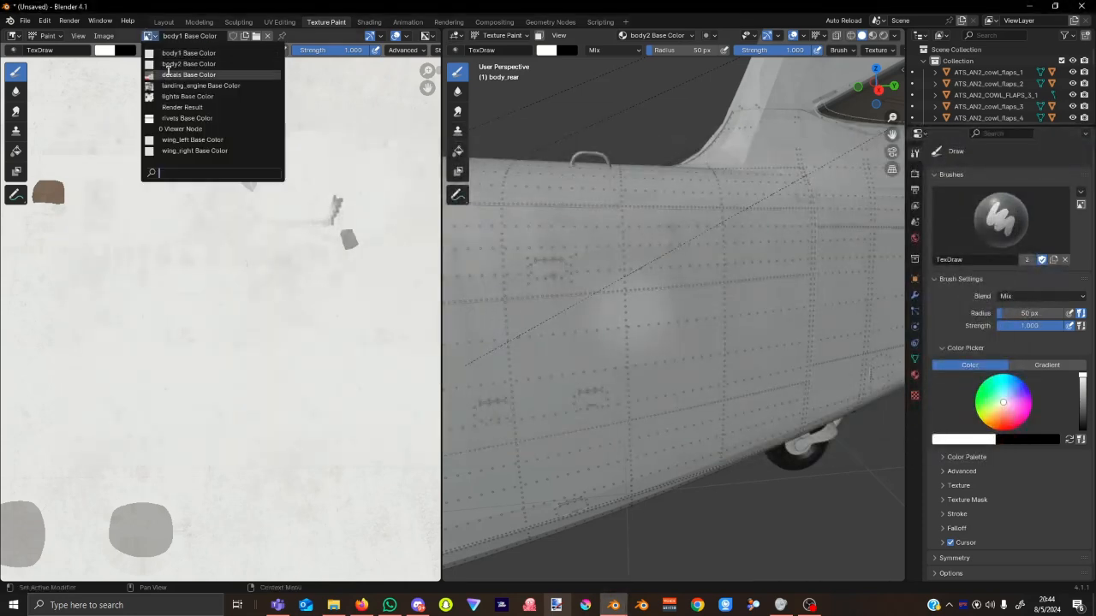
left_click(175, 75)
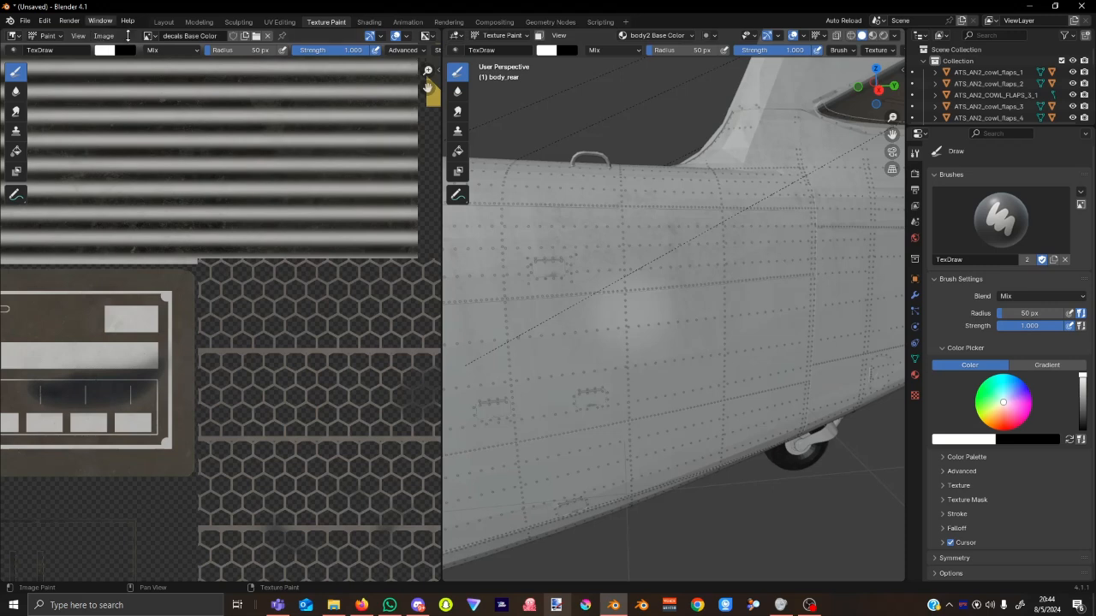
left_click(104, 36)
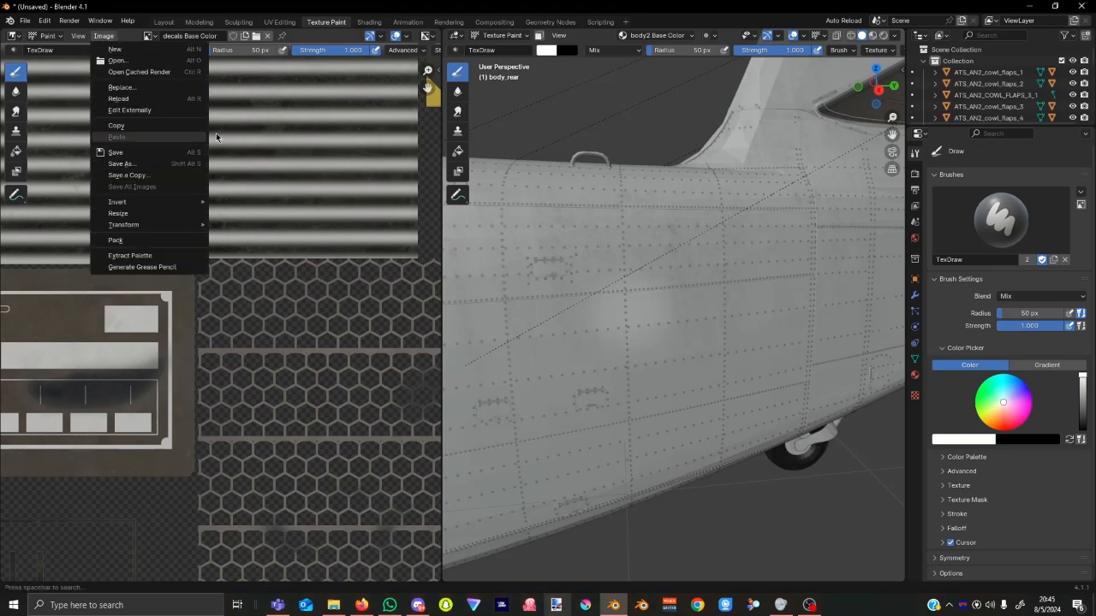
left_click(237, 193)
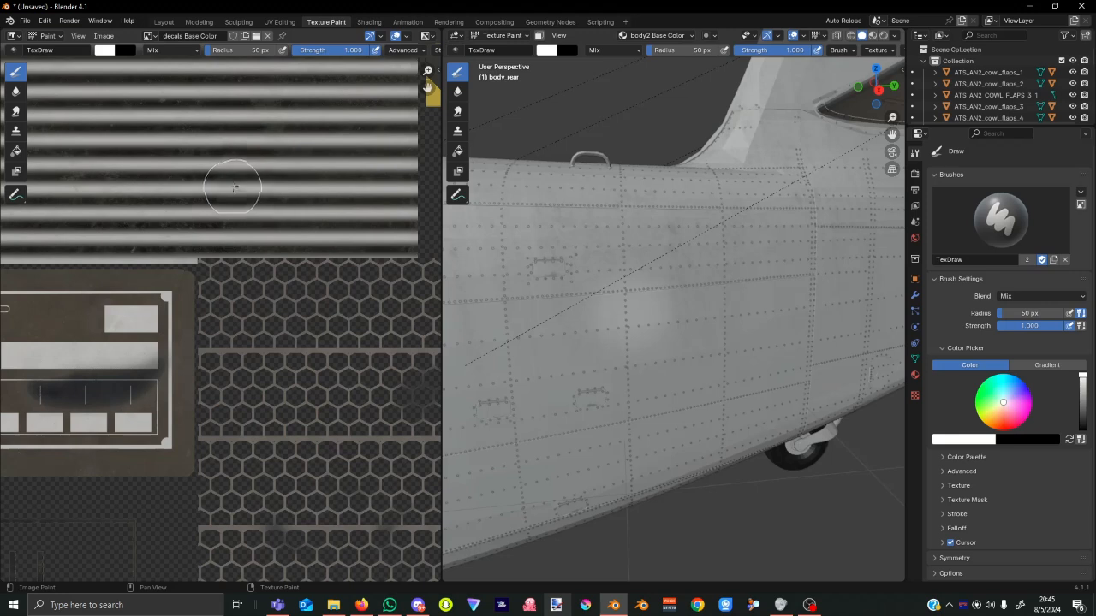
Save it as PNG named AN2_AIRFRAME_DECALS_ALBD.PNG into the recent tut folder.
key("shift+alt+s")
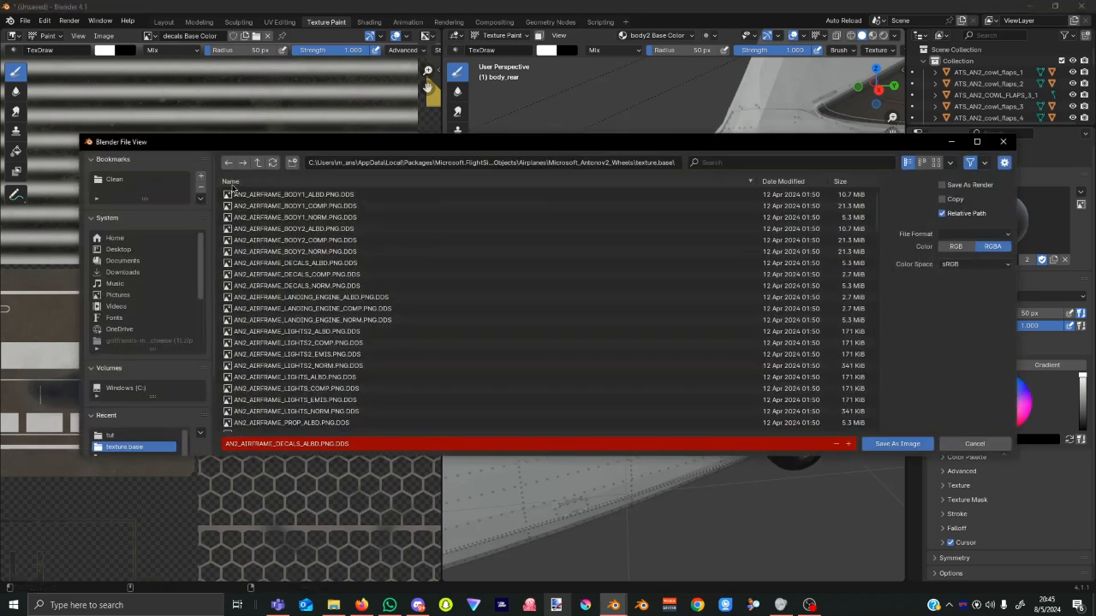
left_click(110, 437)
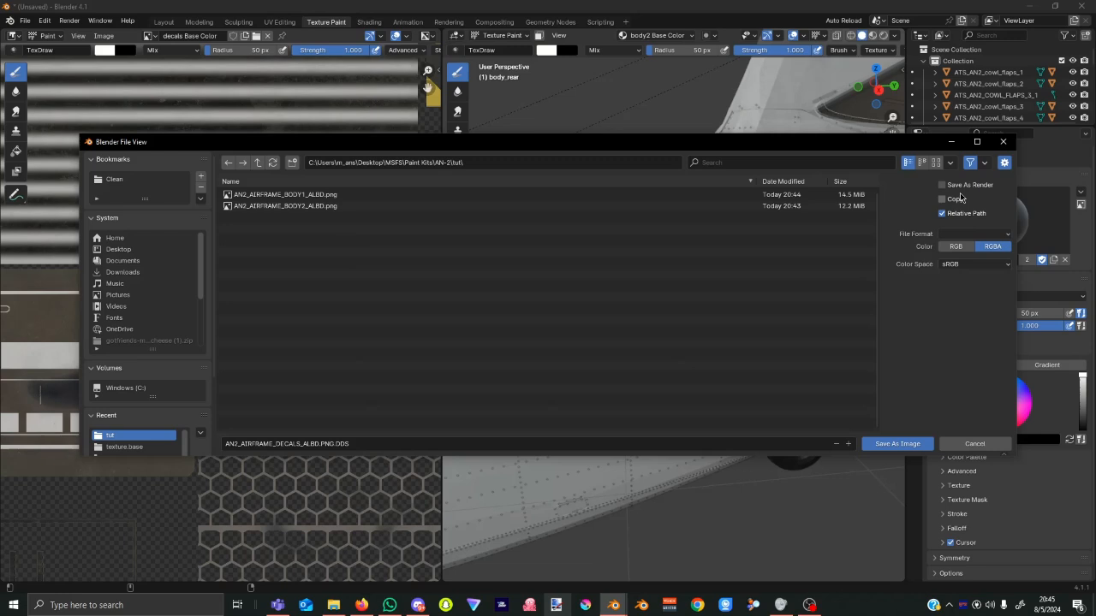
left_click(972, 234)
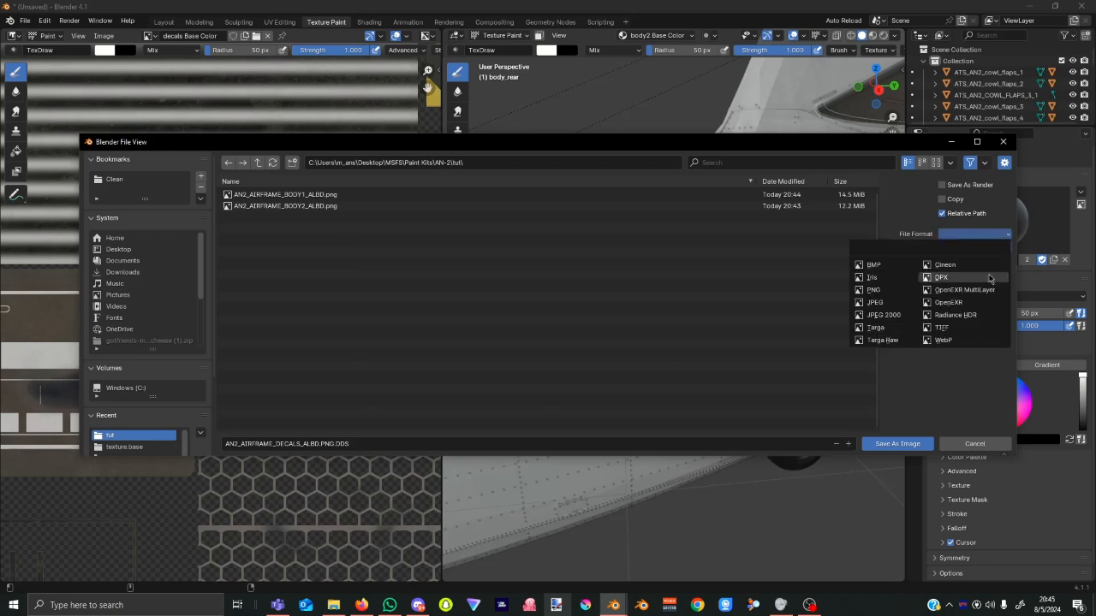
left_click(878, 290)
left_click(360, 446)
left_click(356, 446)
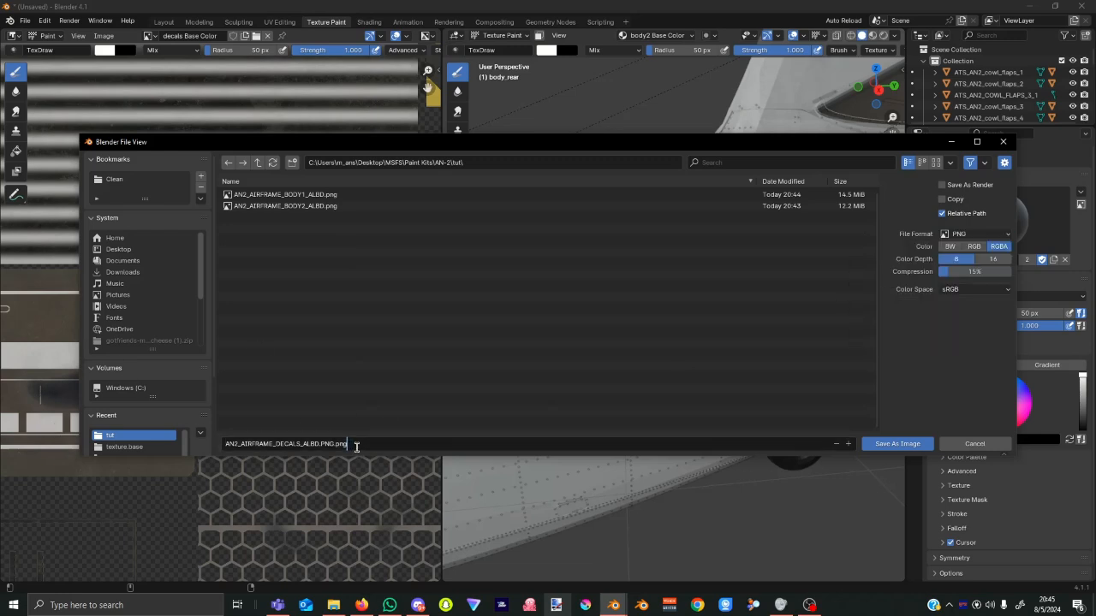
key("Return")
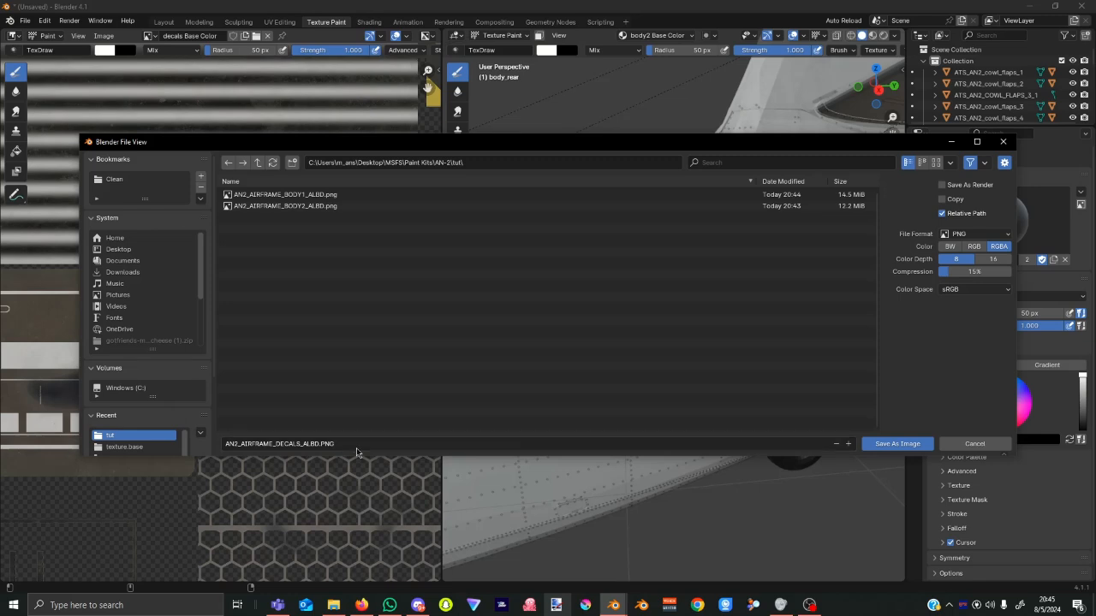
left_click(914, 445)
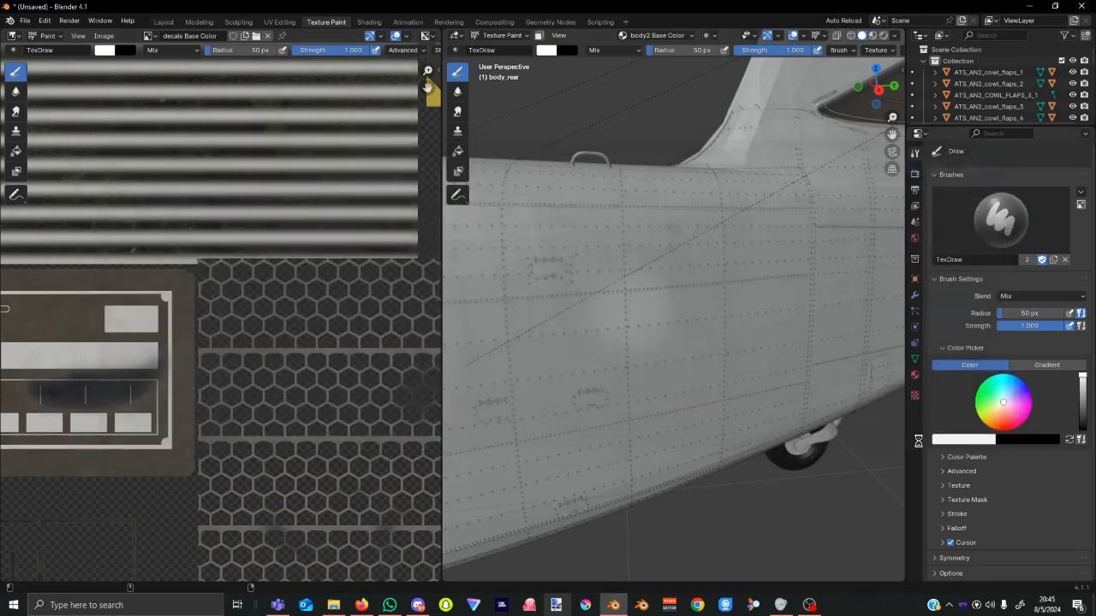
Show landing_engine Base Color and save it as PNG AN2_AIRFRAME_LANDING_ENGINE_ALBD.PNG in tut.
left_click(150, 35)
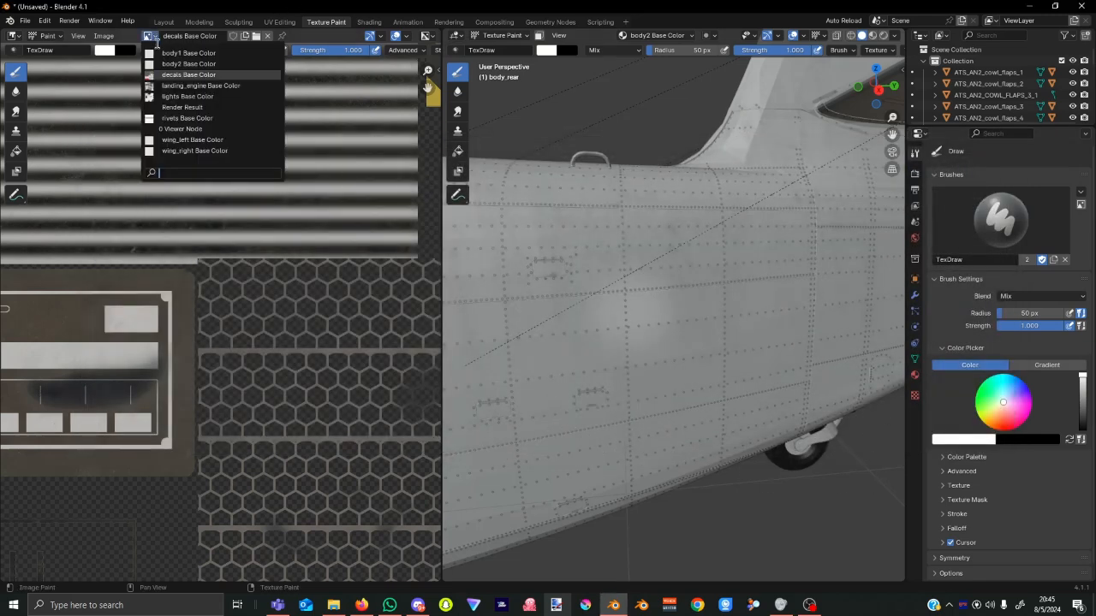
left_click(186, 86)
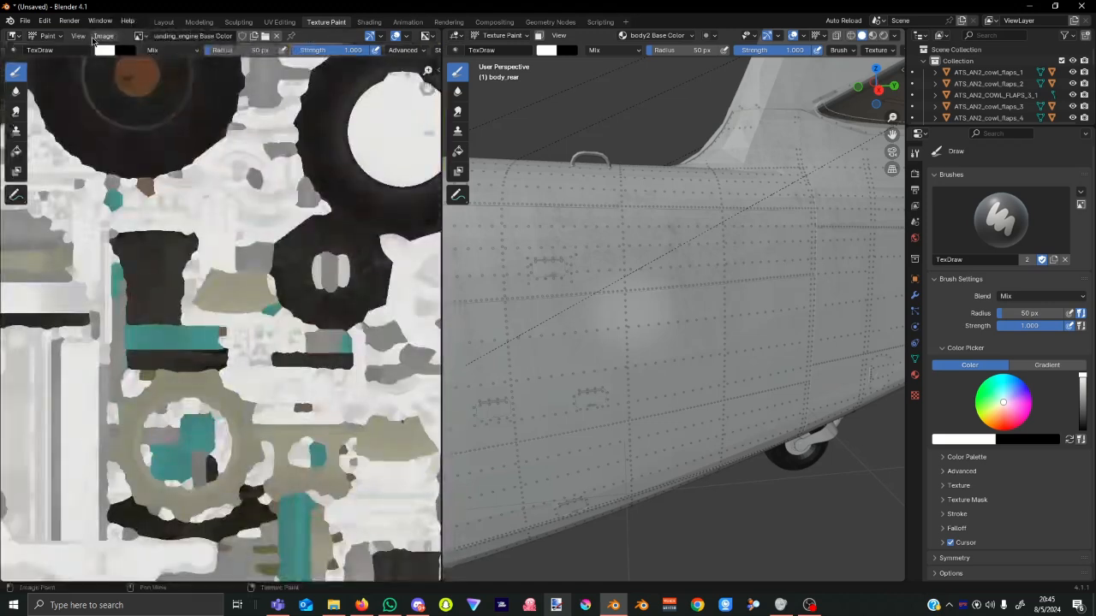
left_click(102, 36)
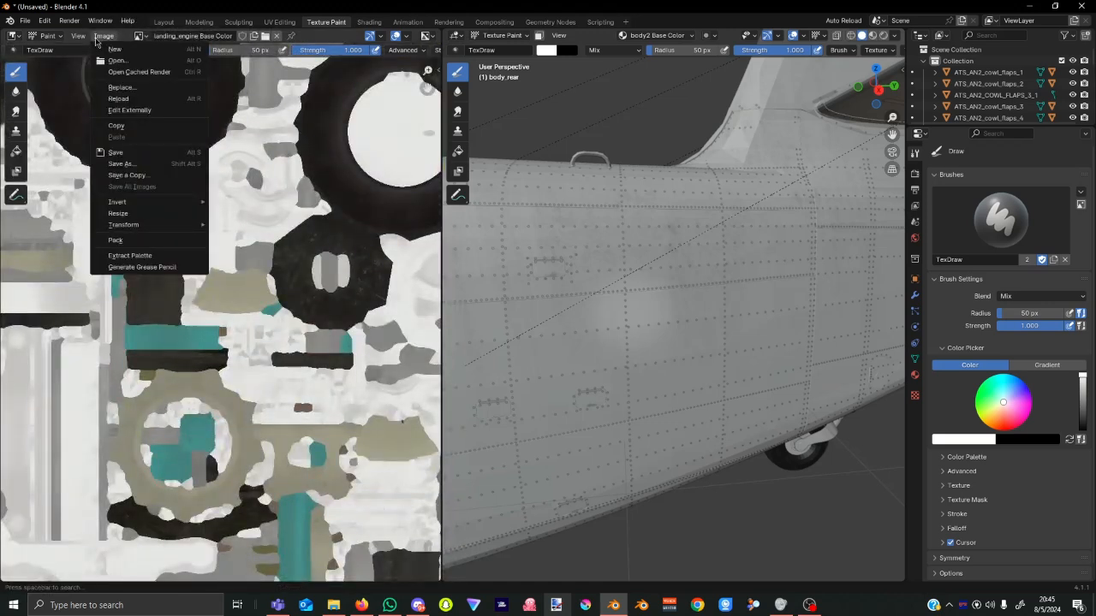
left_click(137, 164)
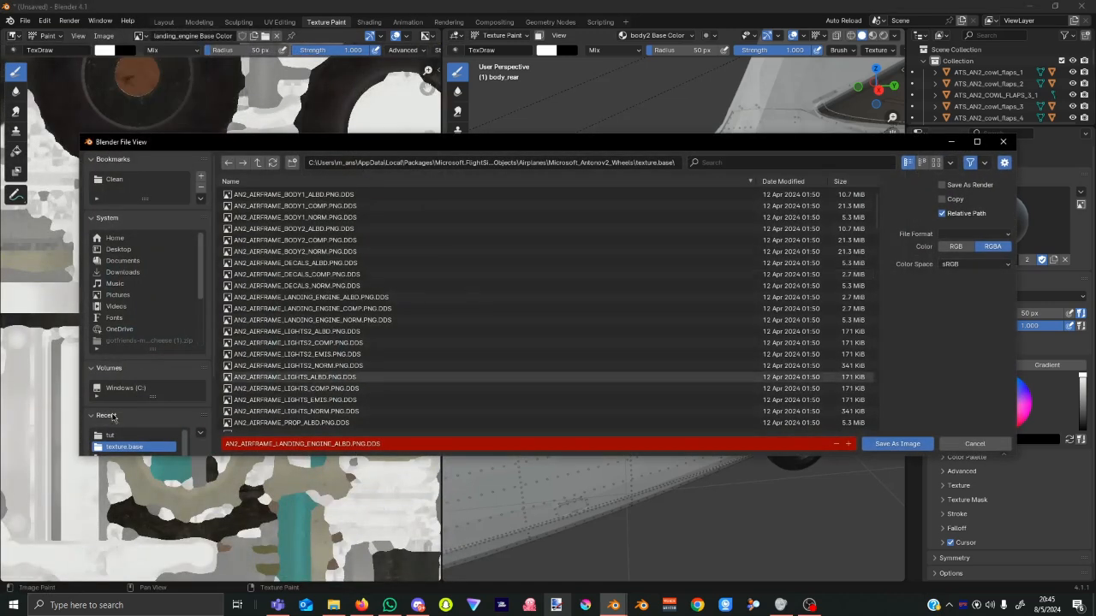
left_click(129, 436)
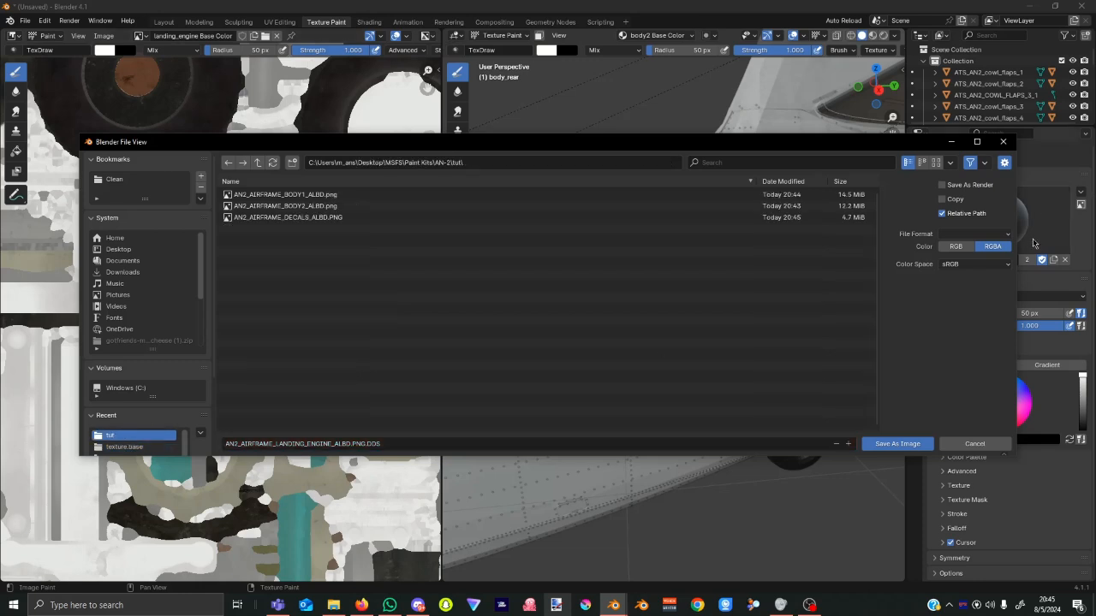
left_click(998, 235)
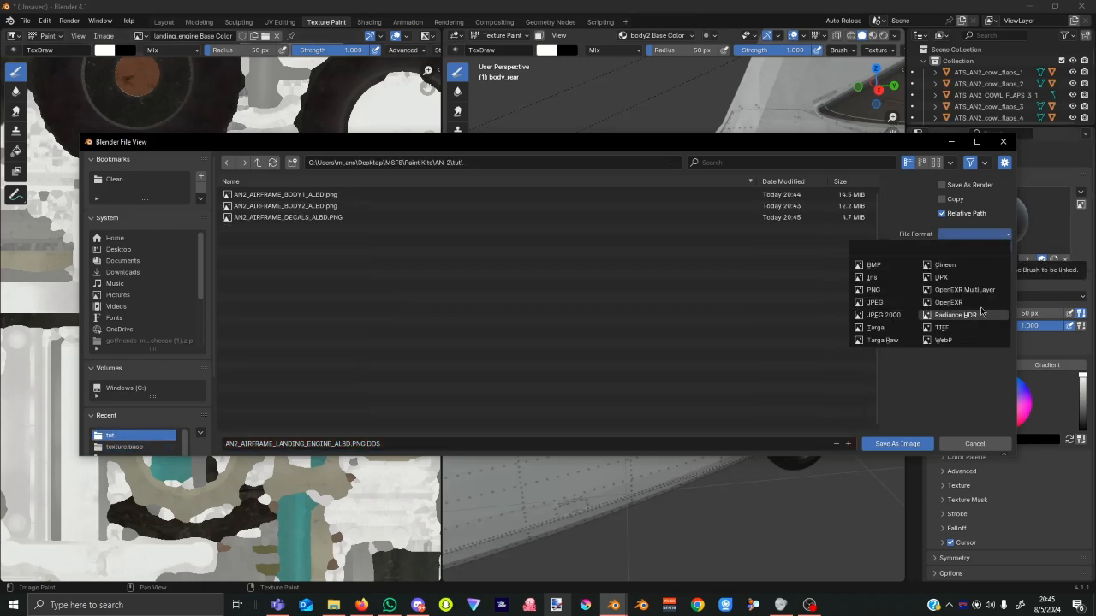
left_click(873, 289)
left_click(404, 443)
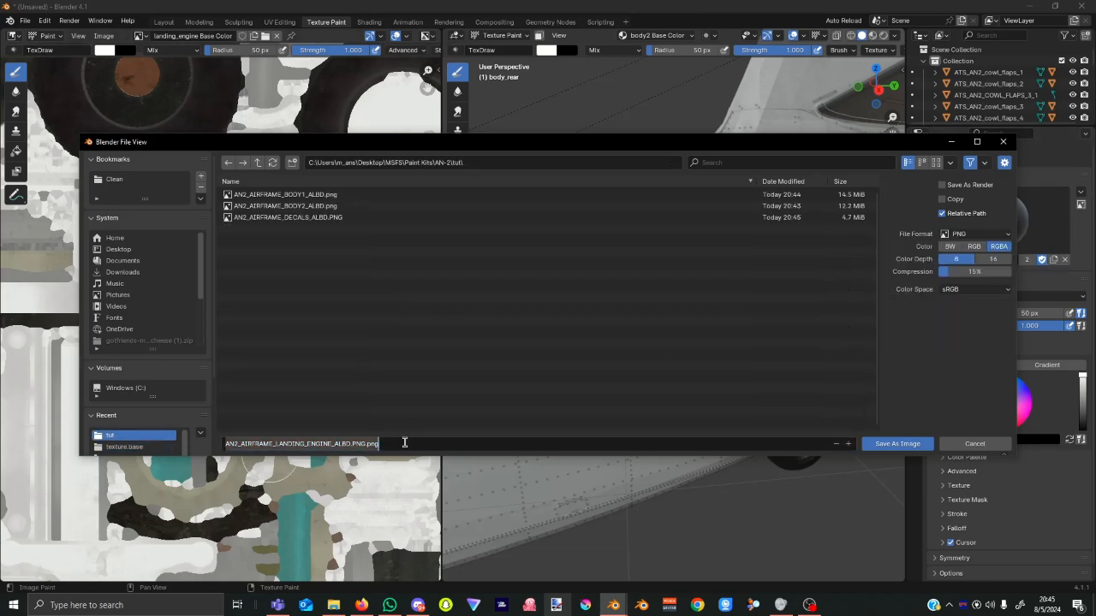
left_click(406, 442)
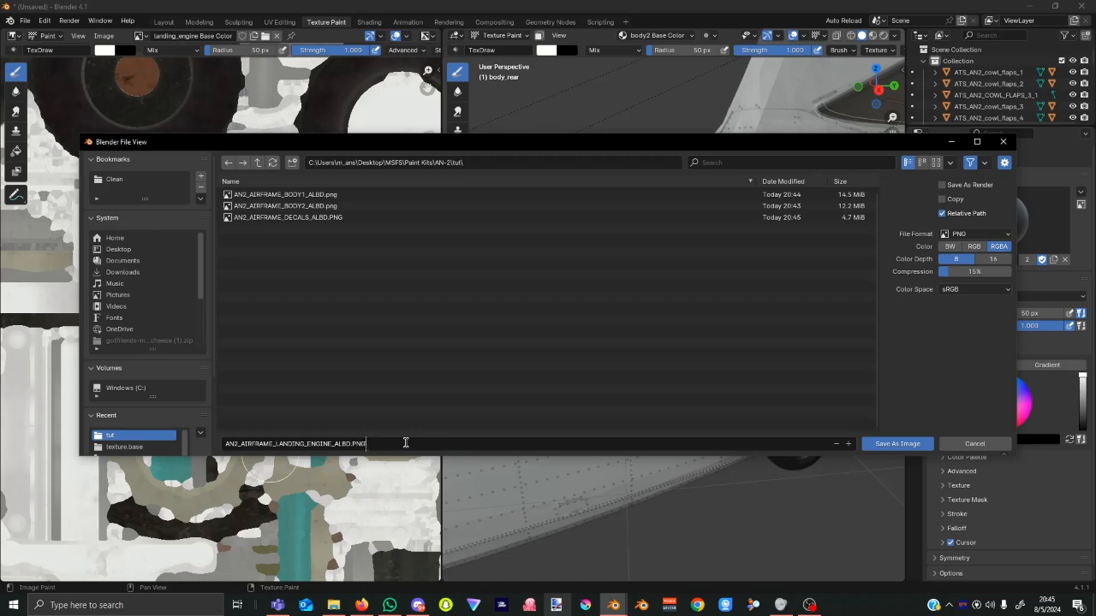
key("Return")
left_click(897, 443)
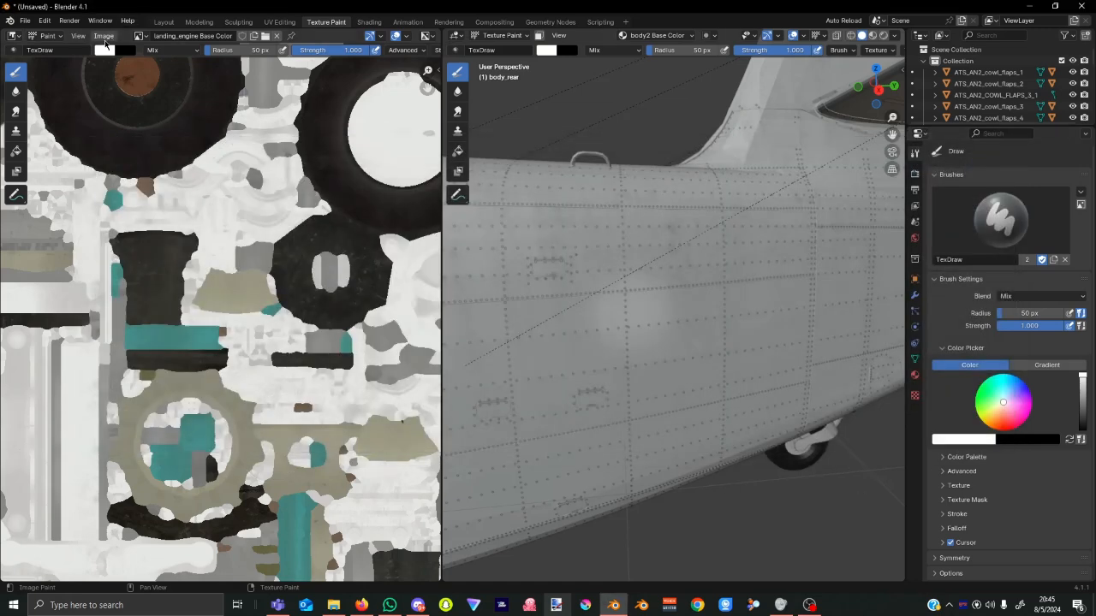
Save the landing_engine texture into the tut folder once more via Save As.
left_click(104, 37)
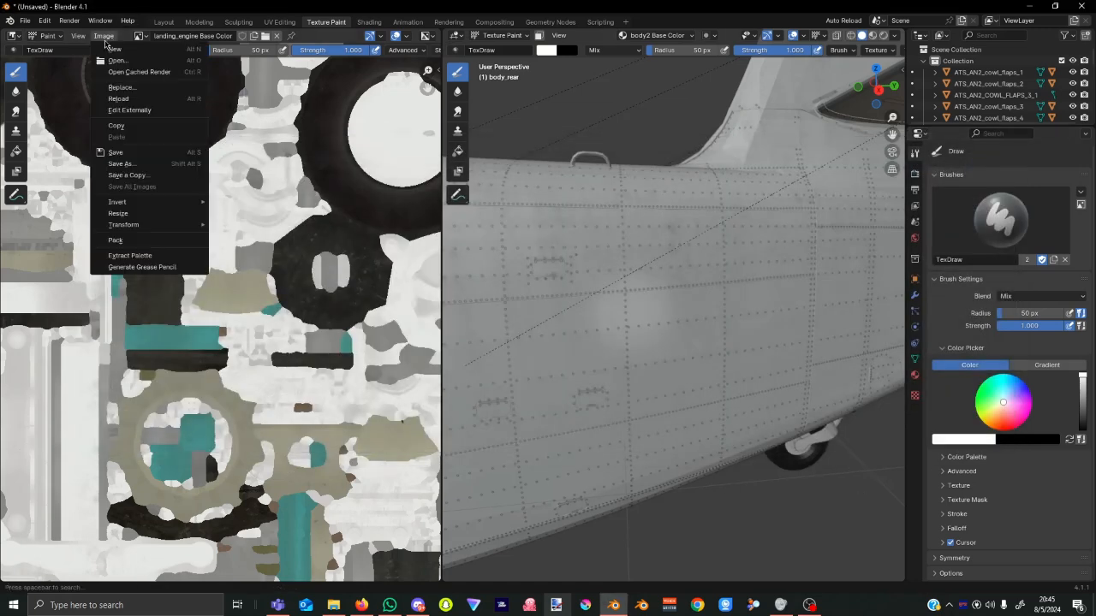
left_click(175, 163)
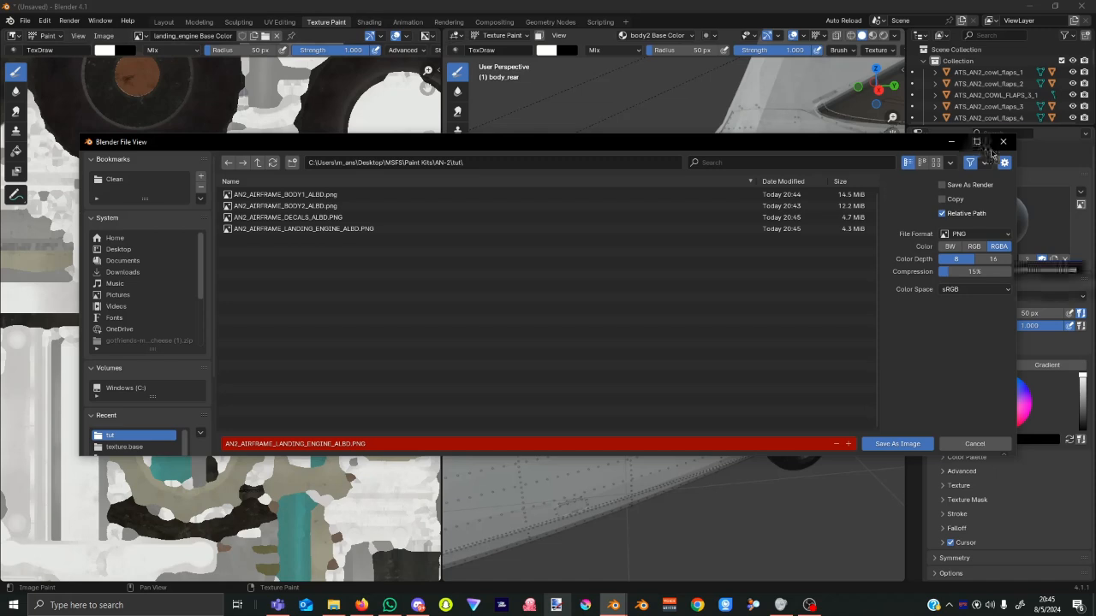
left_click(1004, 141)
left_click(139, 36)
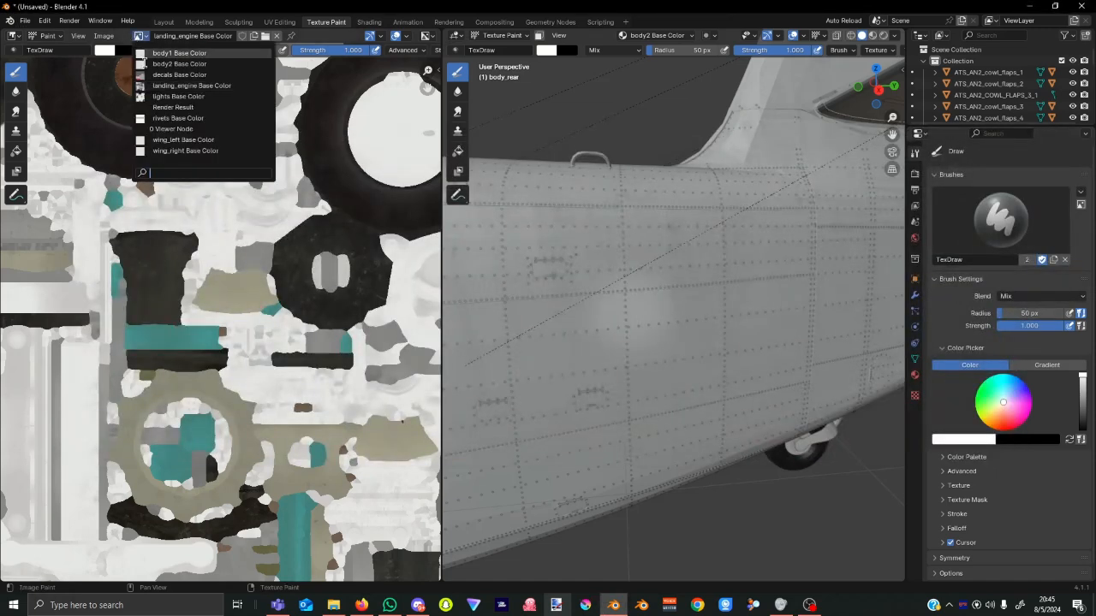
Select lights Base Color, shorten its name to AN2_AIRFRAME_LIGHTS_ALBD.png, and save as PNG in tut.
left_click(189, 96)
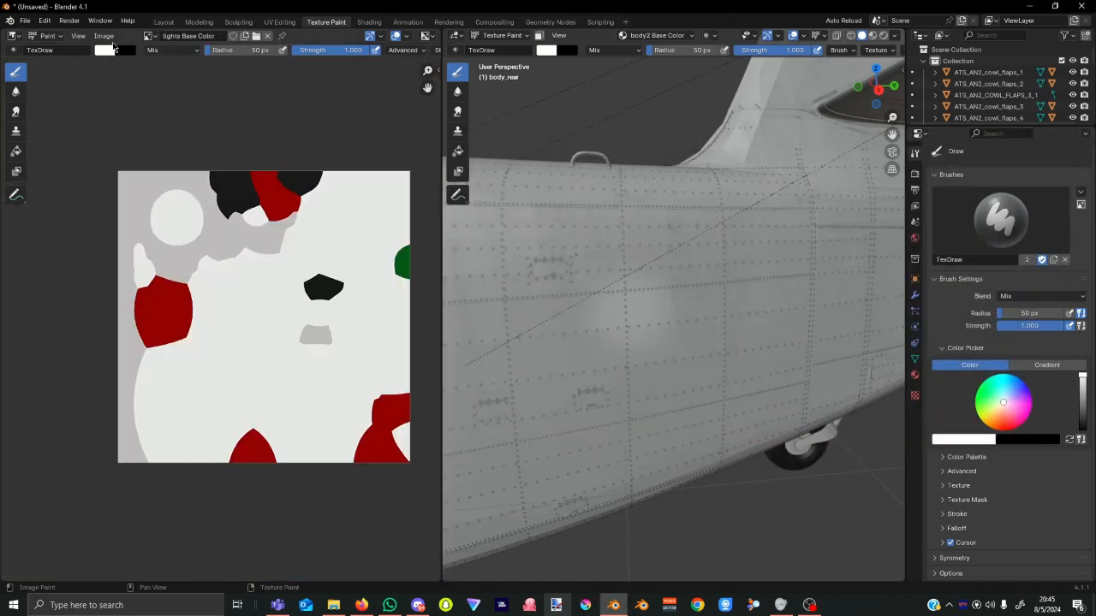
left_click(110, 38)
left_click(150, 167)
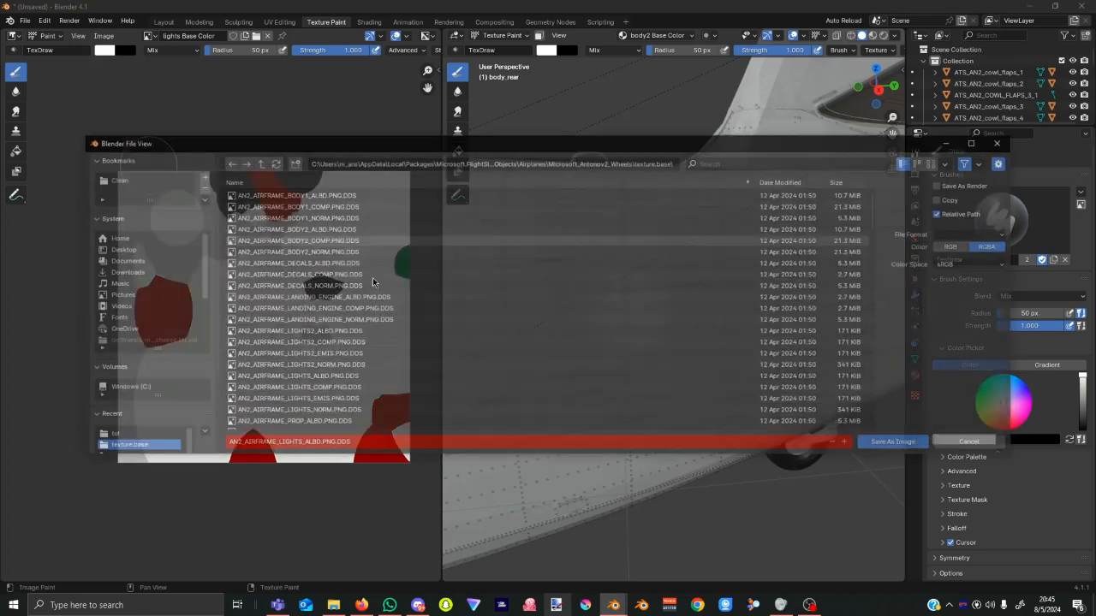
left_click(137, 433)
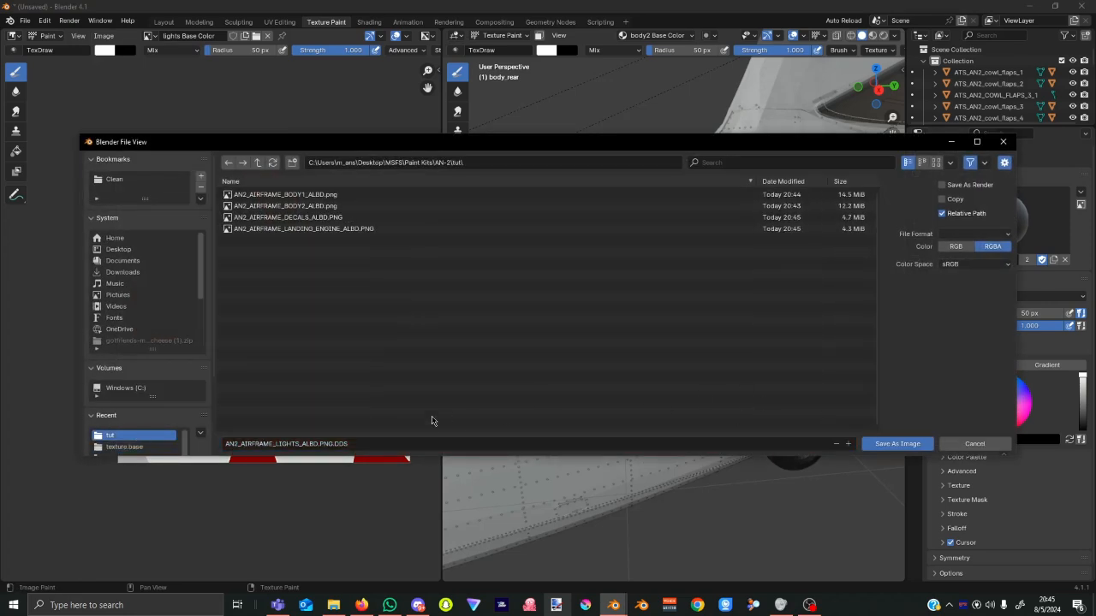
left_click(439, 446)
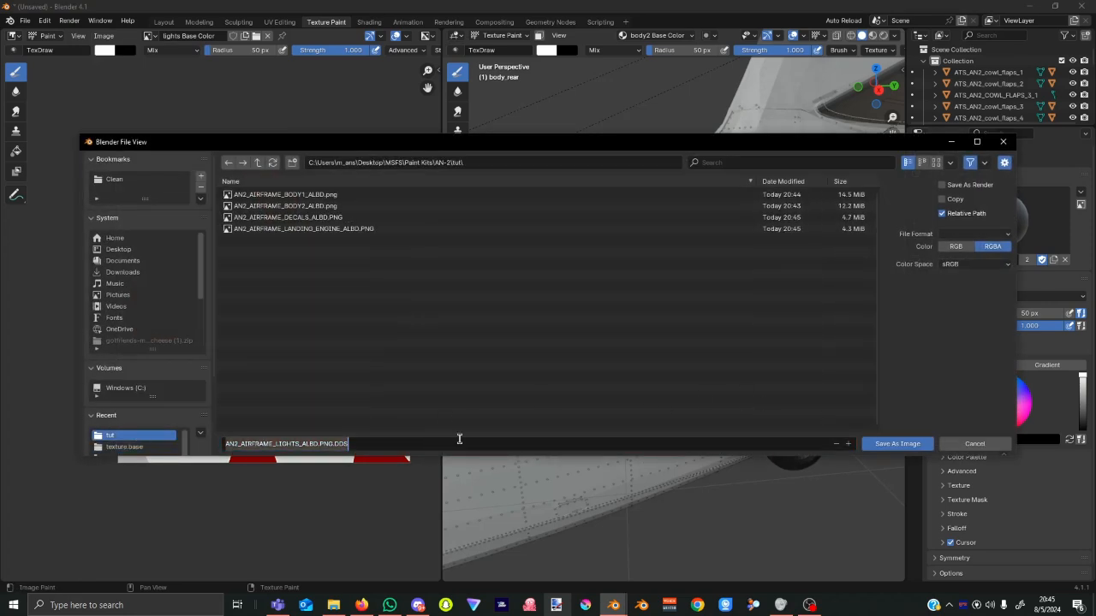
left_click(761, 443)
key("Return")
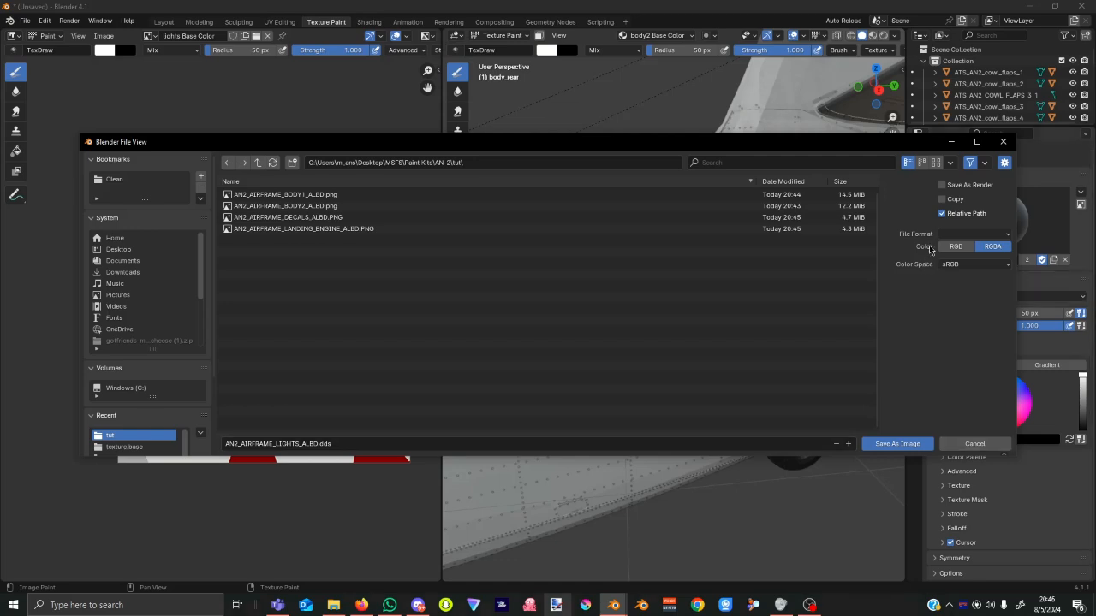
left_click(980, 233)
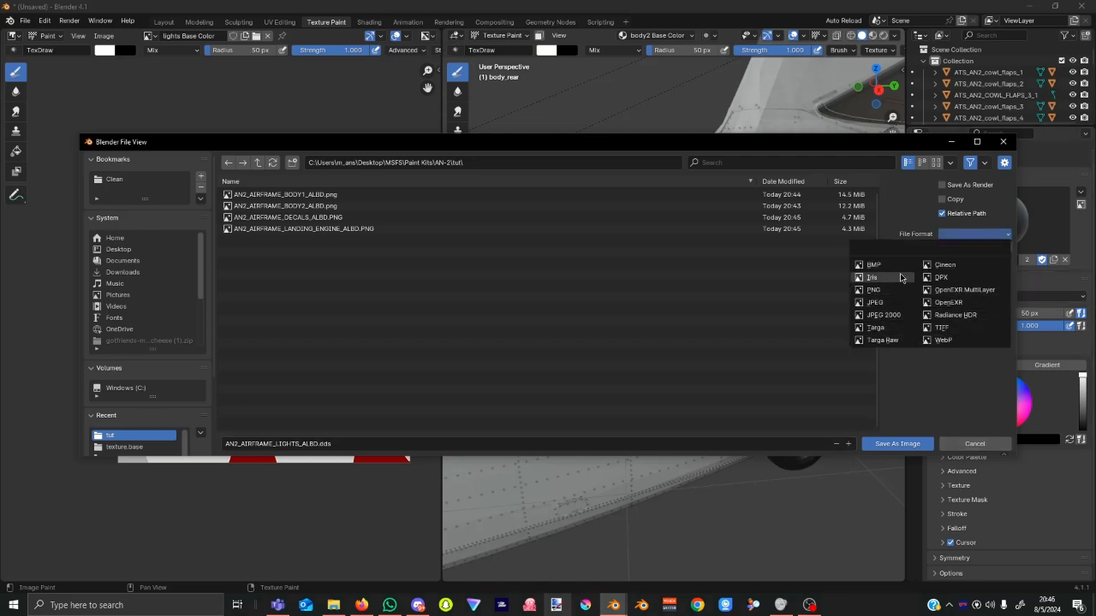
left_click(886, 290)
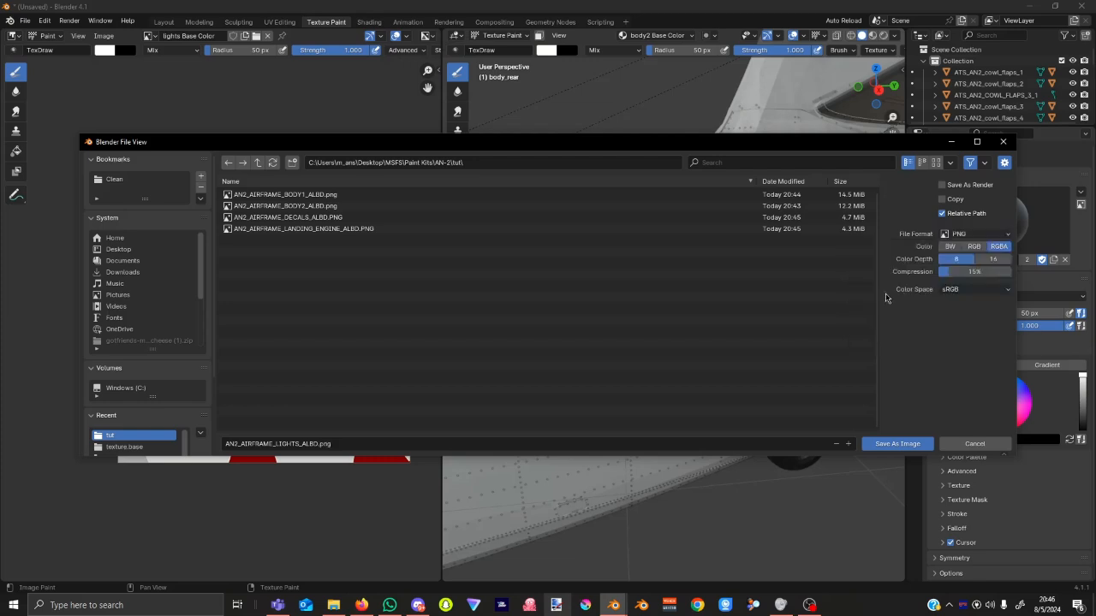
left_click(896, 444)
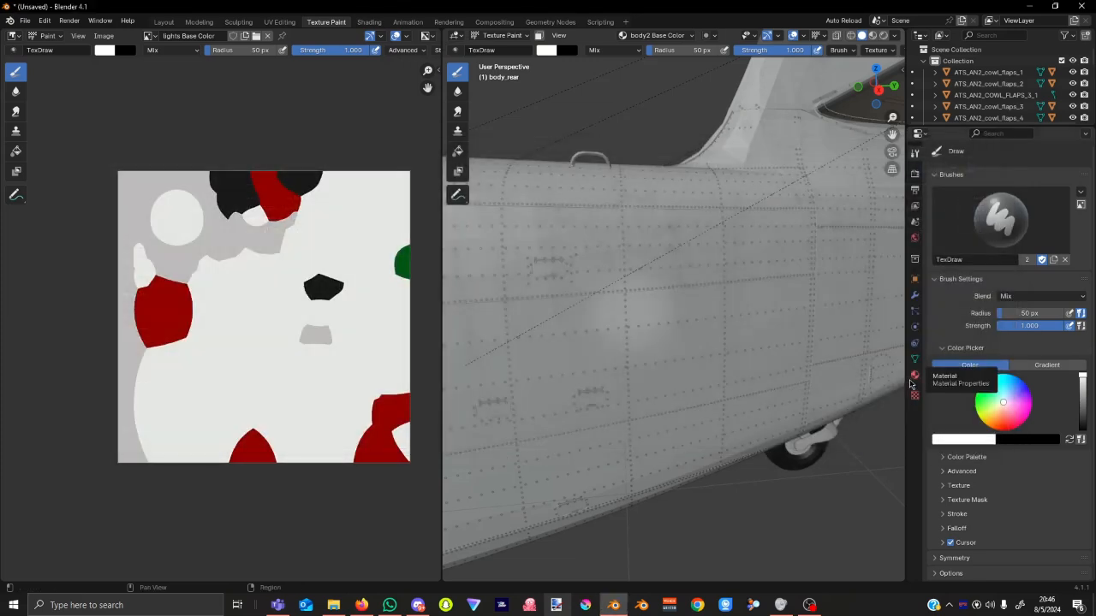
left_click(150, 36)
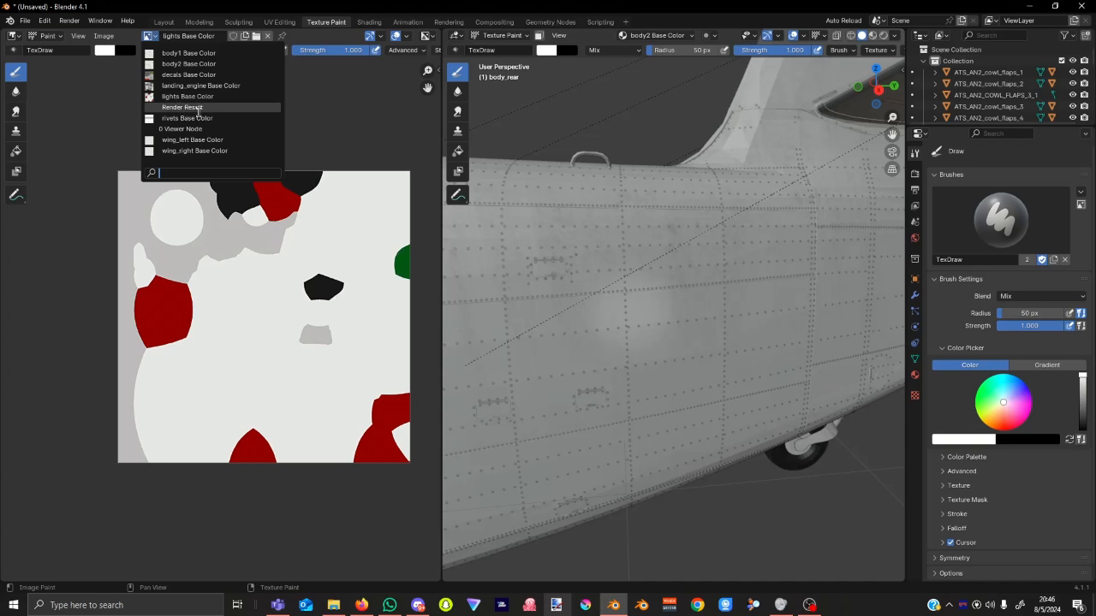
Clear the Viewer Node image from the editor and display rivets Base Color.
left_click(202, 128)
left_click(153, 38)
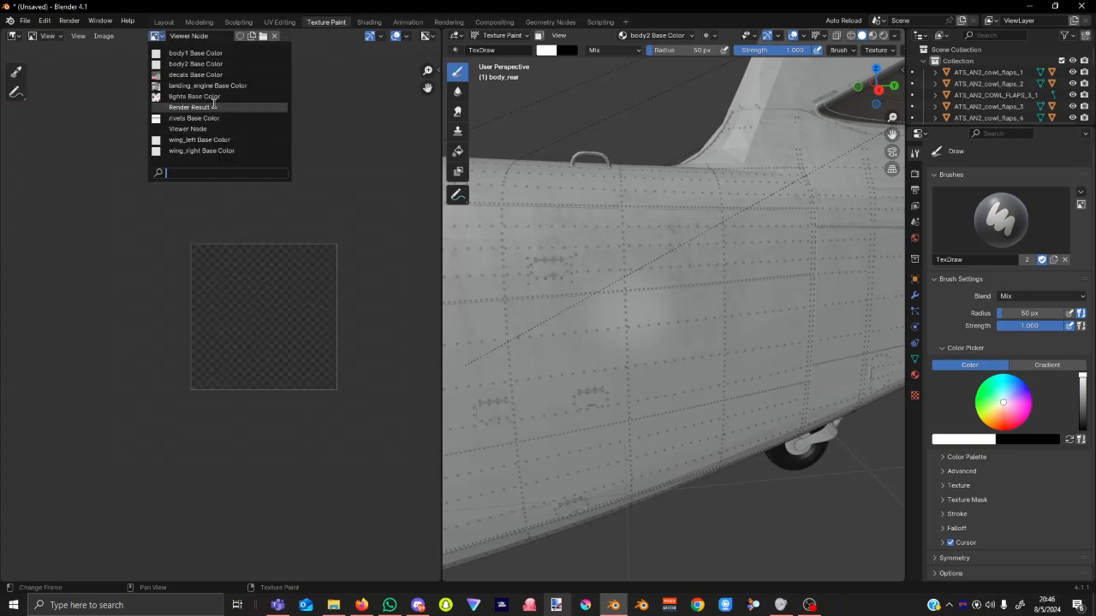
left_click(274, 36)
left_click(171, 35)
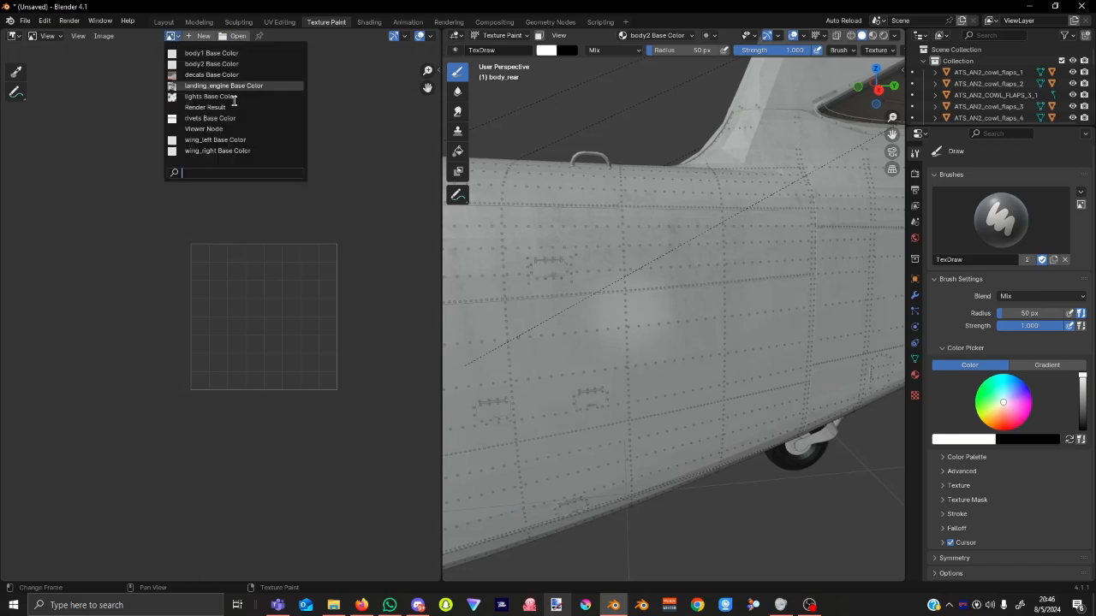
left_click(171, 36)
left_click(210, 118)
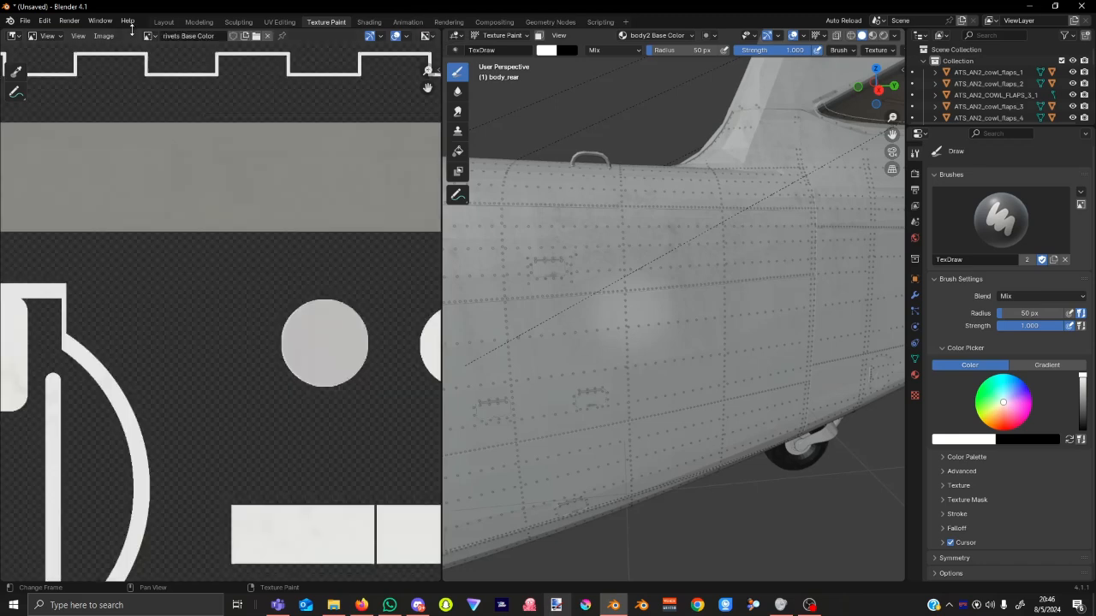
Save the rivets texture as PNG AN2_AIRFRAME_RIVETS_ALBD.PNG in the tut folder.
left_click(104, 36)
left_click(107, 36)
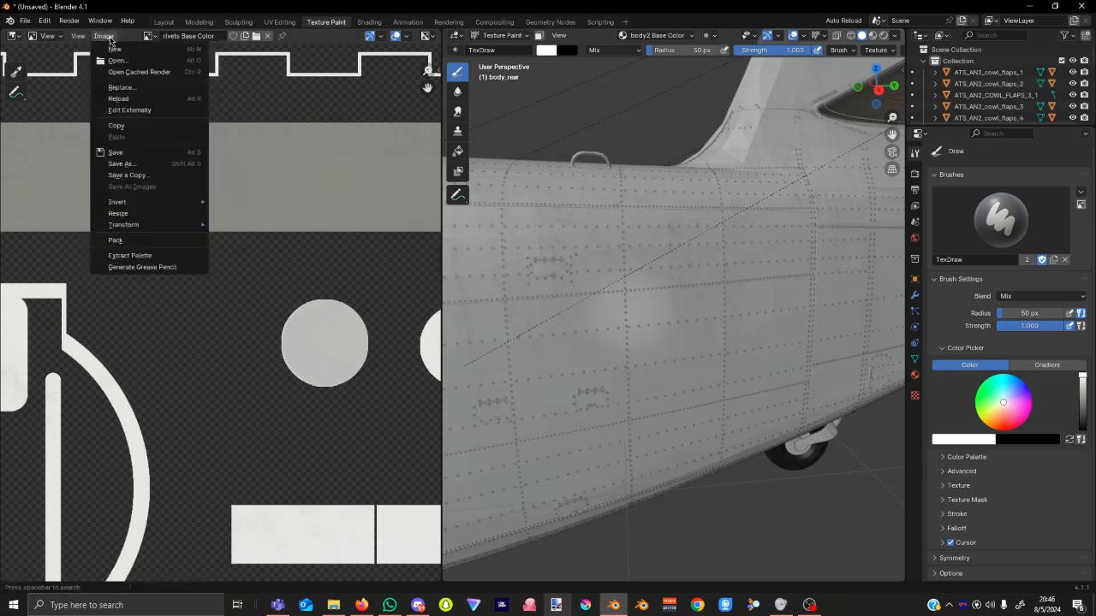
left_click(129, 165)
left_click(136, 435)
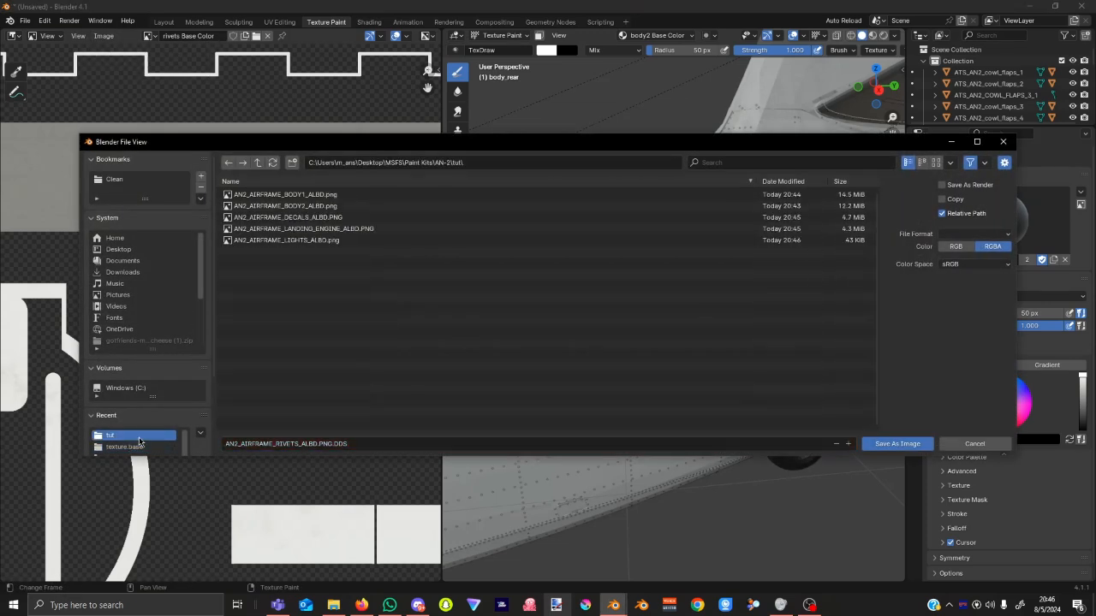
left_click(995, 235)
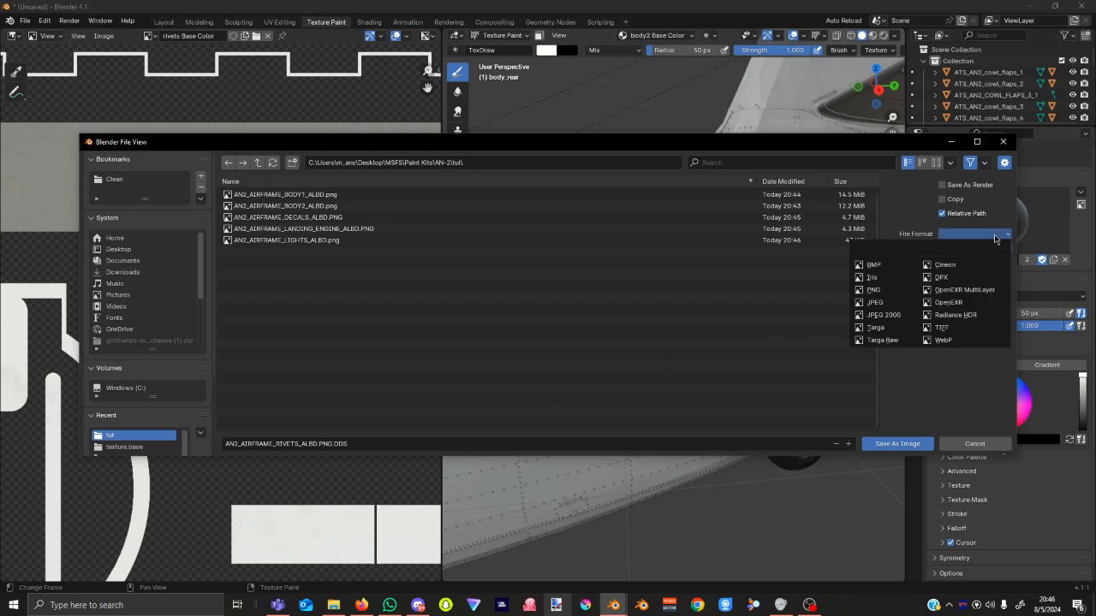
left_click(873, 289)
left_click(370, 443)
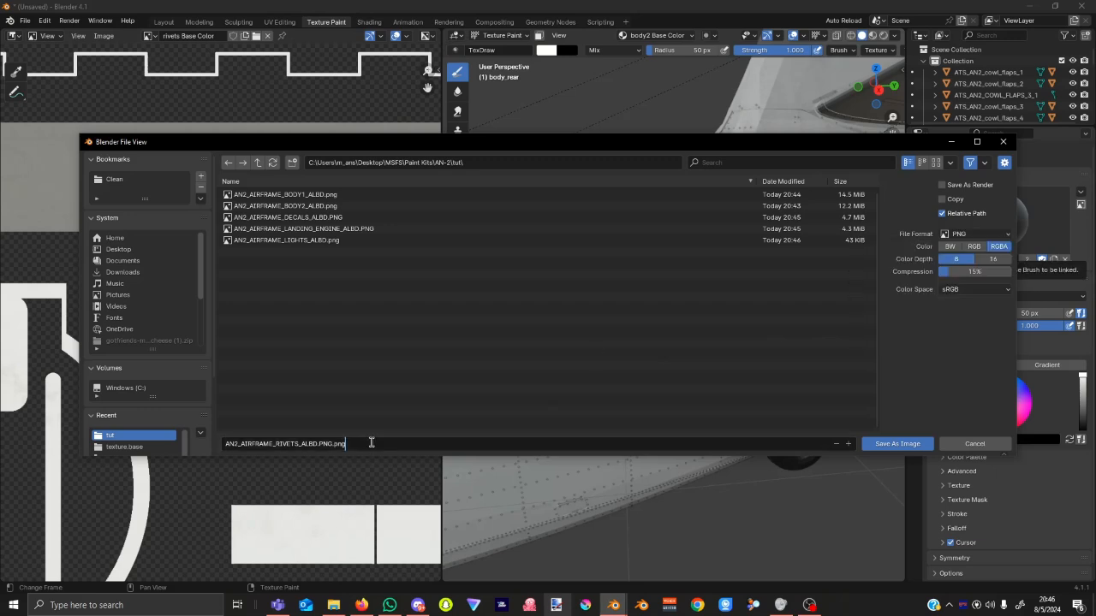
key("Return")
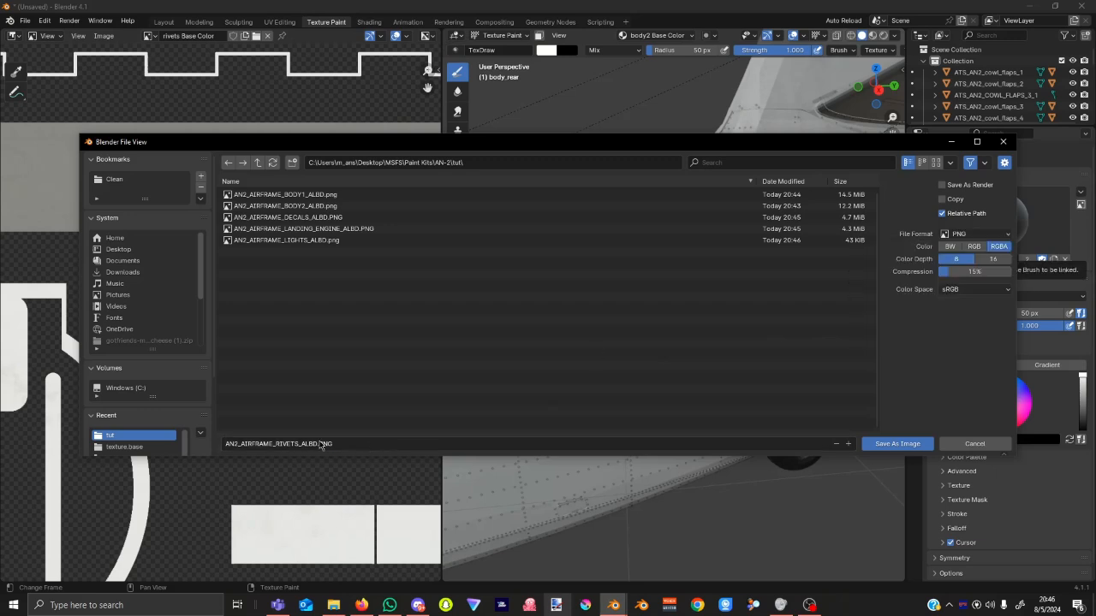
left_click(905, 446)
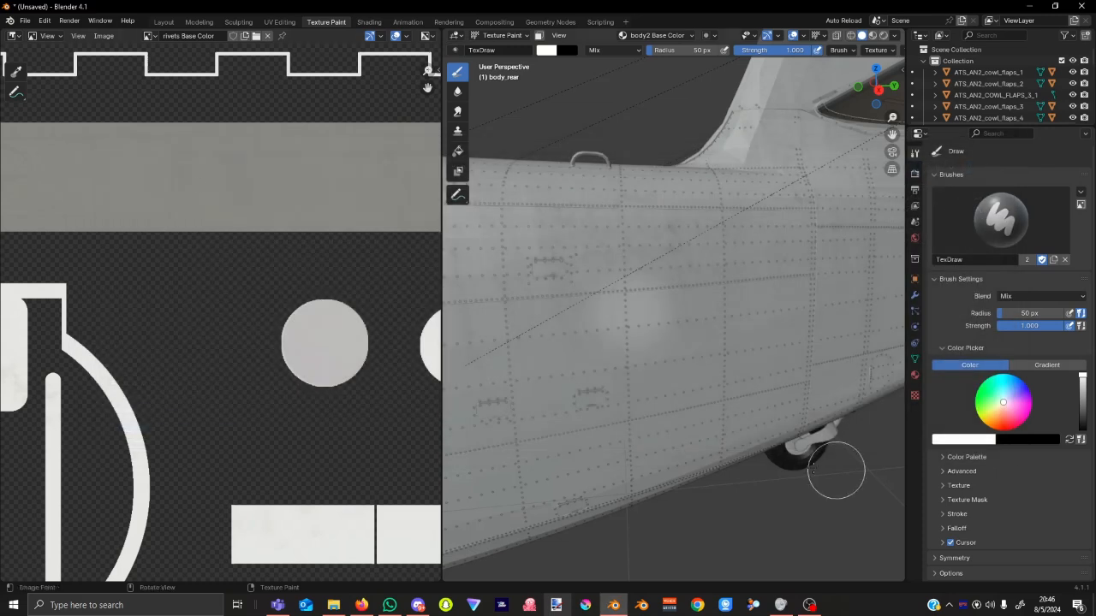
Save wing_left Base Color as PNG AN2_AIRFRAME_WING_LEFT_ALBD.PNG in the tut folder.
left_click(148, 36)
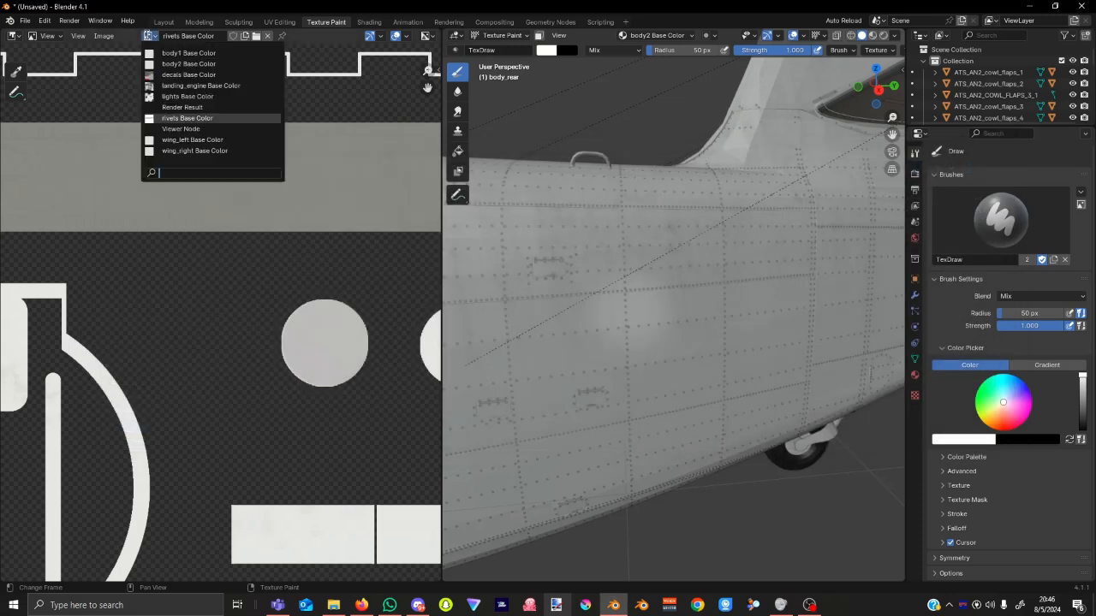
left_click(185, 141)
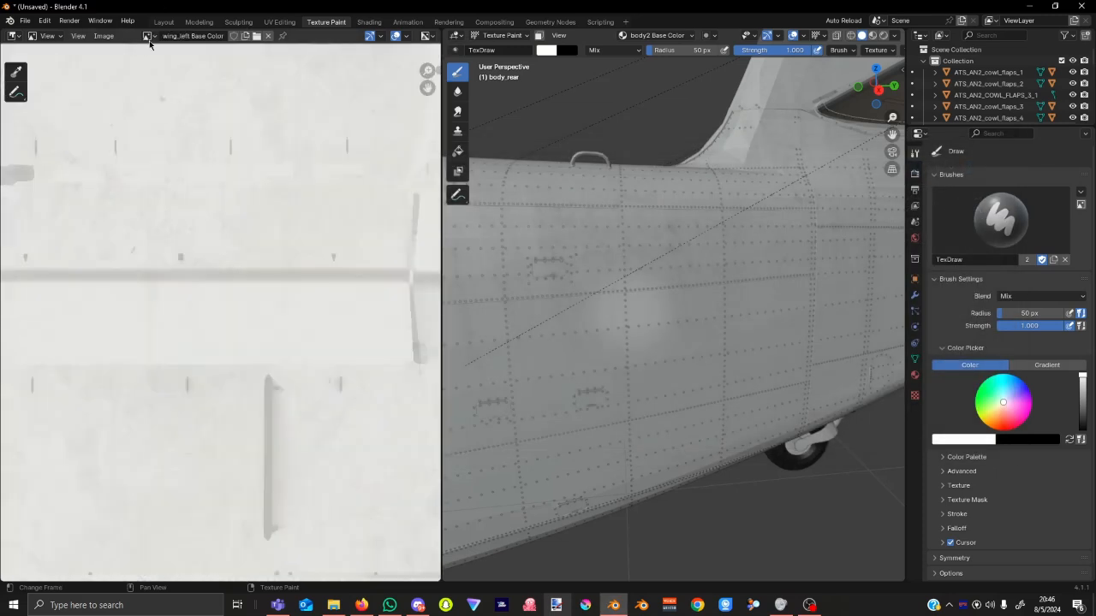
left_click(103, 35)
left_click(120, 163)
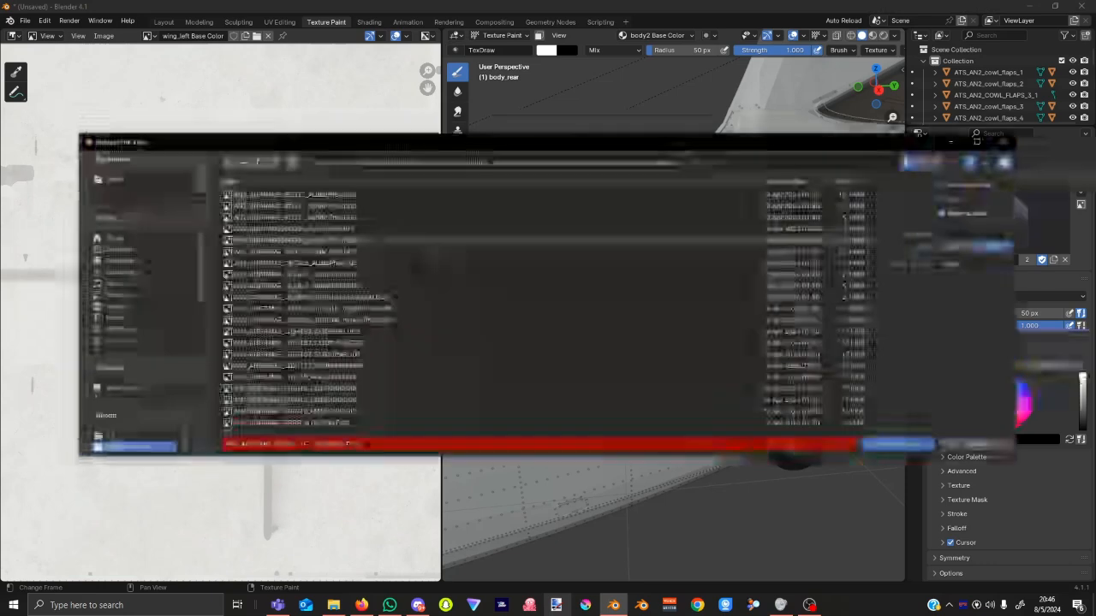
left_click(116, 437)
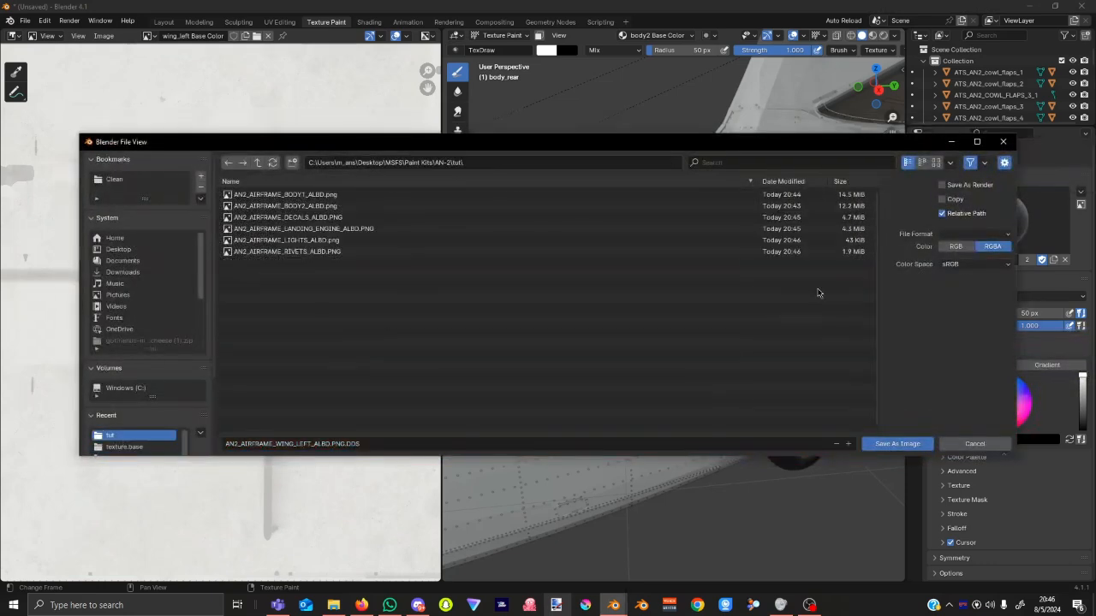
left_click(985, 234)
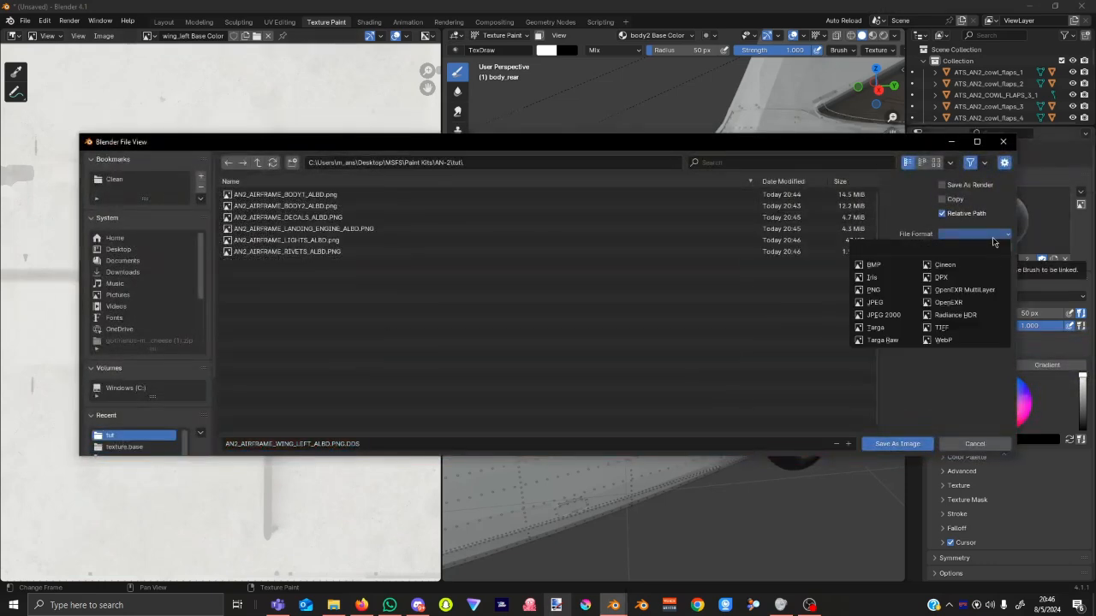
left_click(874, 290)
left_click(573, 443)
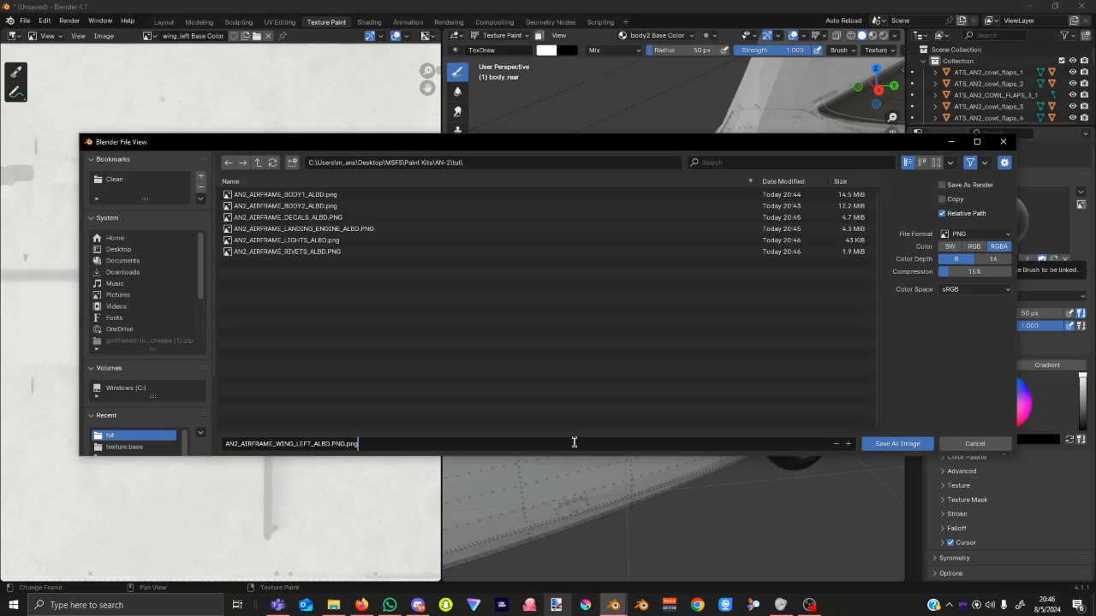
key("Return")
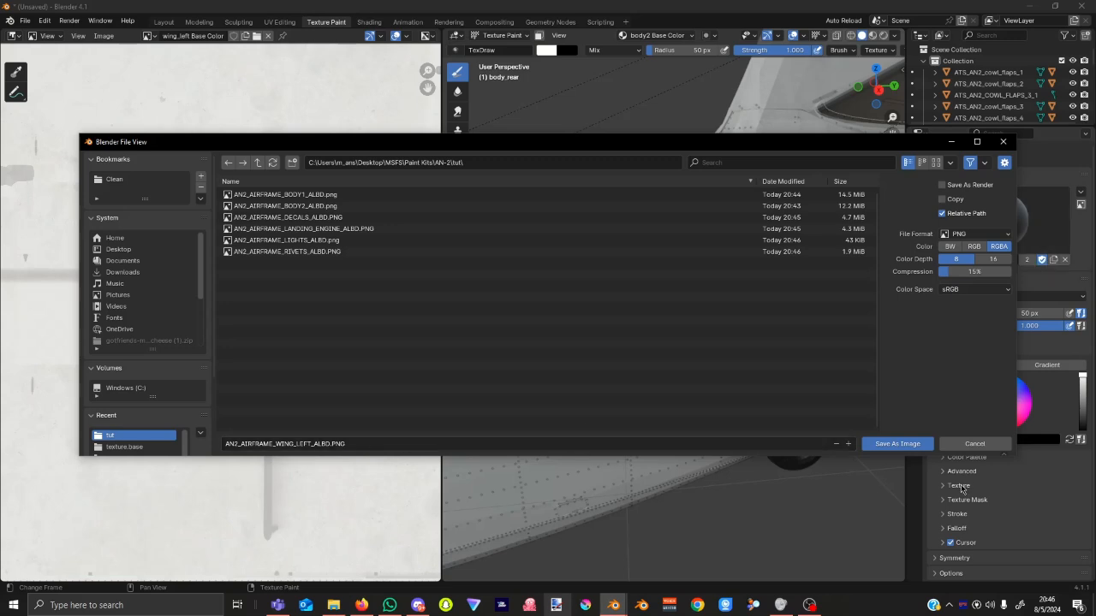
left_click(897, 445)
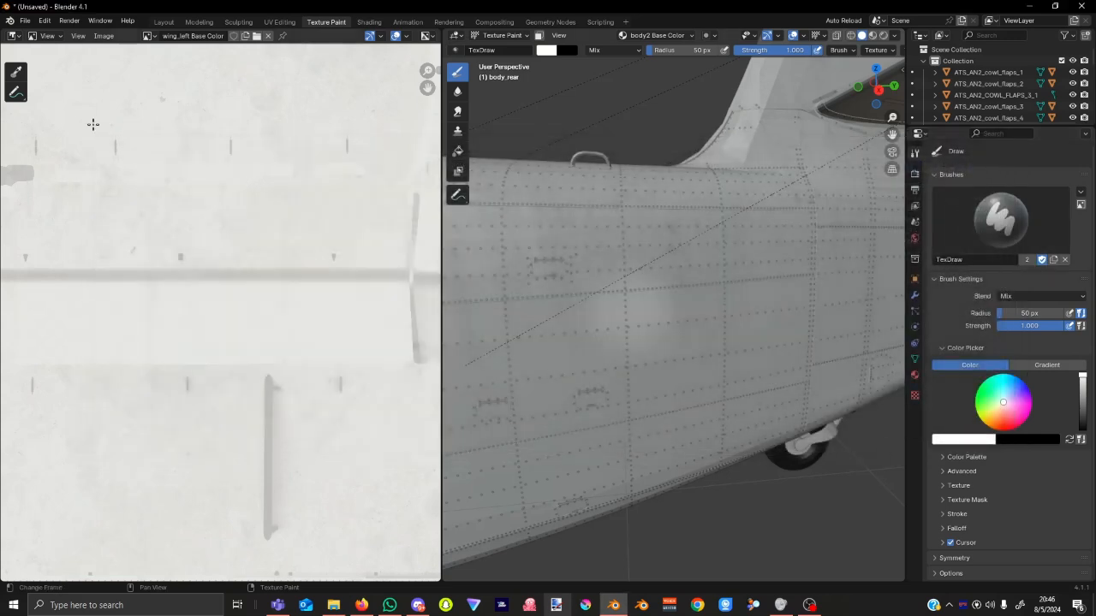
Save wing_right Base Color as PNG AN2_AIRFRAME_WING_RIGHT_ALBD.PNG in the tut folder.
left_click(147, 36)
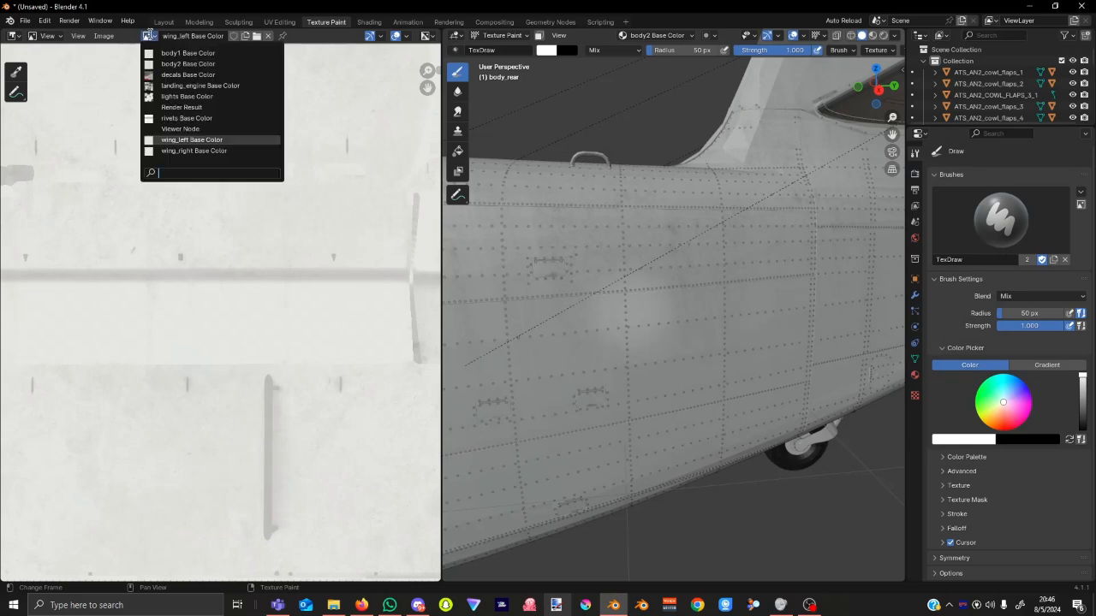
left_click(196, 151)
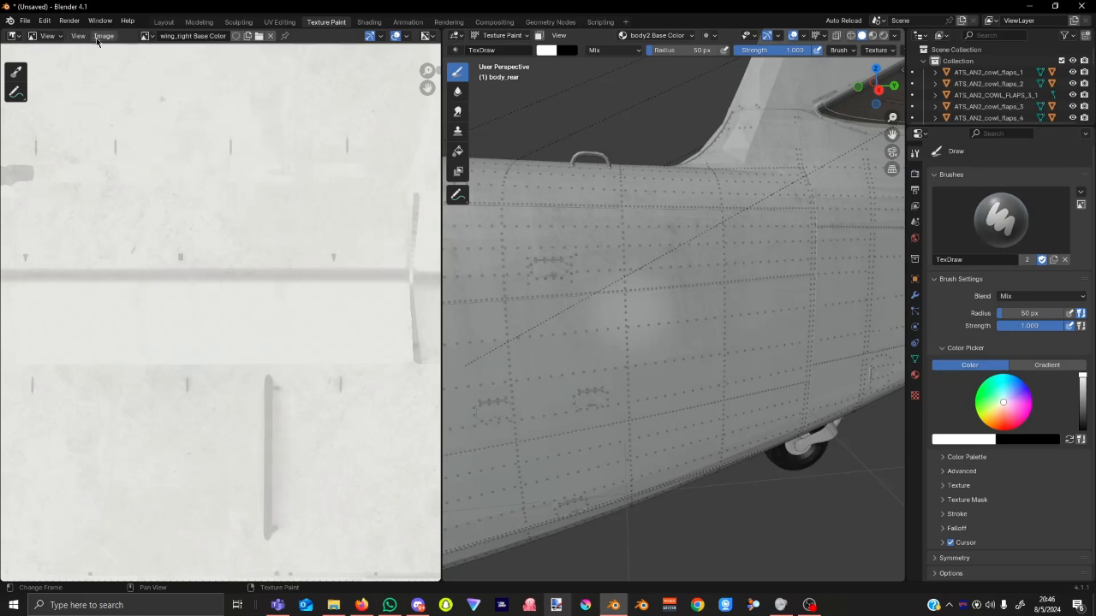
key("shift+alt+s")
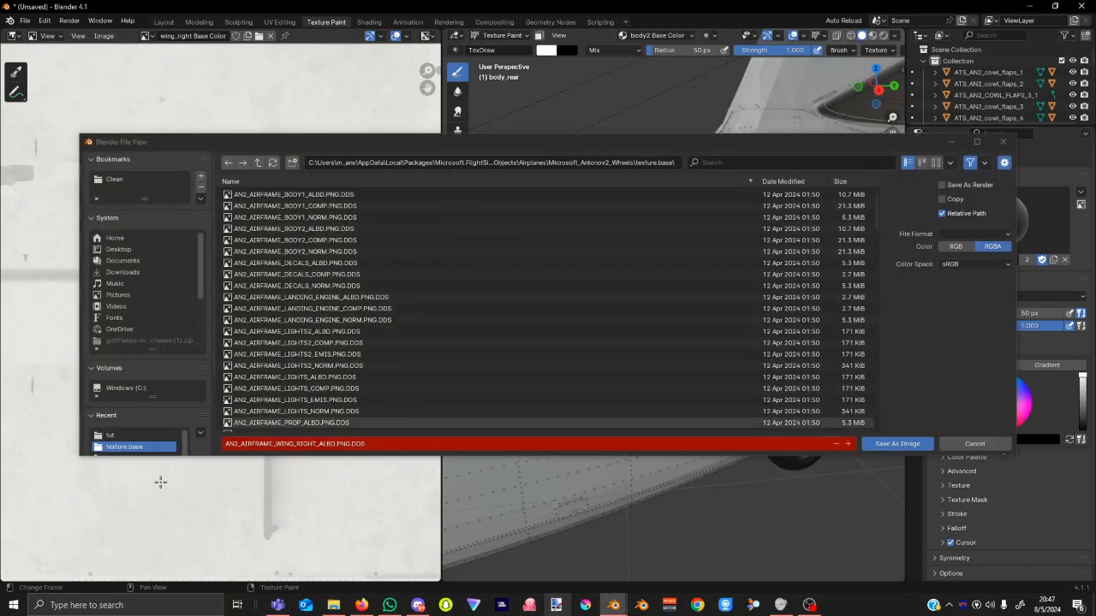
left_click(129, 436)
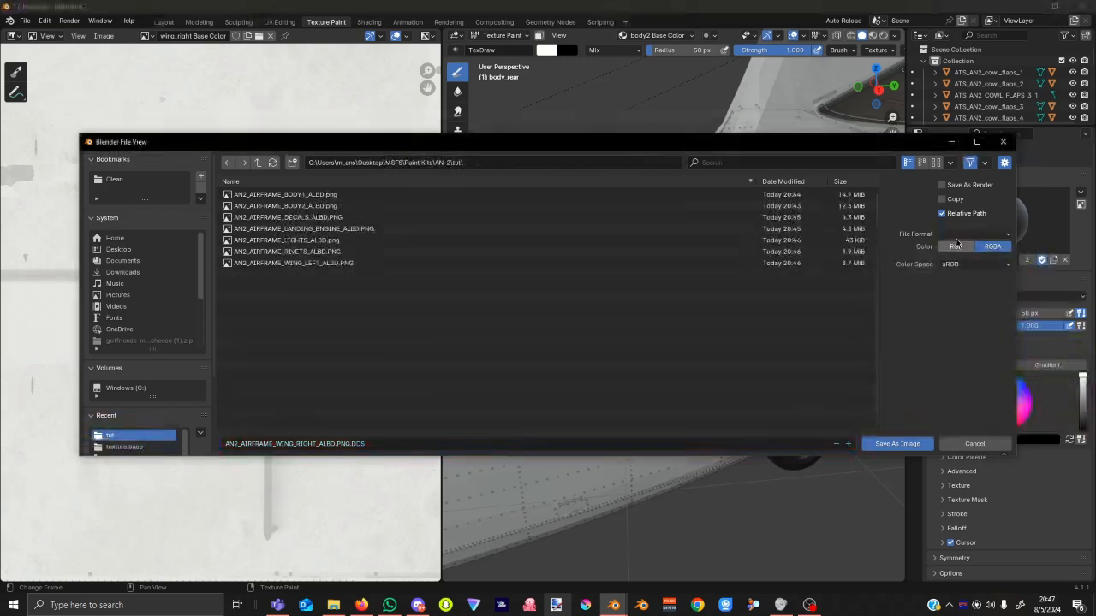
left_click(974, 233)
left_click(873, 291)
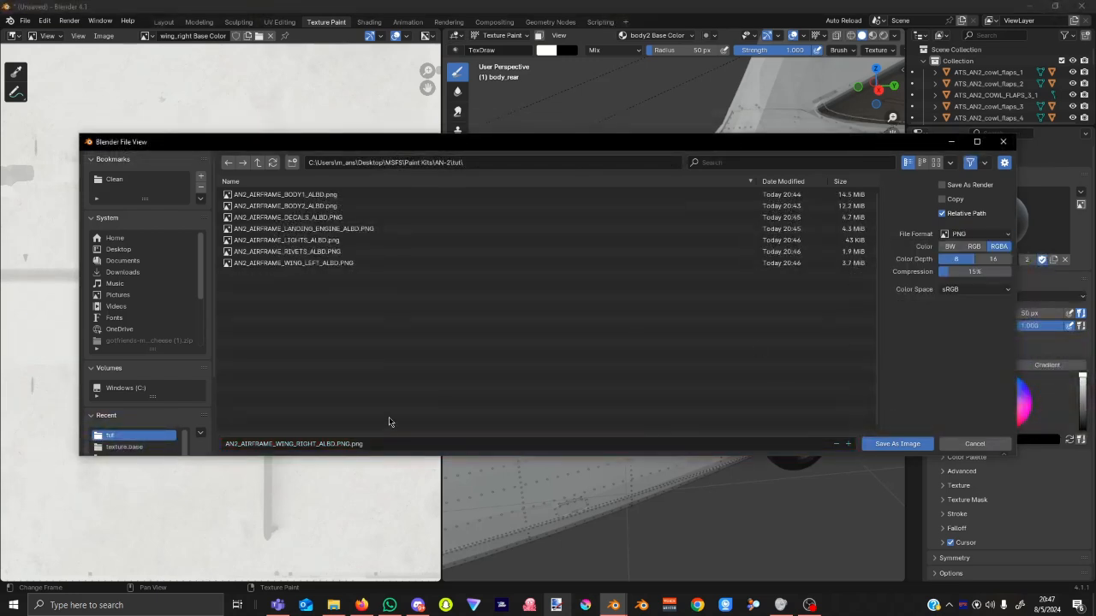
left_click(390, 444)
left_click(908, 443)
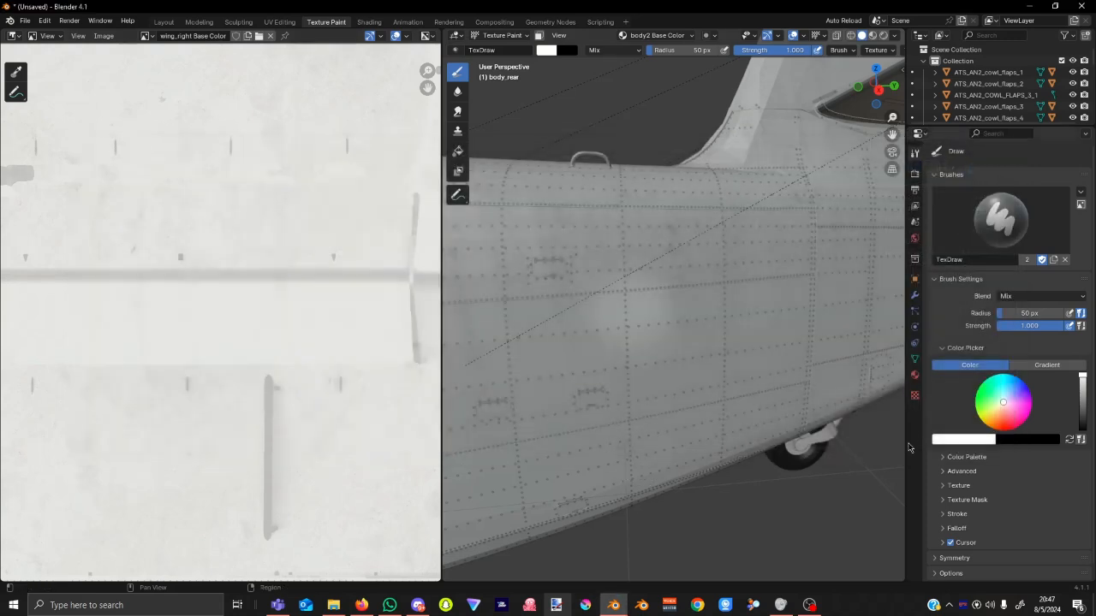
Widen the 3D view, switch to Layout, and orbit the biplane in Material Preview.
scroll(601, 374, "down", 5)
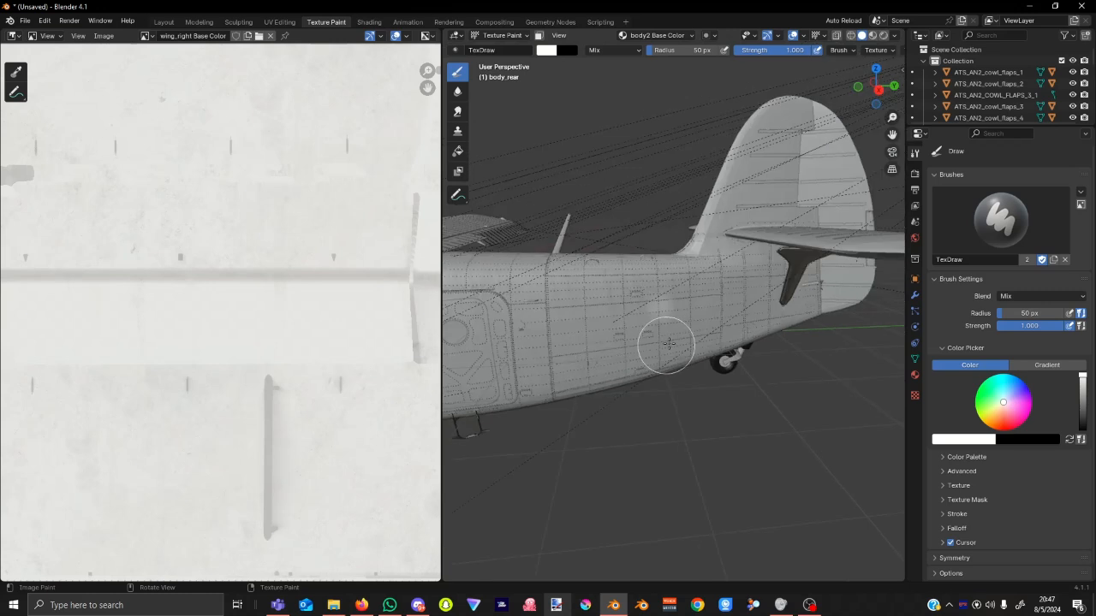
scroll(651, 348, "down", 2)
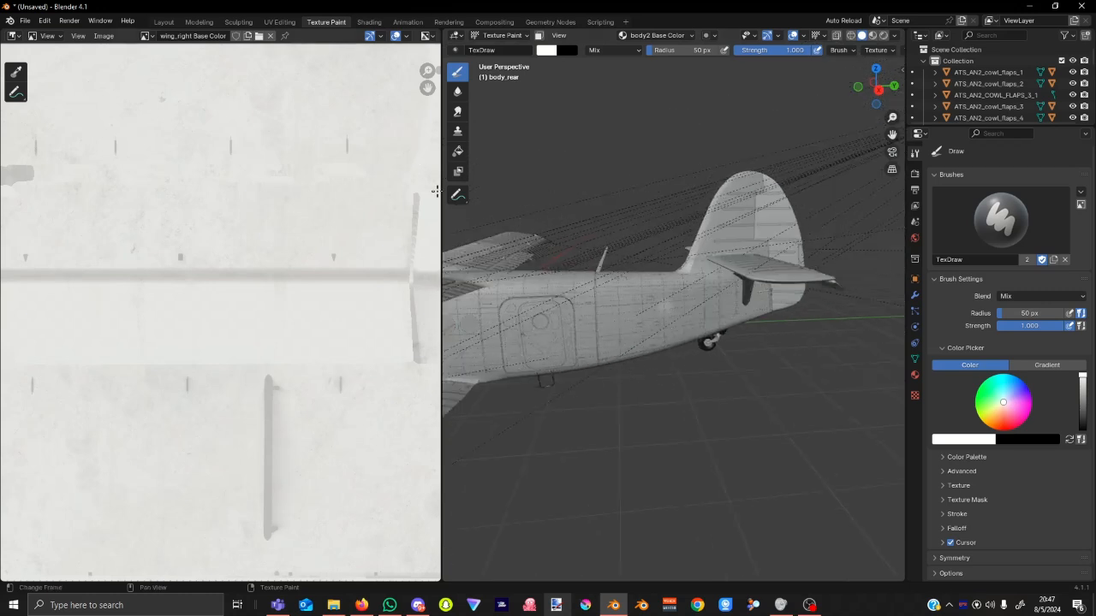
left_click_drag(438, 198, 92, 198)
left_click(163, 21)
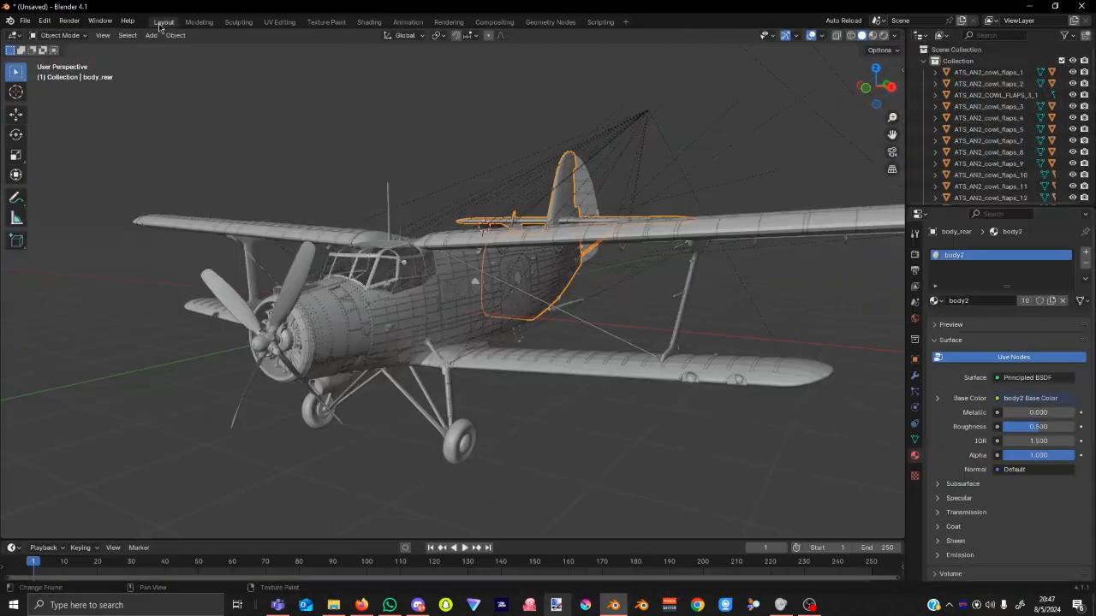
middle_click_drag(743, 261, 852, 522)
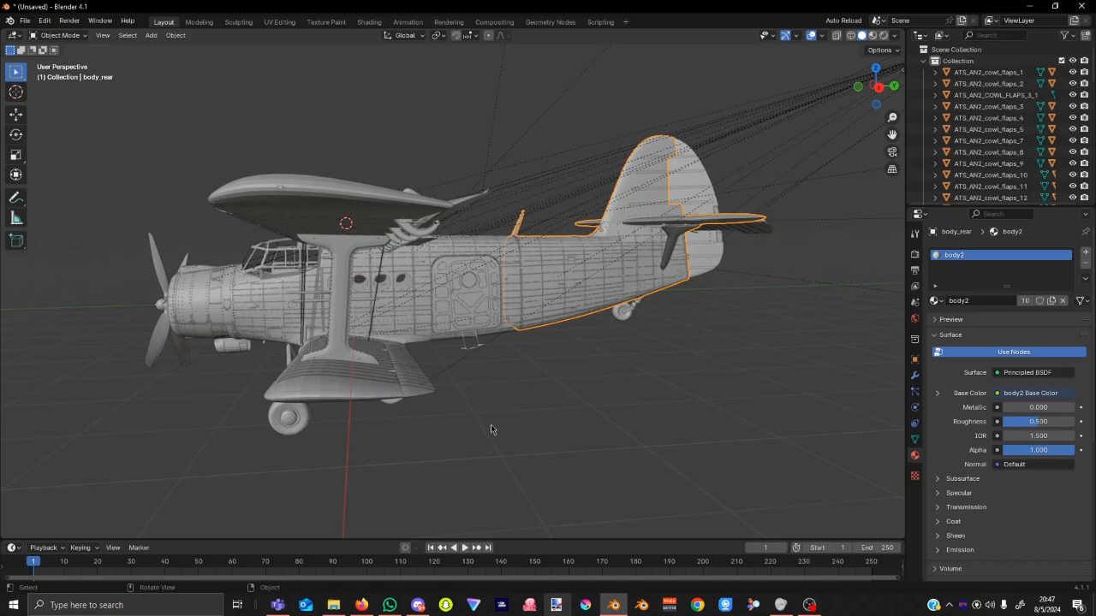
mouse_move(650, 364)
middle_mouse_down()
mouse_move(479, 429)
mouse_move(326, 454)
middle_mouse_up()
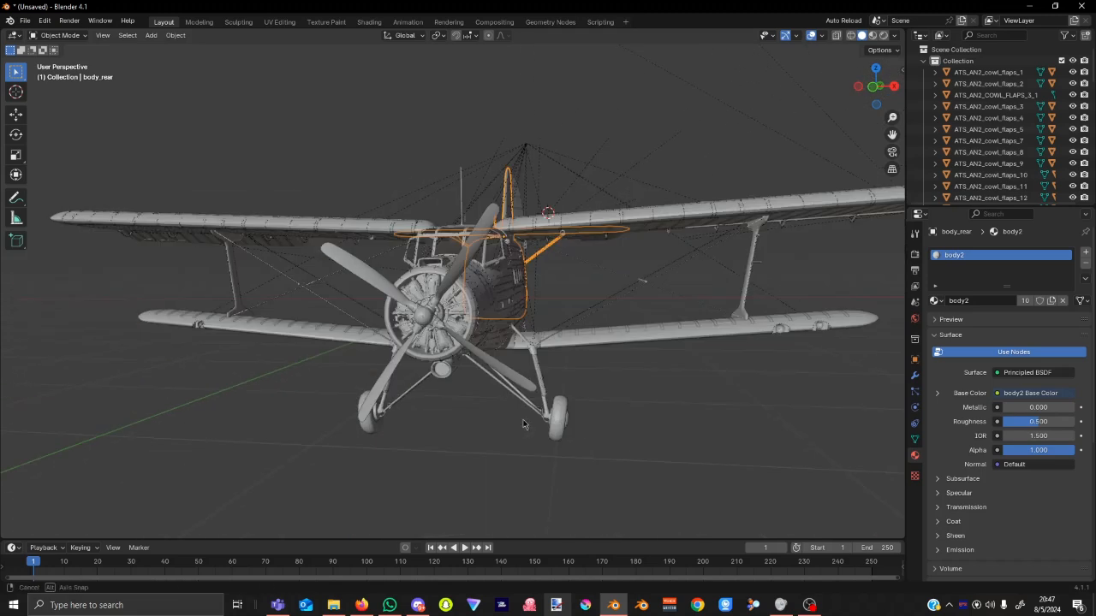
left_click(873, 36)
middle_click_drag(692, 417, 773, 432)
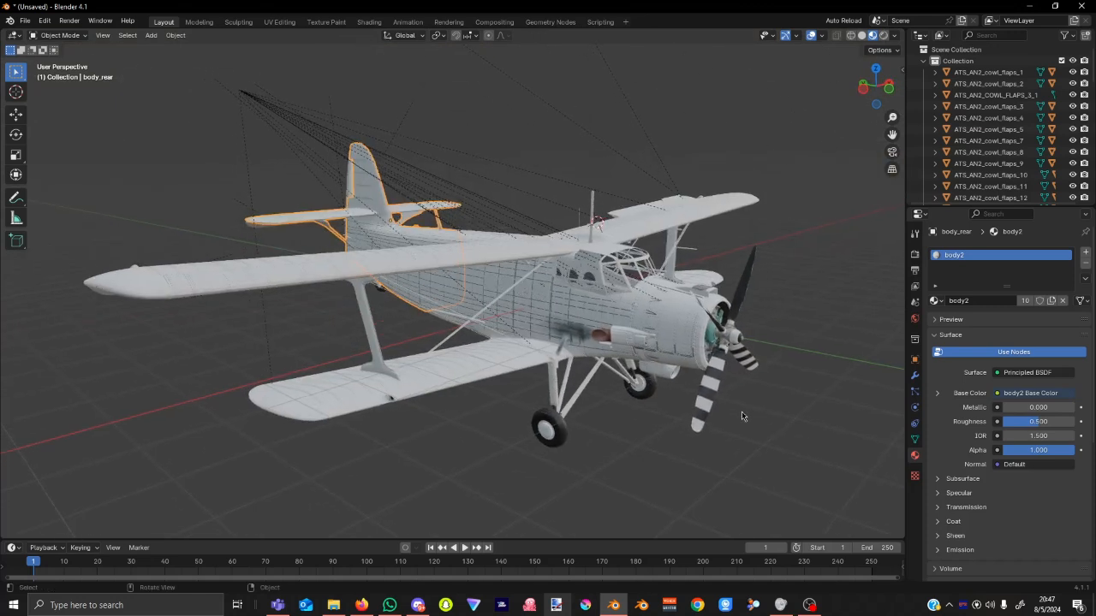
Compare Solid, Wireframe and Rendered shading, settling on Material Preview to view the underside.
left_click(861, 38)
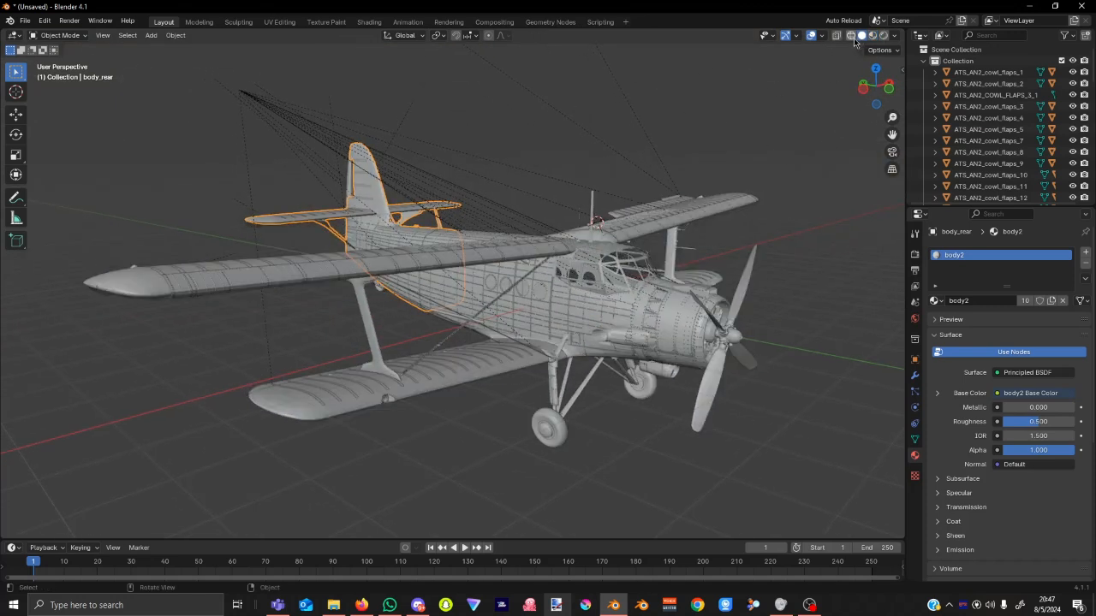
left_click(852, 37)
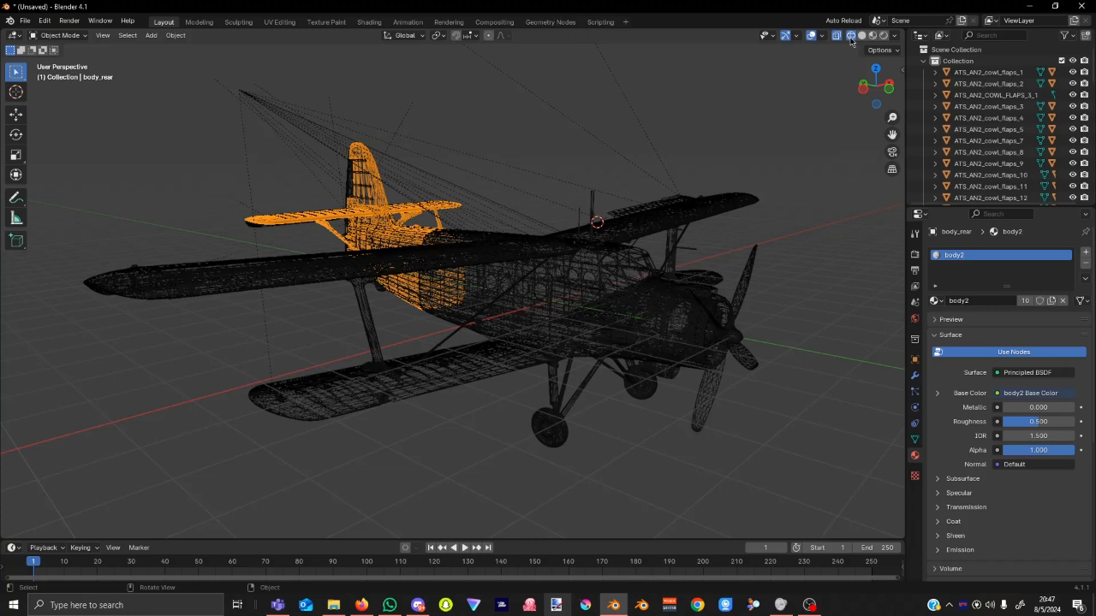
left_click(883, 35)
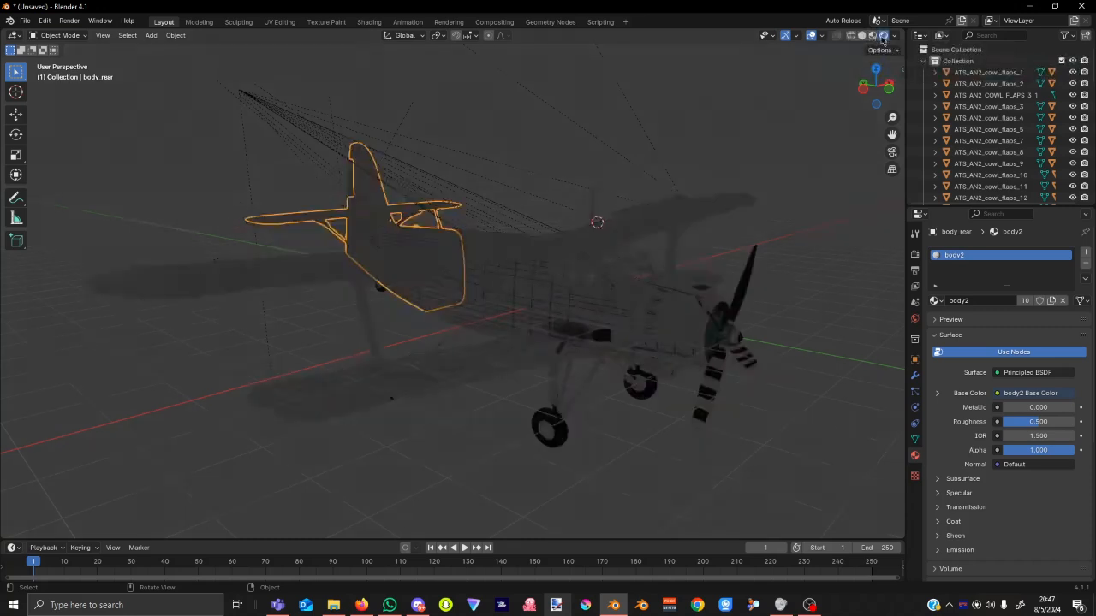
left_click(871, 37)
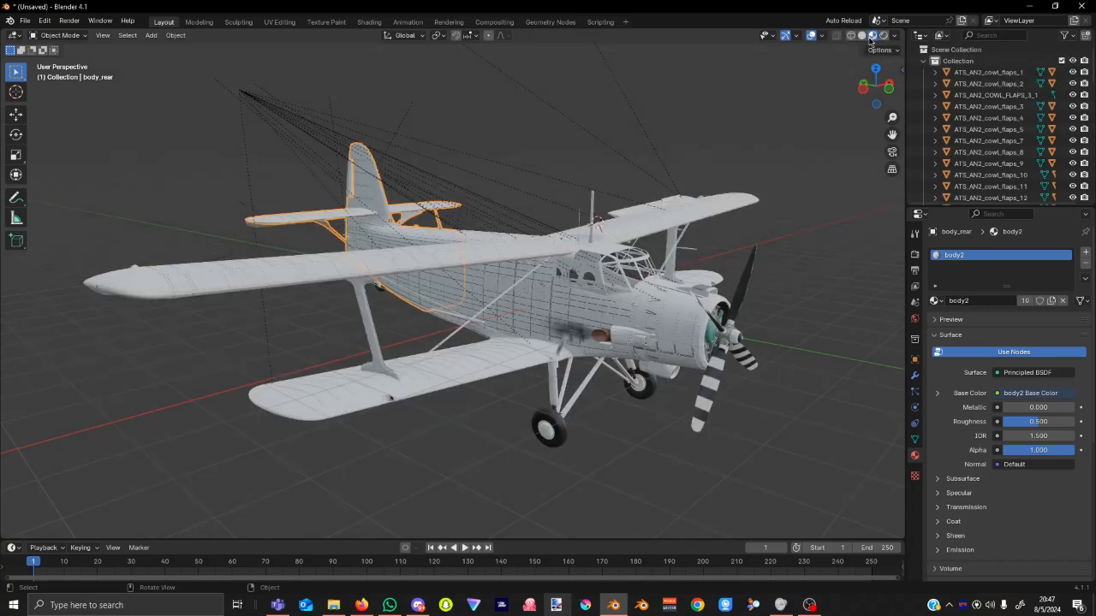
left_click(862, 37)
left_click(873, 36)
left_click(851, 37)
left_click(861, 37)
left_click(872, 37)
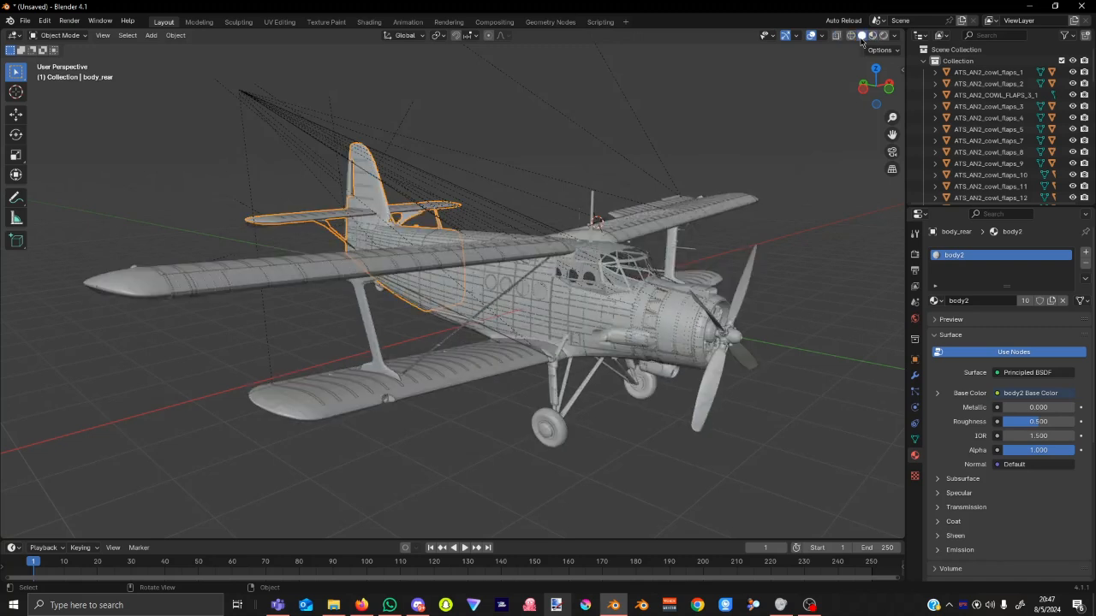
left_click(872, 38)
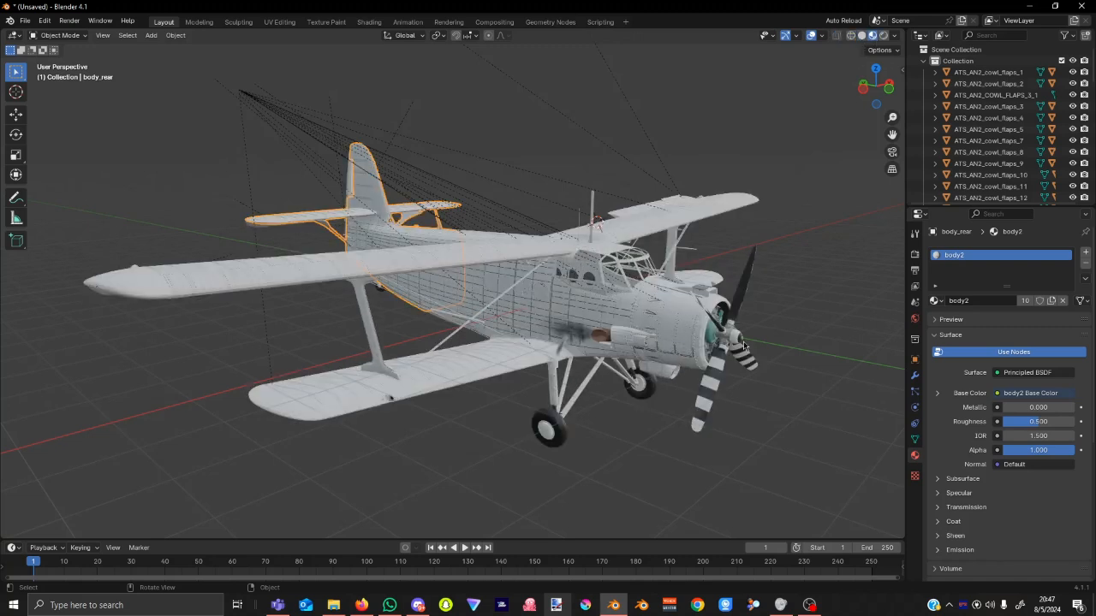
scroll(575, 334, "up", 8)
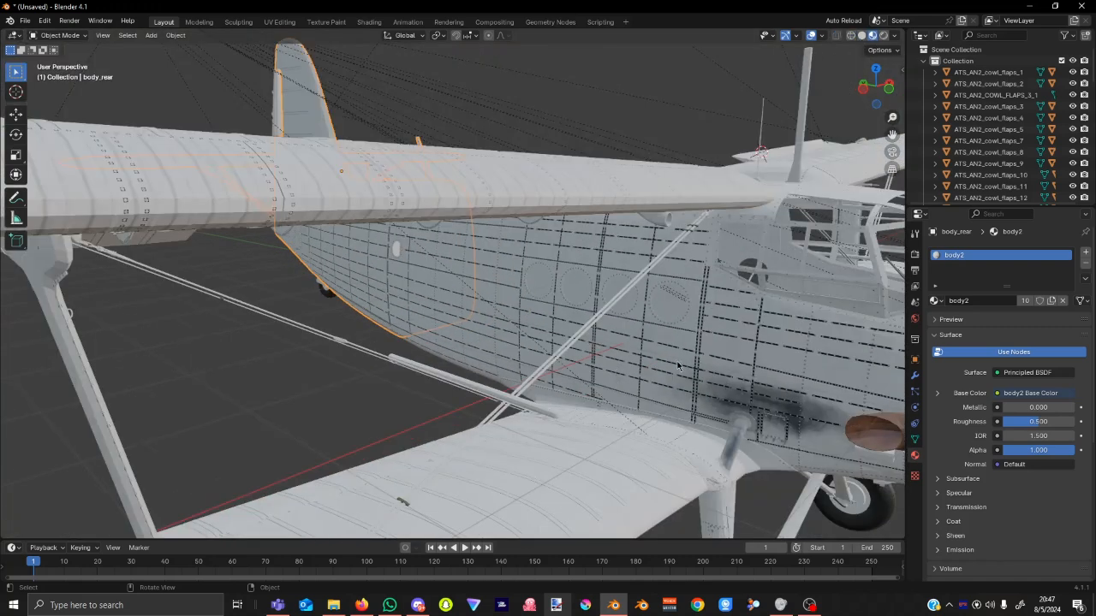
middle_click_drag(677, 367, 466, 374)
scroll(468, 375, "up", 2)
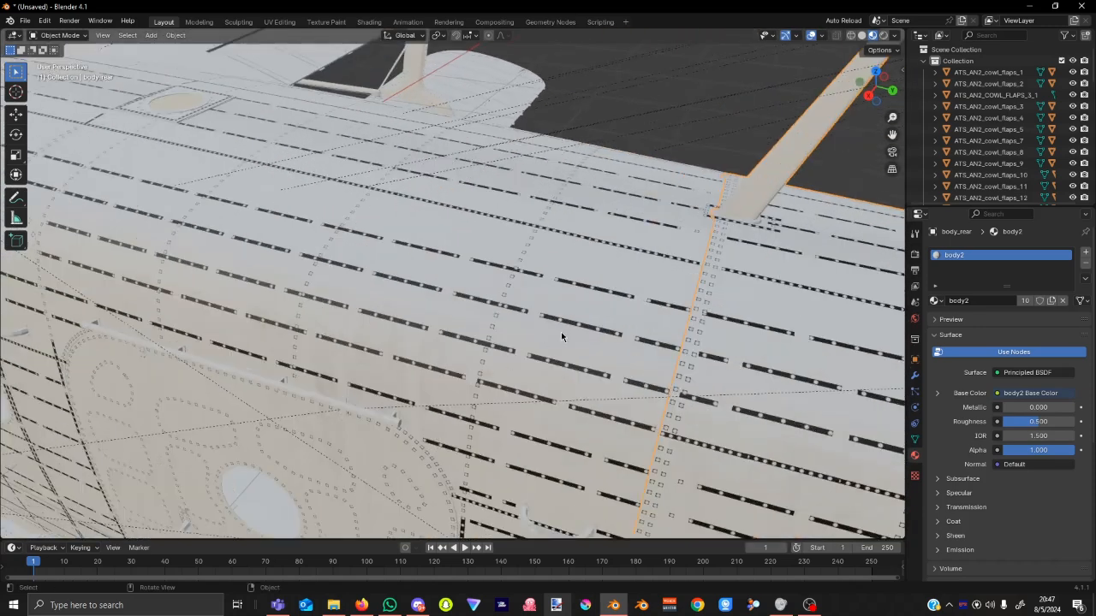
scroll(570, 322, "down", 5)
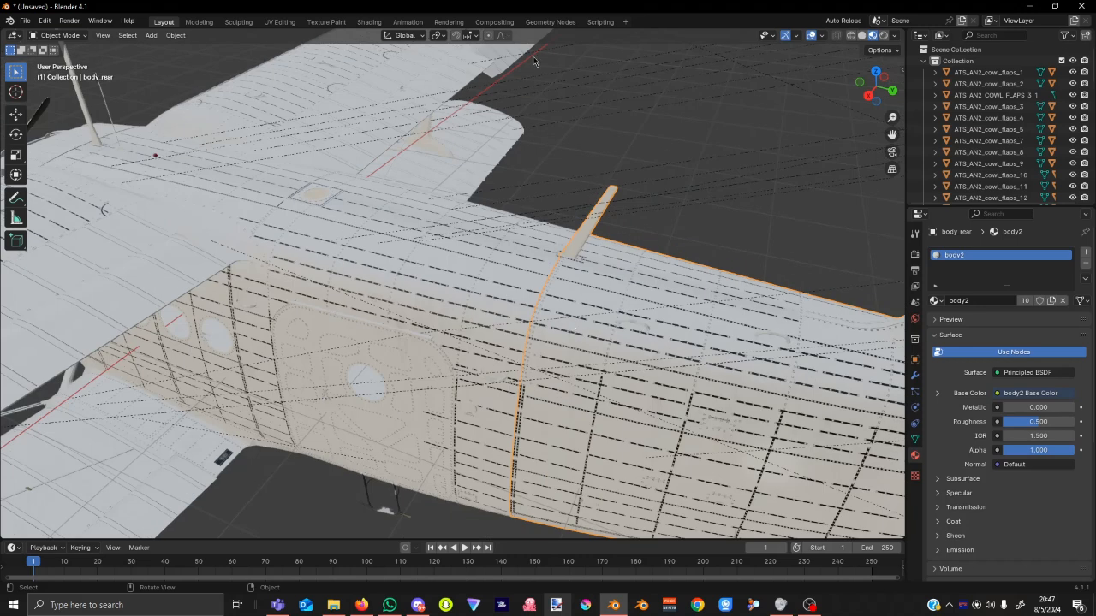
Return to Texture Paint, frame a front-left view of the aircraft, and select the Fill brush.
left_click(343, 22)
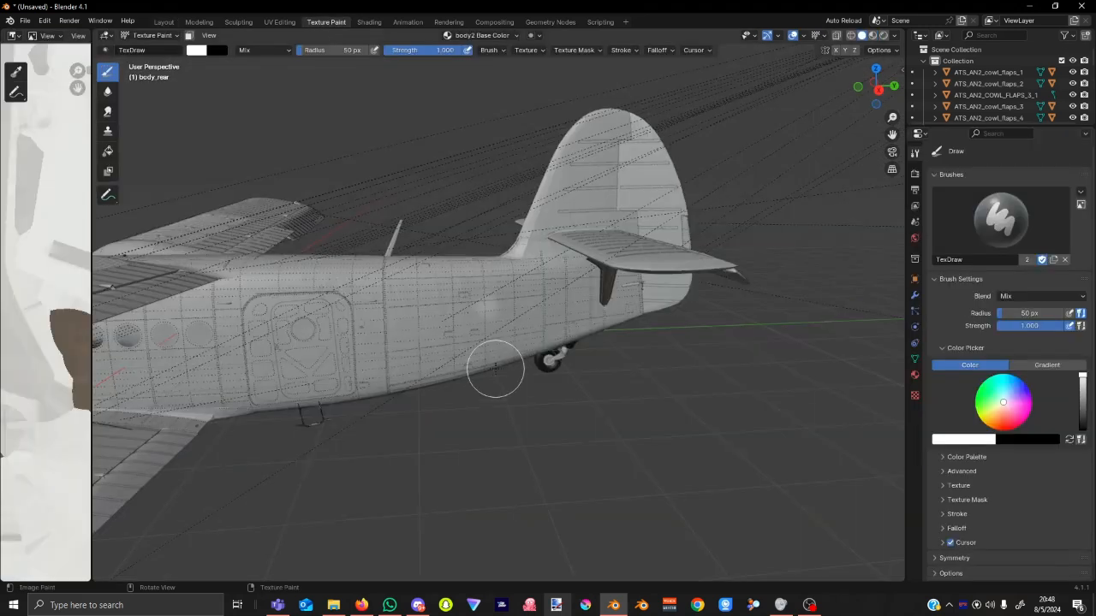
scroll(487, 361, "up", 5)
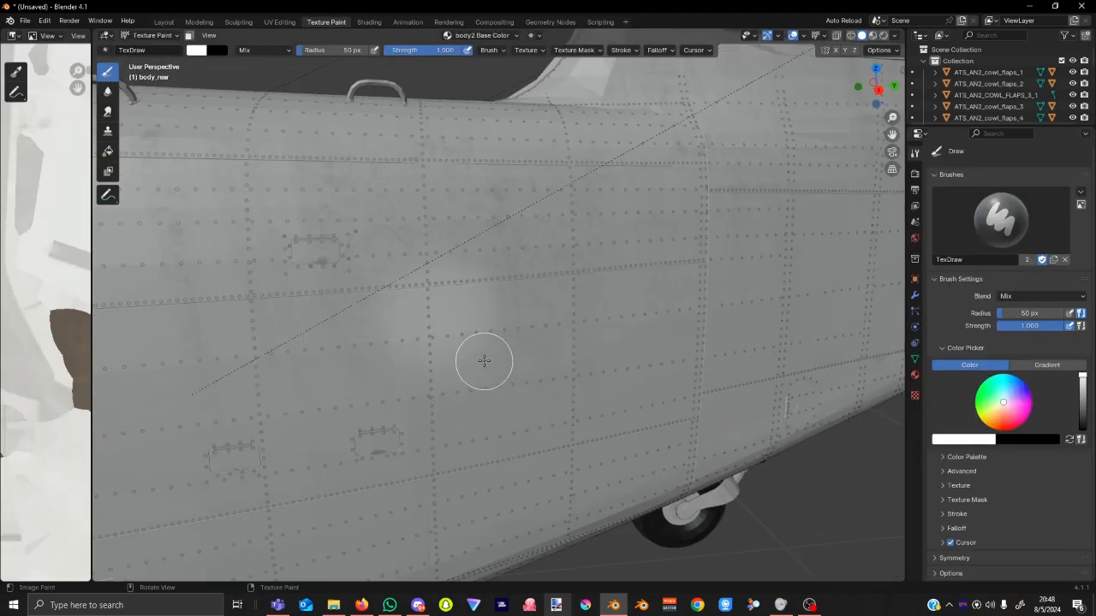
scroll(486, 361, "down", 5)
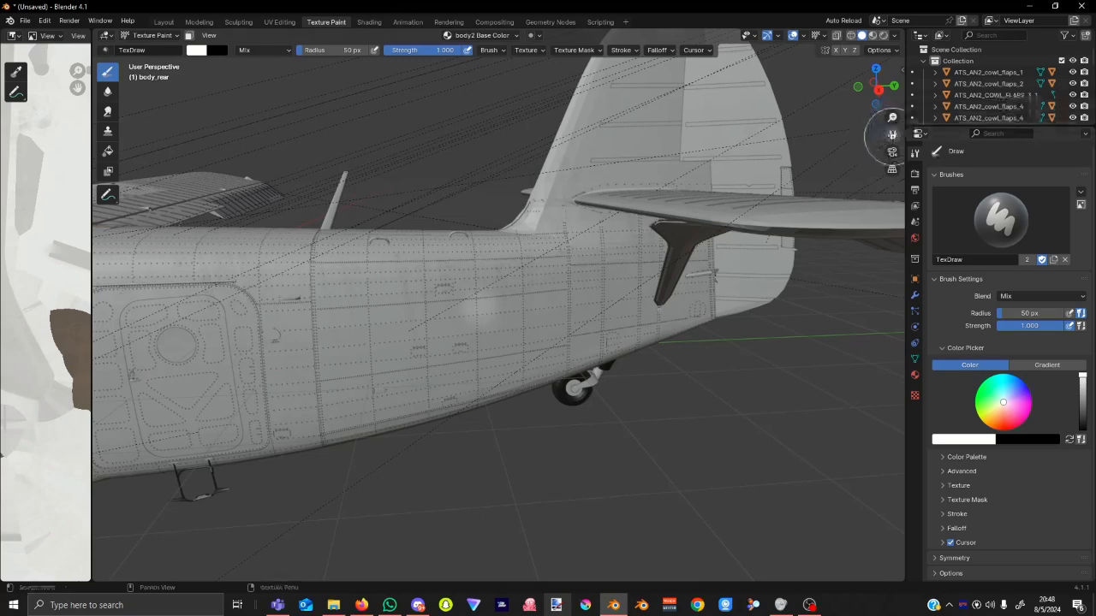
left_click_drag(892, 136, 1092, 116)
left_click_drag(280, 485, 299, 481)
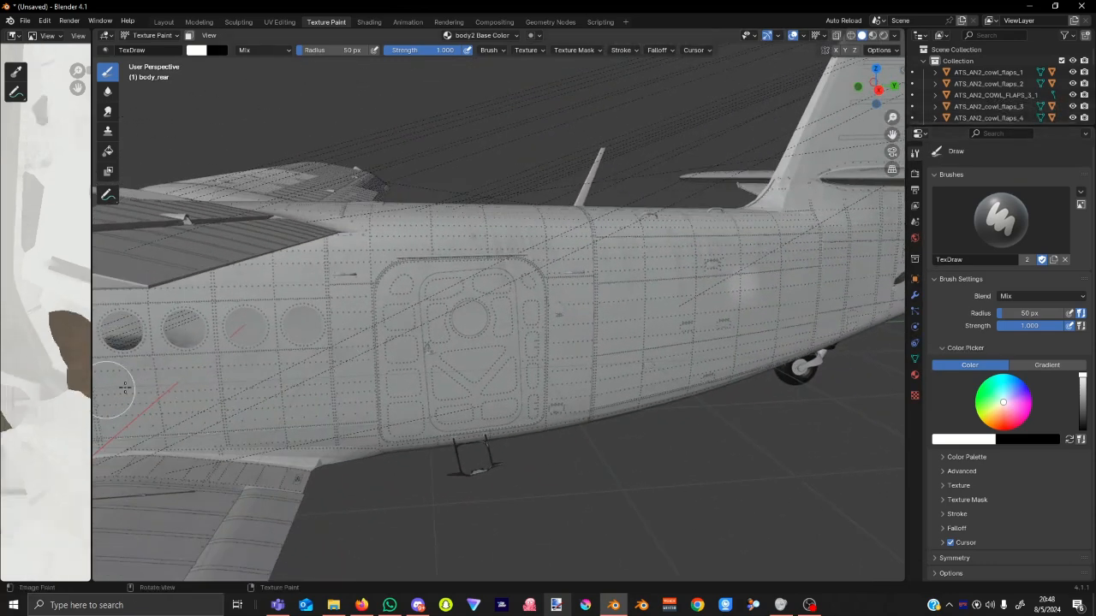
scroll(289, 365, "down", 3)
middle_click_drag(295, 393, 338, 389)
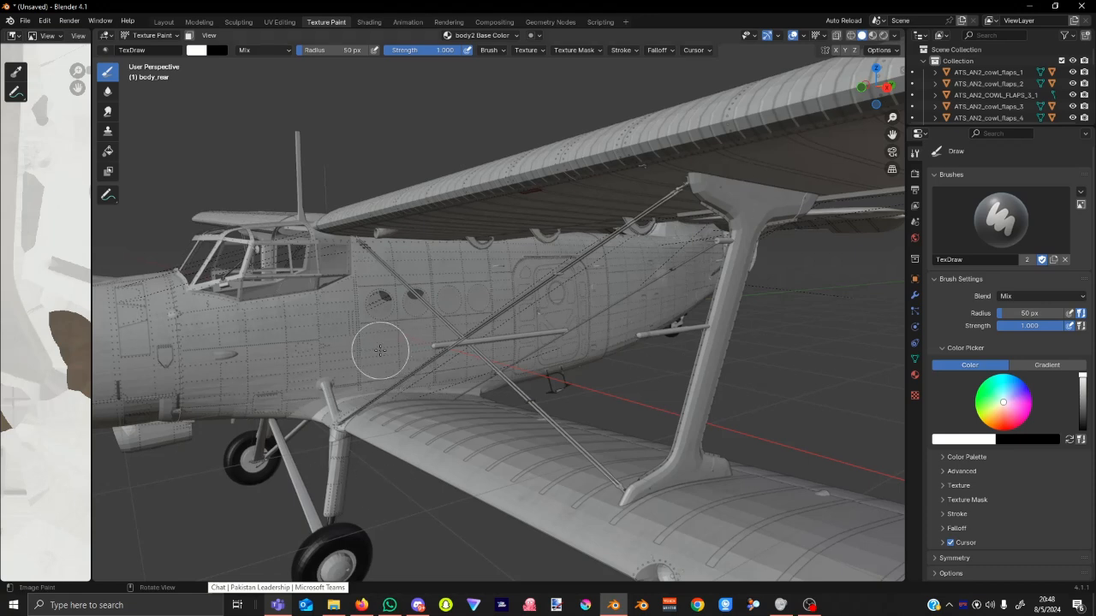
scroll(381, 366, "down", 2)
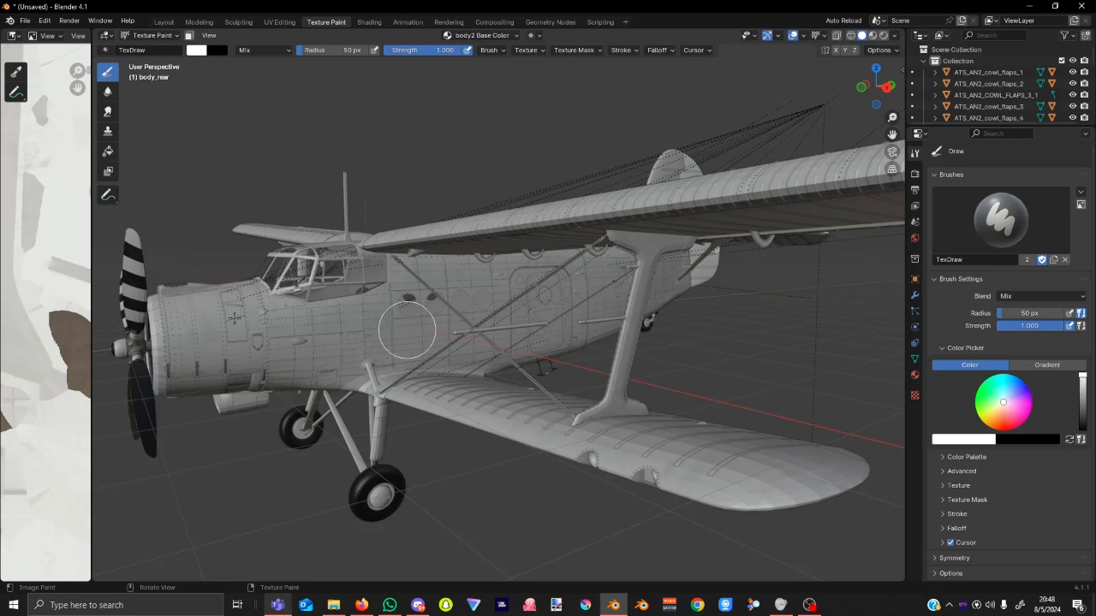
left_click(108, 152)
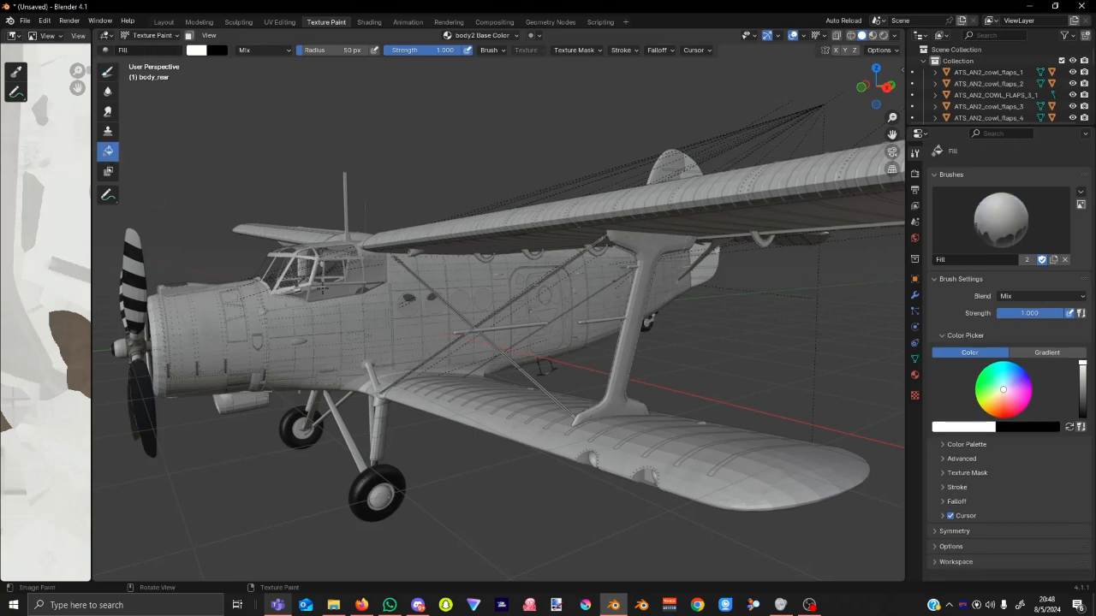
Move Texture Paint from body_rear to body_front via Object Mode, then switch over to Krita.
left_click(152, 35)
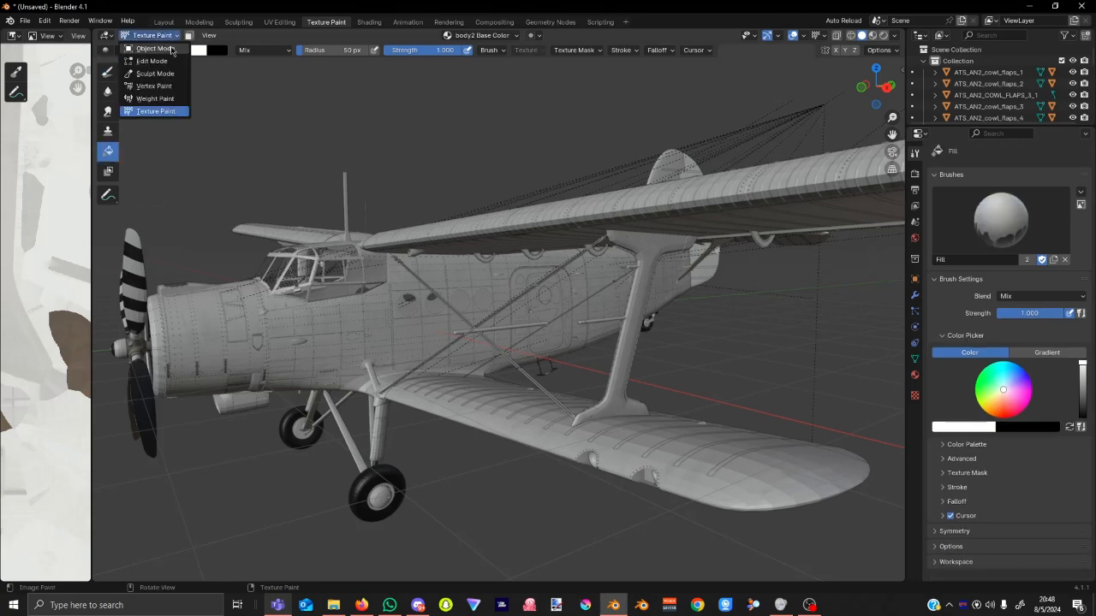
left_click(154, 47)
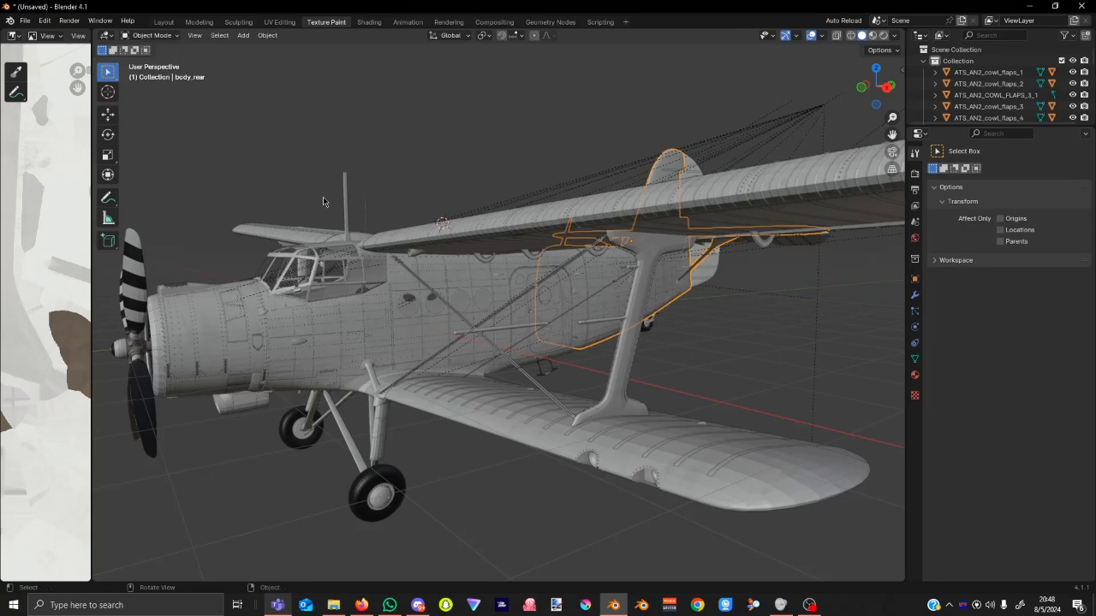
left_click(413, 342)
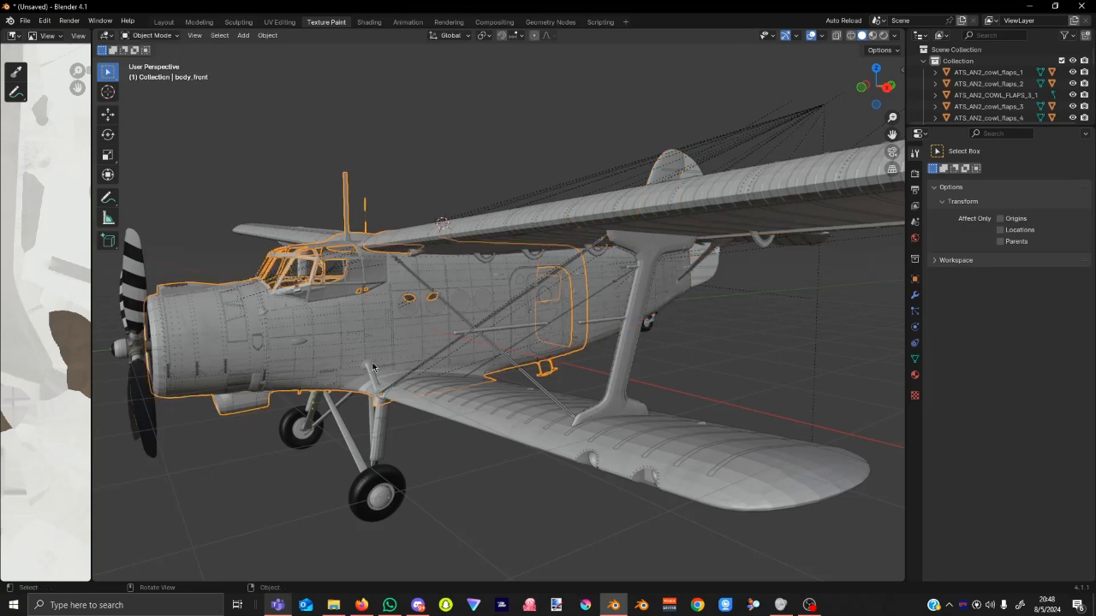
left_click(149, 35)
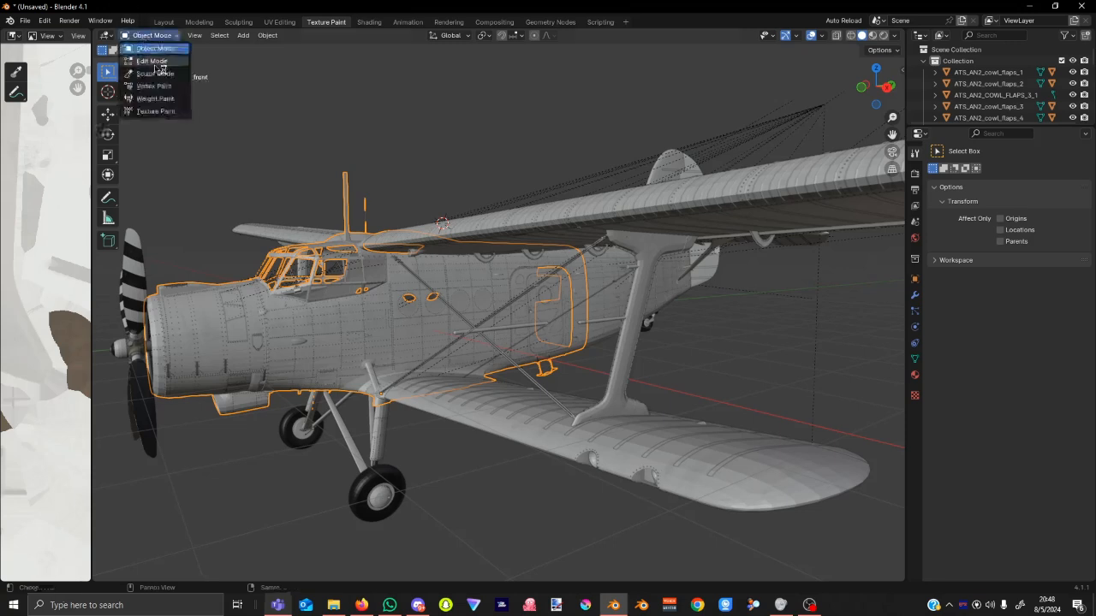
left_click(155, 111)
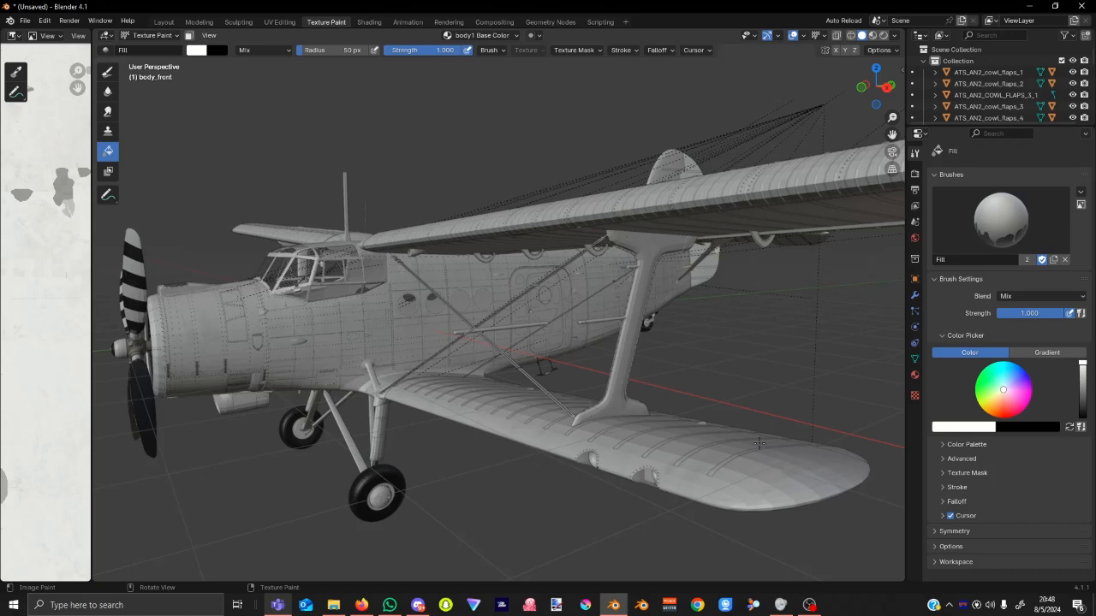
left_click(589, 609)
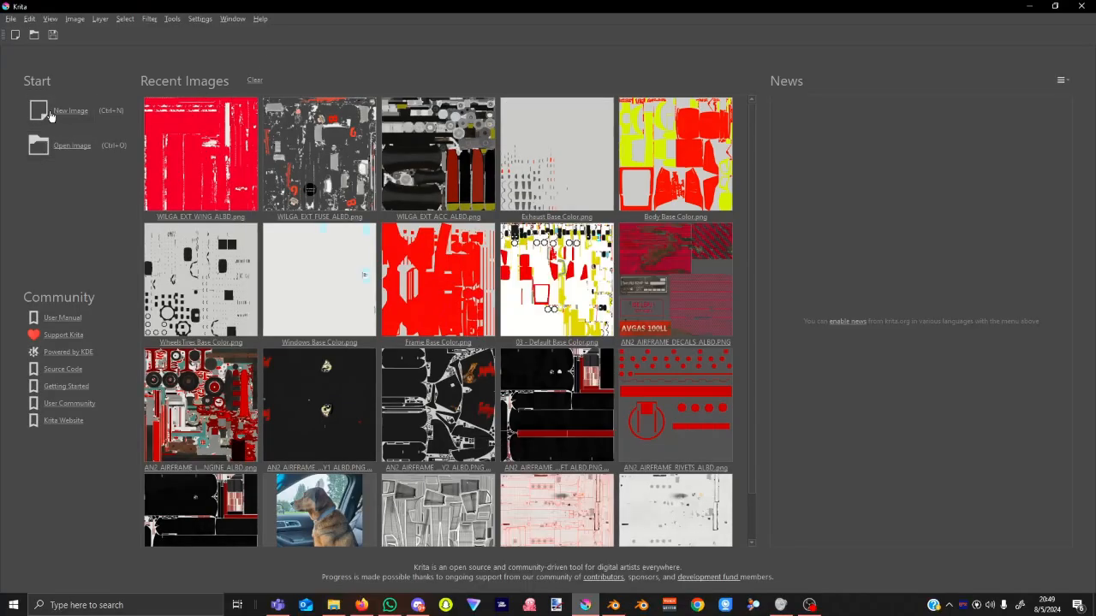
Open AN2_AIRFRAME_BODY1_ALBD.png in Krita from Desktop > MSFS > Paint Kits > AN-2 > tut.
left_click(32, 36)
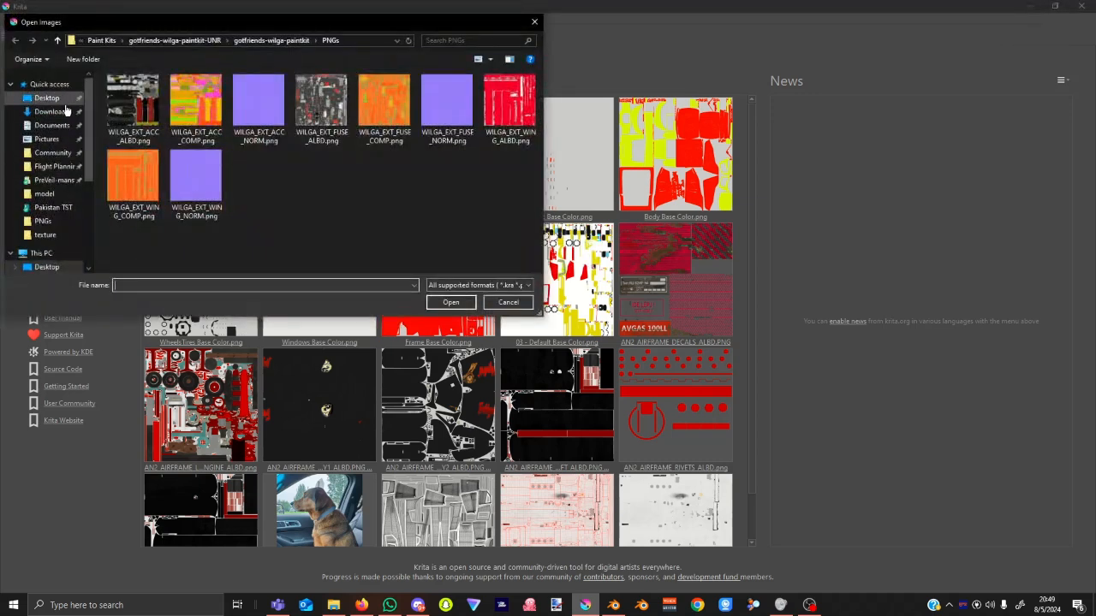
left_click(47, 97)
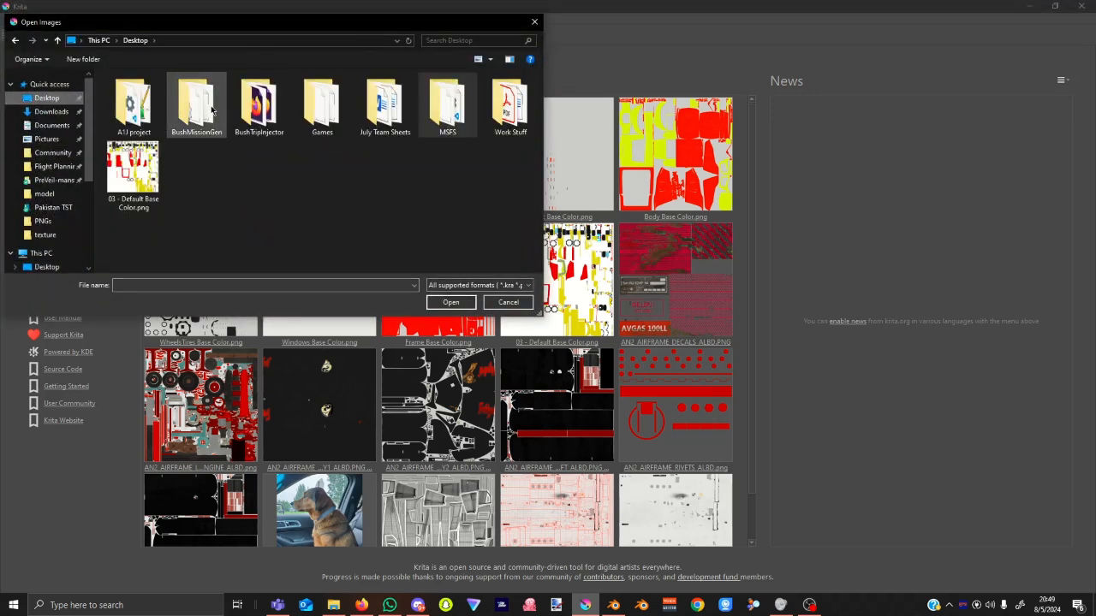
double_click(448, 110)
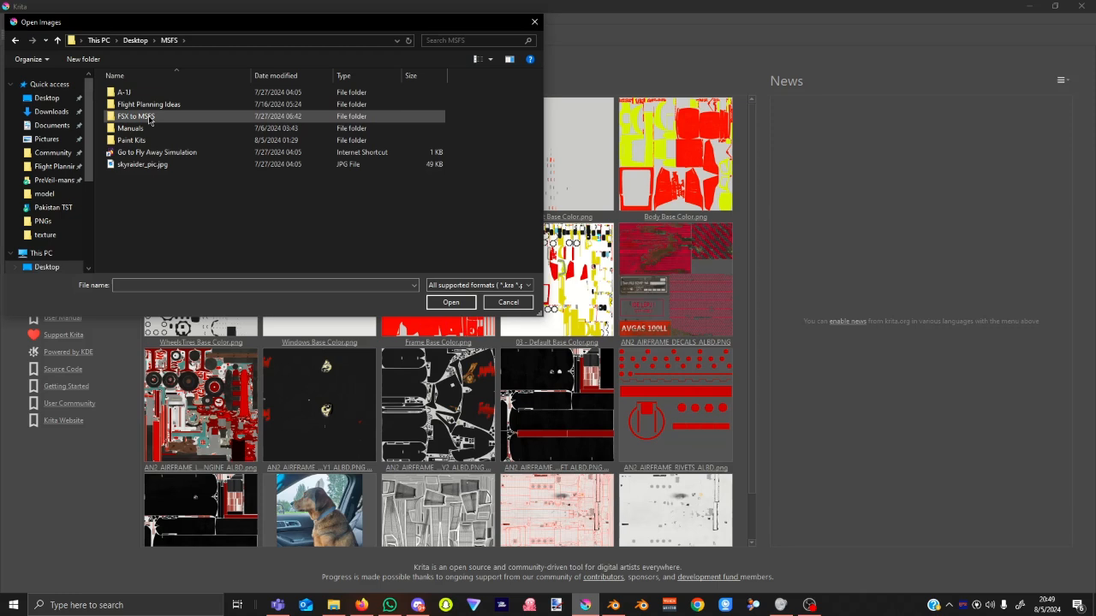
double_click(136, 140)
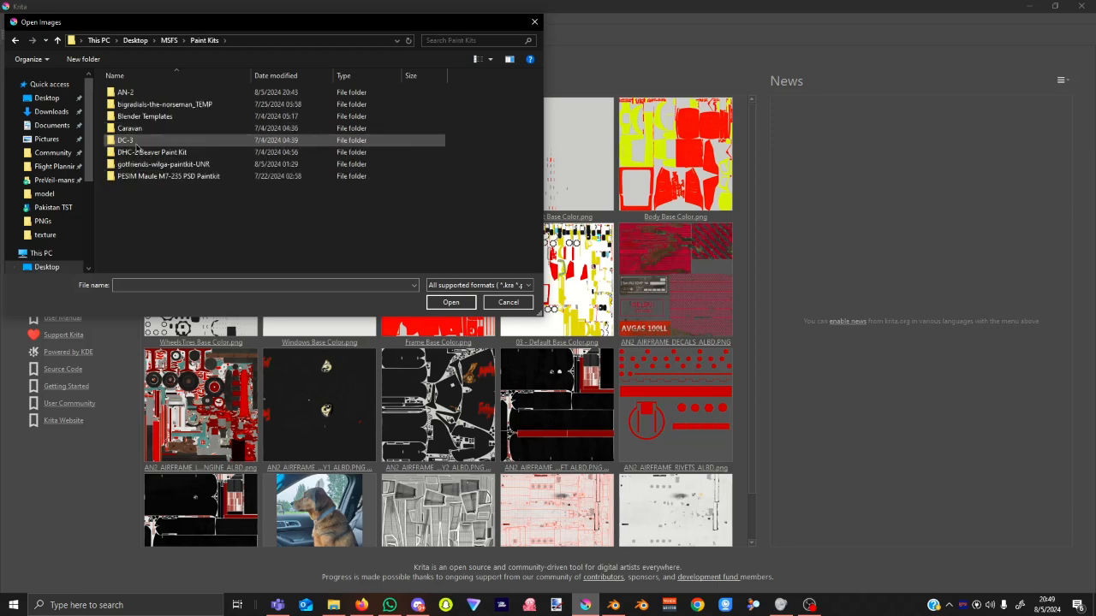
double_click(137, 93)
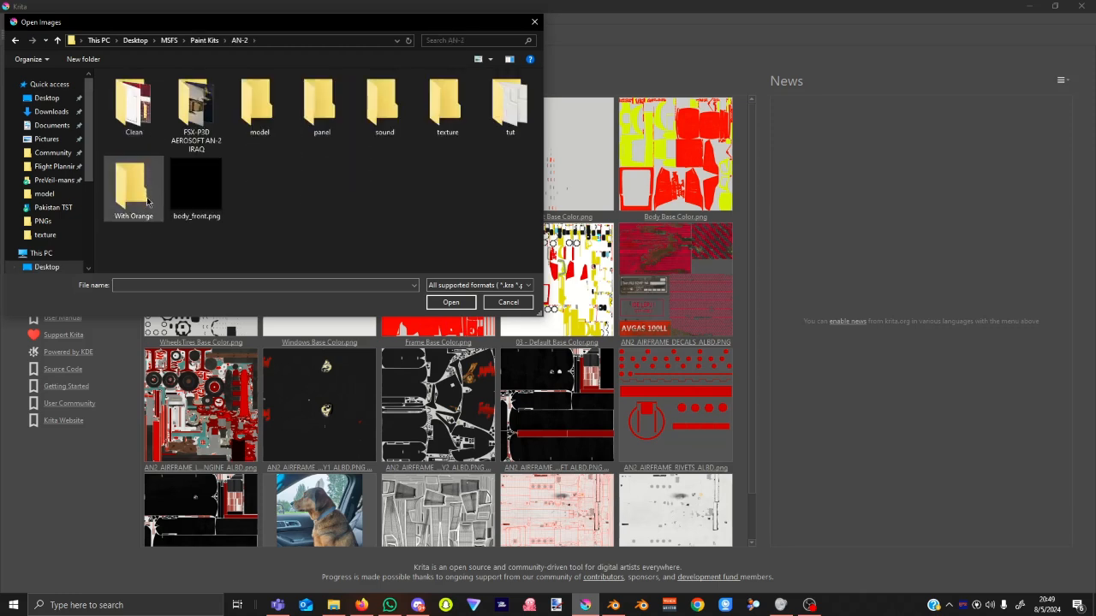
double_click(506, 122)
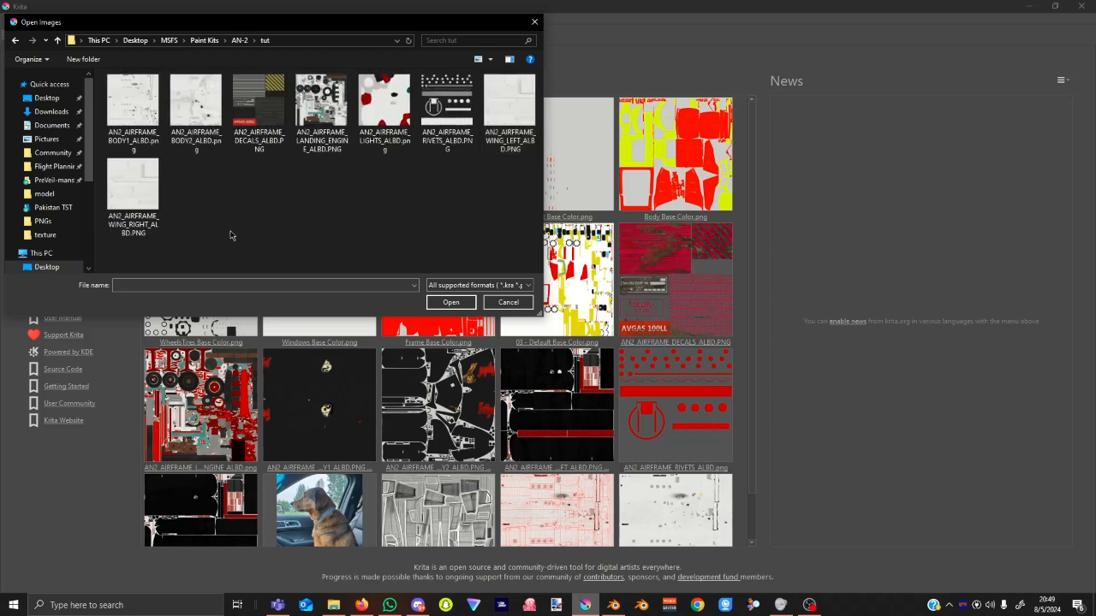
double_click(137, 117)
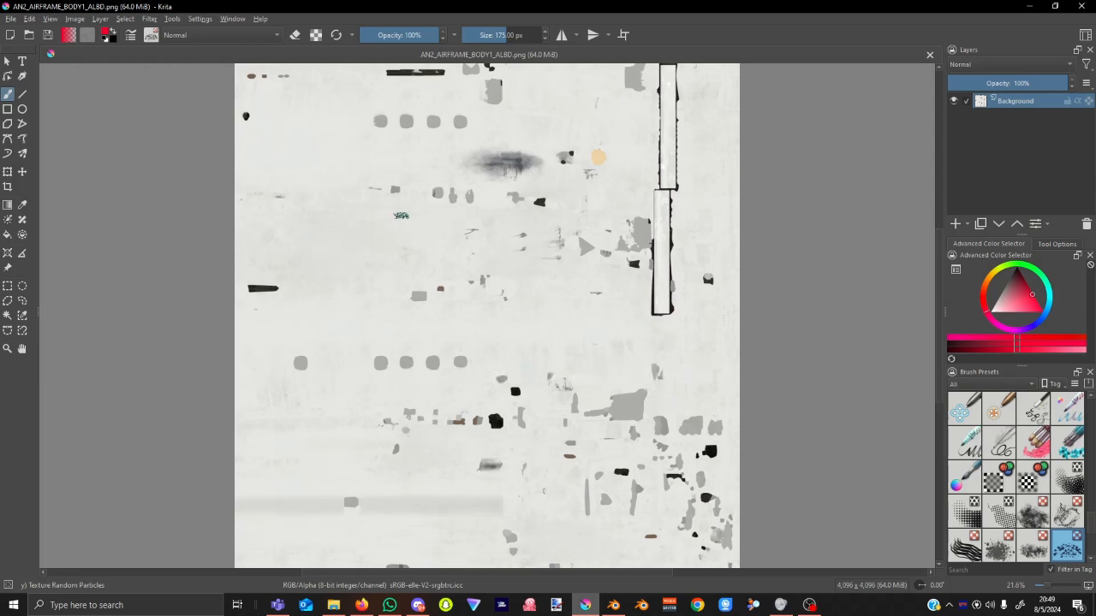
Duplicate the Background layer, delete the copy, and add an empty Paint Layer 1.
left_click(981, 223)
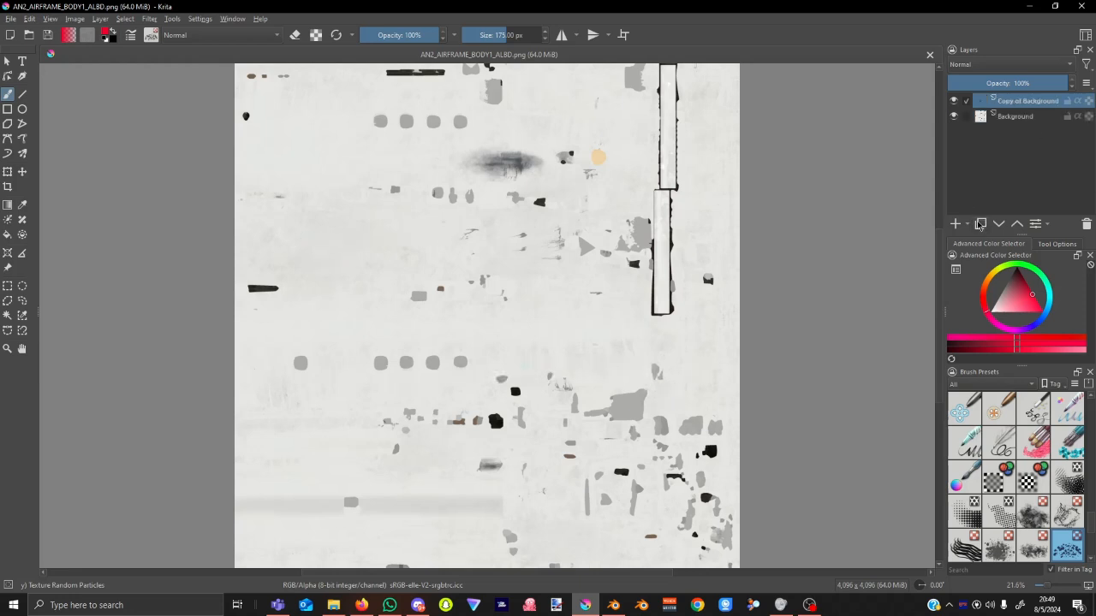
right_click(1047, 101)
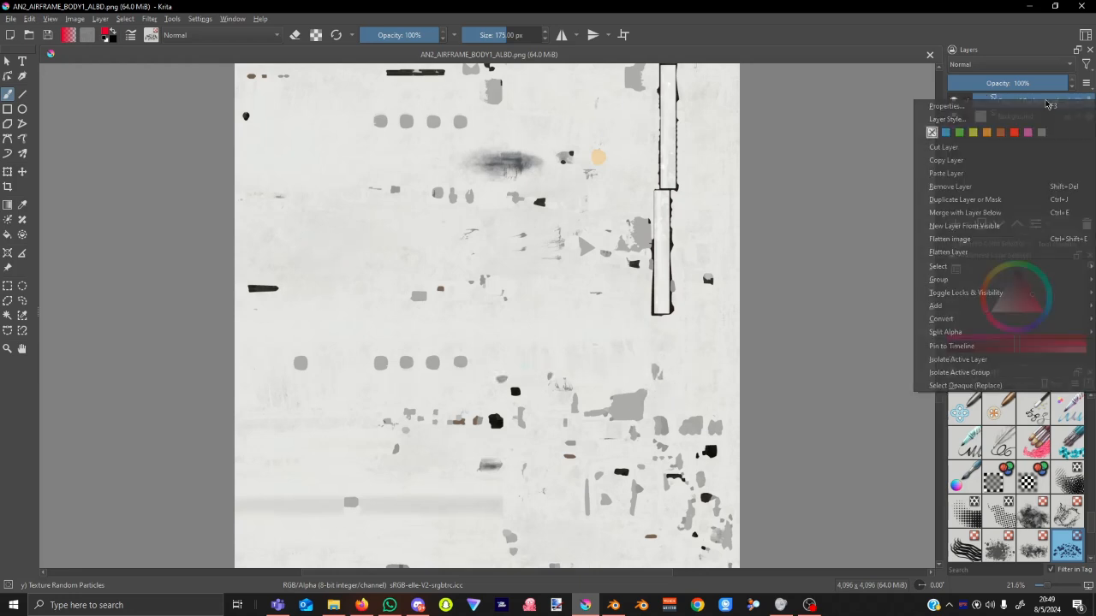
left_click(984, 186)
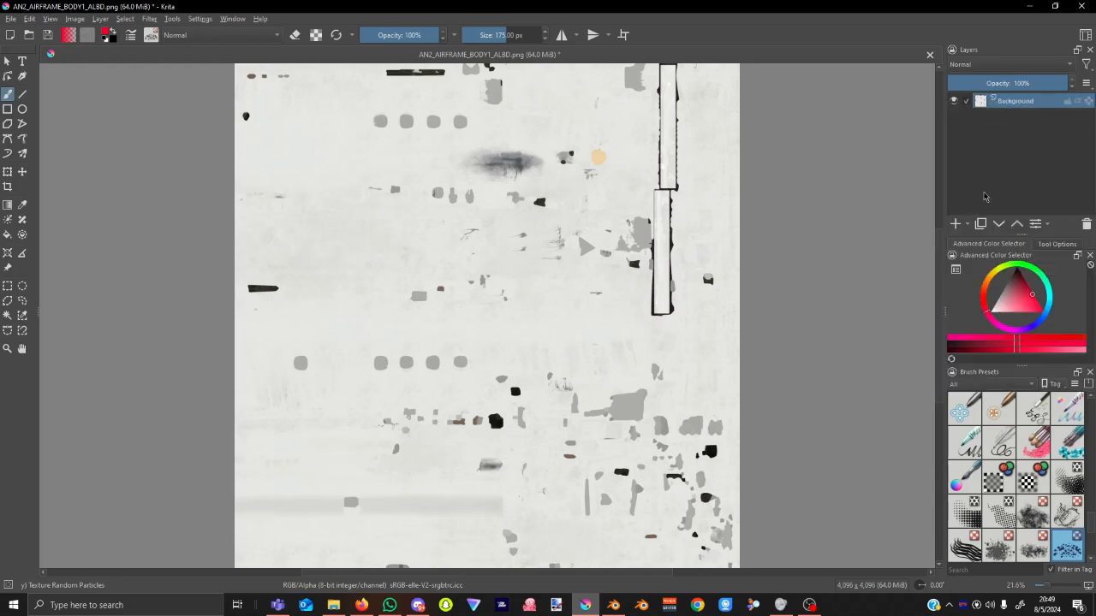
left_click(956, 224)
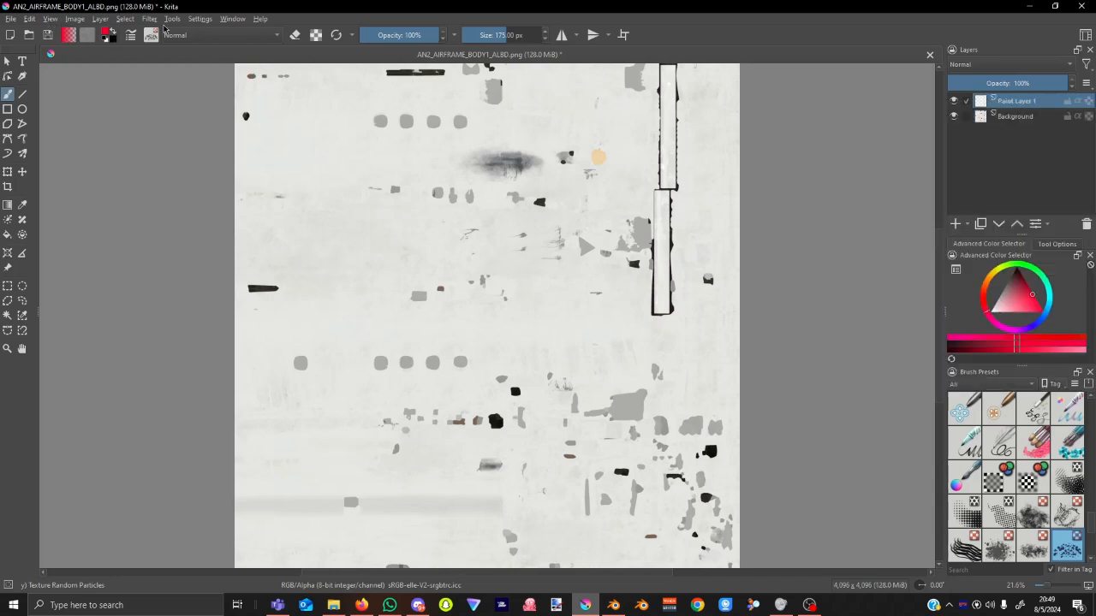
Browse the Filter and Tools menus, then close them.
left_click(149, 19)
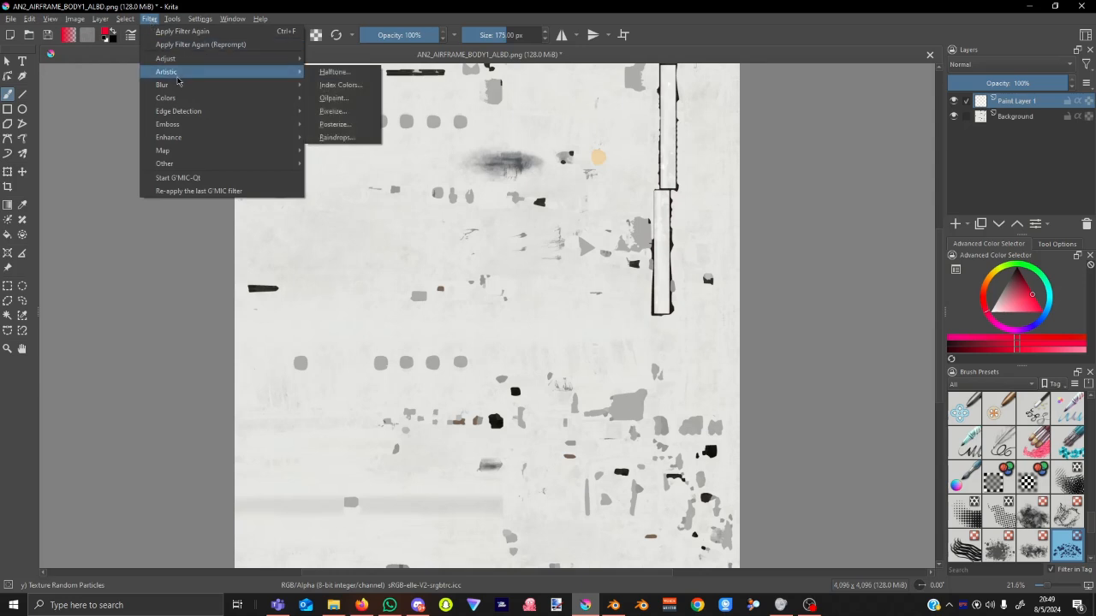
left_click(200, 18)
left_click(172, 19)
mouse_move(206, 32)
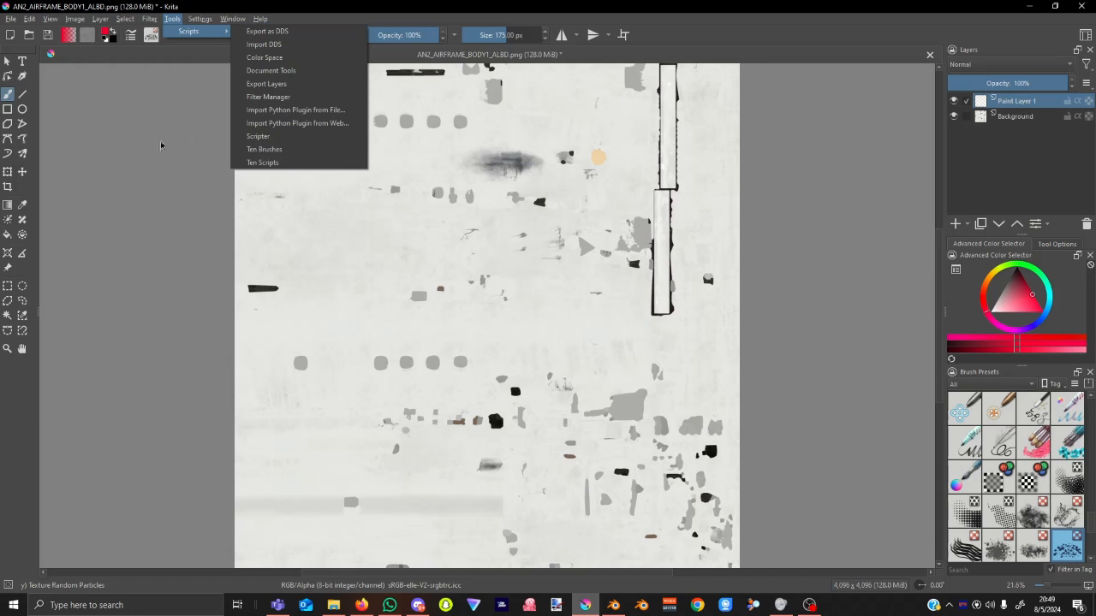
left_click(372, 5)
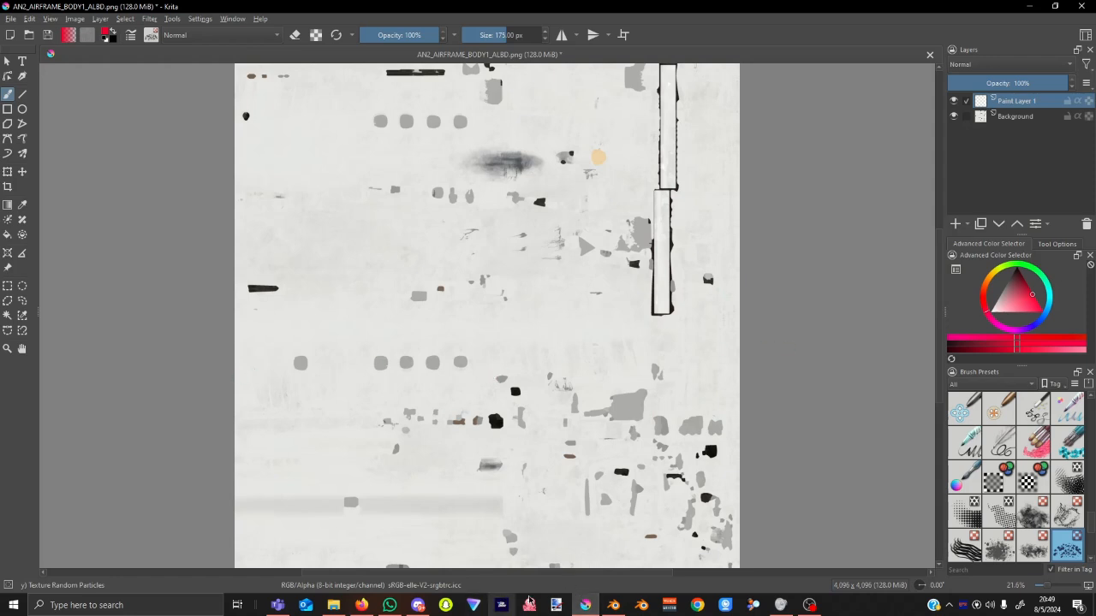
Glance at the grey plane in Blender, then bring up File Explorer on the birddog model folder.
left_click(621, 613)
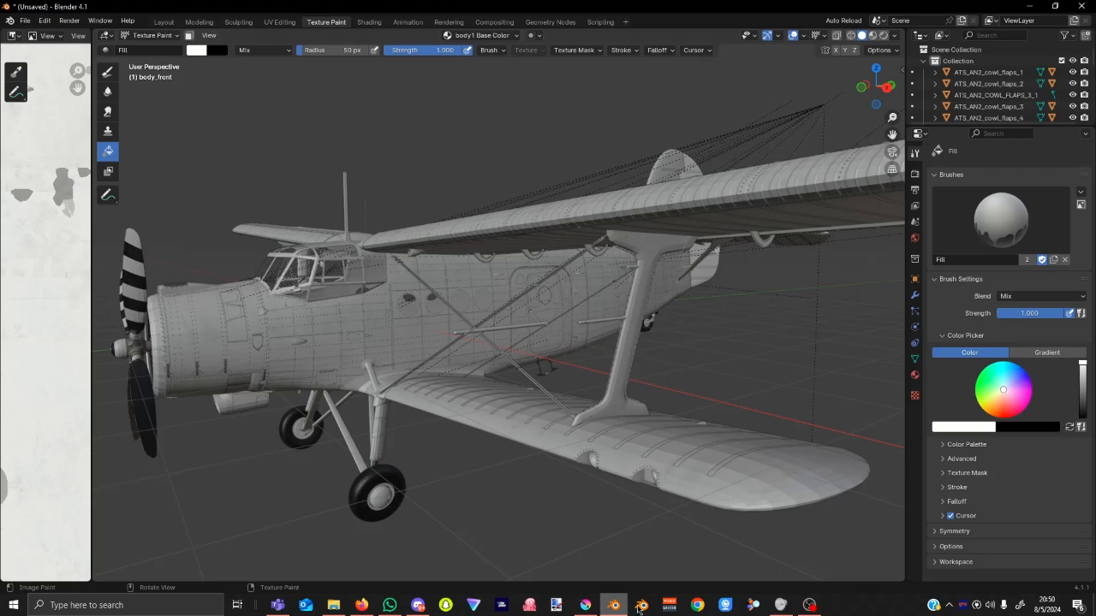
left_click(586, 605)
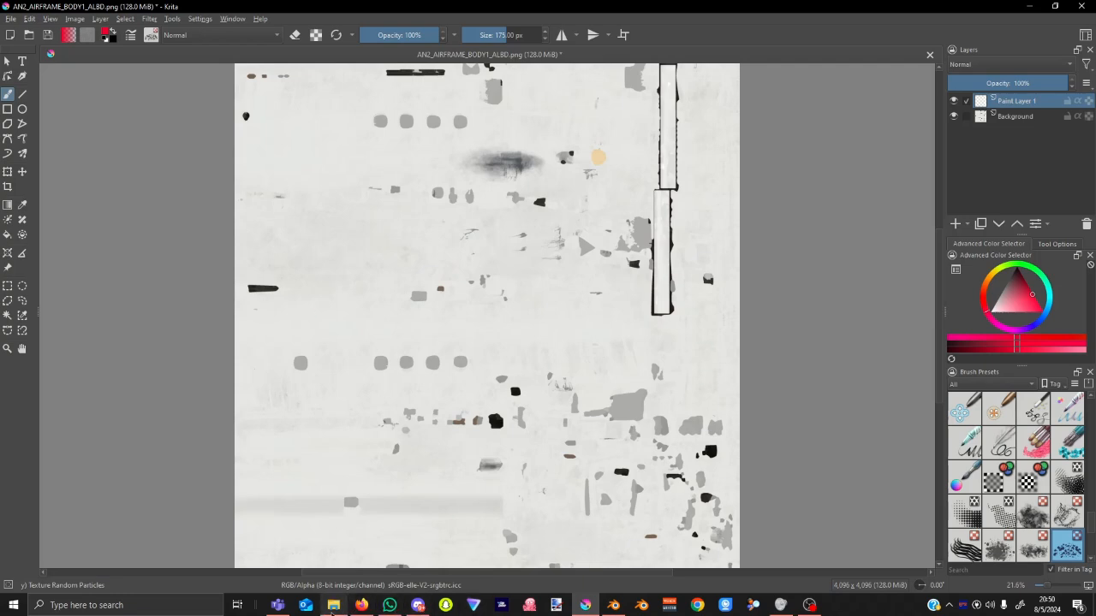
left_click(333, 605)
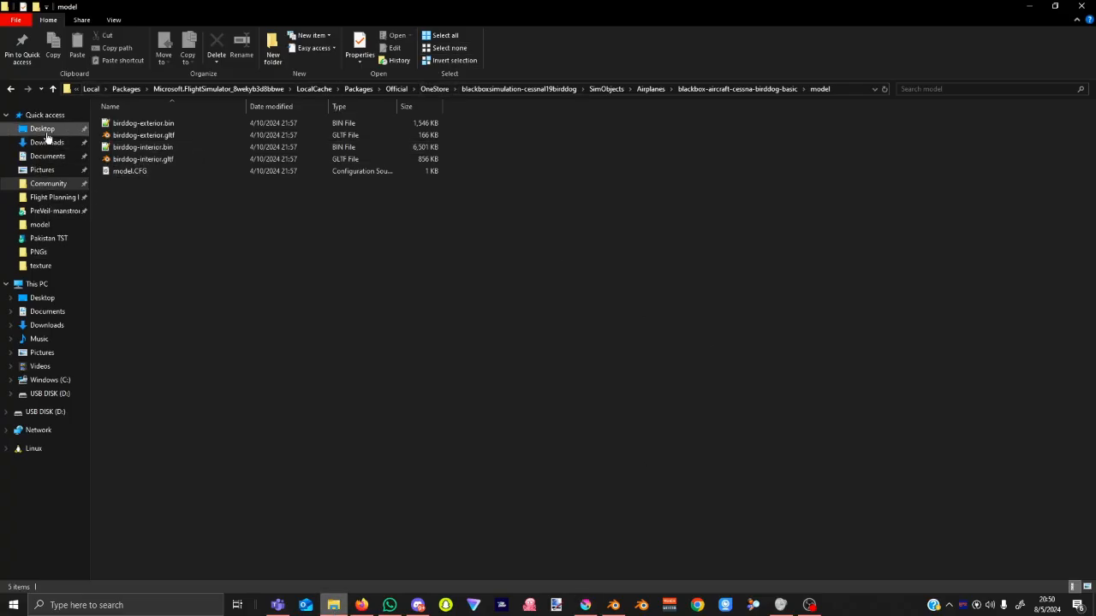
Navigate in File Explorer to Desktop > MSFS > Paint Kits > AN-2.
left_click(42, 129)
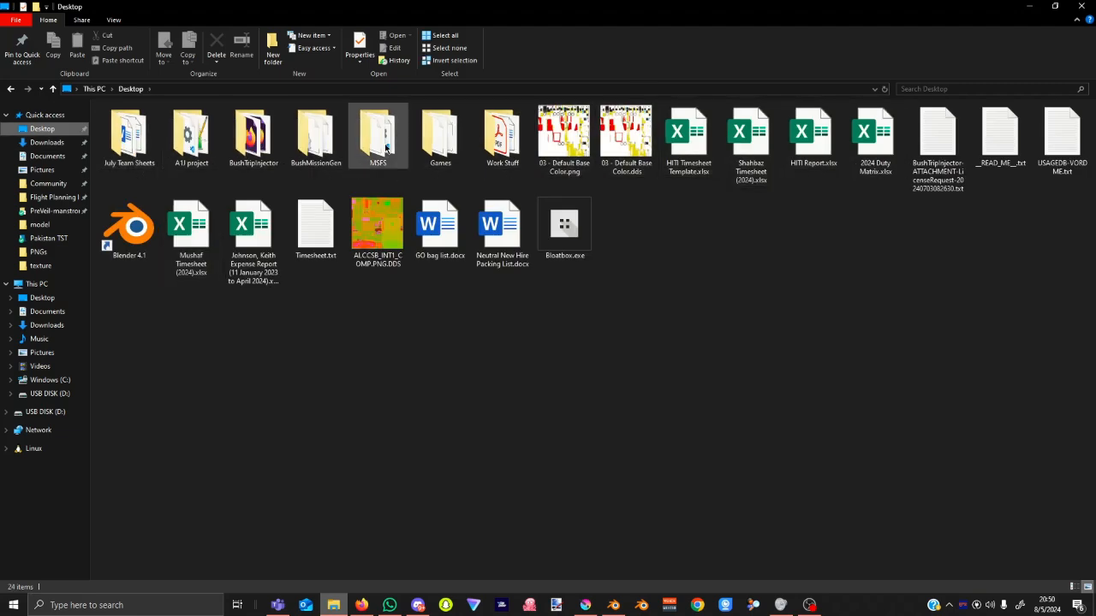
double_click(377, 135)
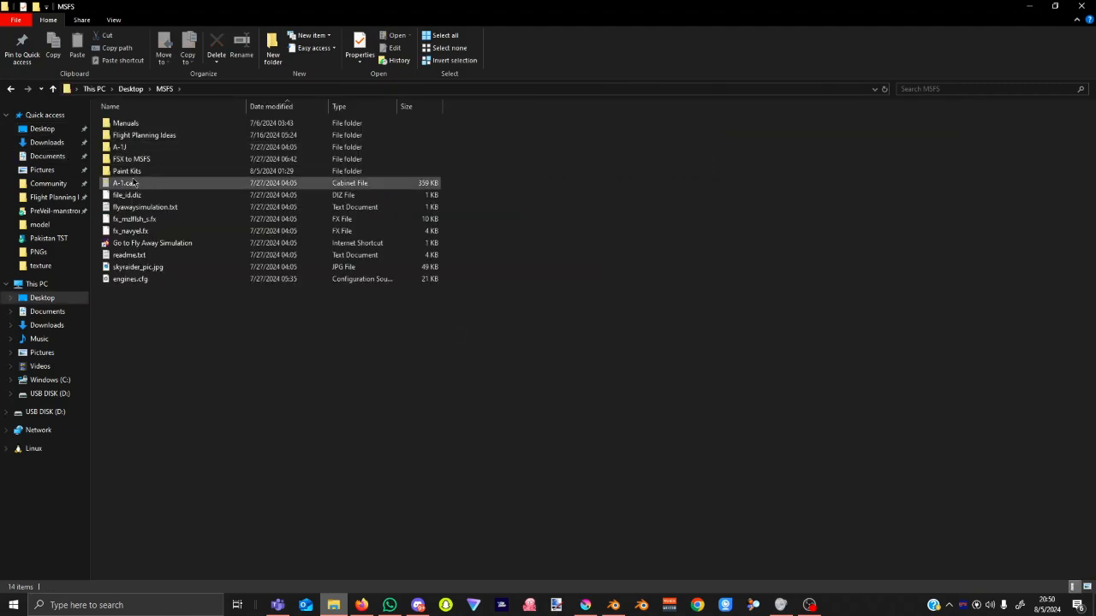
double_click(138, 173)
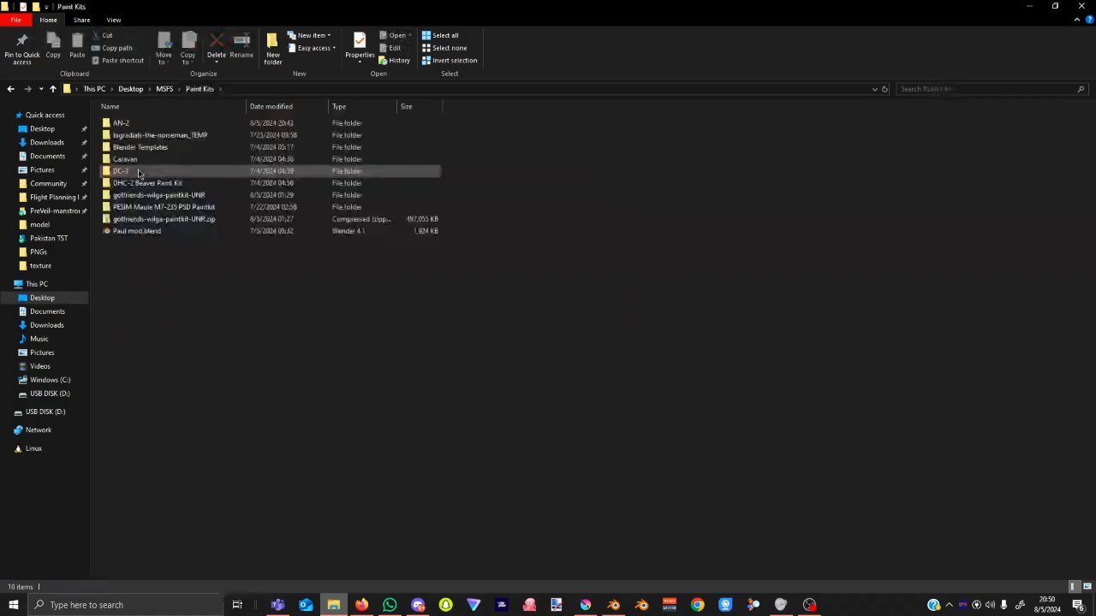
double_click(153, 126)
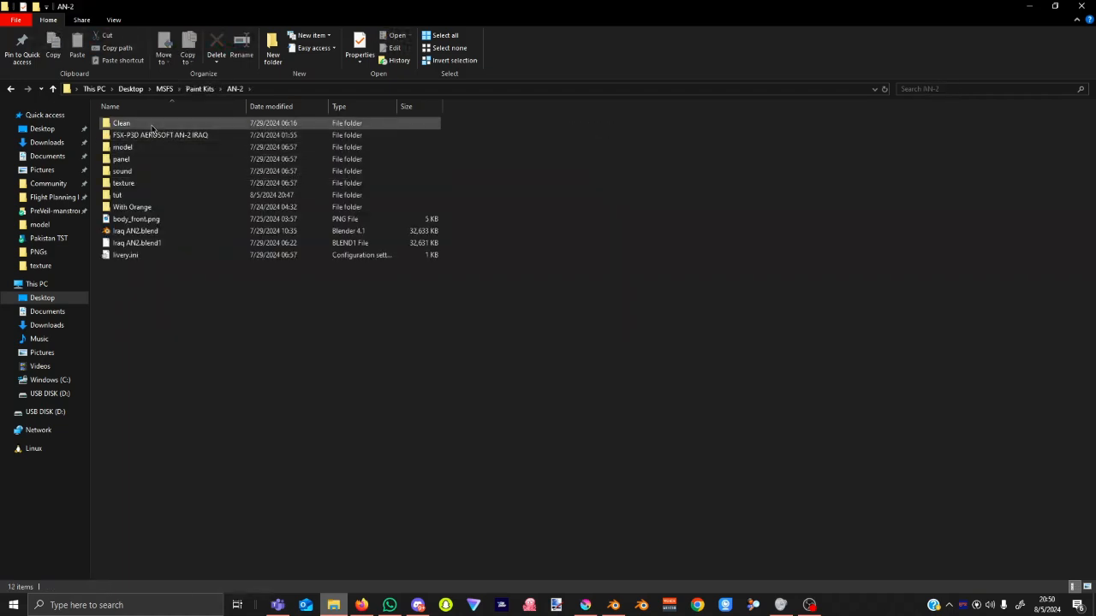
Peek into the Clean, model and texture folders, then open With Orange and select AN2_airframe_body1_albd.dds.
left_click(153, 126)
double_click(153, 127)
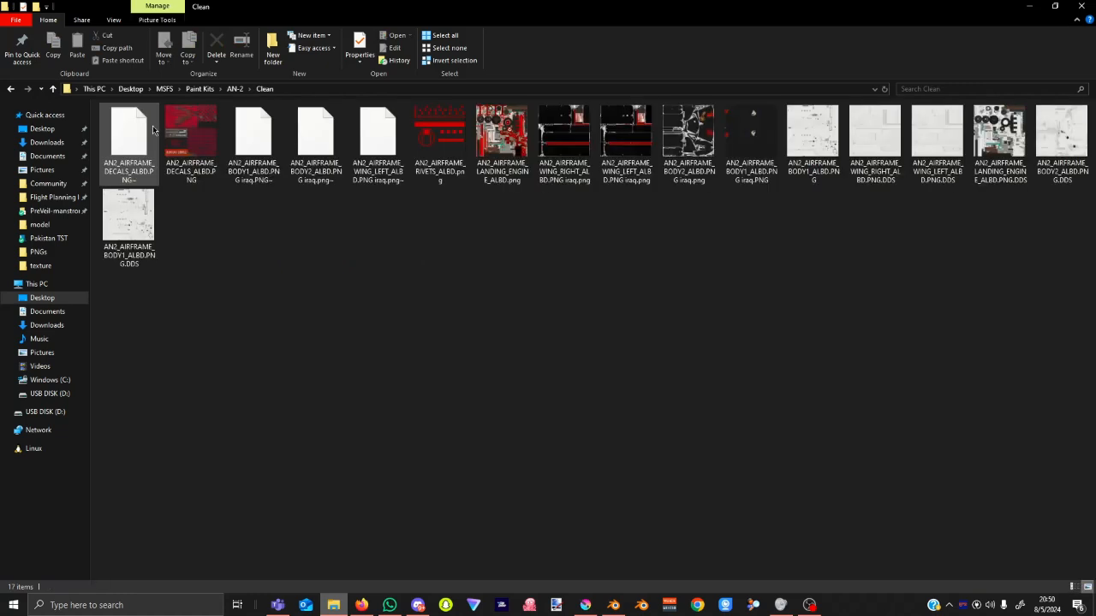
left_click(234, 88)
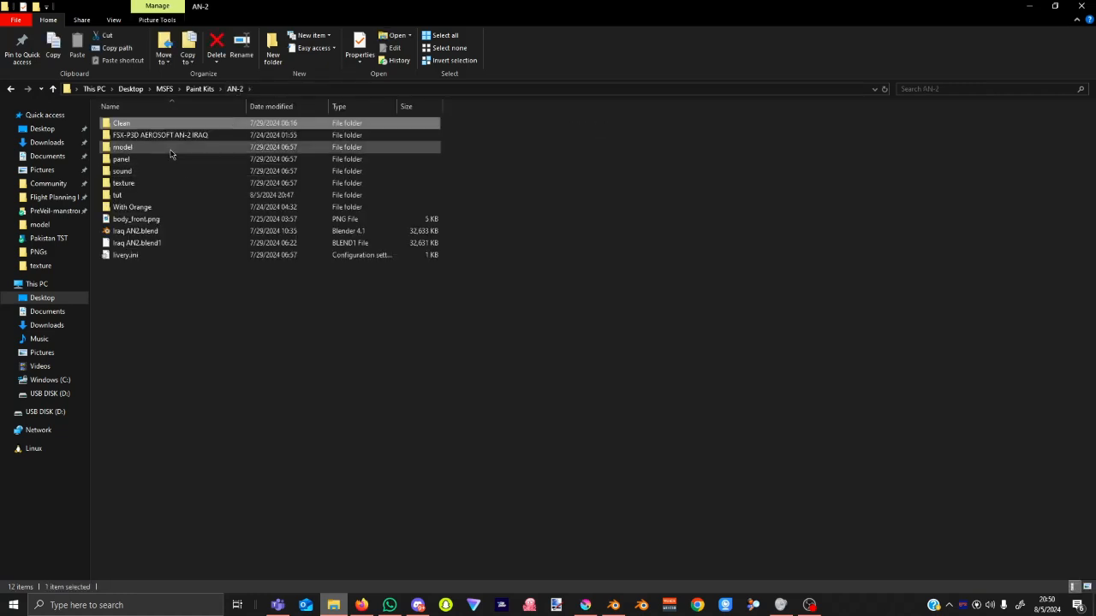
double_click(171, 148)
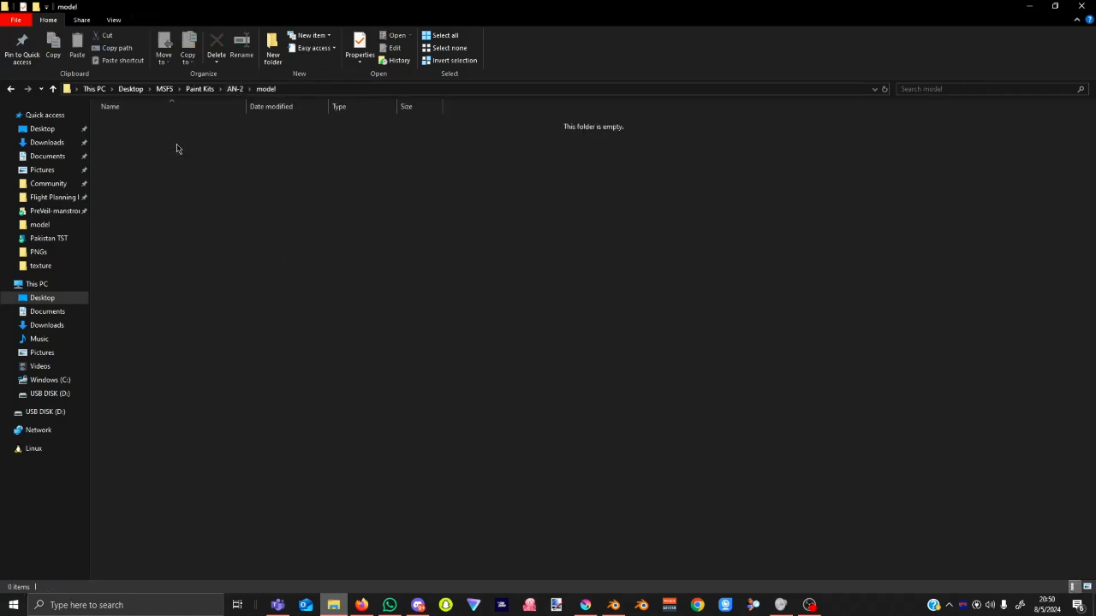
left_click(233, 91)
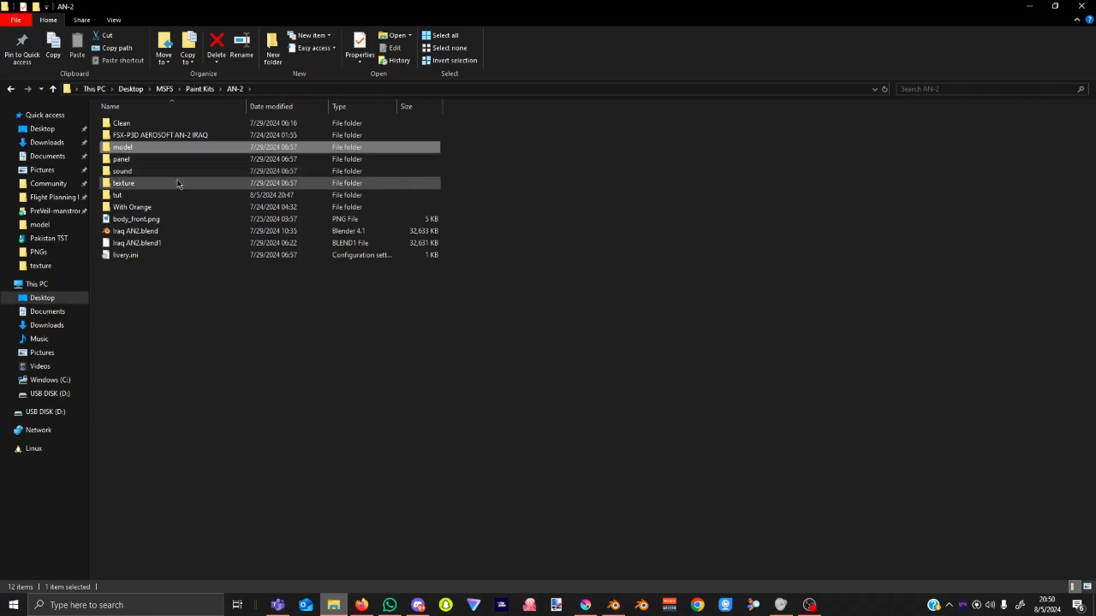
double_click(176, 184)
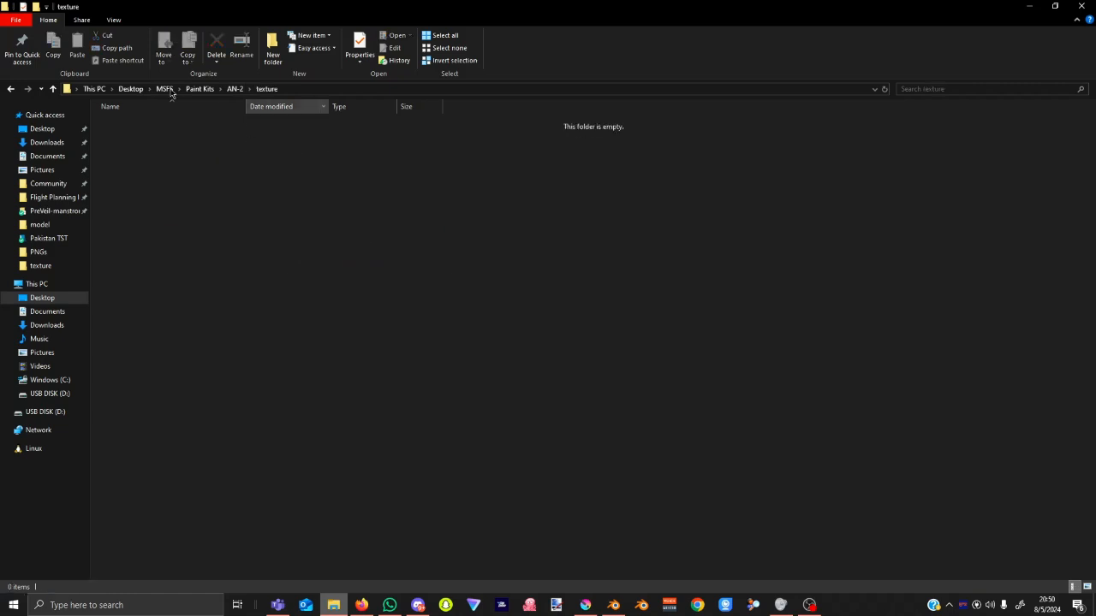
left_click(233, 90)
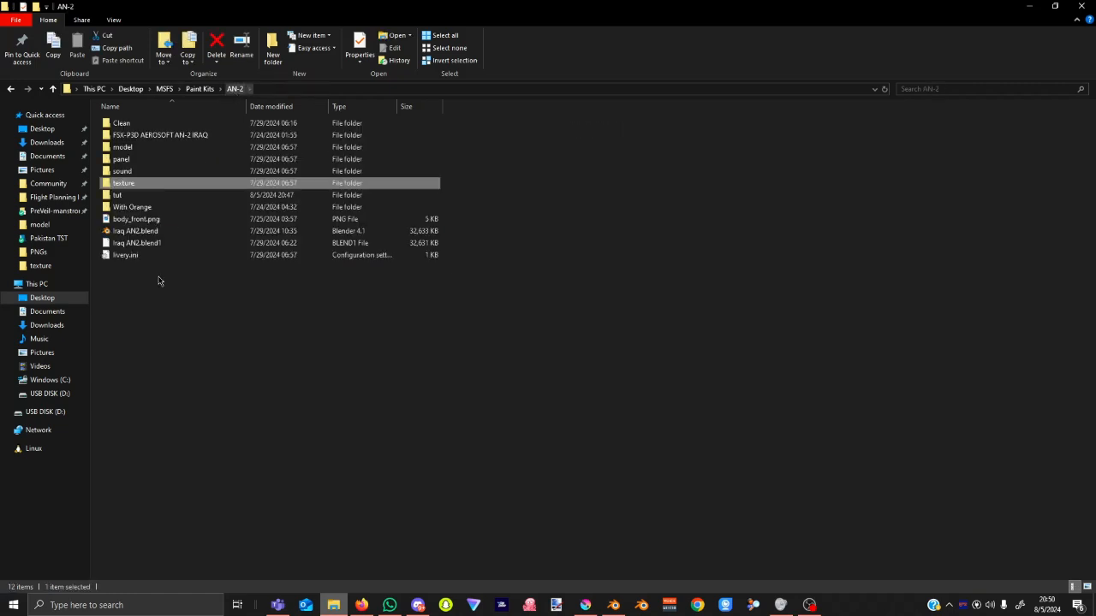
double_click(151, 206)
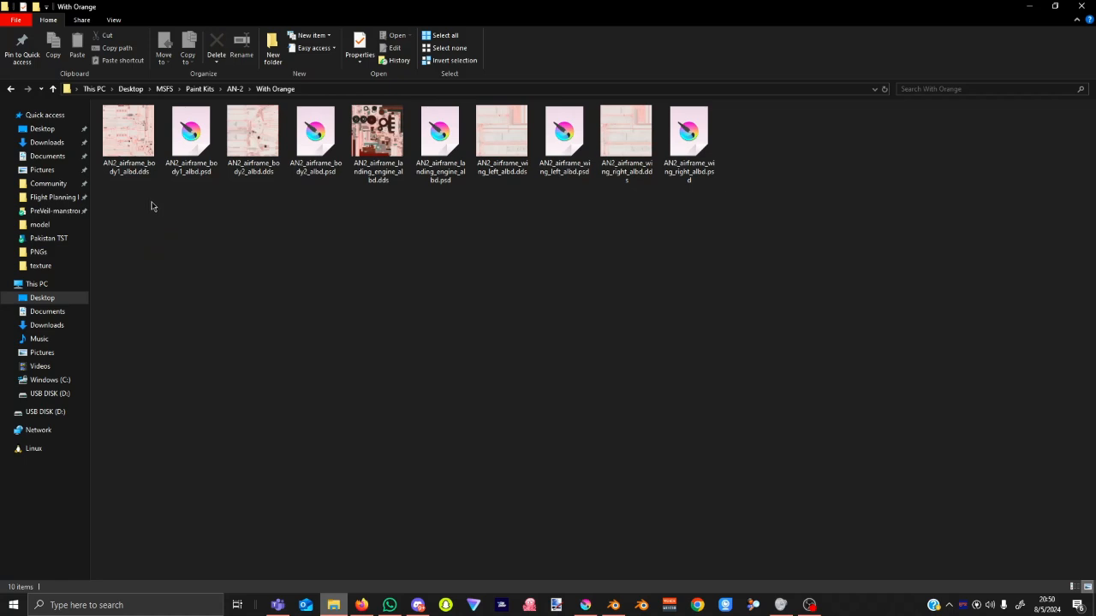
left_click(134, 145)
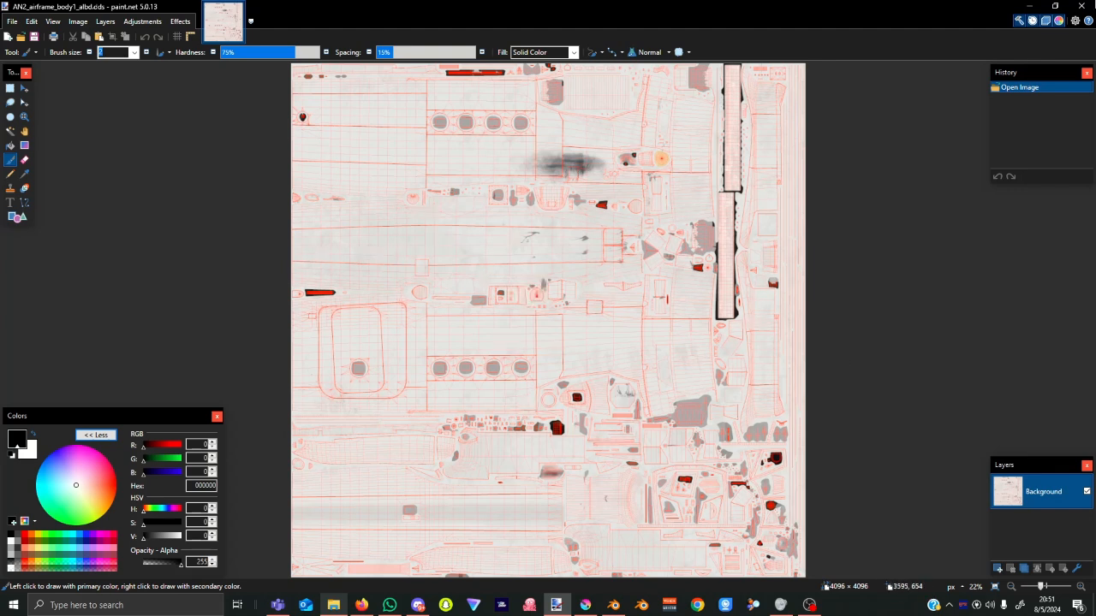
left_click(1081, 6)
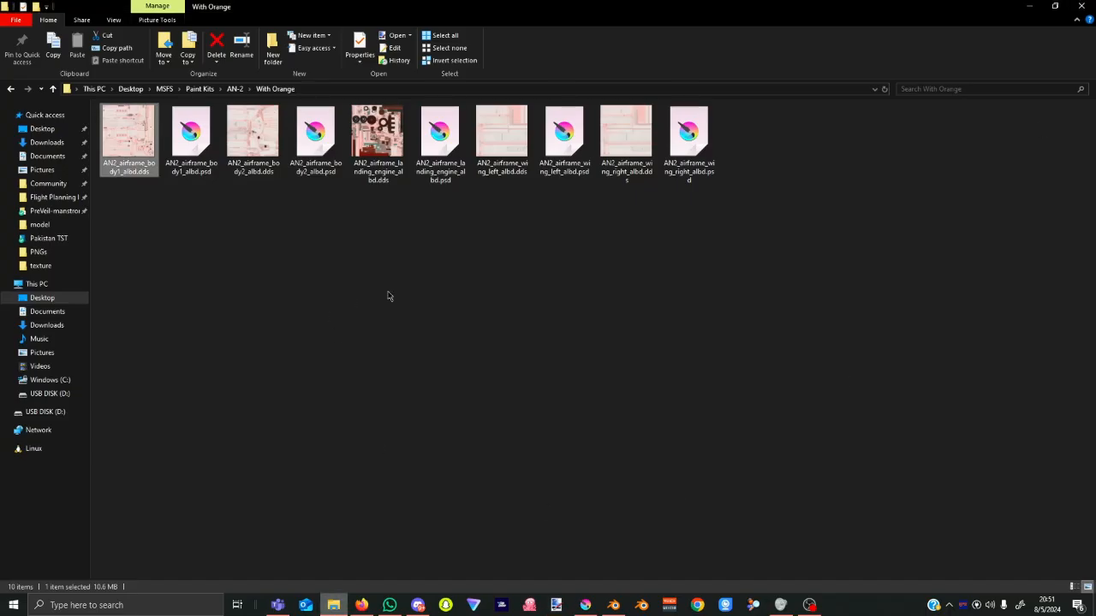
left_click(200, 129)
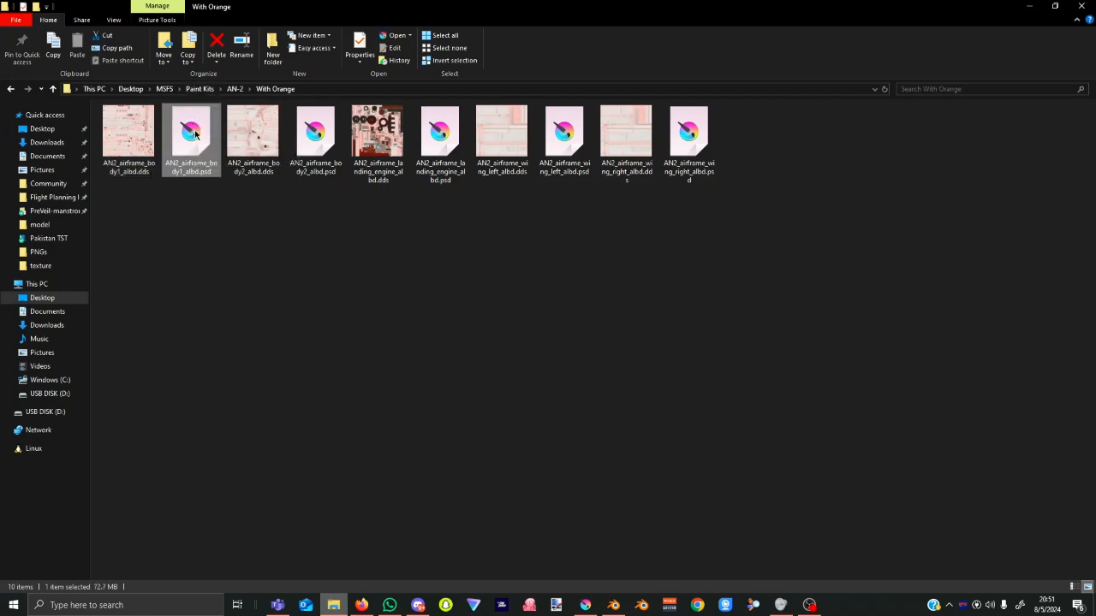
left_click(584, 606)
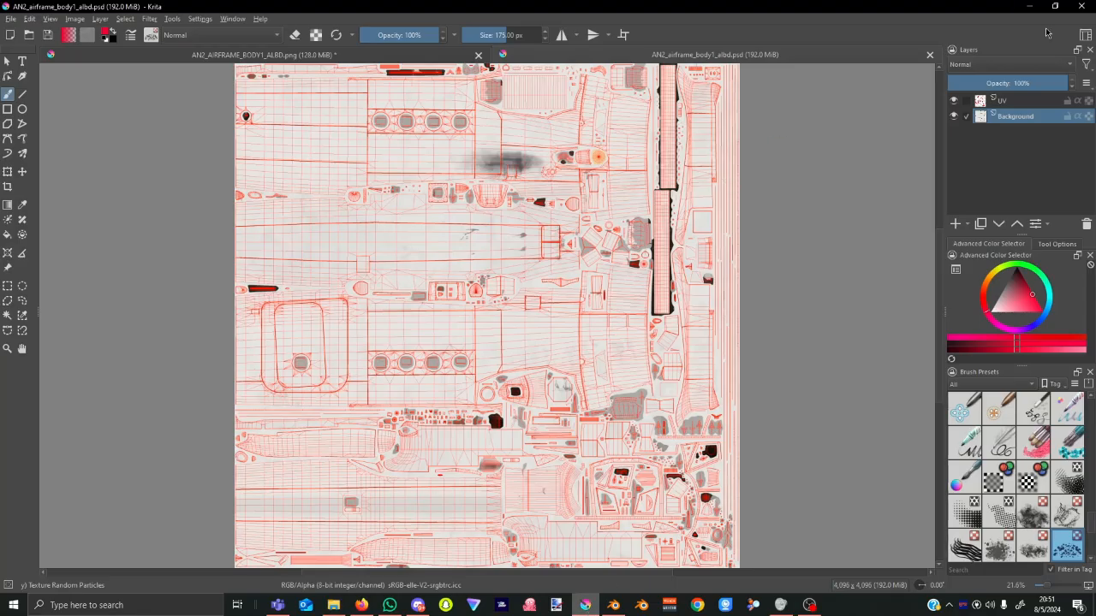
left_click(953, 101)
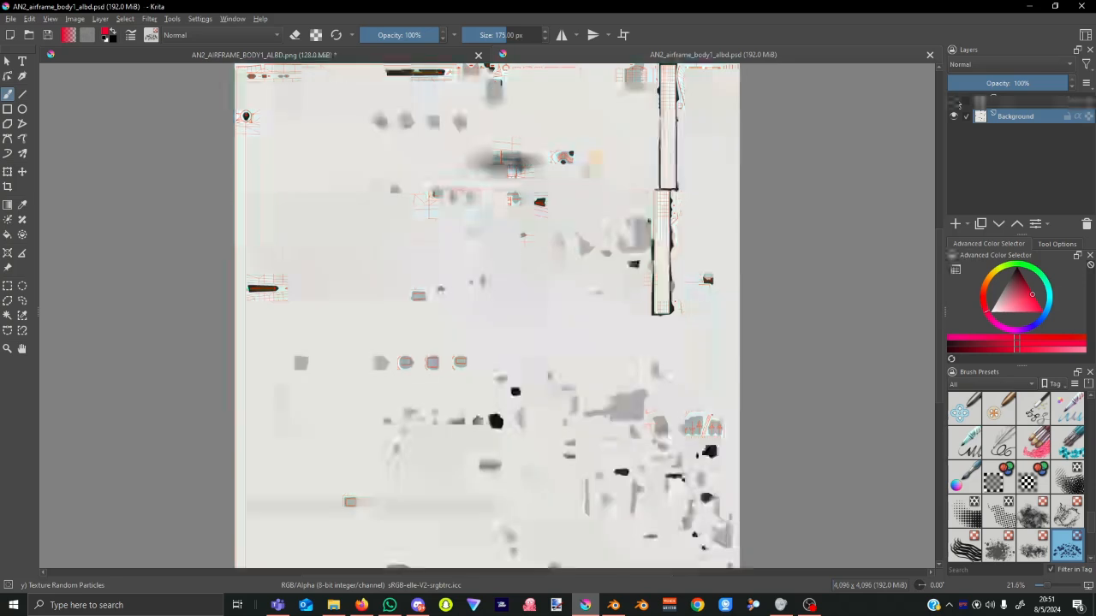
left_click(953, 101)
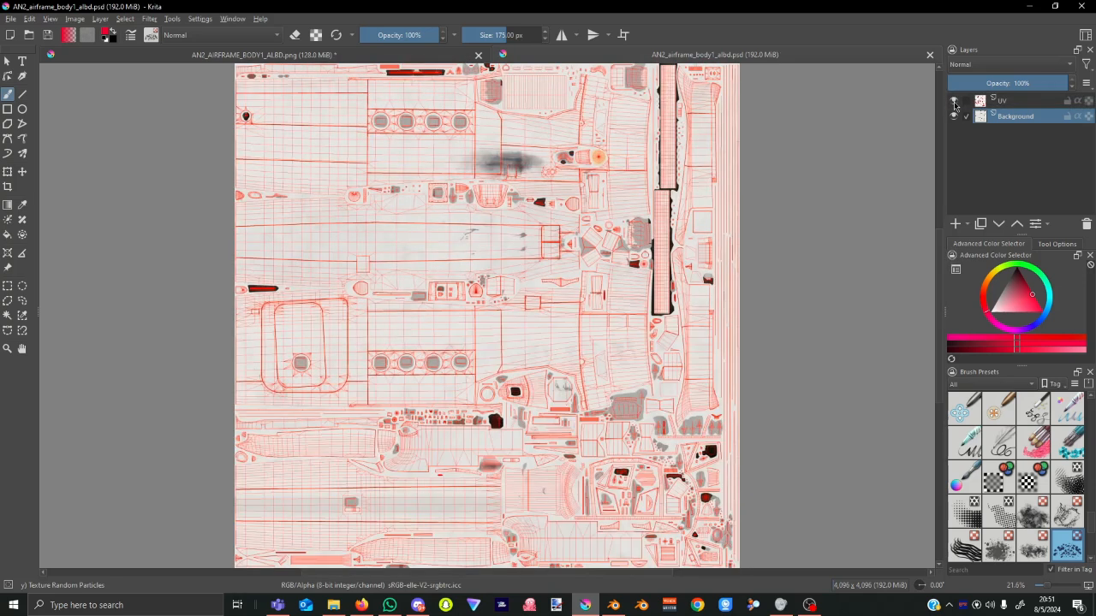
scroll(443, 256, "up", 3, "ctrl")
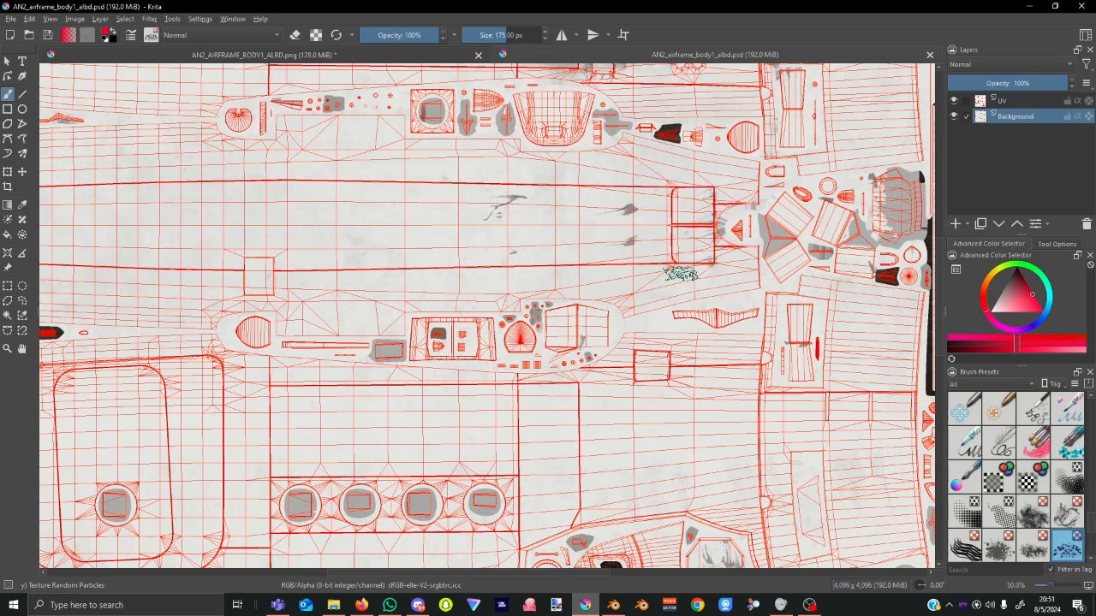
left_click(954, 101)
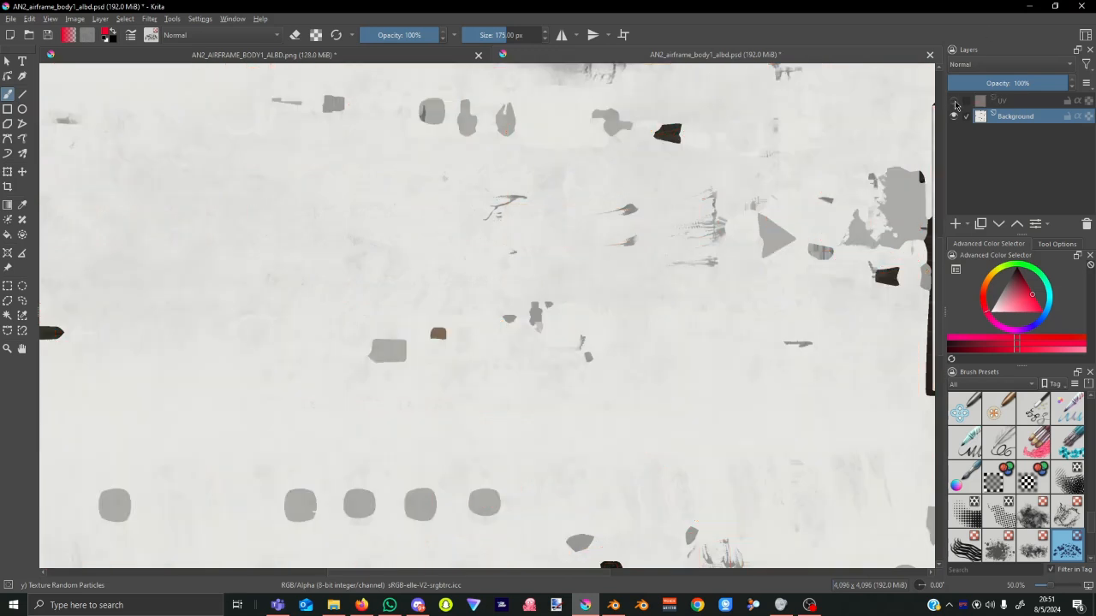
scroll(686, 301, "down", 3, "ctrl")
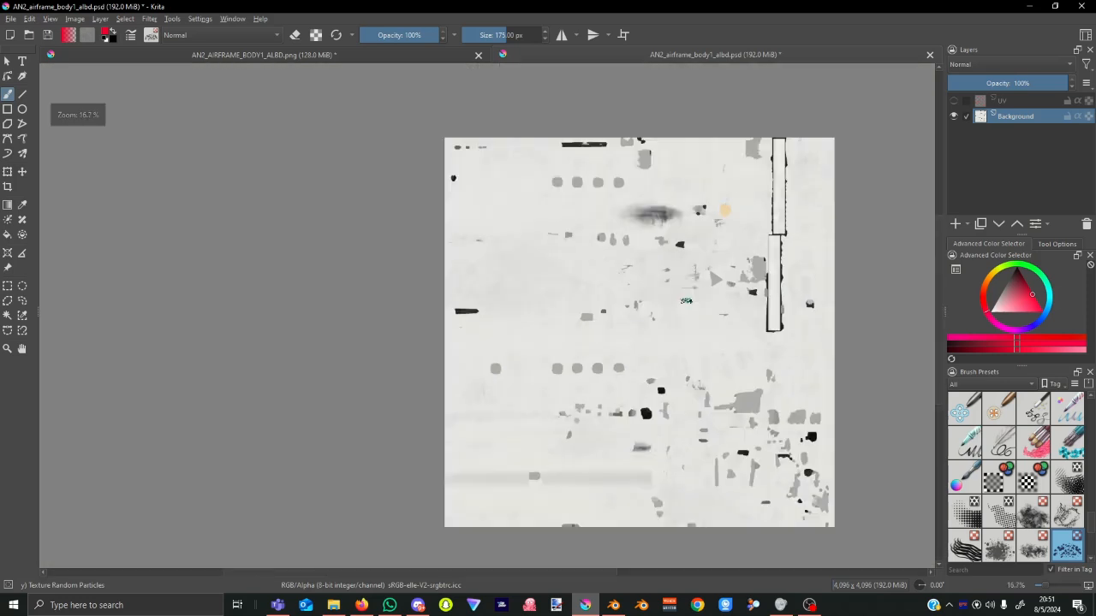
scroll(689, 298, "up", 3, "ctrl")
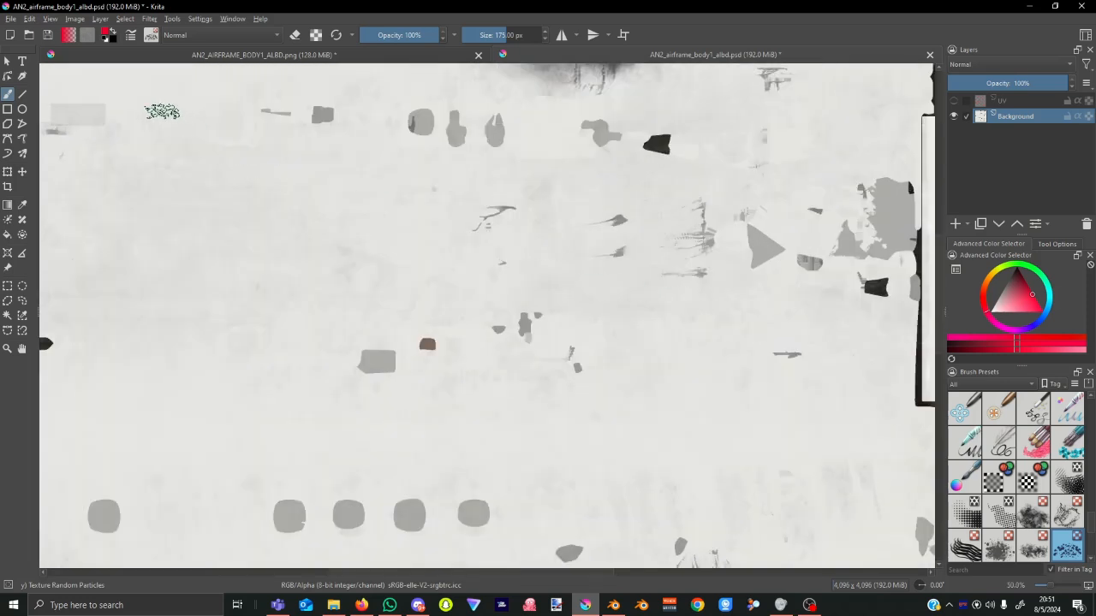
left_click(1083, 7)
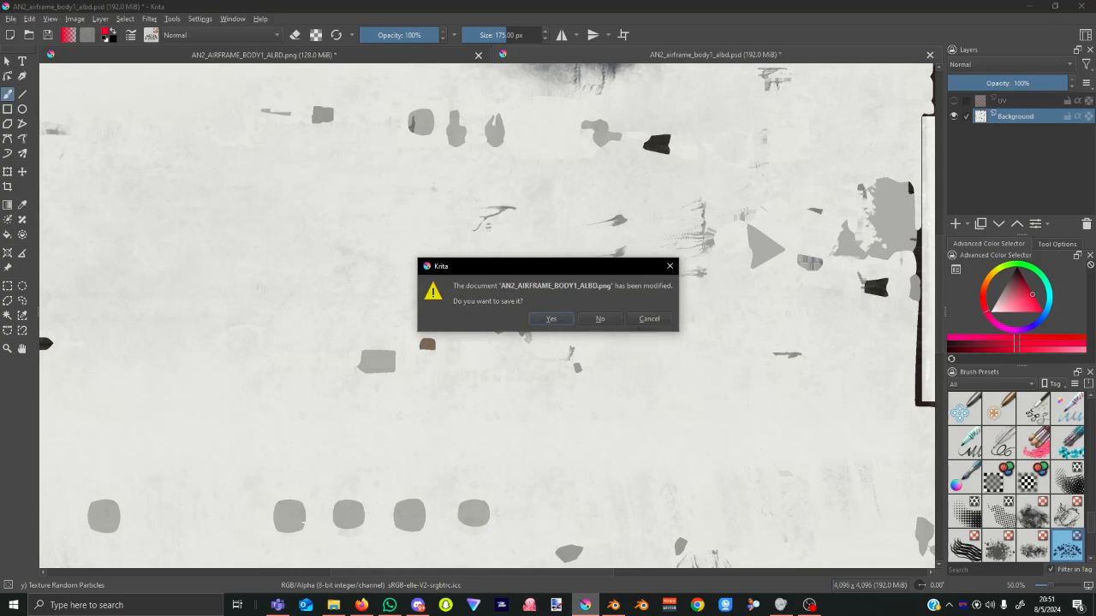
key("Escape")
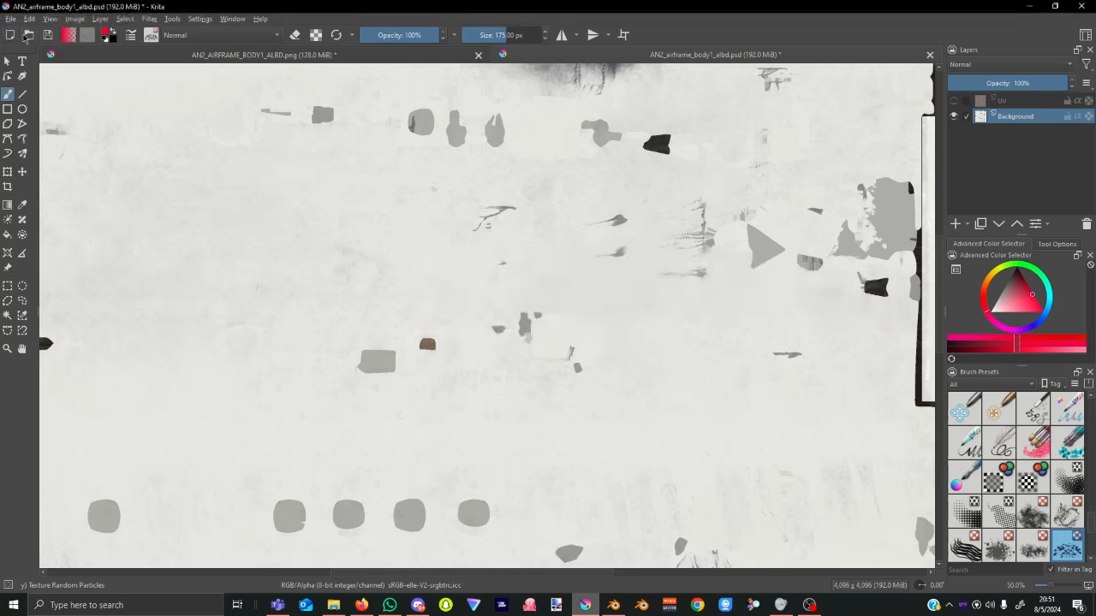
Open AN2_AIRFRAME_BODY1_ALBD.png as a new Krita document and add Paint Layer 1 above the Background.
left_click(27, 36)
left_click(147, 112)
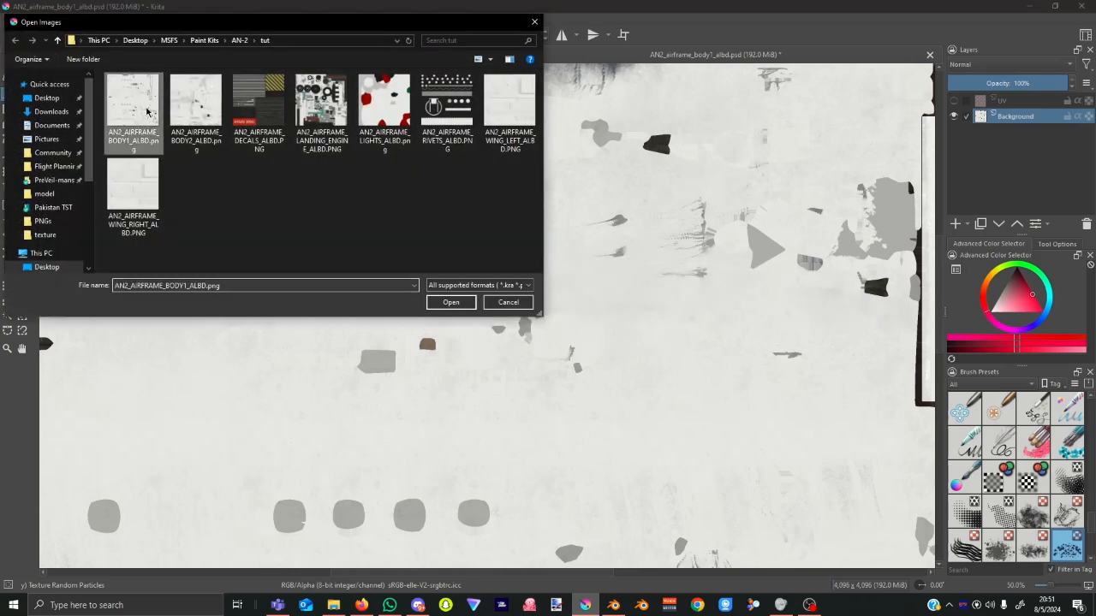
left_click(452, 303)
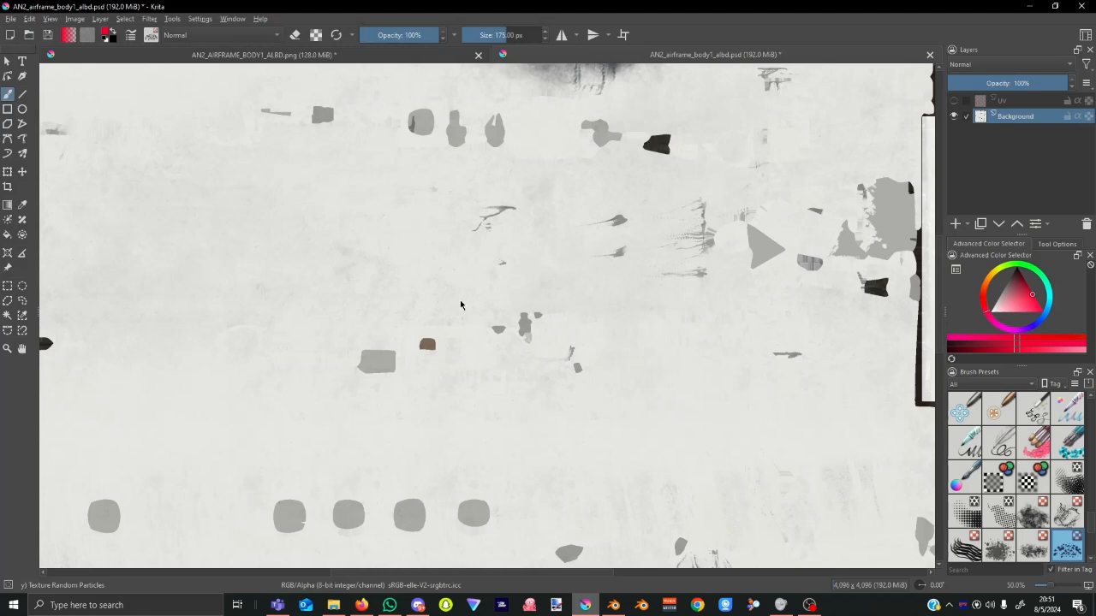
scroll(603, 313, "up", 5)
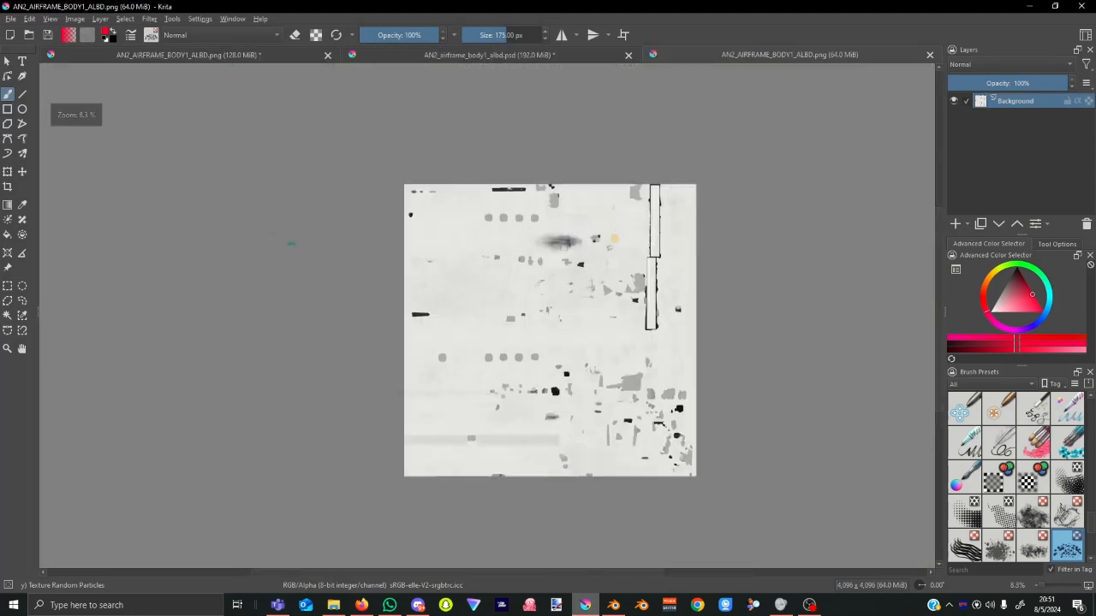
middle_click_drag(715, 310, 579, 268)
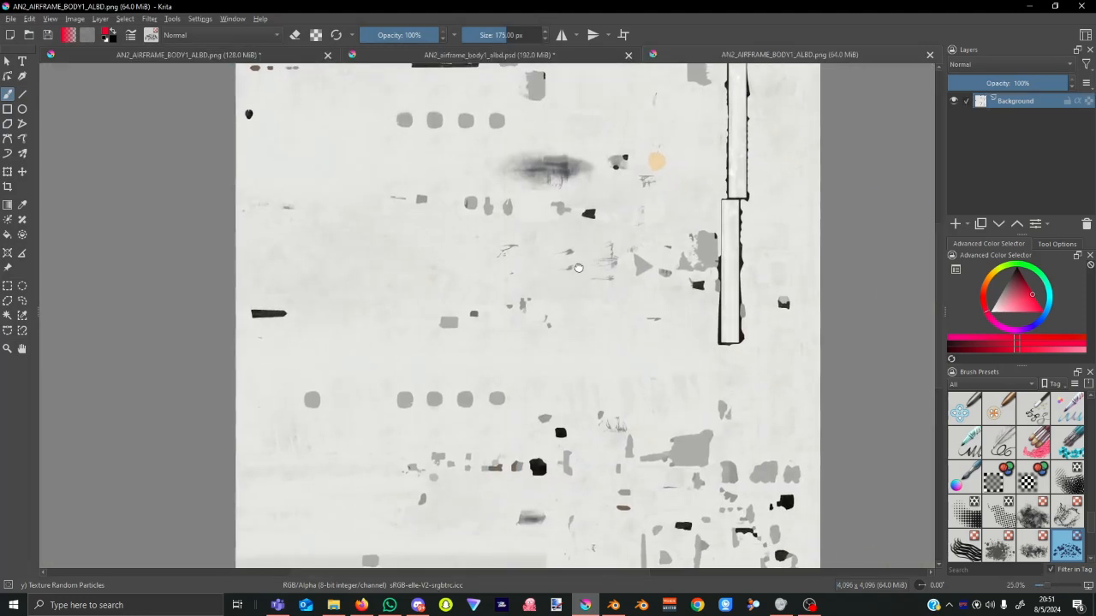
left_click(957, 226)
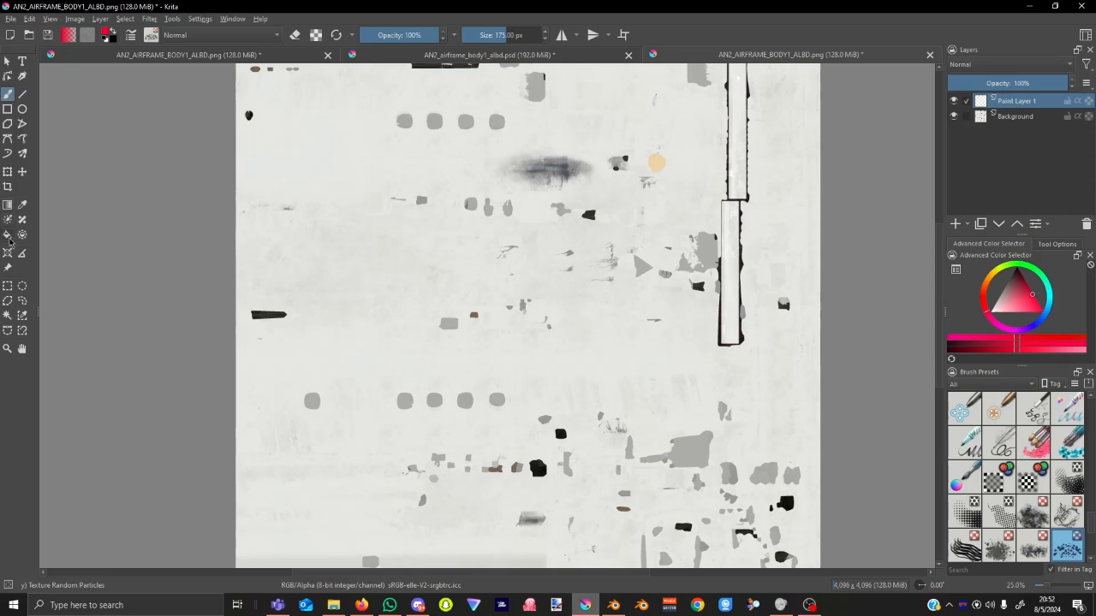
Flood-fill Paint Layer 1 with solid red, toggling its visibility to compare.
left_click(8, 236)
left_click(535, 240)
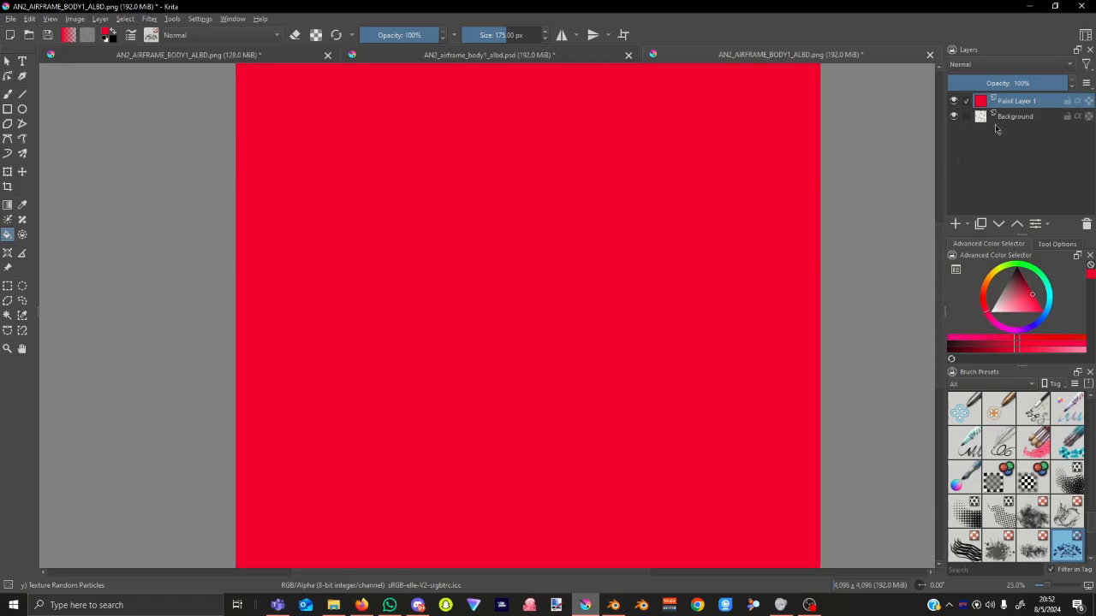
left_click(954, 101)
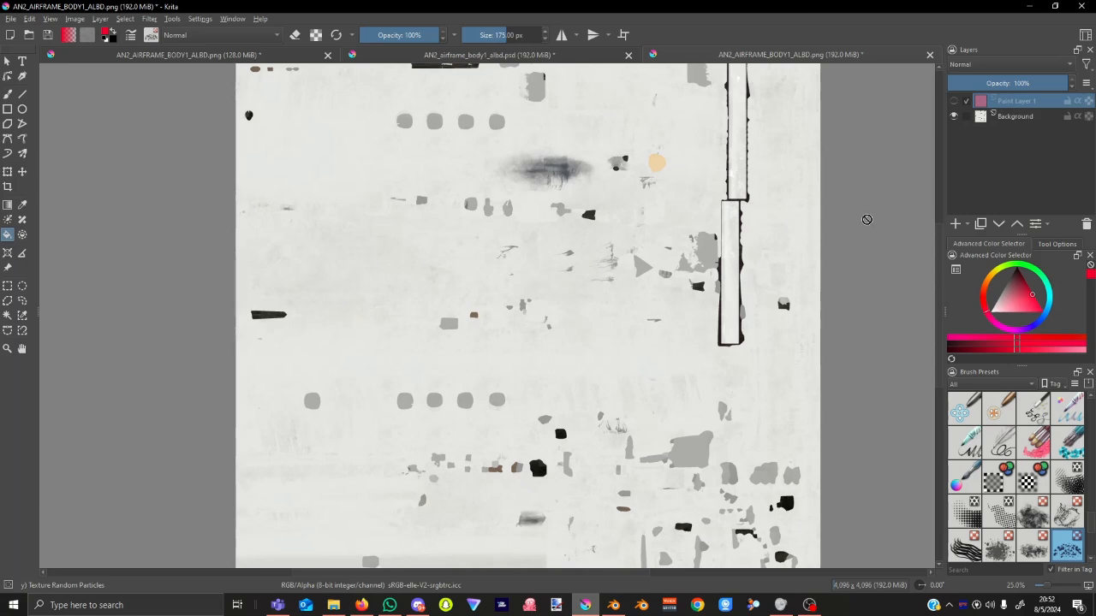
left_click(954, 102)
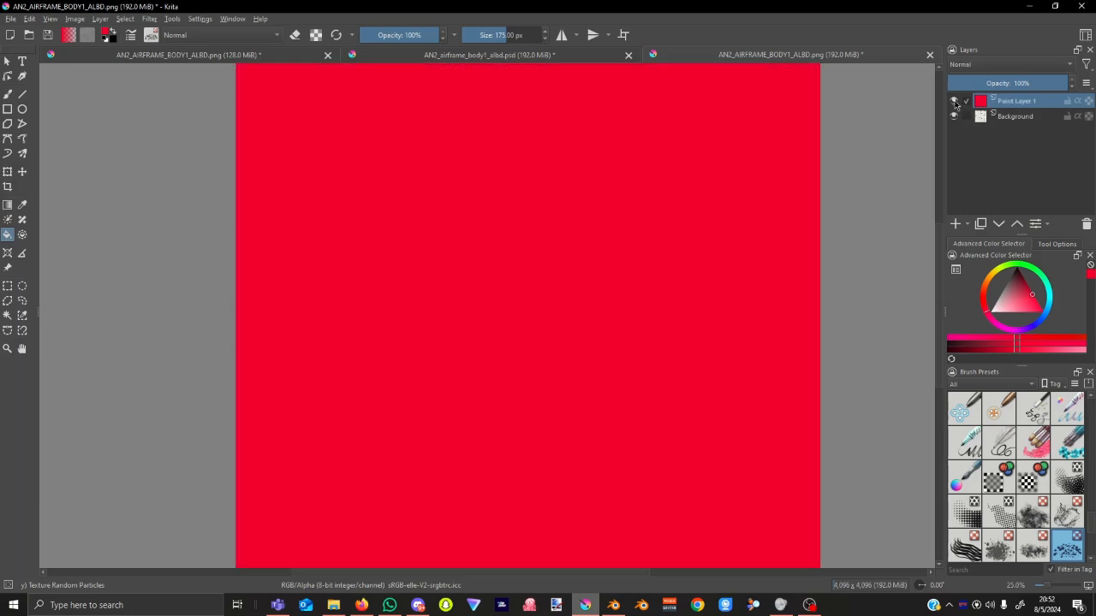
Try Addition and Overlay blending on the red layer, settling on Darken.
left_click(1009, 60)
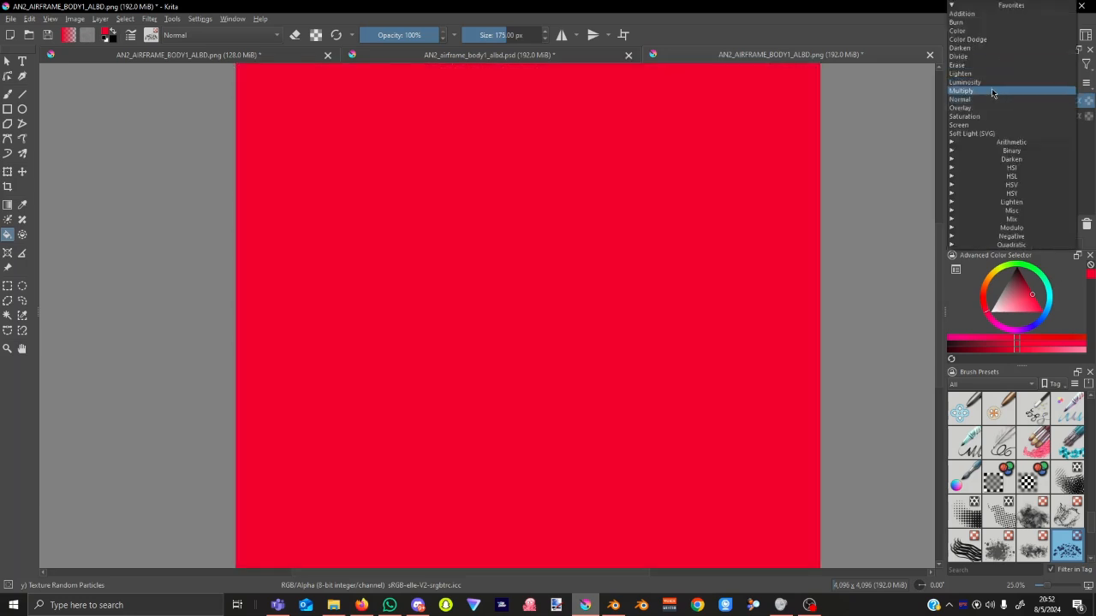
left_click(987, 19)
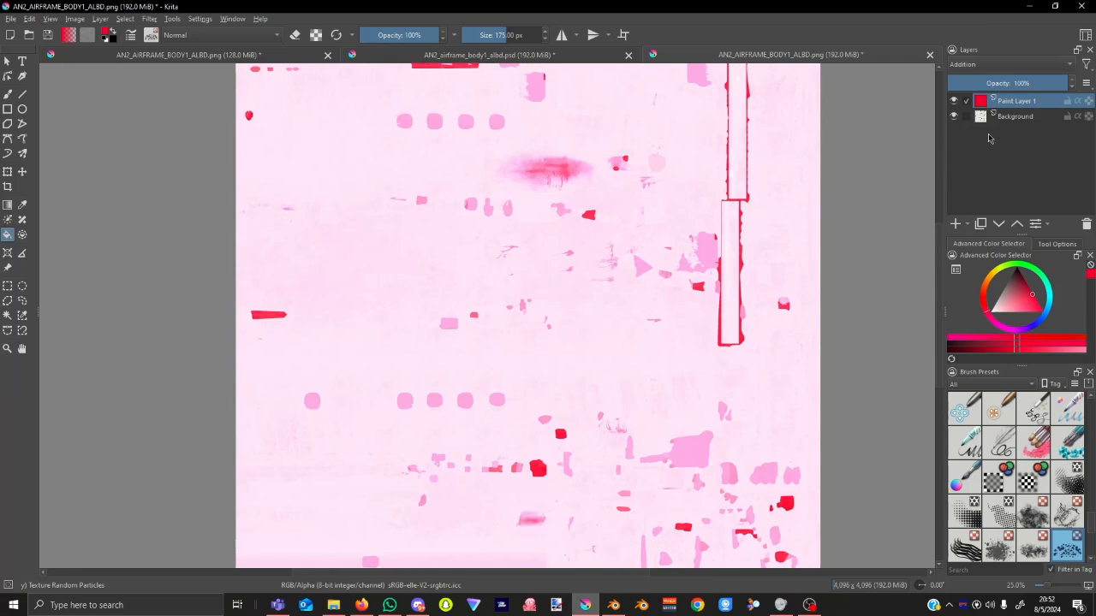
left_click(983, 65)
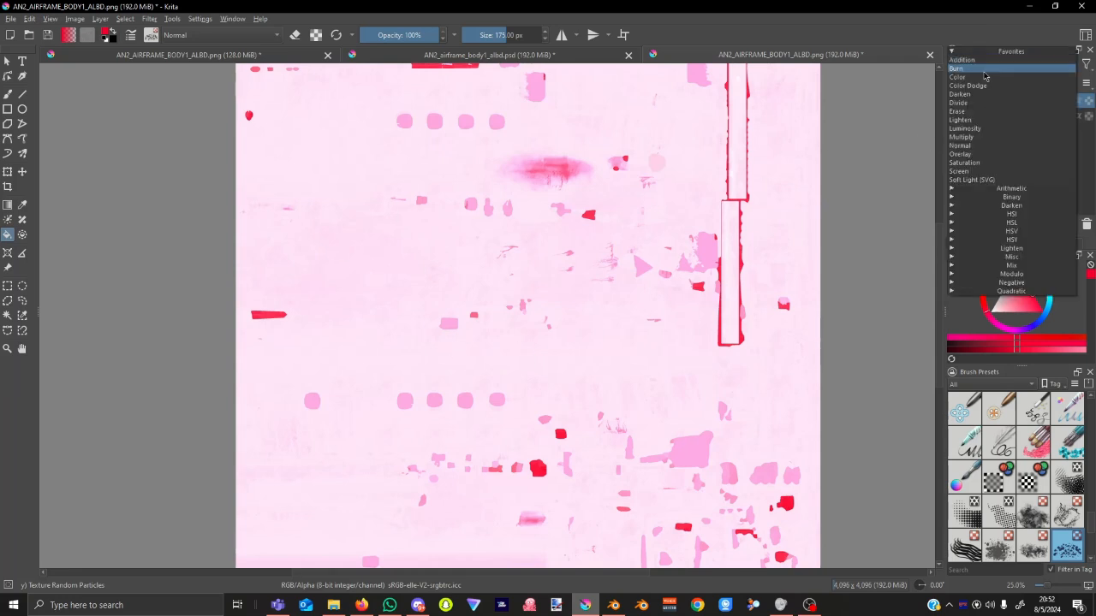
left_click(984, 154)
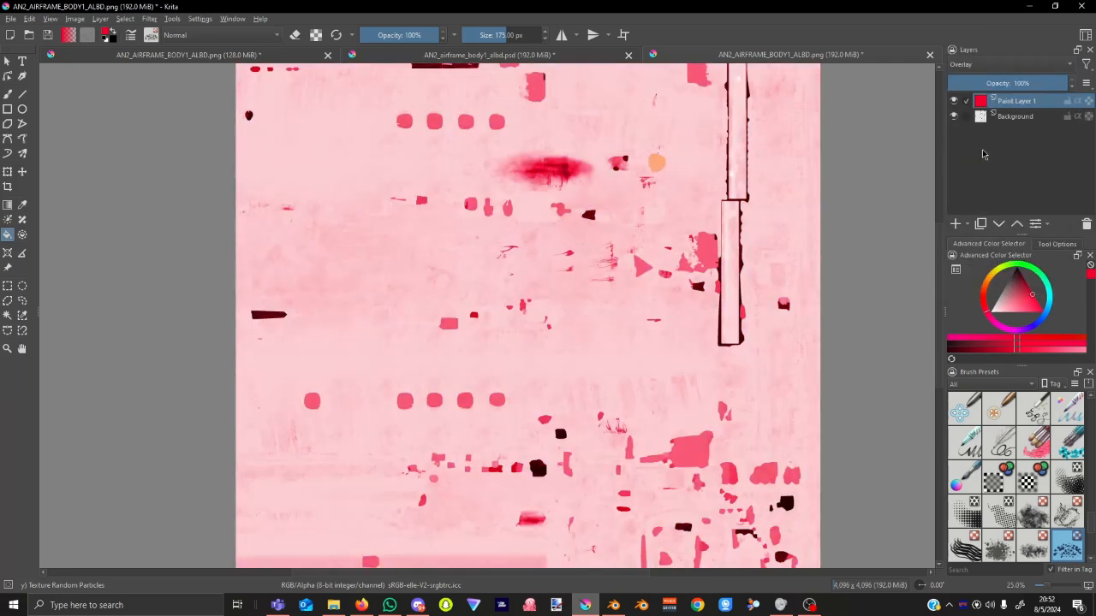
left_click(1005, 71)
left_click(986, 49)
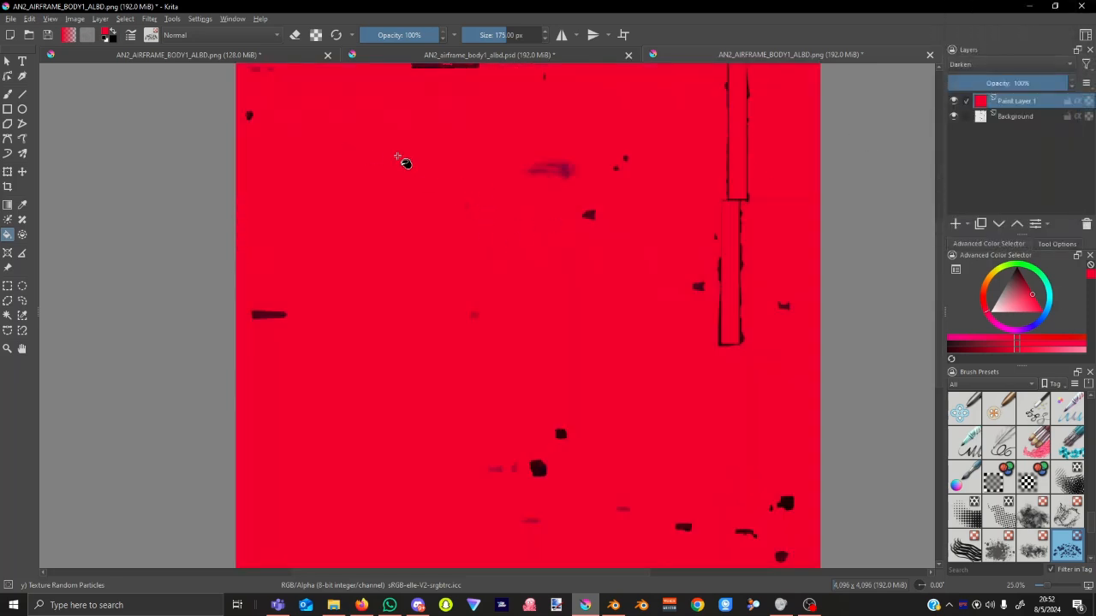
left_click_drag(553, 163, 521, 190)
Adjust the red layer's opacity and try Saturation before returning to Darken.
mouse_move(1053, 87)
left_mouse_down()
mouse_move(981, 86)
mouse_move(934, 101)
left_mouse_up()
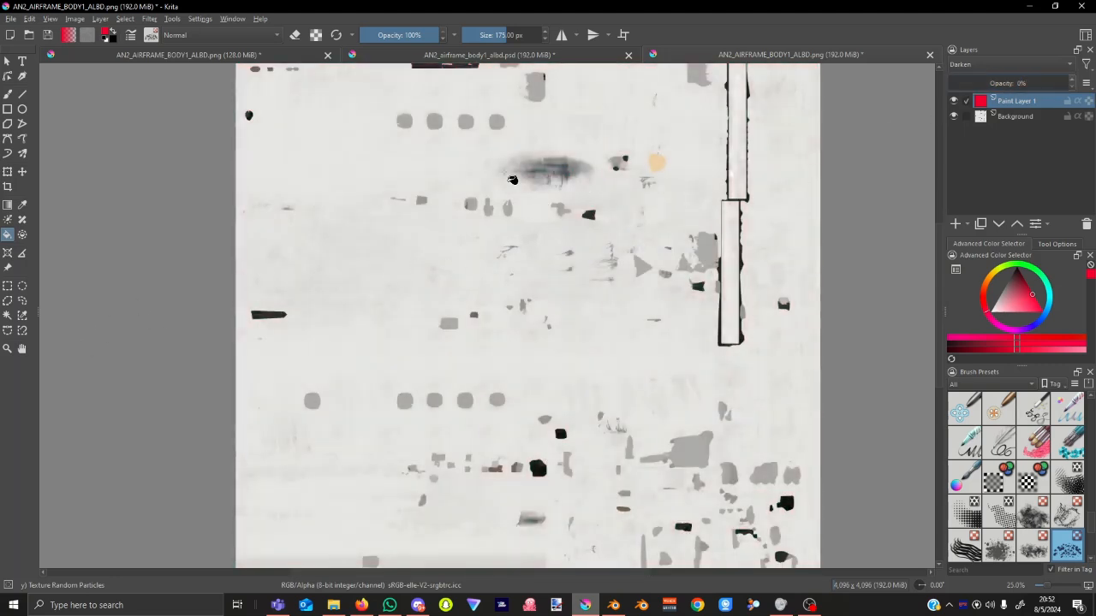
left_click_drag(950, 85, 1058, 82)
left_click(1010, 65)
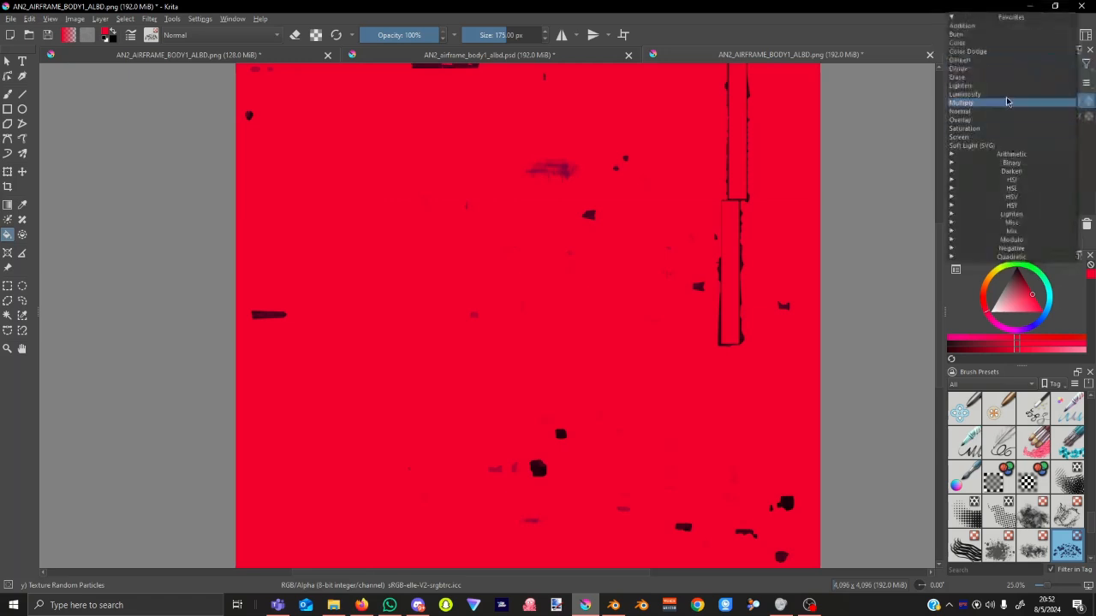
left_click(994, 130)
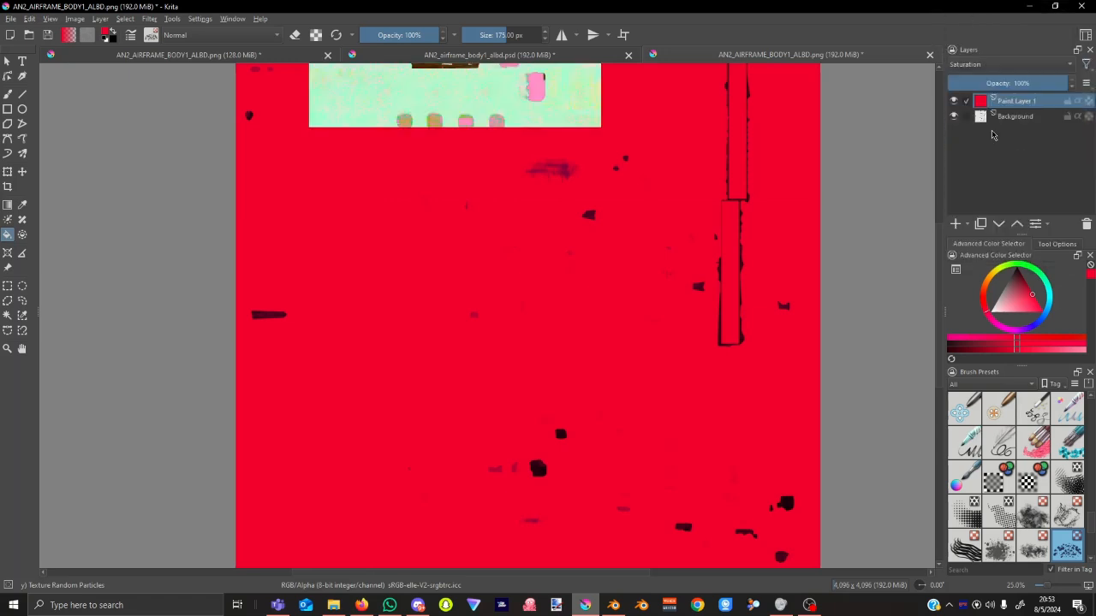
left_click(1006, 66)
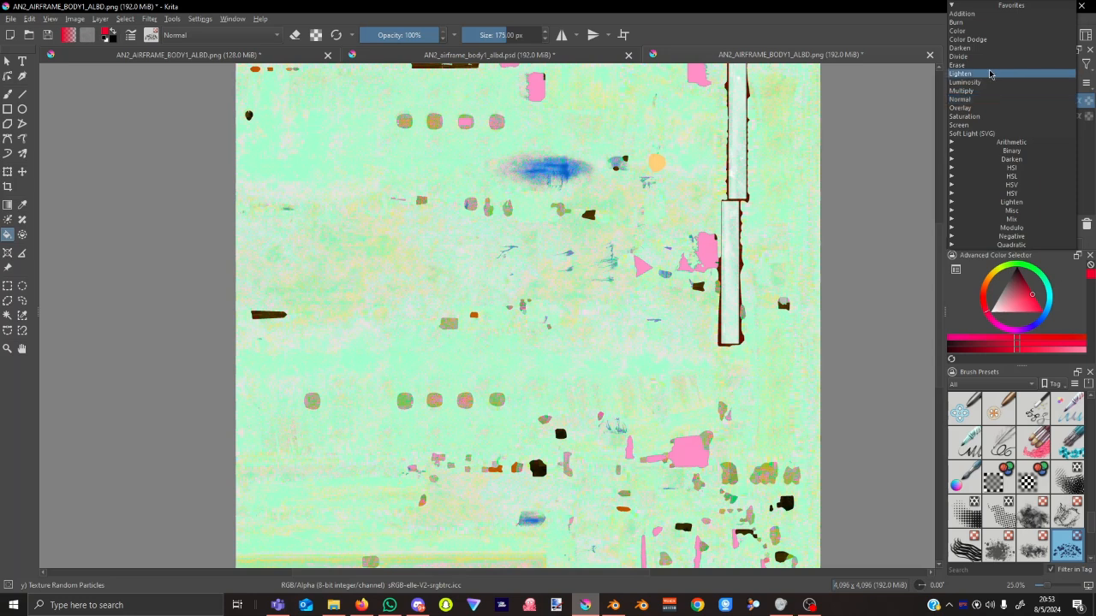
left_click(993, 49)
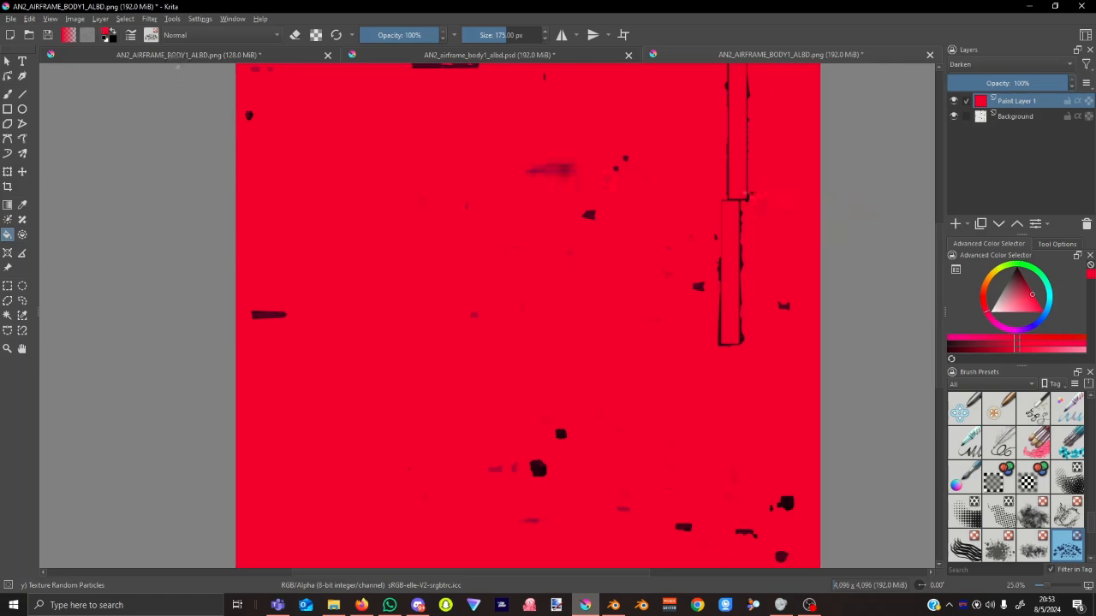
Save the tinted body texture as PNG and switch to Blender.
left_click(48, 35)
left_click(603, 438)
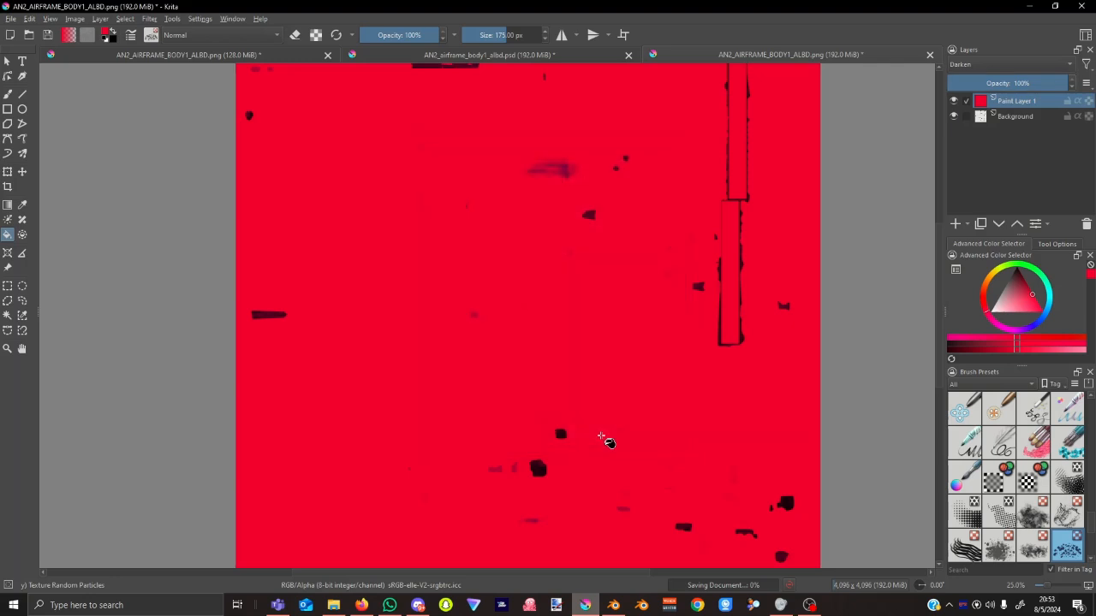
left_click(614, 607)
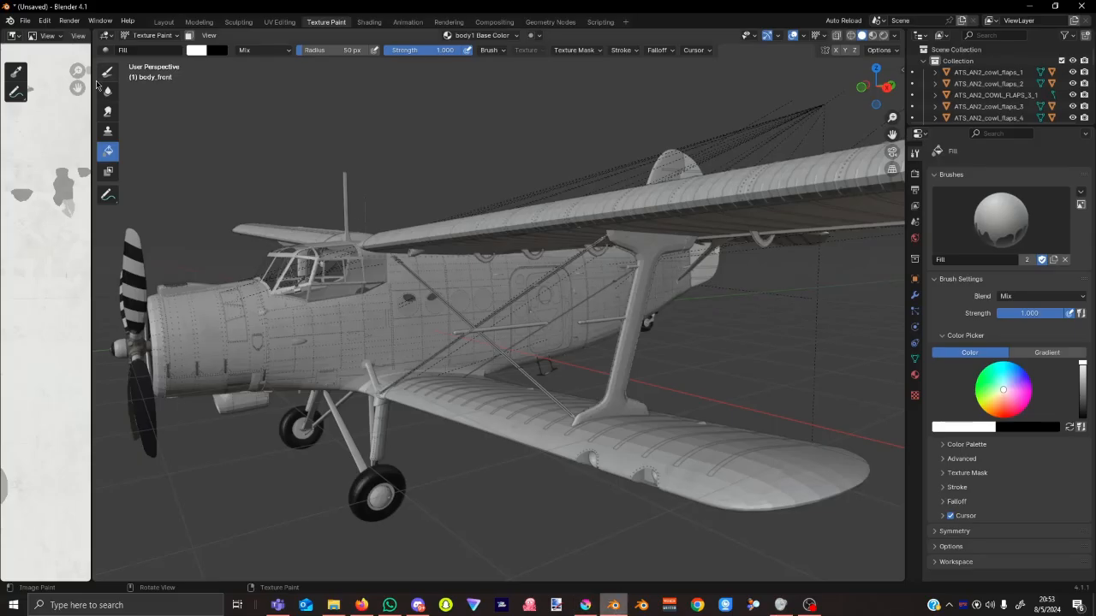
Widen the image panel and reload the body texture from disk.
left_click_drag(91, 77, 324, 77)
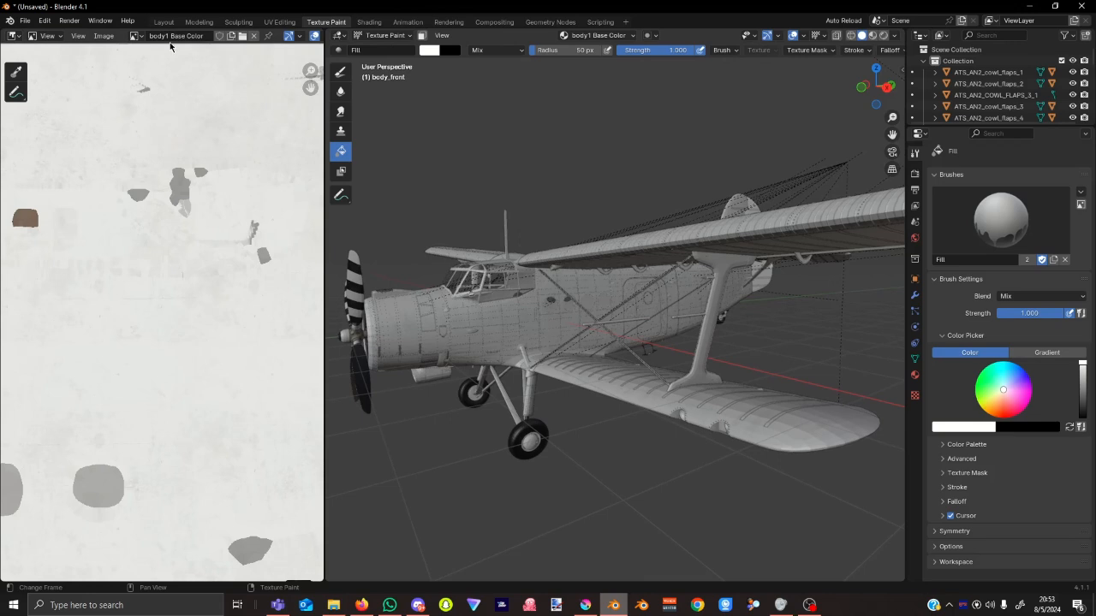
left_click(104, 35)
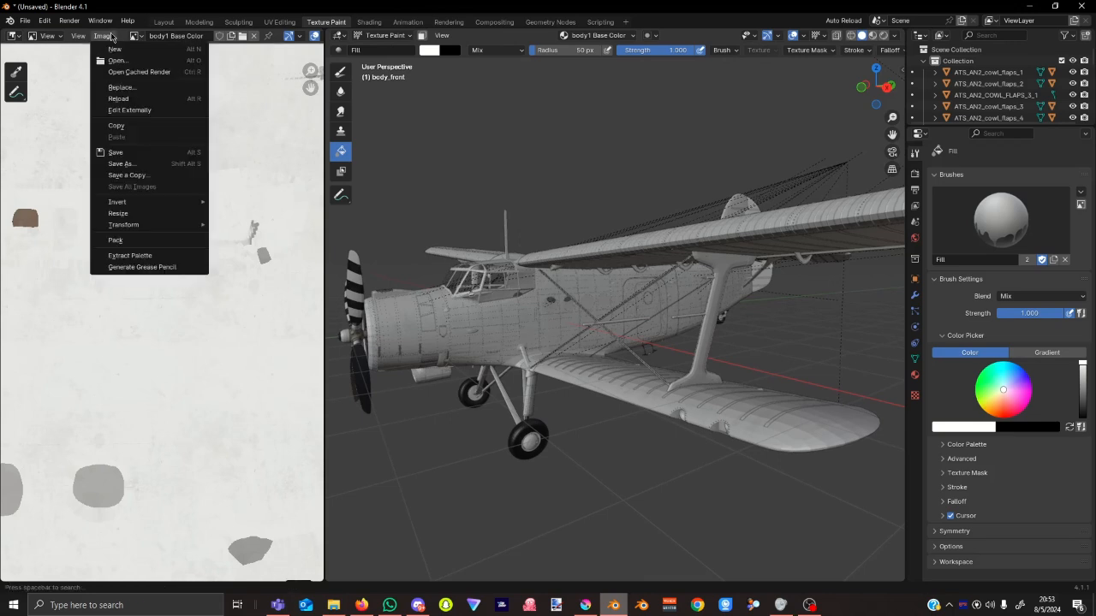
left_click(119, 99)
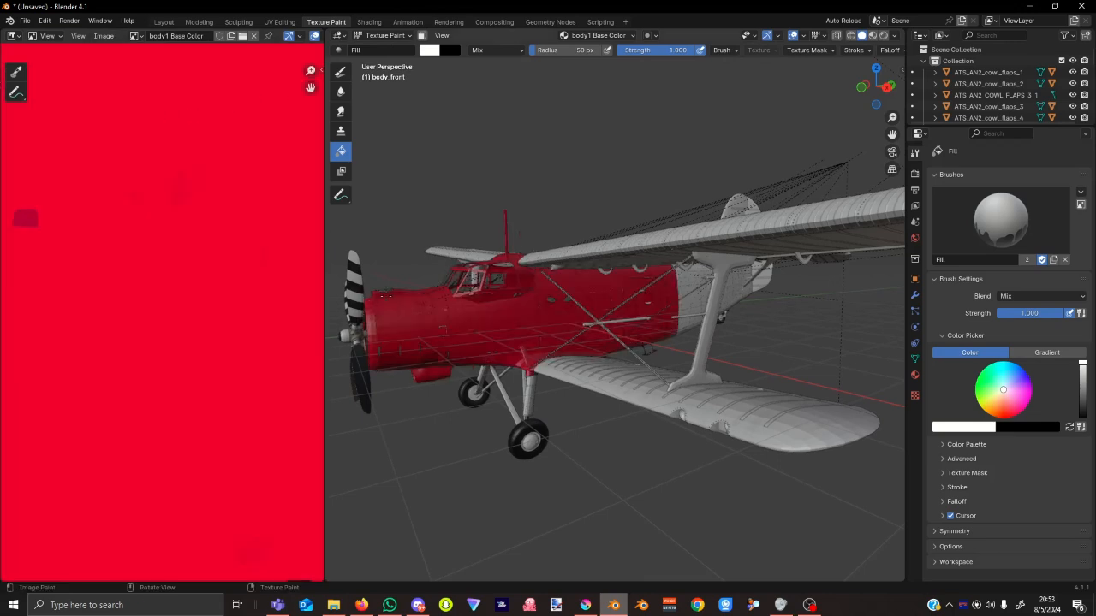
scroll(533, 348, "up", 5)
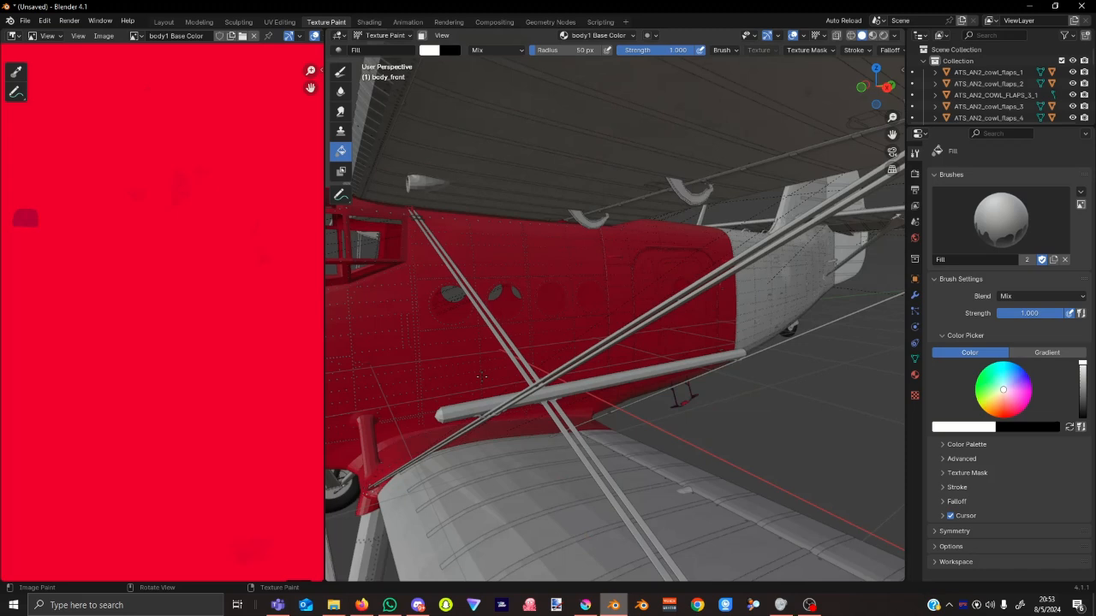
scroll(482, 377, "down", 5)
Orbit around the red fuselage, windows and landing gear, then return to Krita.
middle_click_drag(482, 377, 600, 356)
scroll(828, 361, "up", 4)
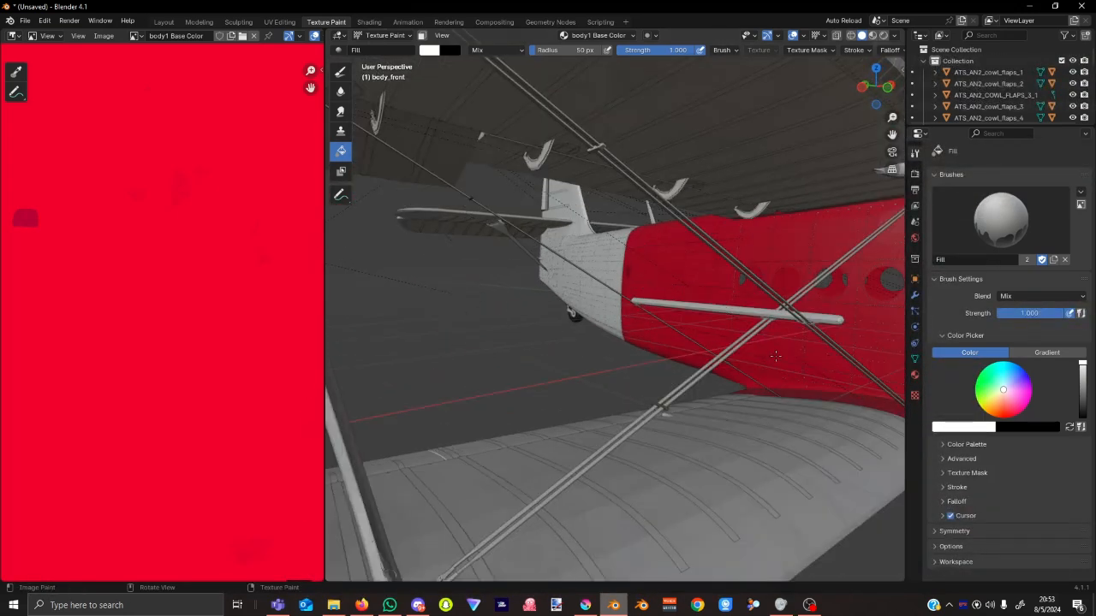
middle_click_drag(763, 366, 587, 351)
middle_click_drag(505, 381, 531, 394)
scroll(806, 349, "up", 4)
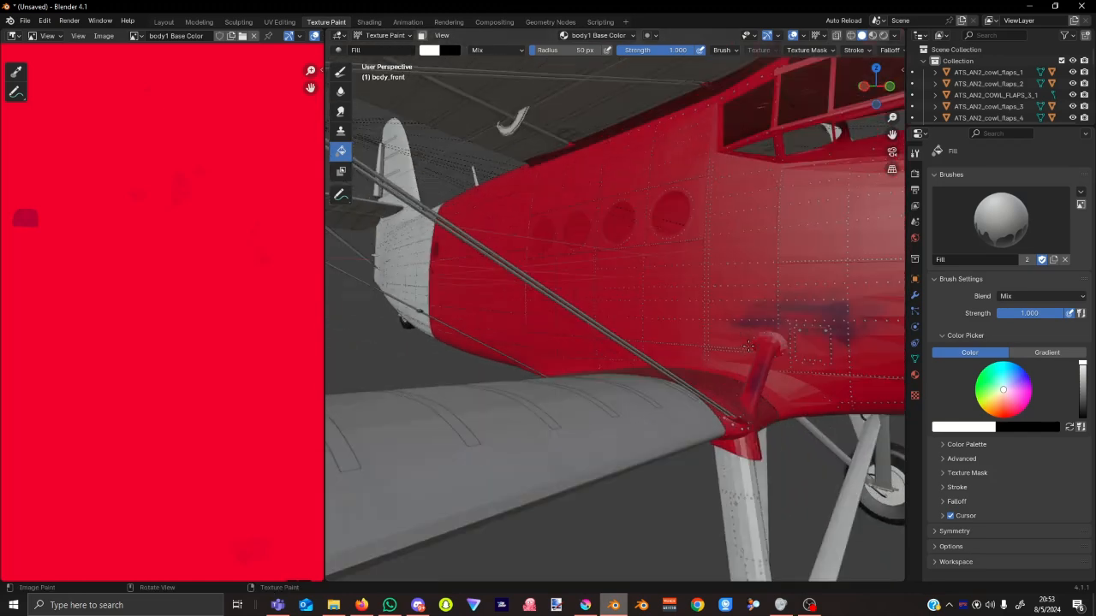
middle_click_drag(806, 348, 665, 297)
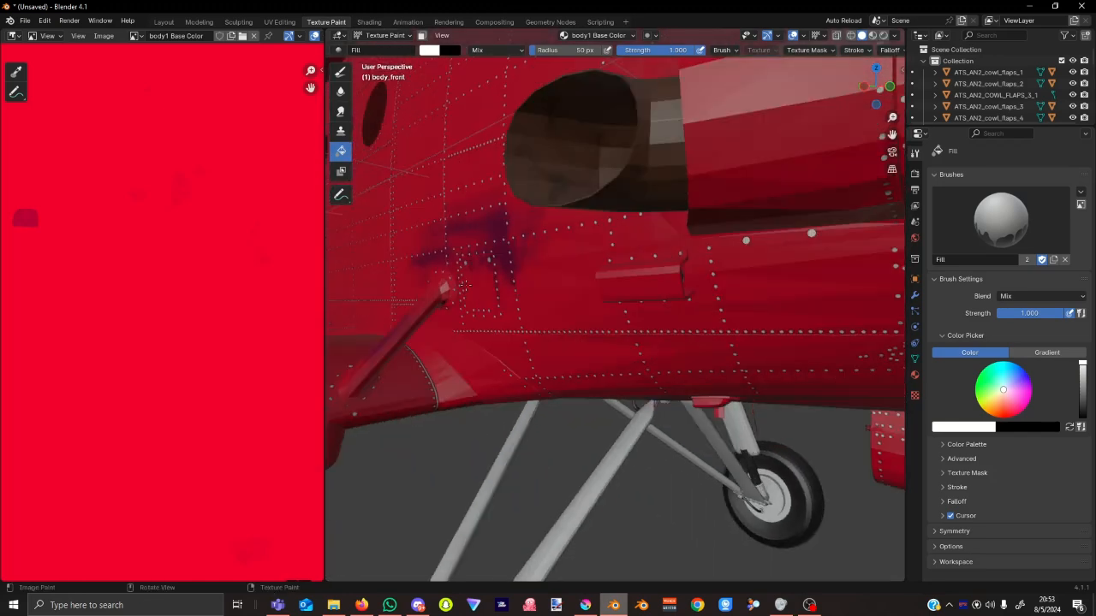
scroll(515, 310, "down", 4)
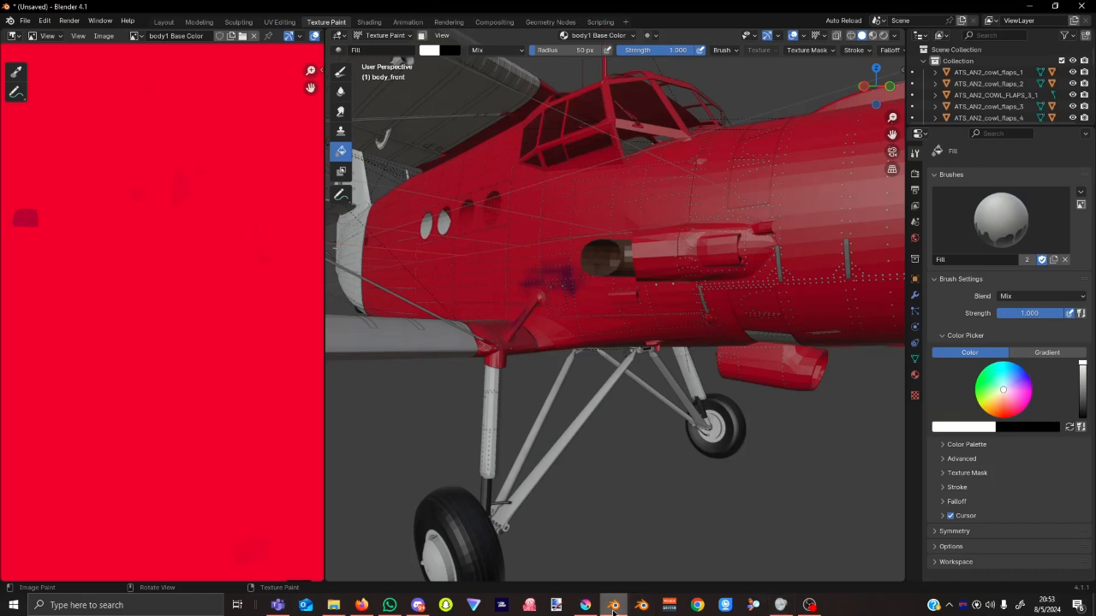
left_click(586, 606)
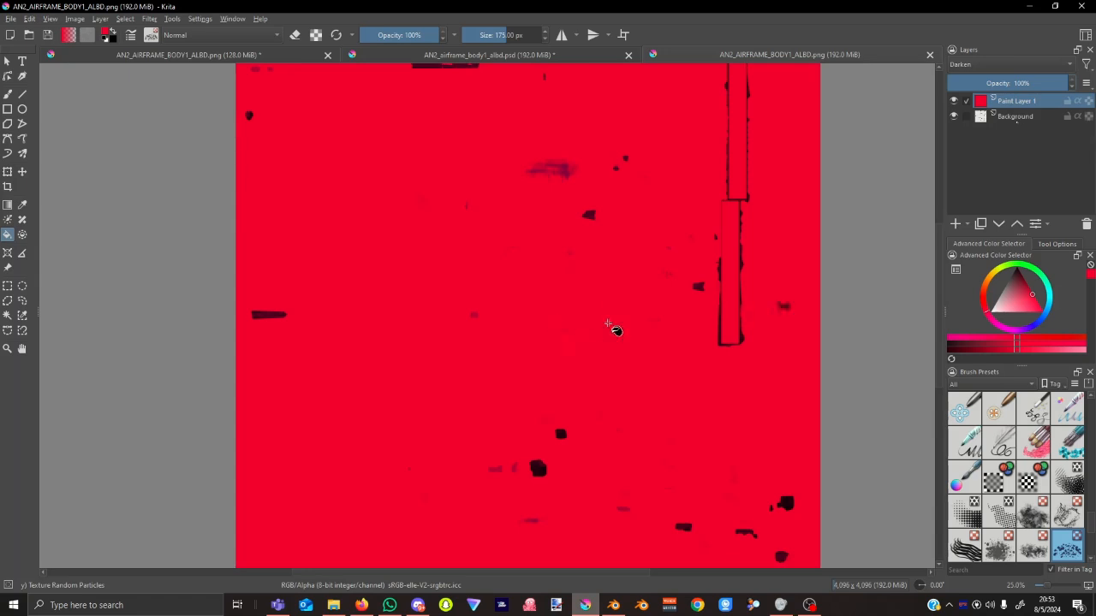
Undo the Darken blending and red fill, re-save the PNG, and return to Blender.
key("ctrl+z")
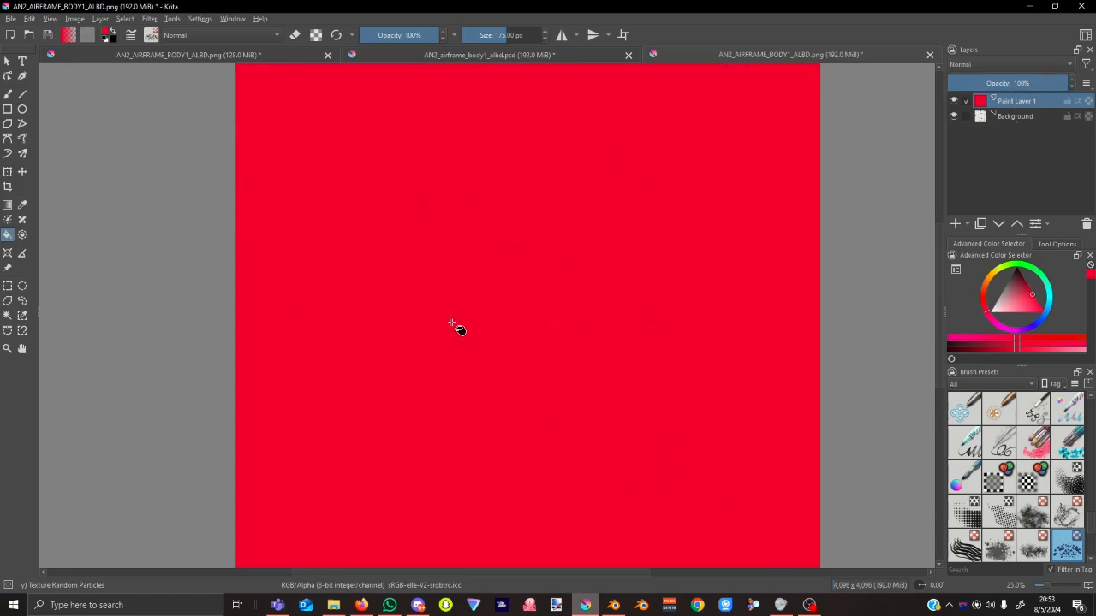
key("ctrl+z")
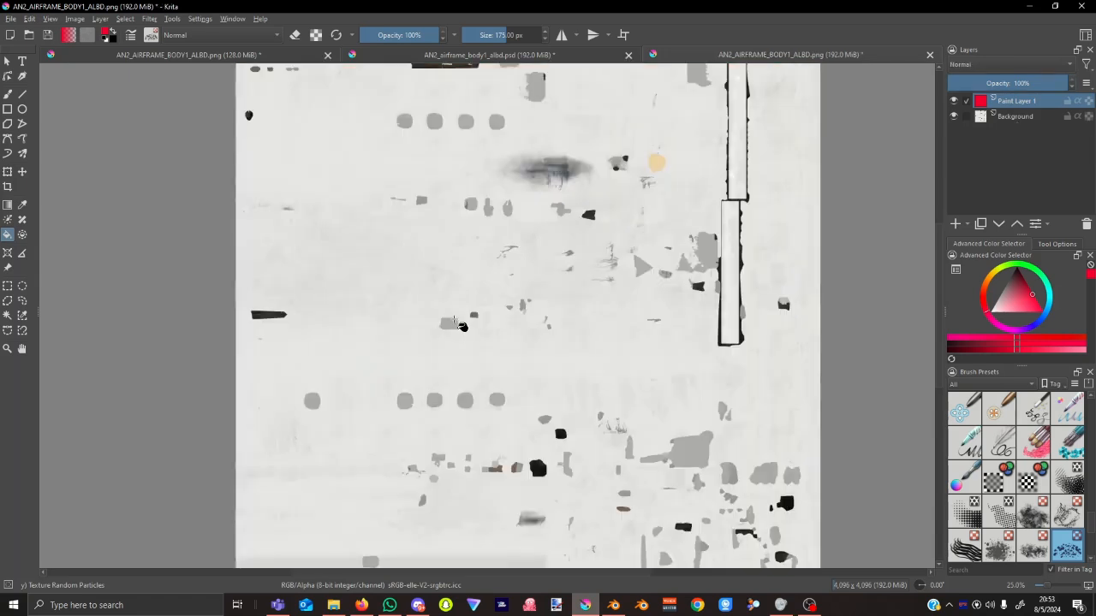
left_click(48, 40)
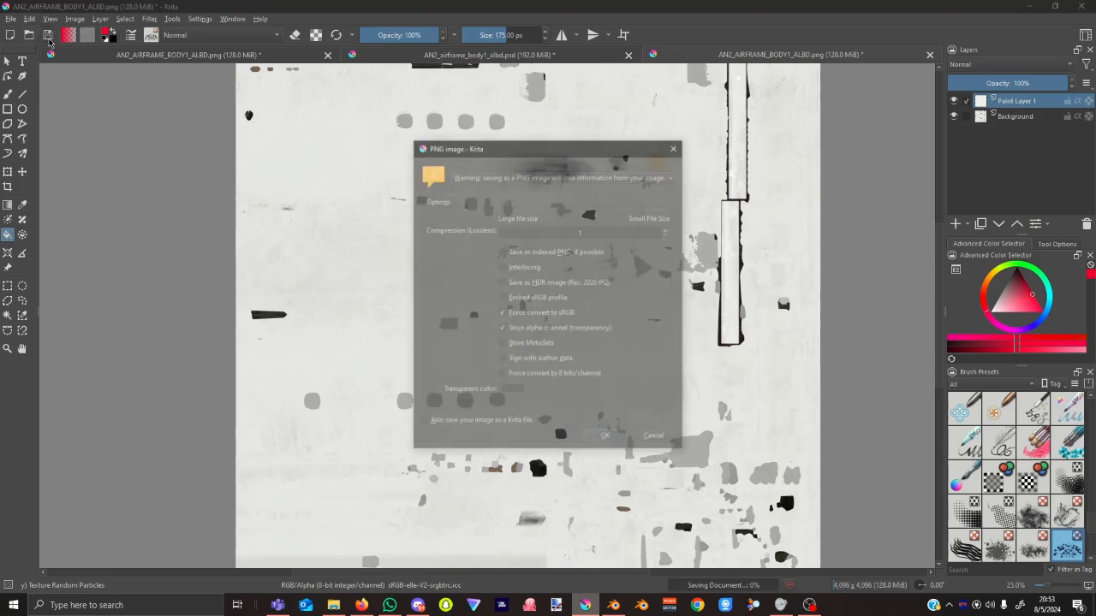
left_click(602, 438)
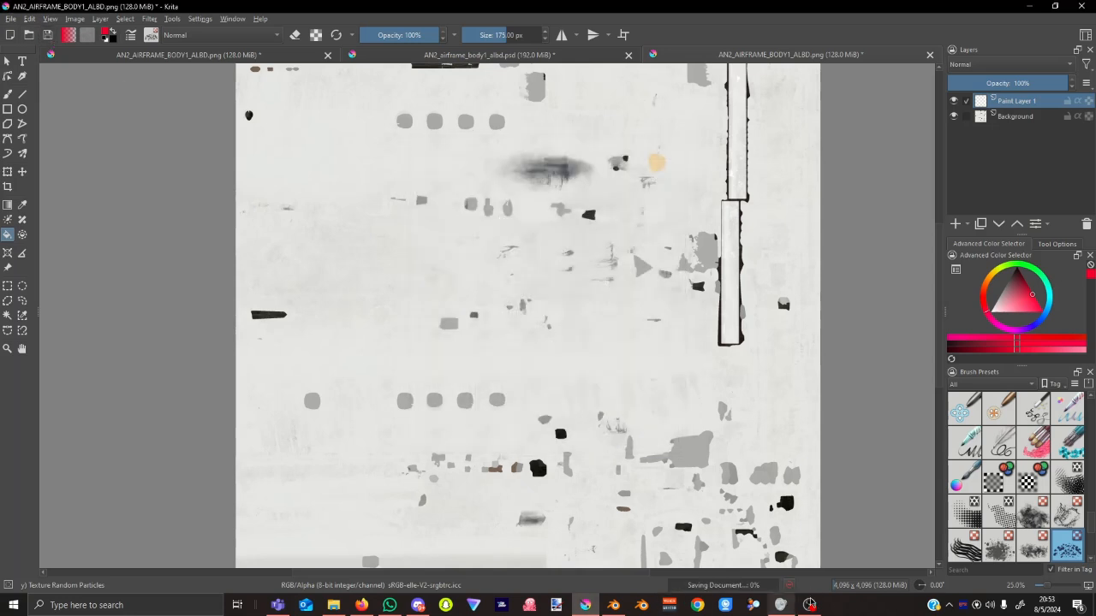
left_click(615, 605)
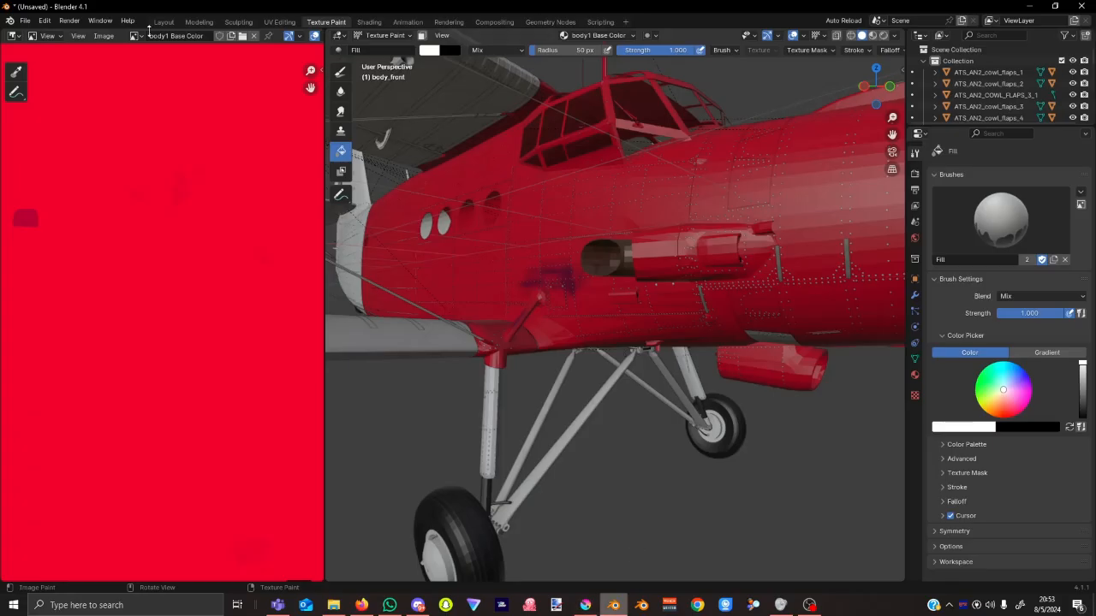
Reload the body texture and orbit to check the untinted grey-white fuselage, then return to Krita.
left_click(103, 35)
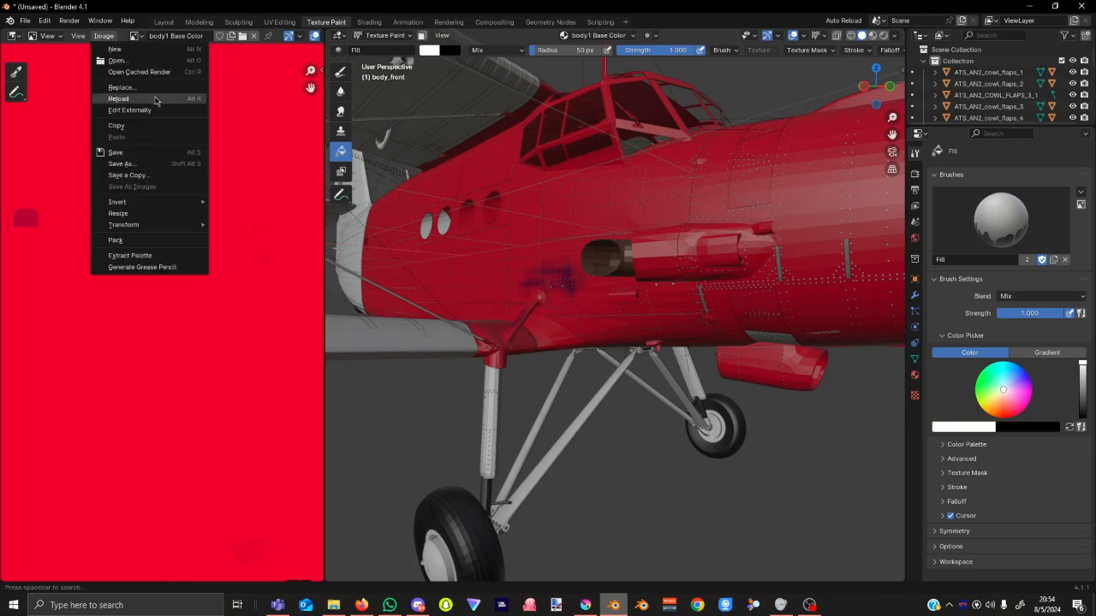
left_click(119, 98)
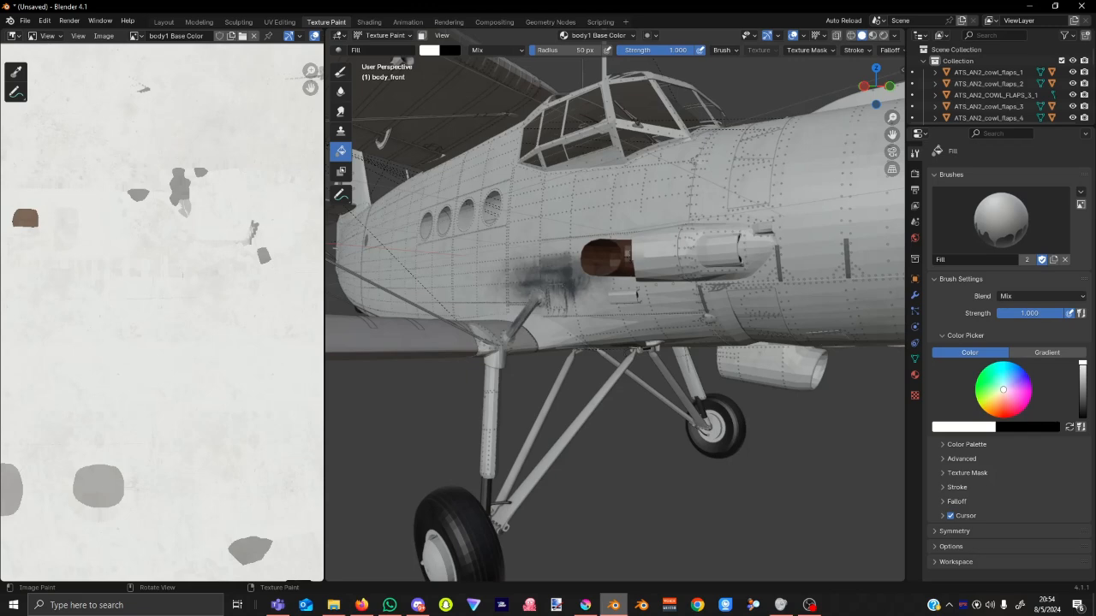
middle_click_drag(642, 228, 470, 294)
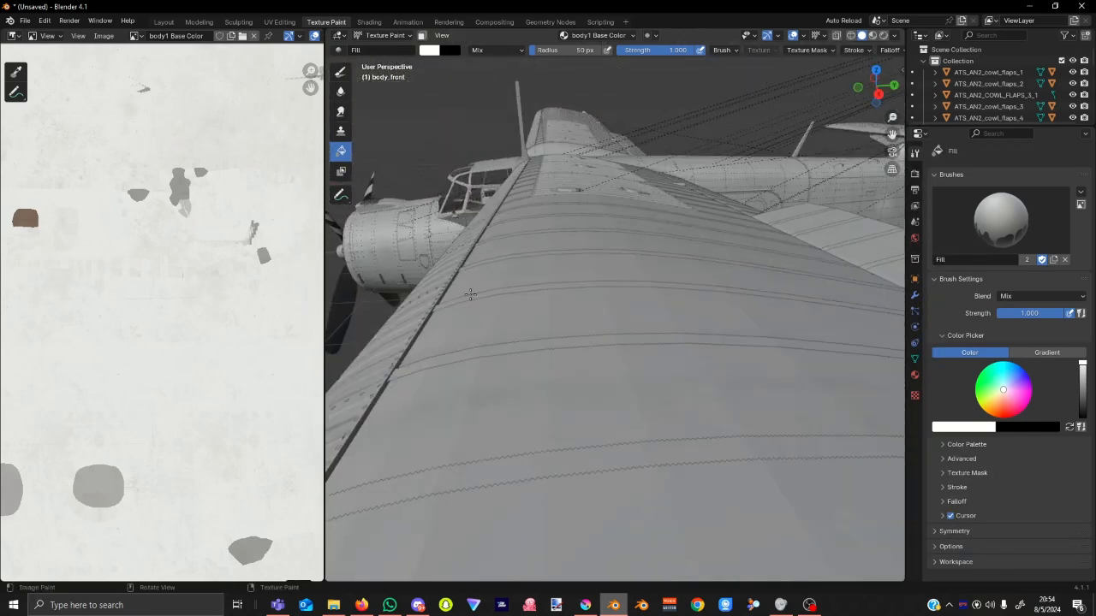
middle_click_drag(538, 320, 736, 262)
scroll(741, 248, "down", 2)
scroll(741, 247, "up", 4)
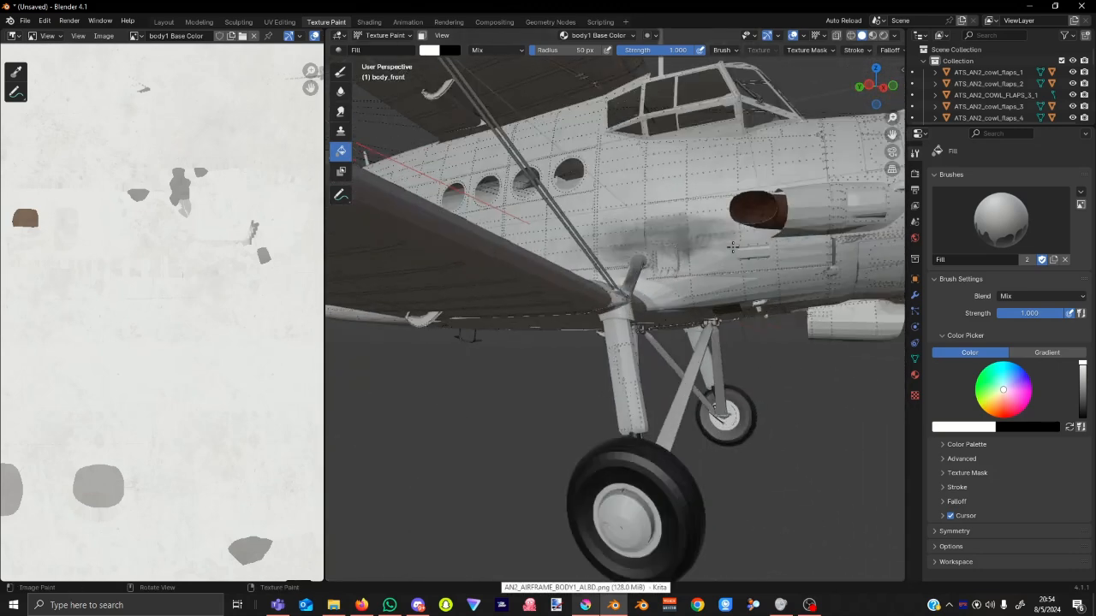
middle_click_drag(738, 221, 765, 403)
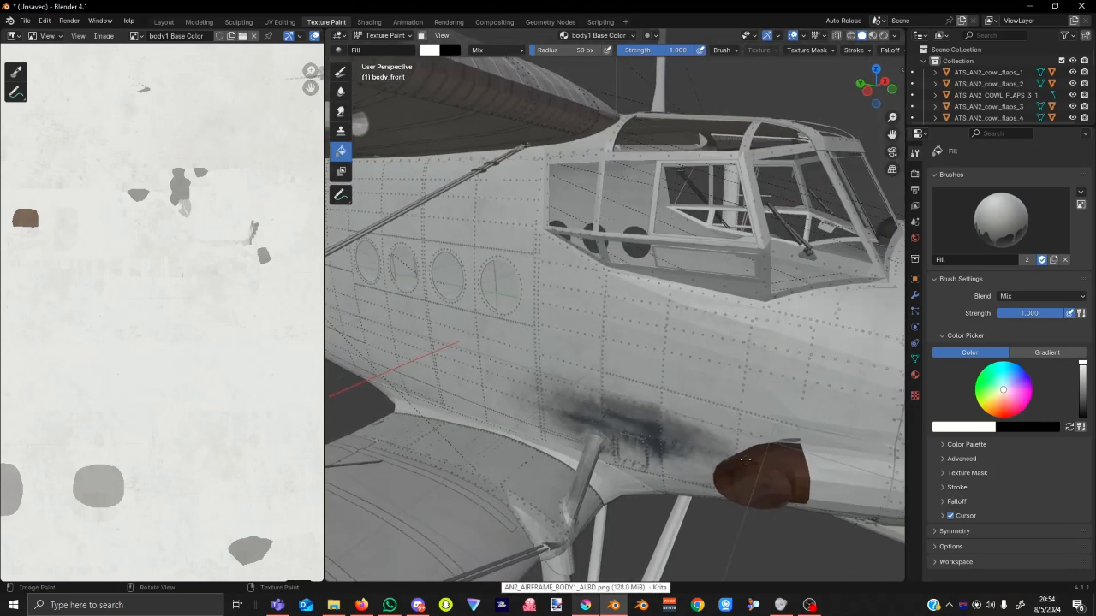
left_click(585, 606)
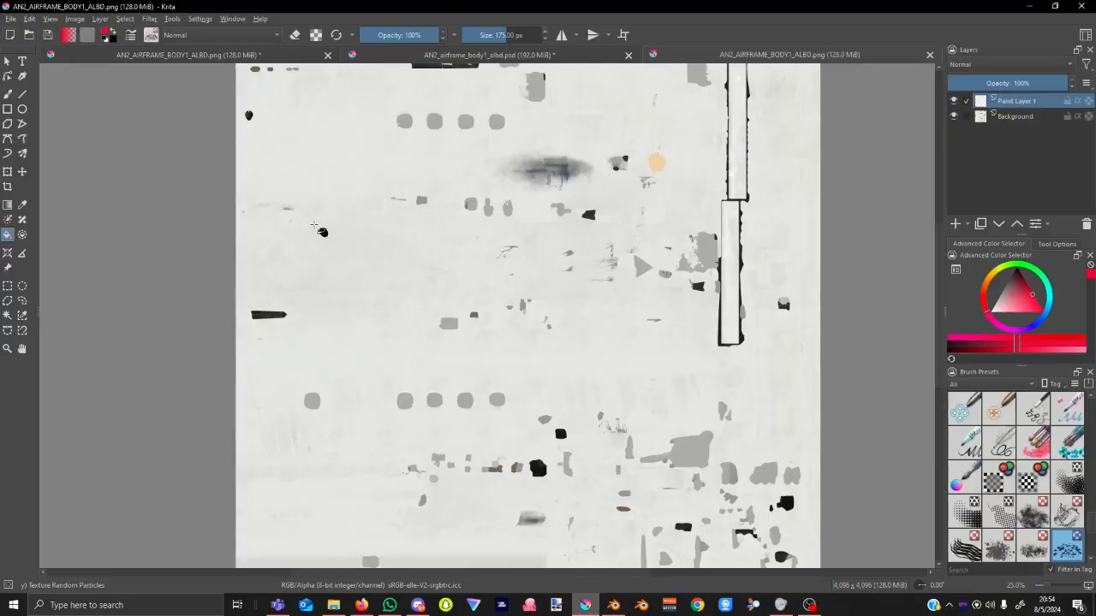
Pick a slightly darker red and flood-fill the paint layer with it.
left_click(1015, 351)
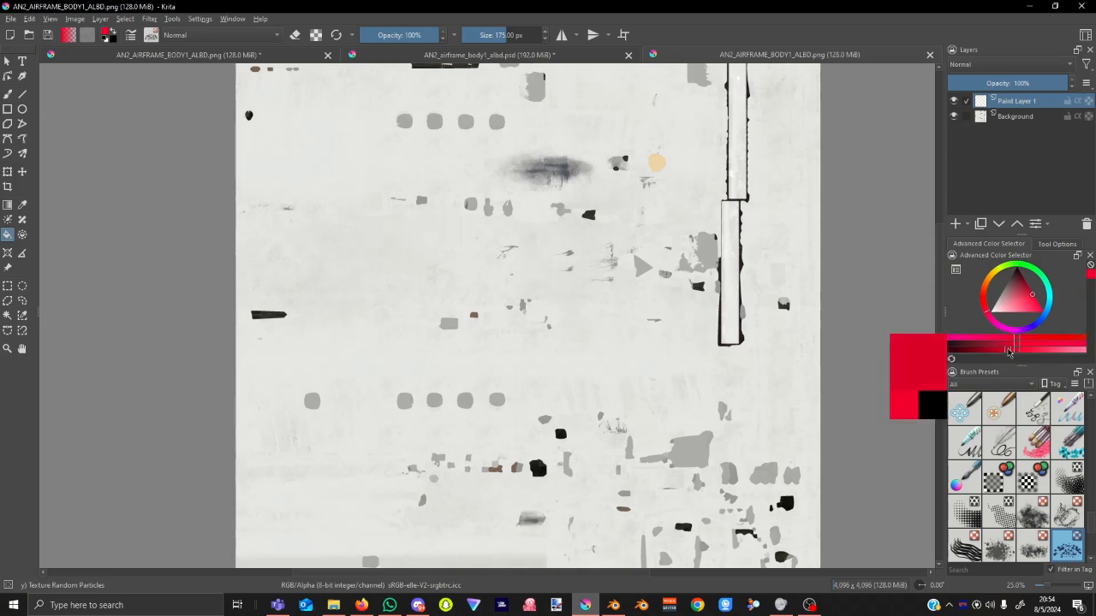
left_click_drag(1008, 349, 1006, 349)
left_click(601, 312)
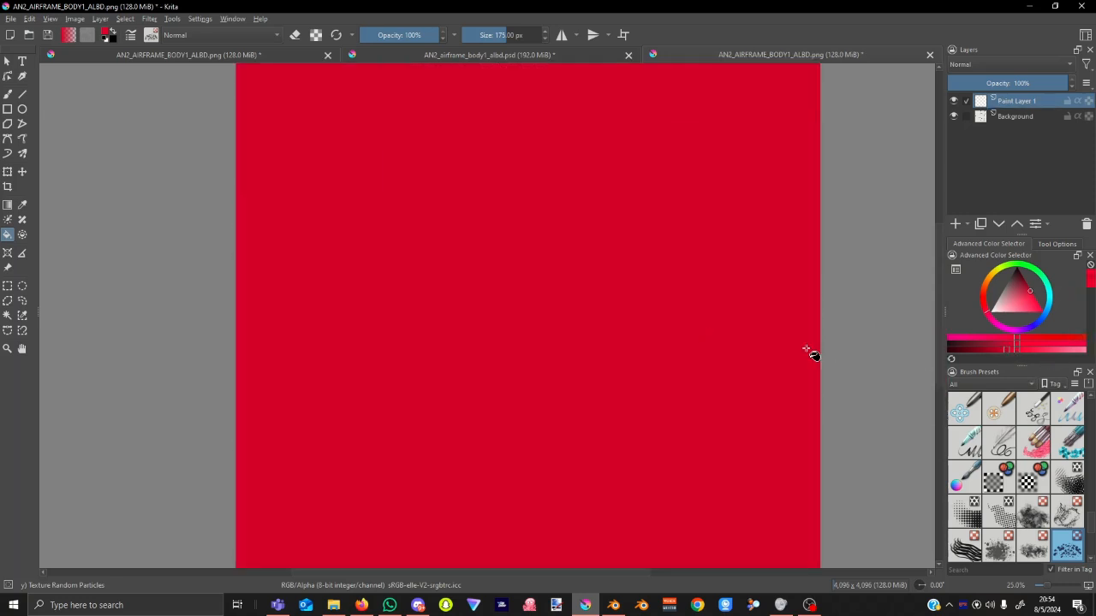
Try Burn, Addition, Overlay and Saturation blending on the red layer.
left_click(995, 67)
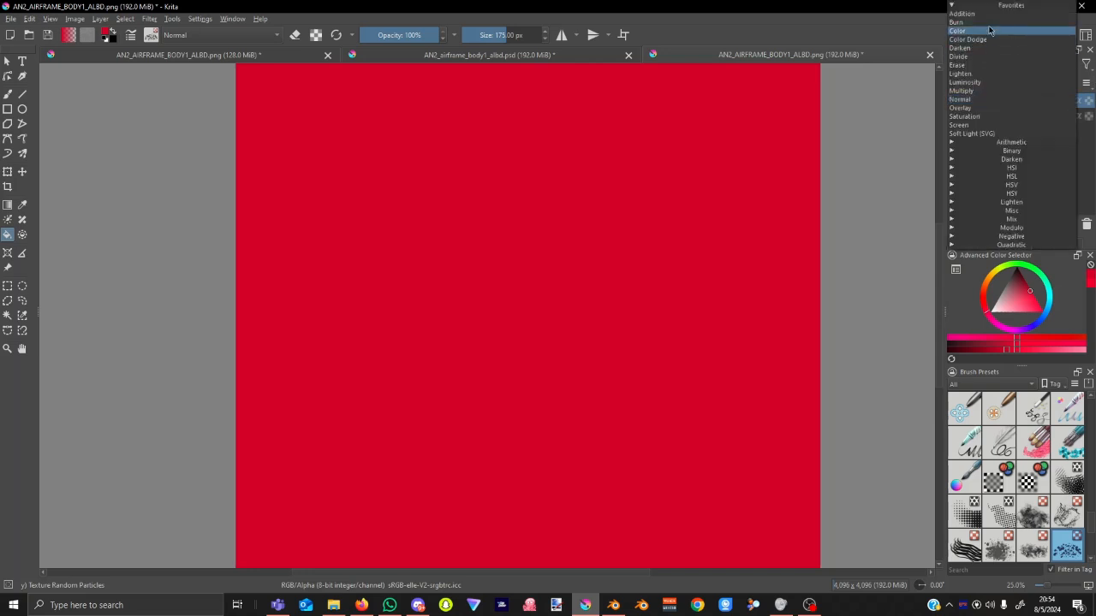
left_click(992, 31)
left_click(1015, 69)
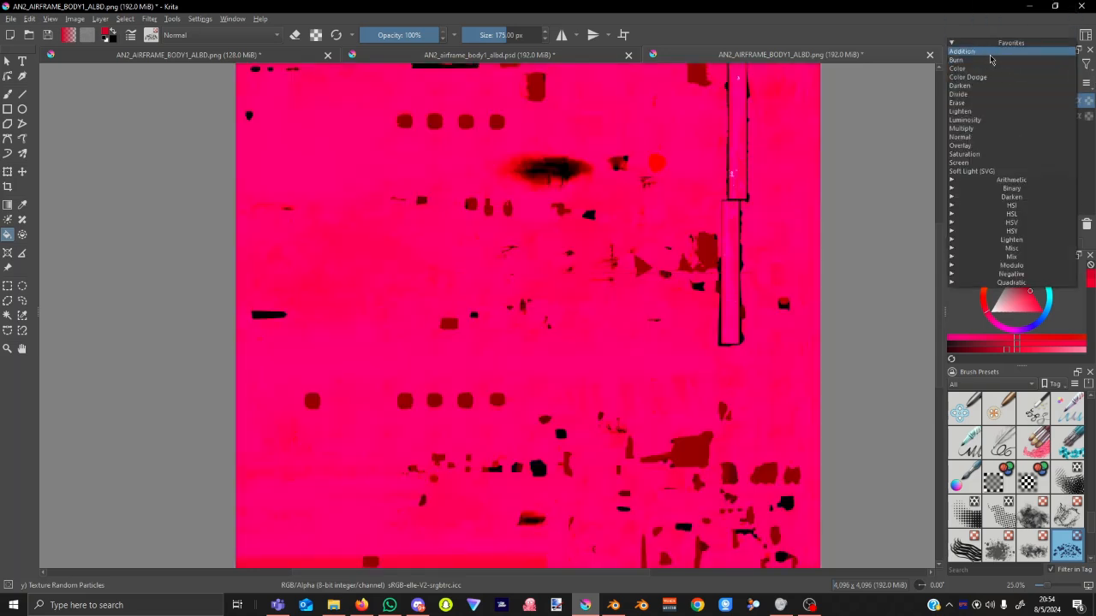
left_click(993, 63)
left_click(998, 67)
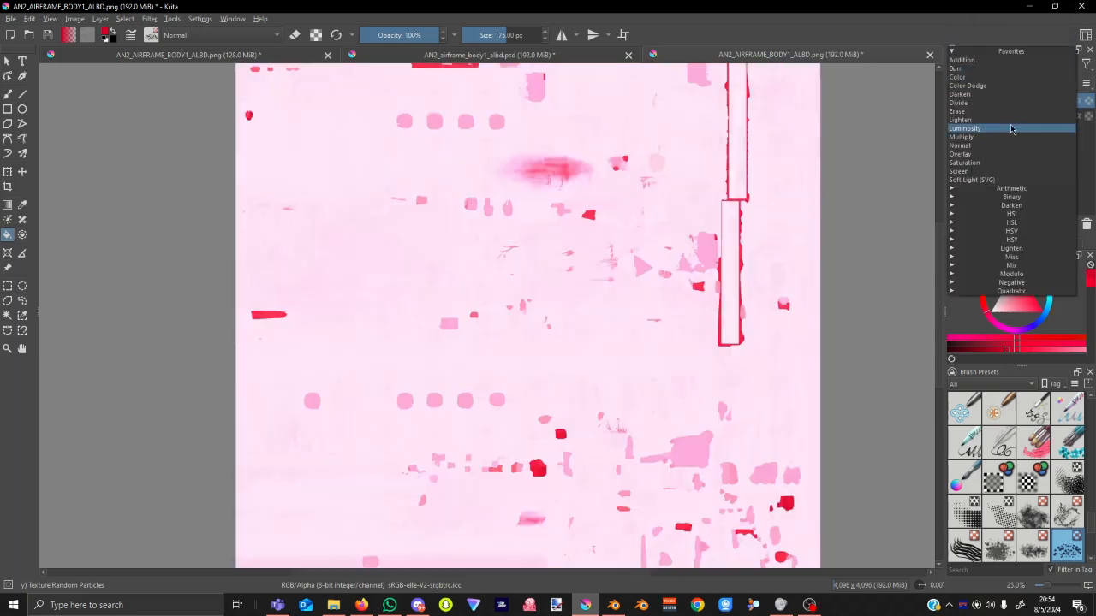
left_click(986, 154)
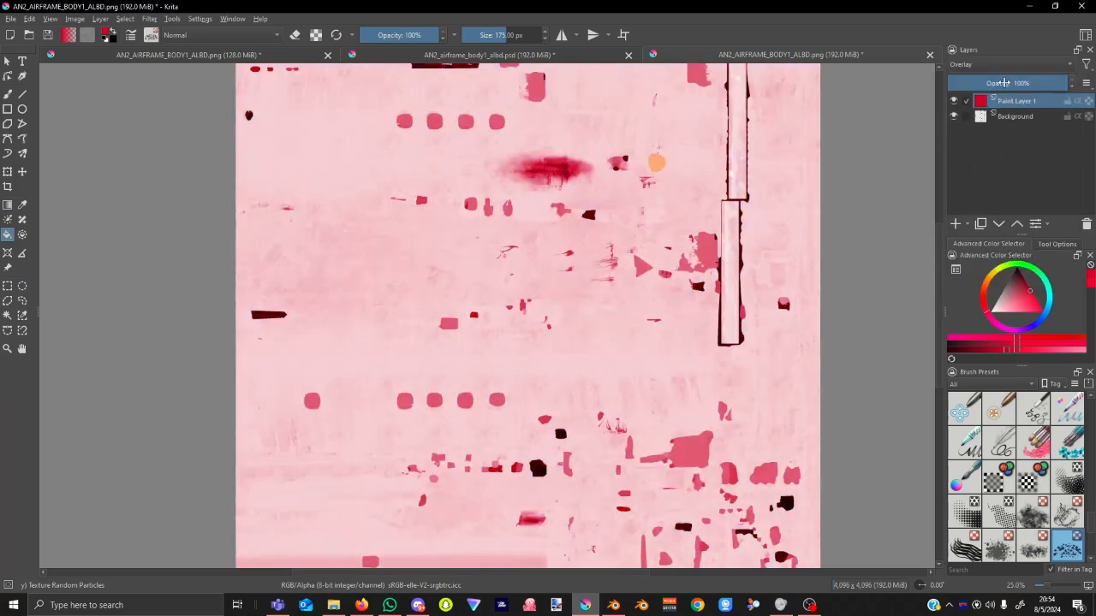
left_click(995, 70)
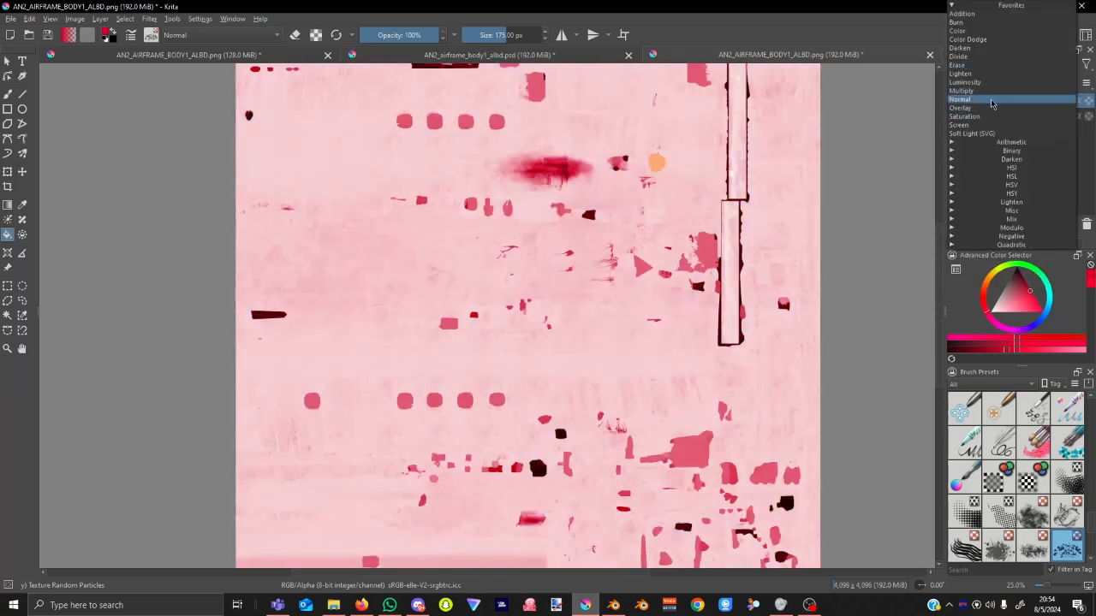
left_click(996, 116)
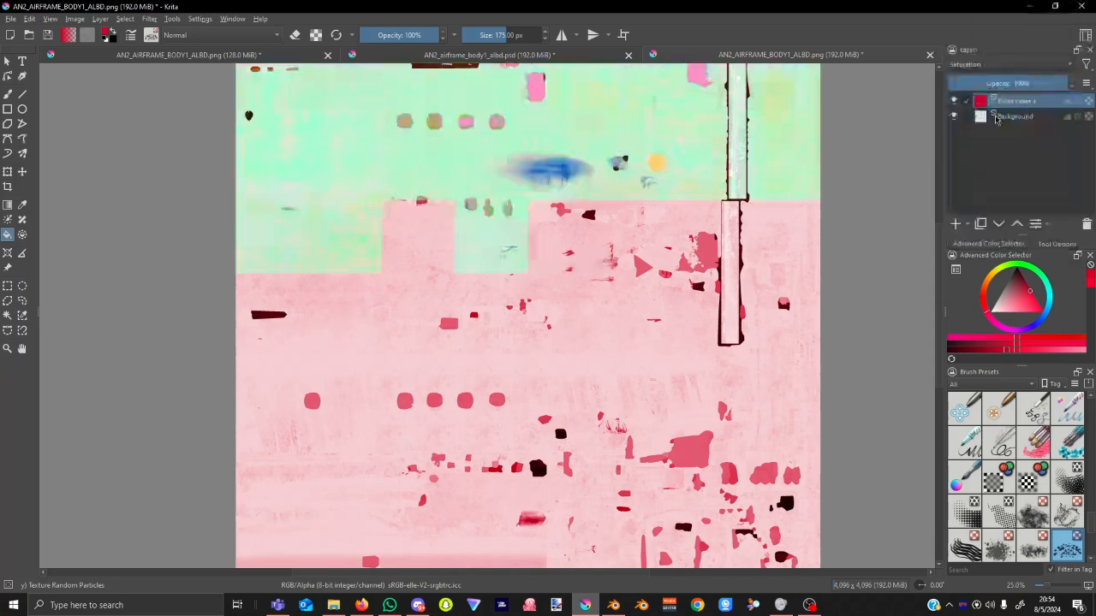
Raise the red layer to 100% opacity, try Soft Light (SVG), Screen and Saturation, settling on Multiply.
left_click_drag(1002, 81, 1091, 82)
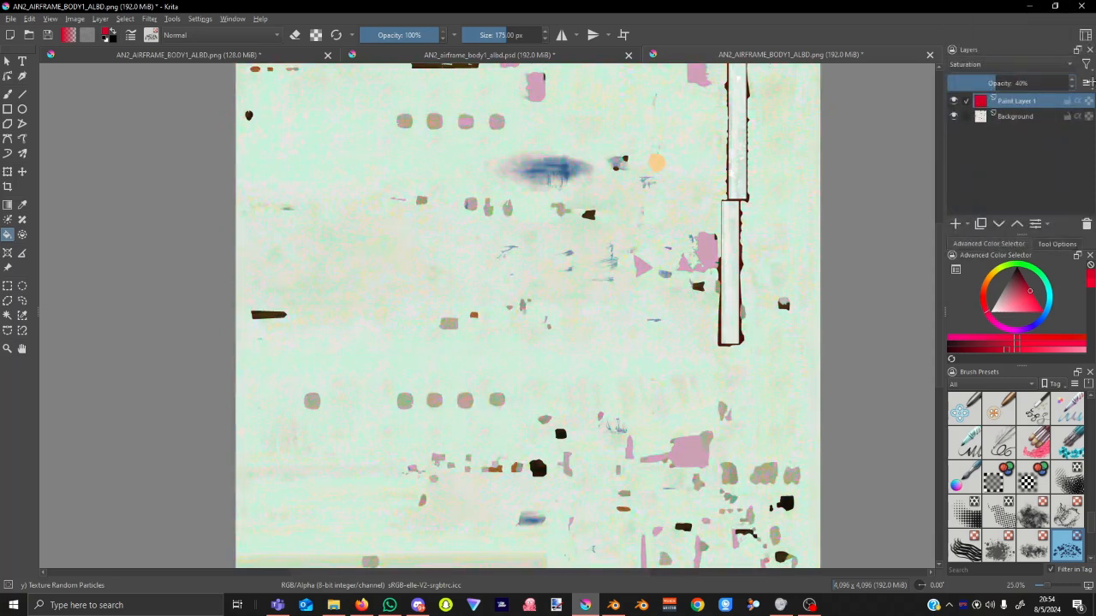
left_click(1021, 65)
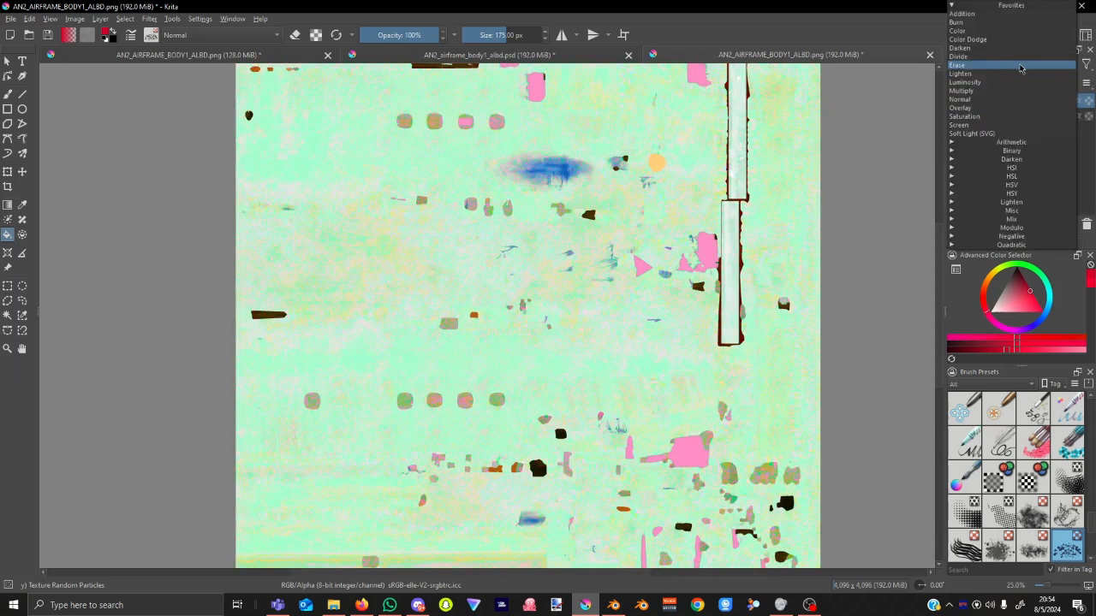
left_click(1003, 134)
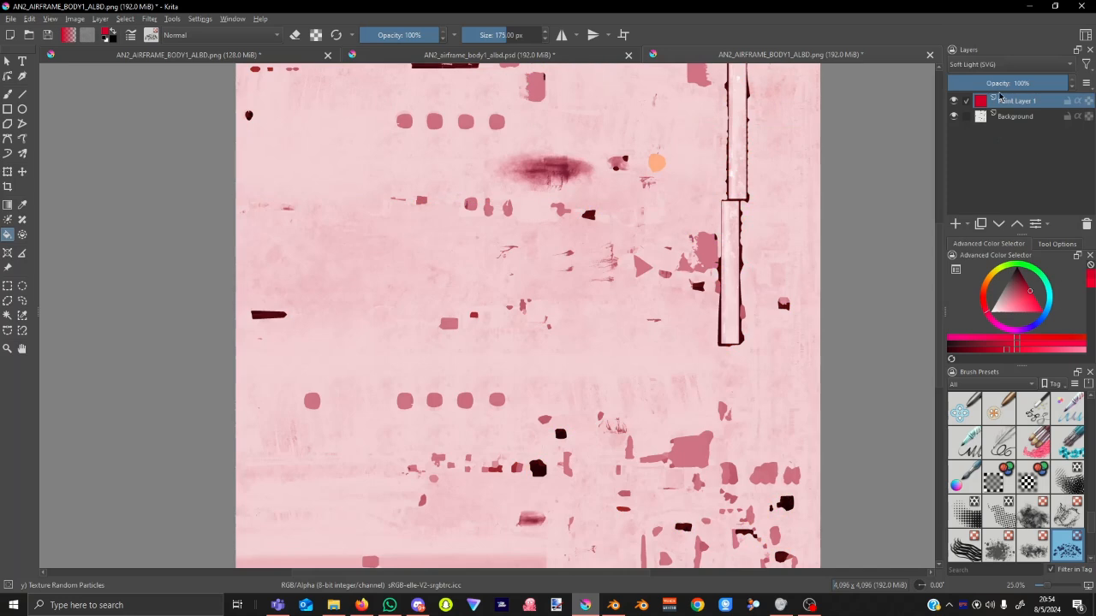
left_click(1006, 65)
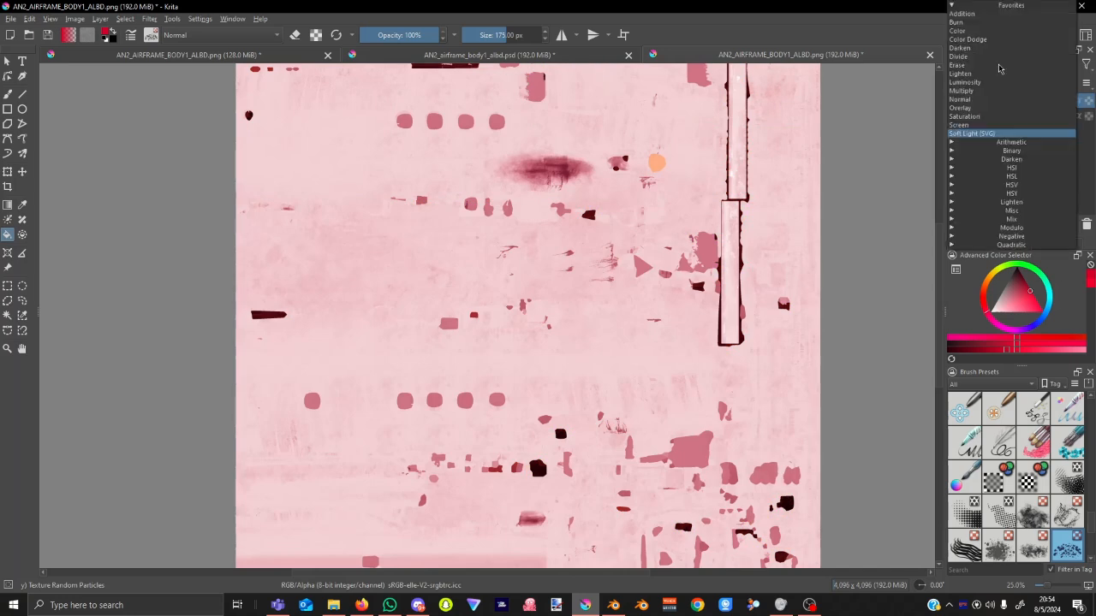
left_click(998, 126)
left_click(1008, 66)
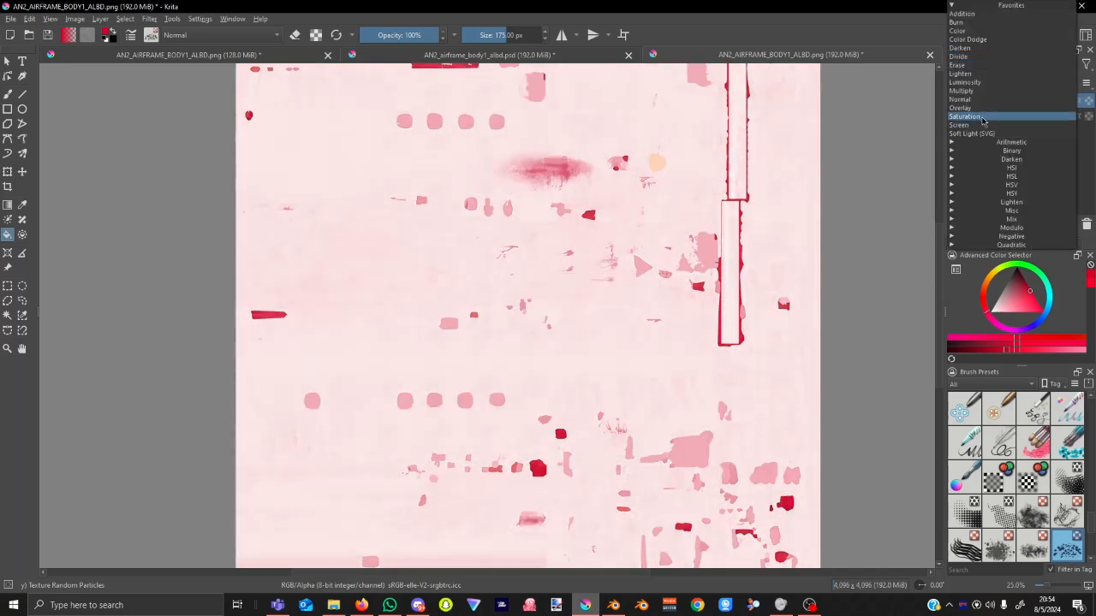
left_click(993, 121)
left_click(996, 61)
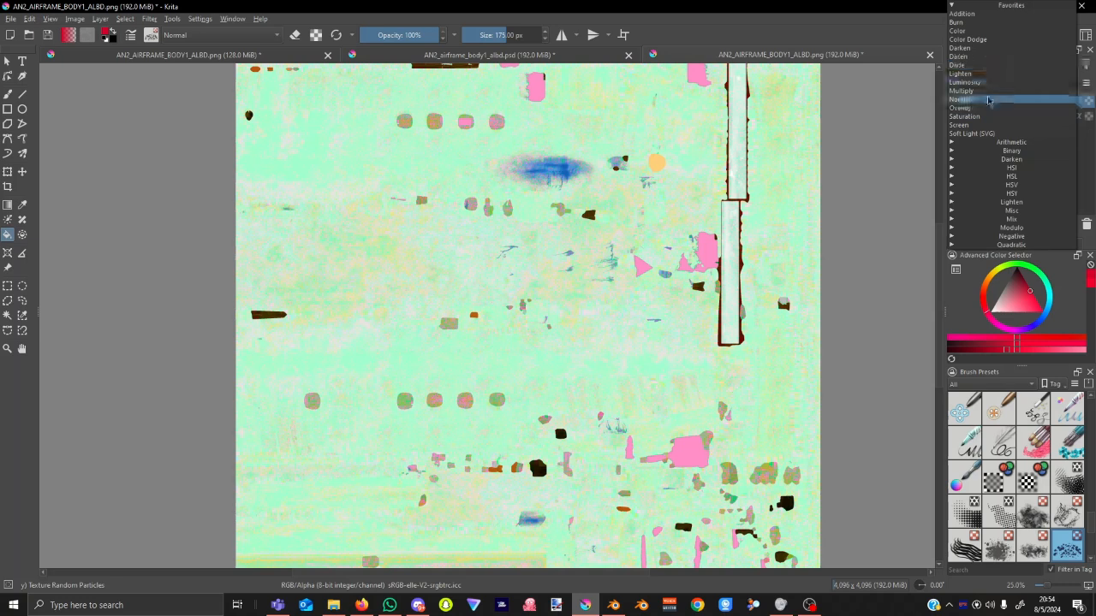
left_click(989, 90)
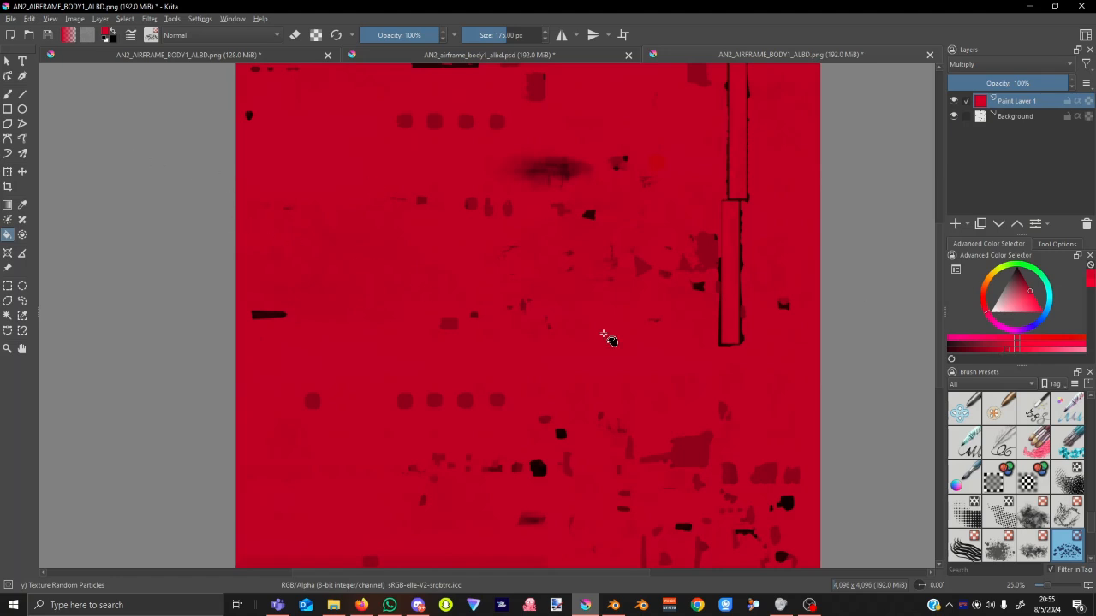
Save the red-tinted texture to AN2_AIRFRAME_BODY1_ALBD.png and return to Blender.
scroll(631, 321, "up", 3)
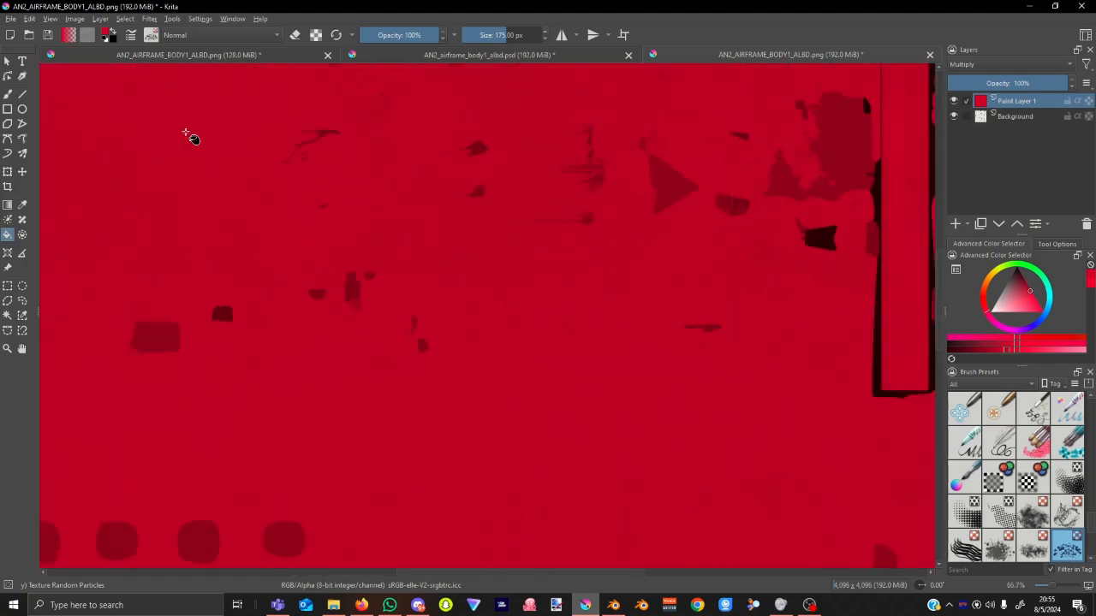
left_click(47, 34)
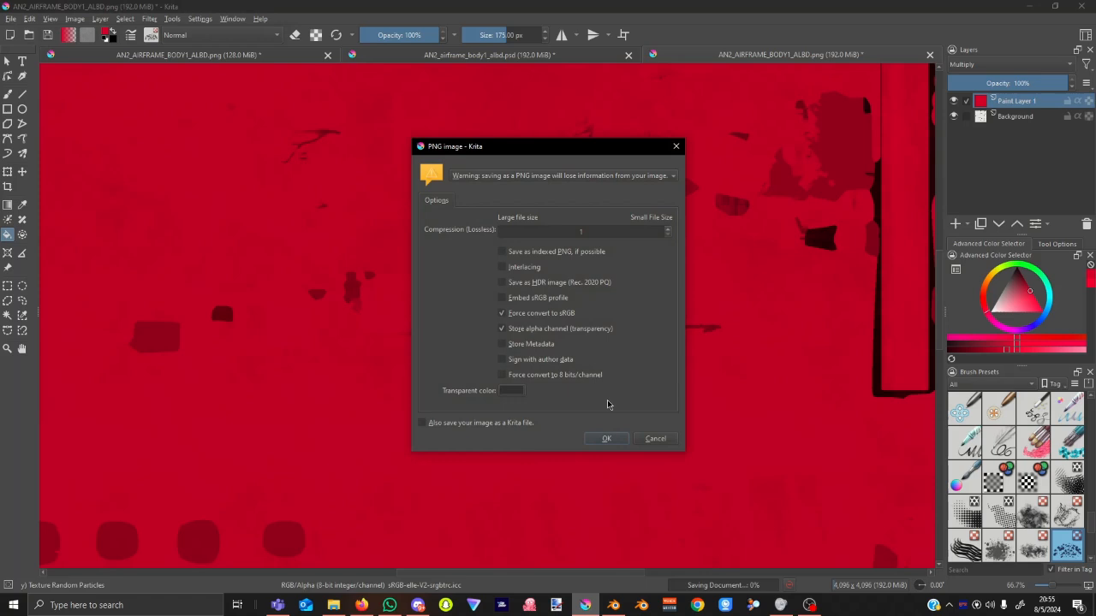
left_click(610, 440)
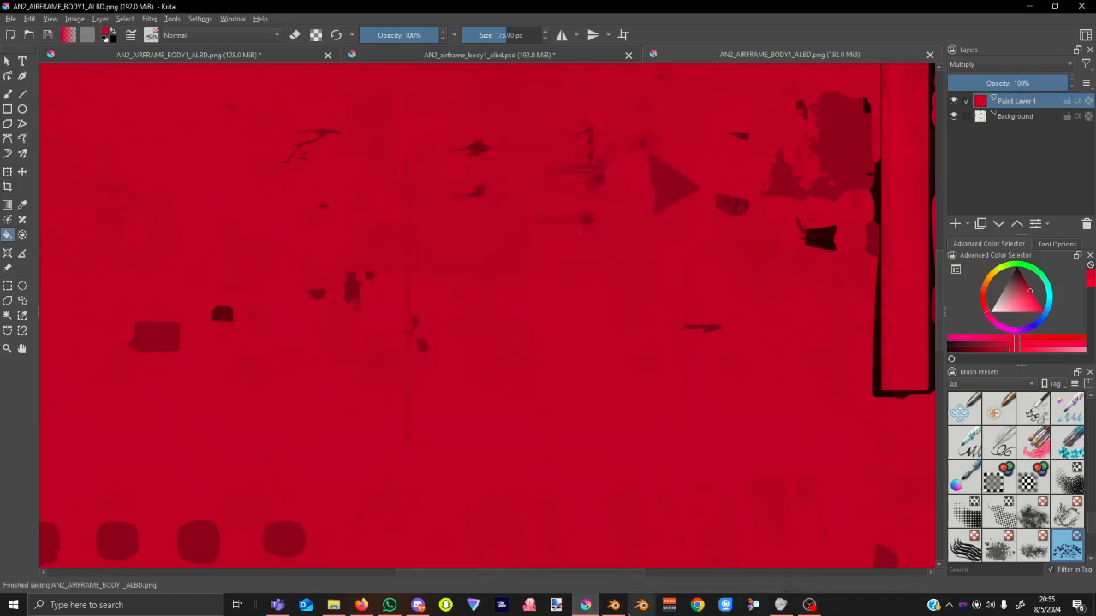
left_click(614, 605)
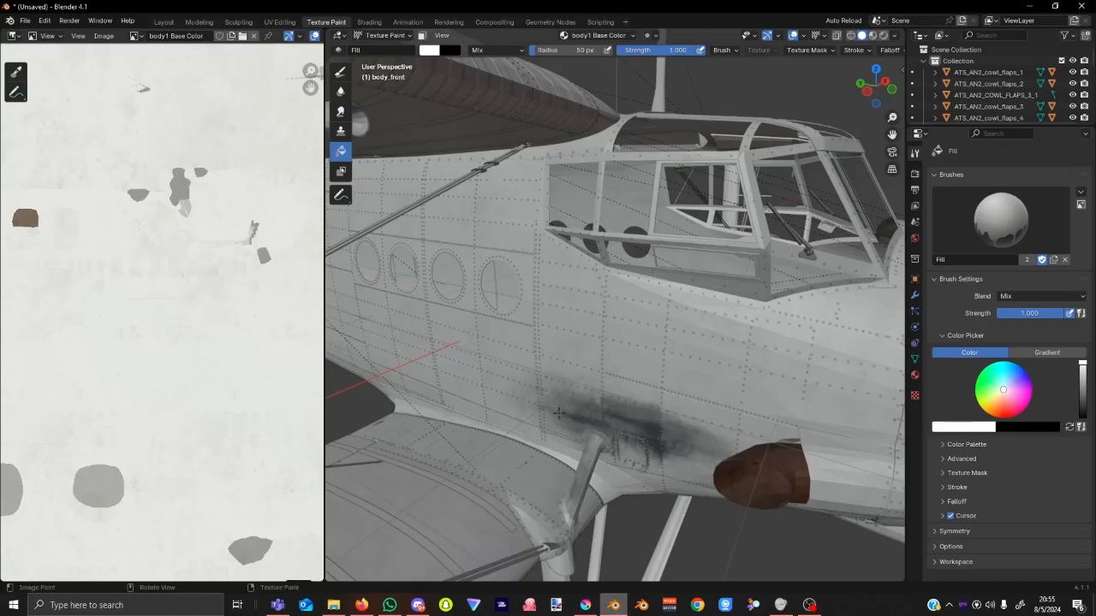
Reload the body1 Base Color texture from disk and orbit to inspect the fuselage.
left_click(103, 35)
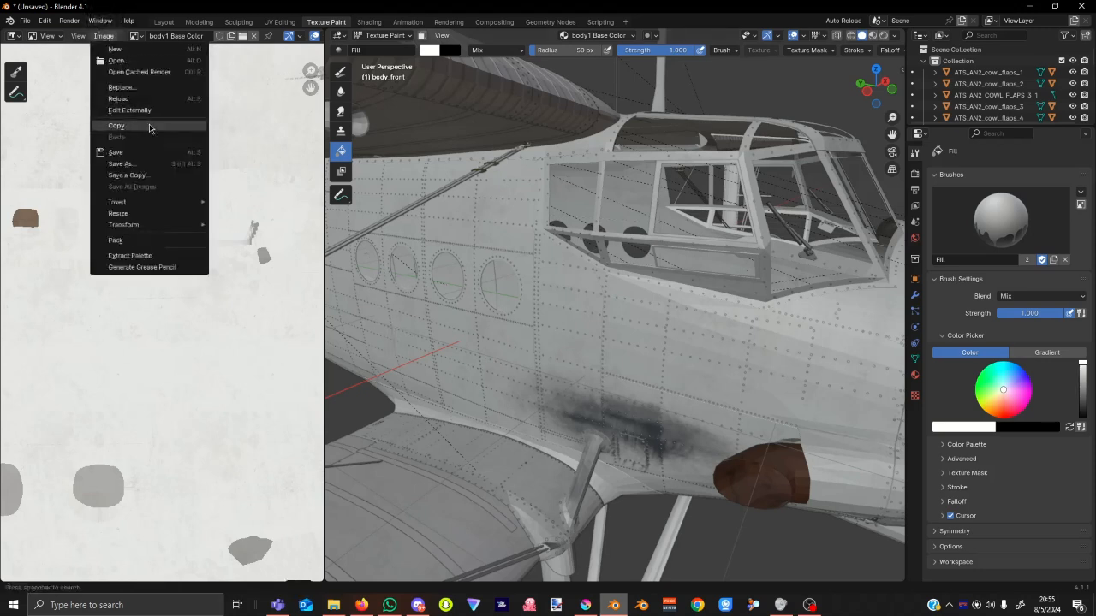
left_click(119, 99)
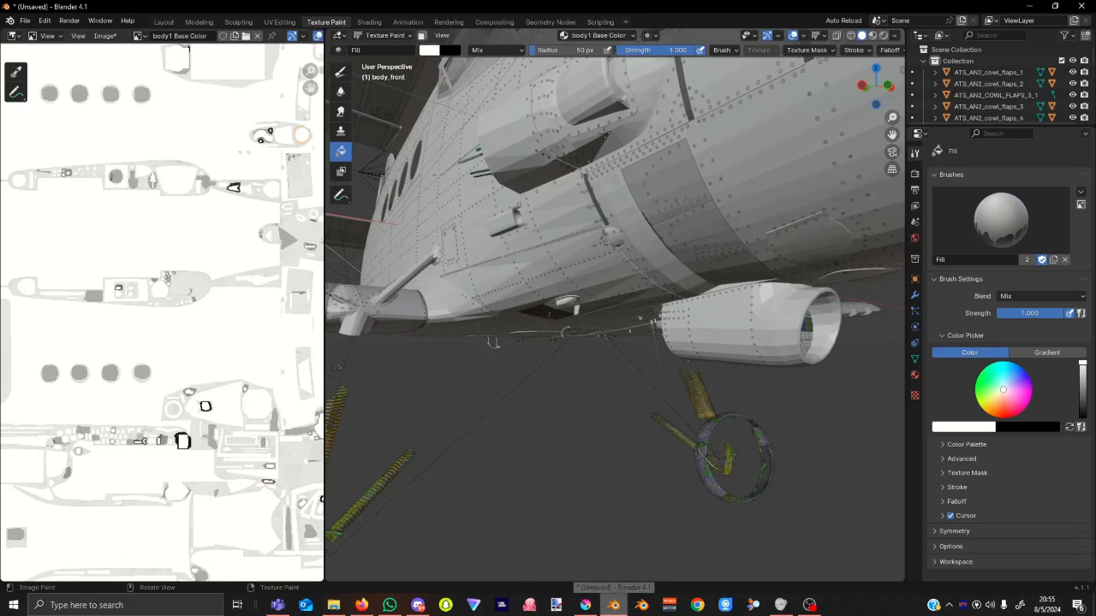
middle_click_drag(565, 240, 488, 221)
scroll(222, 300, "down", 3)
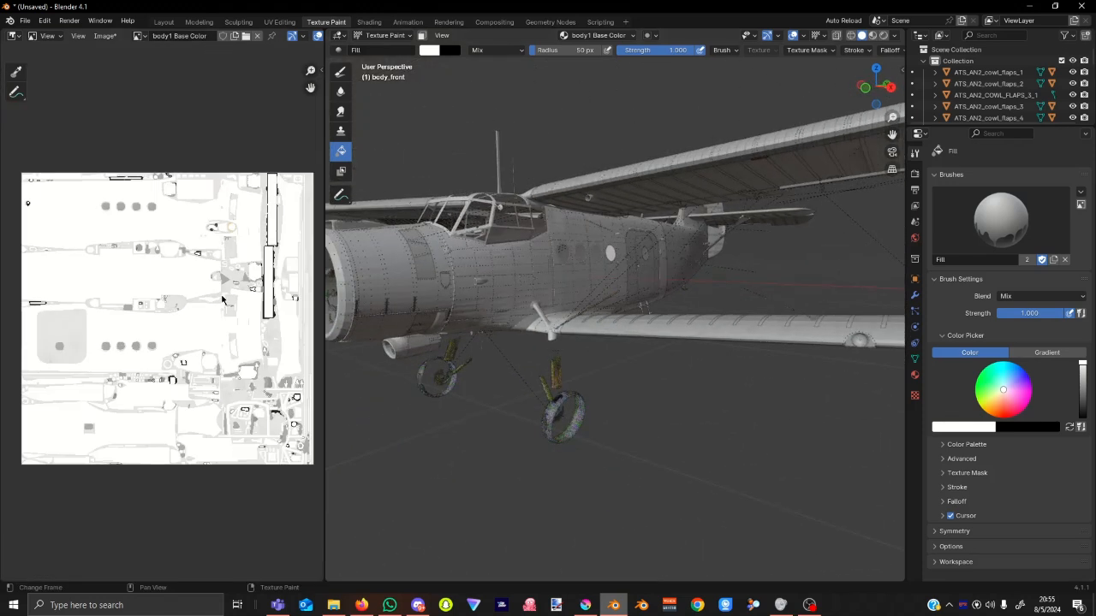
scroll(221, 300, "up", 3)
scroll(221, 299, "down", 1)
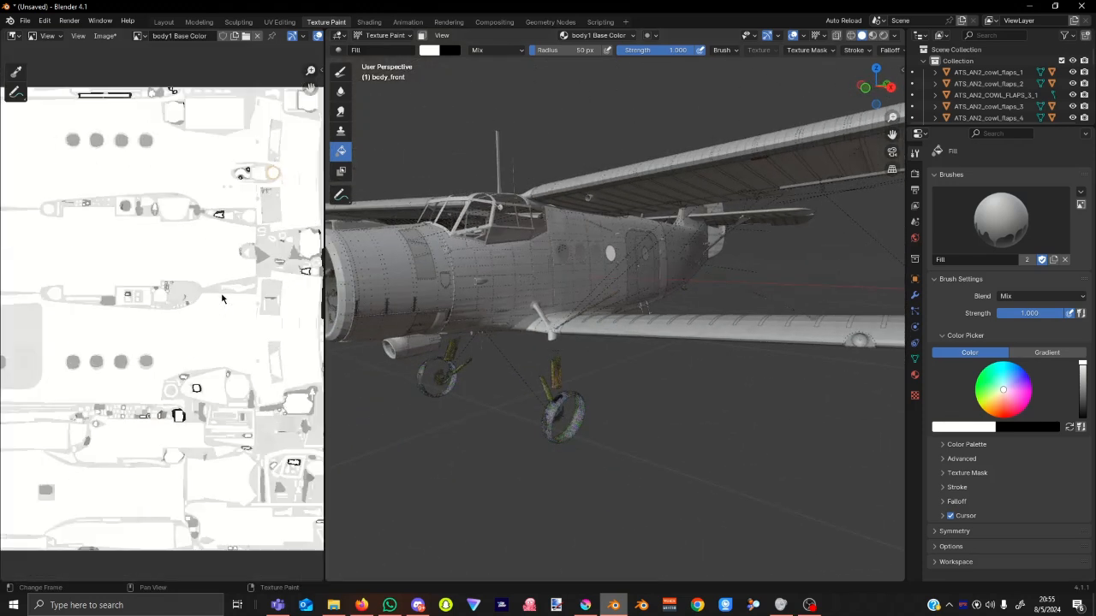
Compare against Krita's red texture, then reload body1 again and view the plane from a low side.
left_click(582, 608)
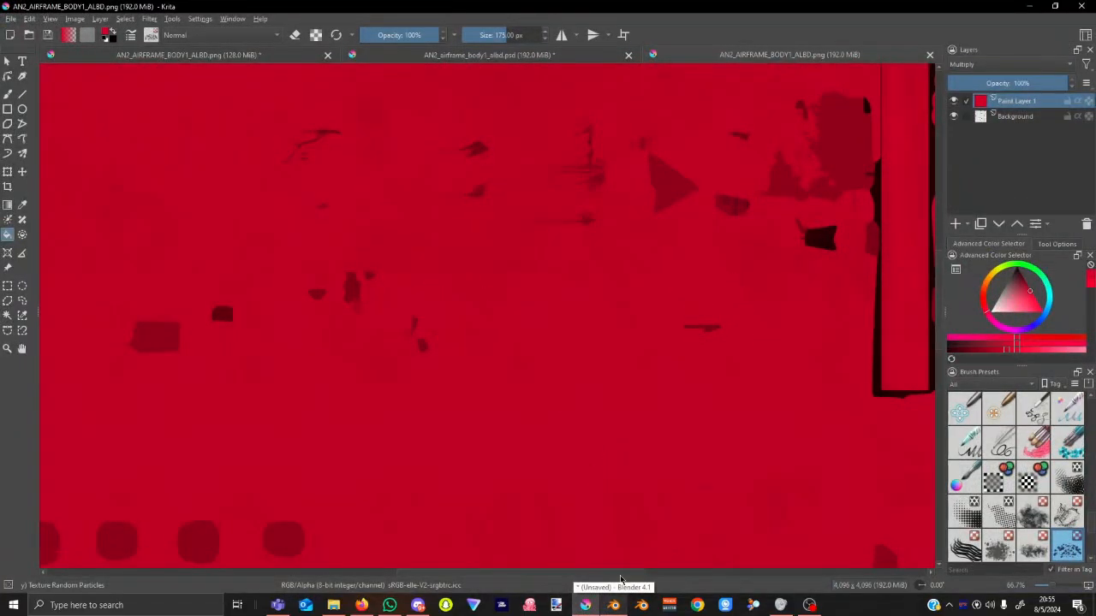
left_click(614, 605)
middle_click_drag(547, 358, 641, 374)
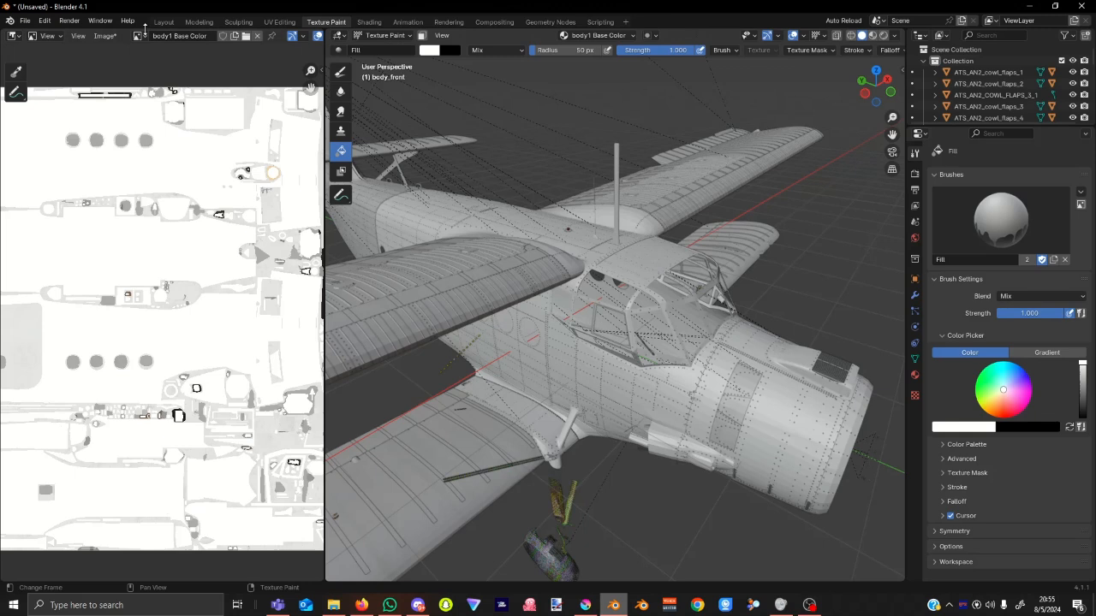
left_click(104, 36)
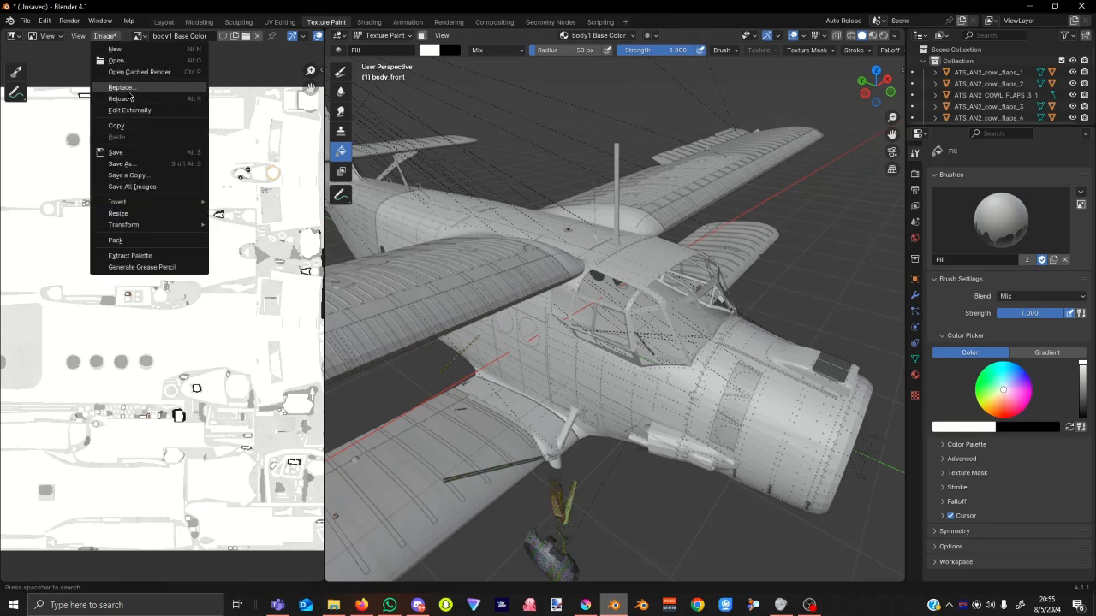
left_click(123, 87)
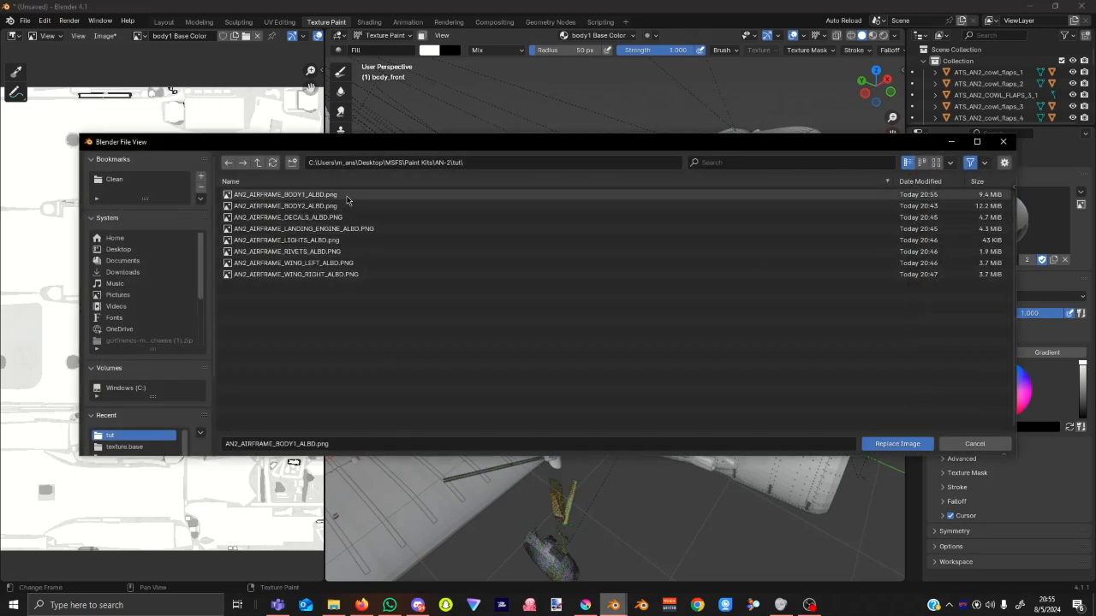
left_click(973, 444)
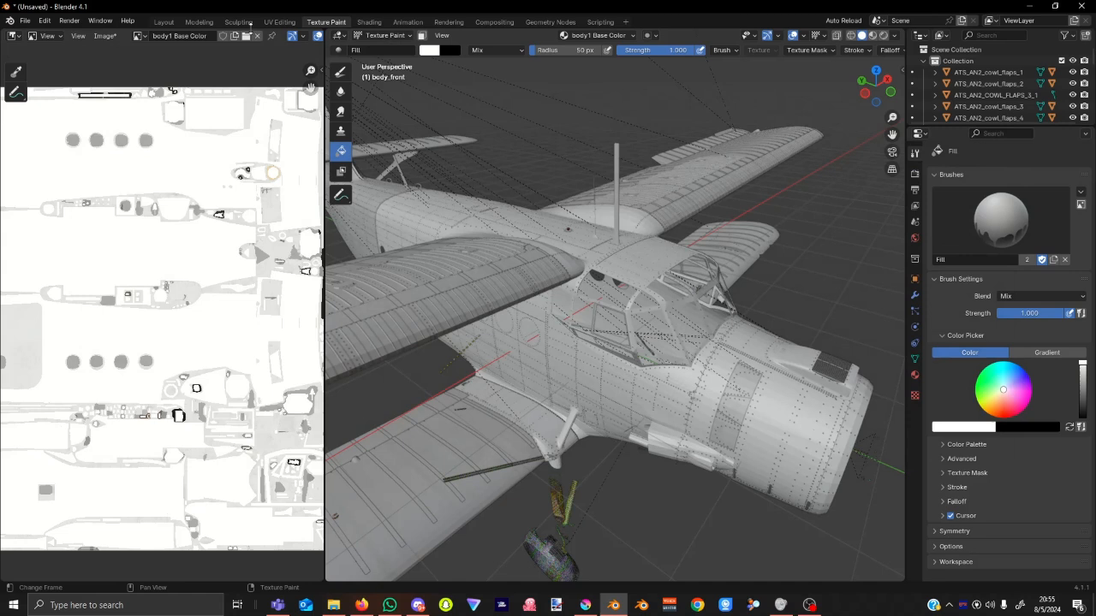
left_click(105, 36)
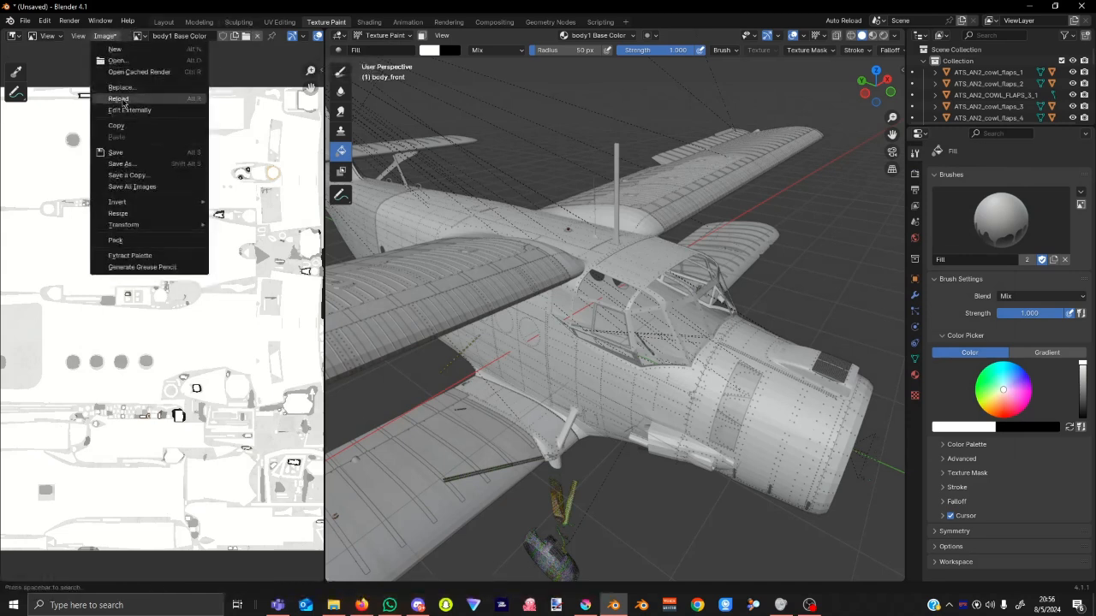
left_click(119, 99)
middle_click_drag(696, 452, 699, 407)
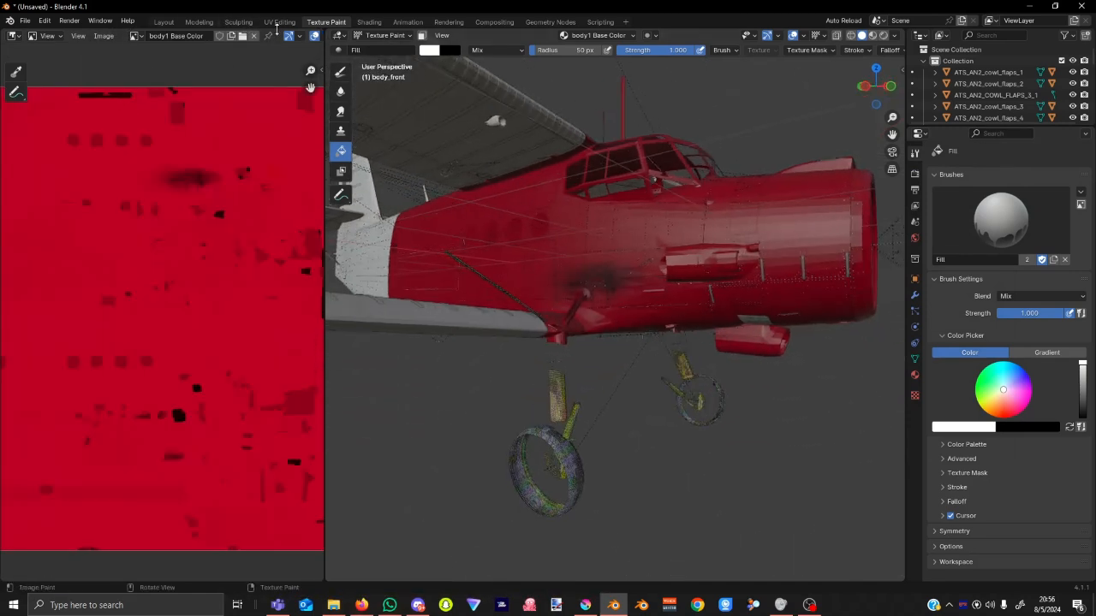
Show the landing_engine Base Color texture and reload it from disk.
left_click(136, 35)
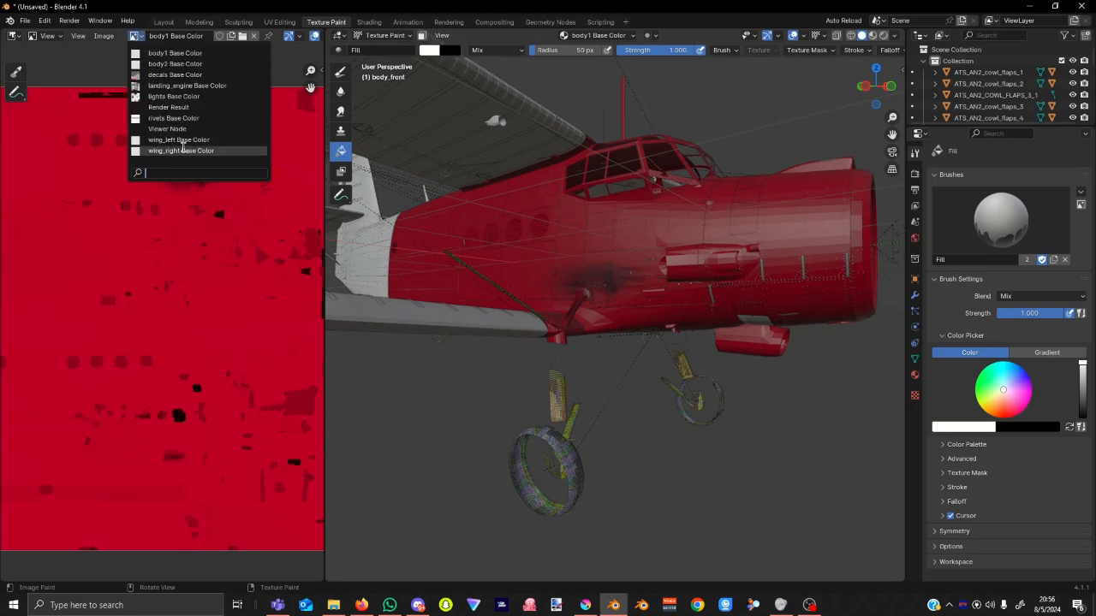
left_click(177, 87)
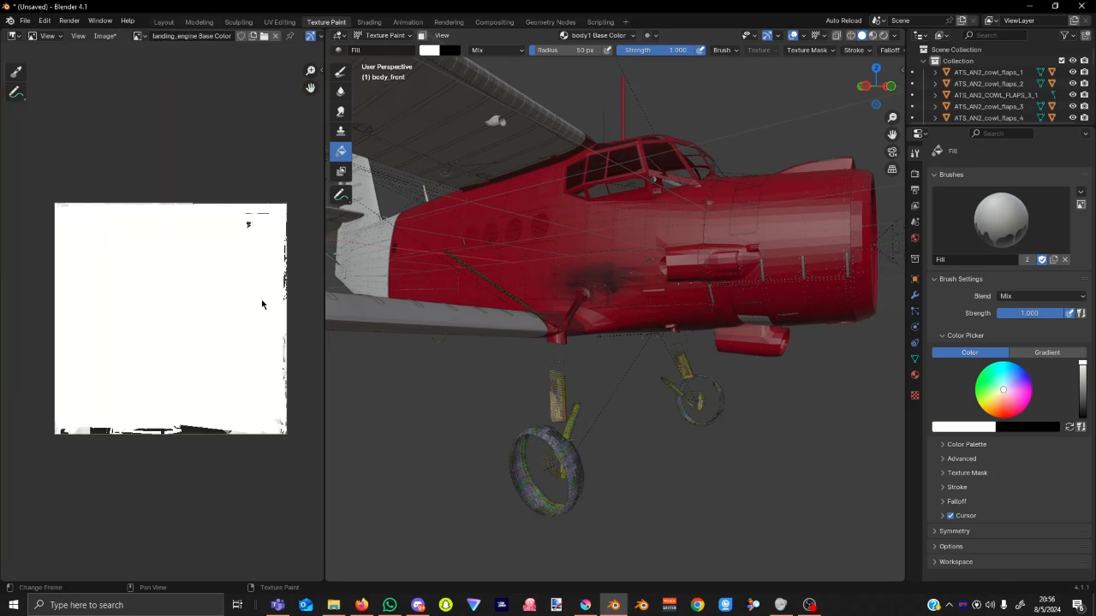
scroll(267, 328, "up", 2)
scroll(266, 328, "down", 1)
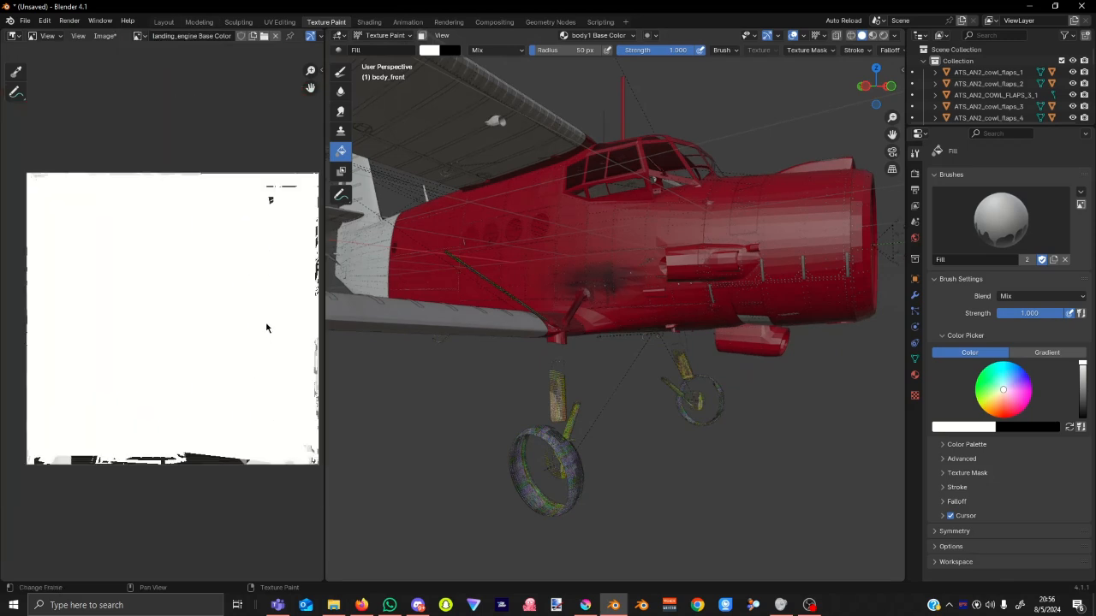
left_click(104, 36)
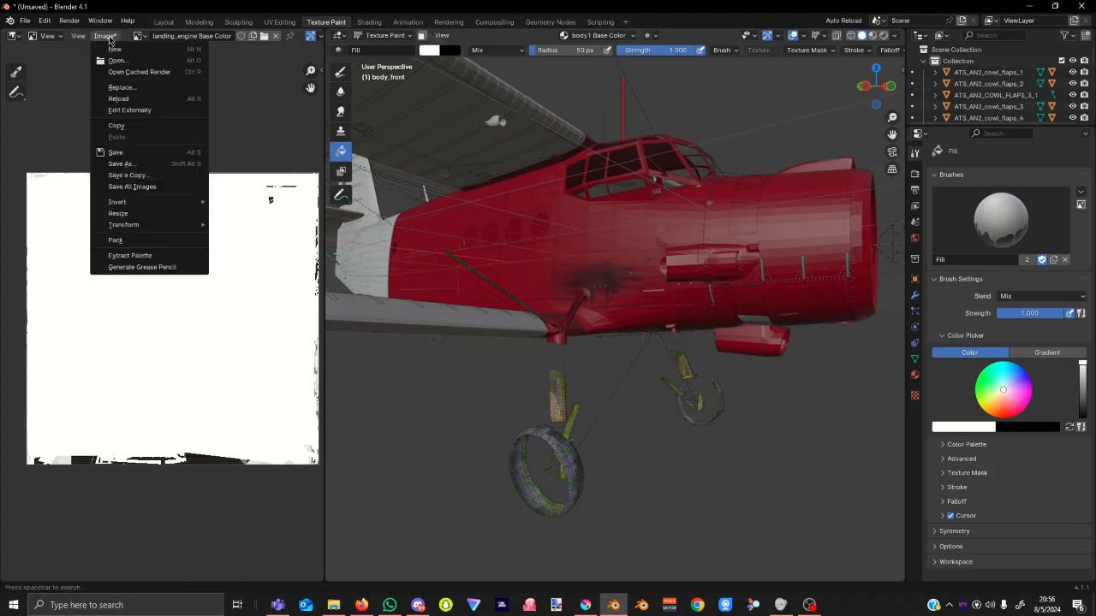
left_click(120, 98)
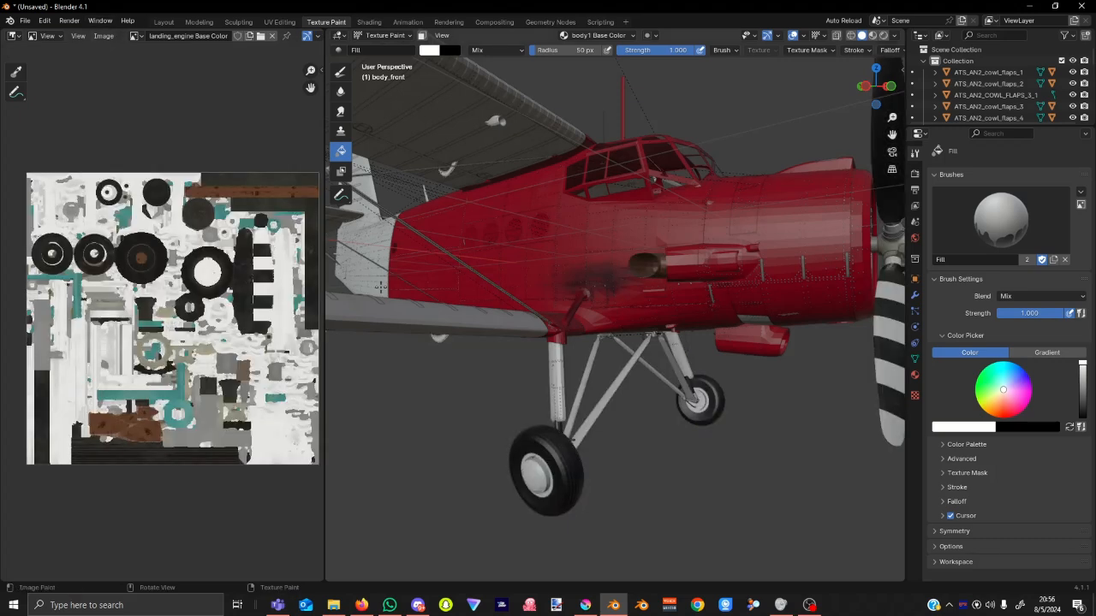
scroll(836, 345, "down", 5)
middle_click_drag(836, 345, 752, 351)
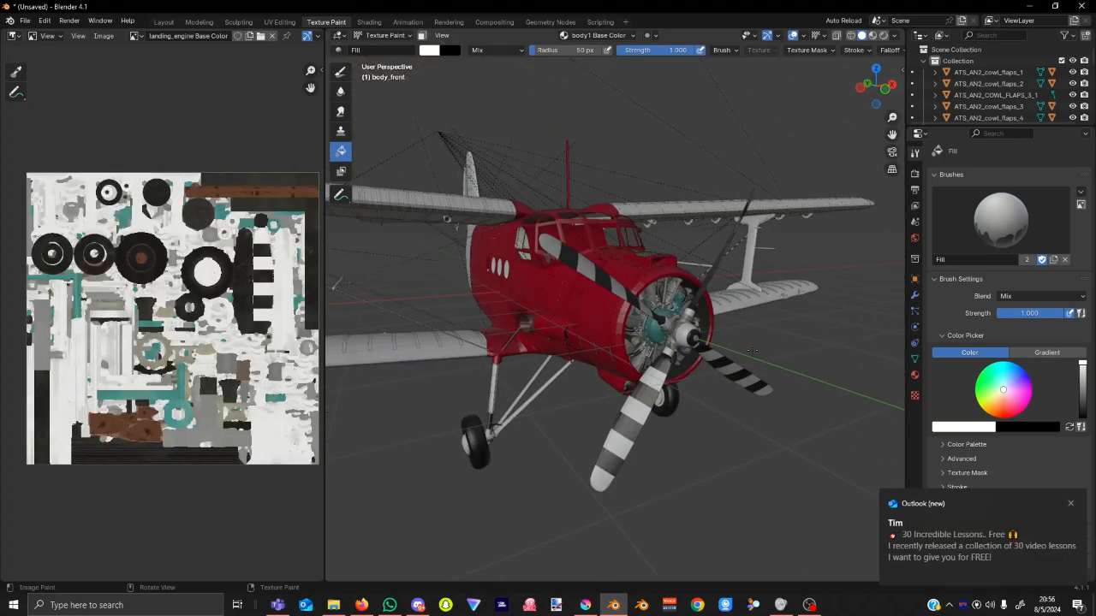
Reload all images via Auto Reload, orbit around the plane, and switch to Krita.
left_click(839, 21)
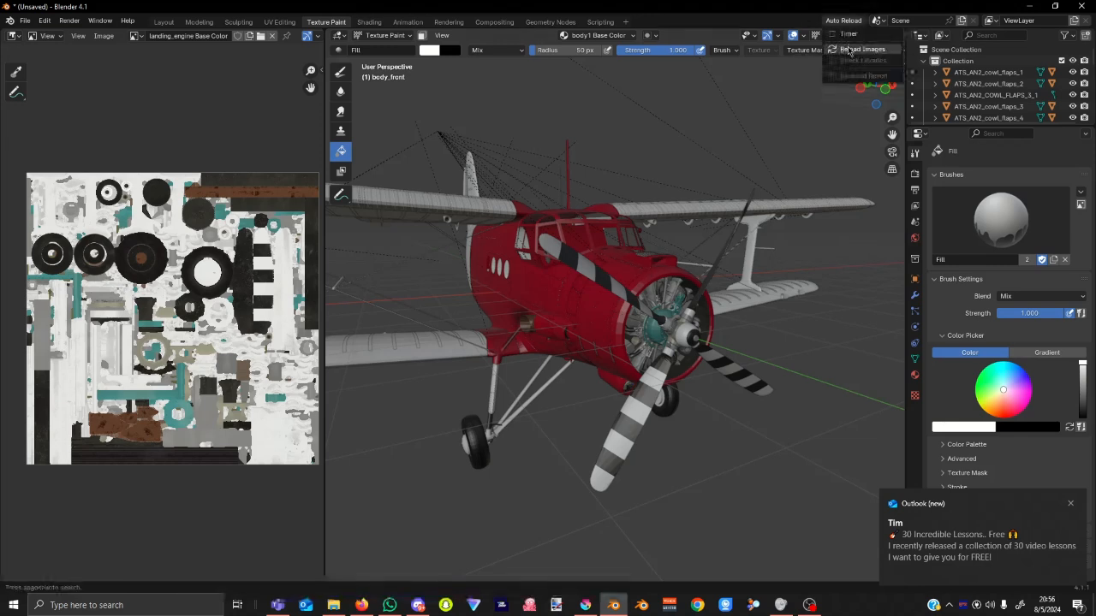
left_click(852, 50)
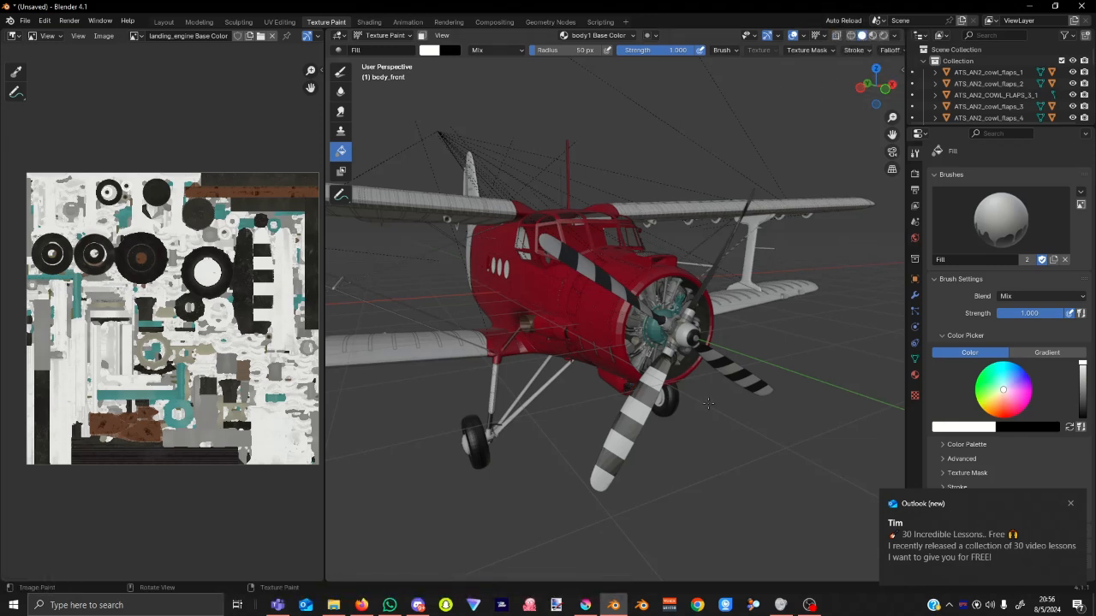
middle_click_drag(709, 403, 738, 431)
scroll(768, 424, "up", 1)
scroll(768, 424, "down", 2)
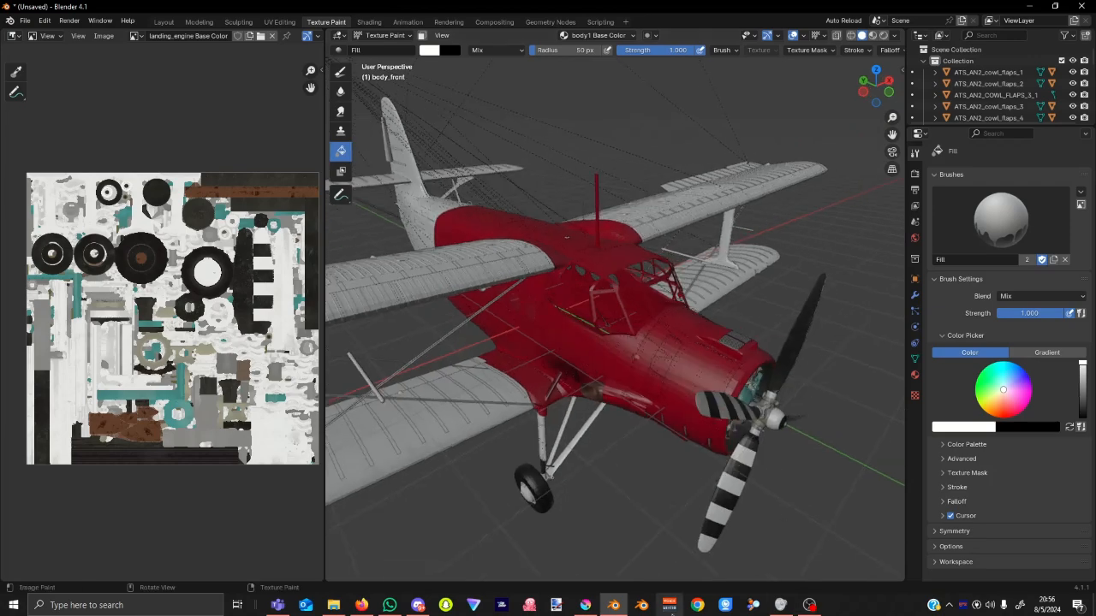
left_click(585, 606)
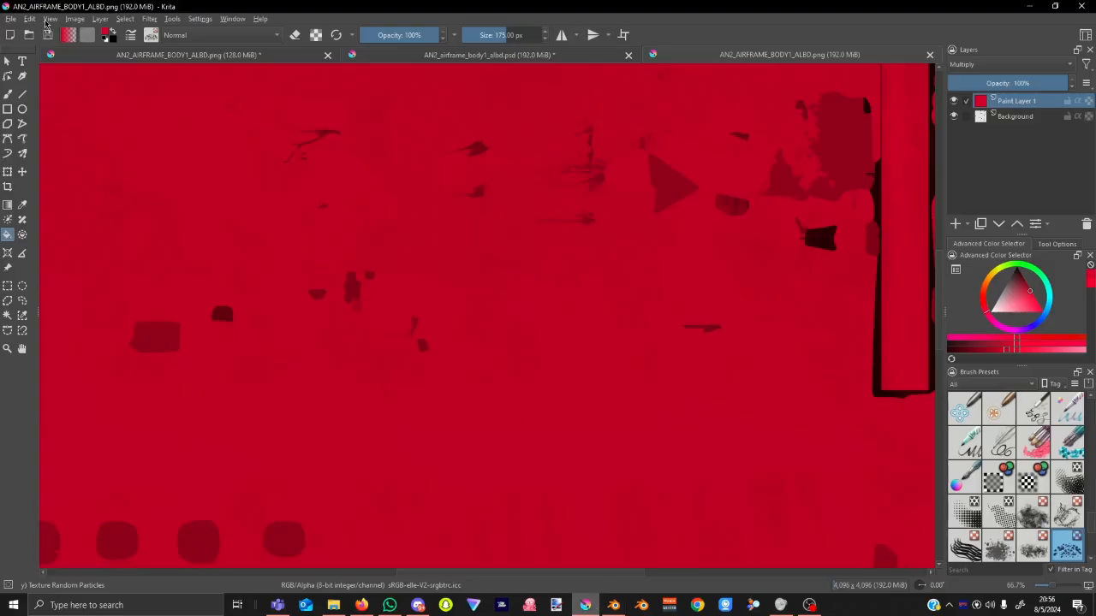
Open AN2_AIRFRAME_BODY2_ALBD.png in Krita.
left_click(18, 19)
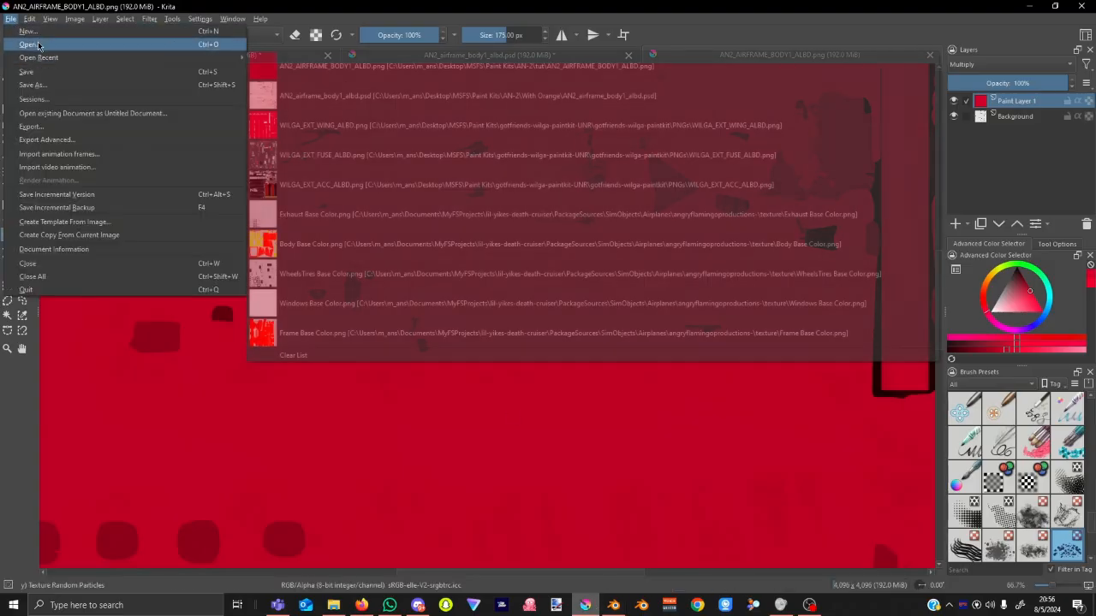
left_click(38, 46)
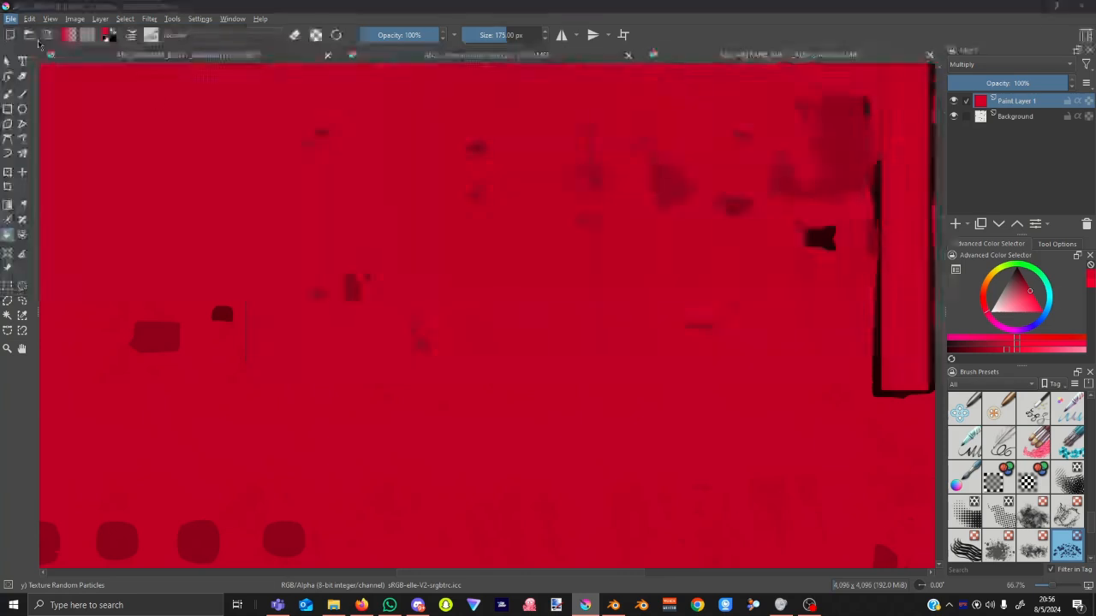
left_click(208, 110)
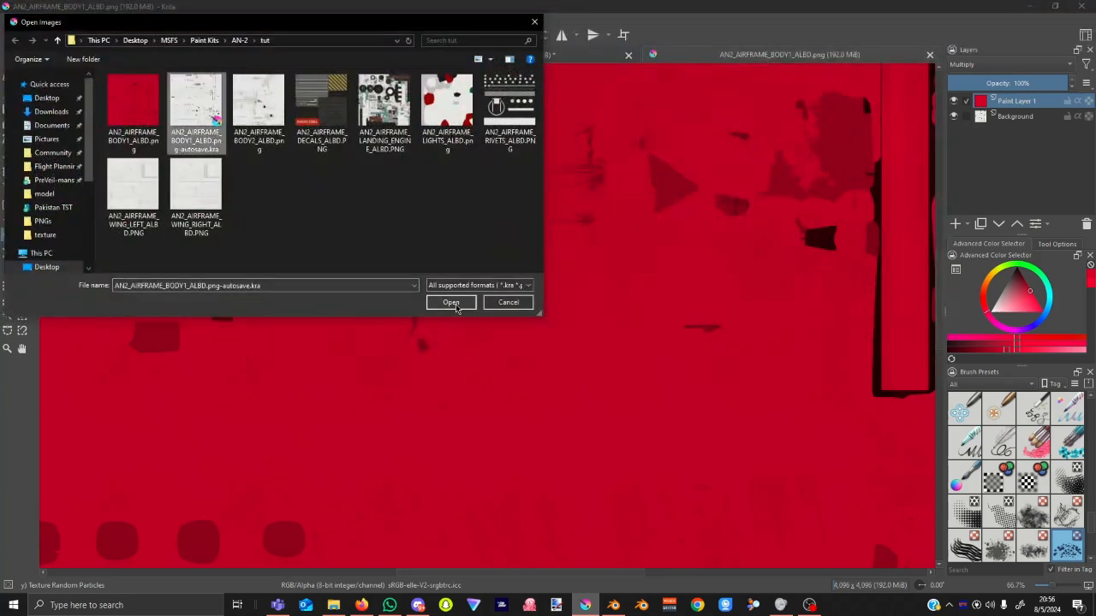
left_click(259, 107)
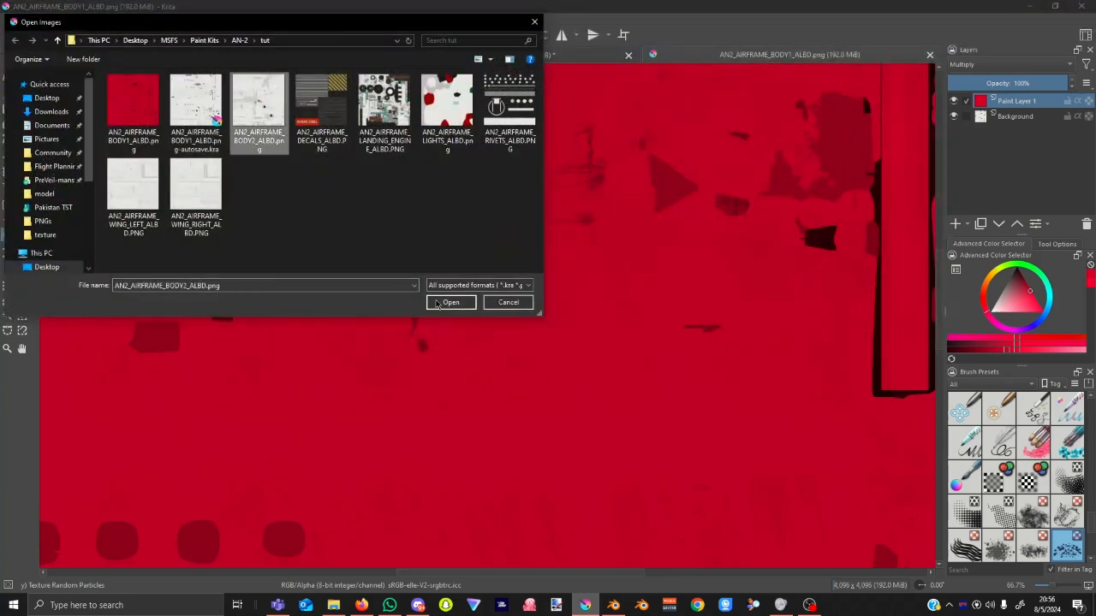
left_click(446, 302)
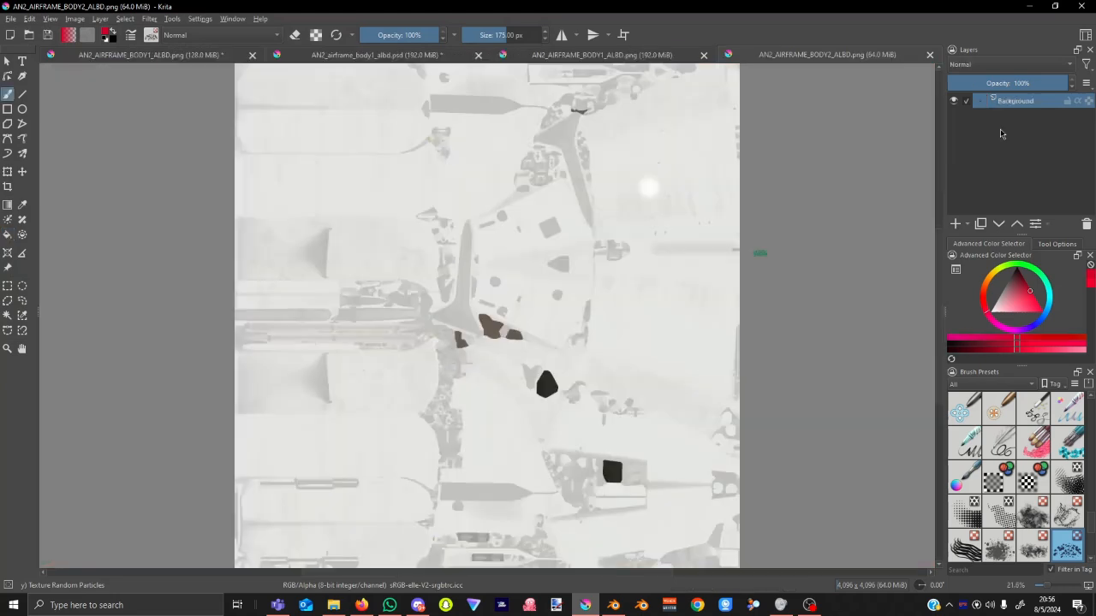
Add a new paint layer filled solid red in Multiply mode and save the texture as PNG.
left_click(955, 223)
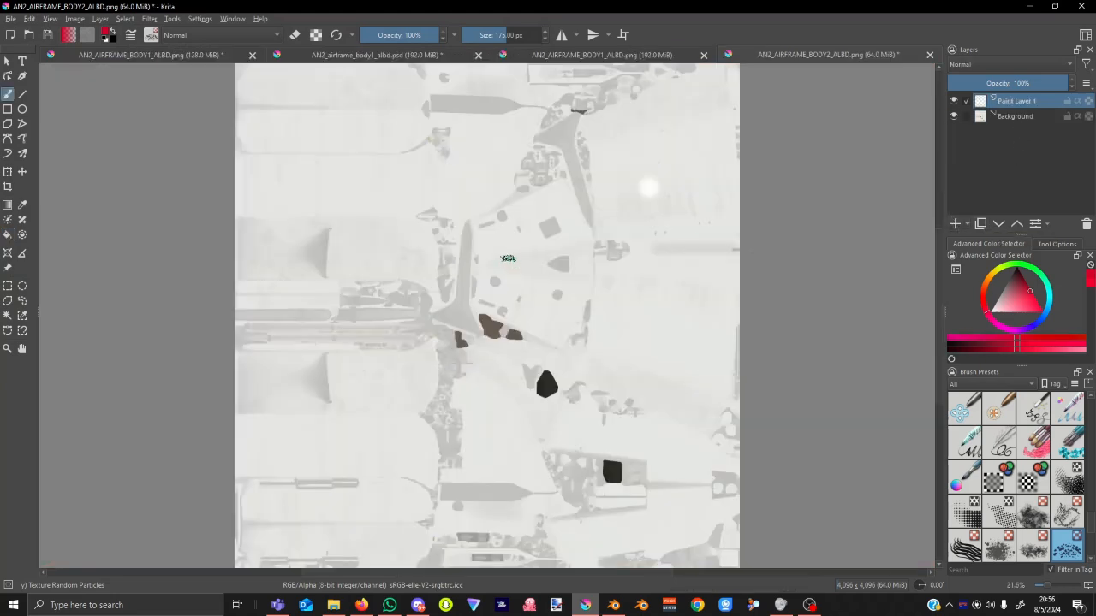
left_click(8, 234)
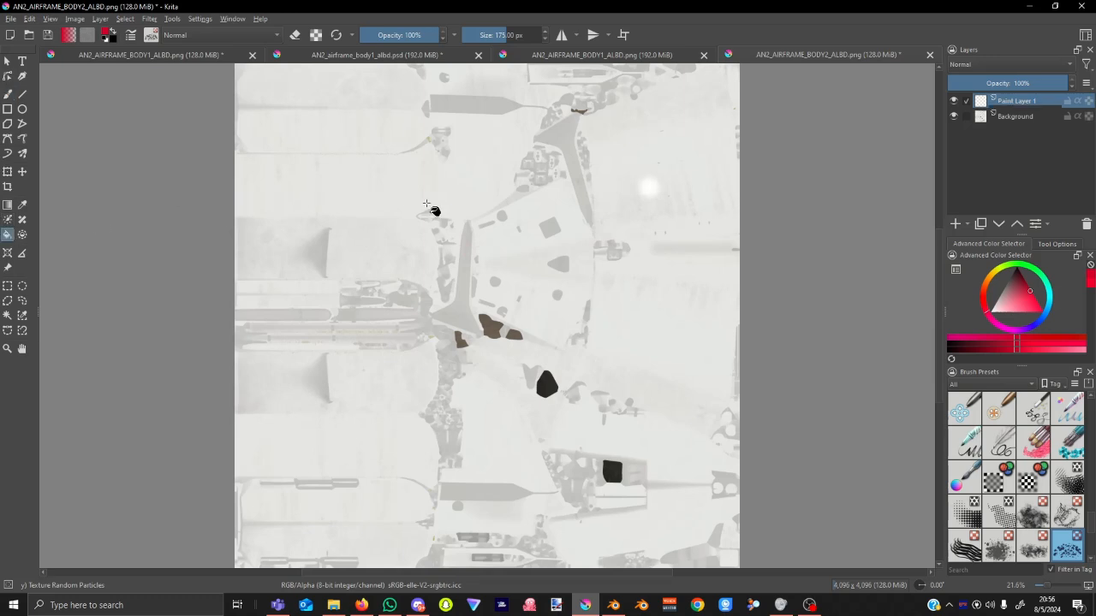
left_click(567, 252)
left_click(1000, 65)
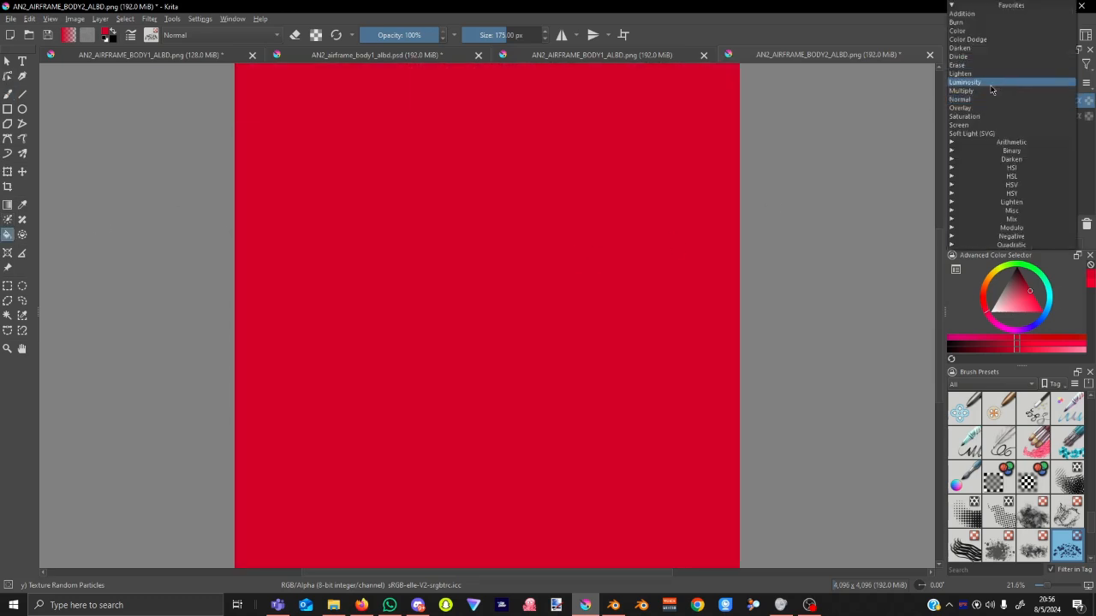
left_click(990, 91)
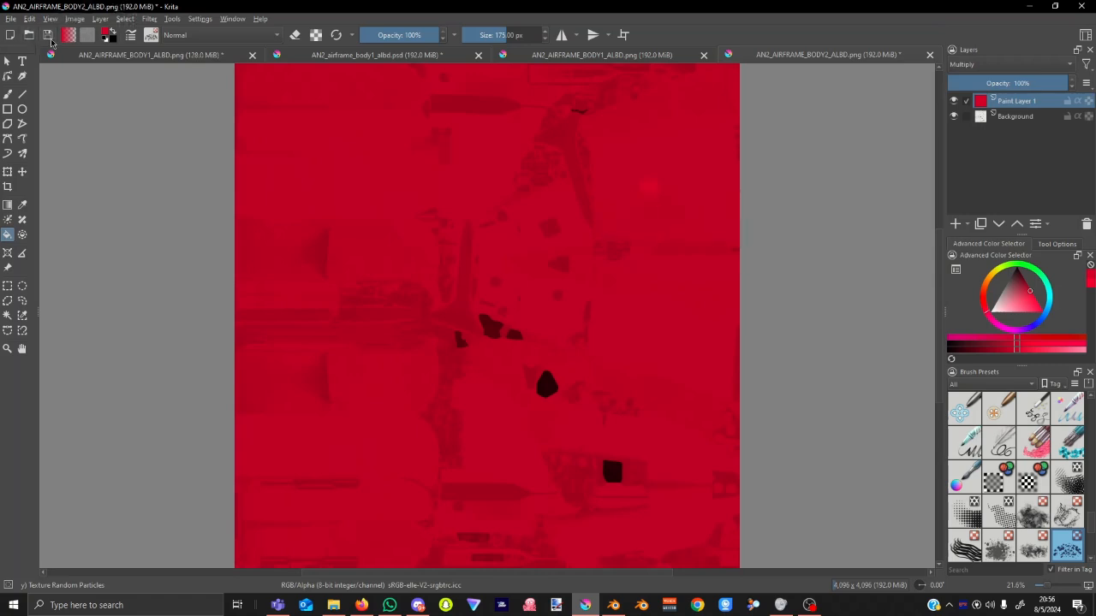
left_click(49, 35)
left_click(612, 439)
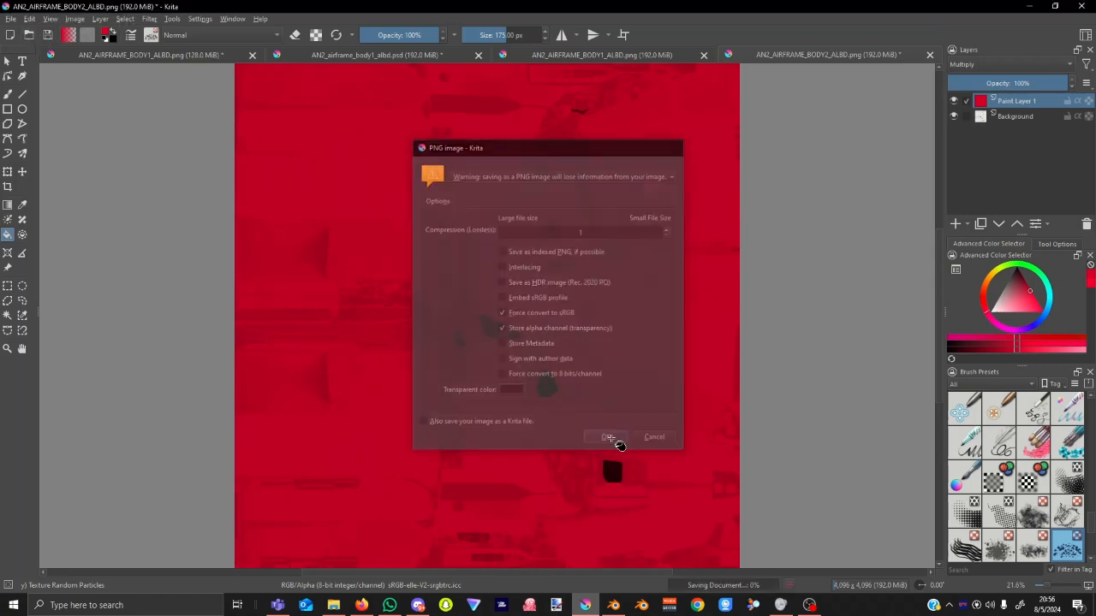
left_click(615, 606)
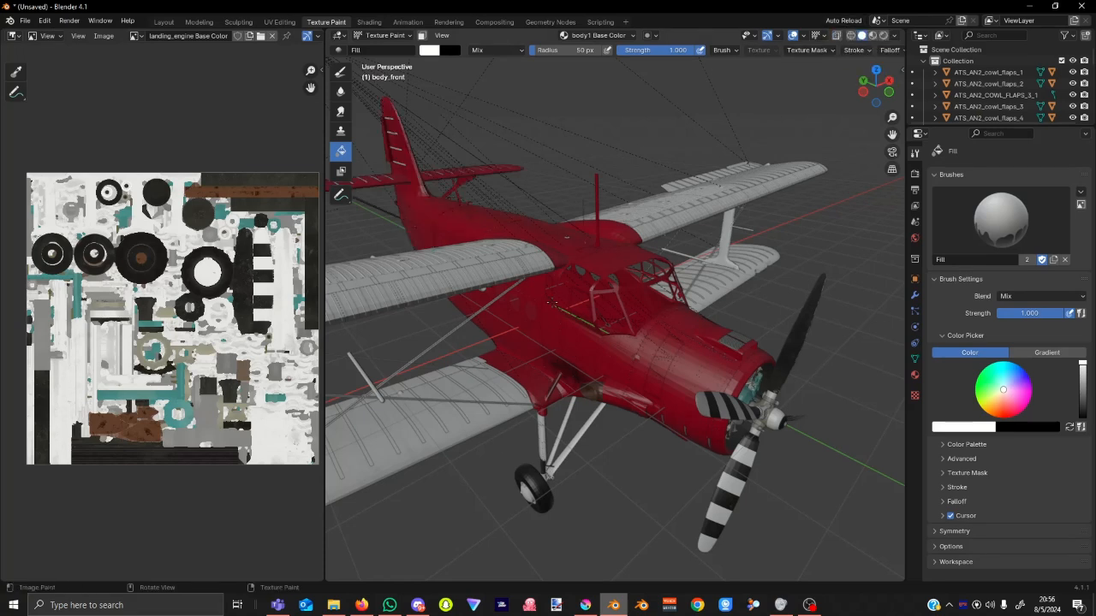
Orbit around the red-bodied plane to view another side, then return to Krita.
mouse_move(553, 303)
middle_mouse_down()
mouse_move(522, 369)
mouse_move(530, 311)
mouse_move(334, 304)
mouse_move(355, 324)
middle_mouse_up()
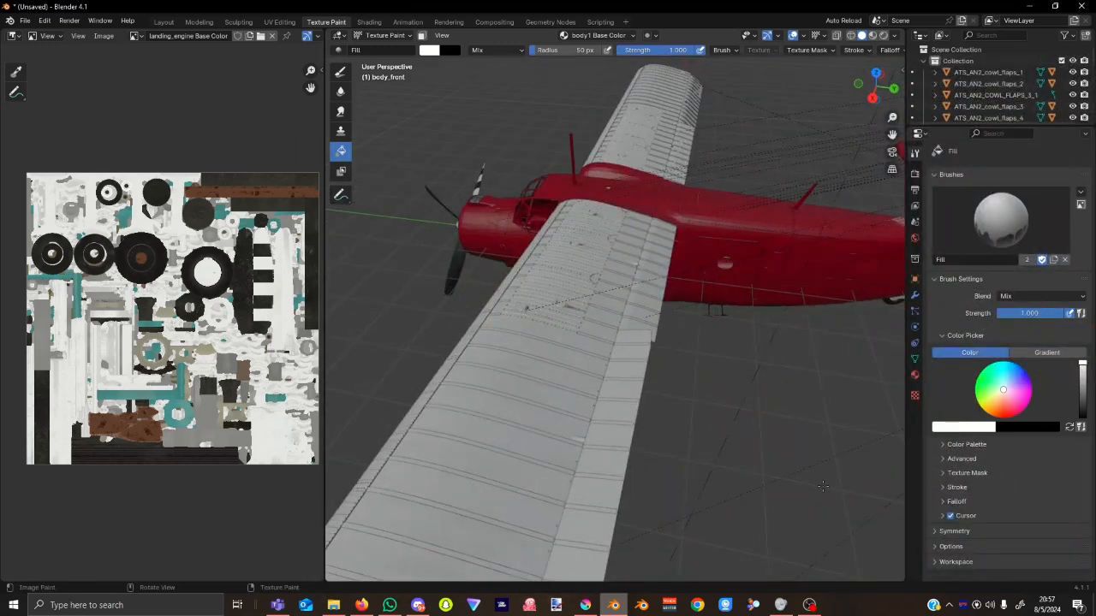
left_click(585, 605)
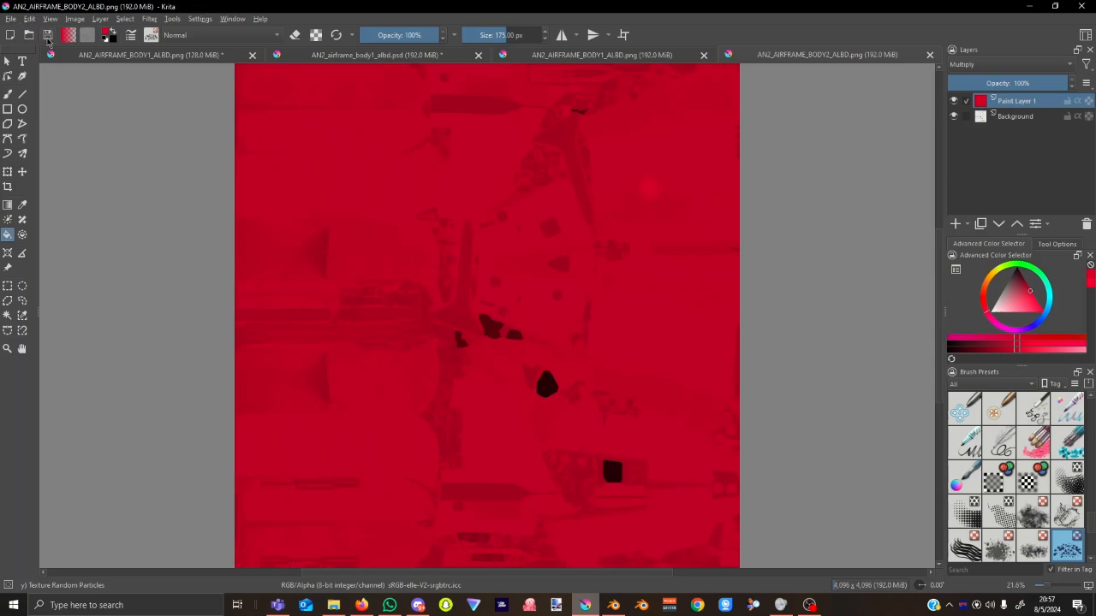
Open AN2_AIRFRAME_LANDING_ENGINE_ALBD.PNG and duplicate its background layer.
left_click(28, 35)
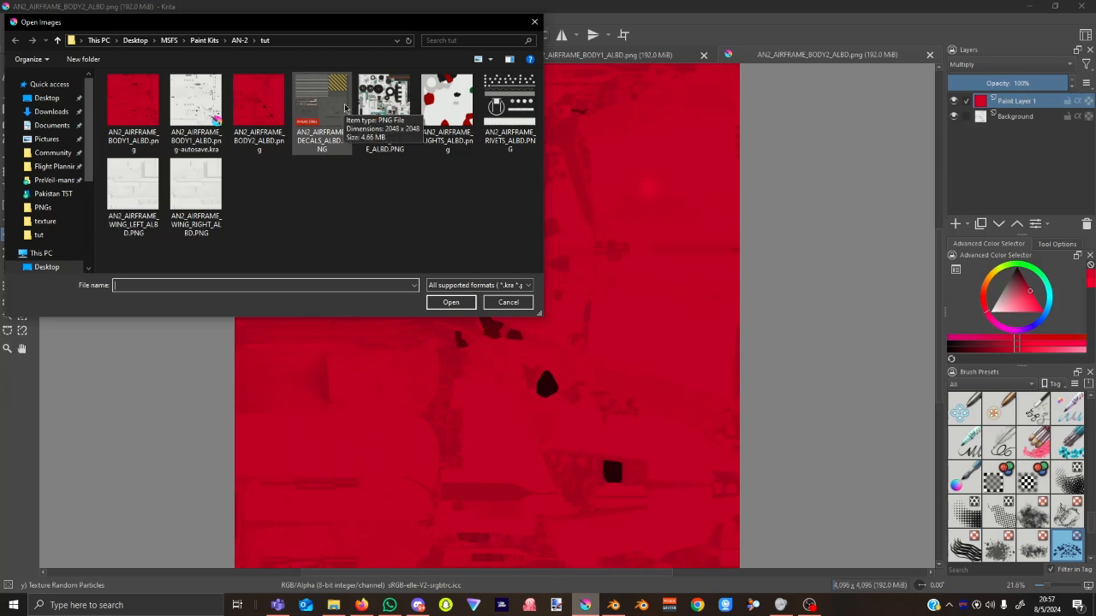
left_click(387, 102)
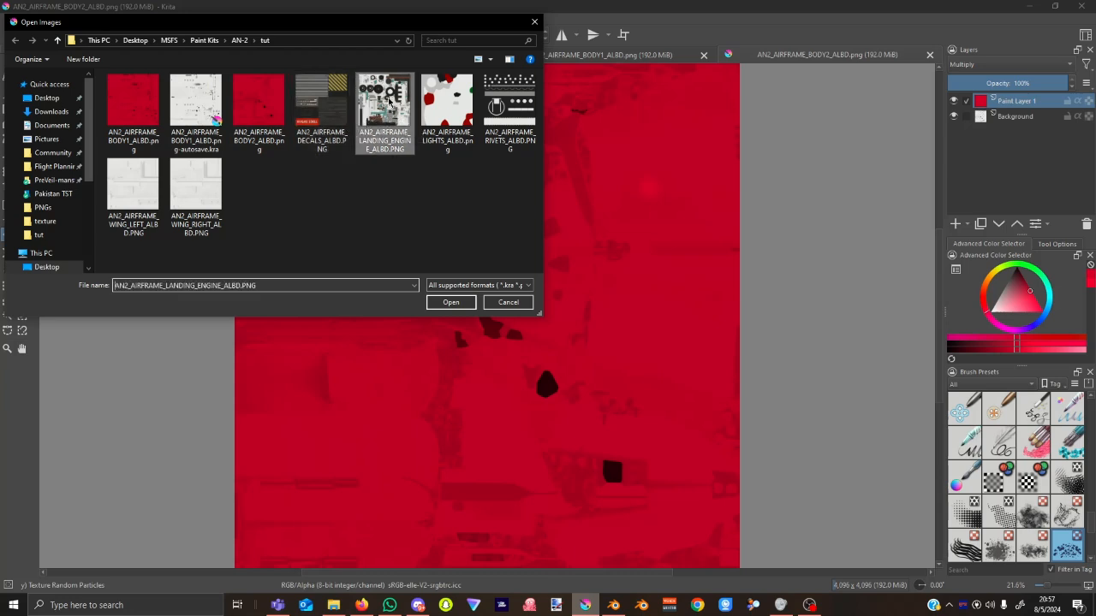
left_click(451, 303)
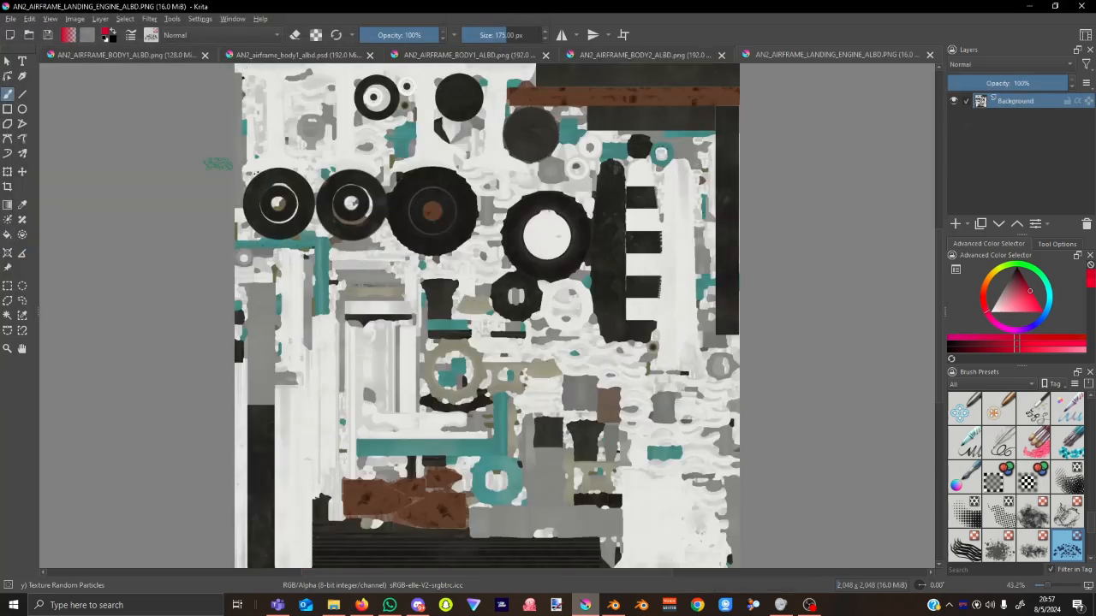
left_click(981, 224)
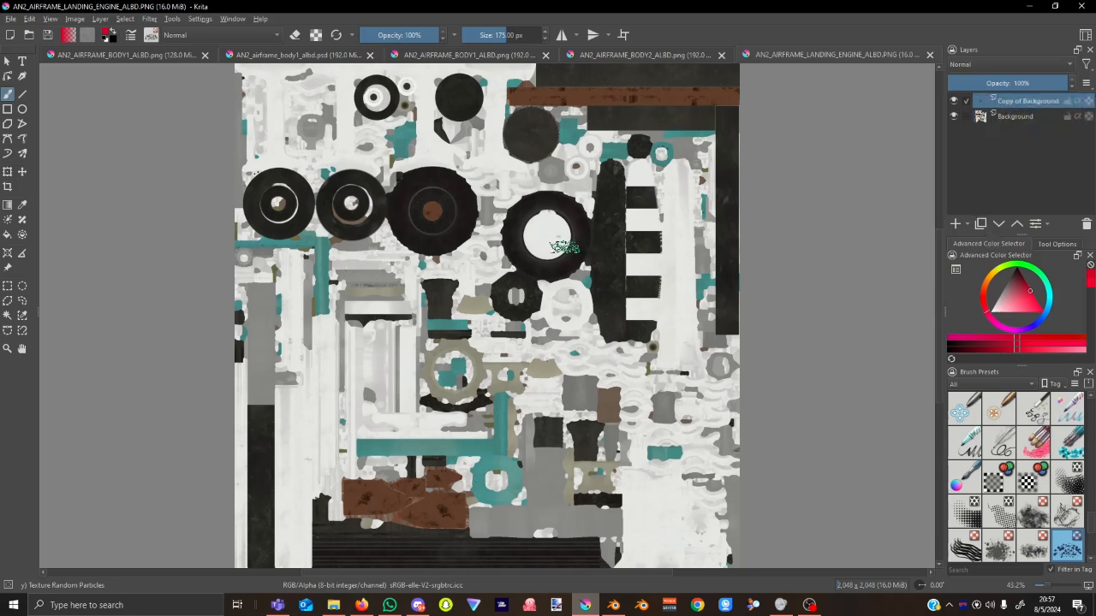
Clear the copied layer, fill it solid red, and set its blend mode to Multiply.
left_click(8, 234)
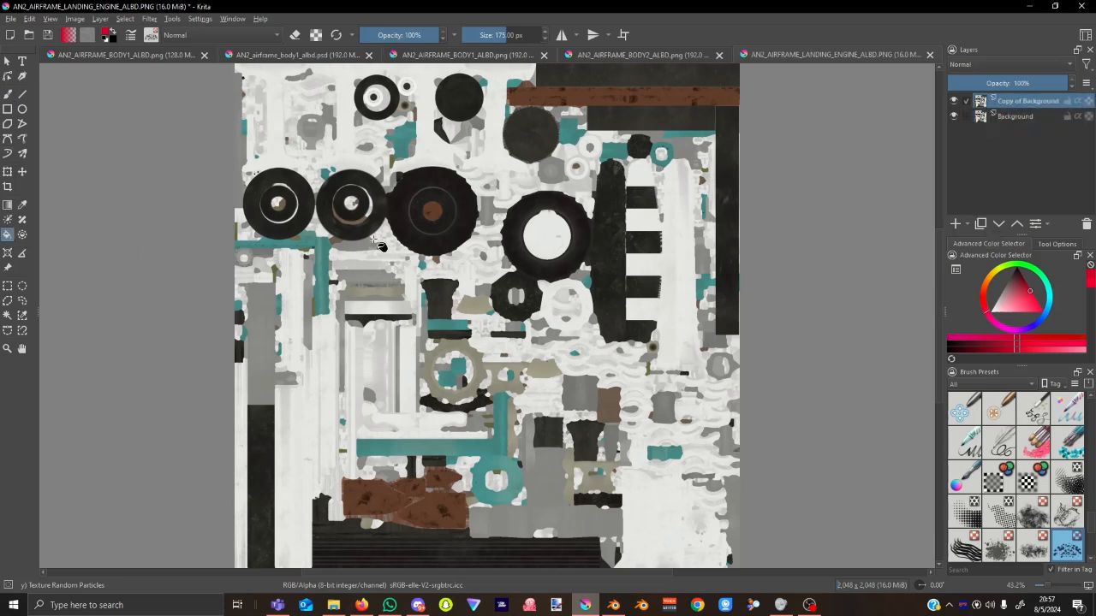
left_click(495, 157)
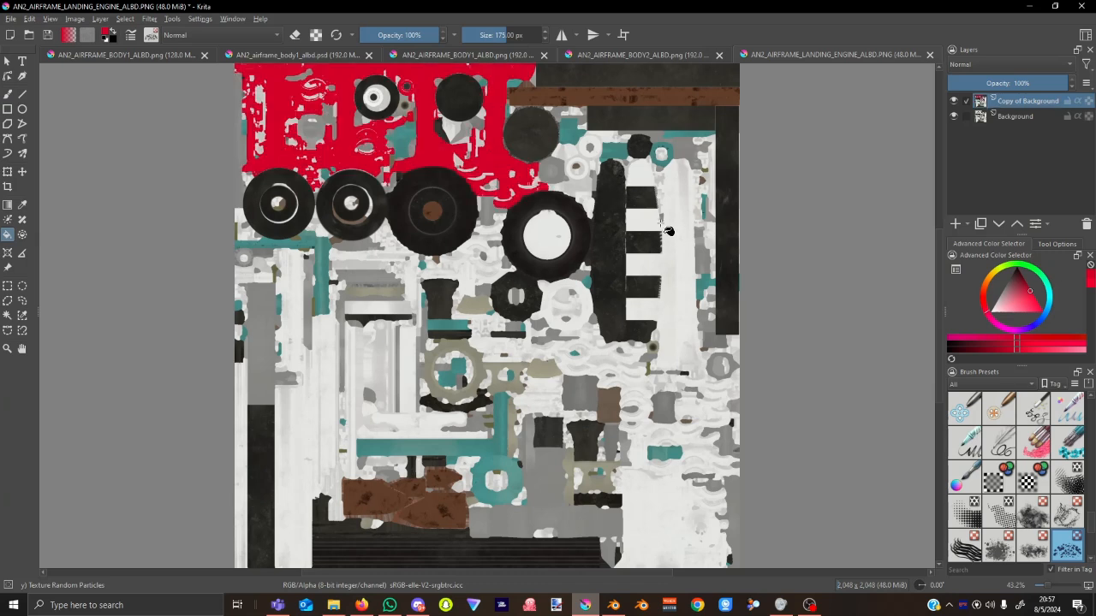
key("ctrl+z")
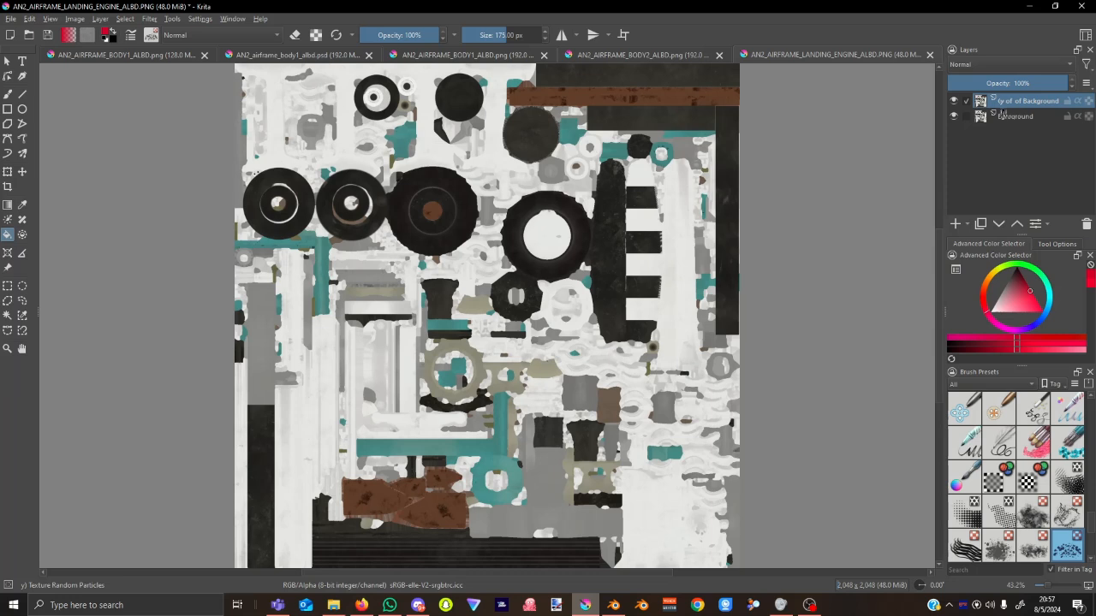
key("Delete")
left_click(497, 163)
left_click(1023, 67)
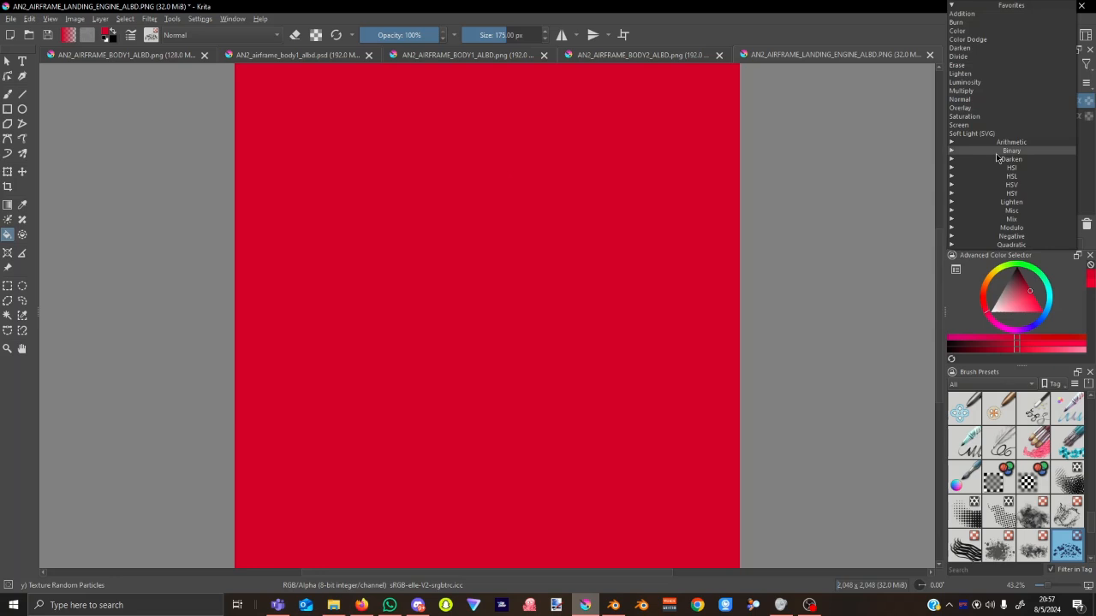
left_click(982, 92)
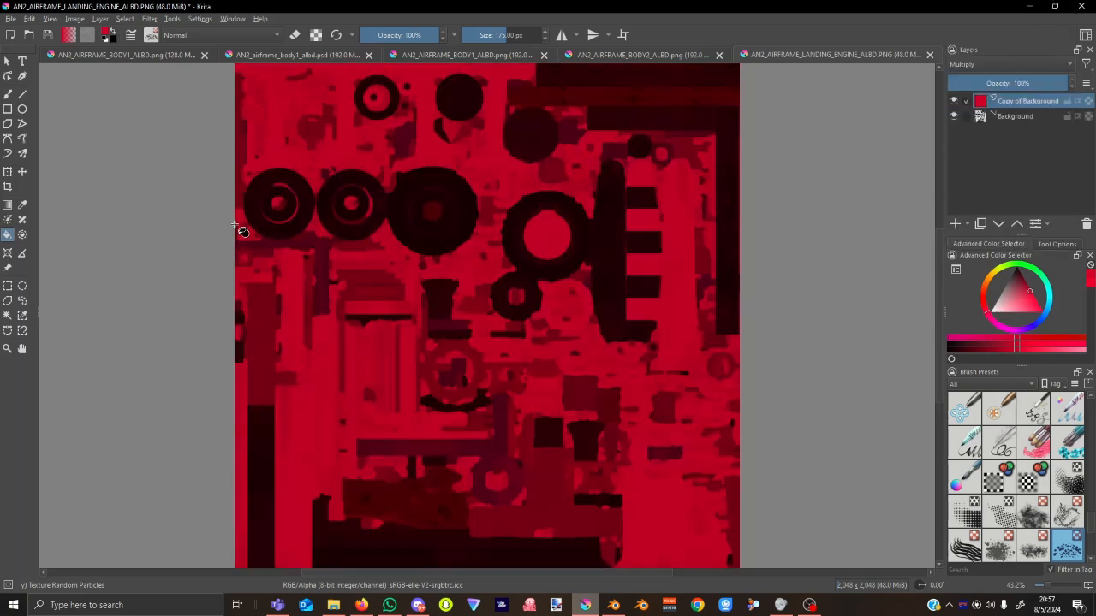
Save the red-tinted landing-engine texture as PNG.
scroll(465, 260, "up", 4, "ctrl")
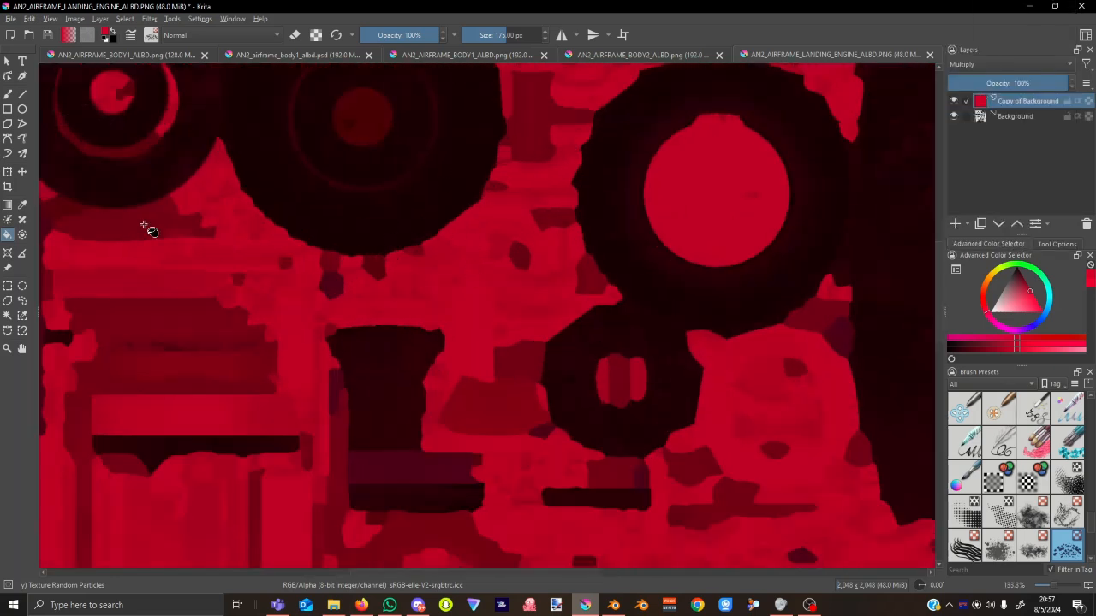
scroll(123, 98, "down", 3, "ctrl")
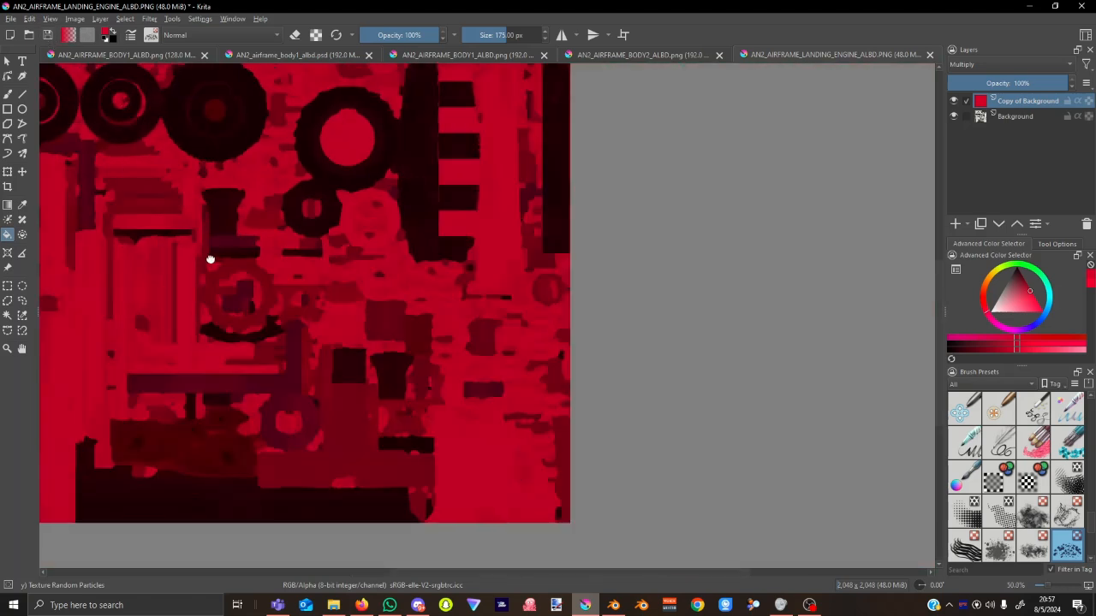
middle_click_drag(221, 262, 339, 336)
left_click(48, 35)
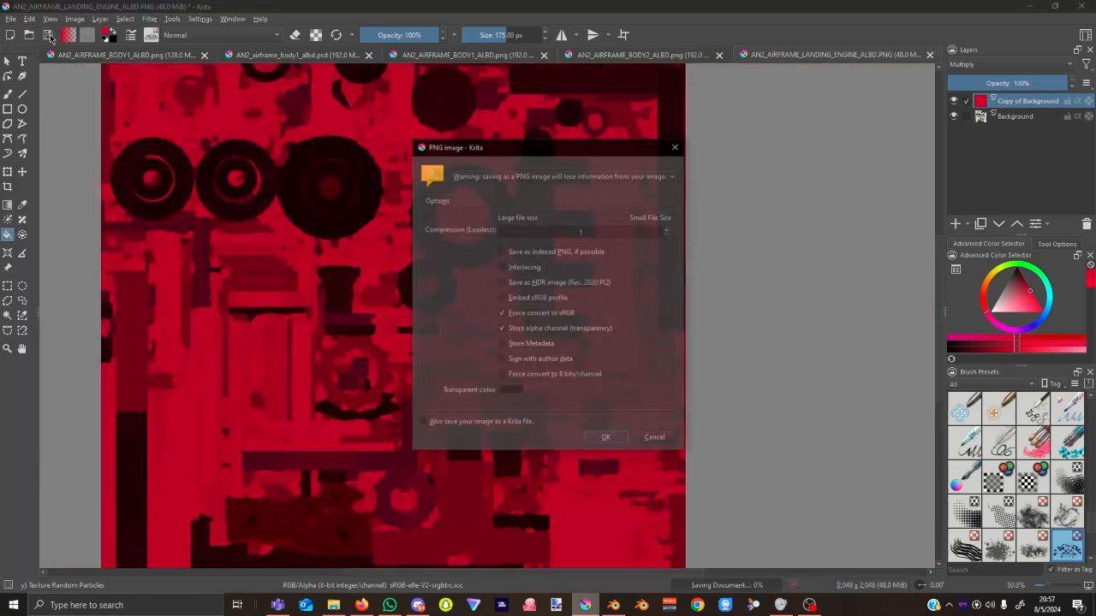
left_click(604, 438)
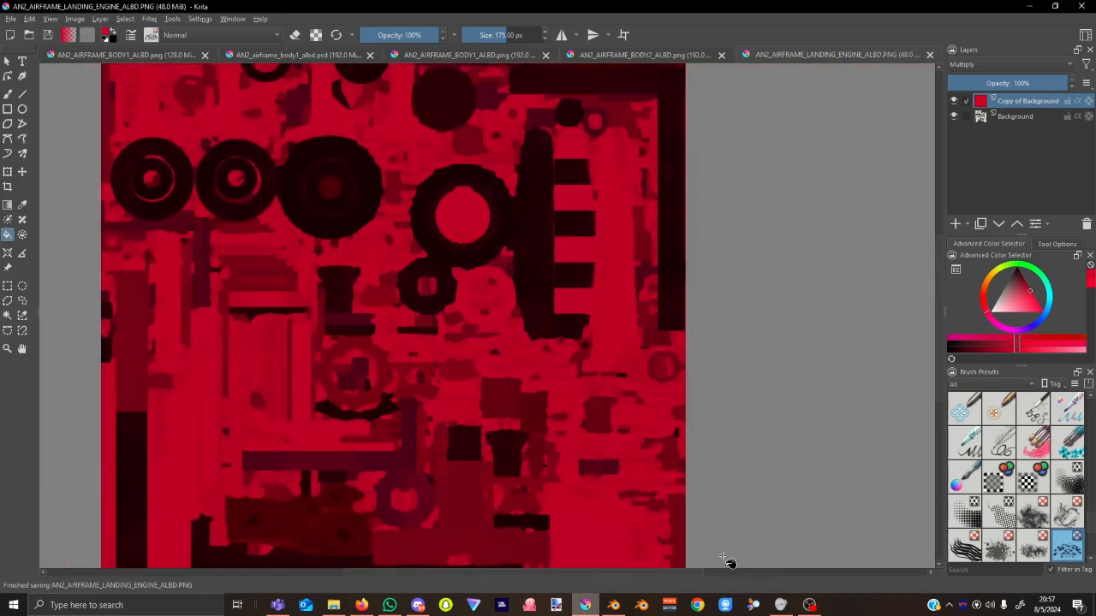
In Blender, reload all images to pick up the updated landing-engine texture.
left_click(613, 605)
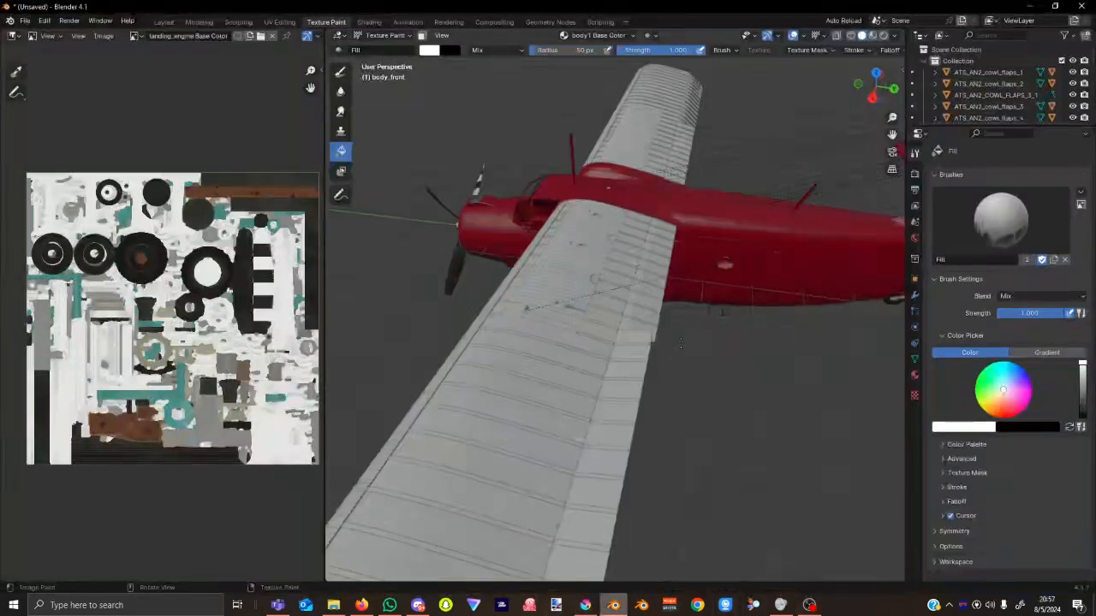
left_click(842, 23)
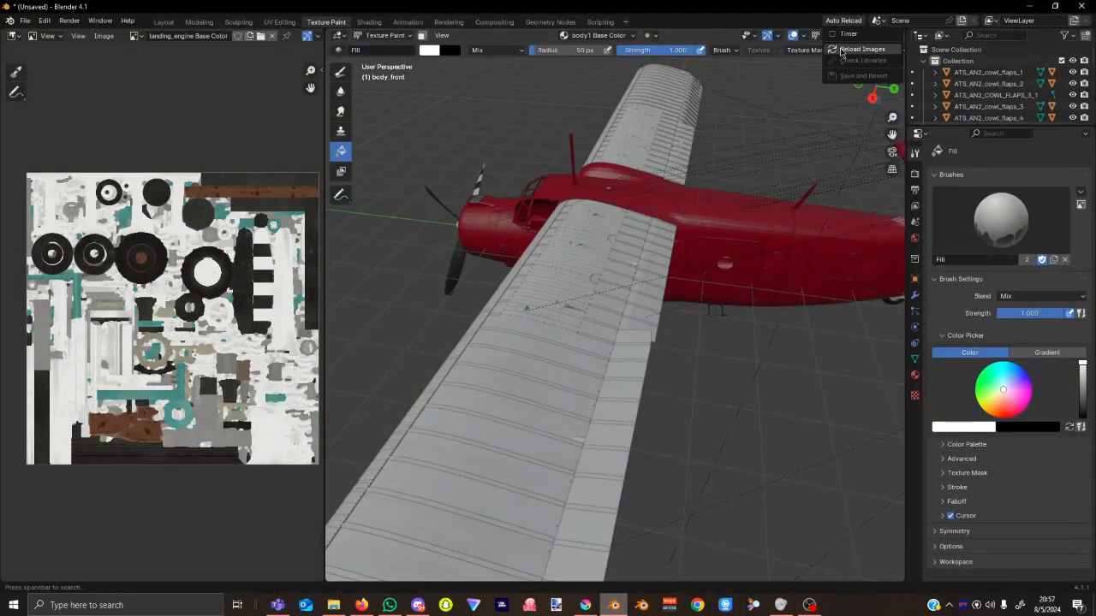
left_click(843, 51)
Orbit and zoom around the now-red landing gear and engine, ending on a side view.
middle_click_drag(573, 248, 549, 439)
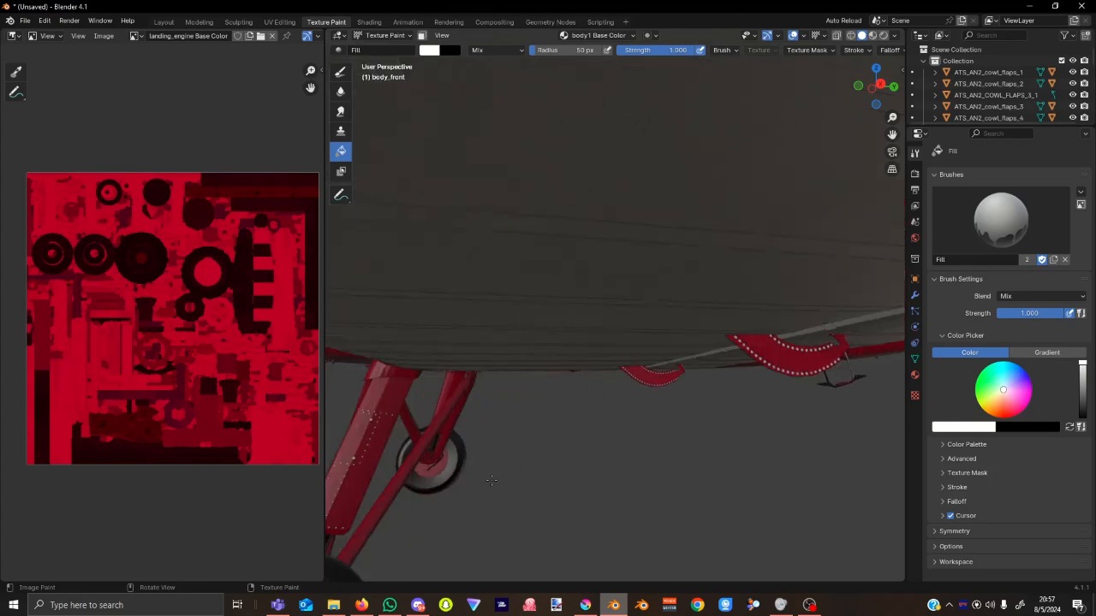
middle_click_drag(490, 481, 660, 389)
mouse_move(711, 348)
middle_mouse_down()
mouse_move(633, 345)
mouse_move(762, 318)
mouse_move(723, 304)
mouse_move(712, 323)
middle_mouse_up()
scroll(512, 243, "up", 3)
scroll(512, 244, "down", 3)
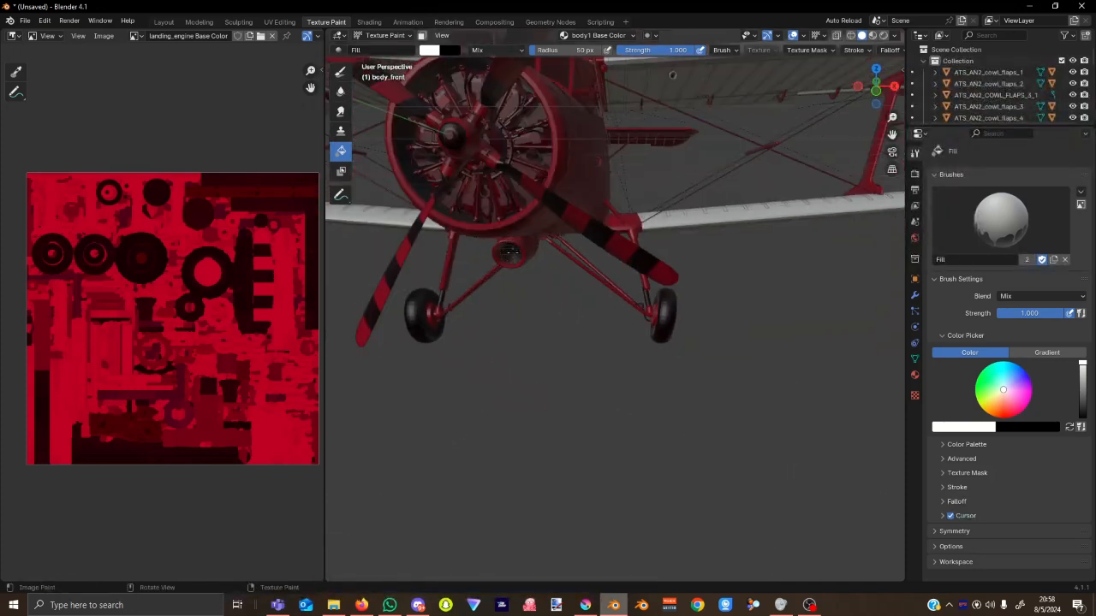
scroll(826, 373, "down", 6)
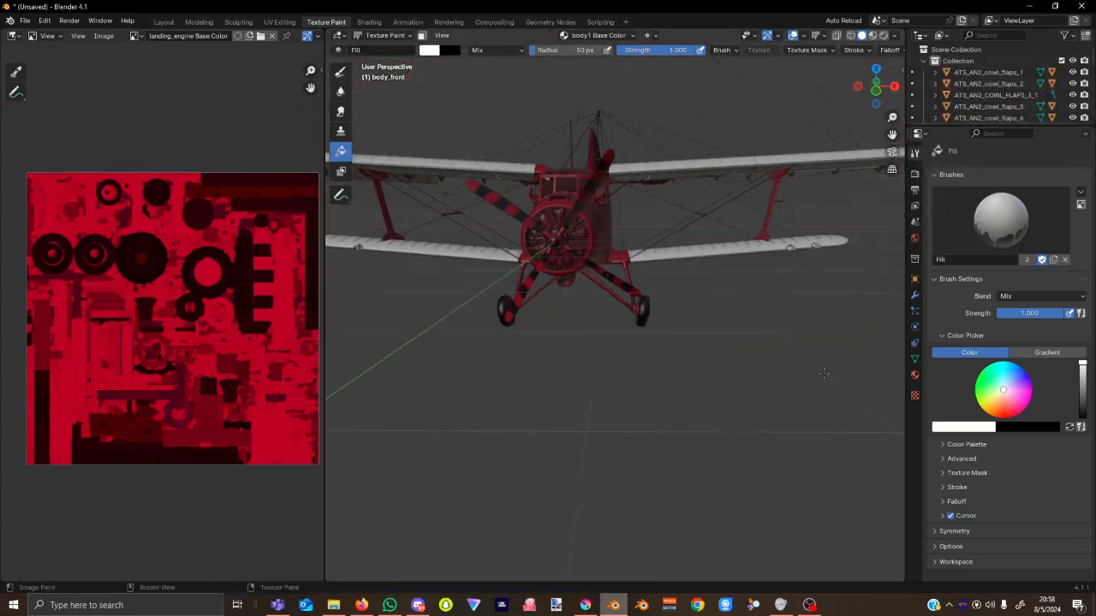
middle_click_drag(826, 372, 719, 387)
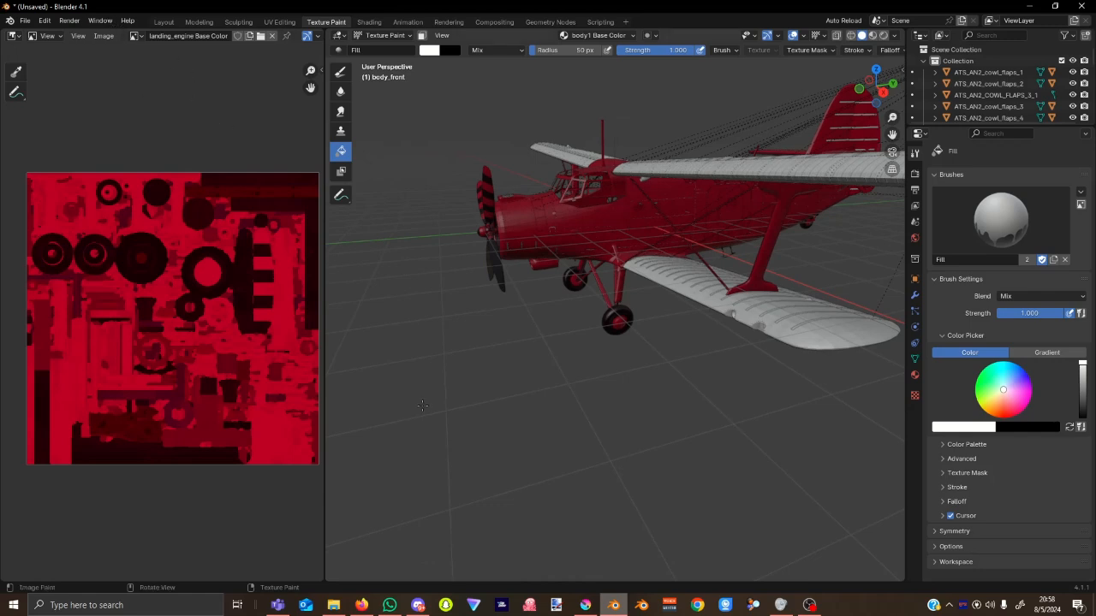
Open AN2_AIRFRAME_RIVETS_ALBD.PNG in Krita and add an empty Paint Layer 1 above the Background.
left_click(585, 605)
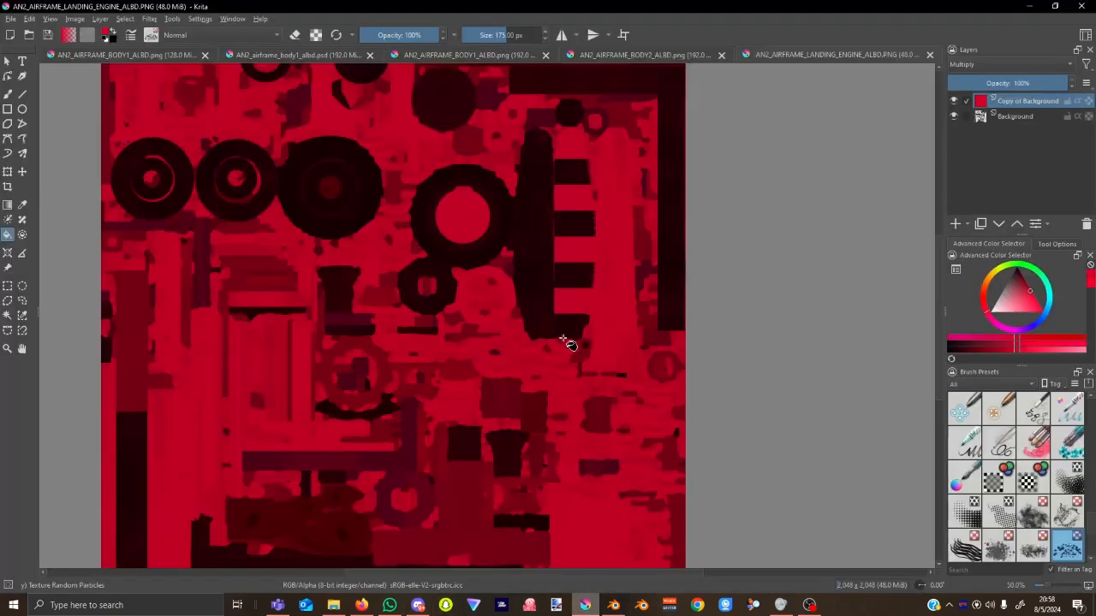
left_click(28, 36)
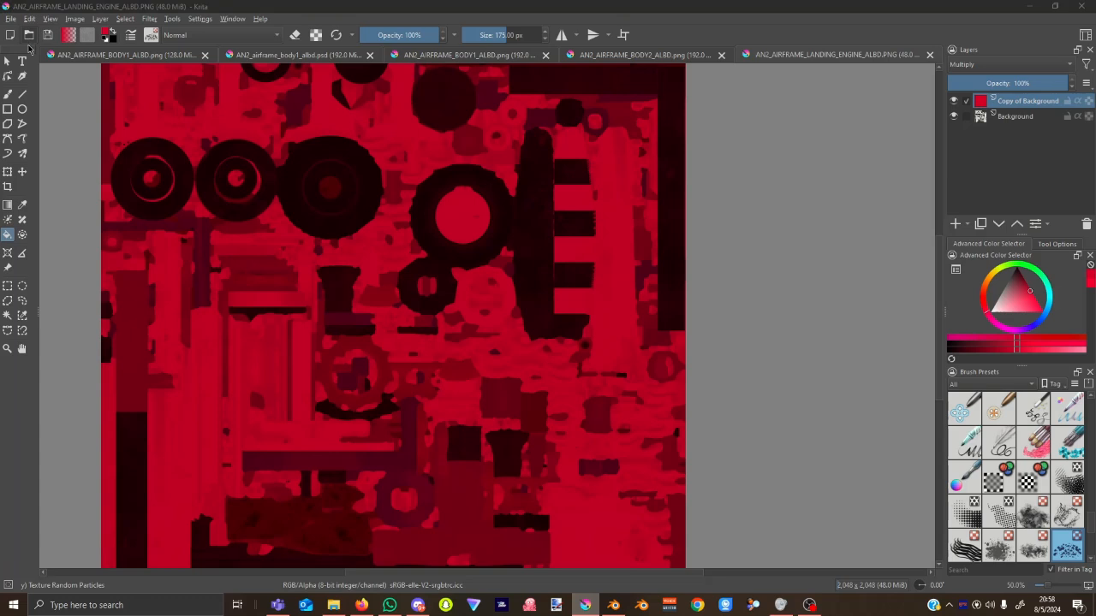
left_click(448, 112)
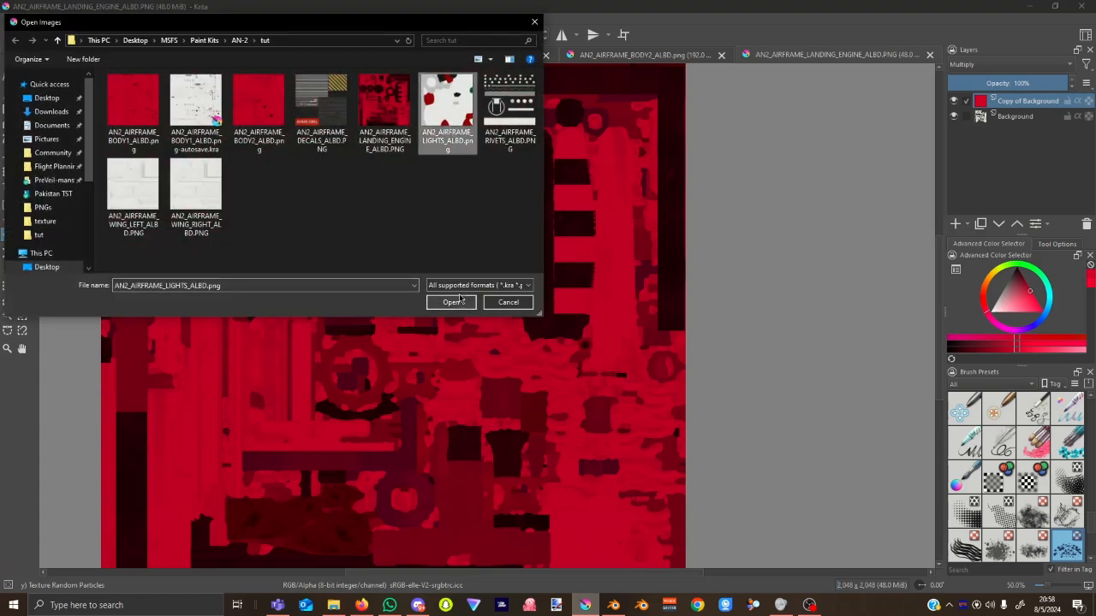
left_click(512, 102)
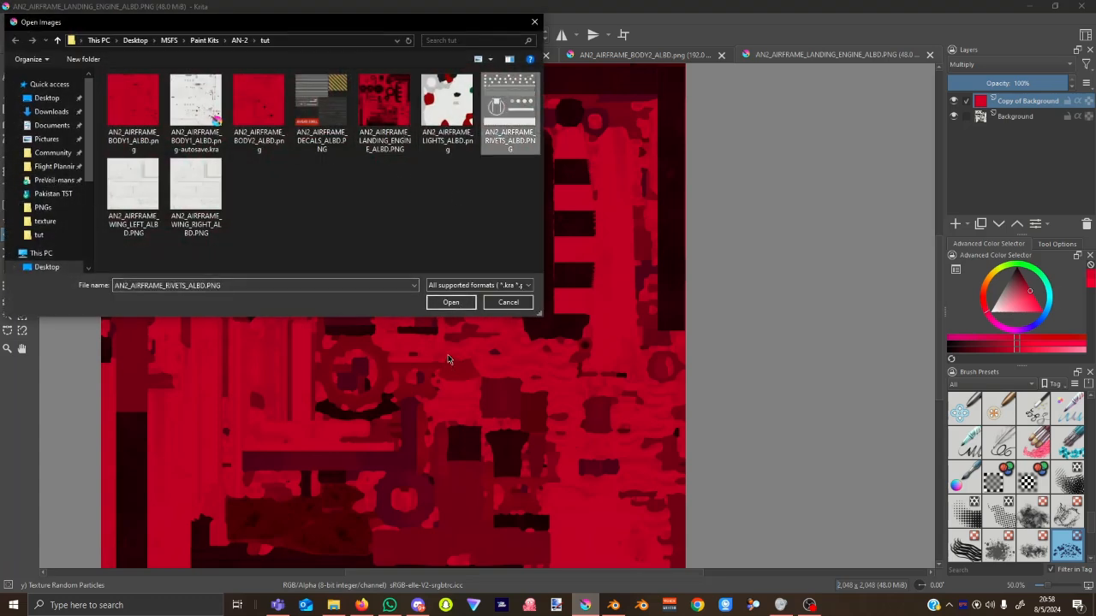
left_click(451, 302)
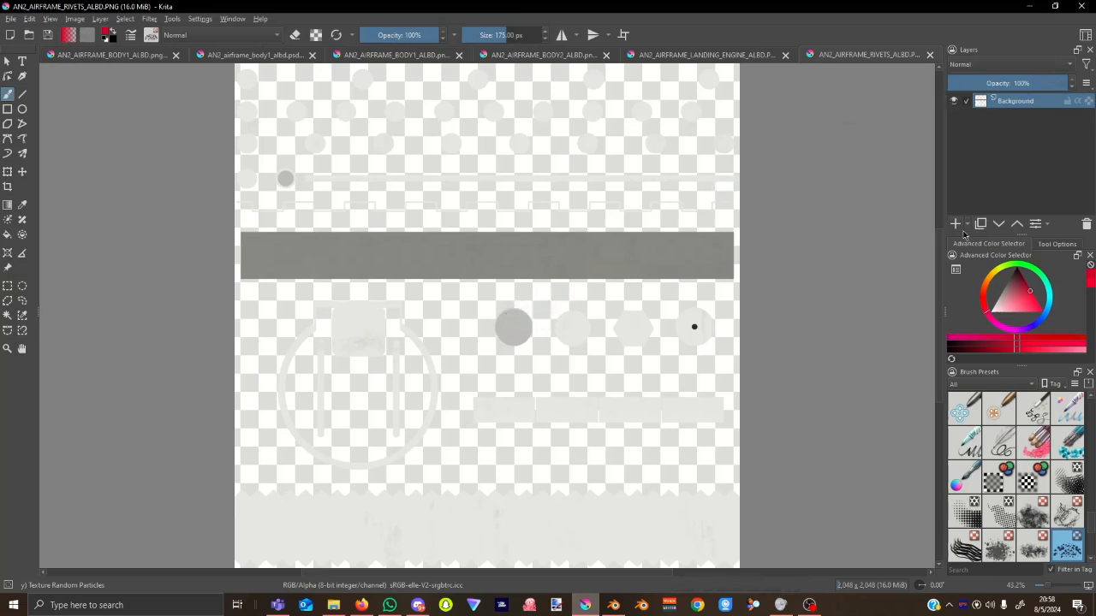
left_click(956, 224)
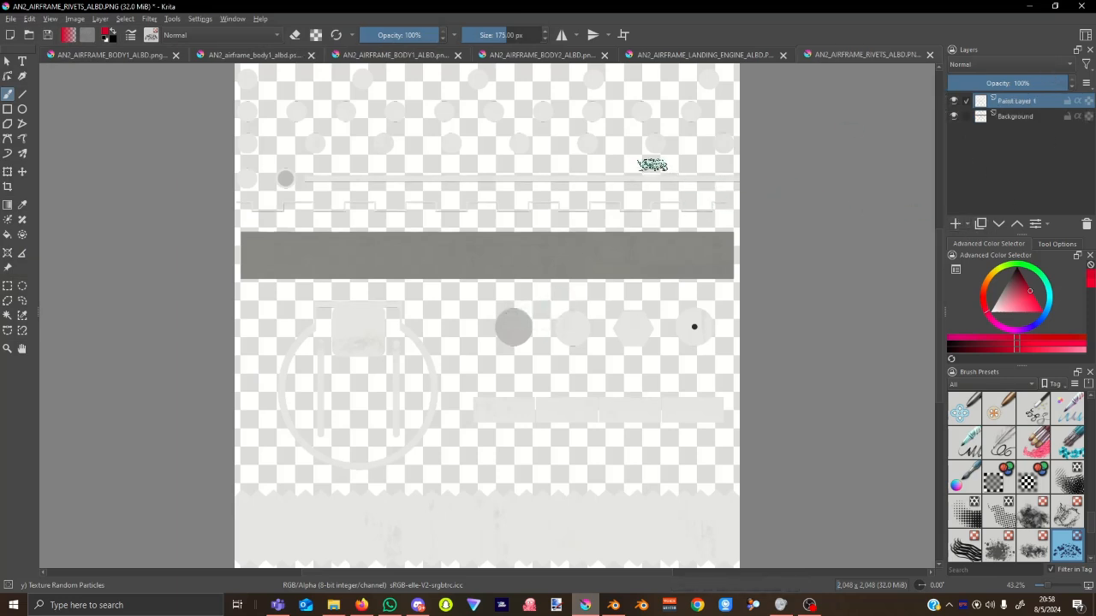
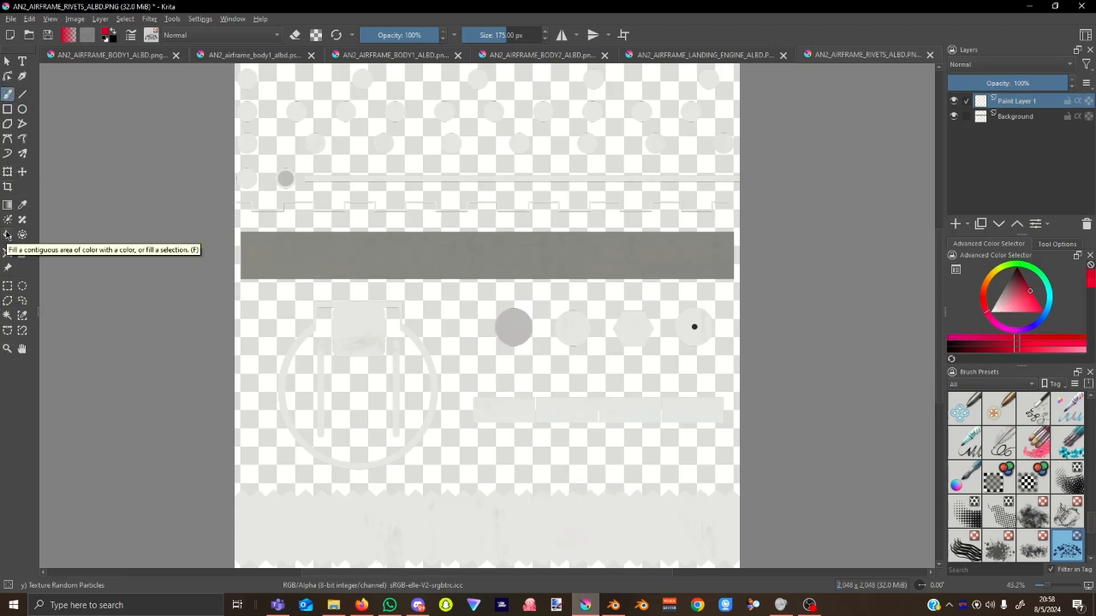
Fill Paint Layer 1 with red and set its blend mode to Multiply over the rivets texture.
left_click(8, 235)
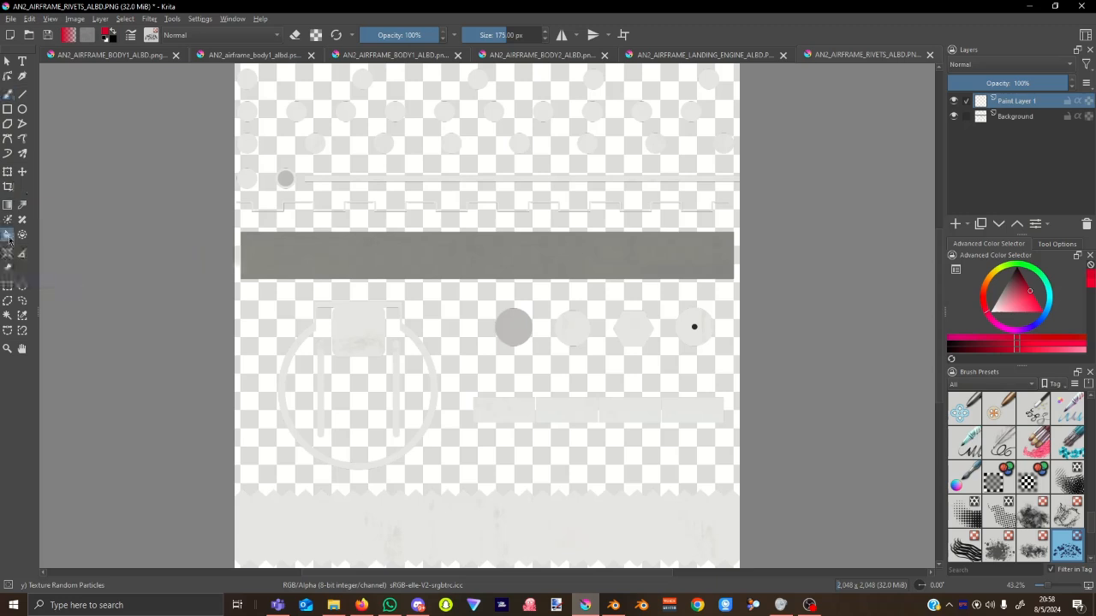
left_click(430, 166)
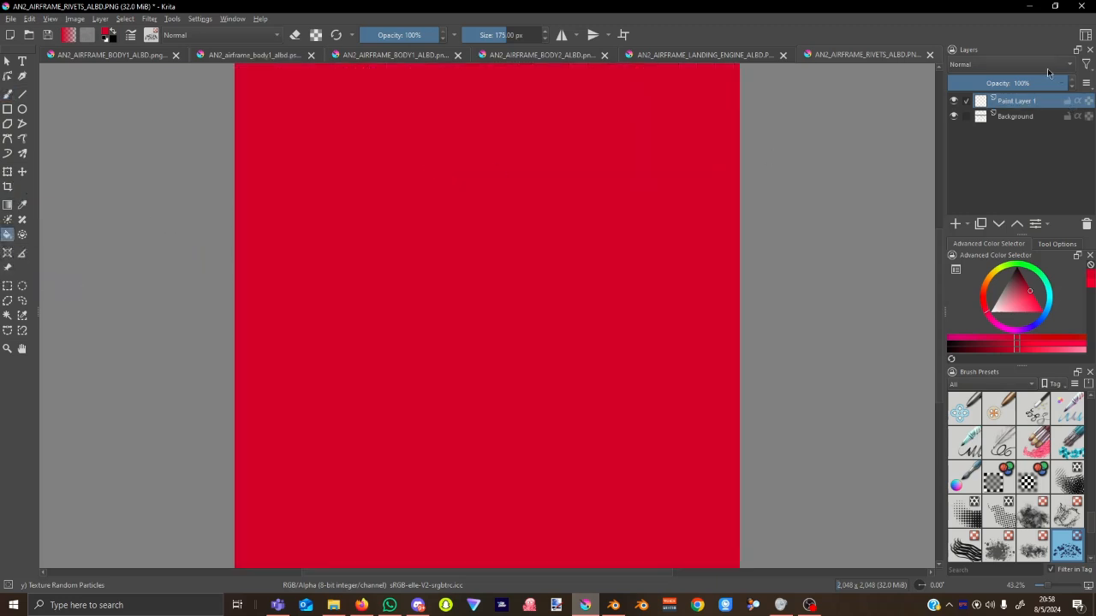
left_click(1048, 67)
left_click(983, 90)
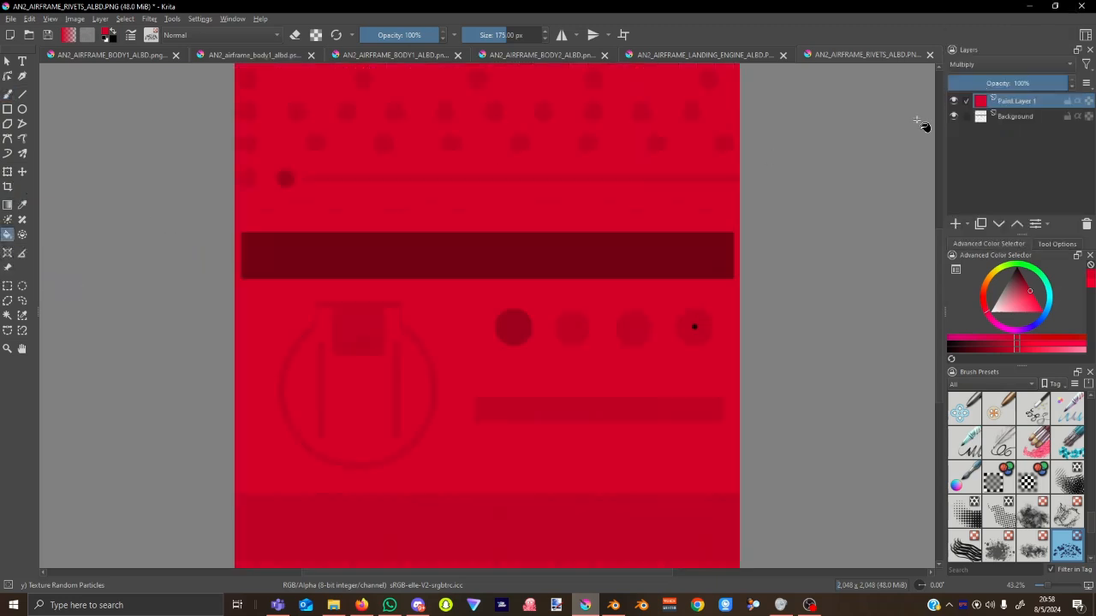
scroll(432, 356, "down", 3)
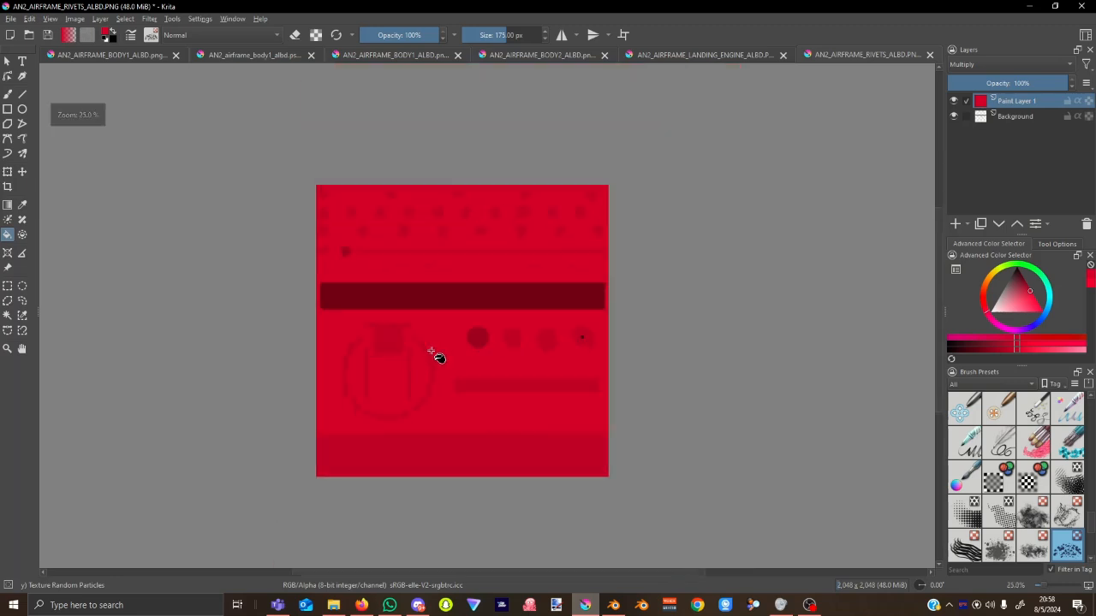
scroll(433, 356, "up", 6)
scroll(433, 356, "down", 4)
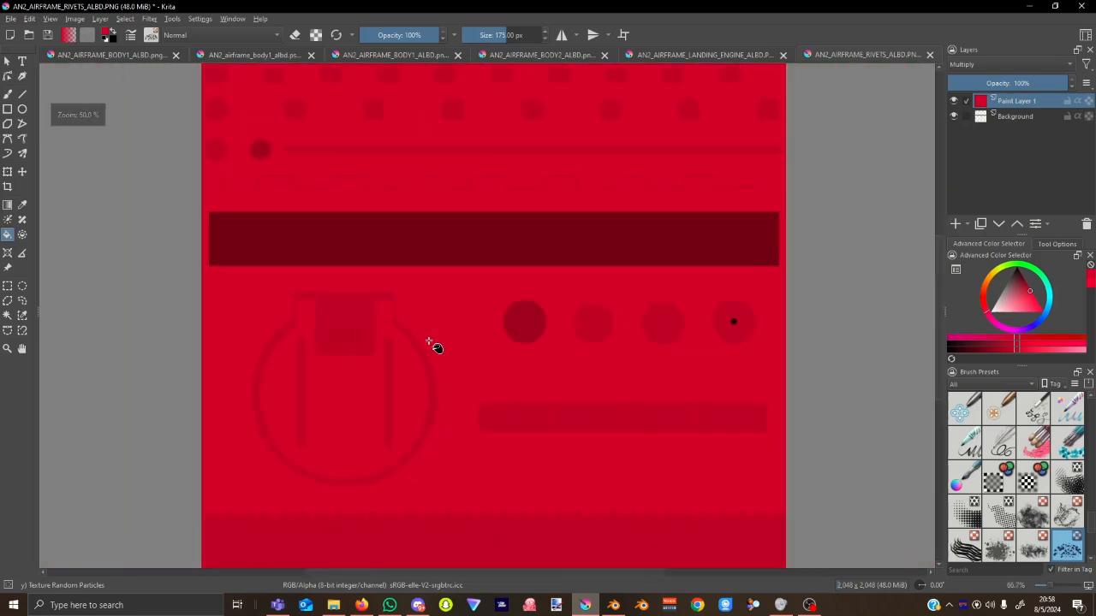
Save AN2_AIRFRAME_RIVETS_ALBD.PNG as PNG and view the red wing stripes from above in Blender.
left_click(48, 36)
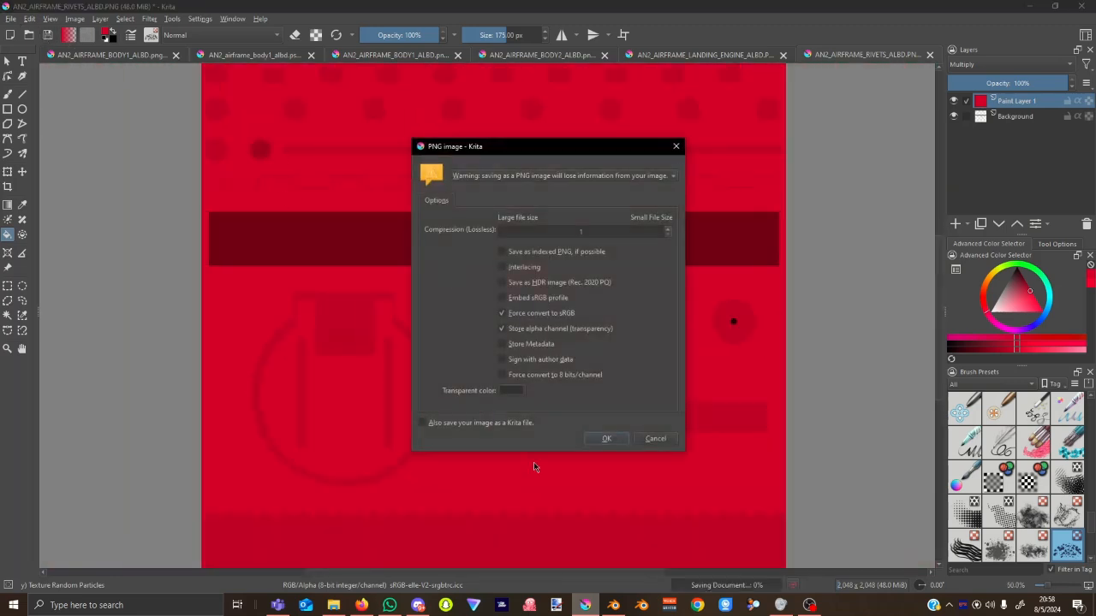
left_click(608, 440)
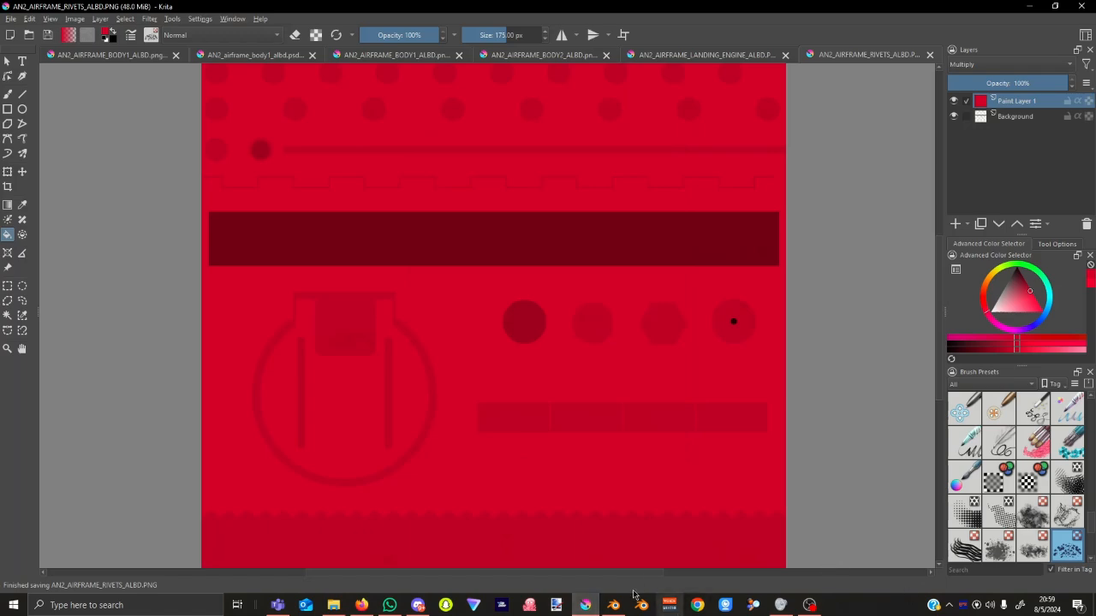
left_click(613, 605)
middle_click_drag(669, 464, 651, 504)
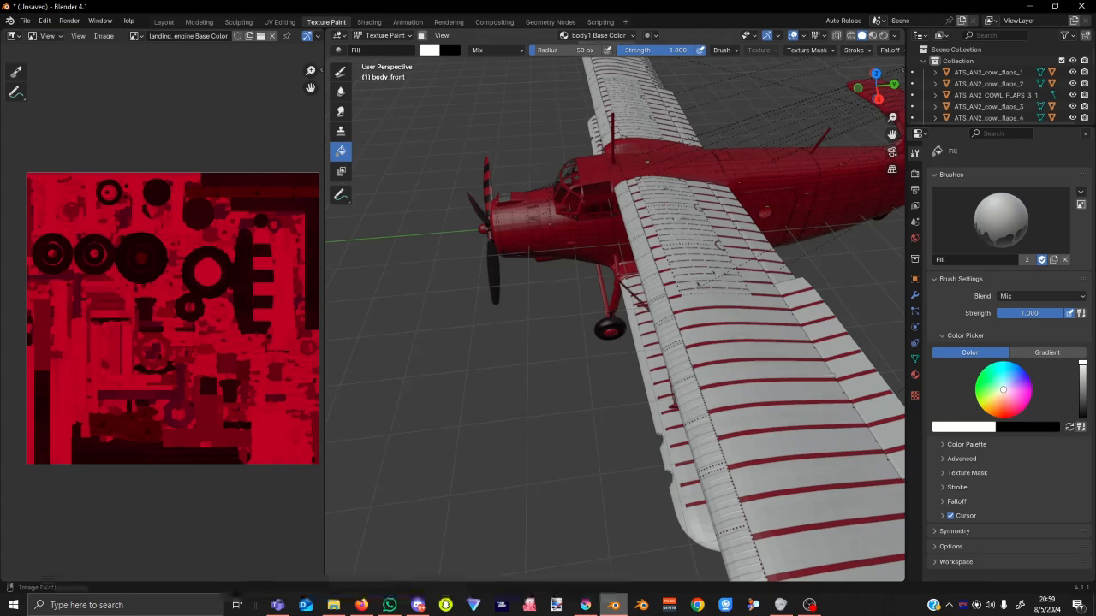
Orbit and zoom around the wings to inspect the red stripes and wing root, then return to Krita.
middle_click_drag(744, 182, 638, 188)
scroll(728, 279, "up", 8)
middle_click_drag(729, 279, 743, 297)
scroll(745, 289, "up", 8)
scroll(742, 296, "down", 8)
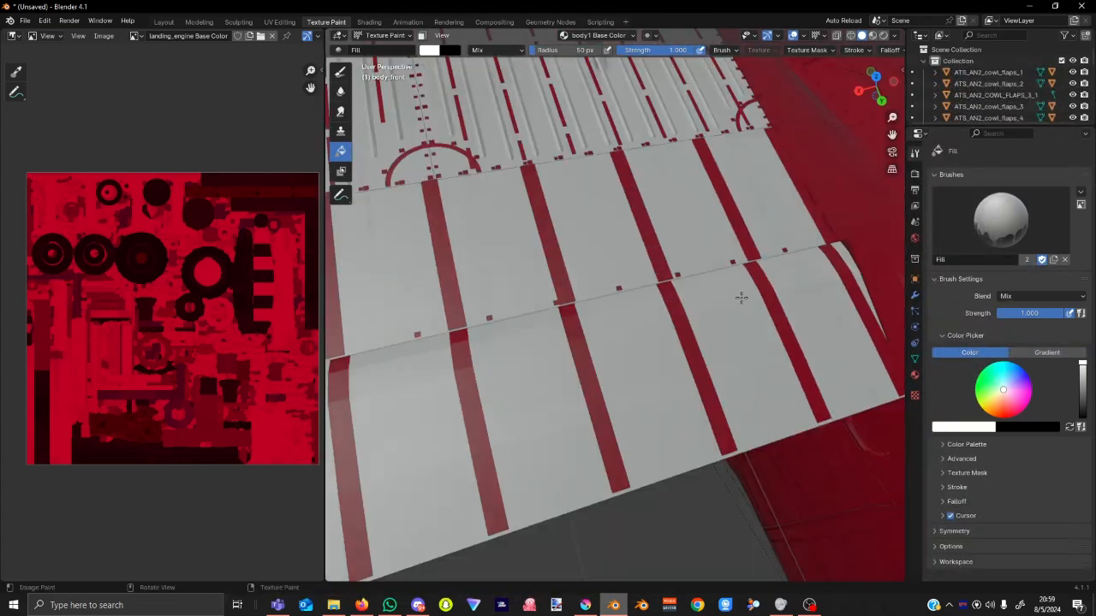
scroll(742, 296, "up", 8)
scroll(741, 296, "down", 9)
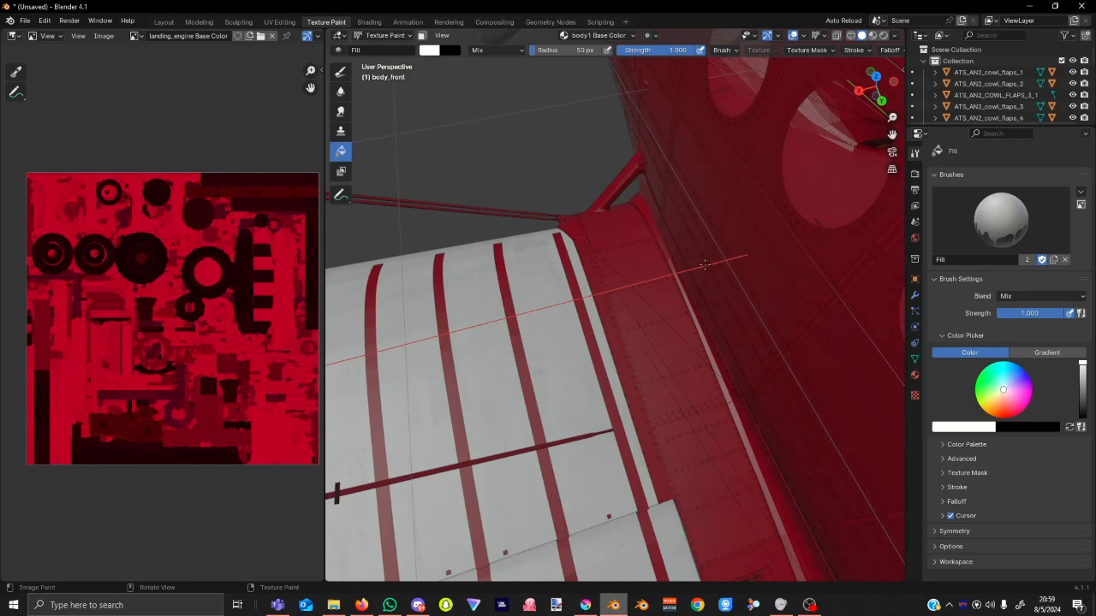
scroll(628, 413, "up", 8)
scroll(617, 410, "down", 8)
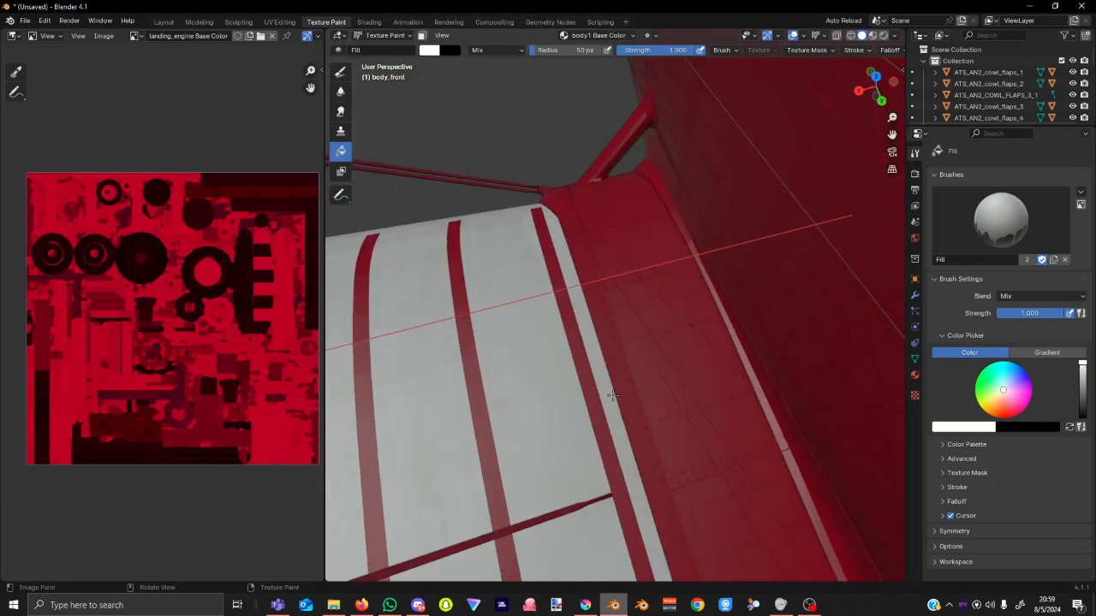
left_click(582, 609)
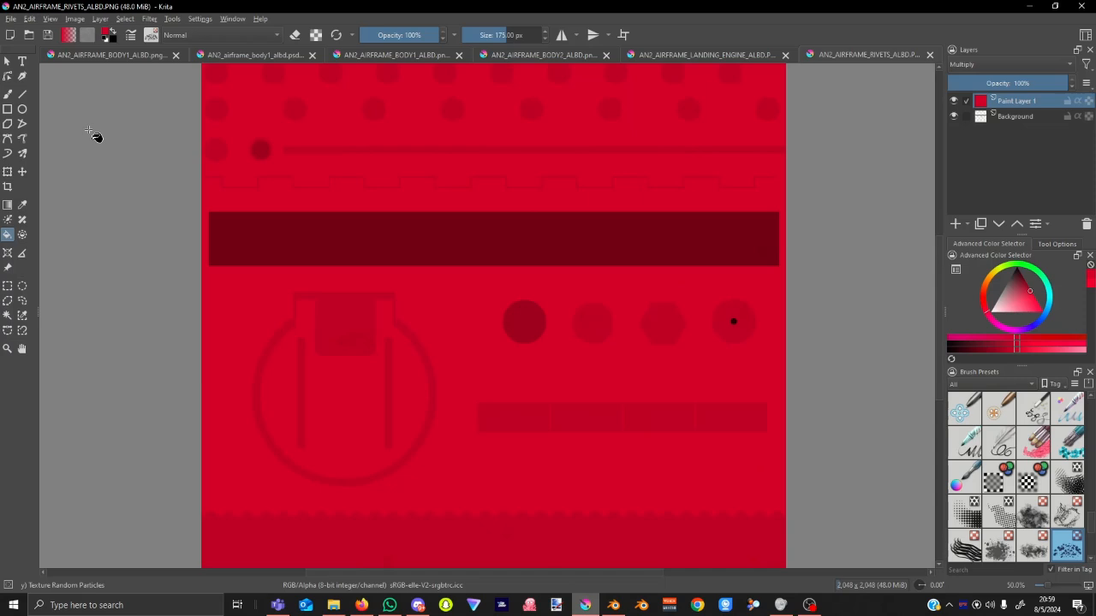
Open AN2_AIRFRAME_WING_LEFT_ALBD.PNG and add a new paint layer above the background.
left_click(28, 35)
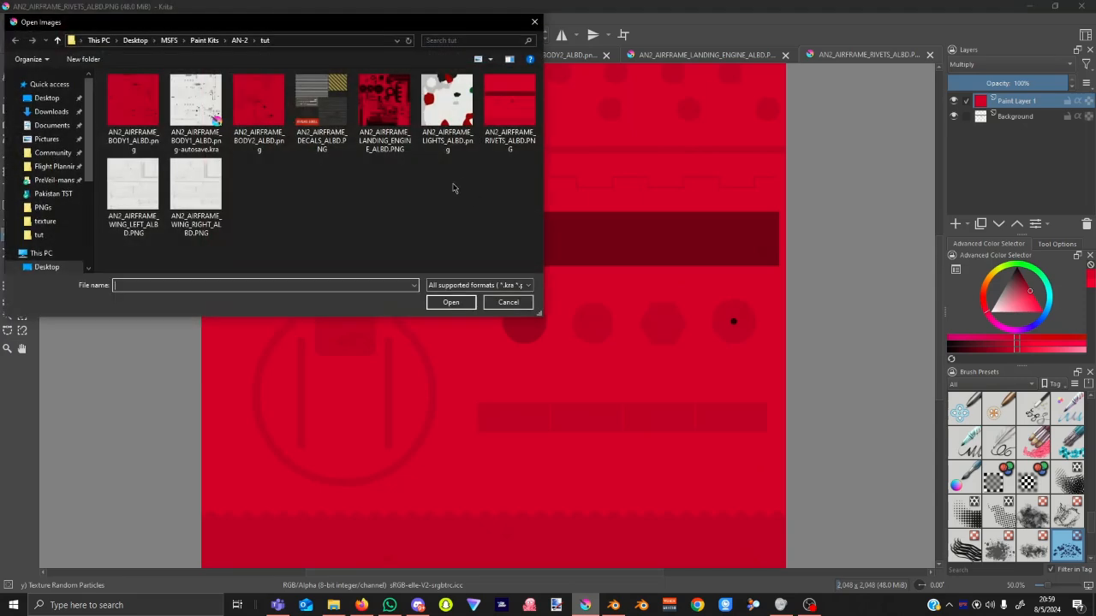
left_click(129, 195)
left_click(451, 302)
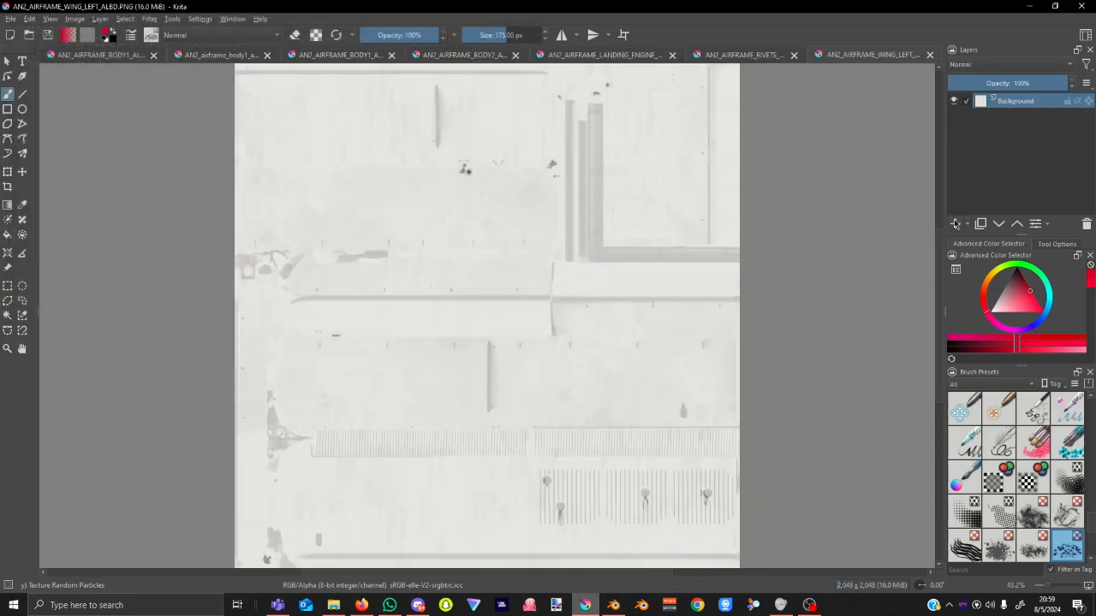
left_click(955, 224)
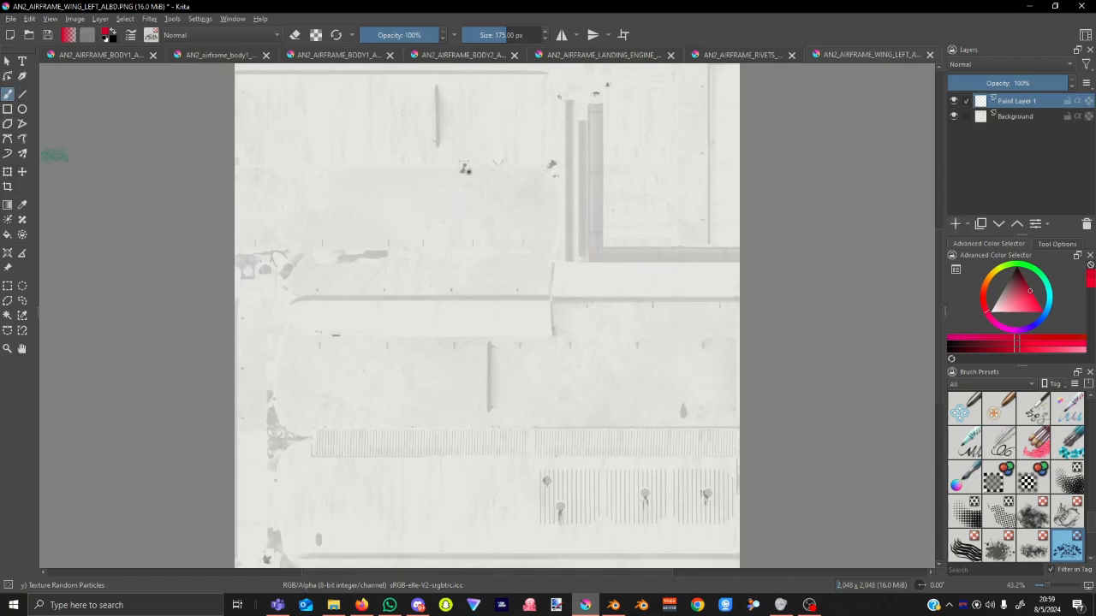
Fill the new layer red, set it to Multiply, and save the left wing PNG.
left_click(7, 234)
left_click(508, 207)
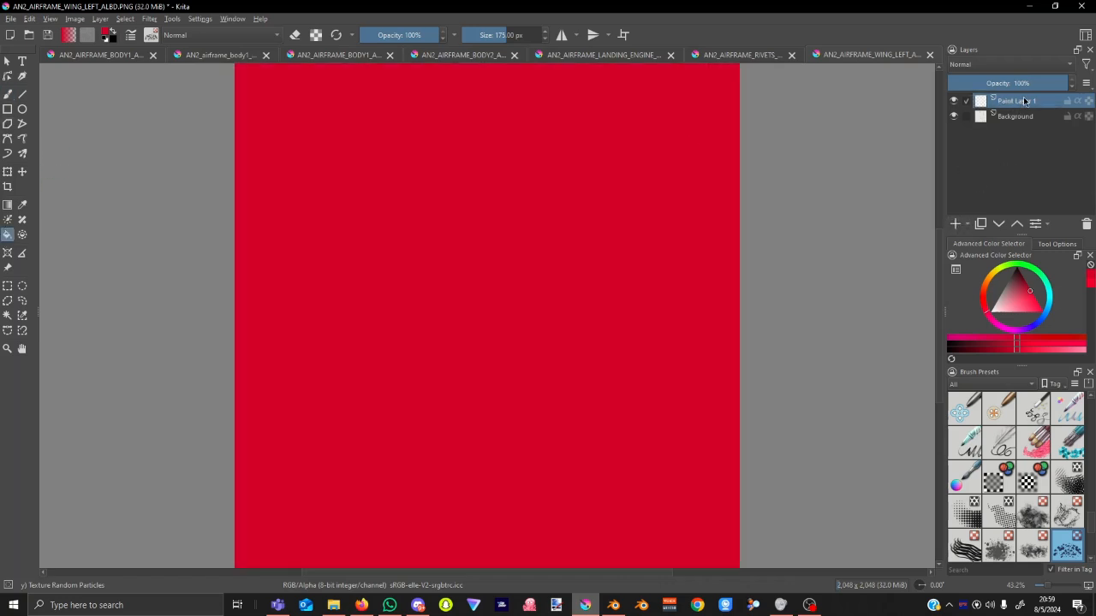
left_click(1027, 67)
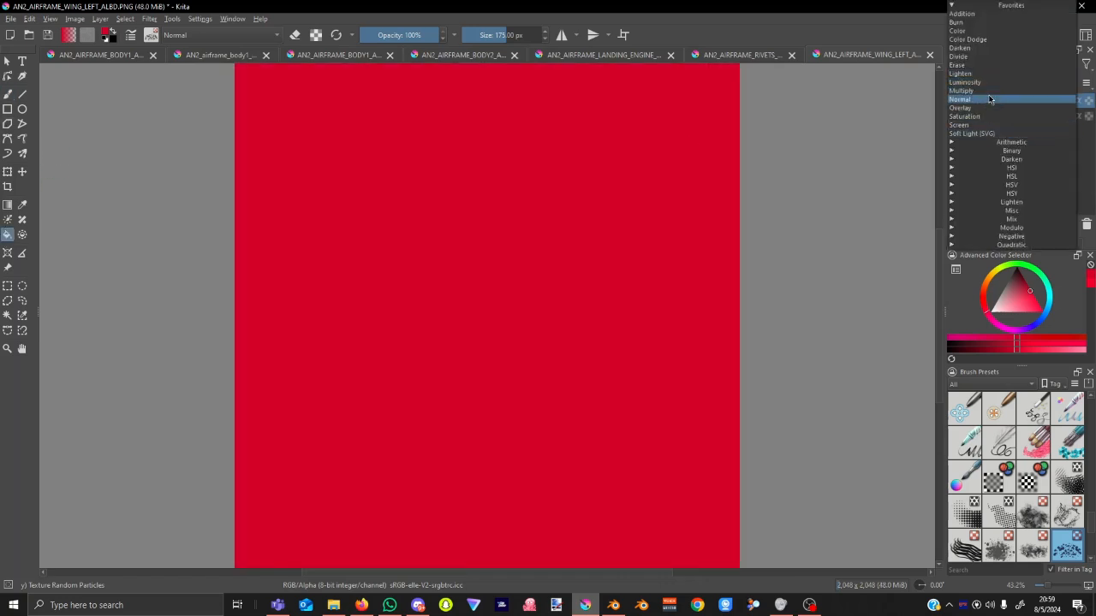
left_click(989, 91)
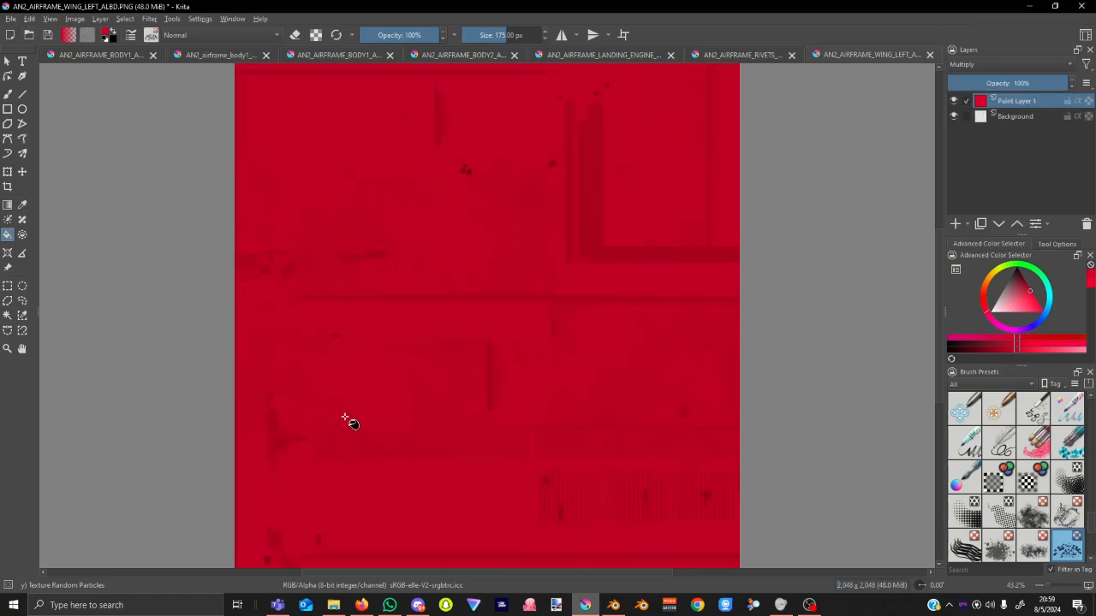
left_click(47, 35)
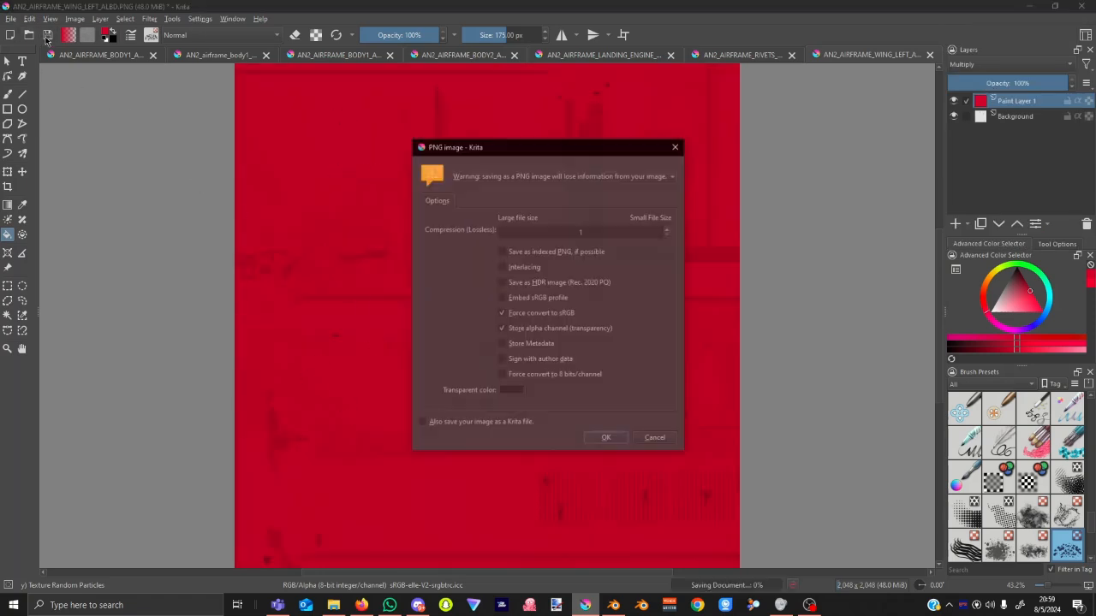
left_click(604, 442)
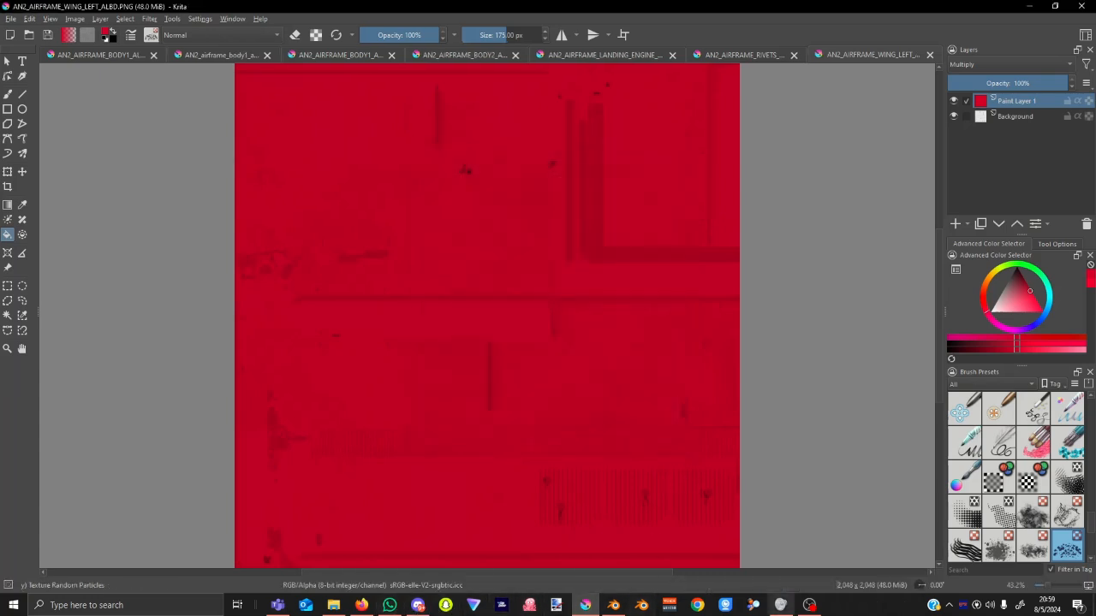
Reload the textures in Blender with Auto Reload and orbit to confirm the left wing is red.
left_click(616, 607)
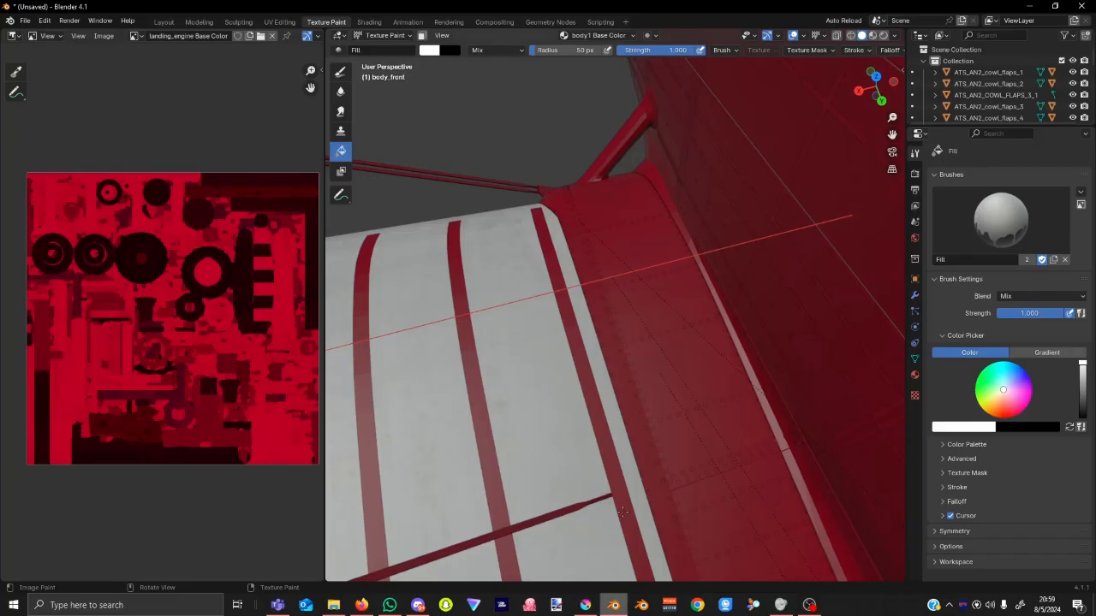
scroll(599, 368, "down", 5)
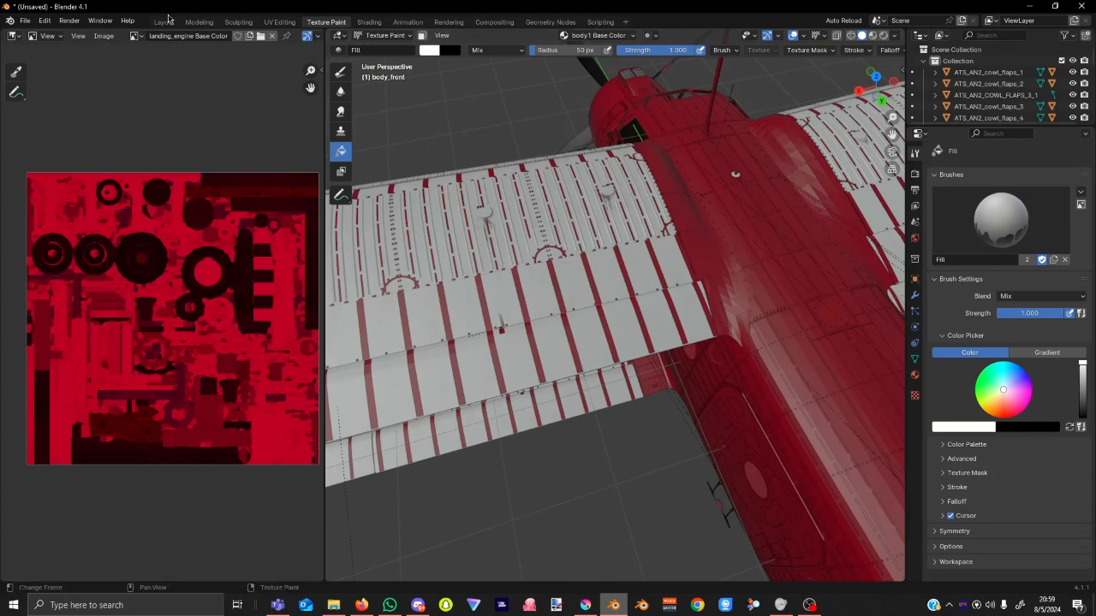
left_click(104, 35)
left_click(846, 20)
left_click(863, 53)
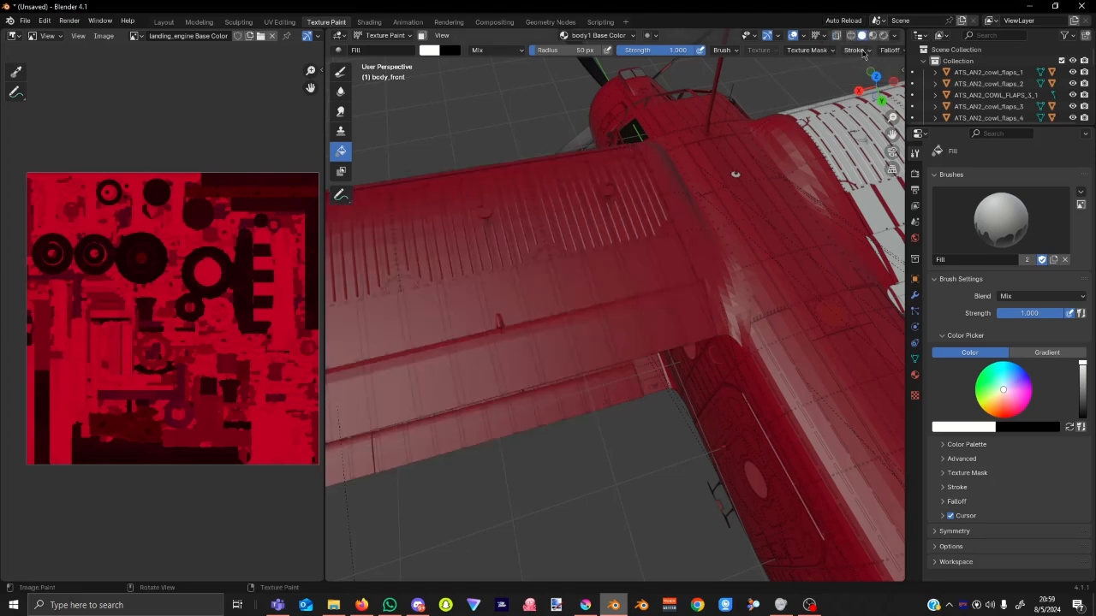
scroll(795, 275, "down", 5)
middle_click_drag(780, 272, 620, 293)
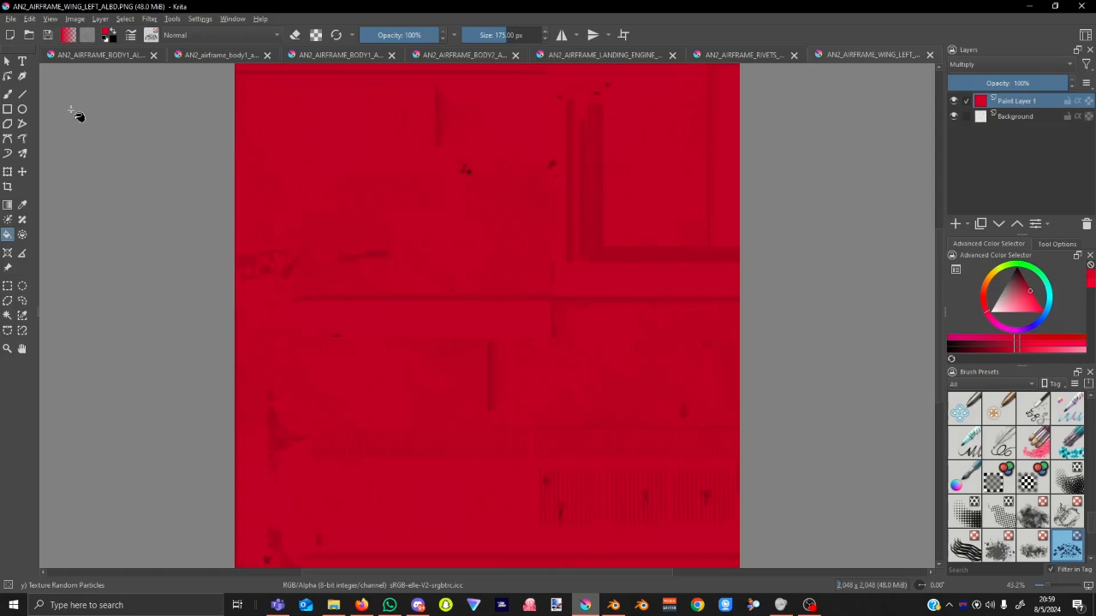
Open AN2_AIRFRAME_WING_RIGHT_ALBD.PNG and add a new paint layer above the background.
left_click(28, 34)
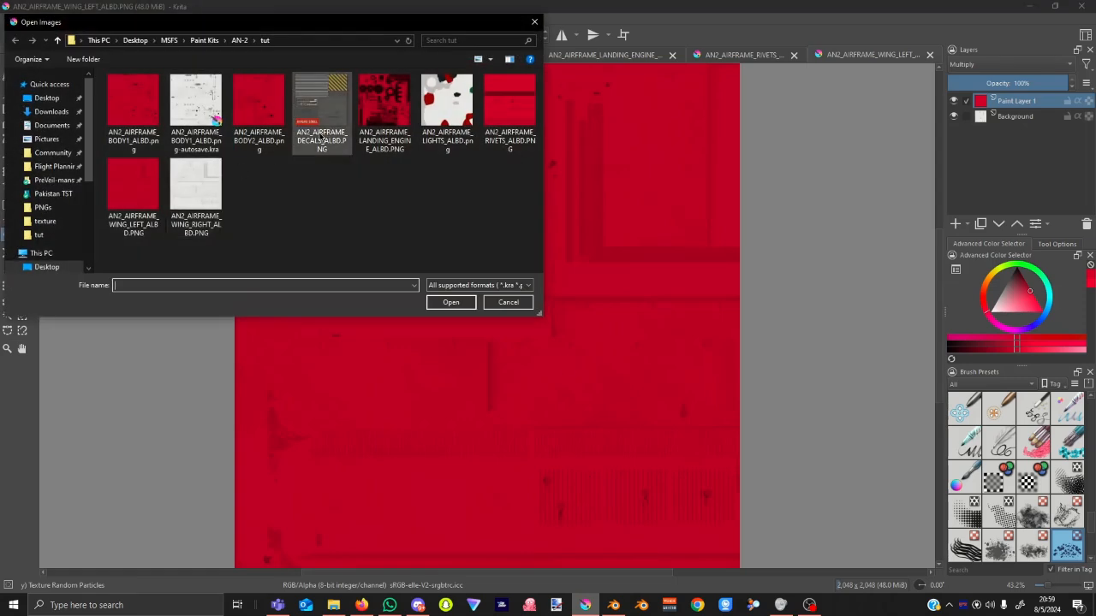
left_click(196, 197)
left_click(437, 302)
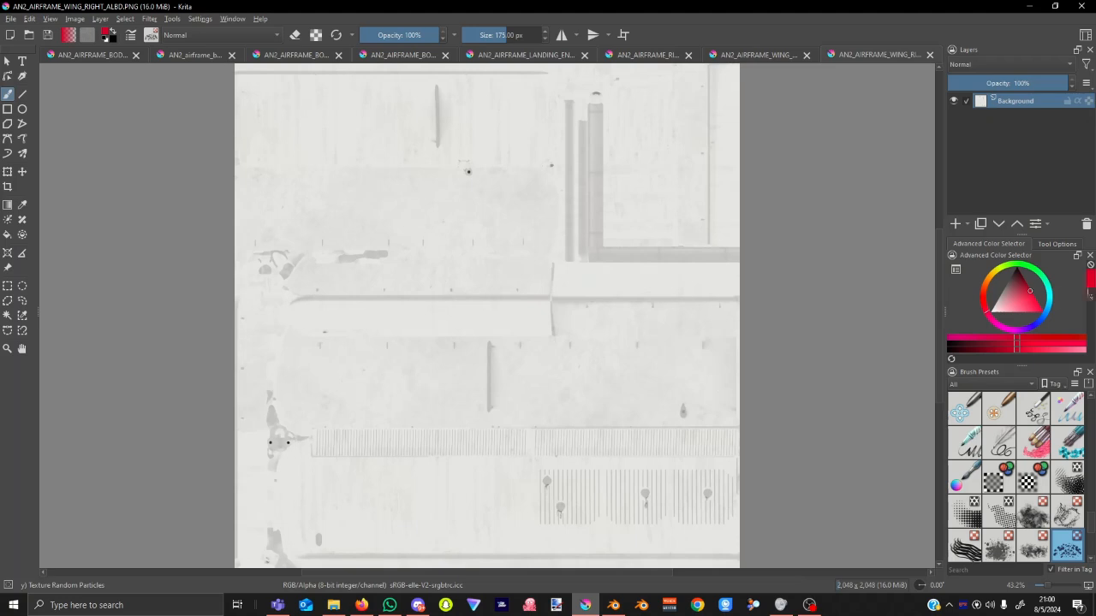
left_click(955, 224)
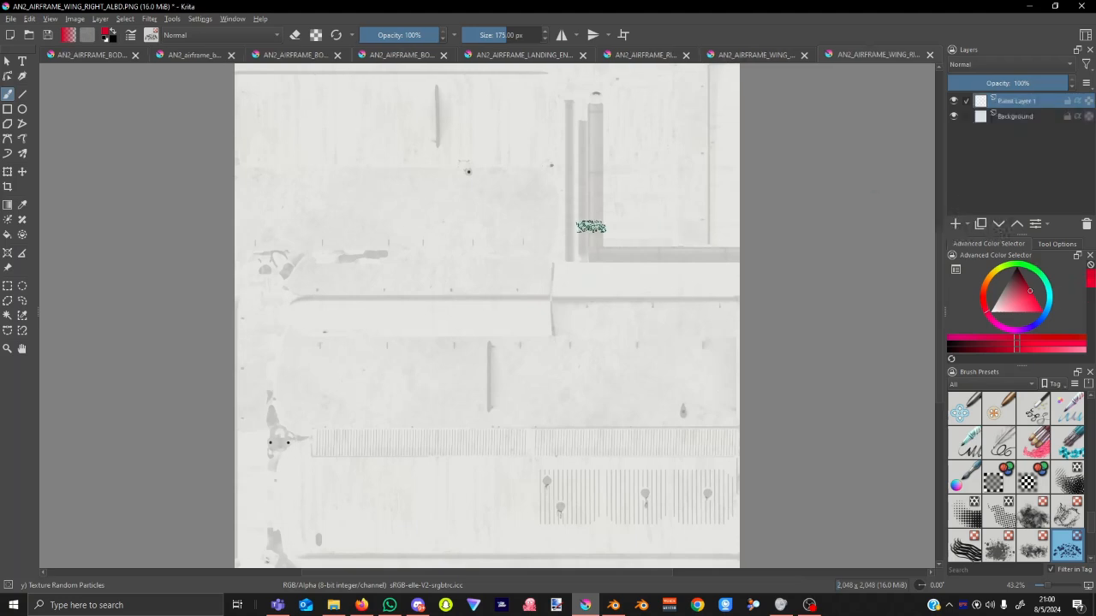
Fill the new layer red on Multiply and save the right wing PNG.
left_click(8, 235)
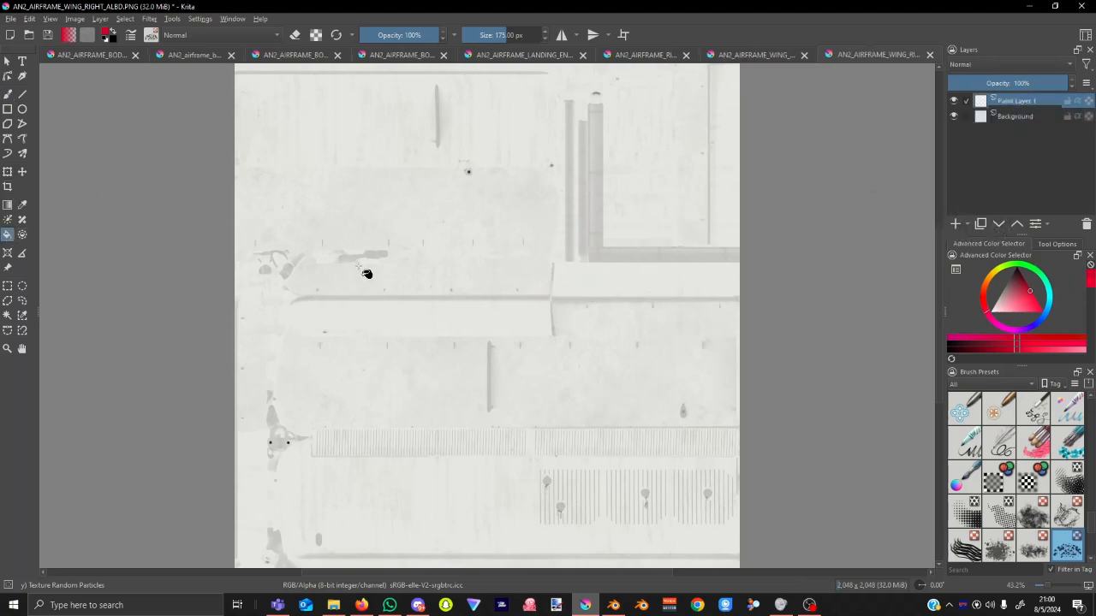
left_click(359, 268)
left_click(1010, 65)
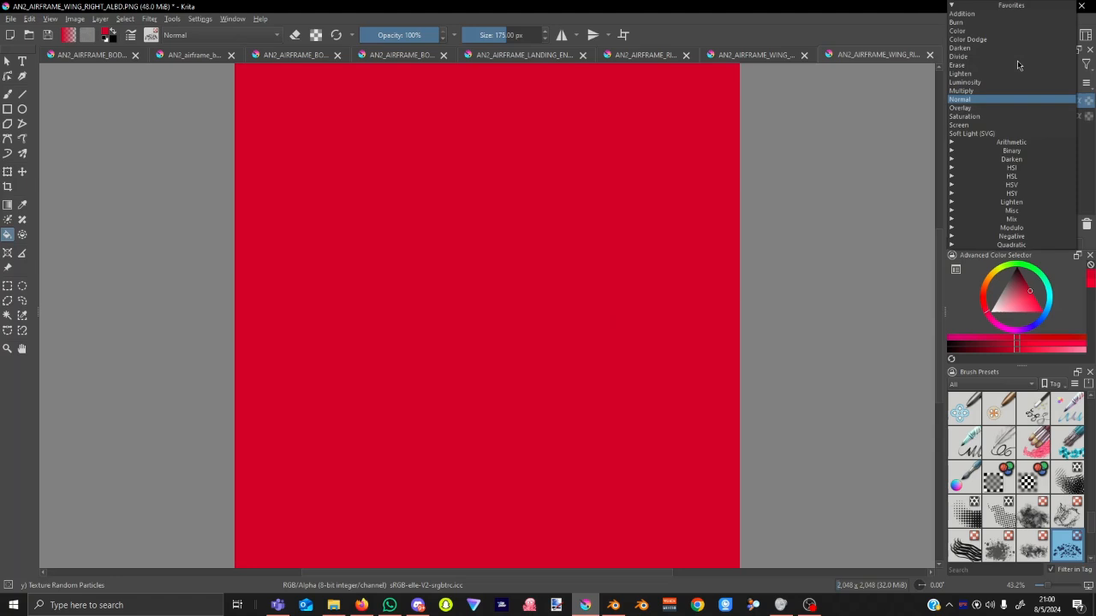
left_click(983, 90)
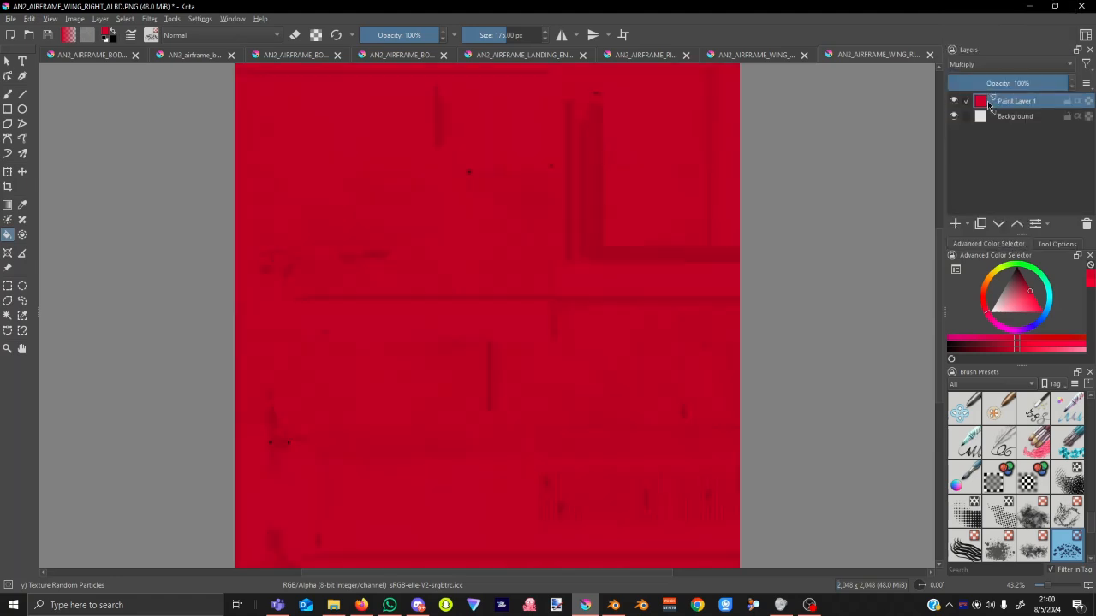
left_click(51, 37)
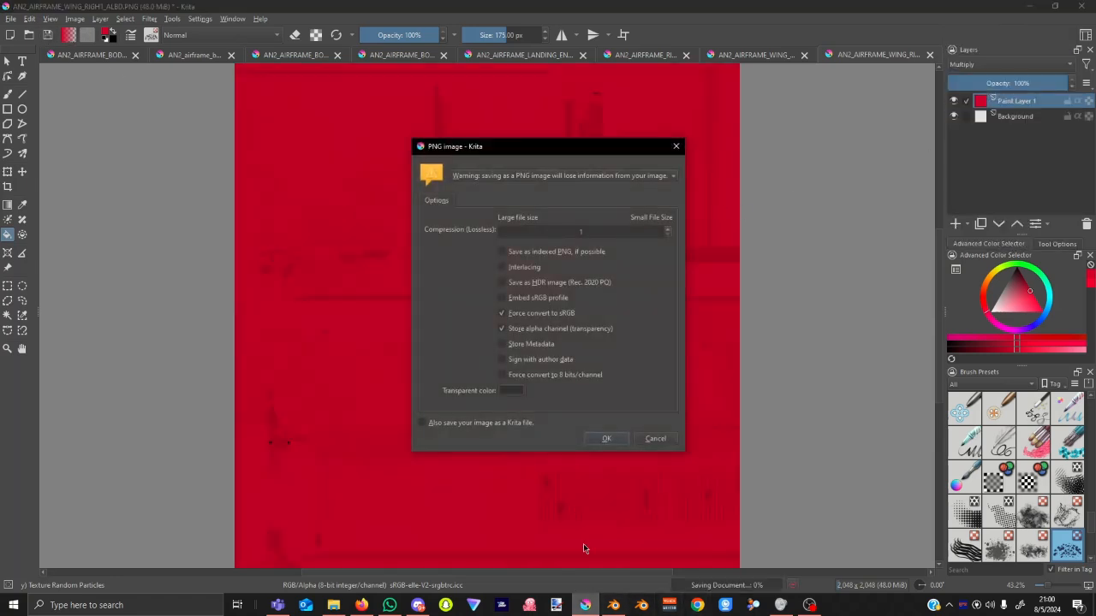
left_click(618, 442)
left_click(613, 605)
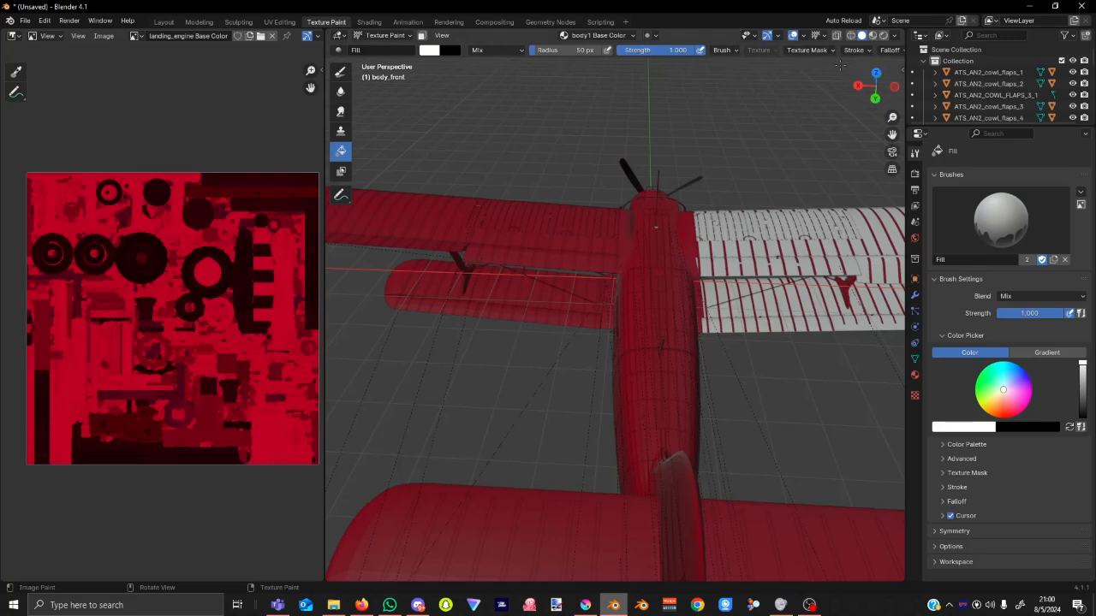
Reload the changed textures in Blender and snap to a side view of the plane.
left_click(841, 22)
left_click(839, 51)
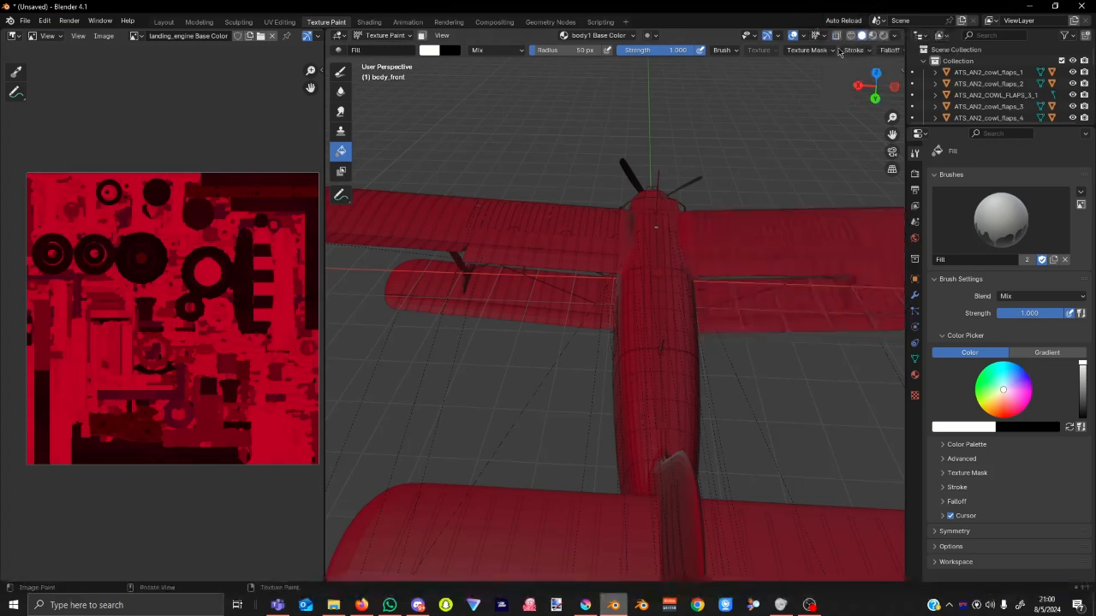
left_click_drag(866, 91, 865, 95)
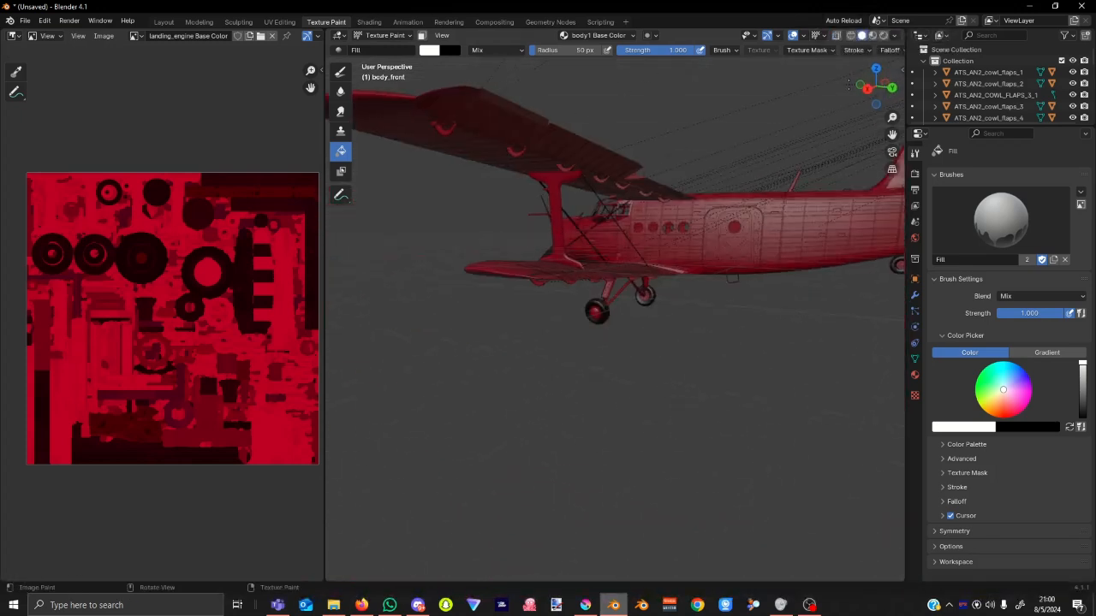
left_click(866, 89)
scroll(727, 245, "up", 6)
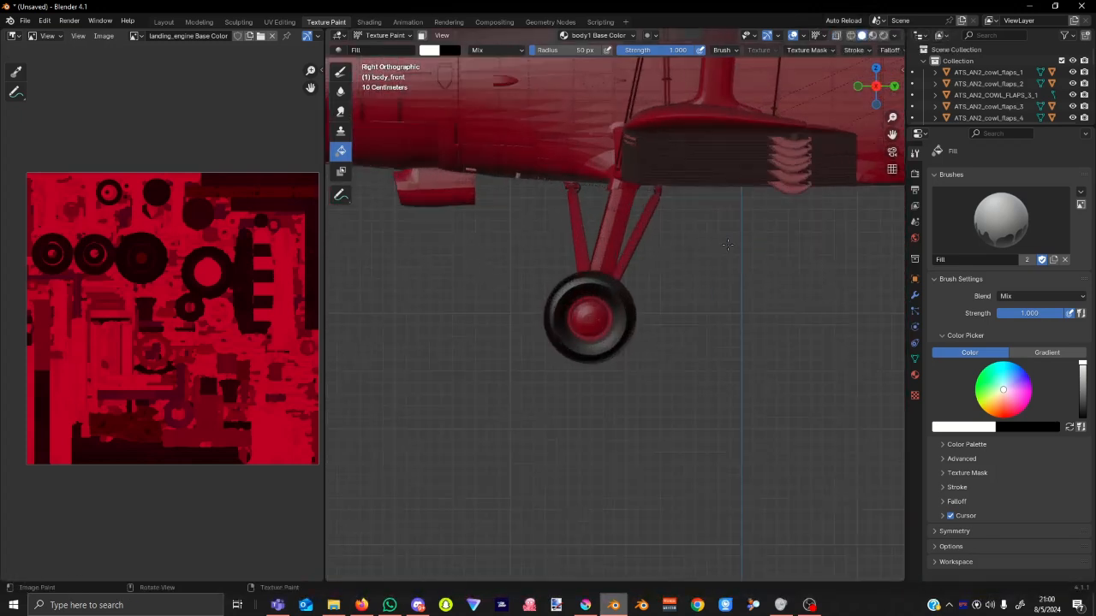
Pan, orbit and zoom along the fuselage to inspect the red livery down to the tail fin.
middle_click_drag(735, 264, 247, 452, "shift")
middle_click_drag(804, 301, 677, 337, "shift")
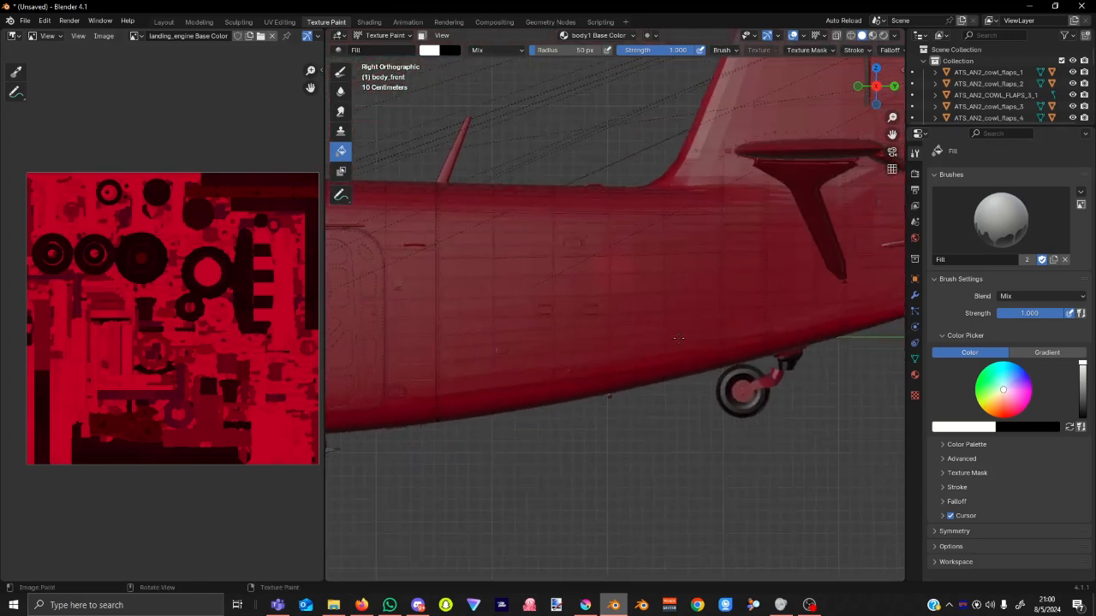
middle_click_drag(739, 265, 728, 302)
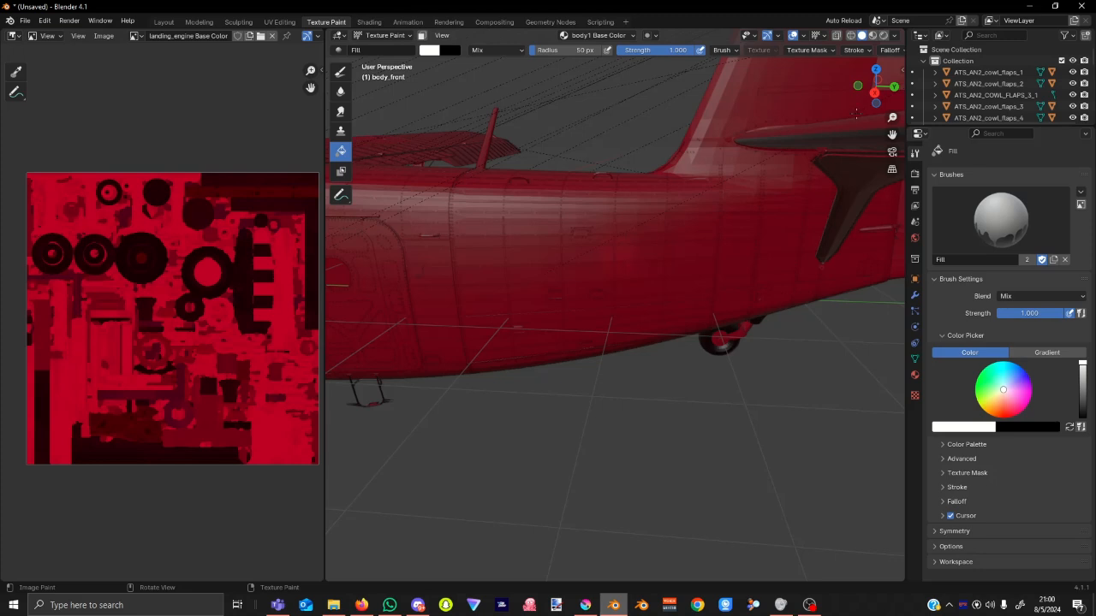
left_click_drag(894, 134, 891, 134)
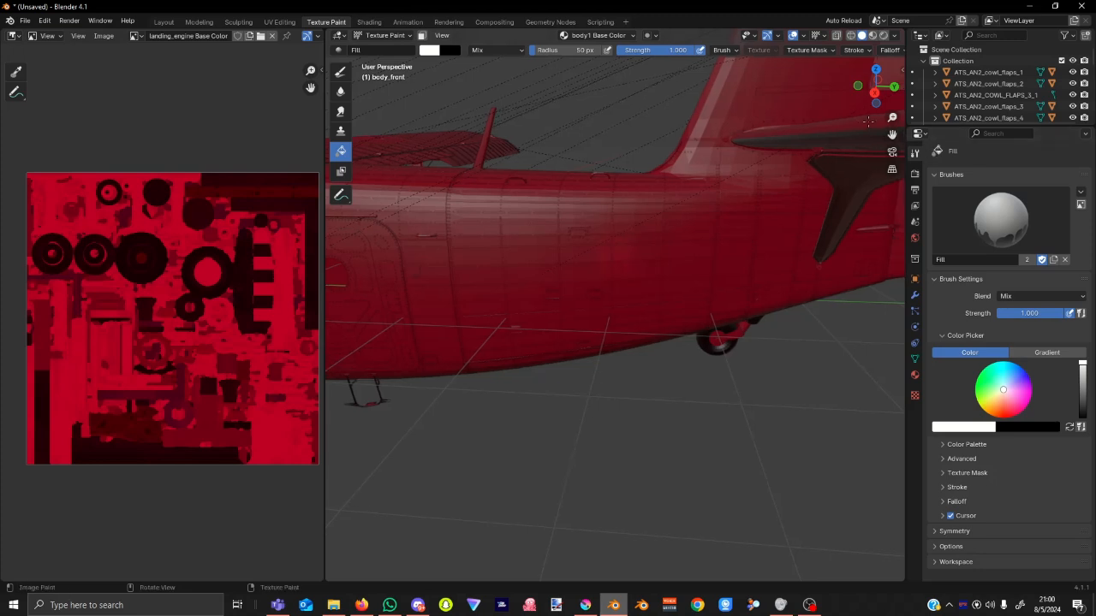
left_click(874, 92)
scroll(673, 336, "up", 3)
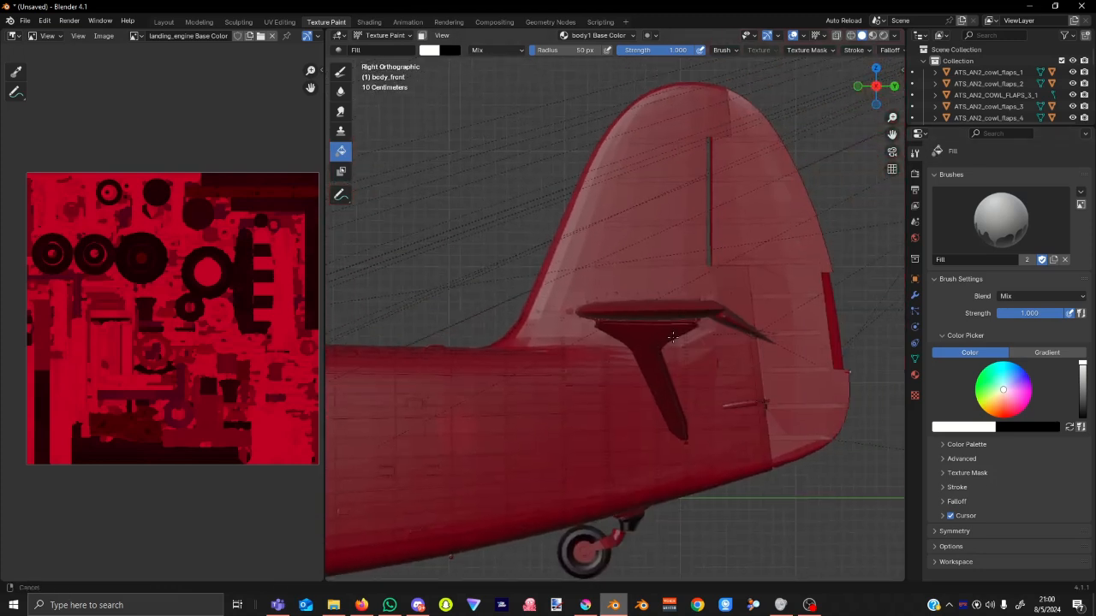
scroll(673, 336, "up", 4)
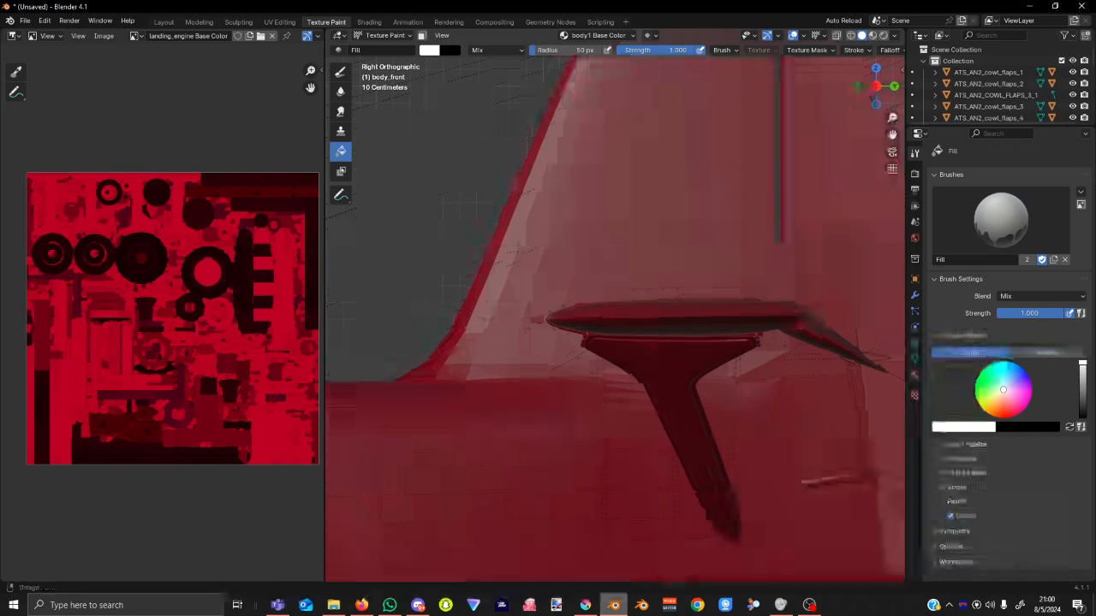
scroll(652, 285, "down", 3)
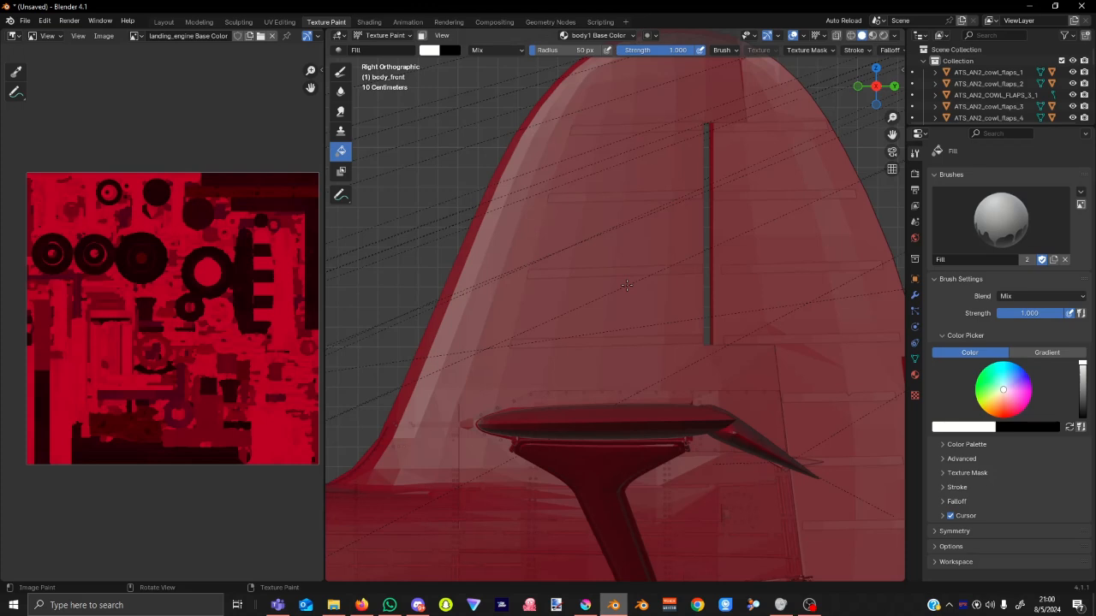
Check the texture mask settings and open the interaction mode menu.
left_click(806, 50)
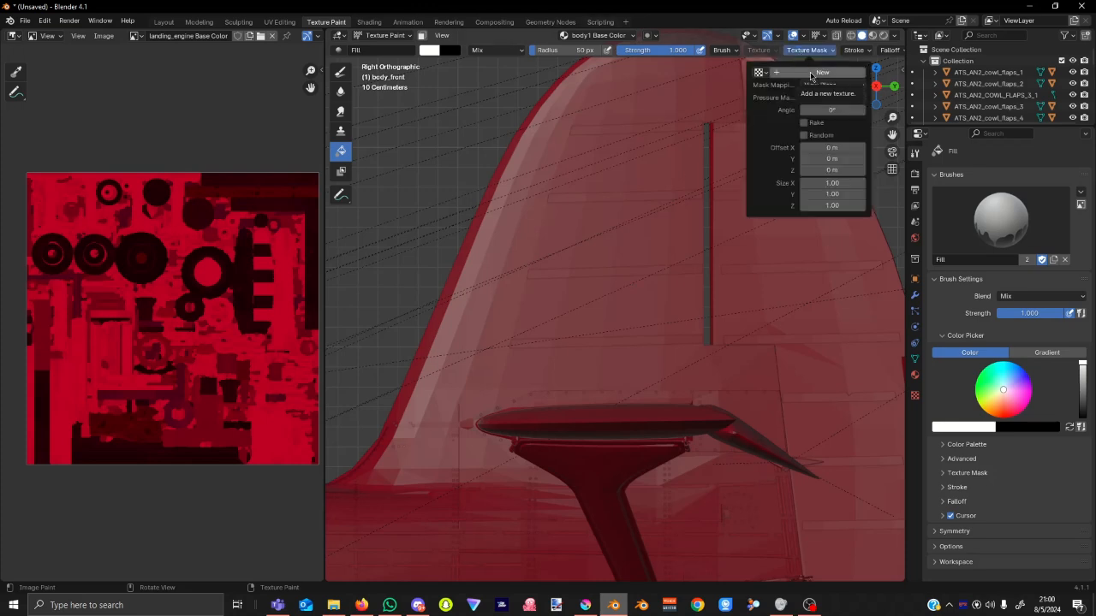
mouse_move(727, 50)
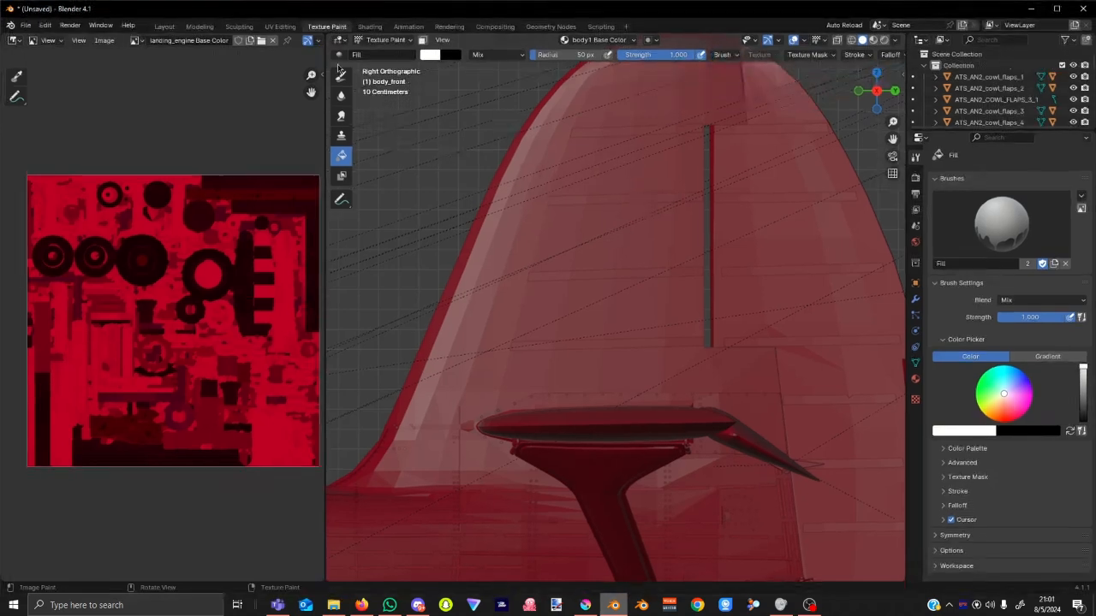
left_click(385, 41)
Select body_rear in Object Mode and return to Texture Paint on its body2 Base Color texture.
left_click(398, 53)
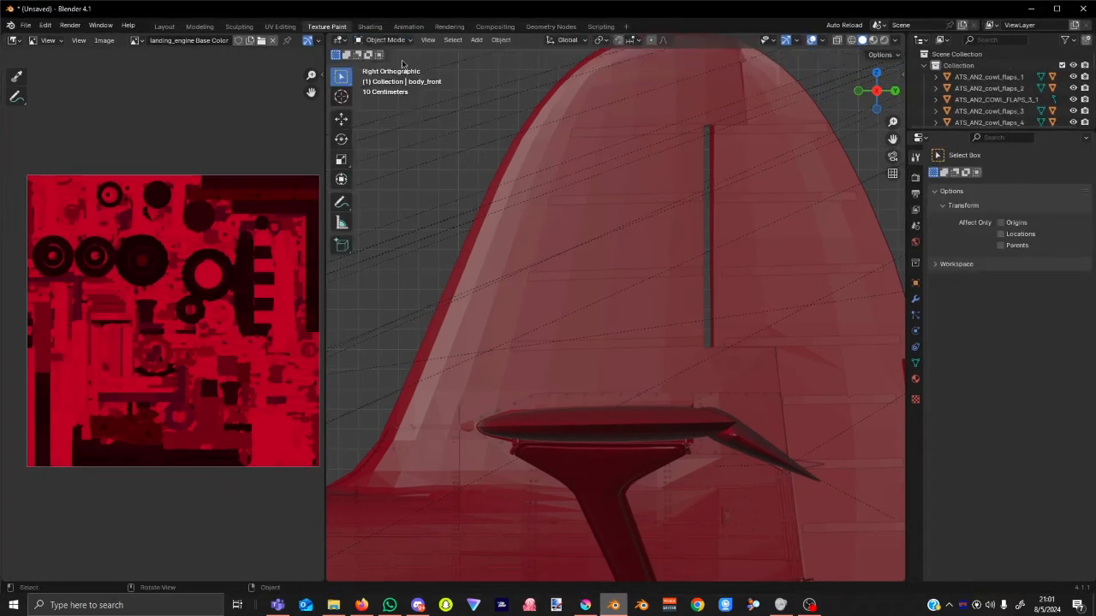
left_click(535, 232)
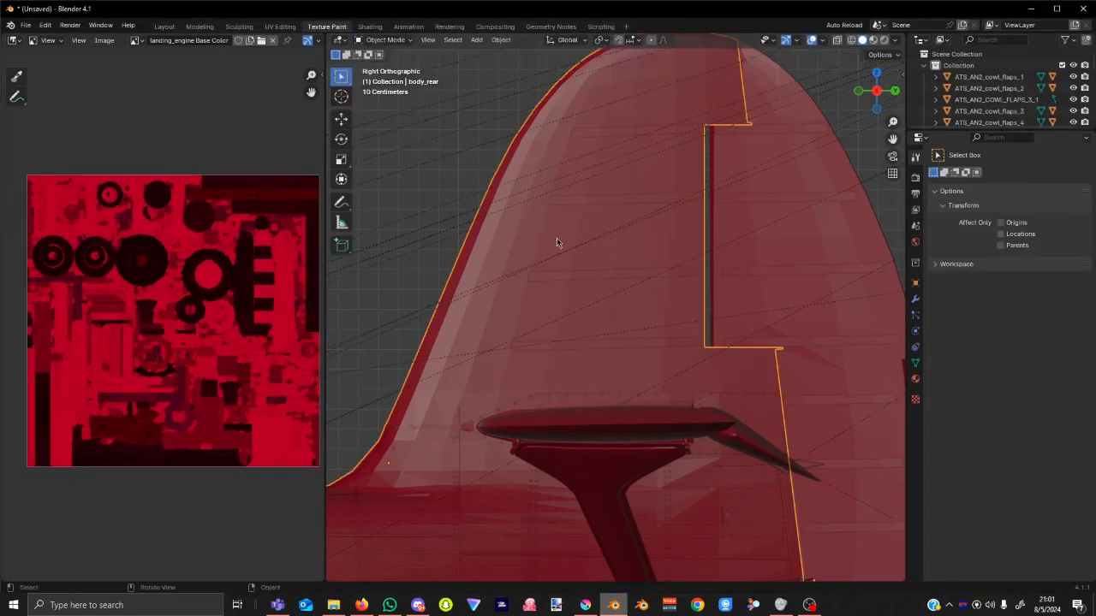
left_click(387, 40)
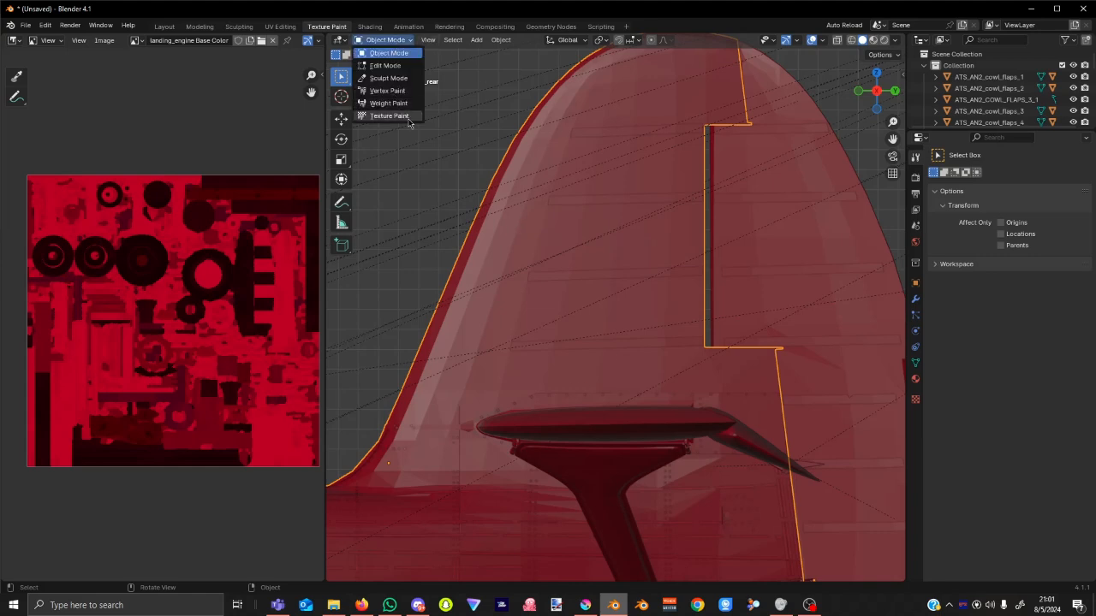
left_click(803, 55)
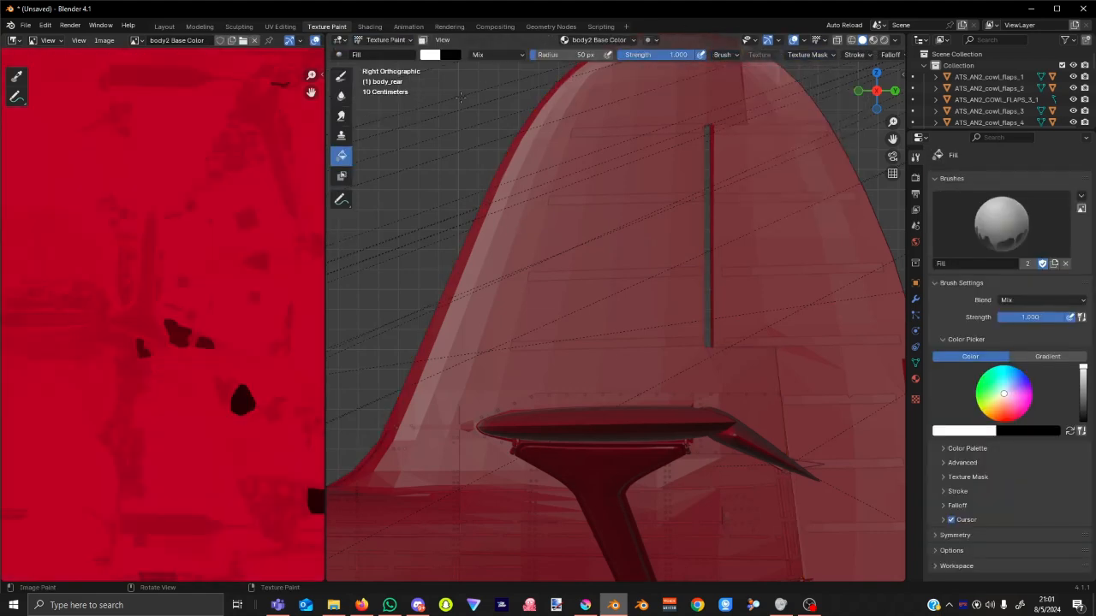
Choose the Draw brush and set its texture mapping to Stencil.
left_click(341, 77)
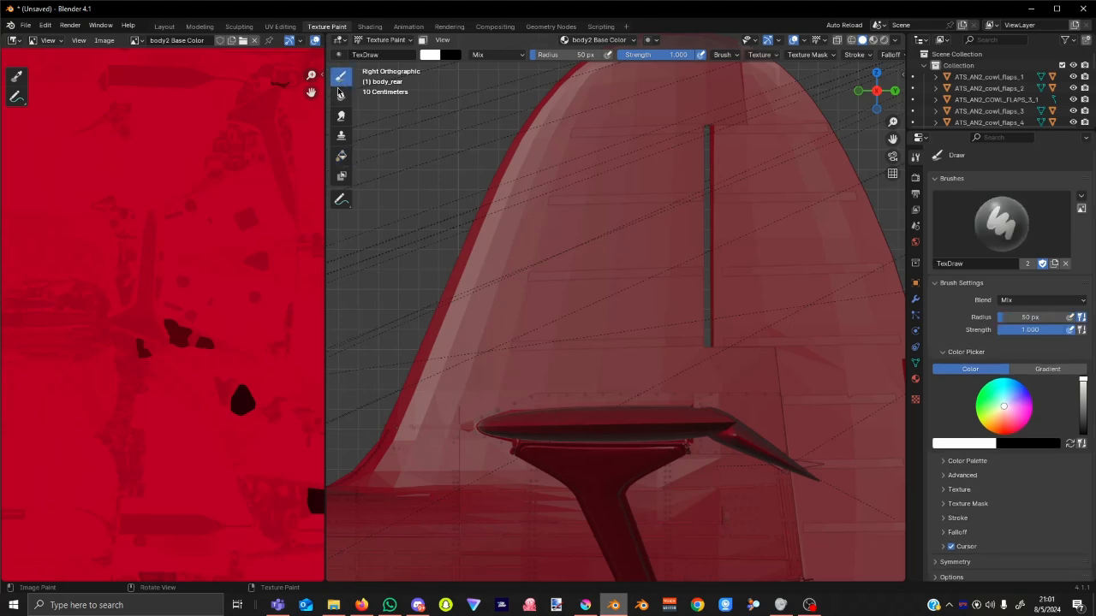
left_click(759, 56)
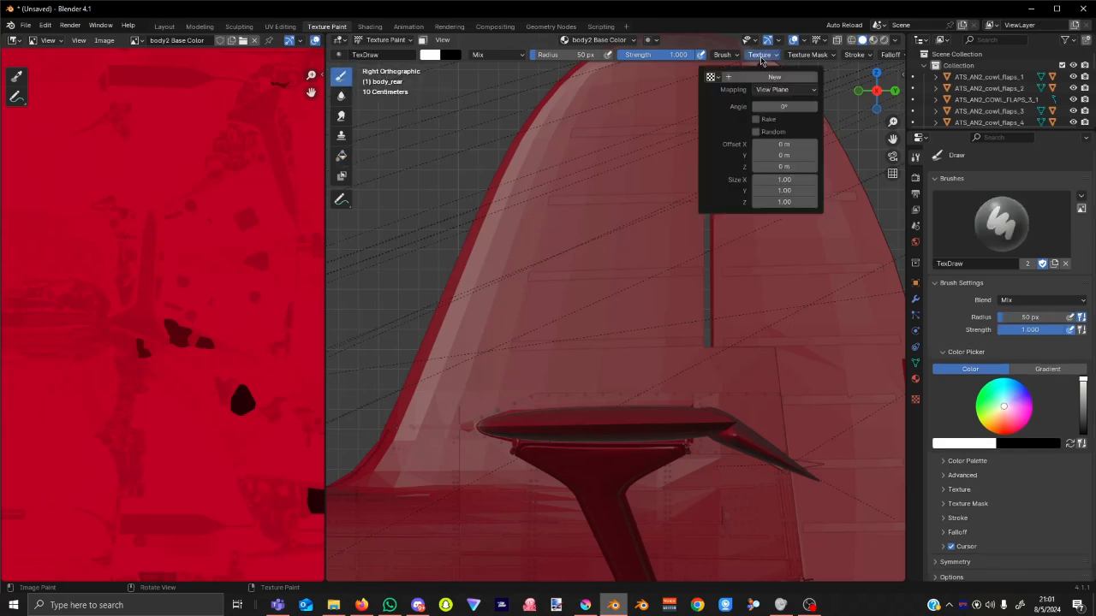
left_click(784, 90)
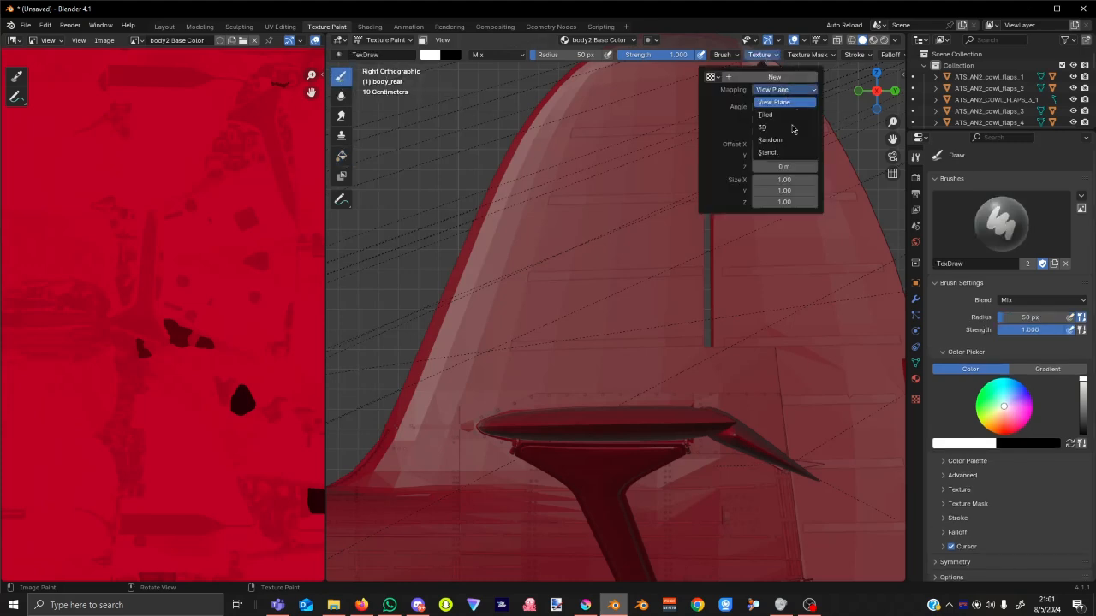
left_click(784, 152)
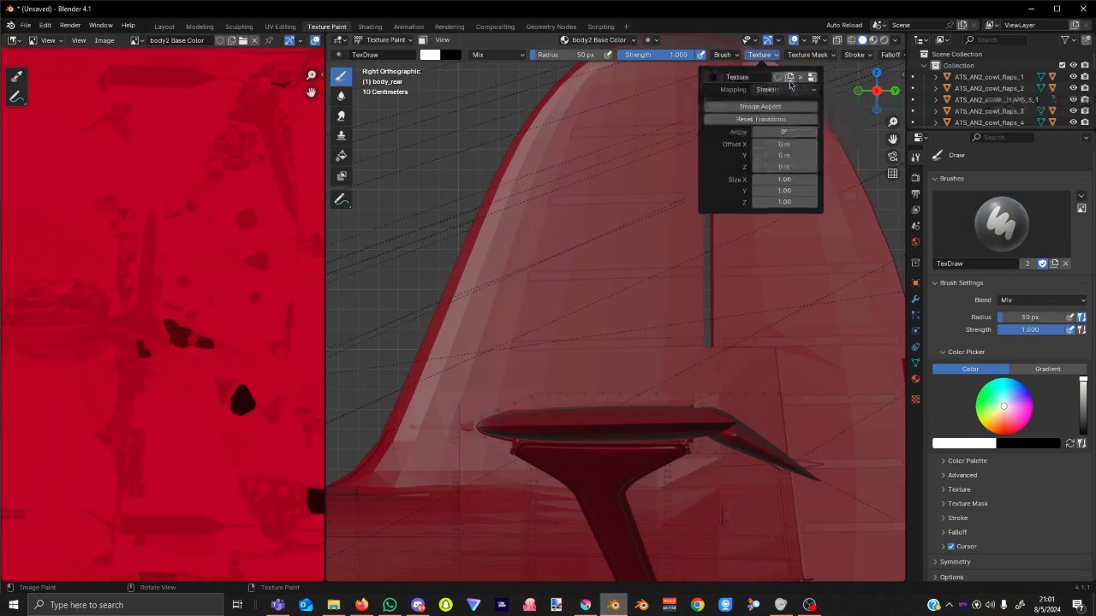
Load eSTOL_Appalachian_Mountain_2024_FINAL.png from Downloads as the brush texture.
left_click(916, 400)
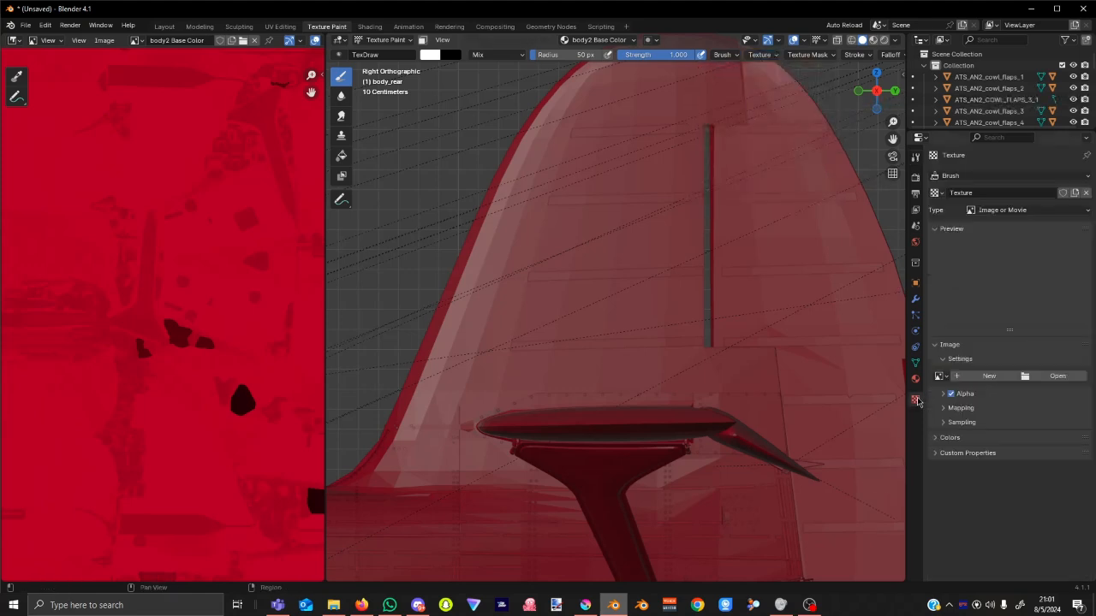
left_click(1057, 377)
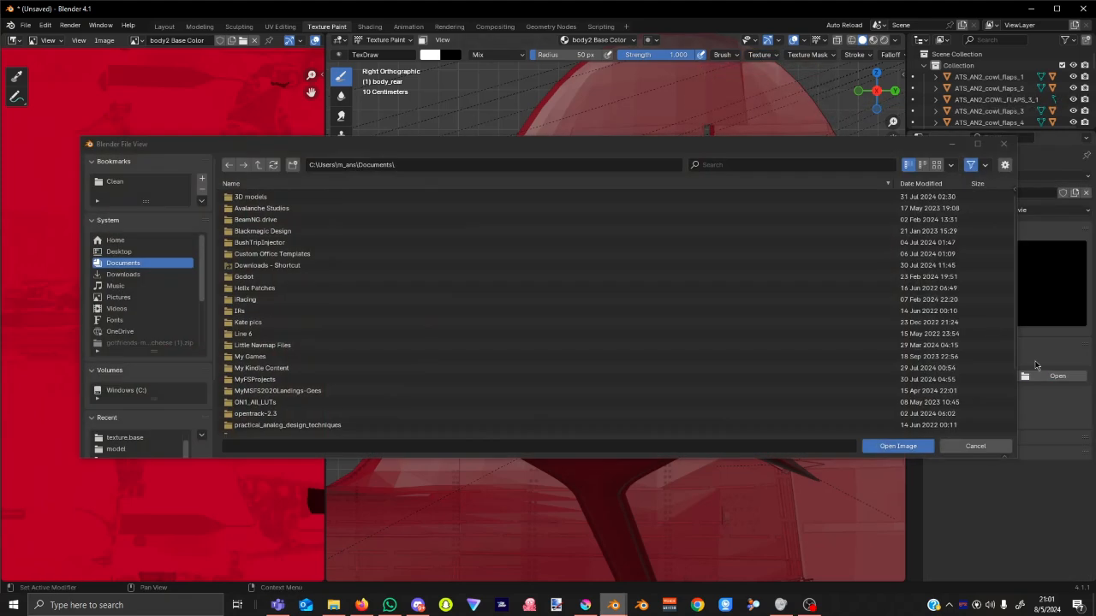
left_click(137, 275)
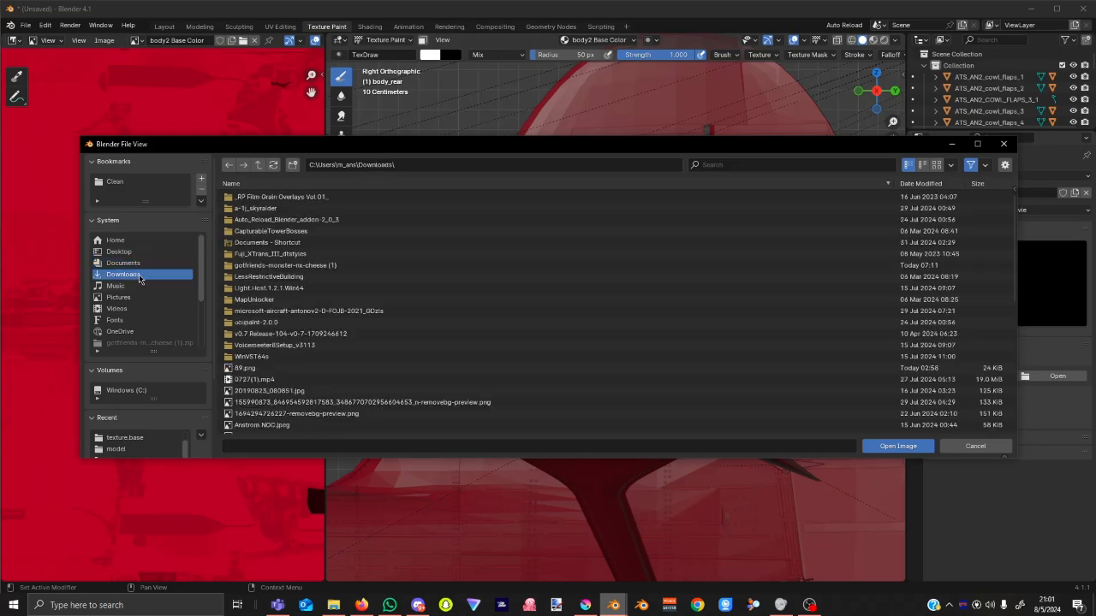
scroll(431, 334, "down", 2)
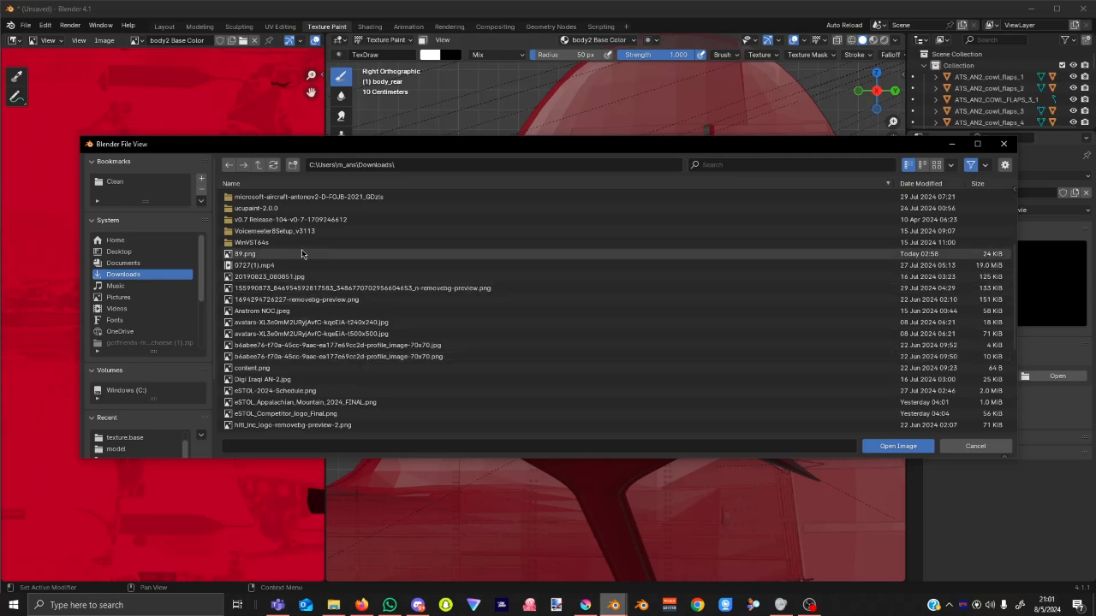
scroll(304, 254, "down", 3)
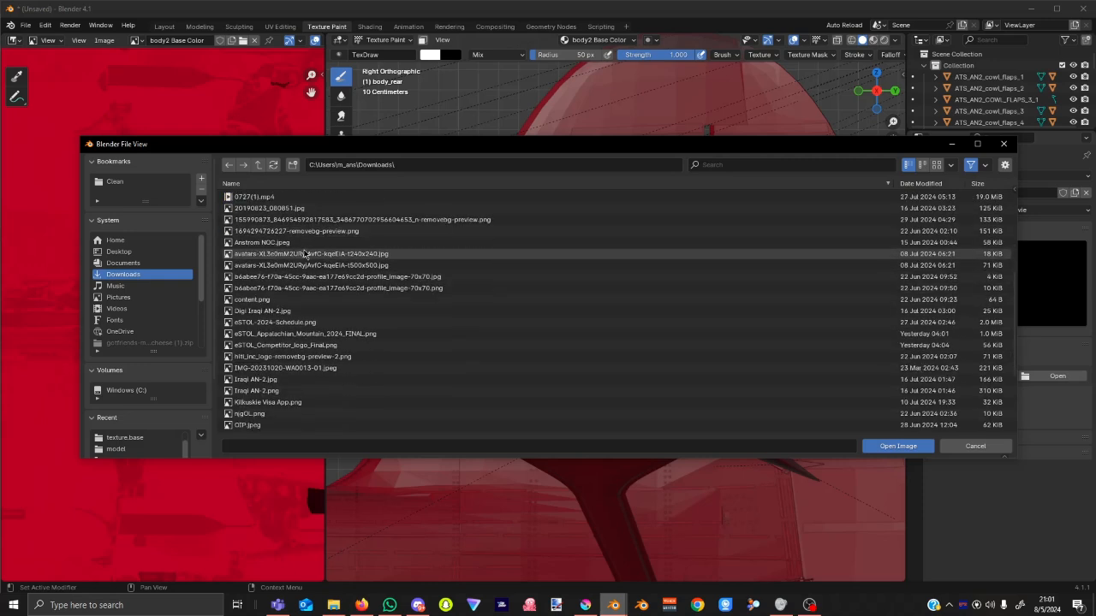
scroll(304, 254, "down", 1)
scroll(313, 291, "up", 3)
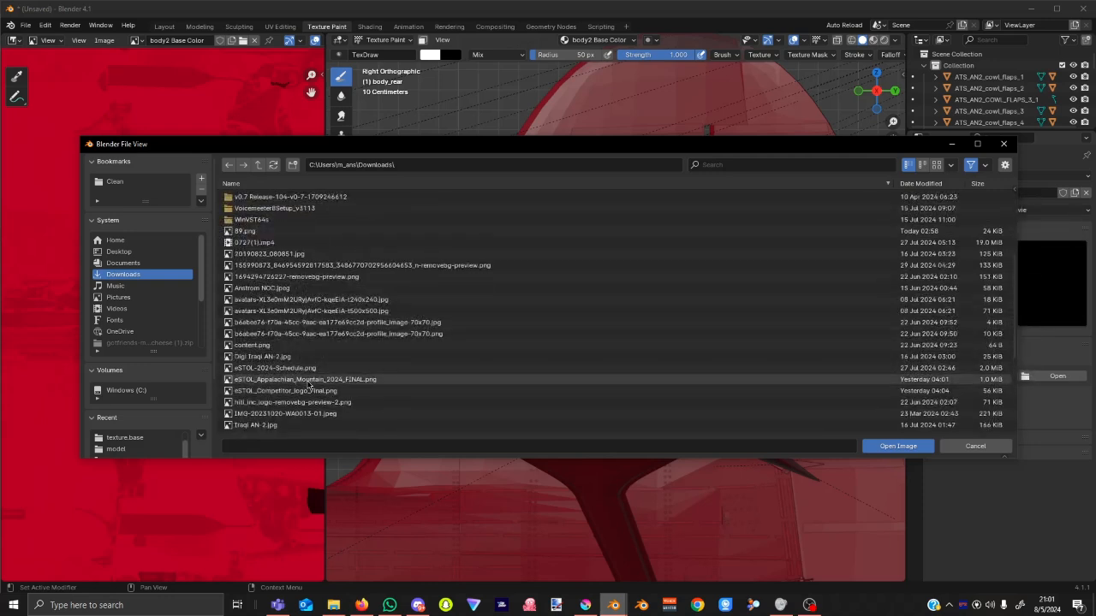
left_click(348, 381)
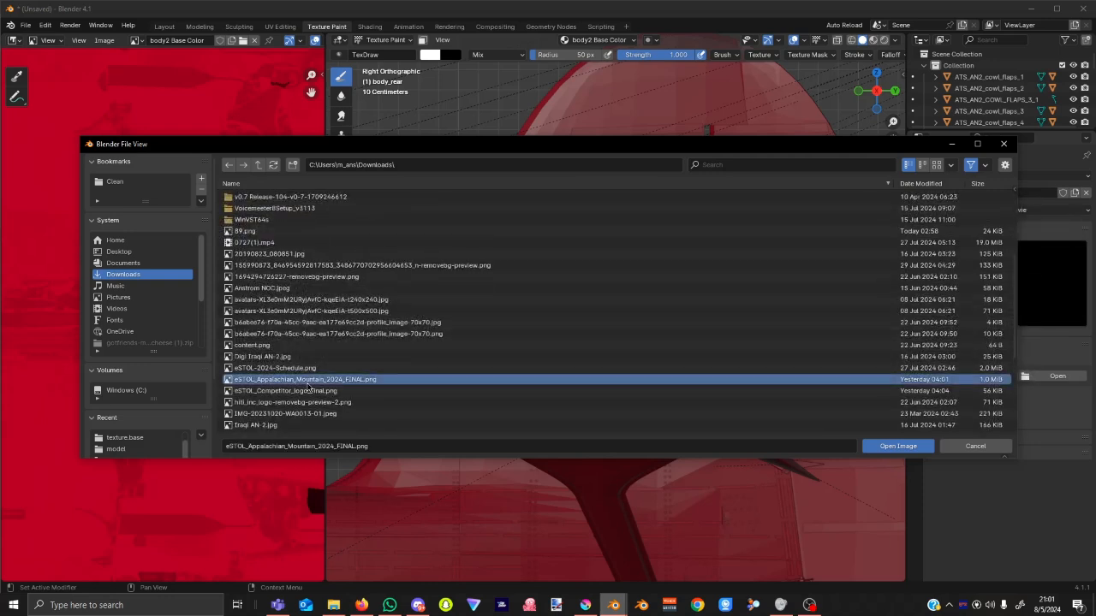
left_click(898, 446)
Match the stencil to the logo's proportions, then position and resize it over the tail fin.
mouse_move(475, 458)
right_mouse_down()
mouse_move(548, 320)
mouse_move(567, 307)
right_mouse_up()
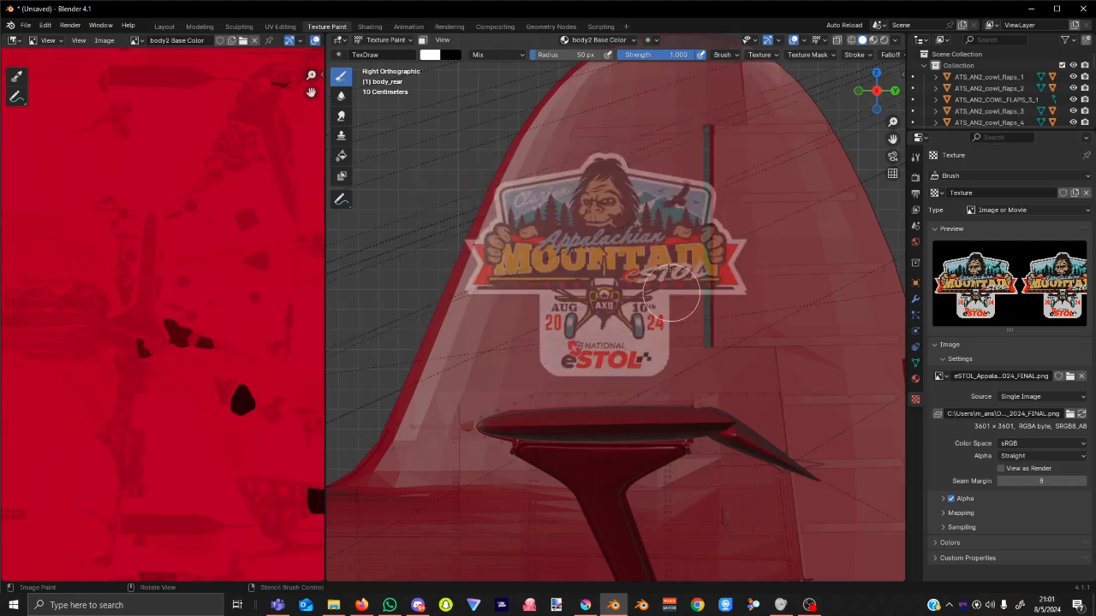
left_click(760, 55)
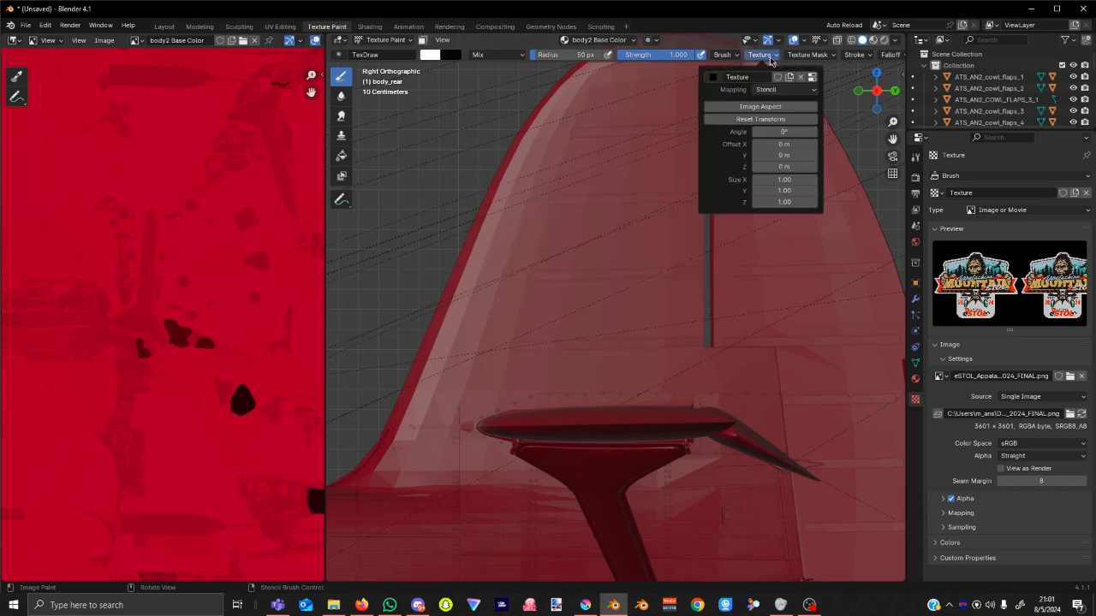
left_click(747, 108)
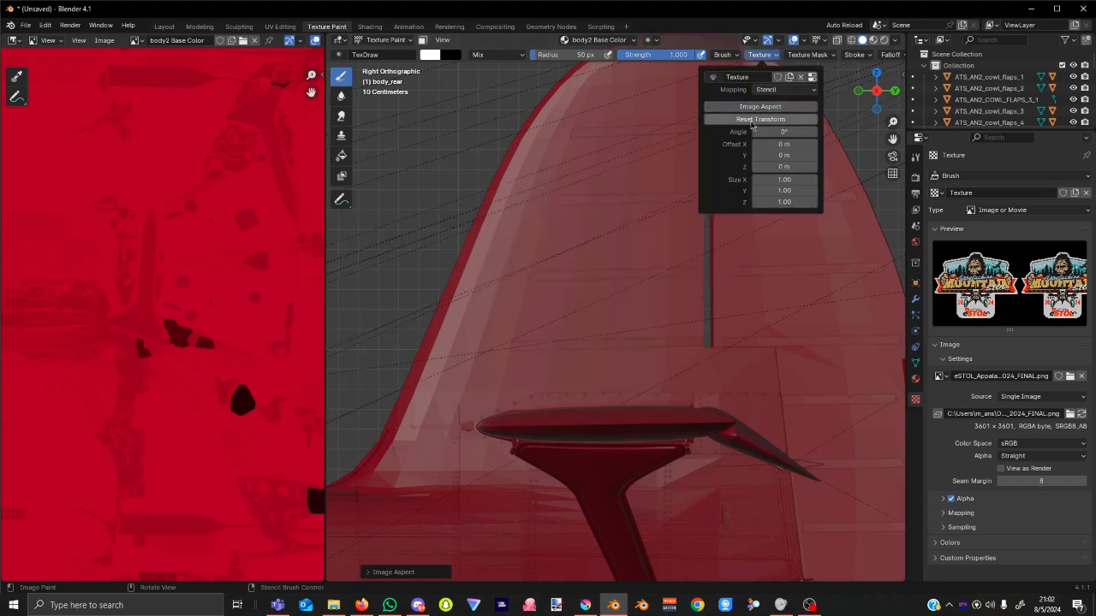
mouse_move(451, 428)
right_mouse_down()
mouse_move(599, 241)
mouse_move(586, 233)
right_mouse_up()
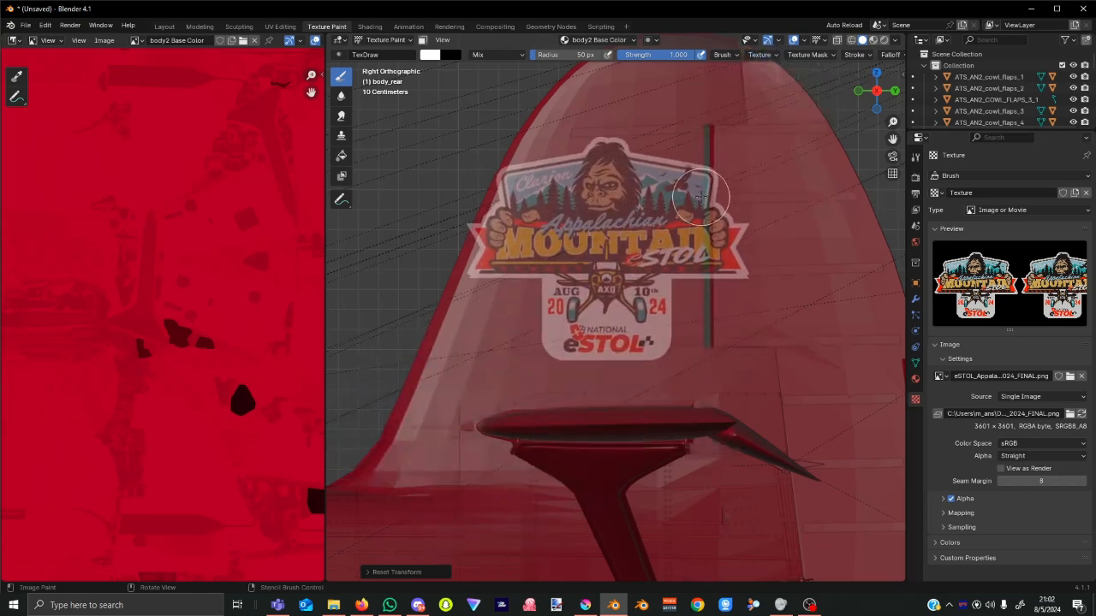
mouse_move(716, 185)
right_mouse_down("shift")
mouse_move(604, 243)
mouse_move(648, 208)
mouse_move(848, 137)
mouse_move(681, 221)
mouse_move(753, 192)
right_mouse_up("shift")
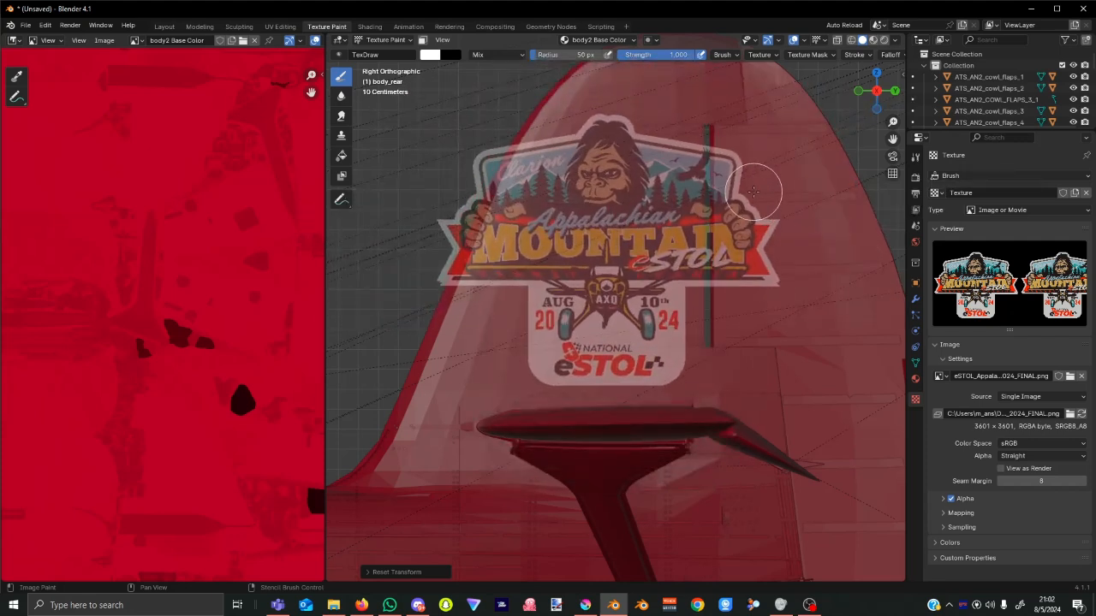
Nudge the stencil right and paint a first logo stroke on the tail with the Draw brush.
right_click_drag(602, 227, 675, 225)
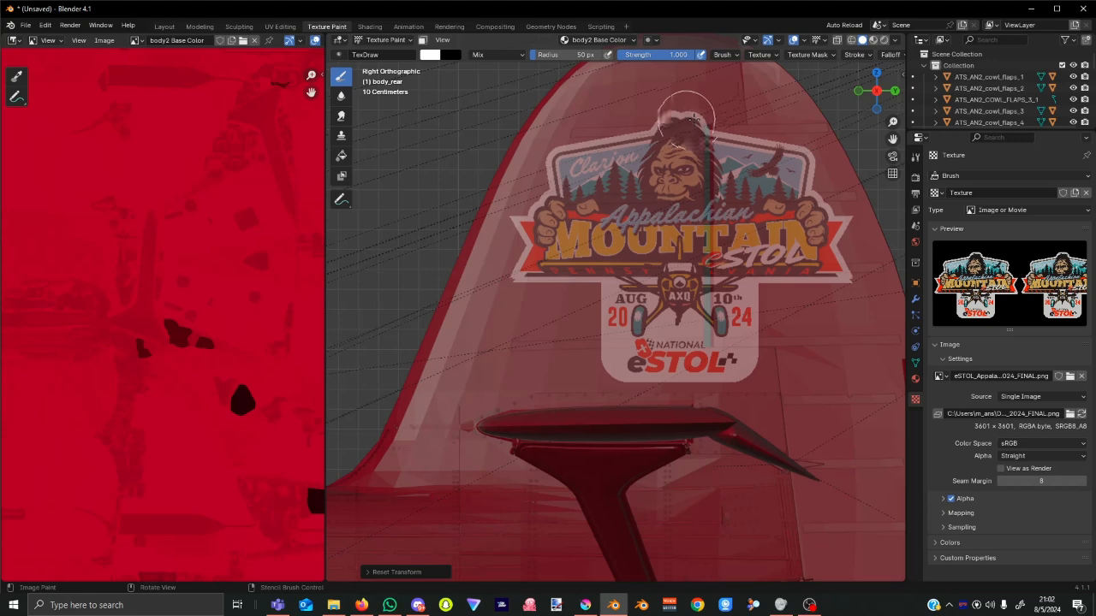
left_click(915, 156)
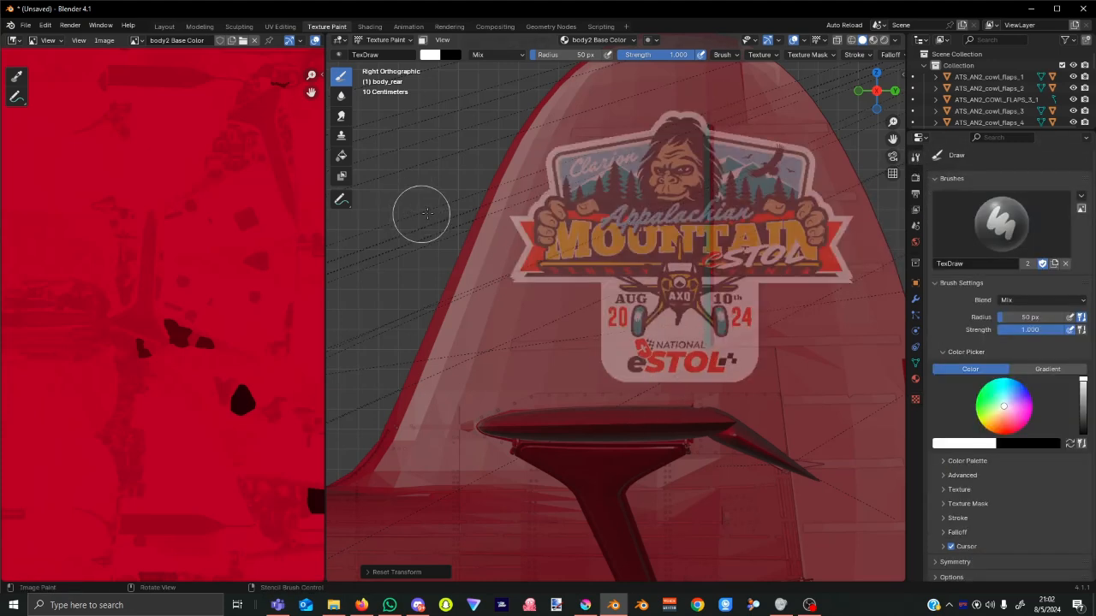
left_click_drag(457, 347, 406, 389)
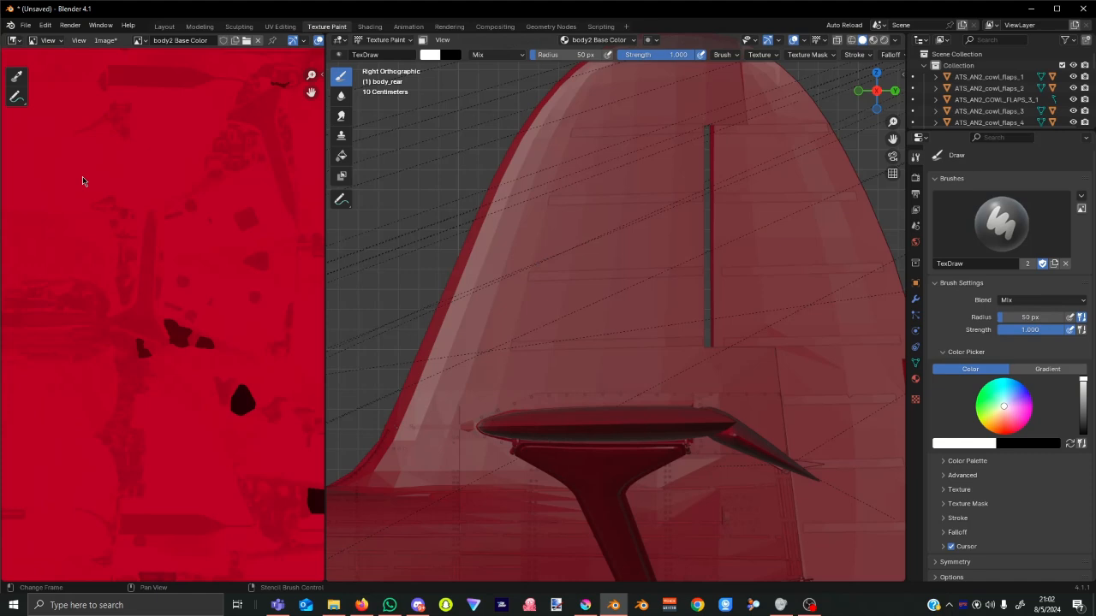
Paint the stencilled eSTOL logo across the tail texture, then pick Krita's Contiguous Selection tool.
scroll(128, 242, "down", 4)
scroll(106, 241, "up", 1)
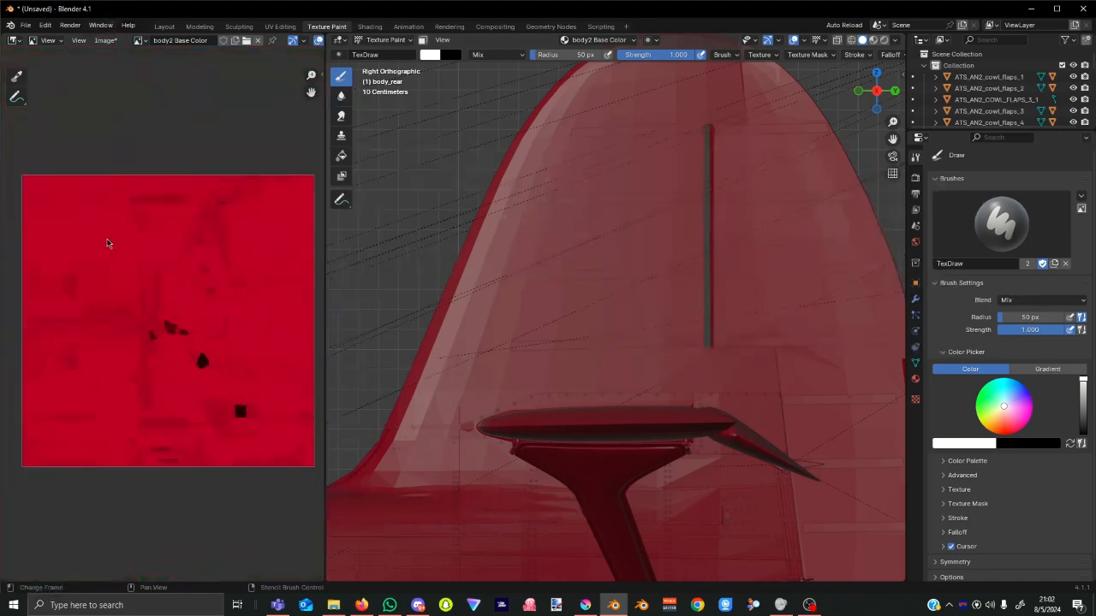
mouse_move(670, 443)
left_mouse_down()
mouse_move(625, 403)
mouse_move(642, 342)
mouse_move(638, 265)
mouse_move(617, 360)
mouse_move(619, 253)
mouse_move(612, 292)
mouse_move(676, 325)
mouse_move(667, 291)
mouse_move(690, 342)
mouse_move(668, 240)
mouse_move(680, 250)
mouse_move(690, 119)
mouse_move(678, 156)
mouse_move(659, 131)
mouse_move(501, 236)
mouse_move(507, 339)
mouse_move(686, 329)
mouse_move(782, 351)
mouse_move(899, 308)
mouse_move(787, 293)
mouse_move(502, 303)
mouse_move(644, 269)
mouse_move(631, 187)
mouse_move(687, 107)
mouse_move(423, 372)
mouse_move(589, 294)
mouse_move(474, 234)
mouse_move(393, 240)
left_mouse_up()
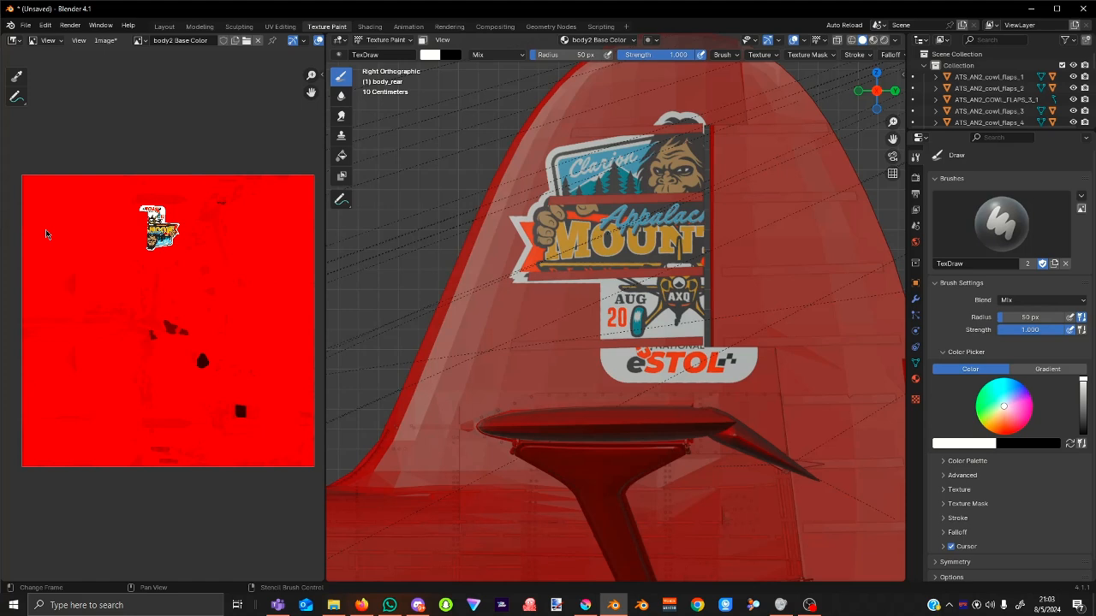
left_click(9, 316)
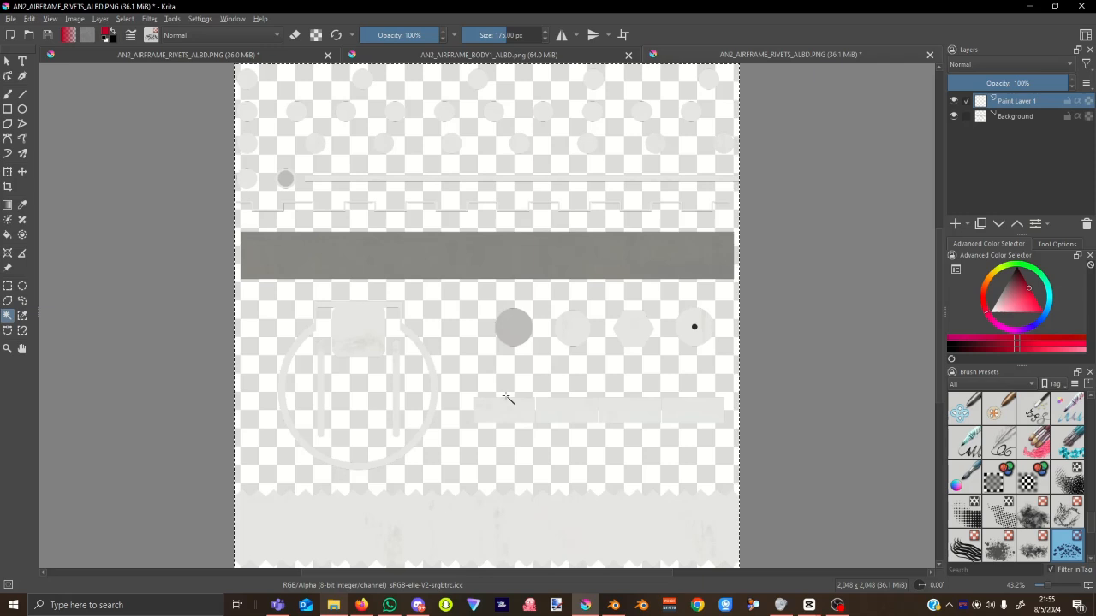
Invert the background selection on the Background layer so every opaque rivet shape is selected.
left_click(1019, 116)
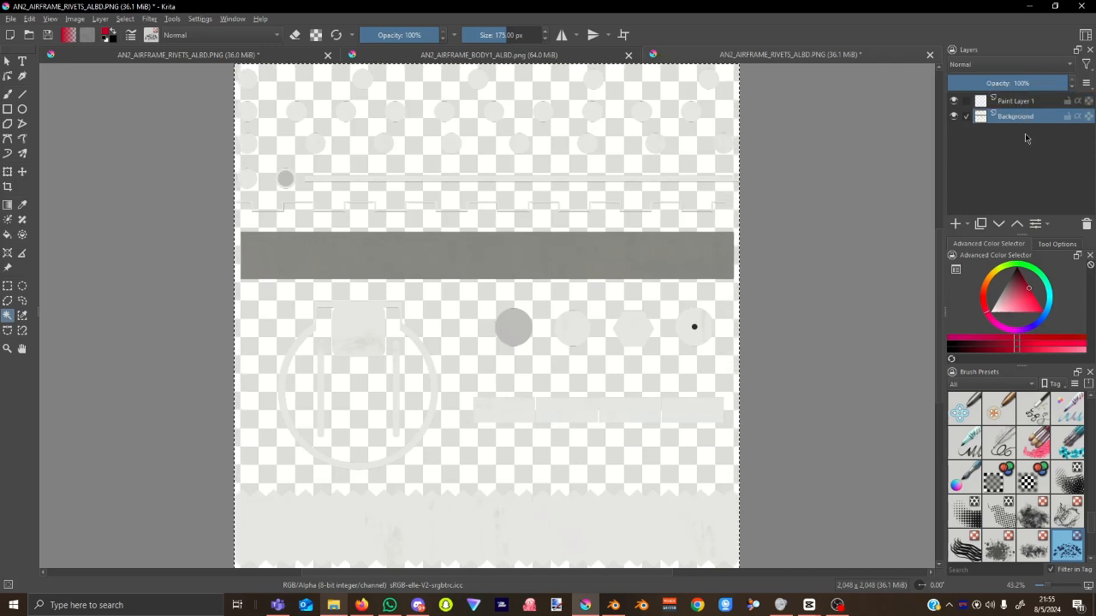
right_click(561, 373)
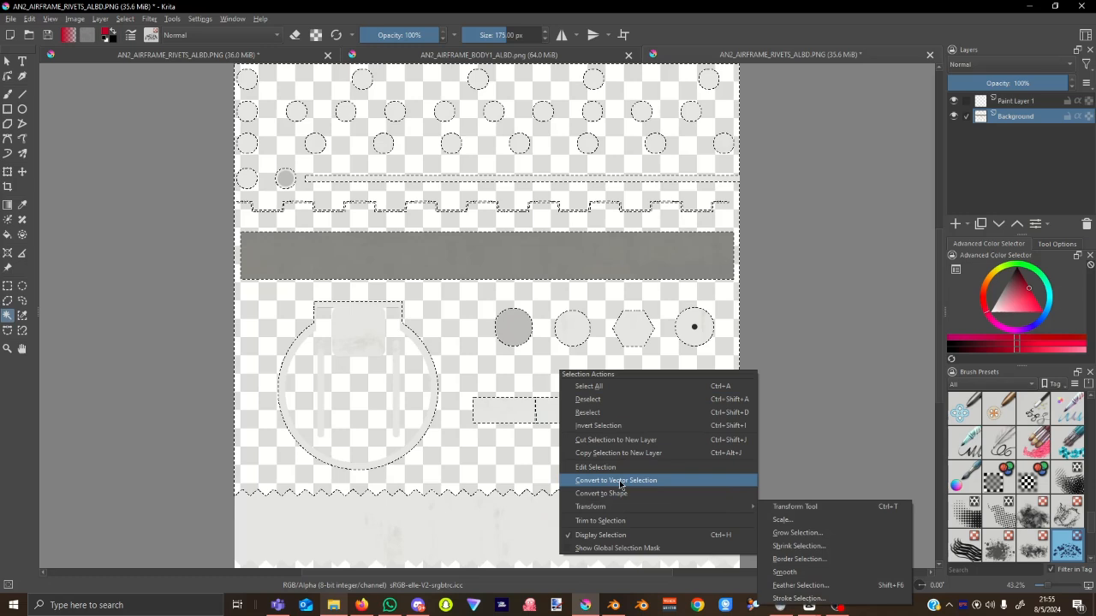
left_click(608, 427)
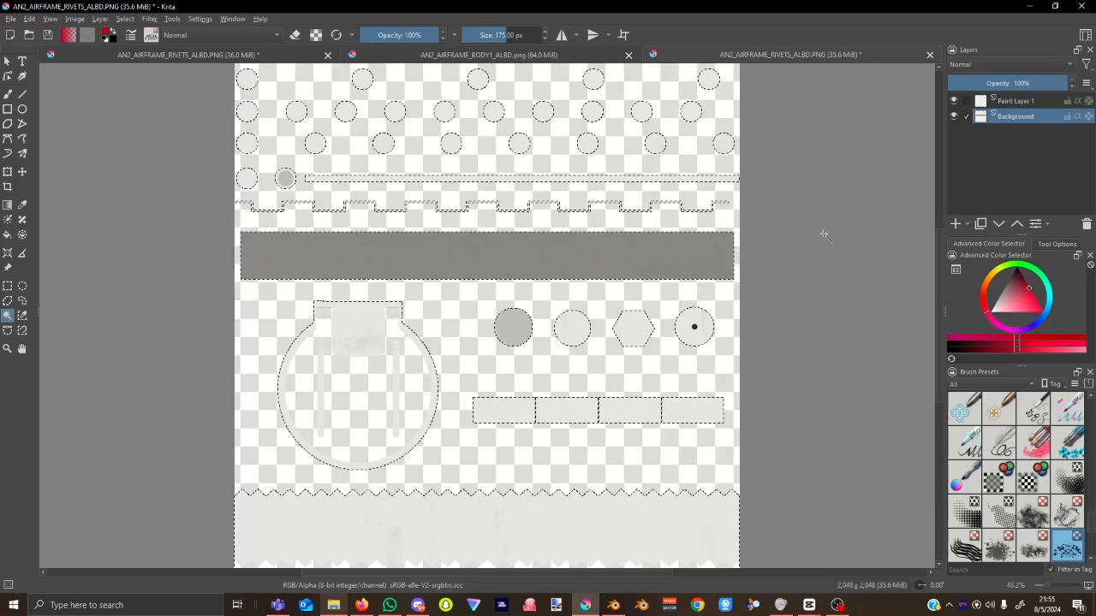
Make Paint Layer 1 active with the Fill tool and its blending mode set to Multiply.
left_click(1034, 100)
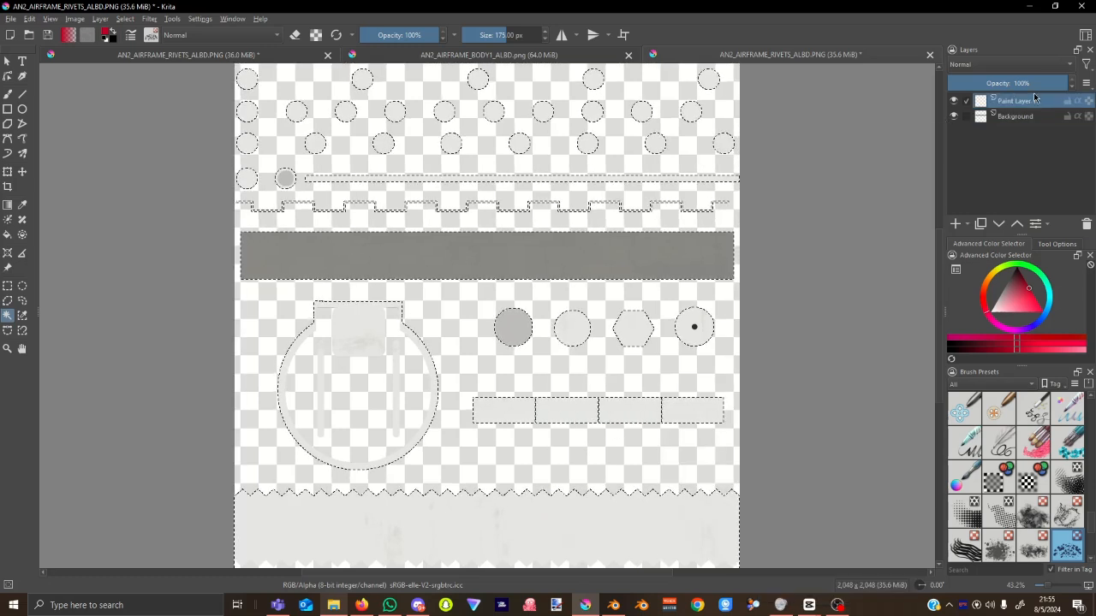
left_click(8, 238)
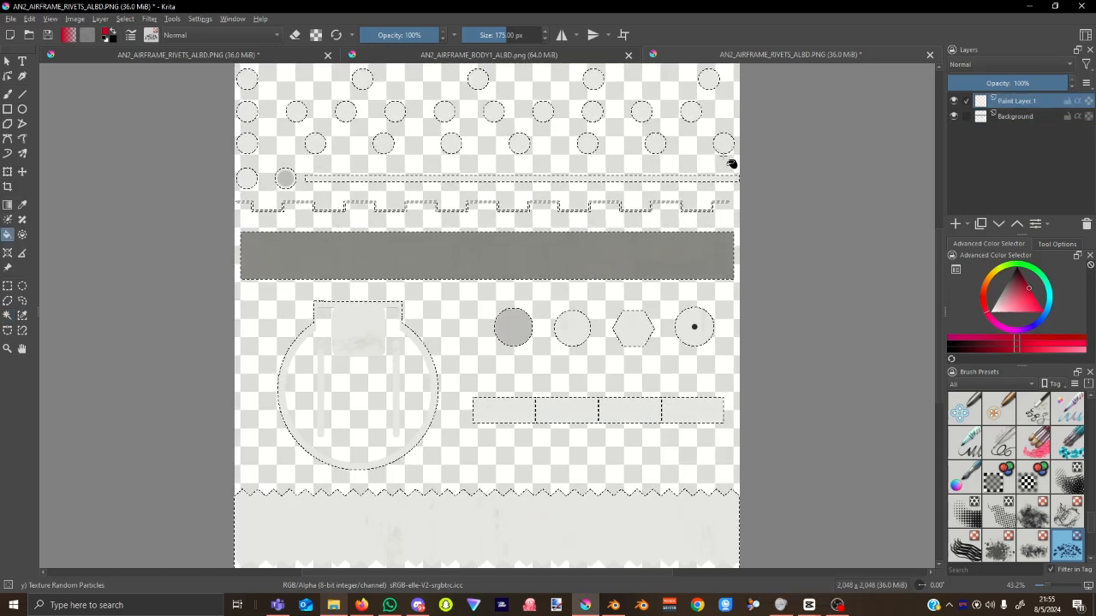
left_click(1010, 65)
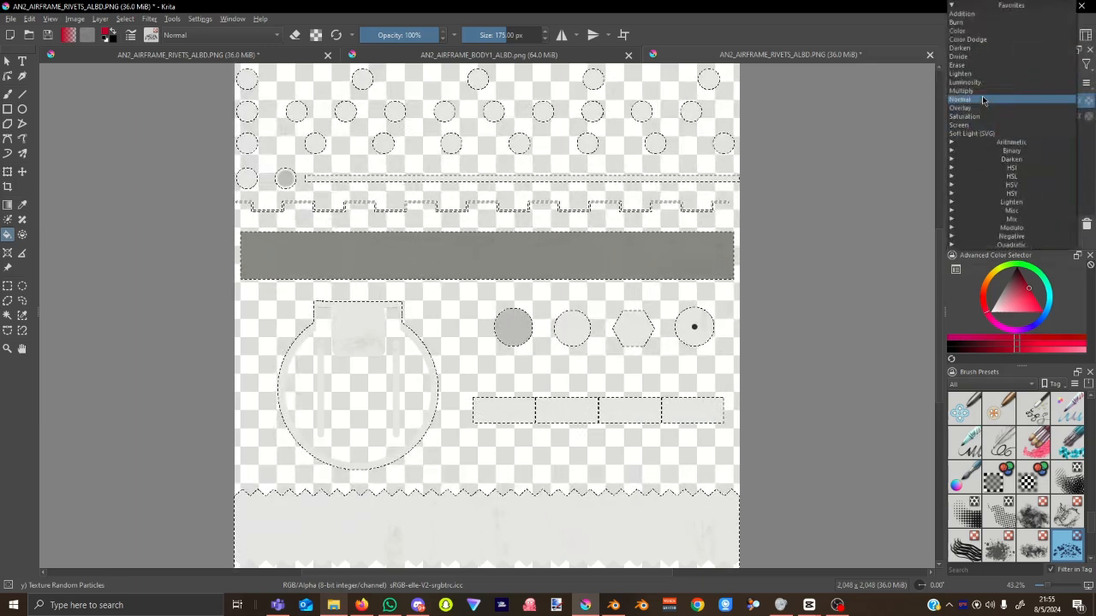
left_click(983, 90)
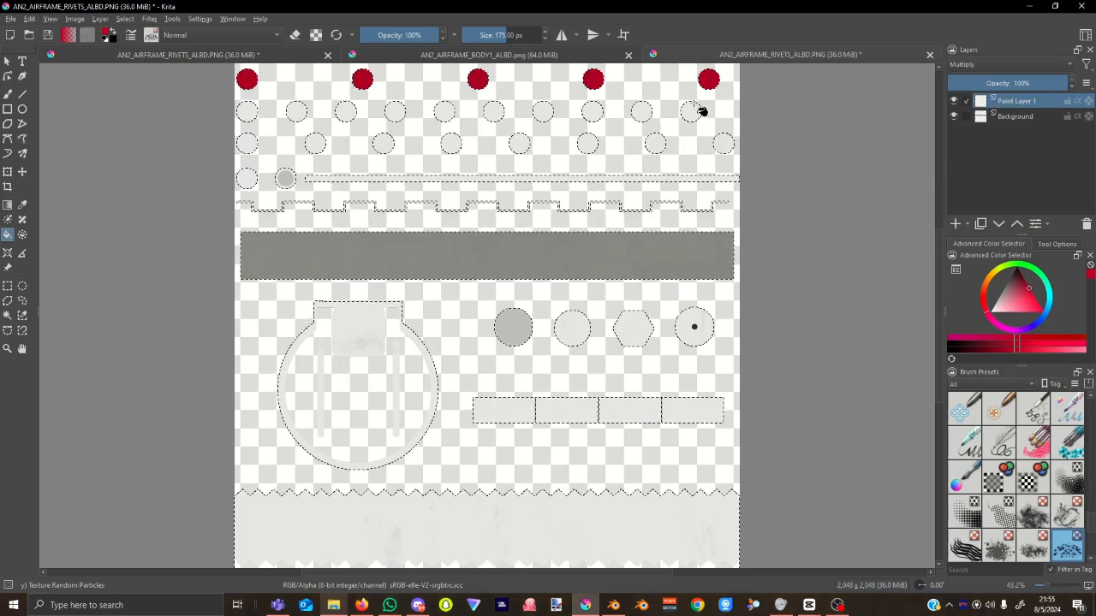
Fill the second-row and third-row rivet circles red.
left_click(591, 116)
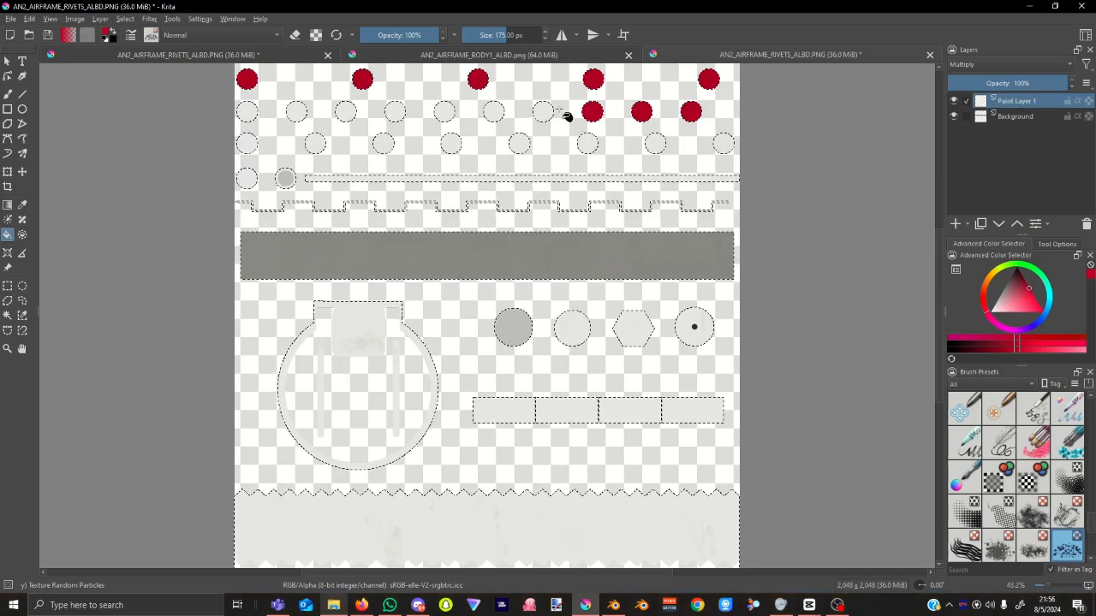
left_click(543, 111)
left_click(493, 113)
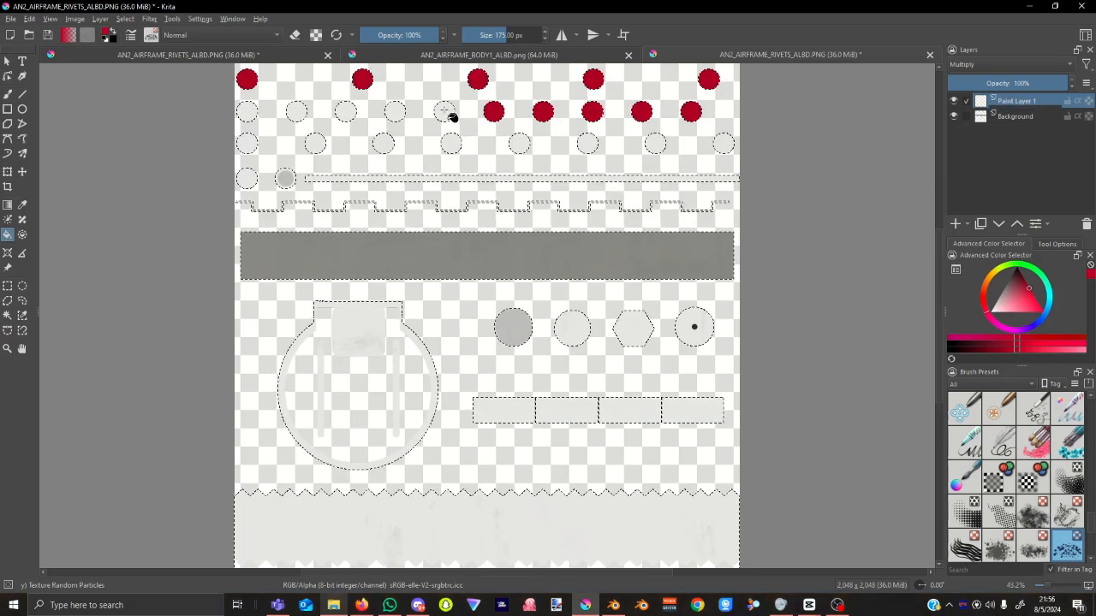
left_click(445, 110)
left_click(346, 115)
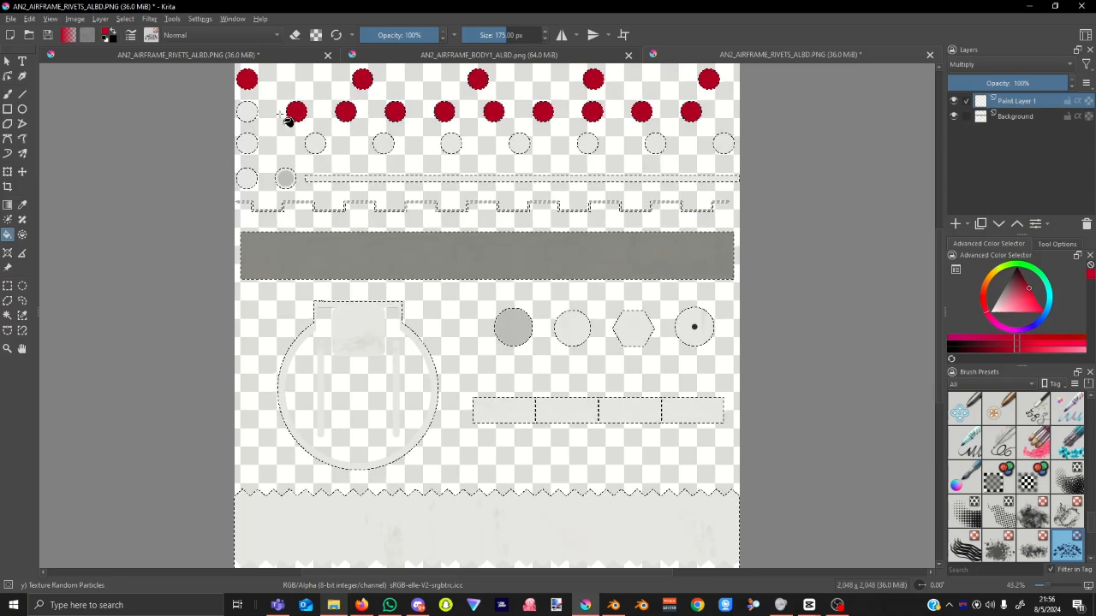
left_click(251, 115)
left_click(253, 148)
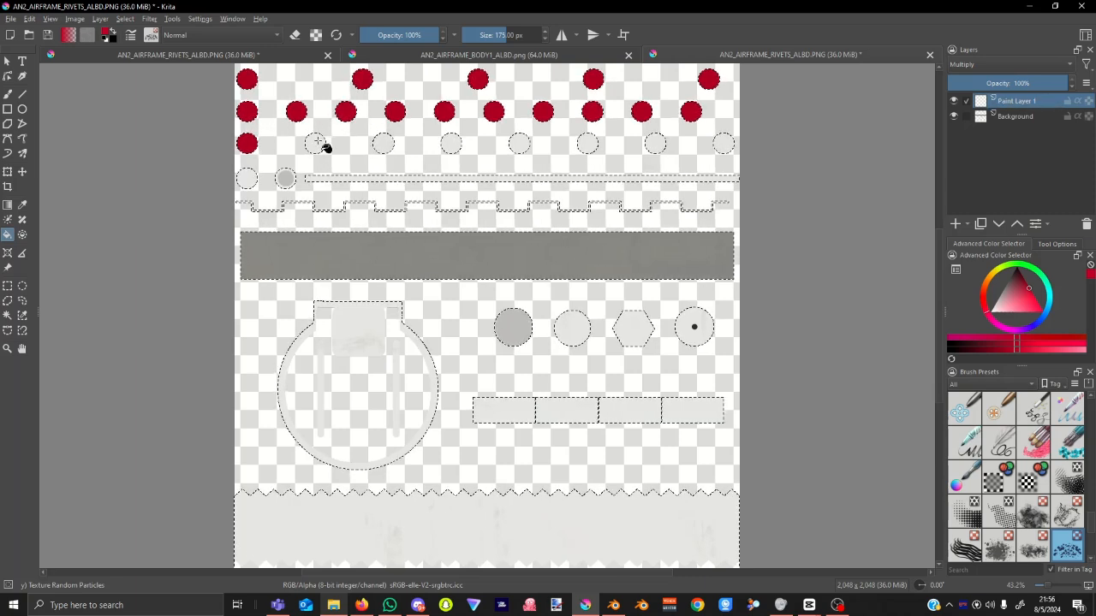
left_click(389, 149)
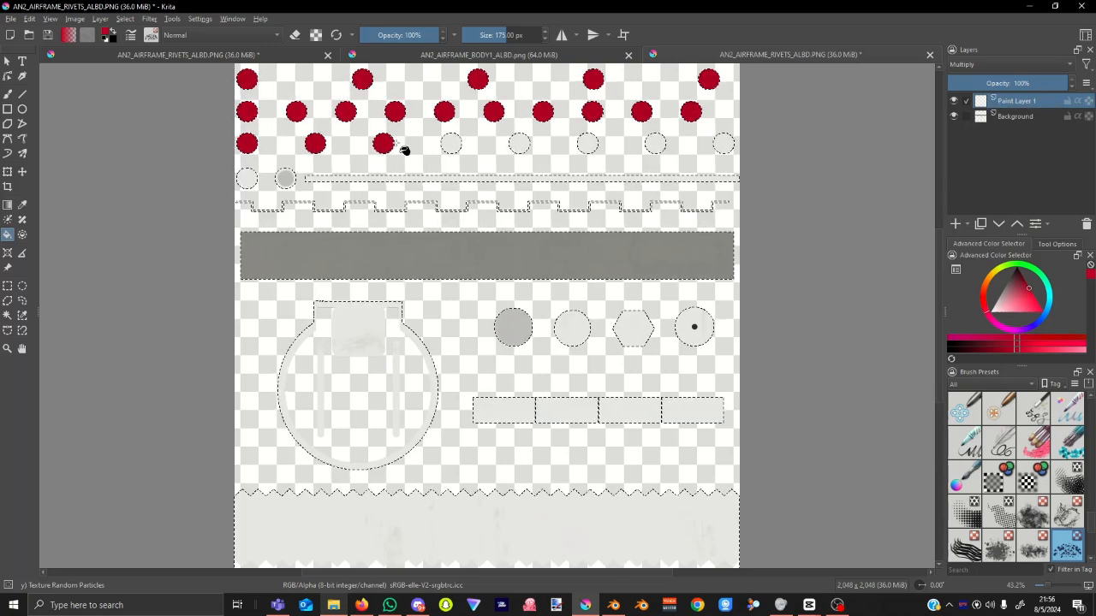
left_click(455, 149)
left_click(524, 148)
left_click(591, 148)
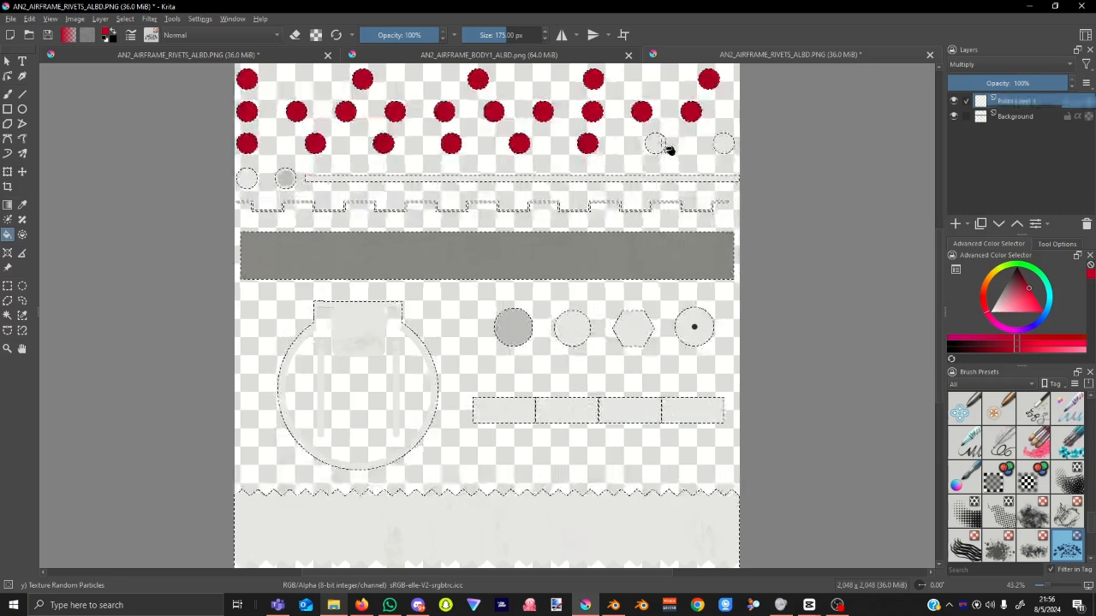
left_click(668, 149)
left_click(724, 148)
Fill the thin bar, zigzag, wide bar, middle-row circles, hexagon and dotted circle red.
left_click(736, 181)
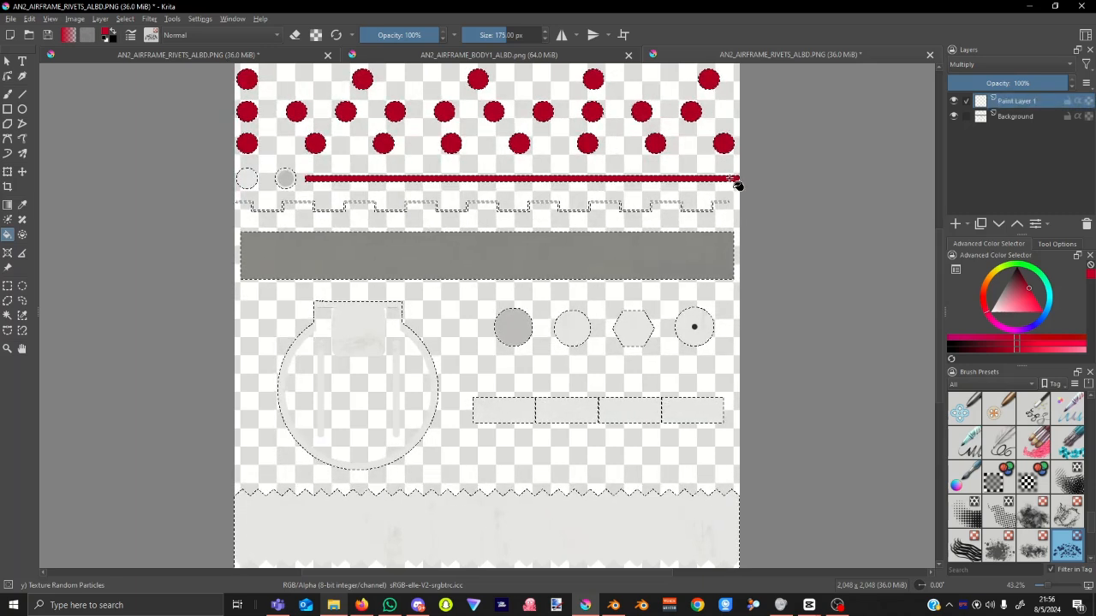
scroll(734, 181, "up", 8)
left_click(699, 217)
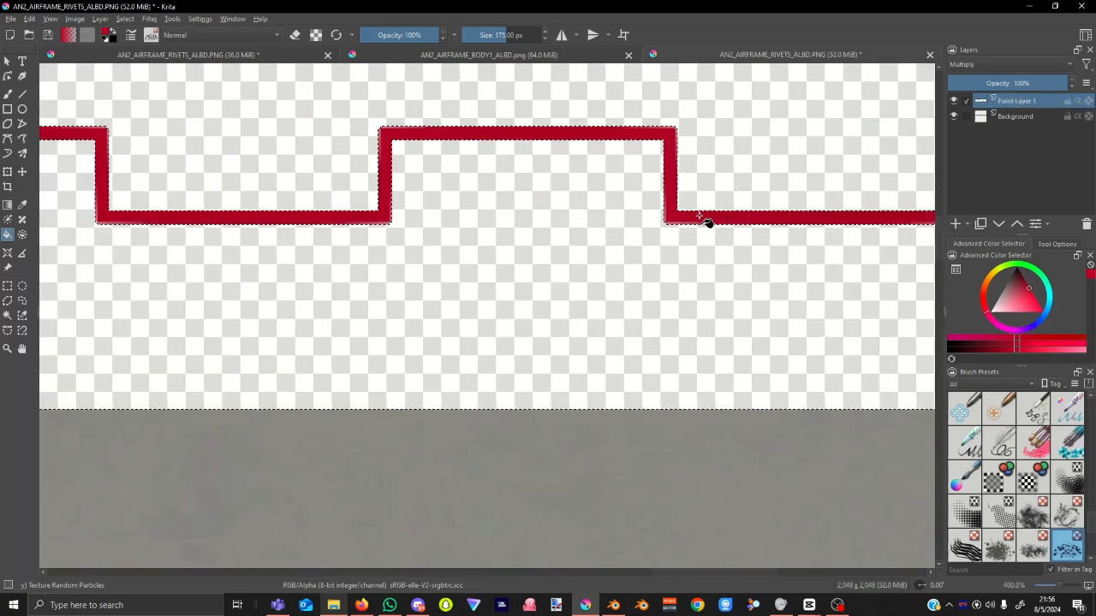
scroll(707, 222, "down", 6)
left_click(710, 269)
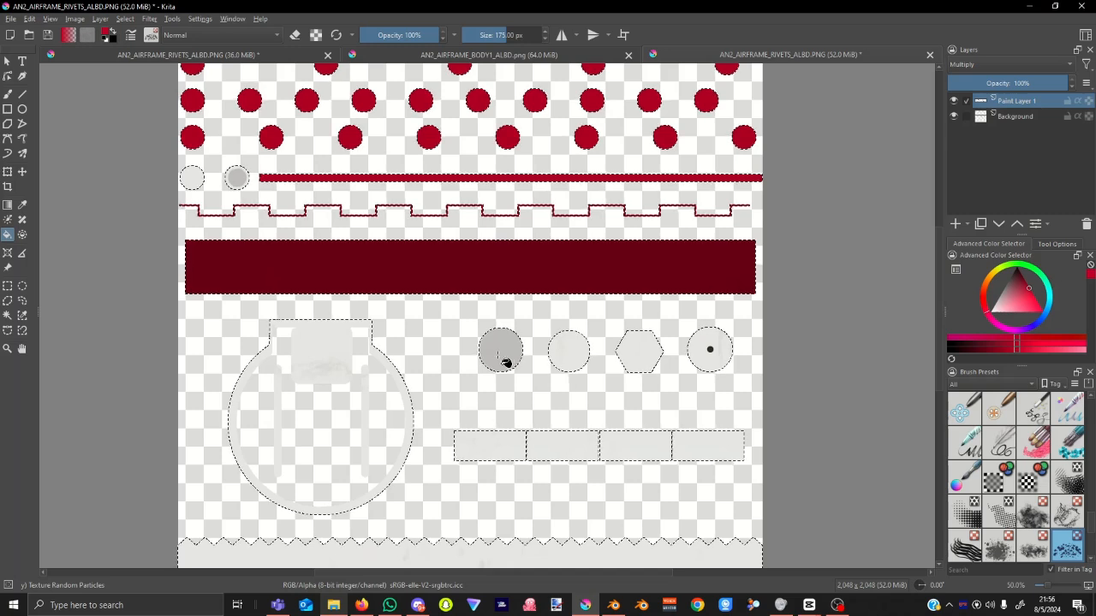
left_click(505, 363)
left_click(560, 352)
left_click(651, 365)
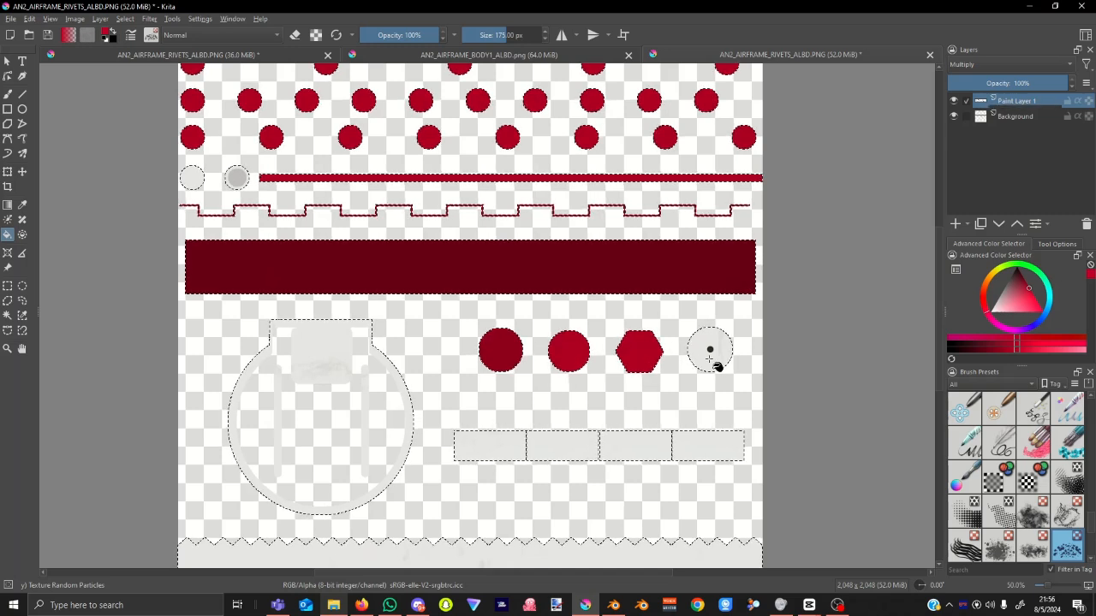
left_click(713, 362)
Undo the large round shape's fill and fill the four lower-row rectangles red.
left_click(335, 369)
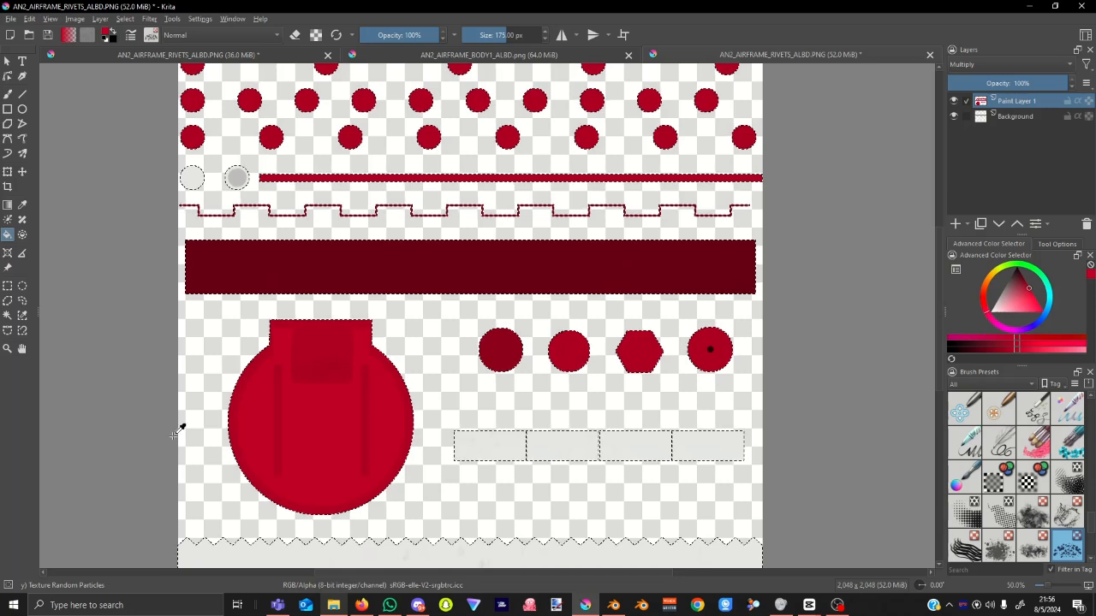
key("ctrl+z")
left_click(469, 445)
left_click(572, 446)
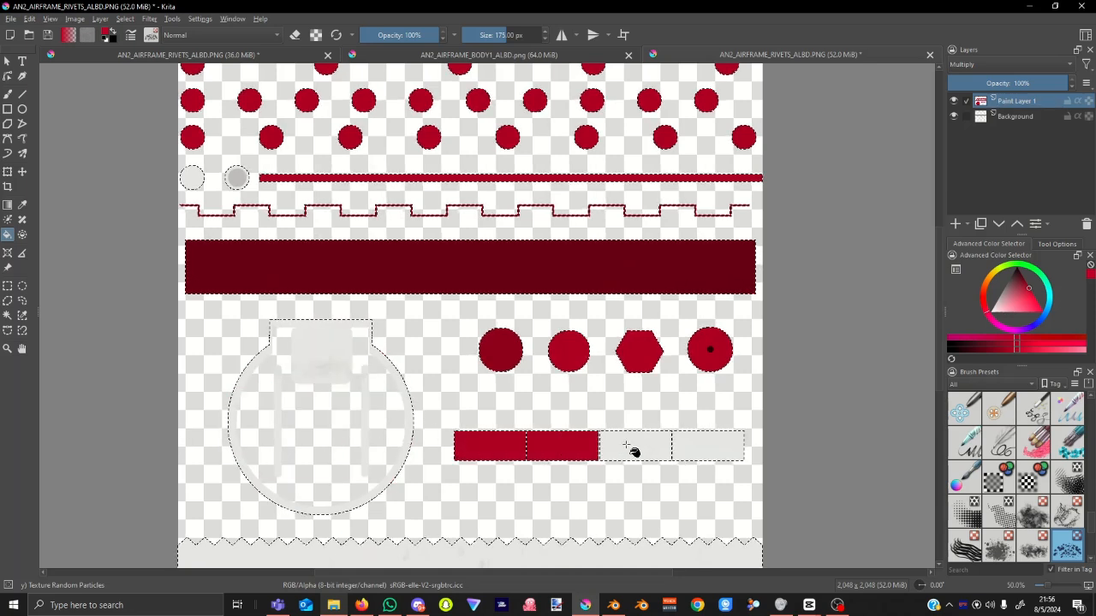
left_click(631, 447)
left_click(700, 446)
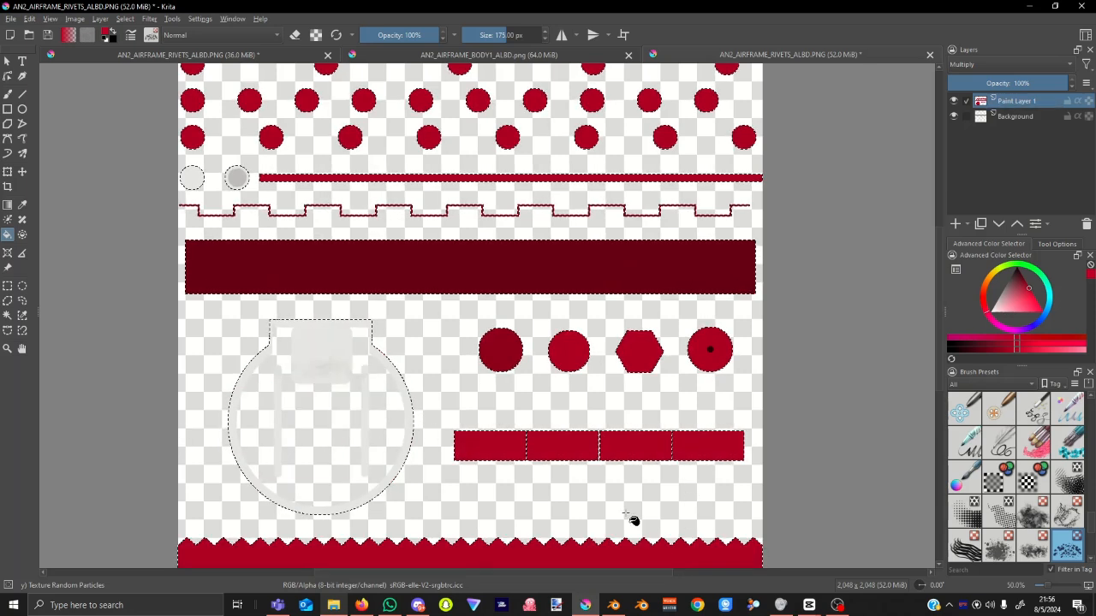
Reselect the large round shape's outline on Background, then return to filling on Paint Layer 1.
left_click(7, 316)
left_click(1016, 117)
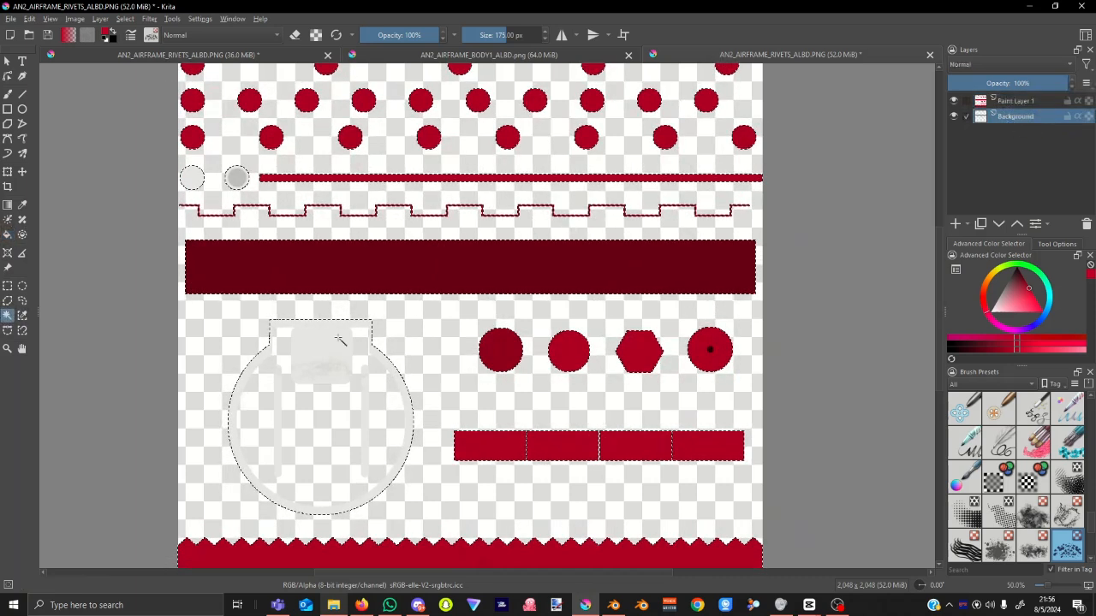
left_click(1022, 102)
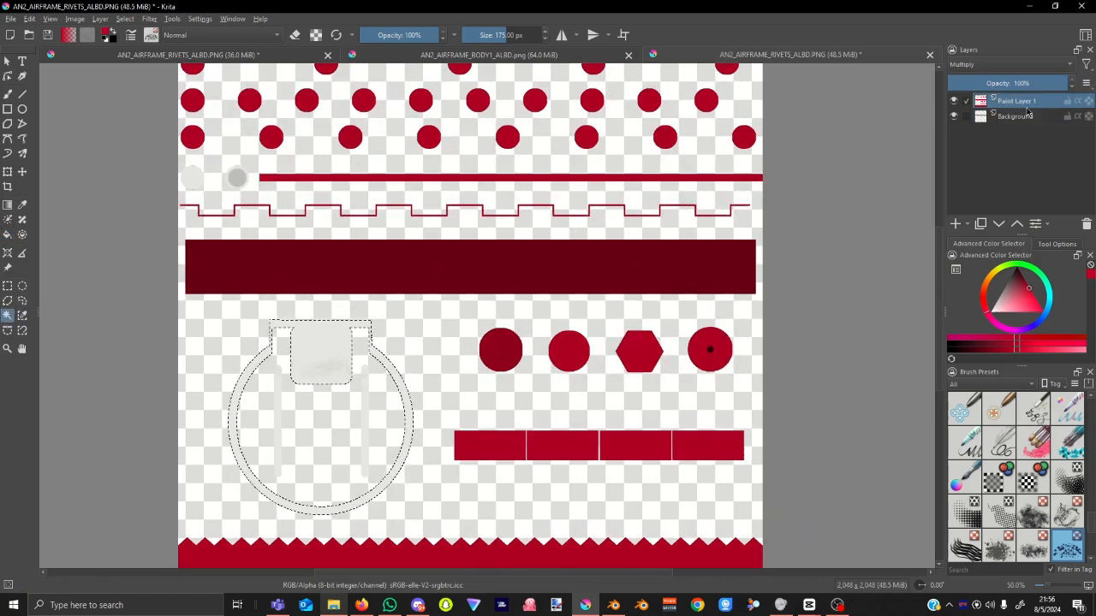
left_click(7, 236)
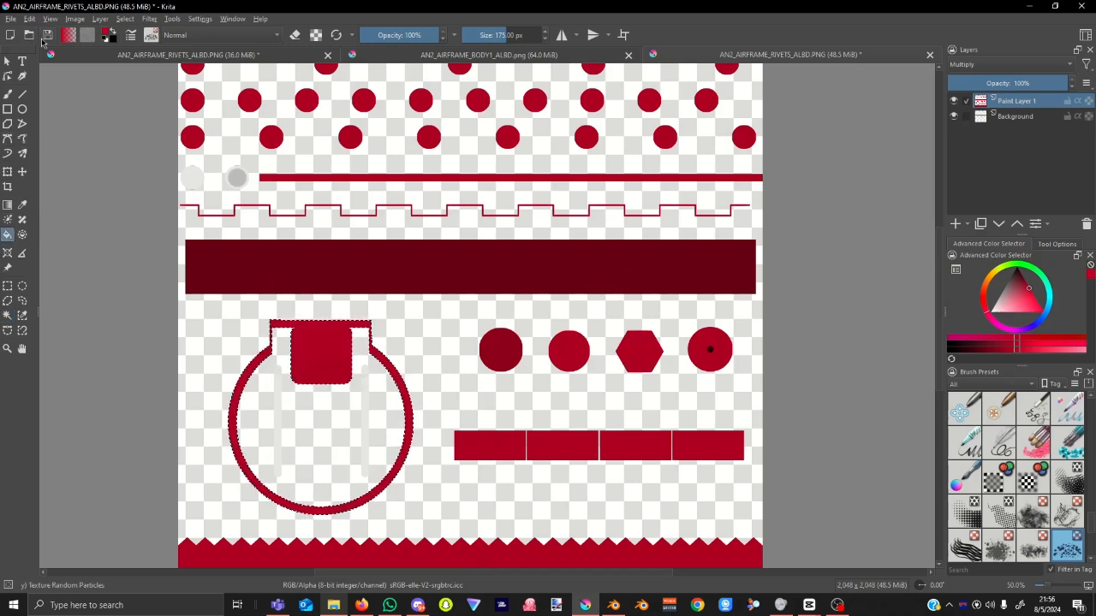
left_click(15, 20)
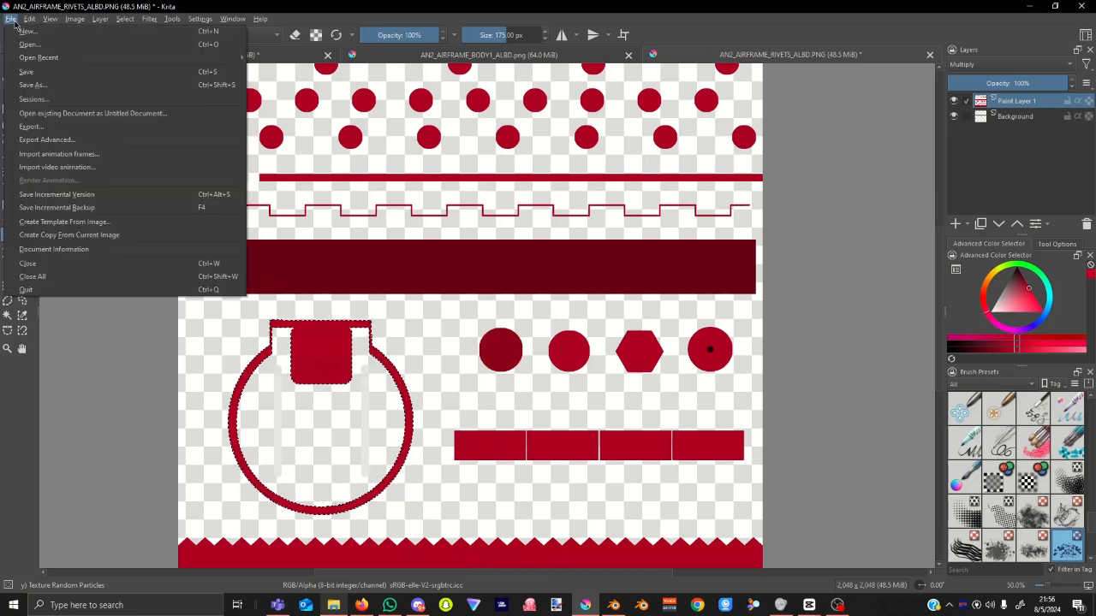
Save the rivets texture over AN2_AIRFRAME_RIVETS_ALBD.PNG in the tut folder, accepting the PNG options.
left_click(43, 84)
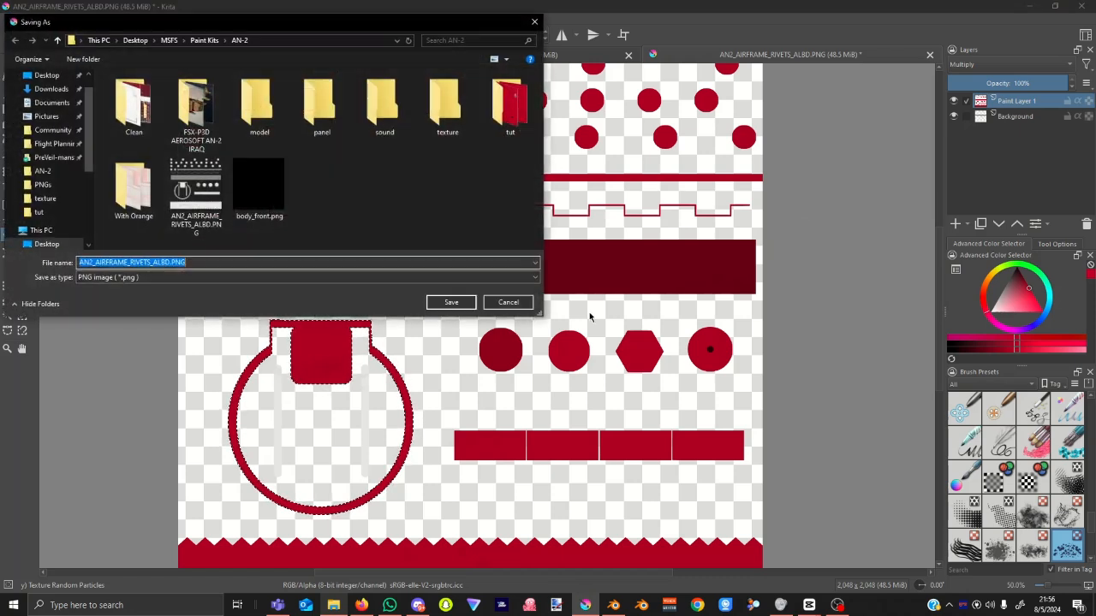
double_click(514, 107)
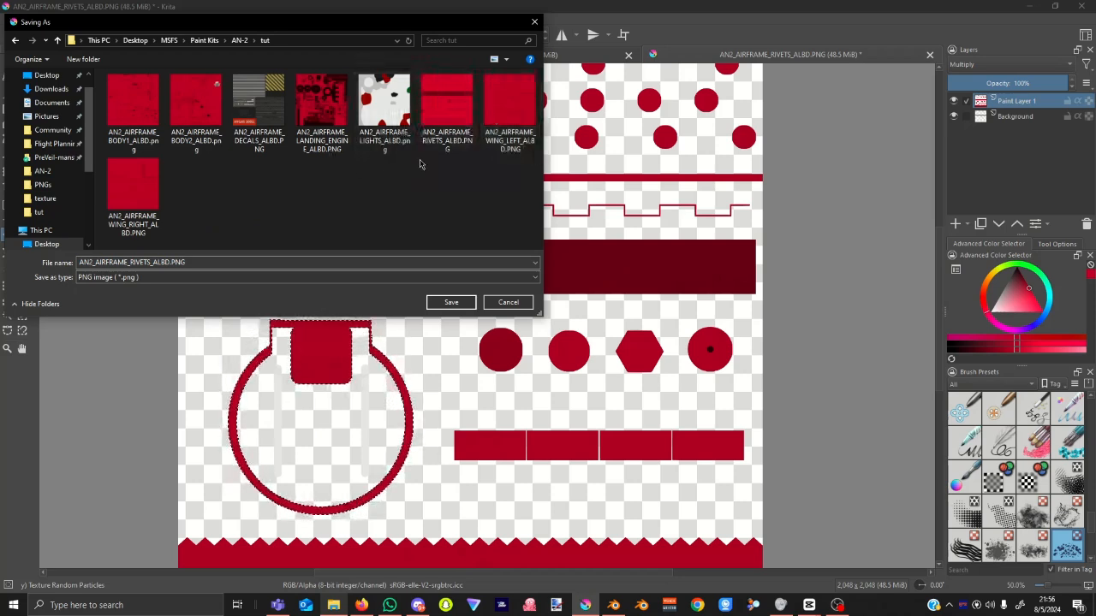
left_click(446, 111)
left_click(451, 302)
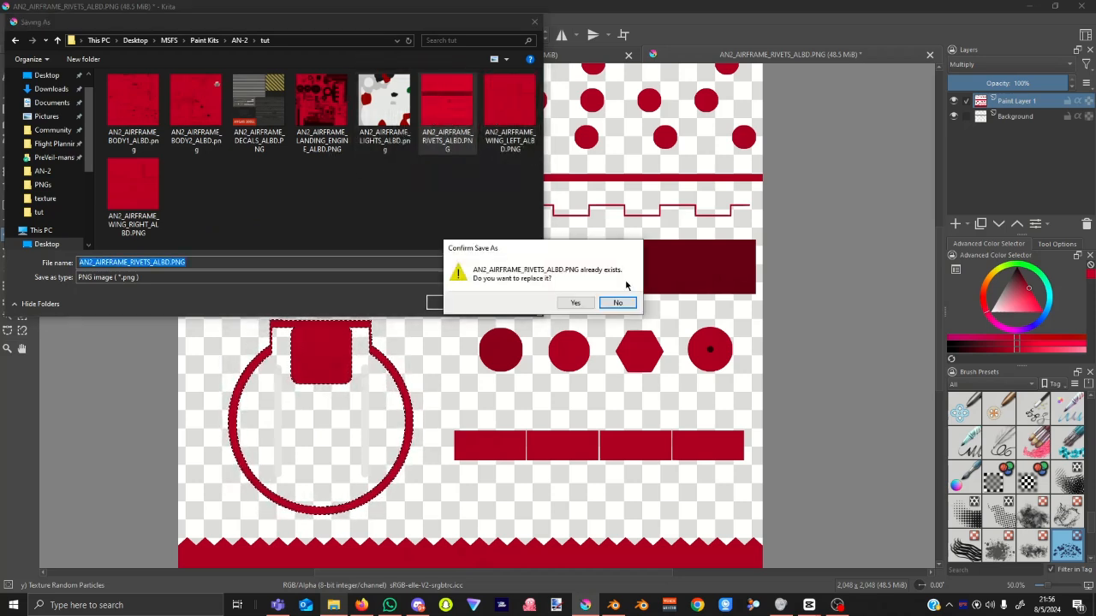
left_click(572, 303)
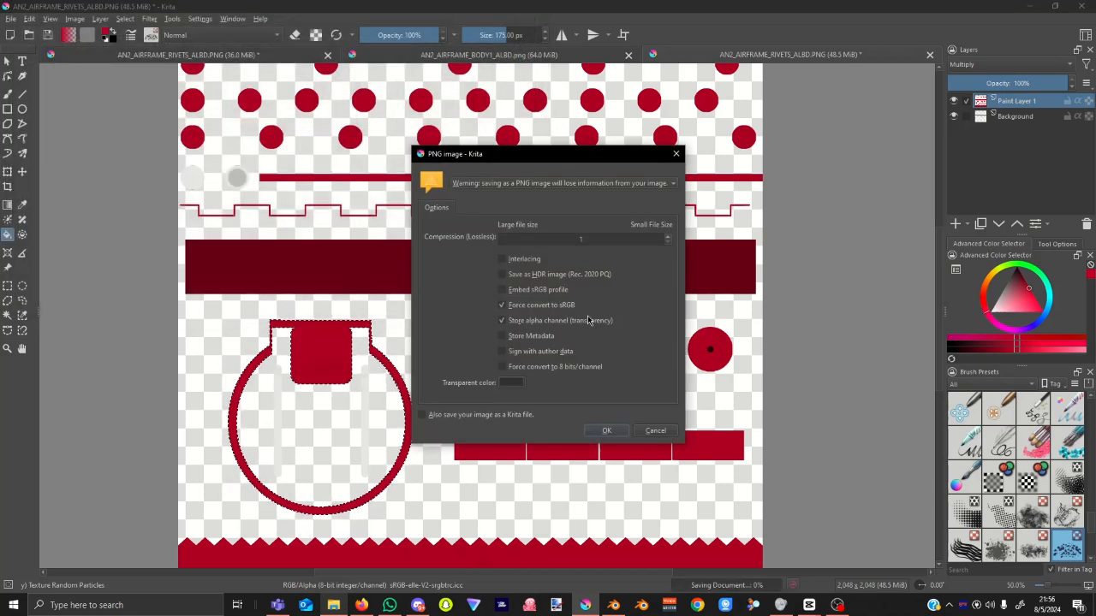
left_click(607, 430)
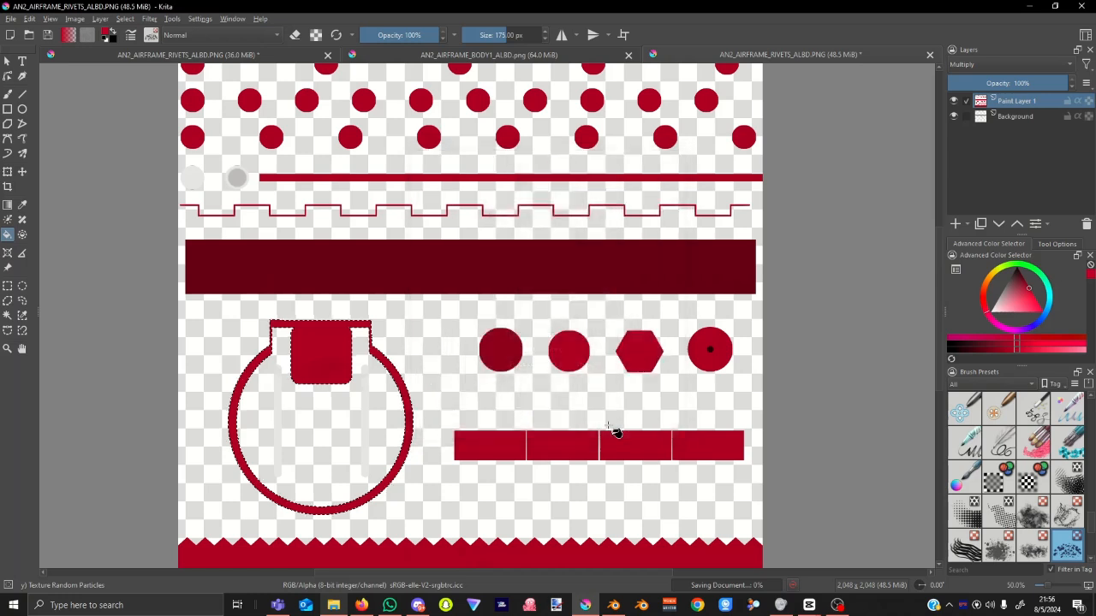
left_click(613, 605)
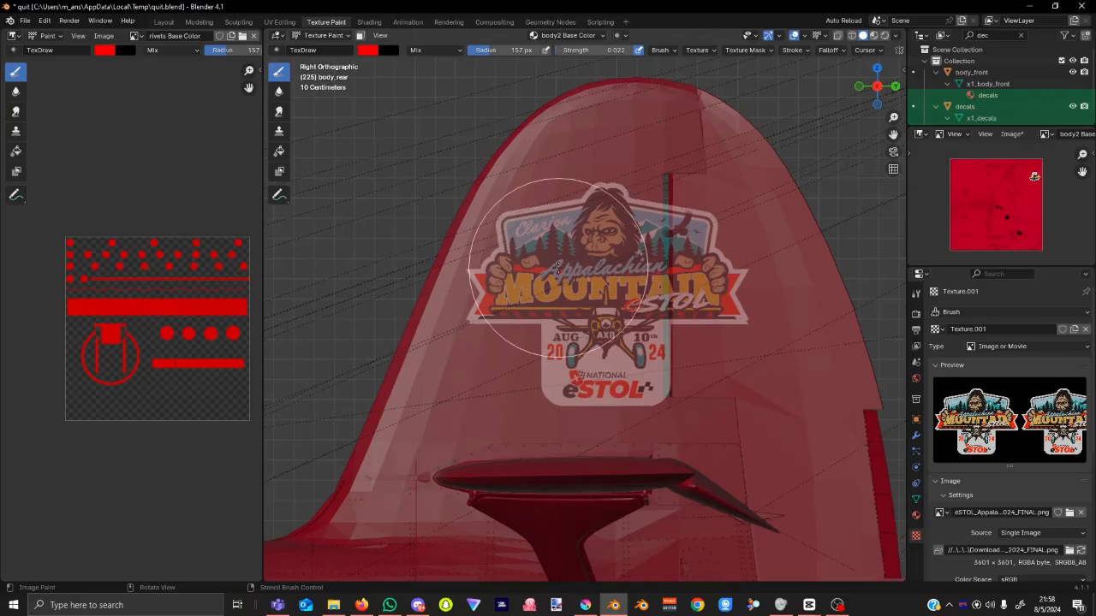
Change the texture-paint brush colour from red to near-white and test a stroke over the stencil.
left_click(915, 295)
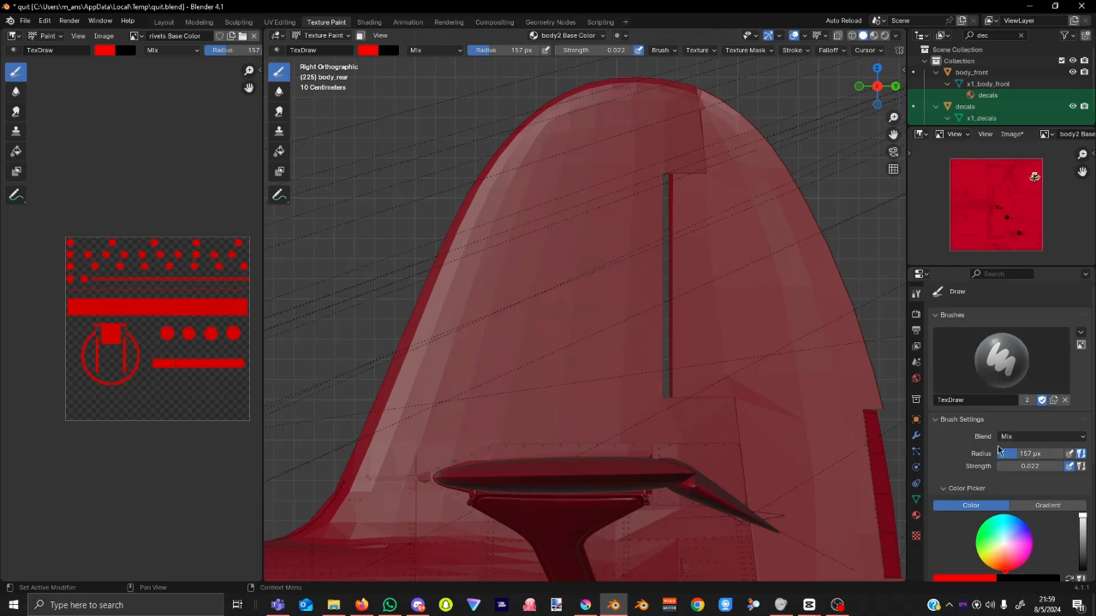
scroll(997, 446, "down", 2)
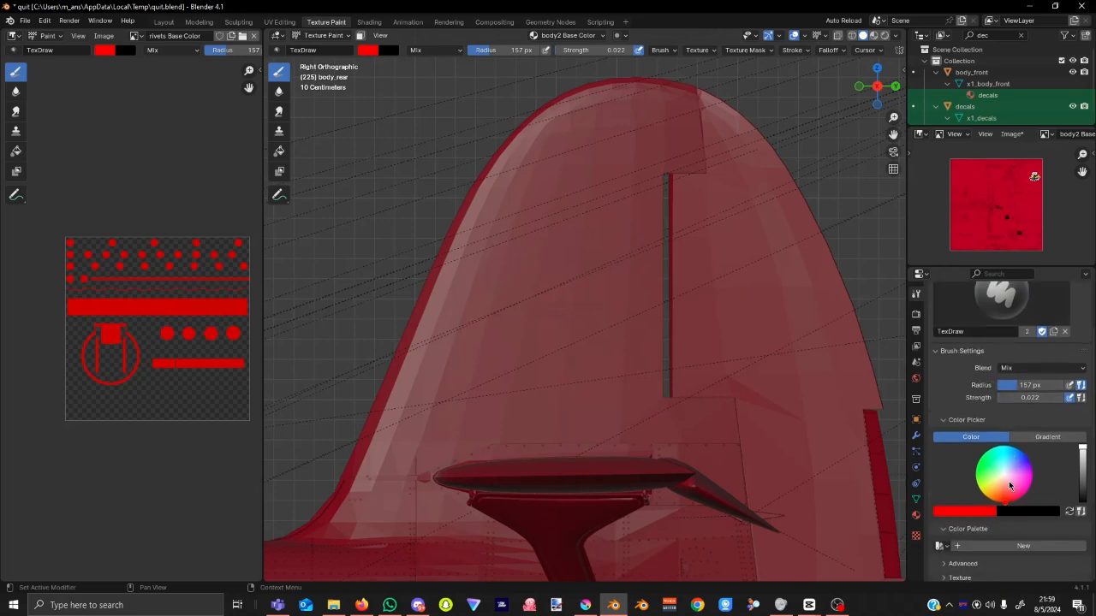
left_click_drag(1006, 503, 1004, 474)
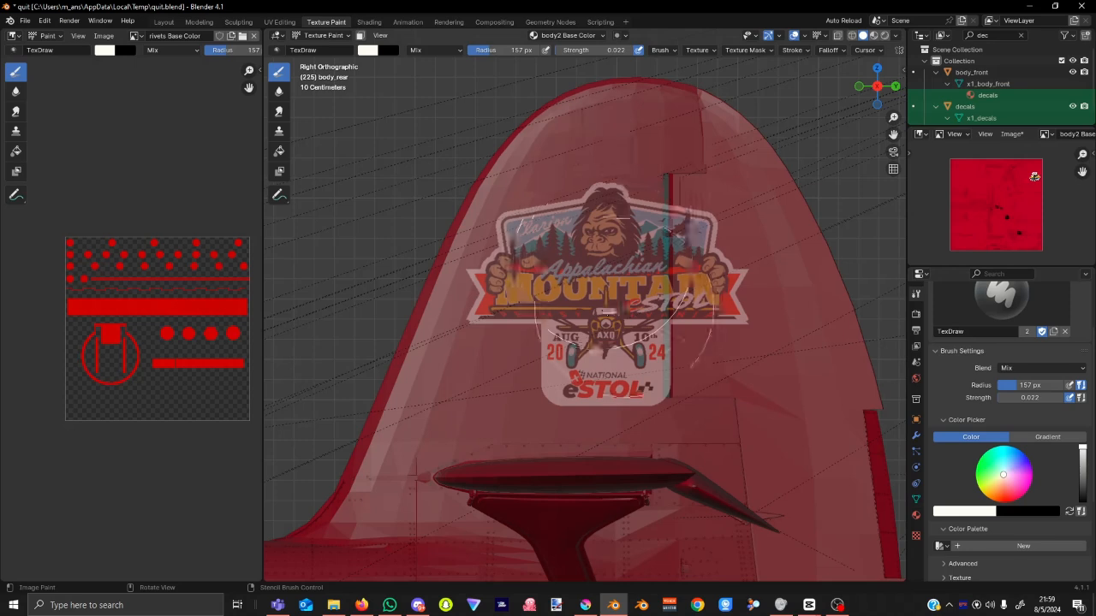
mouse_move(623, 308)
left_mouse_down()
mouse_move(614, 363)
mouse_move(544, 285)
mouse_move(550, 209)
mouse_move(580, 306)
mouse_move(542, 354)
left_mouse_up()
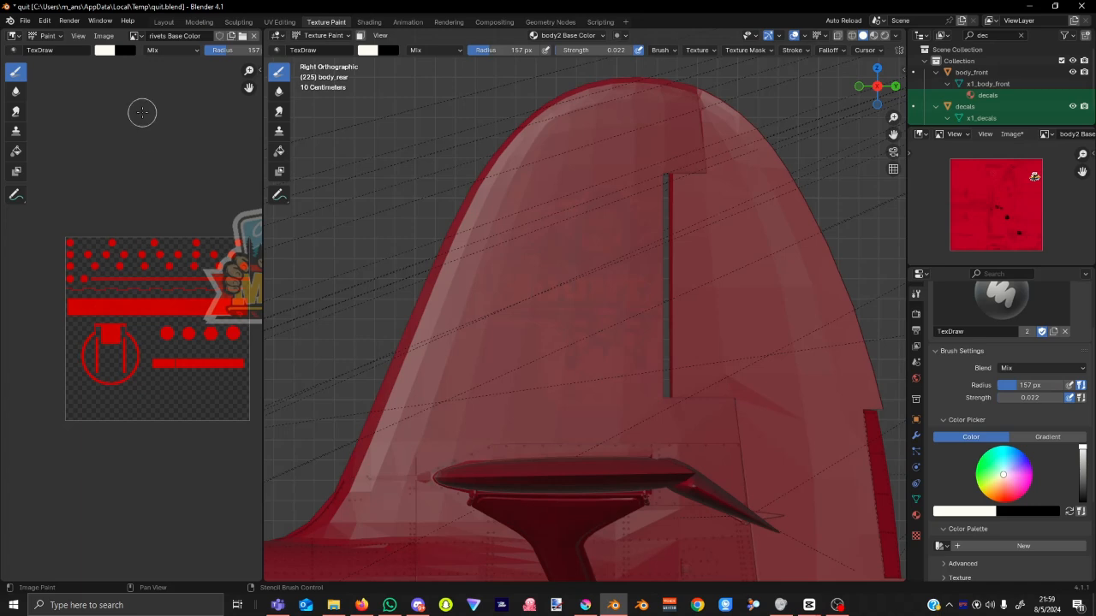
Set brush strength to 1.000 and paint the full eSTOL logo onto the tail fin.
left_click(601, 53)
type("1")
key("Return")
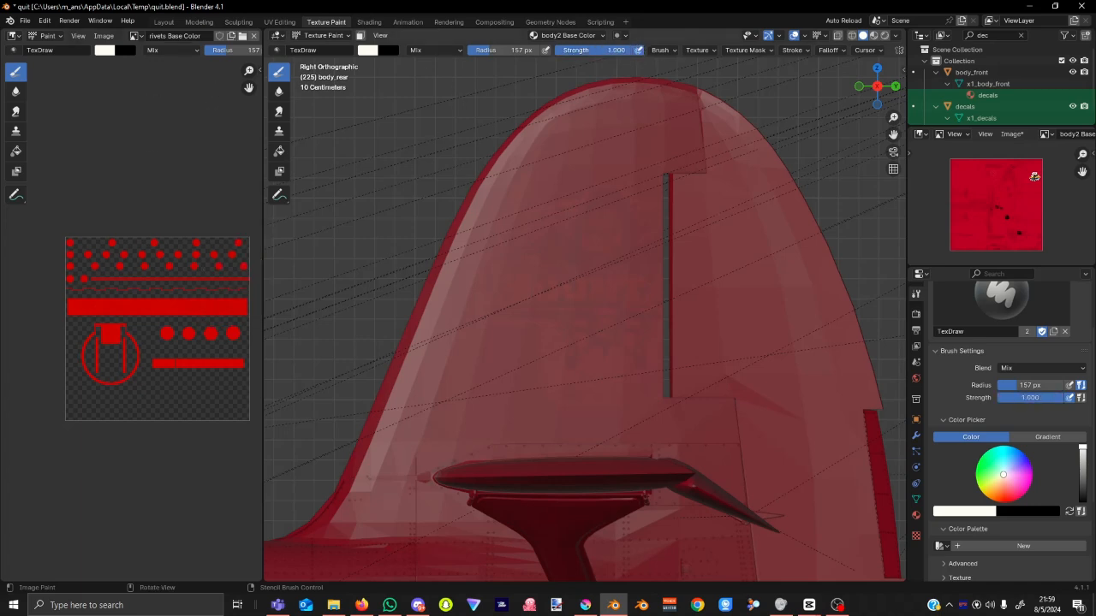
mouse_move(604, 214)
left_mouse_down()
mouse_move(640, 339)
mouse_move(634, 279)
mouse_move(669, 426)
left_mouse_up()
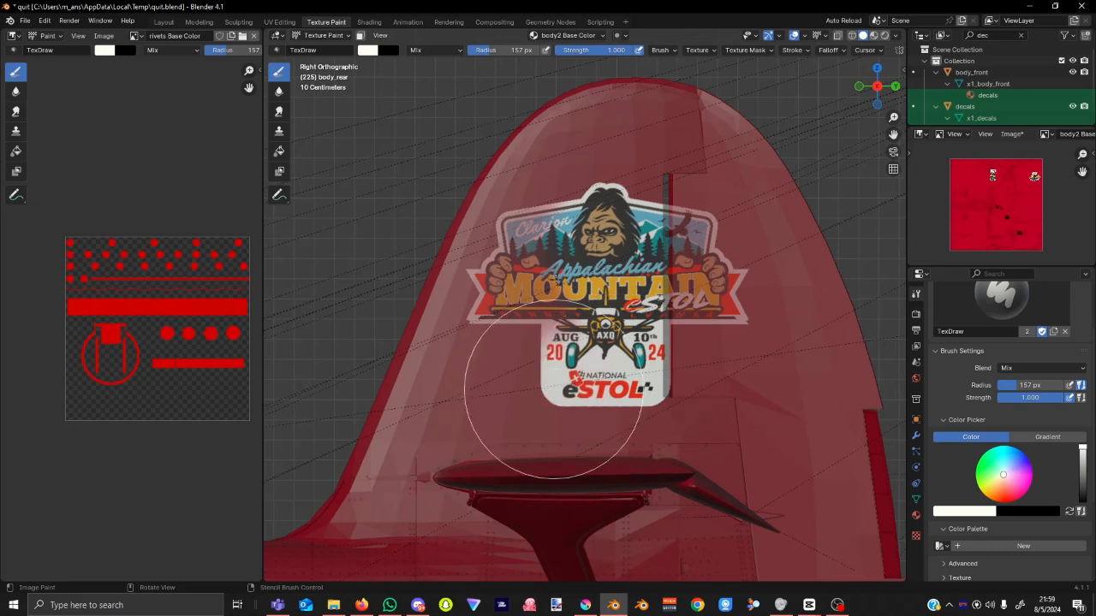
mouse_move(553, 390)
left_mouse_down()
mouse_move(477, 232)
mouse_move(477, 355)
mouse_move(603, 194)
left_mouse_up()
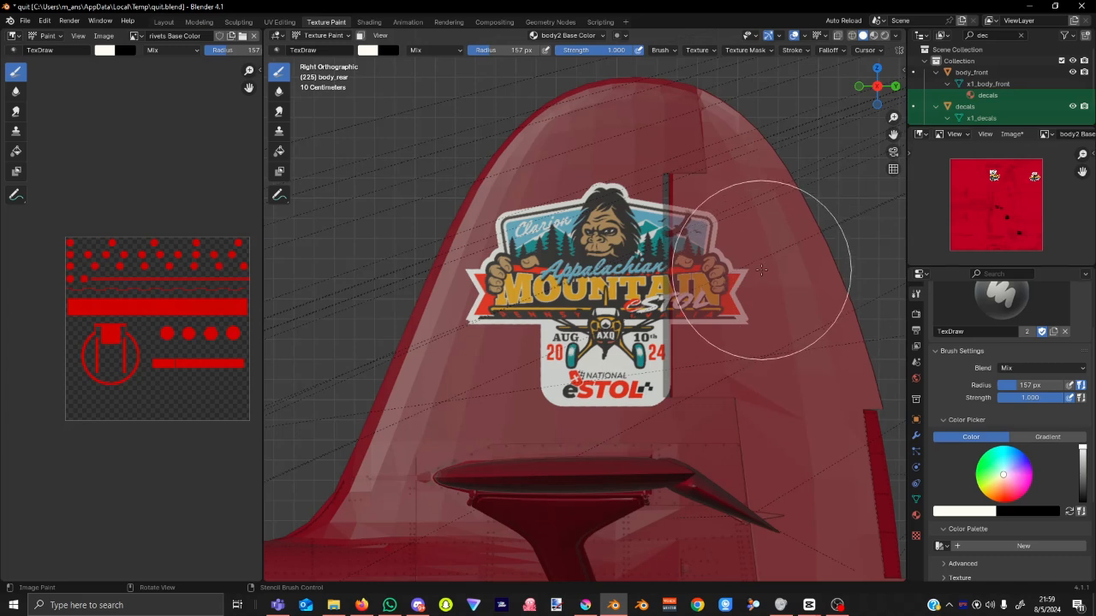
key("ctrl+Tab")
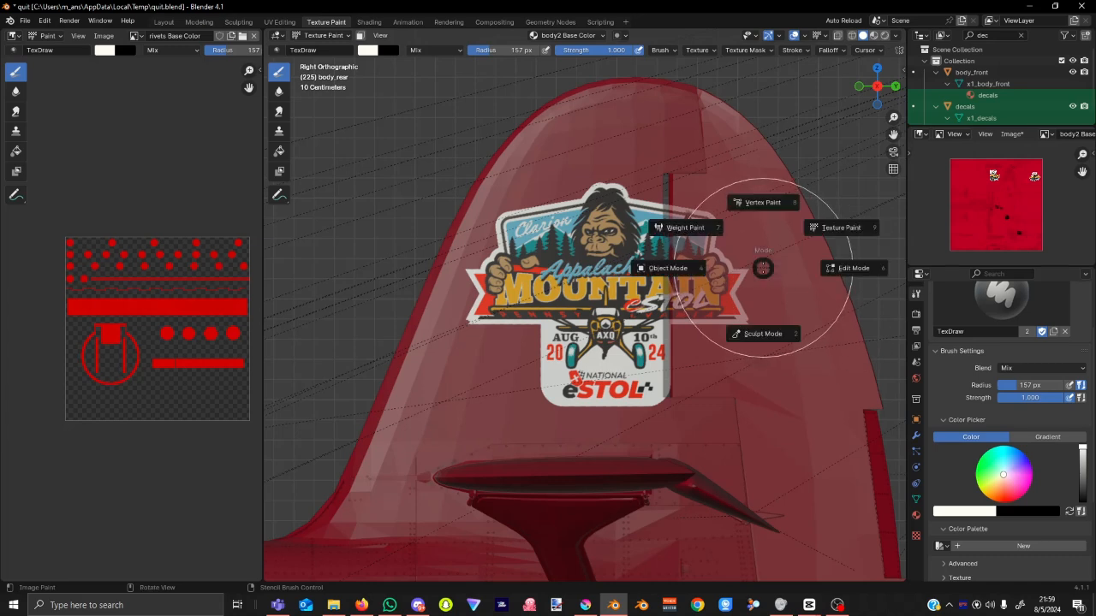
Select the rudder in Object Mode and go back to Texture Paint on it.
key("4")
left_click(732, 227)
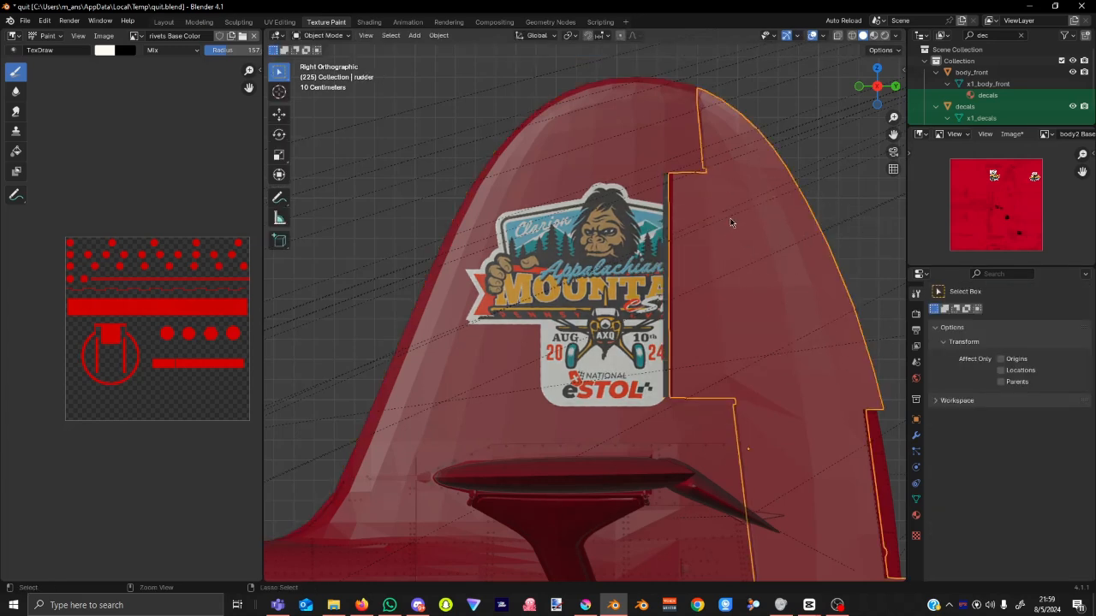
key("ctrl+Tab")
key("9")
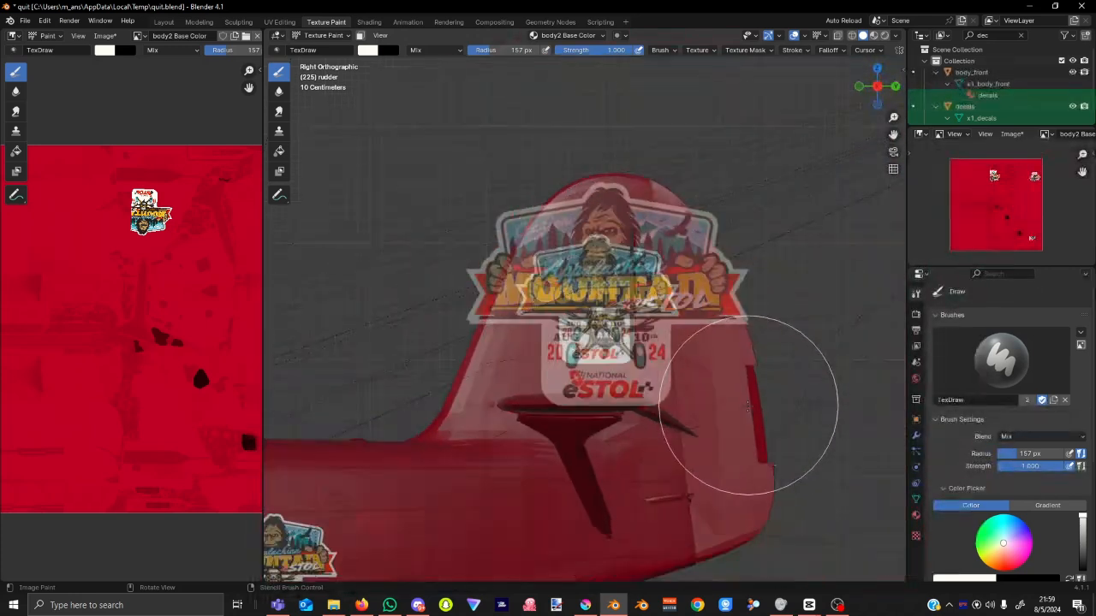
scroll(753, 414, "down", 2)
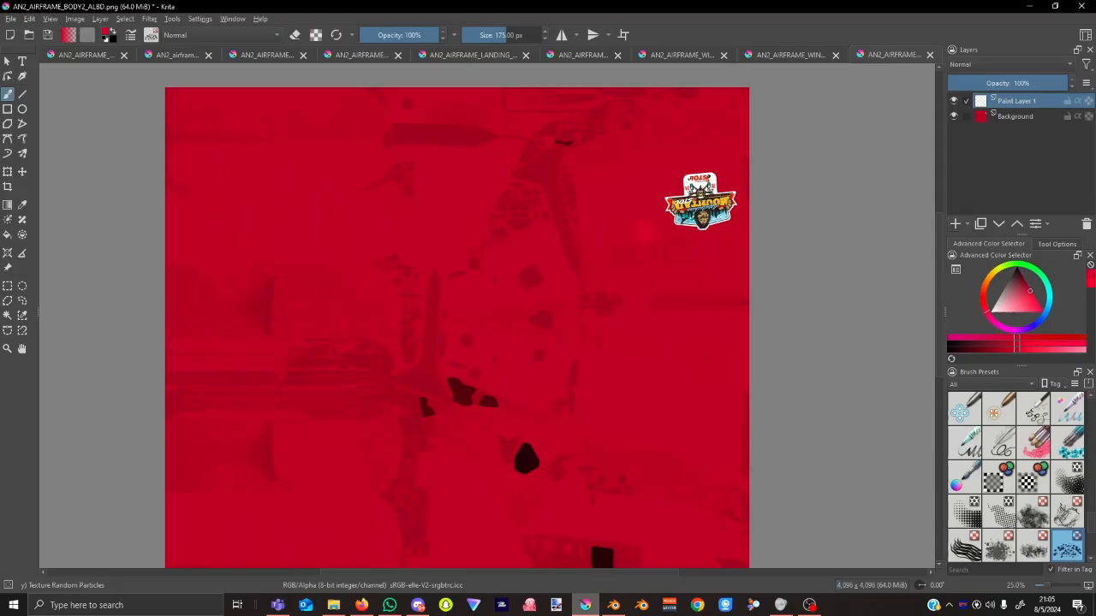
Pick a dark reddish-brown paint colour and lower the brush opacity to about 38%.
scroll(608, 204, "up", 3)
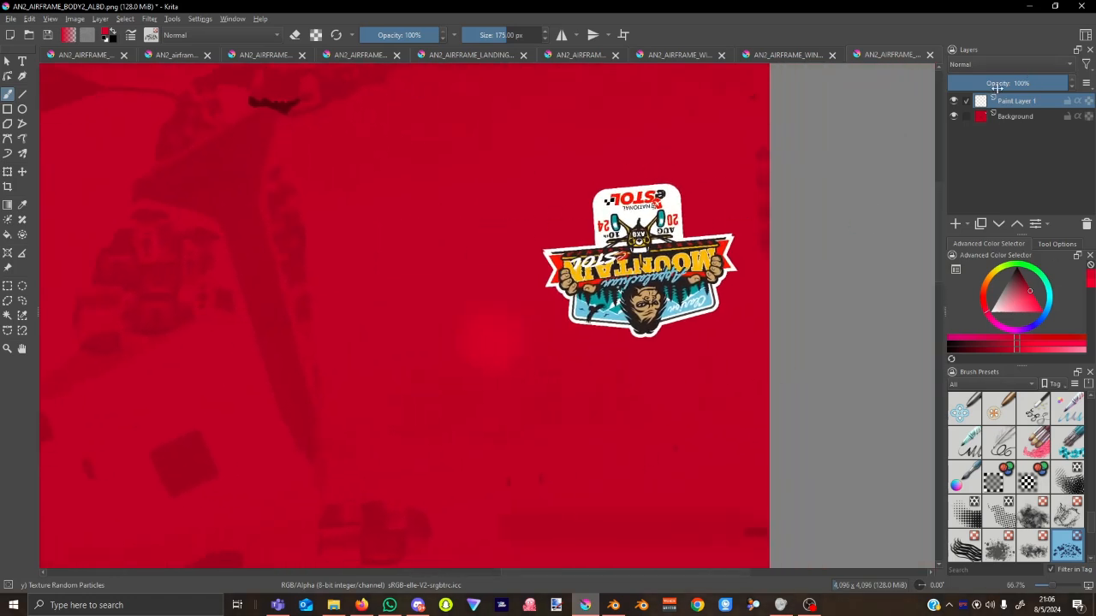
scroll(589, 314, "up", 1)
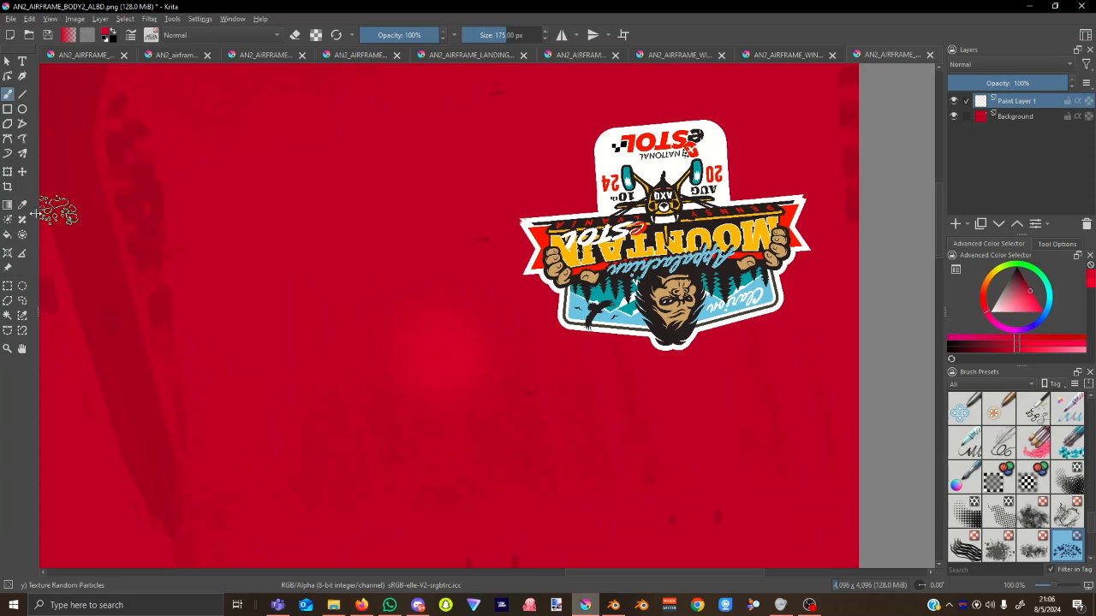
left_click(1031, 292)
key("x")
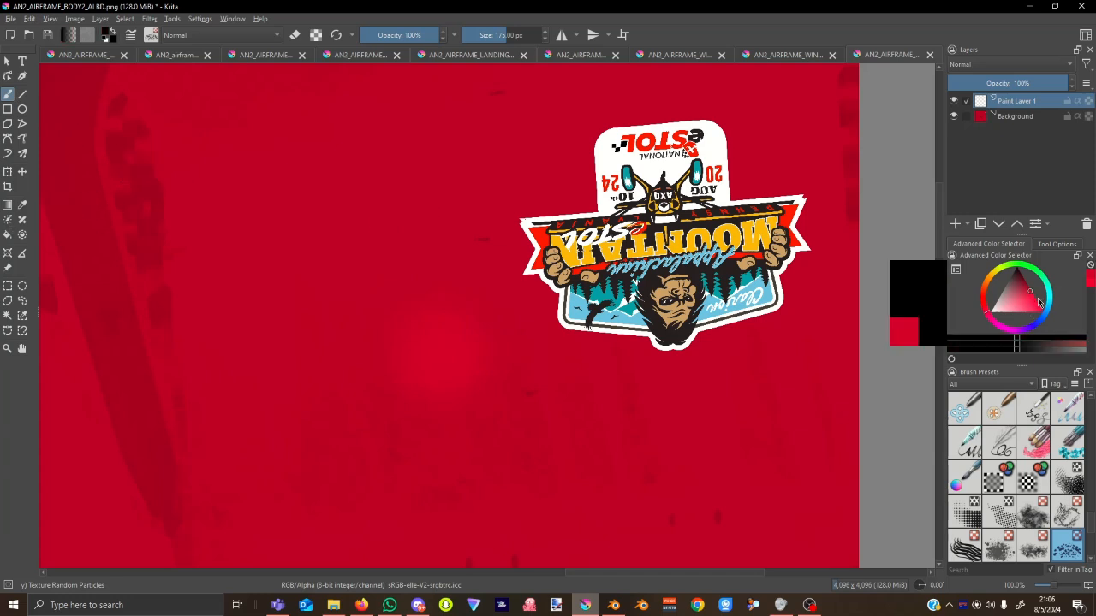
left_click_drag(1024, 348, 1063, 350)
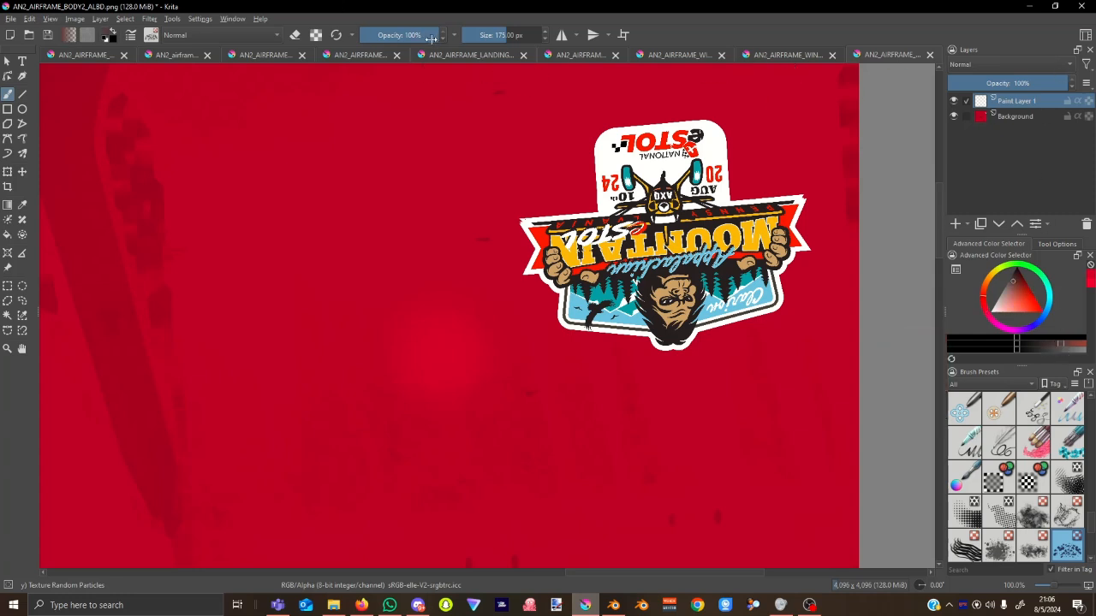
left_click_drag(430, 40, 389, 45)
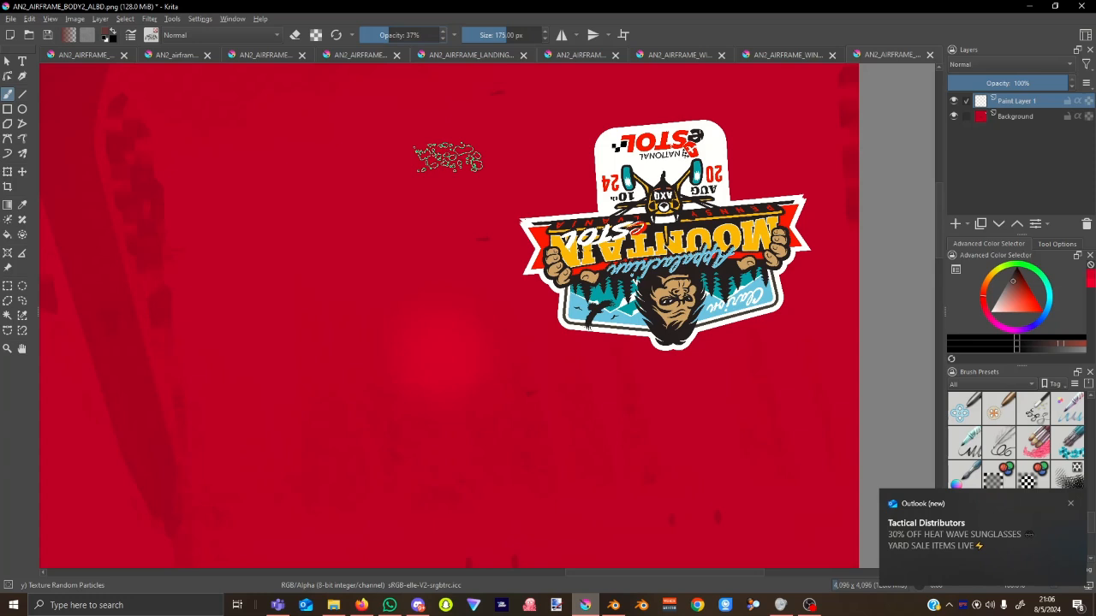
Paint Texture Random Particles grime strokes on the body texture and fade that layer to 10%.
left_click(1071, 503)
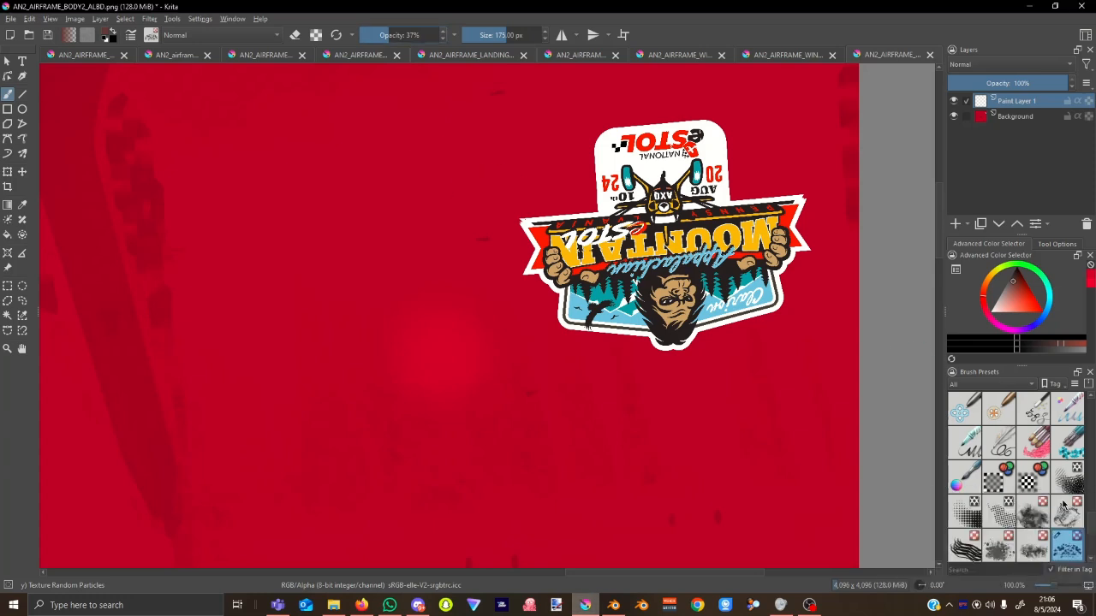
scroll(1060, 495, "down", 5)
scroll(1070, 432, "up", 10)
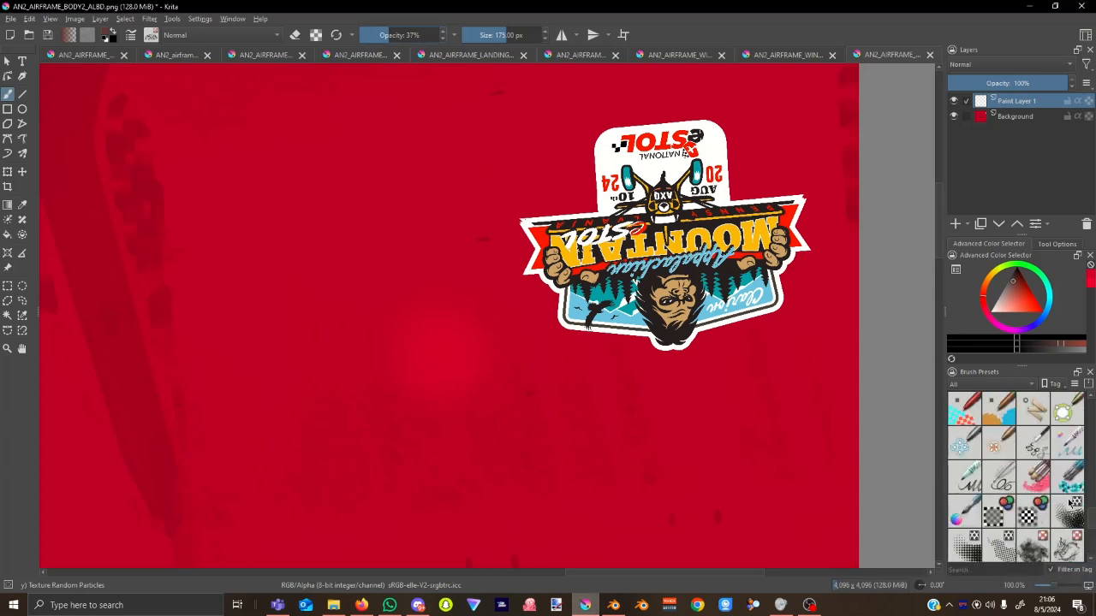
scroll(1063, 517, "down", 5)
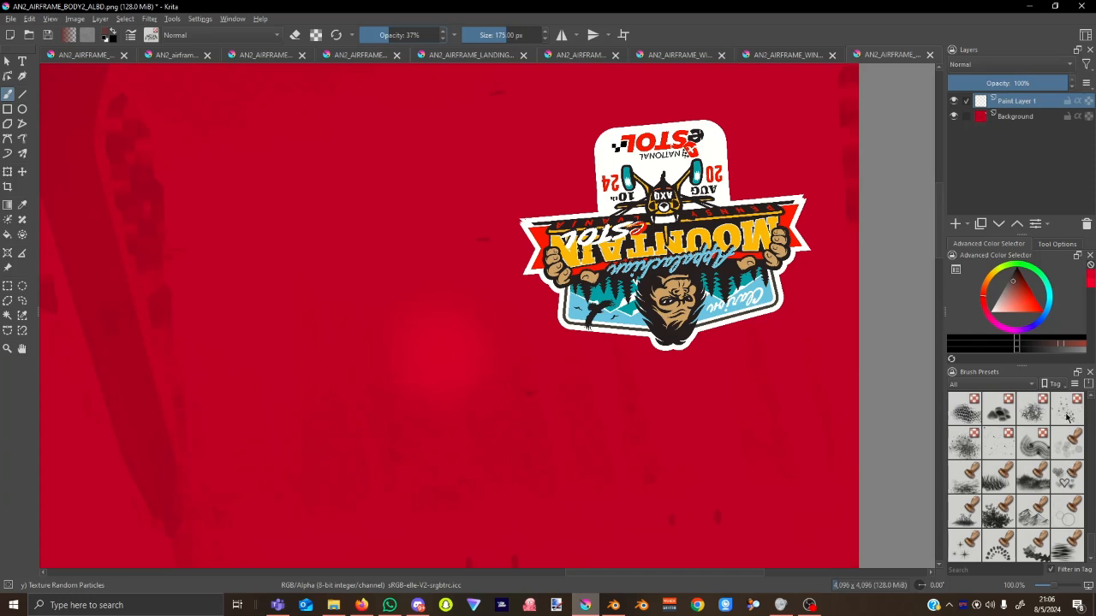
scroll(1070, 436, "up", 2)
mouse_move(1066, 487)
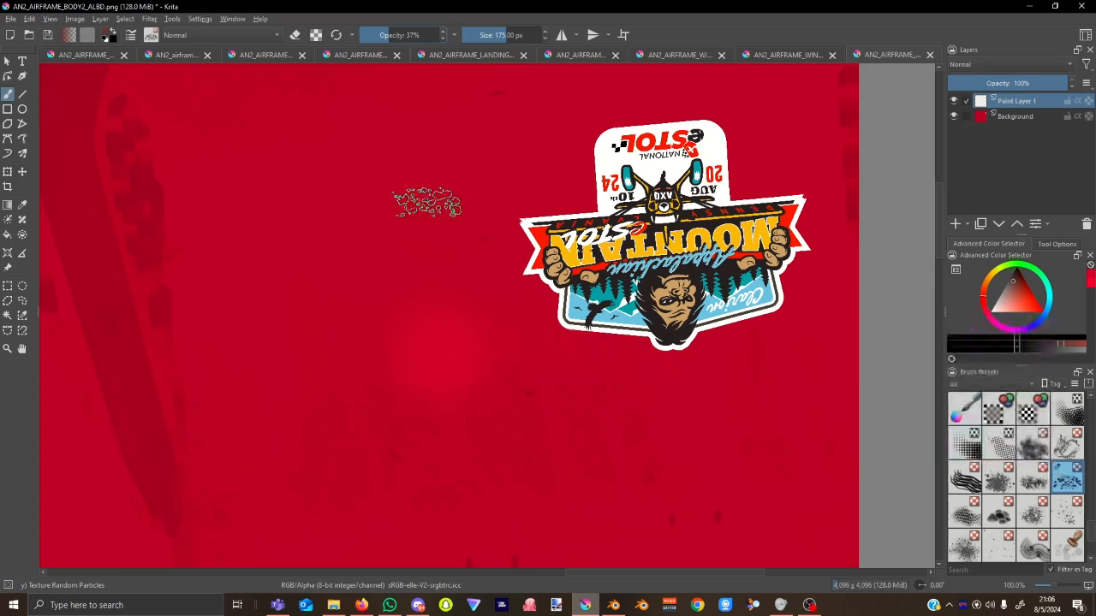
mouse_move(373, 227)
left_mouse_down()
mouse_move(361, 368)
mouse_move(379, 453)
mouse_move(431, 399)
mouse_move(436, 201)
left_mouse_up()
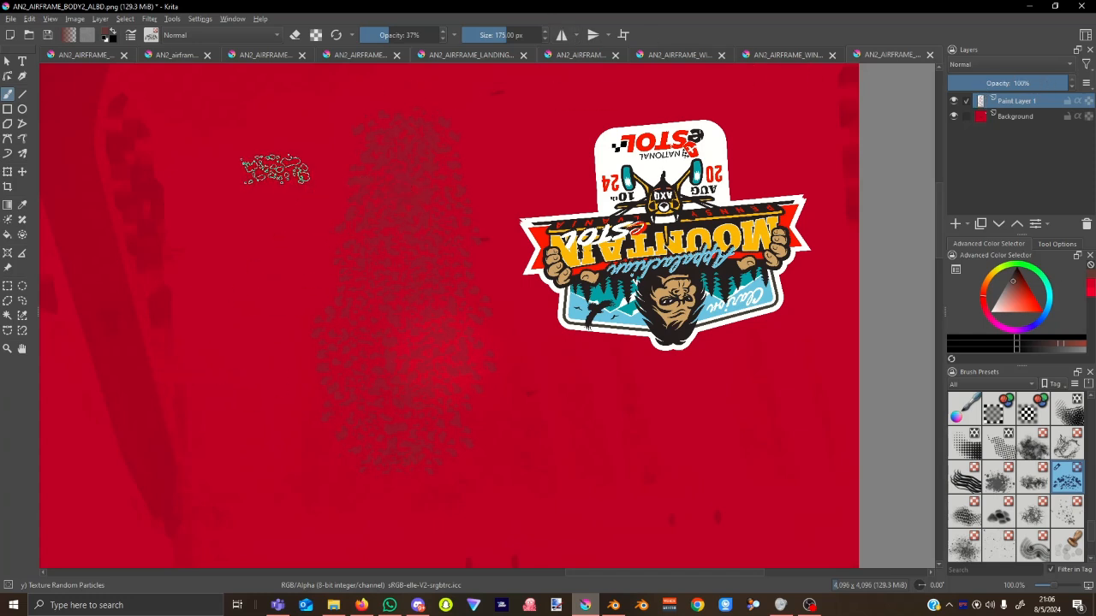
mouse_move(268, 203)
left_mouse_down()
mouse_move(237, 269)
mouse_move(245, 472)
mouse_move(266, 492)
mouse_move(299, 475)
mouse_move(309, 323)
mouse_move(294, 235)
mouse_move(342, 135)
mouse_move(330, 111)
mouse_move(208, 159)
mouse_move(295, 351)
left_mouse_up()
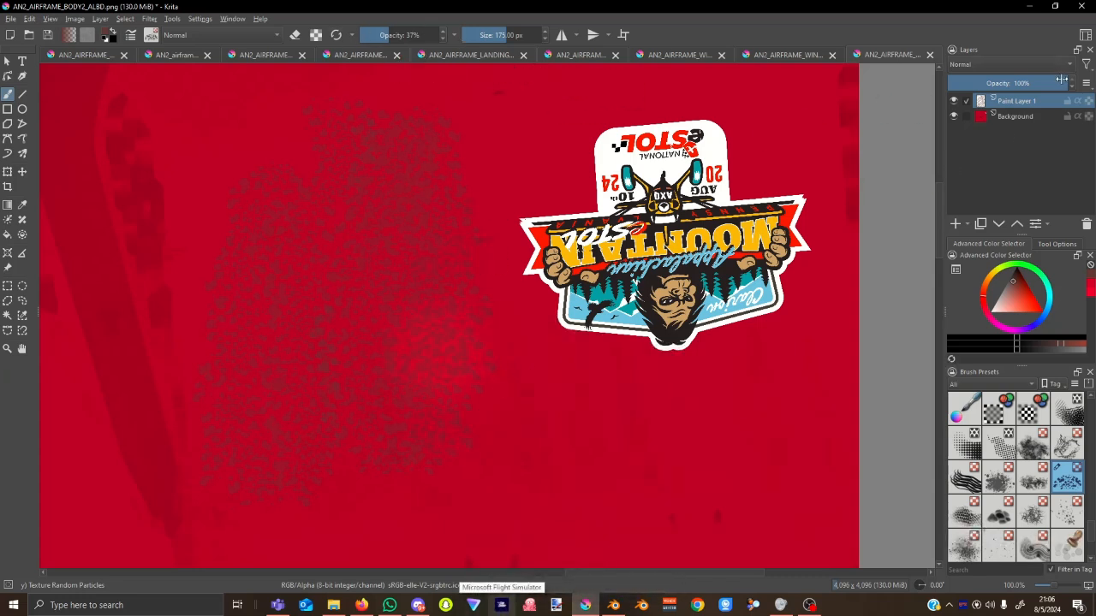
left_click_drag(1061, 81, 1042, 79)
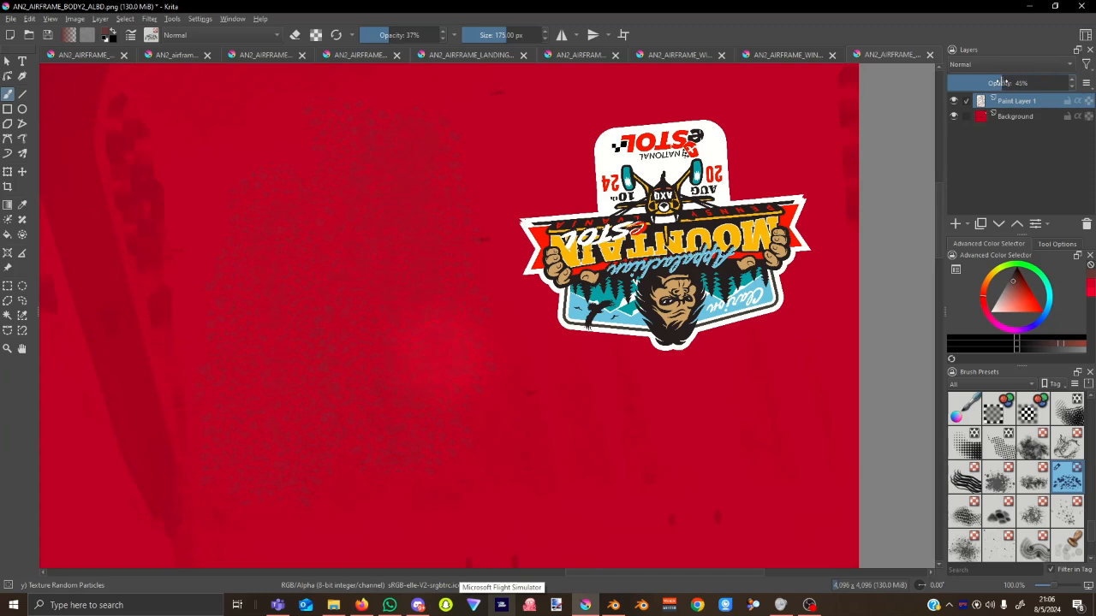
mouse_move(999, 82)
left_mouse_down()
mouse_move(941, 91)
mouse_move(969, 99)
left_mouse_up()
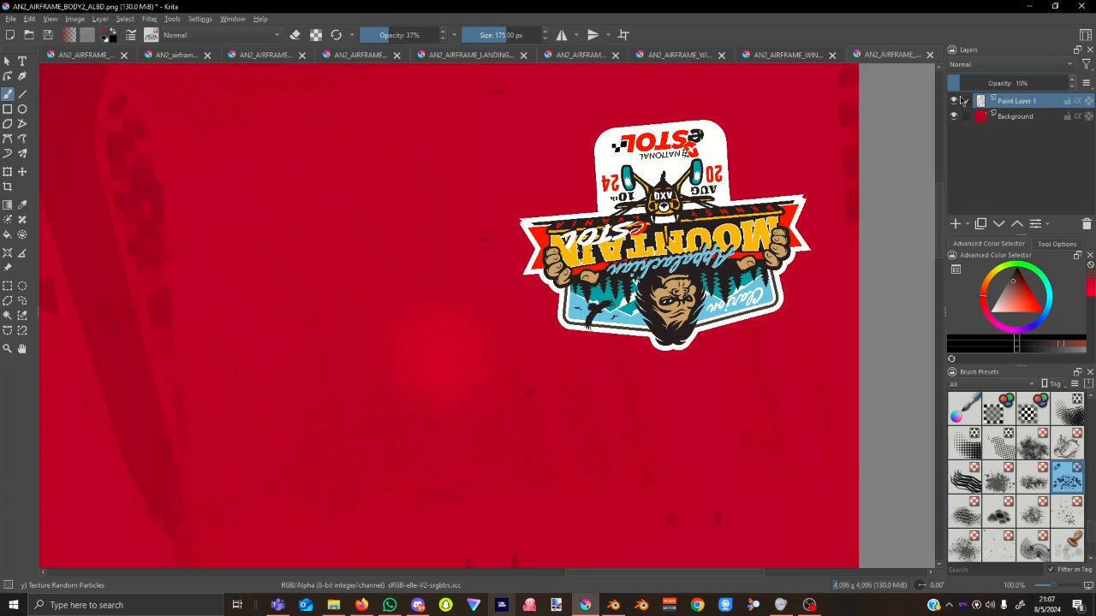
Merge the particle grime layer into the background and centre the logo in view.
right_click(1006, 106)
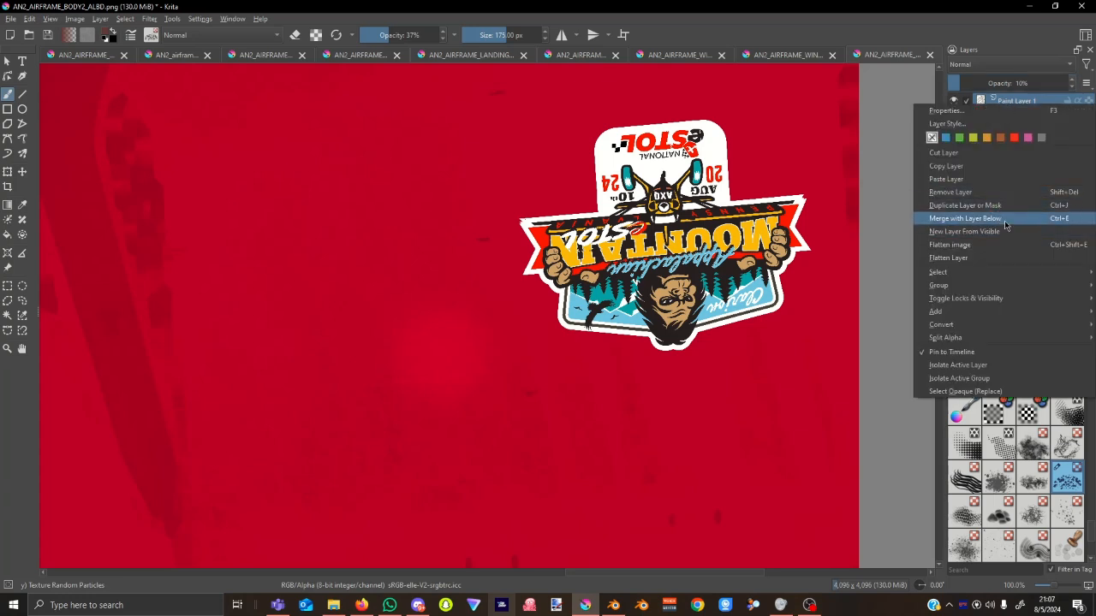
left_click(965, 218)
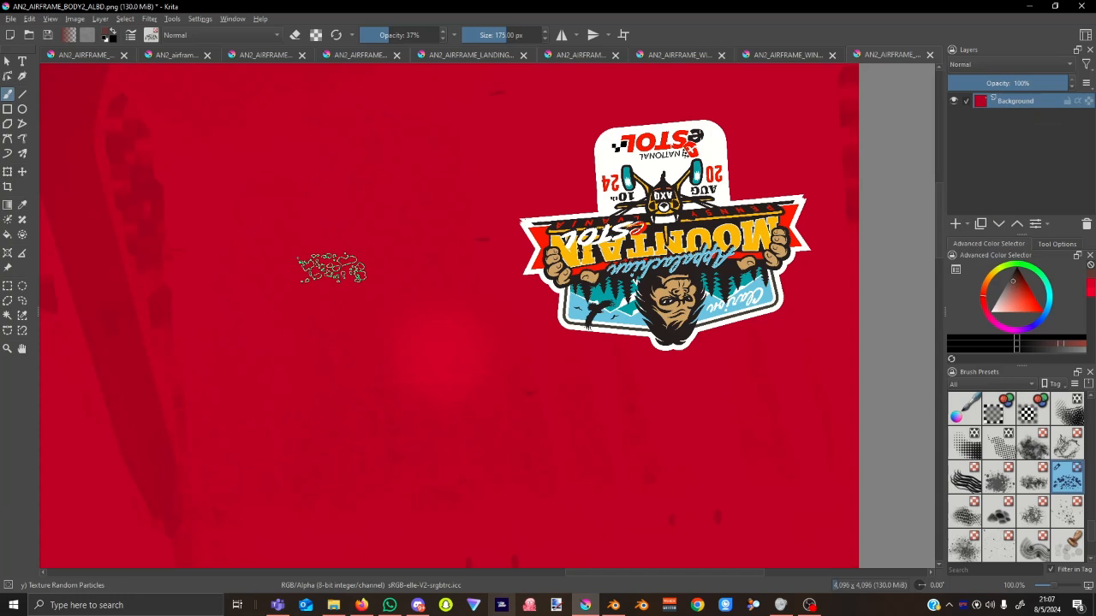
mouse_move(471, 202)
middle_mouse_down()
mouse_move(351, 241)
mouse_move(314, 236)
middle_mouse_up()
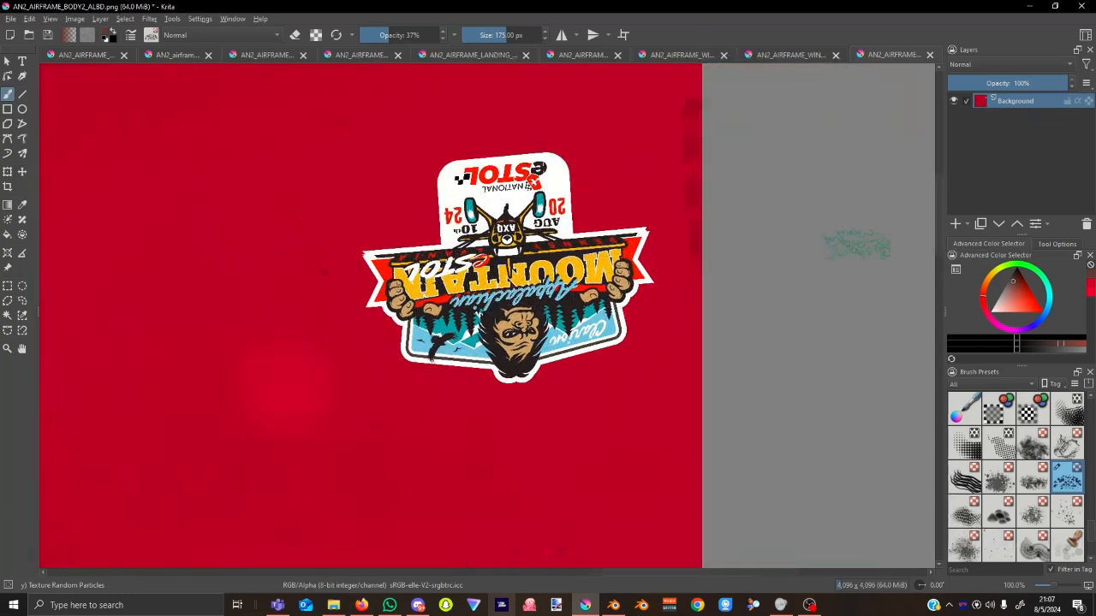
Add a new paint layer and dab a particle weathering mark below the sticker at 15% brush opacity.
left_click(957, 225)
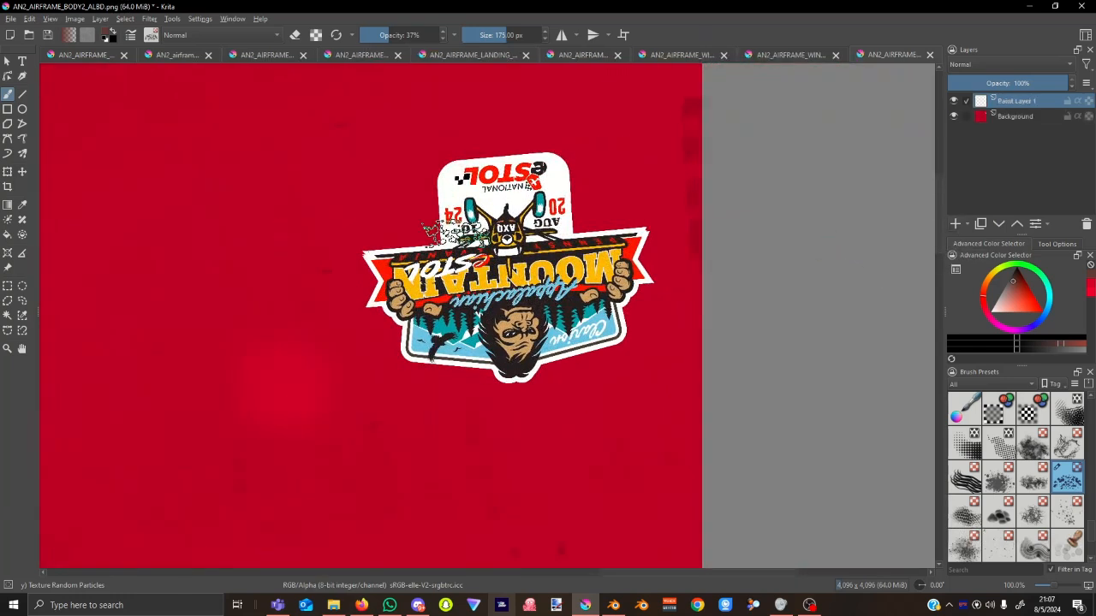
left_click(442, 124)
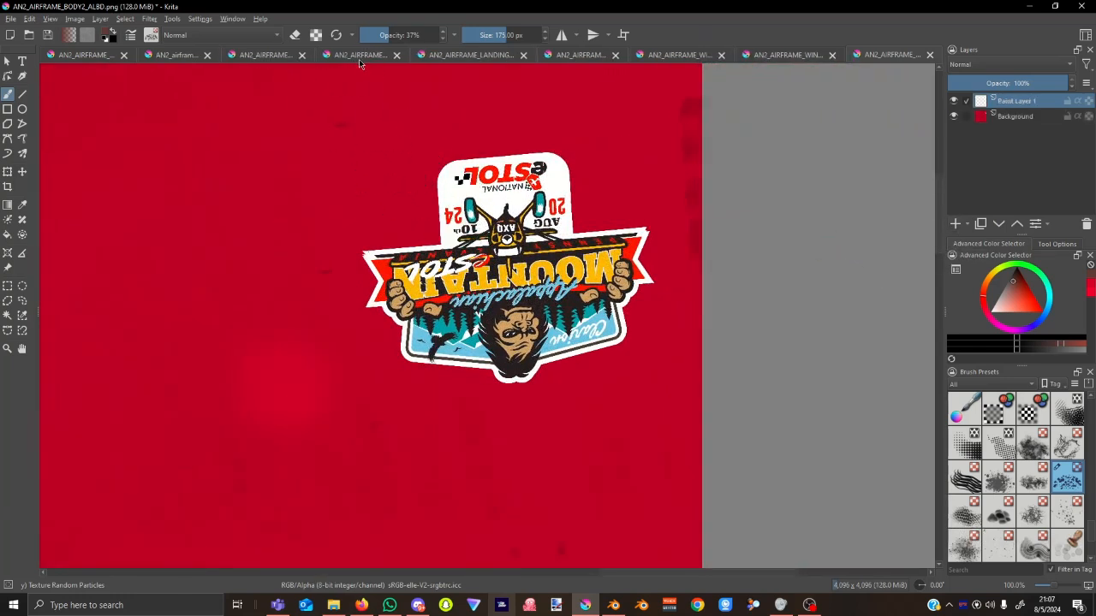
left_click_drag(383, 37, 371, 36)
left_click_drag(505, 35, 481, 32)
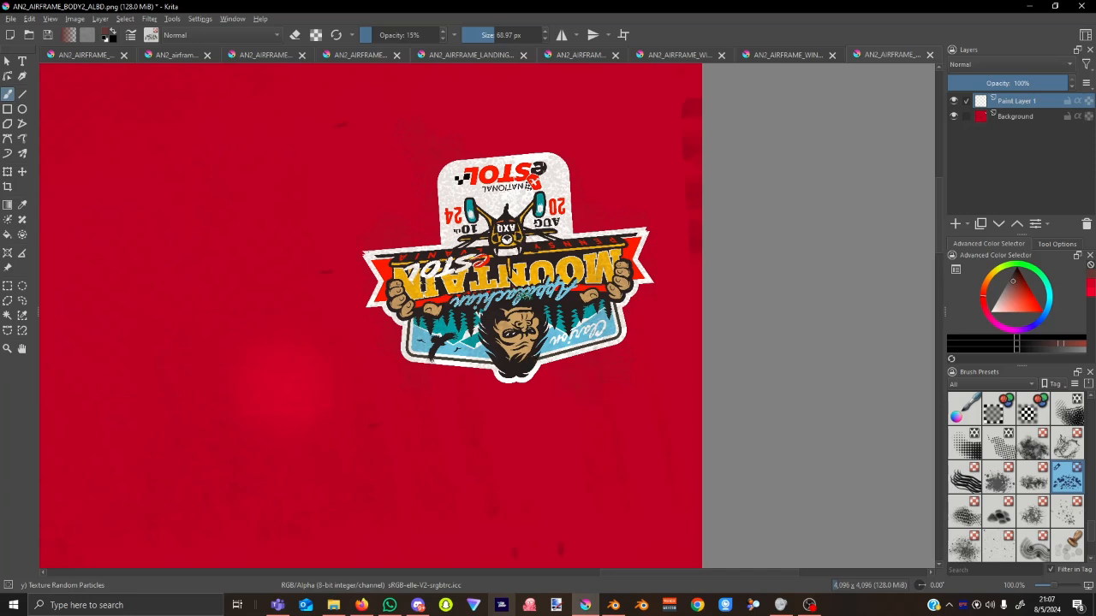
left_click(445, 393)
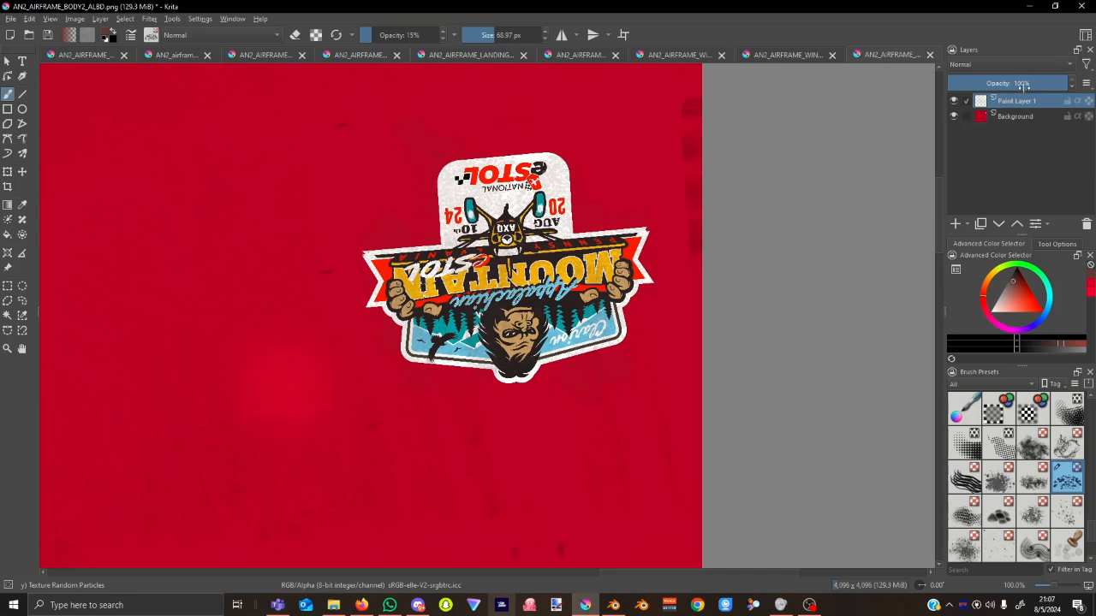
Fade the weathering layer to 25% opacity and save AN2_AIRFRAME_BODY2_ALBD.png as PNG.
left_click_drag(1048, 83, 1039, 83)
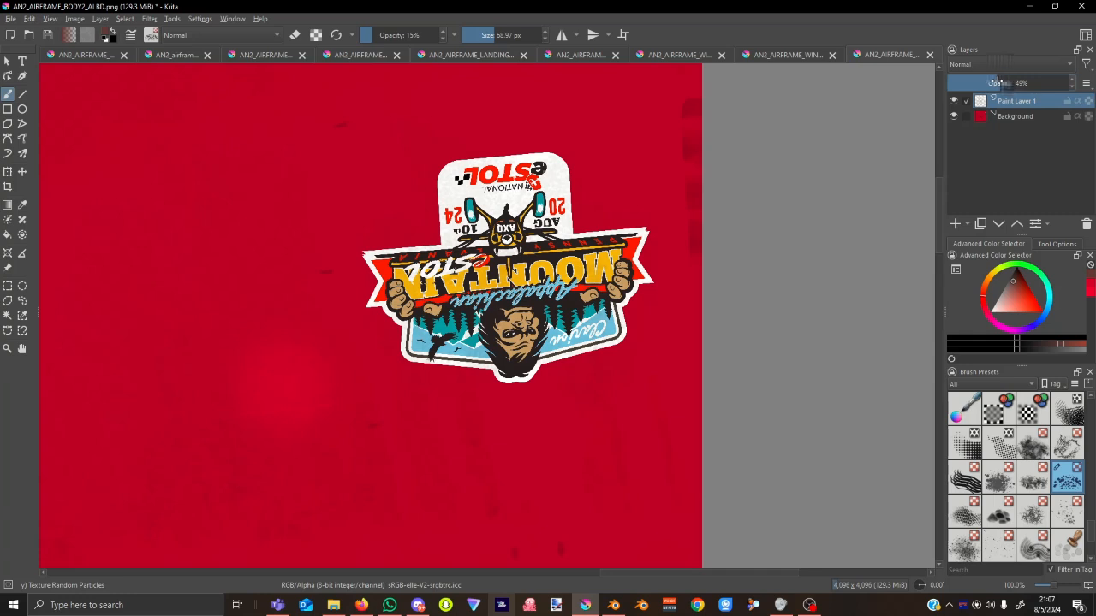
mouse_move(987, 81)
left_mouse_down()
mouse_move(957, 86)
mouse_move(981, 83)
left_mouse_up()
left_click(49, 35)
left_click(604, 438)
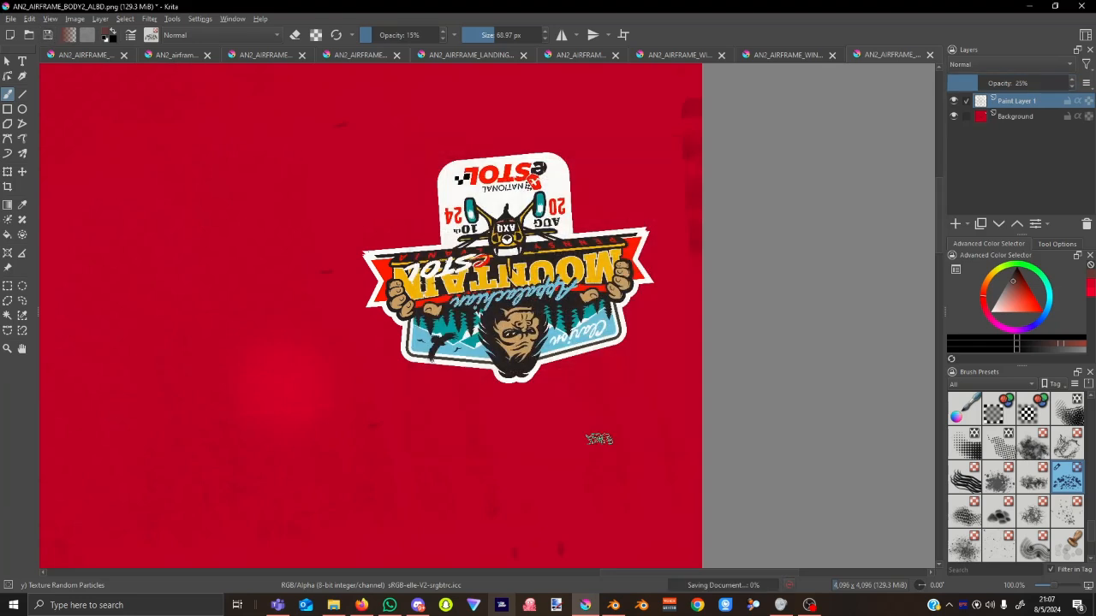
Reload the updated body texture in Blender through the Auto Reload image options.
left_click(613, 605)
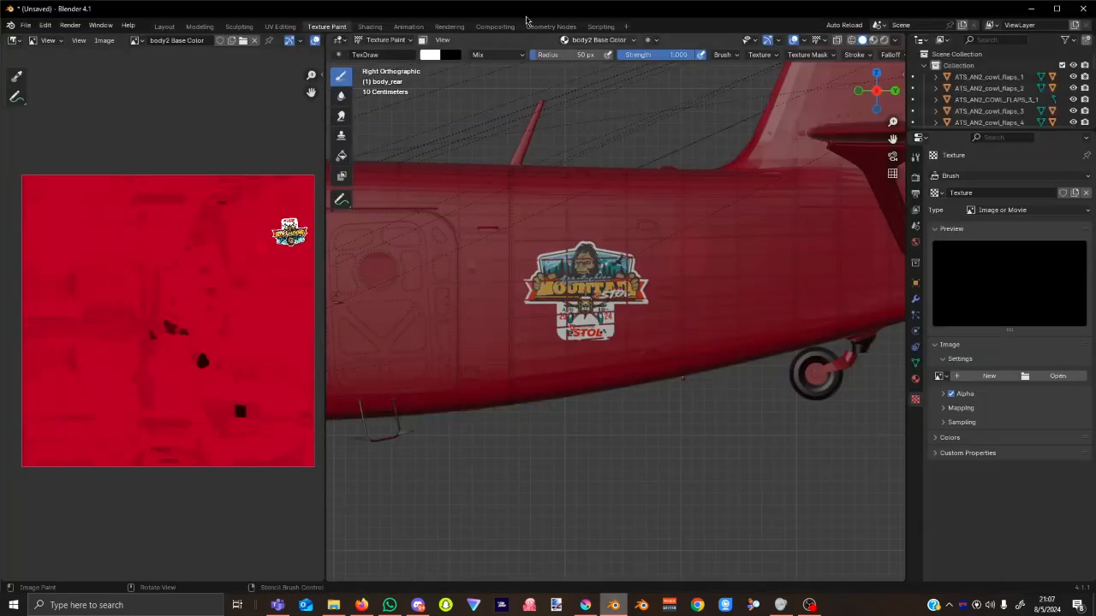
left_click(843, 25)
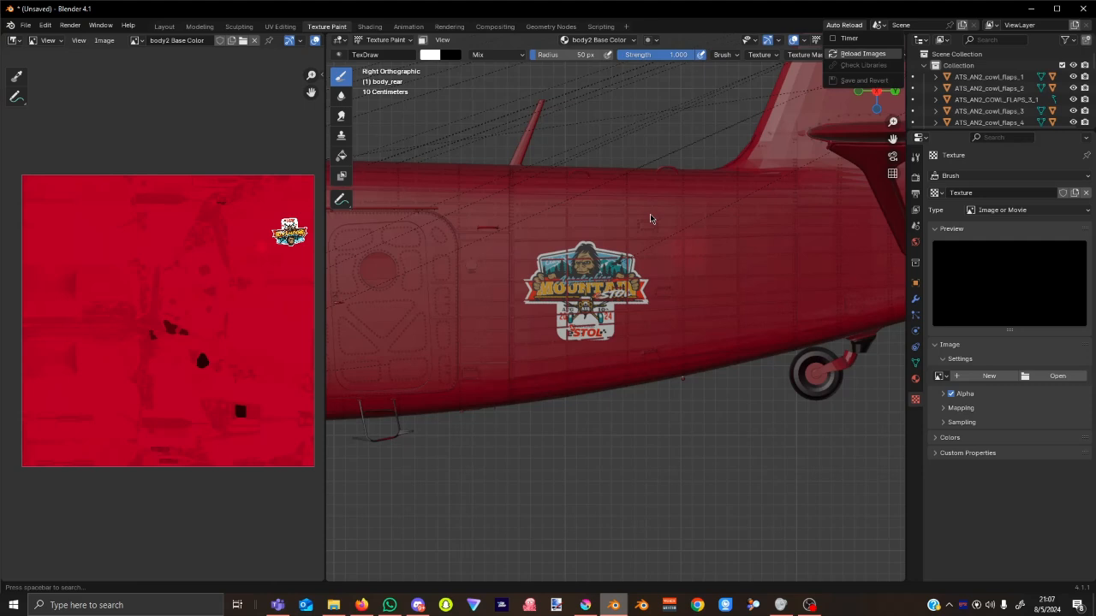
scroll(646, 265, "up", 8)
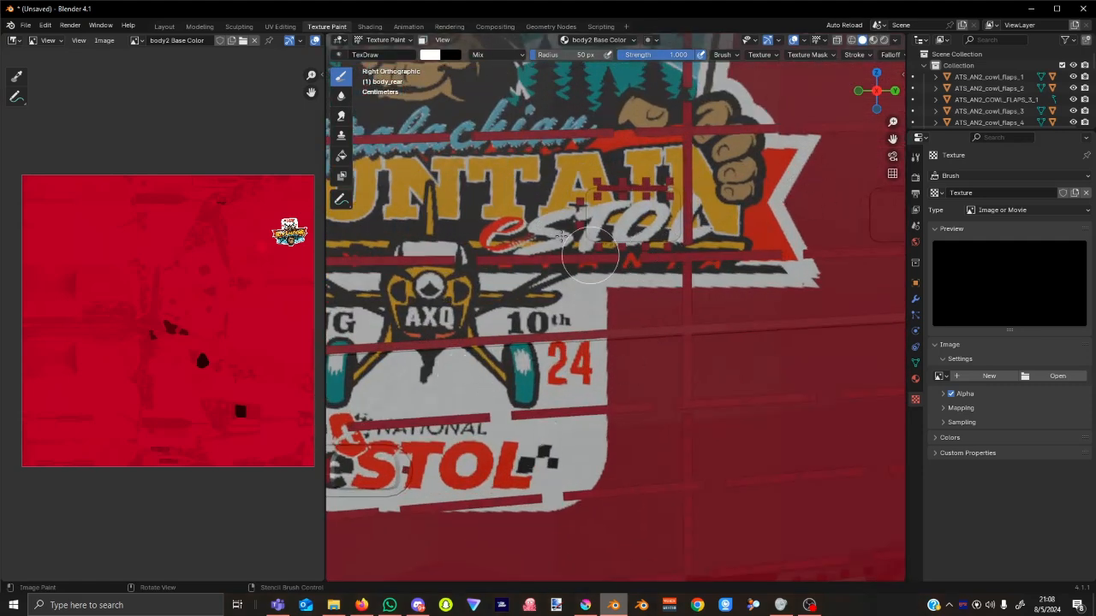
scroll(561, 235, "down", 4)
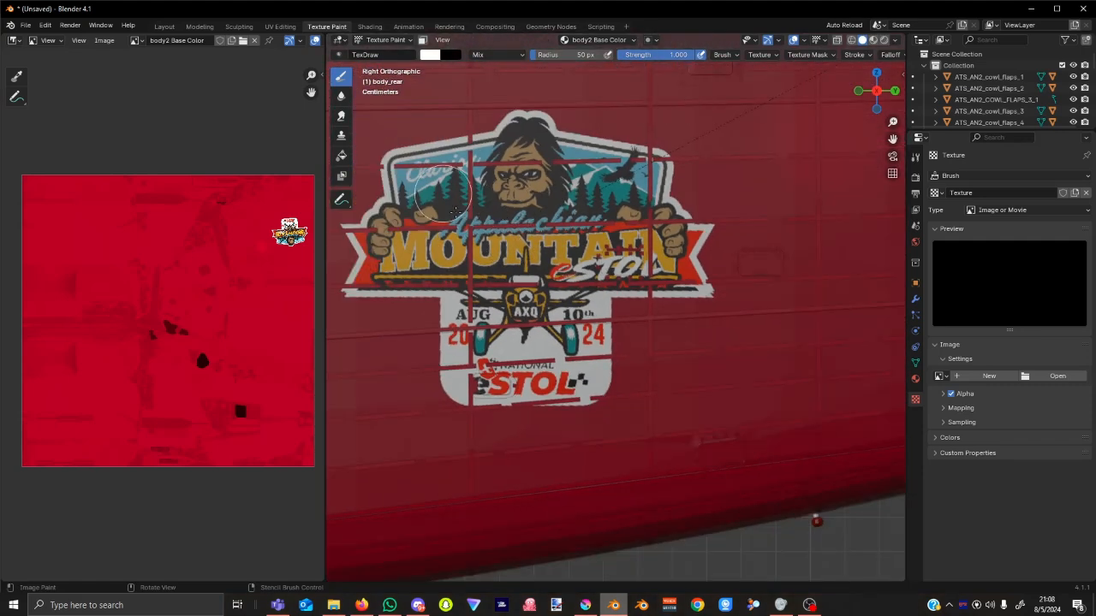
scroll(480, 176, "up", 2)
scroll(508, 155, "down", 2)
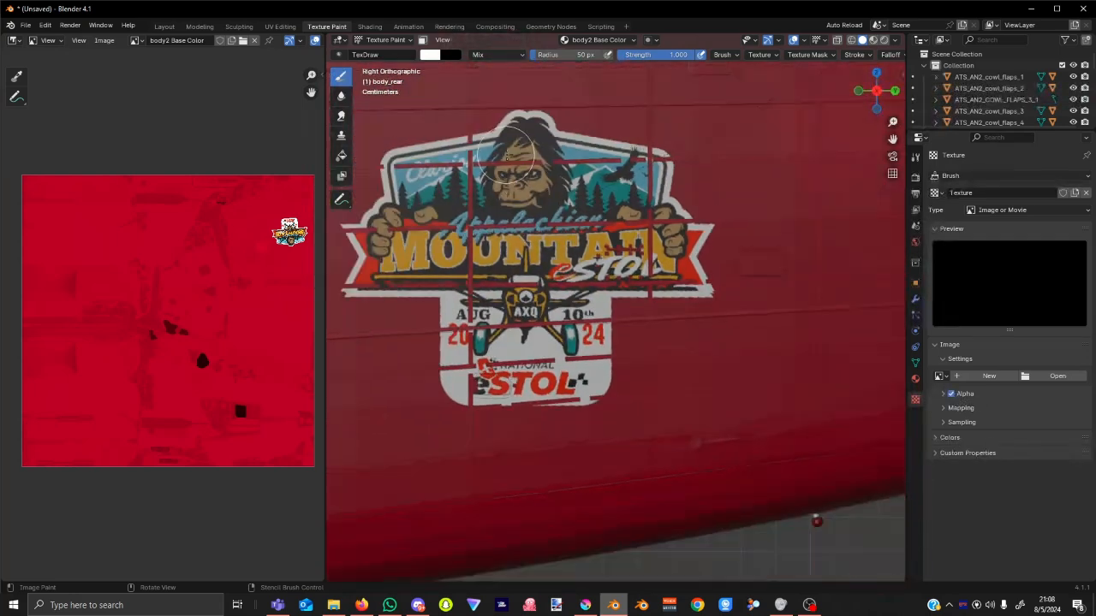
scroll(505, 157, "down", 2)
scroll(550, 112, "down", 2)
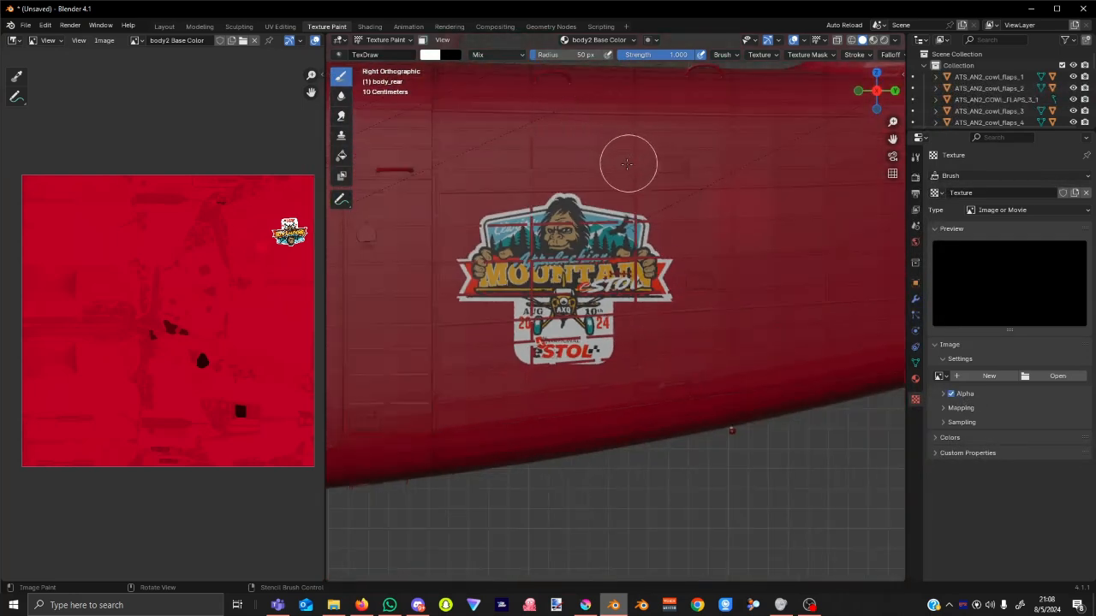
scroll(613, 167, "down", 3)
scroll(604, 174, "down", 2)
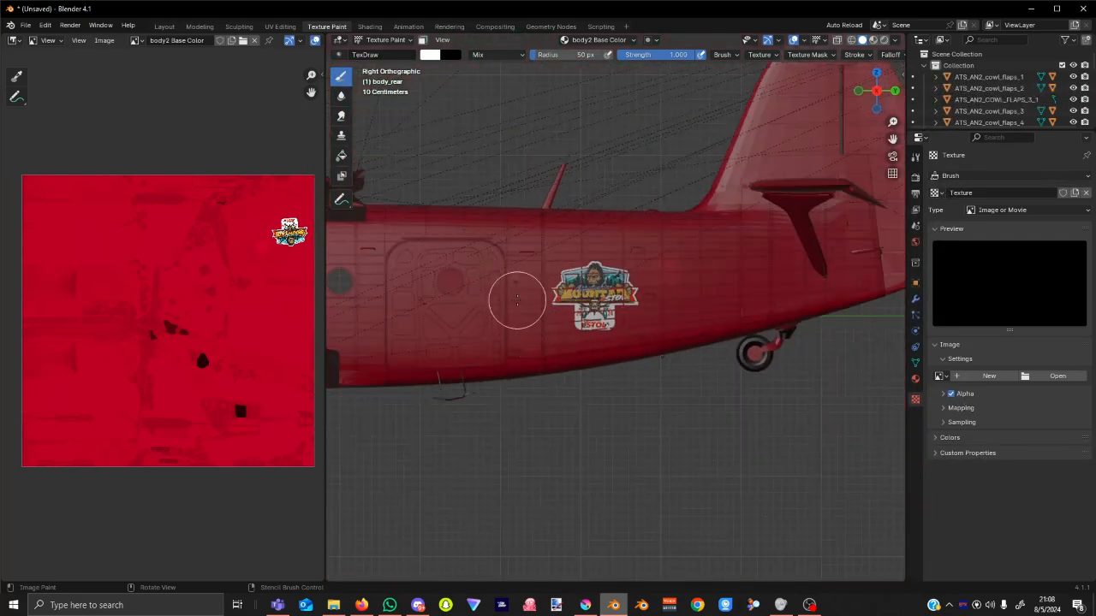
Inspect the aircraft's nose, propeller and underside, then return to the right side view.
middle_click_drag(477, 396, 786, 446, "shift")
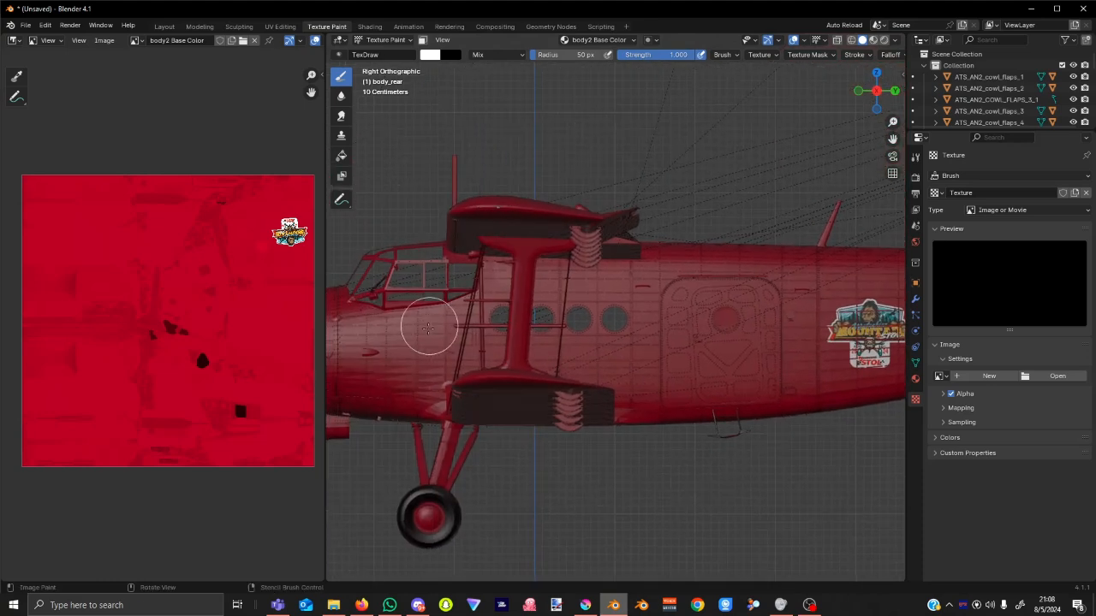
middle_click_drag(428, 325, 620, 371, "shift")
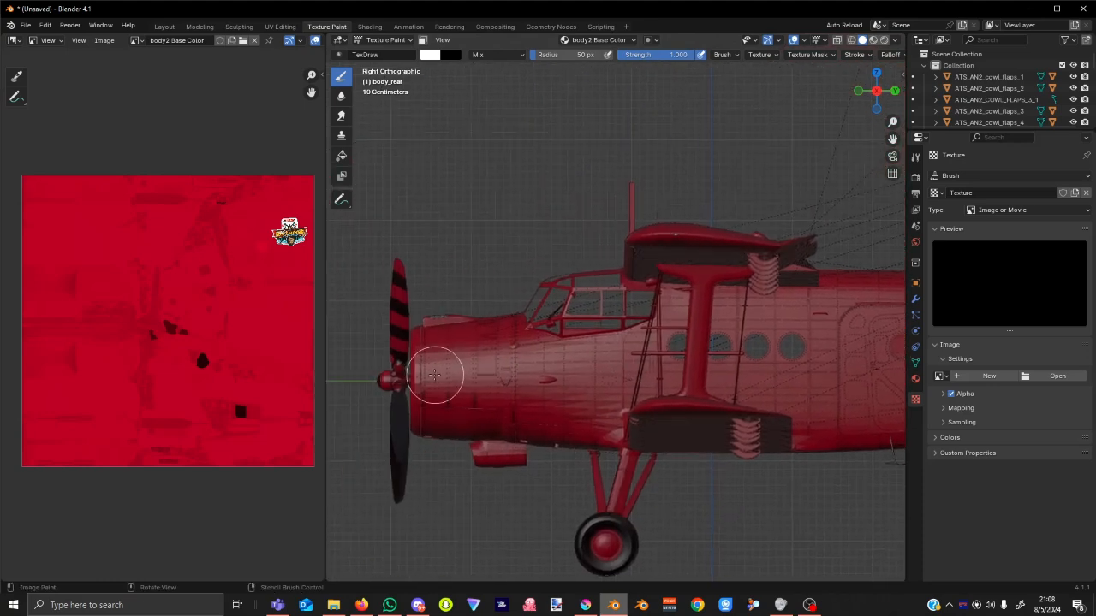
middle_click_drag(435, 374, 631, 391)
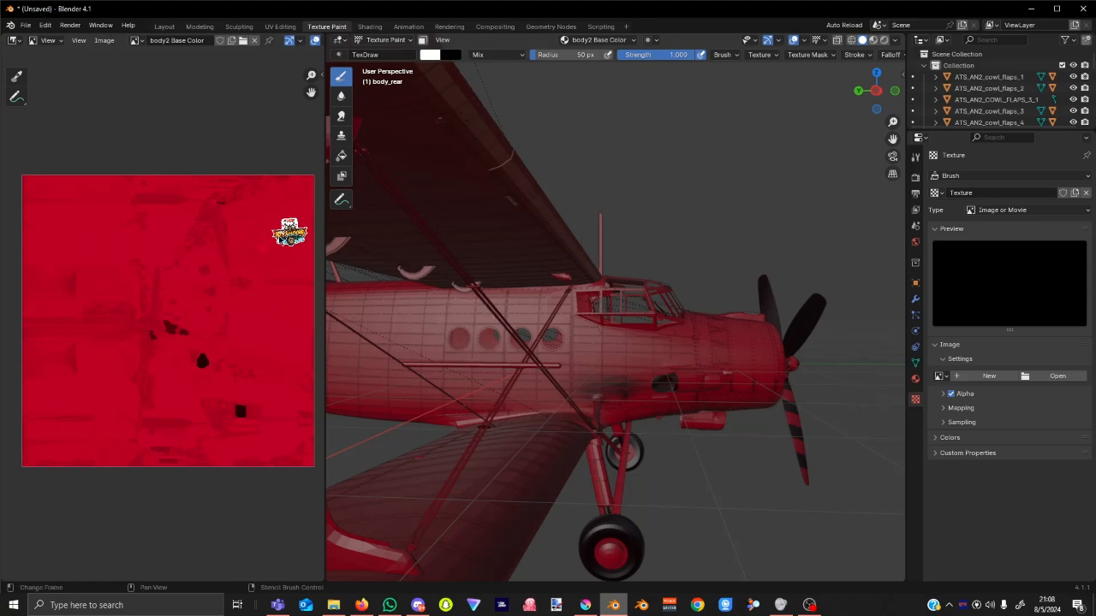
middle_click_drag(391, 257, 423, 431)
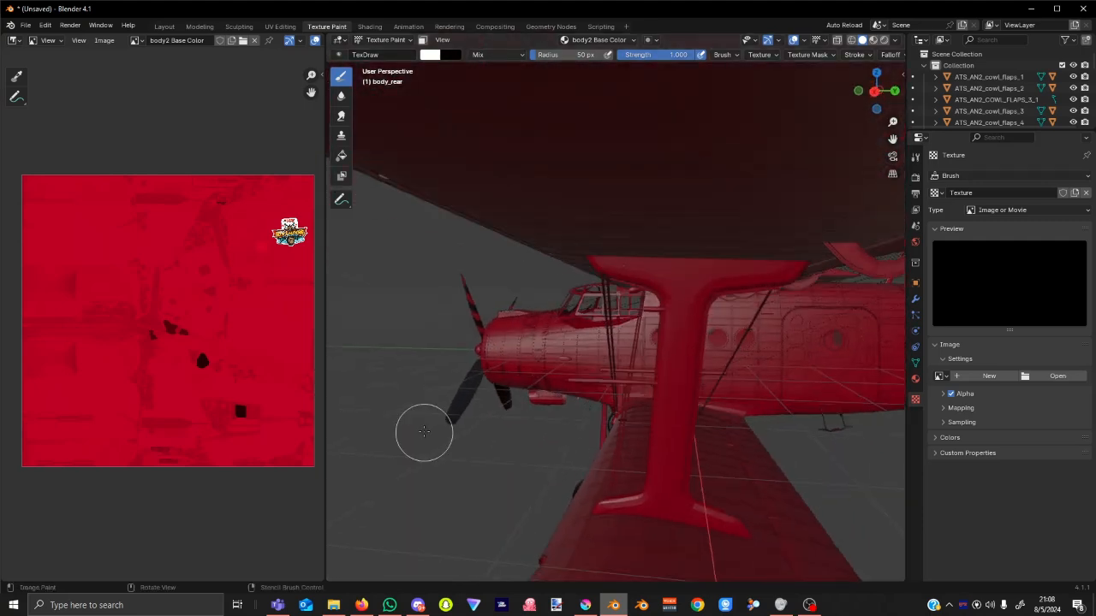
left_click(875, 91)
left_click_drag(892, 138, 610, 92)
Zoom in on the fuselage decal and check its AXQ, AUG 20 and STOL lettering.
scroll(524, 378, "up", 8)
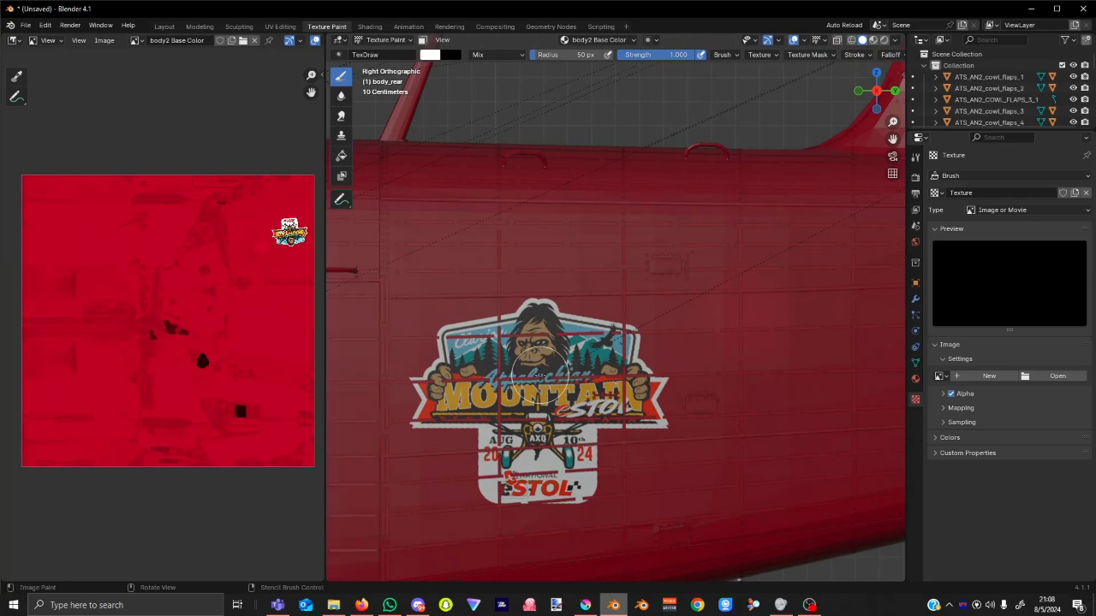
scroll(540, 374, "up", 10)
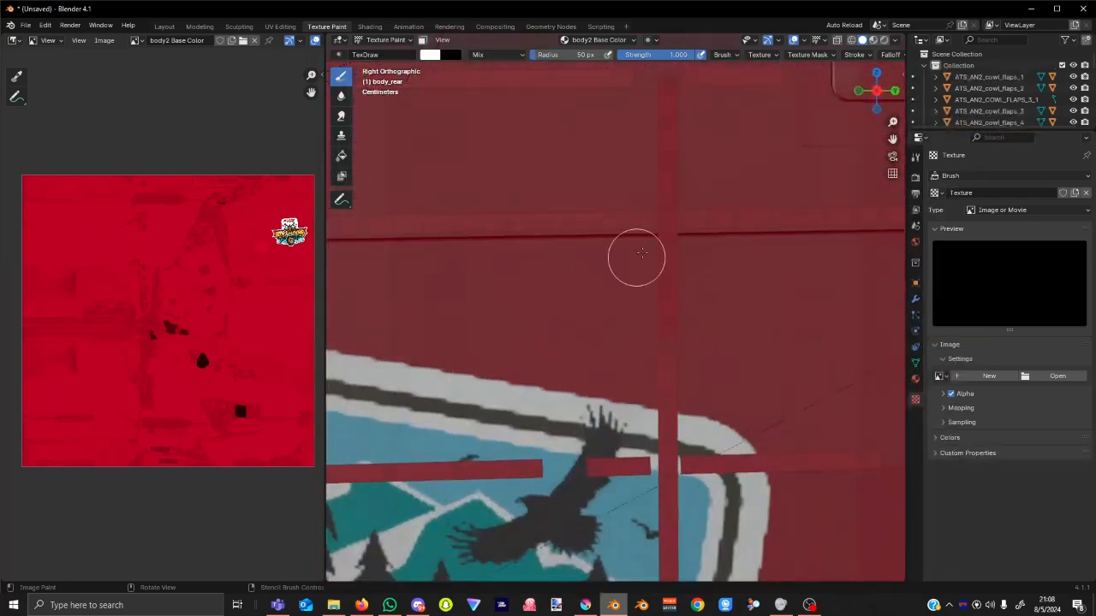
middle_click_drag(524, 403, 705, 166, "shift")
middle_click_drag(497, 513, 563, 106, "shift")
middle_click_drag(699, 457, 781, 233, "shift")
mouse_move(464, 404)
middle_mouse_down("shift")
mouse_move(680, 308)
mouse_move(762, 366)
middle_mouse_up("shift")
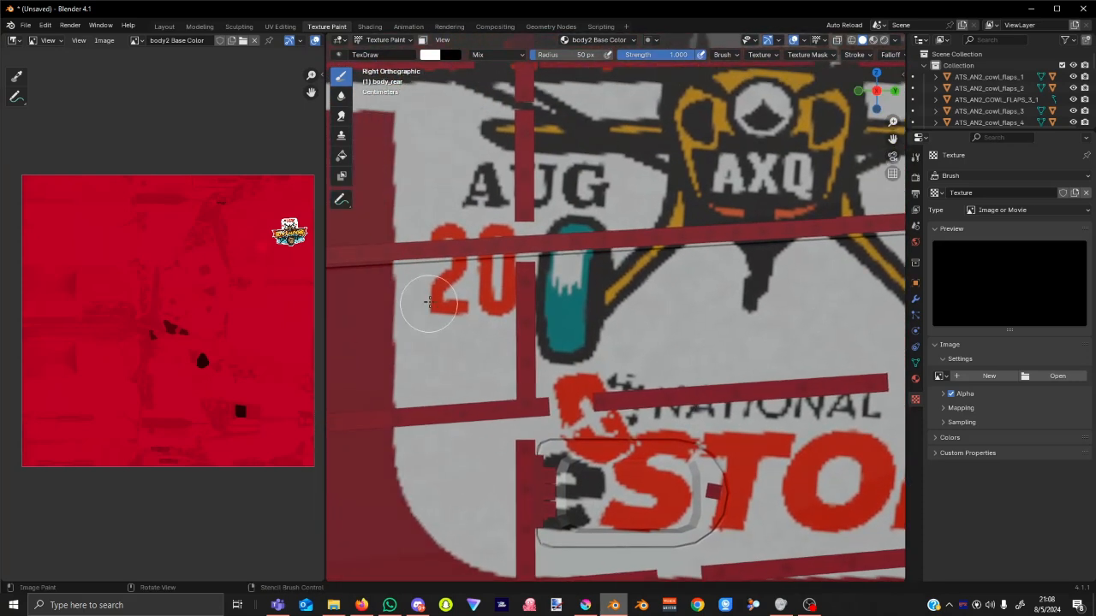
scroll(556, 269, "down", 5)
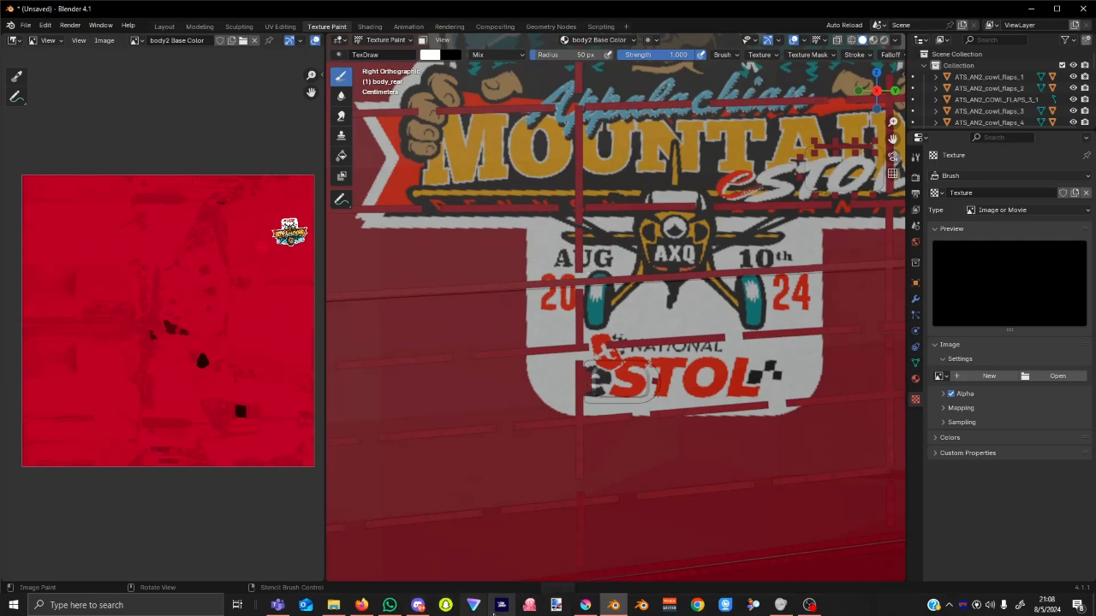
left_click(586, 605)
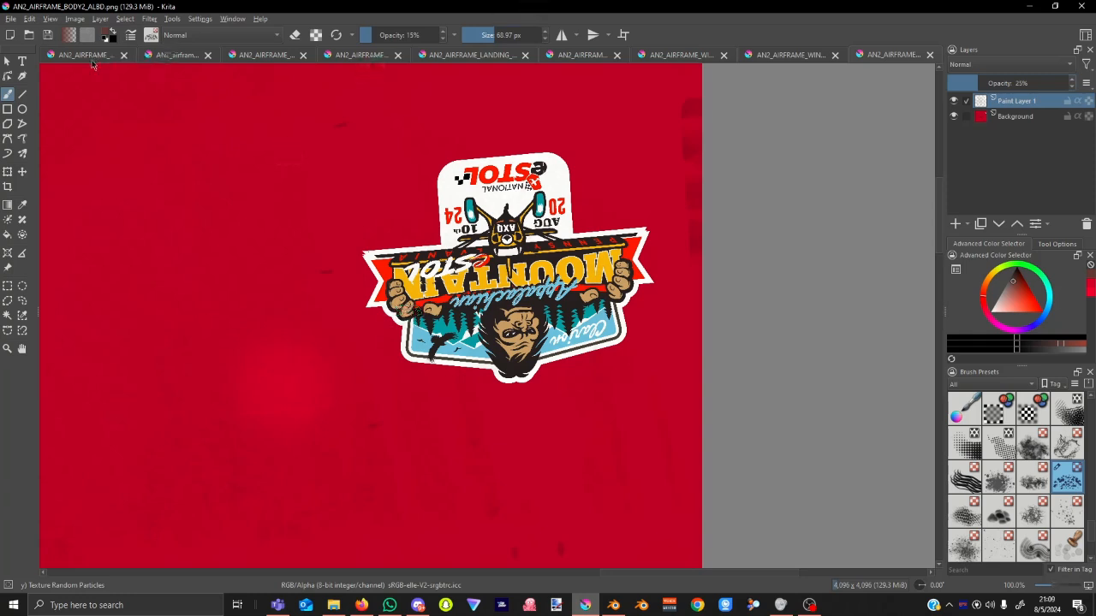
Start Krita's Tools > Scripts > Export as DDS, then cancel its save dialog.
left_click(181, 21)
mouse_move(183, 34)
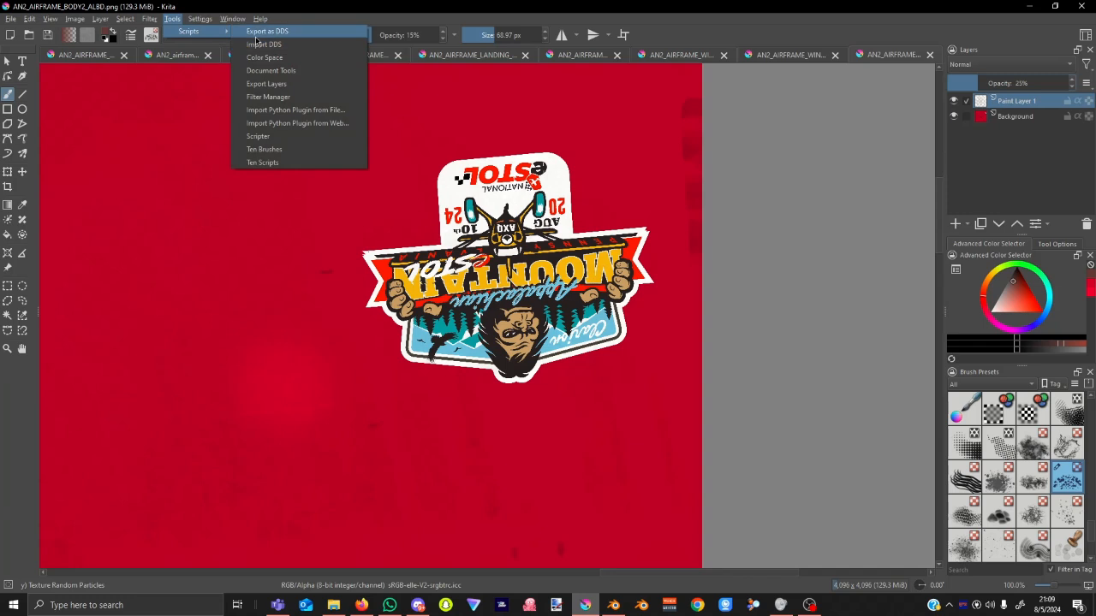
left_click(255, 35)
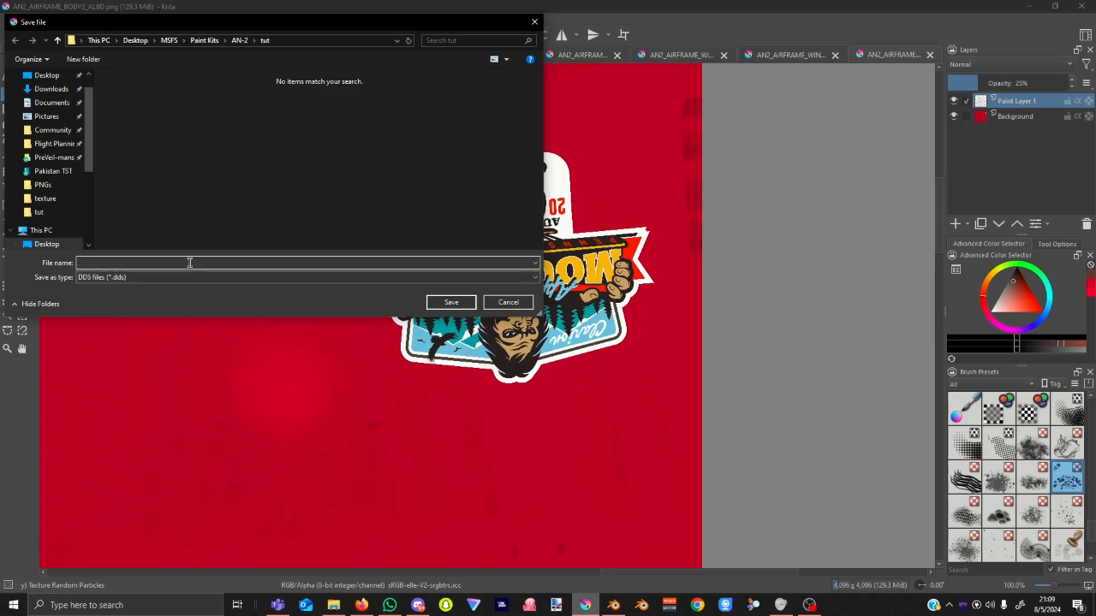
left_click(509, 303)
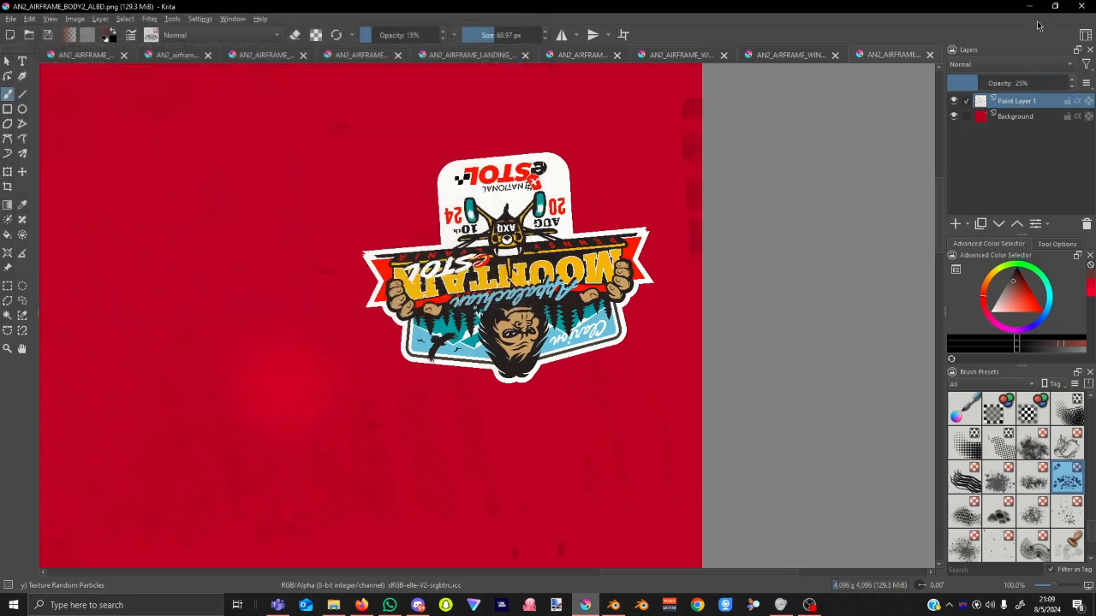
left_click(557, 607)
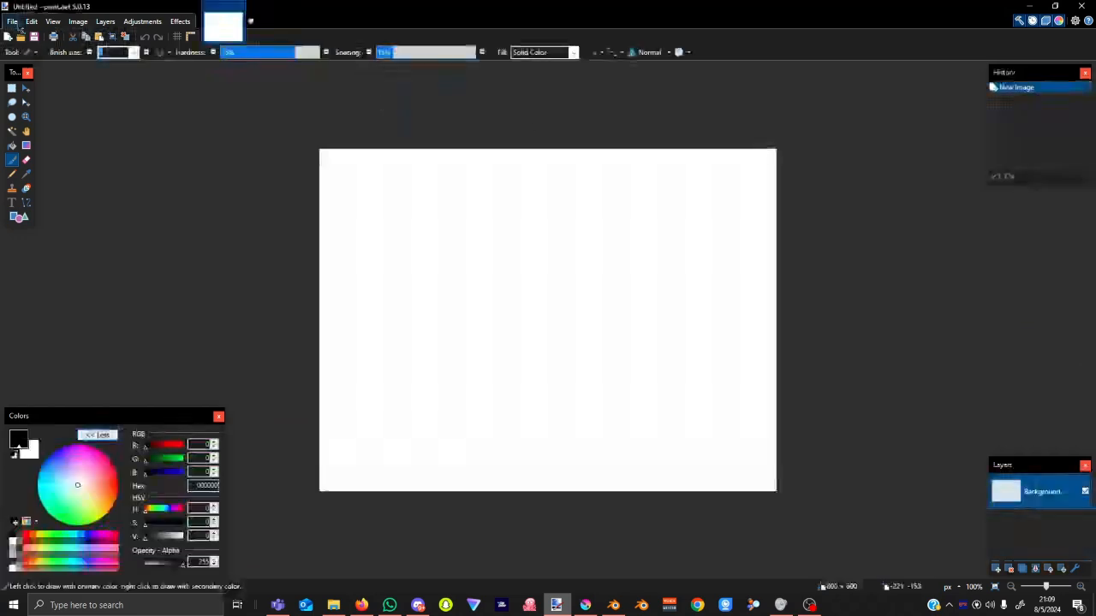
Open AN2_AIRFRAME_BODY1_ALBD.png from the Community tut folder in Paint.NET.
left_click(22, 38)
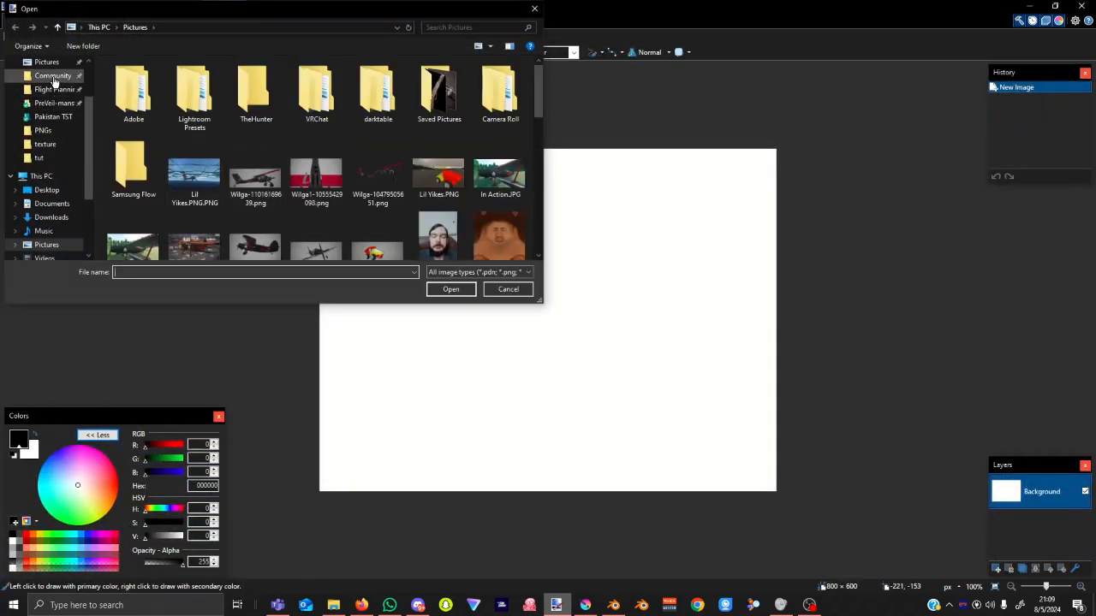
left_click(53, 79)
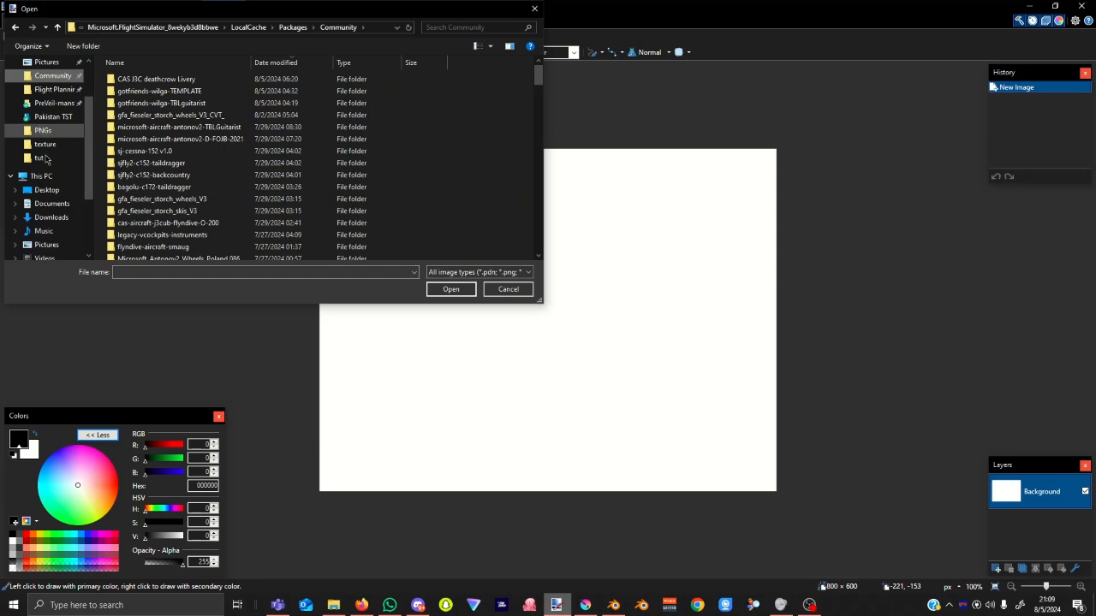
left_click(41, 161)
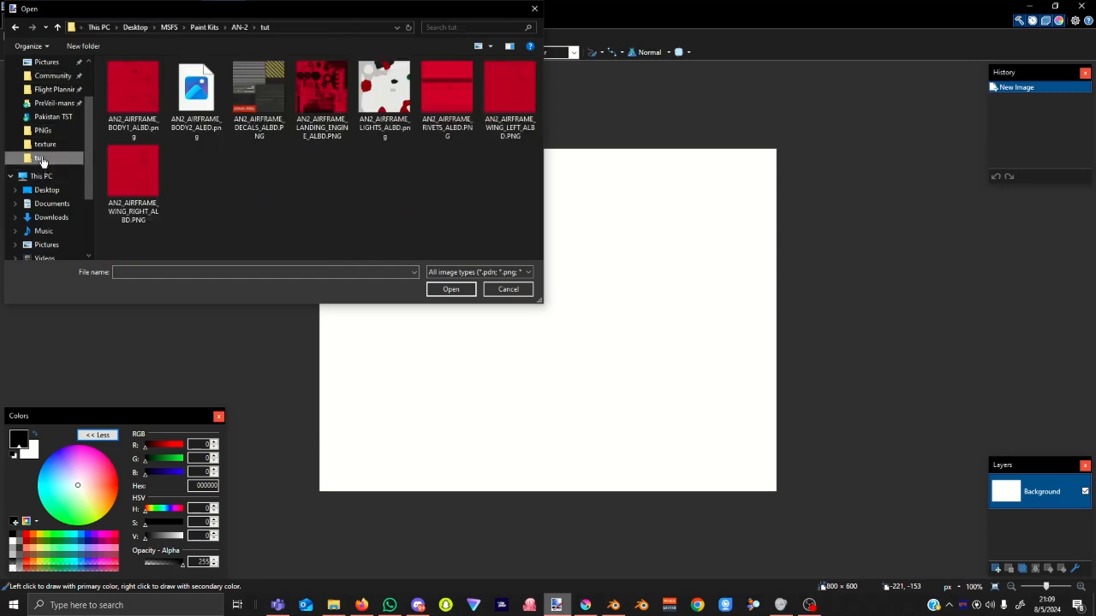
left_click(145, 90)
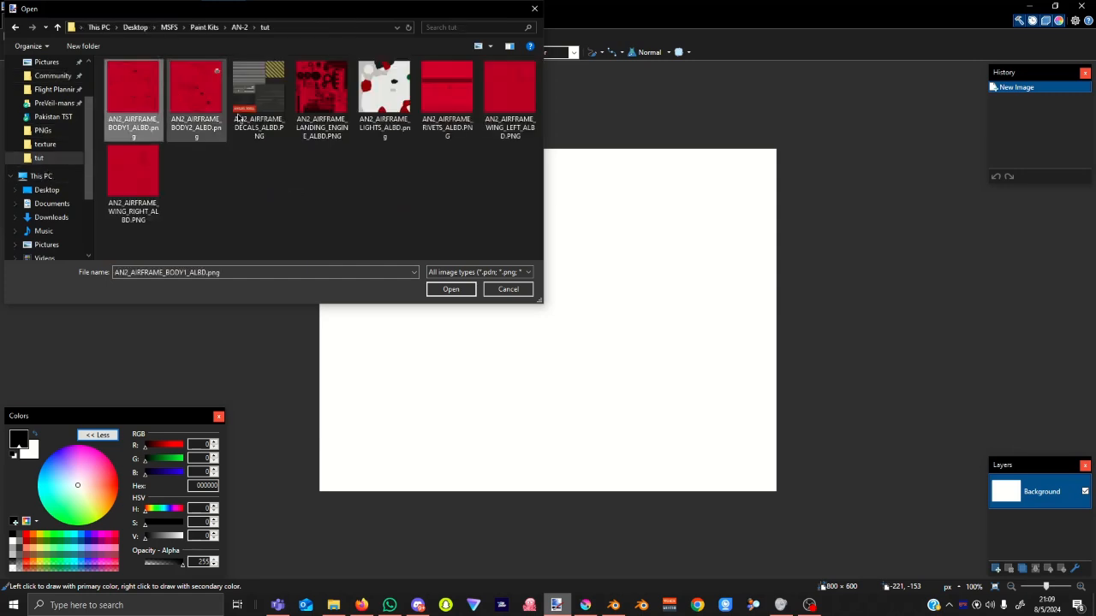
left_click(453, 288)
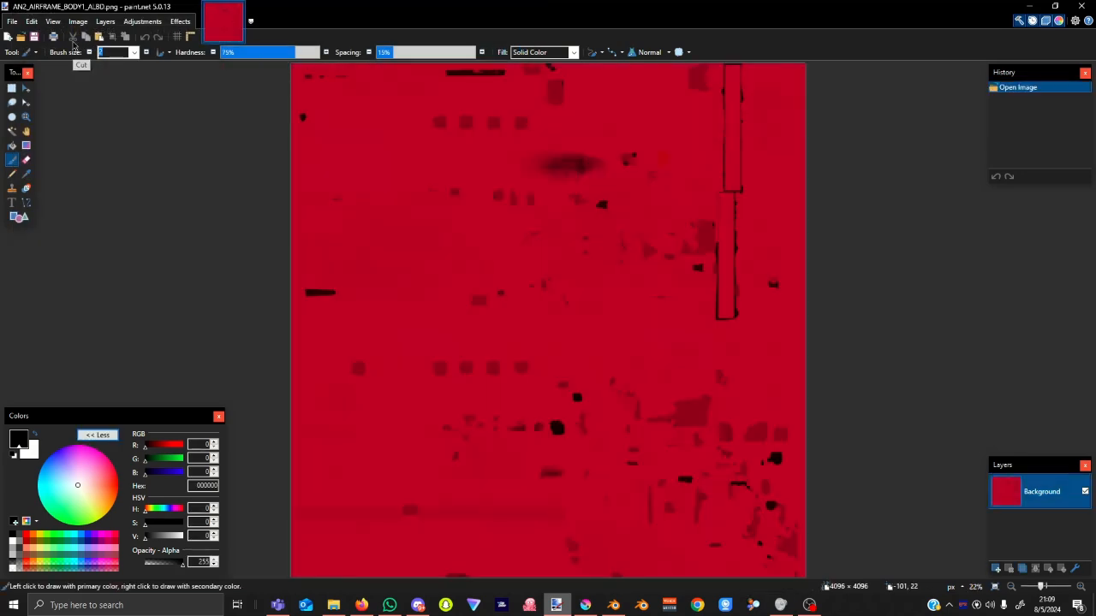
Save it as DDS named AN2_AIRFRAME_BODY1_ALBD.png.dds with the default BC7 compression settings.
left_click(15, 20)
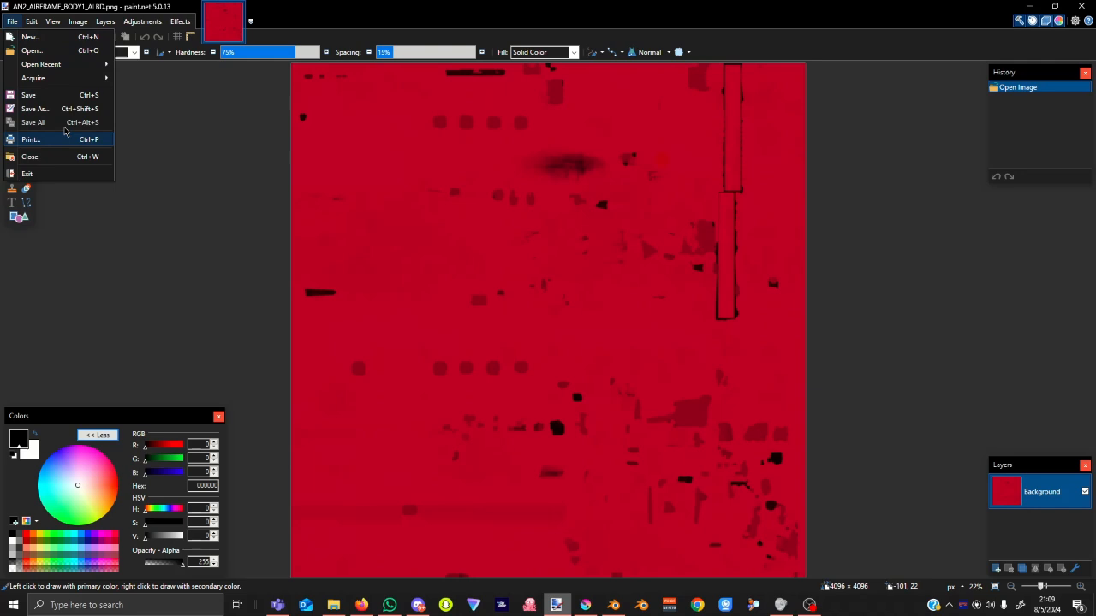
left_click(62, 112)
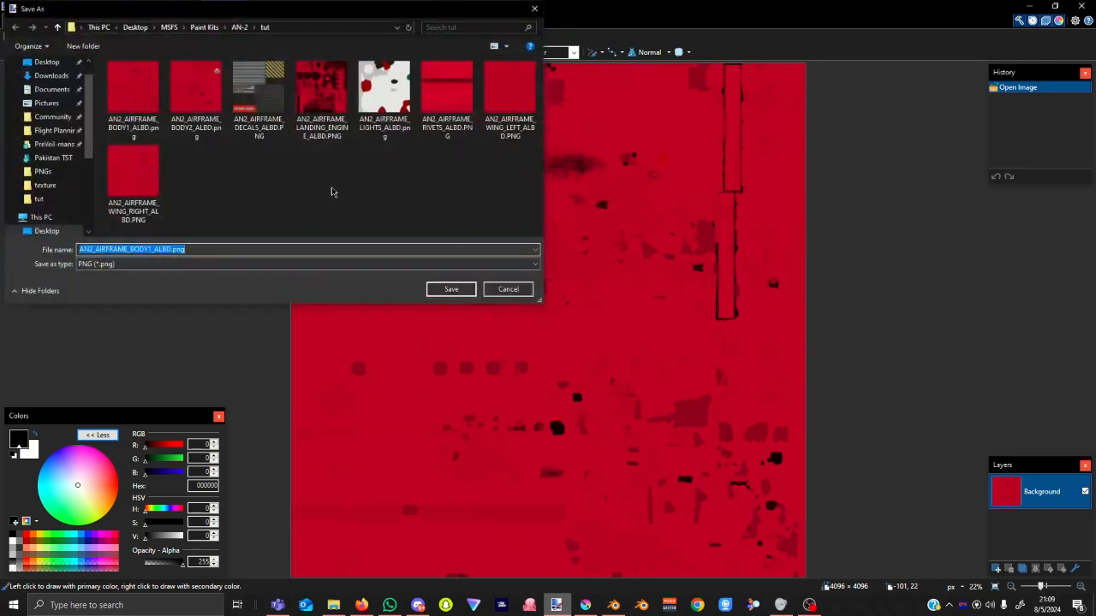
left_click(226, 267)
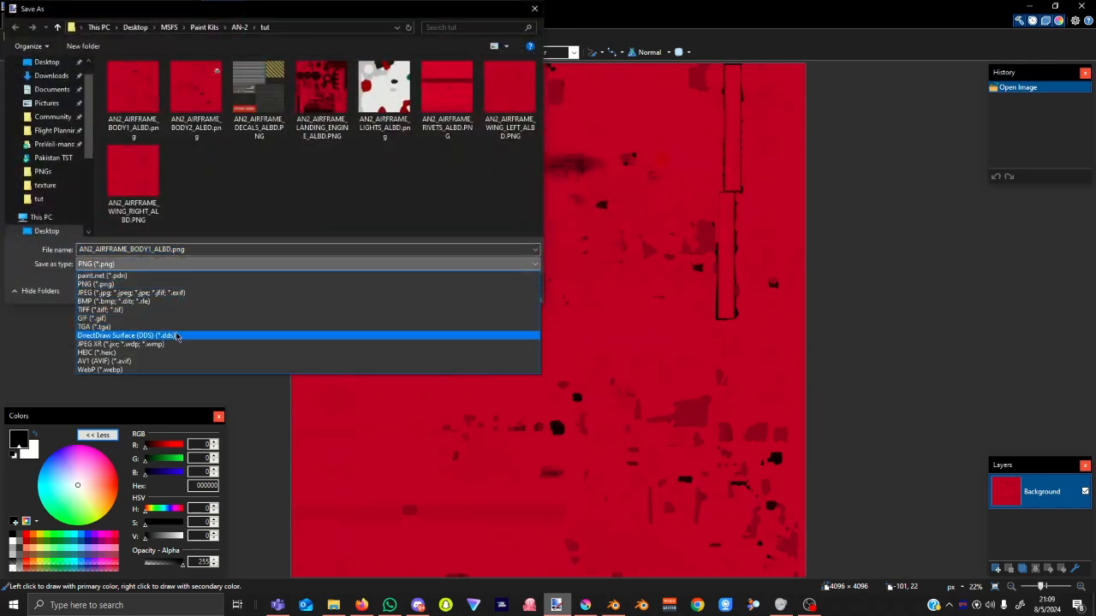
left_click(129, 335)
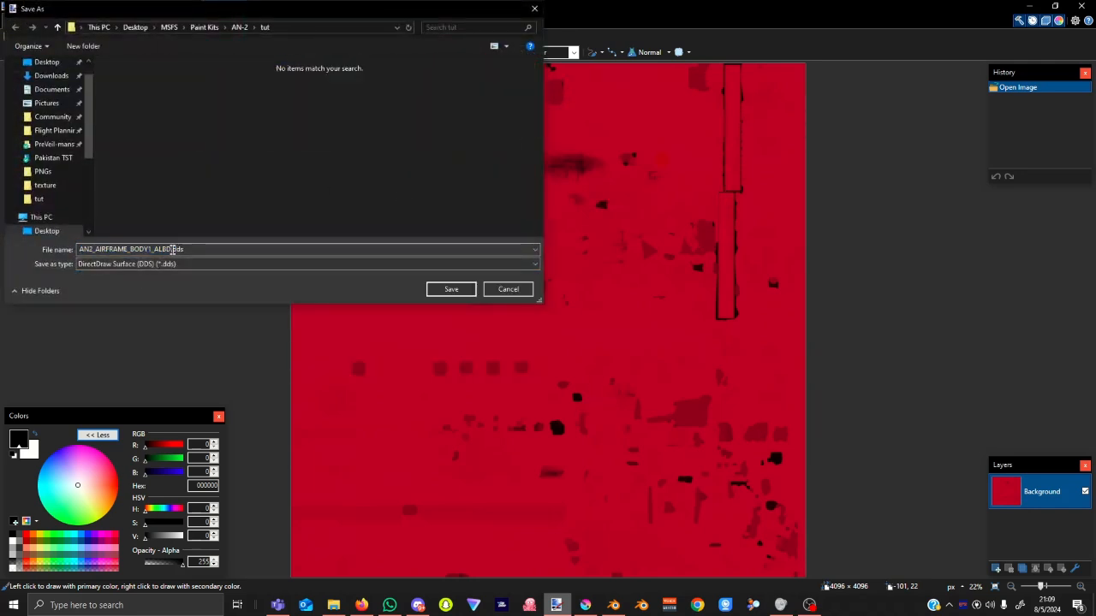
double_click(176, 250)
left_click(174, 250)
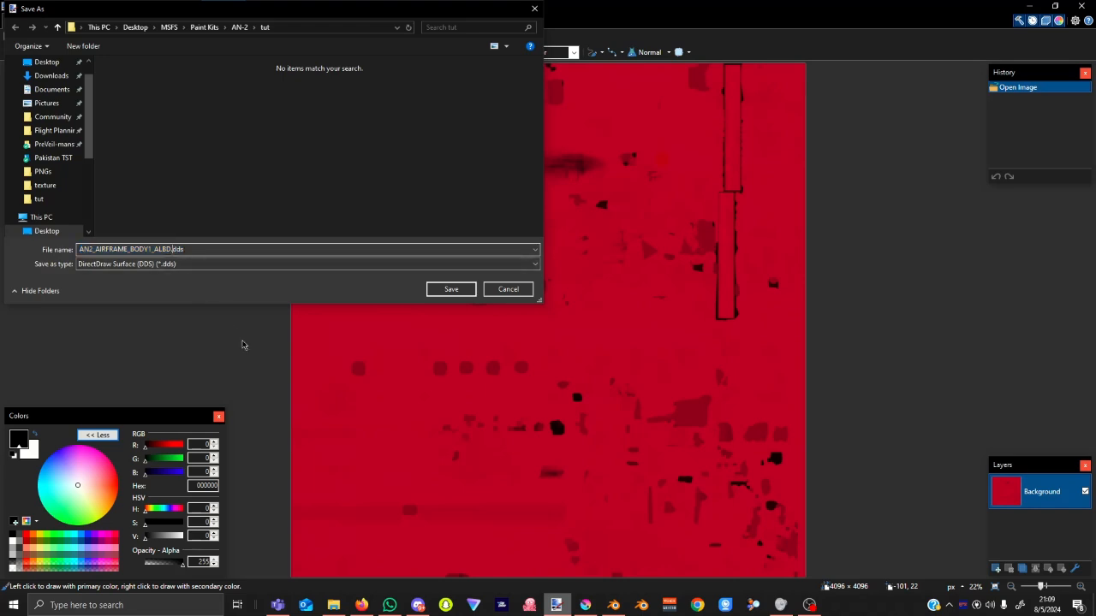
type("png")
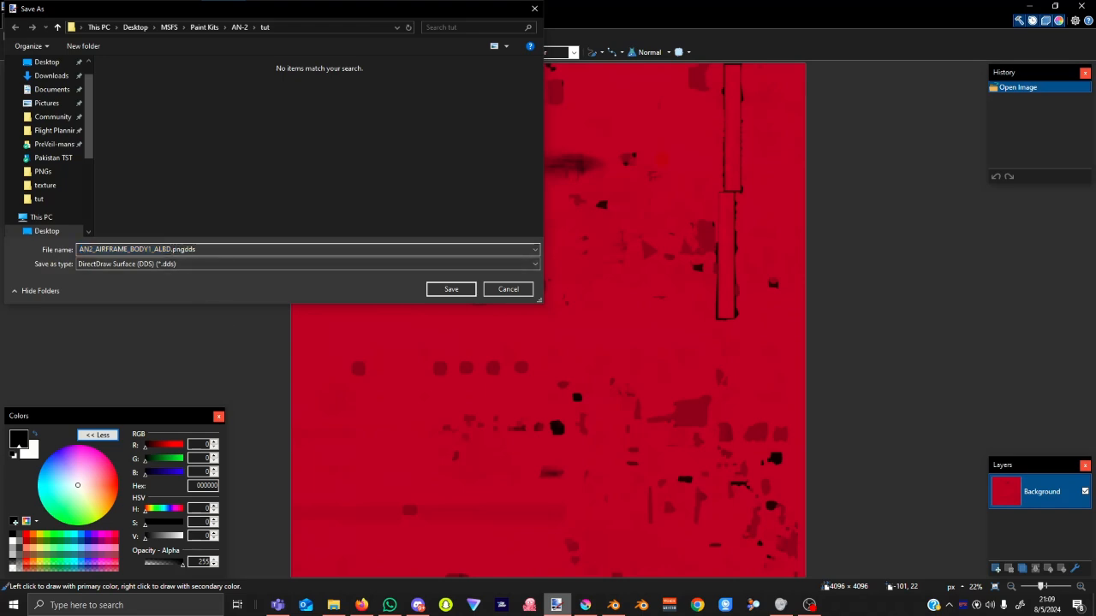
type(".")
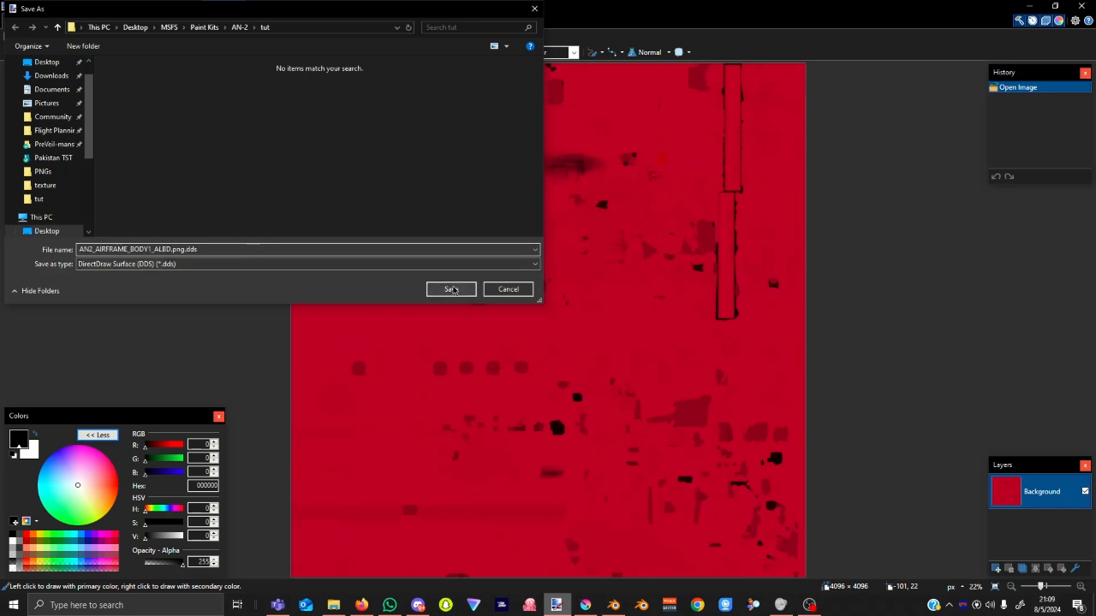
left_click(452, 290)
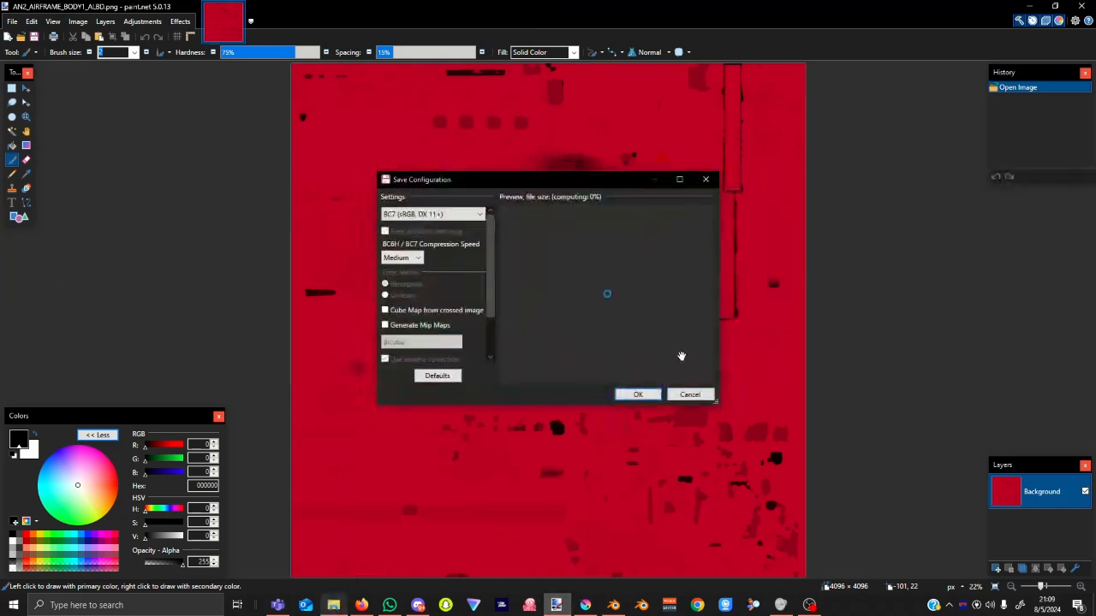
left_click(637, 396)
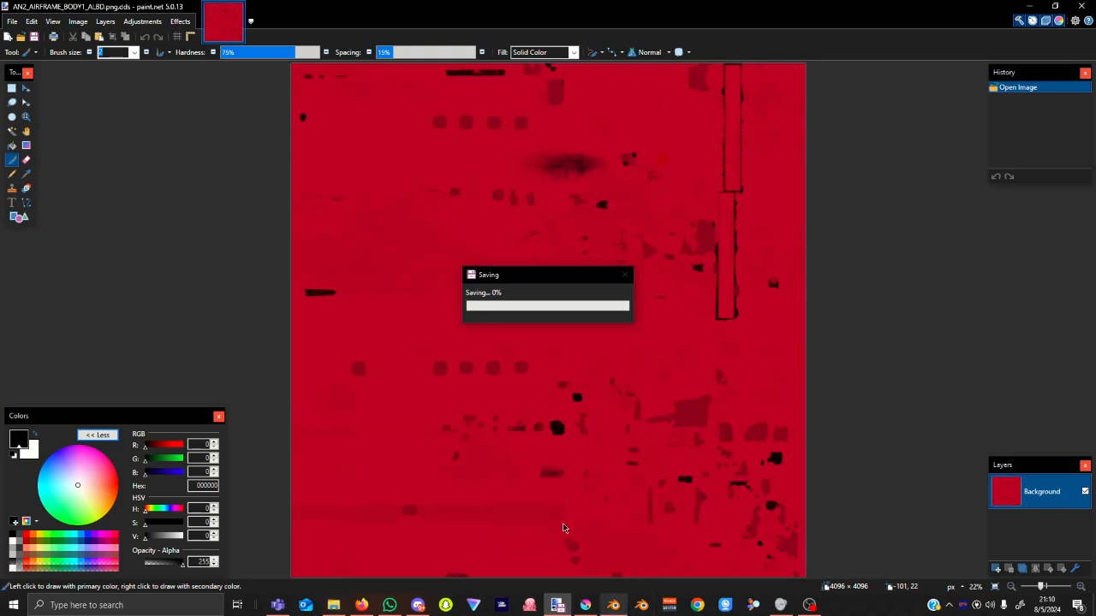
Return to Blender and zoom out until the whole red rear fuselage and tail are visible.
left_click(613, 606)
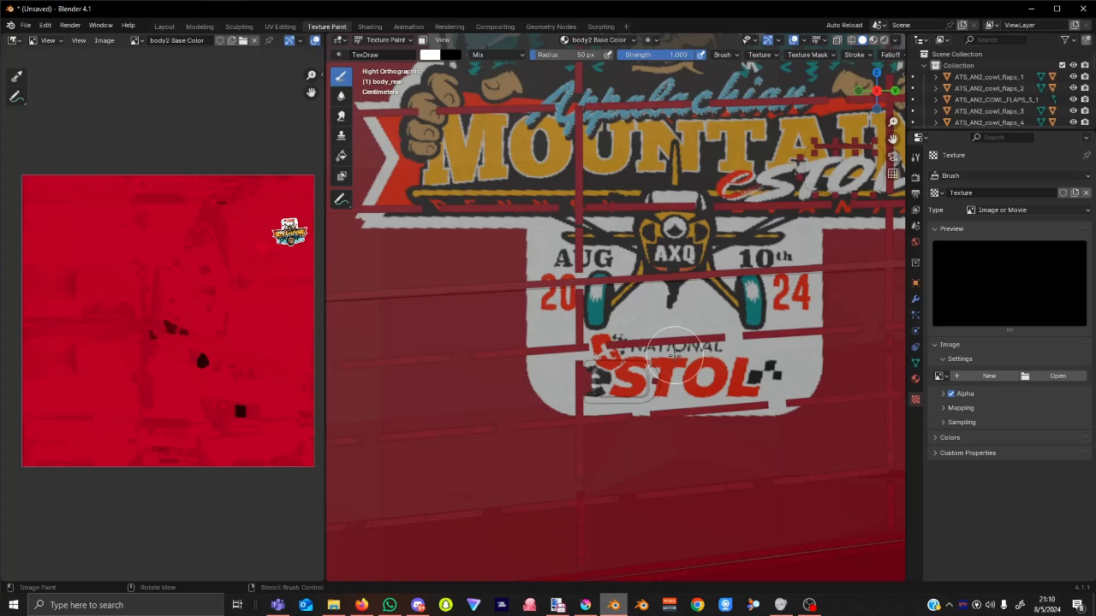
scroll(690, 356, "down", 8)
scroll(745, 343, "down", 3)
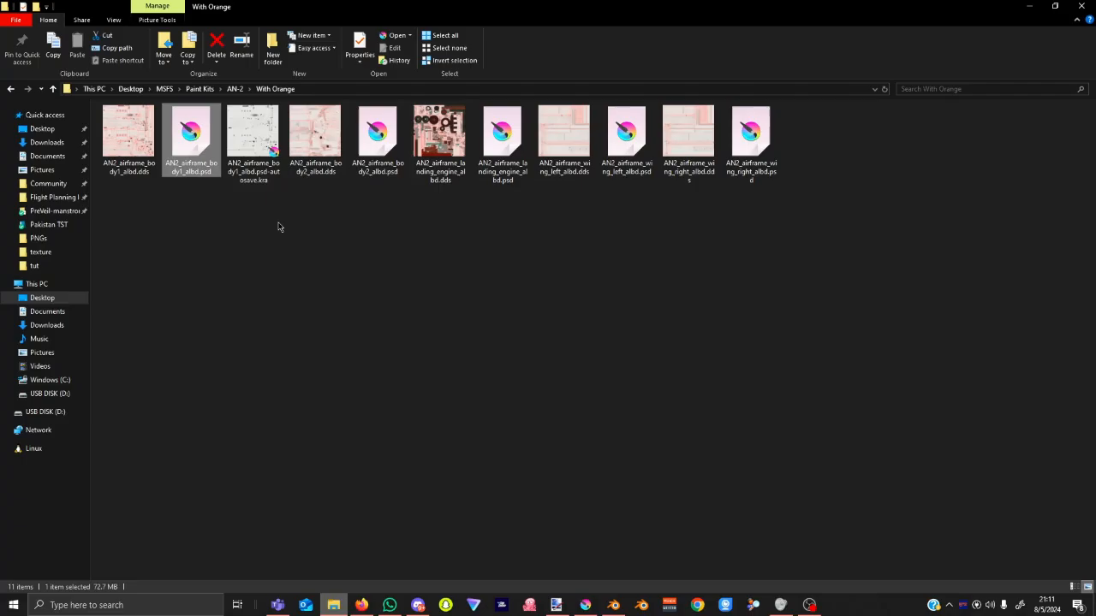
Browse from Paint Kits into the AN-2 paint kit's tut folder of exported textures.
left_click(201, 89)
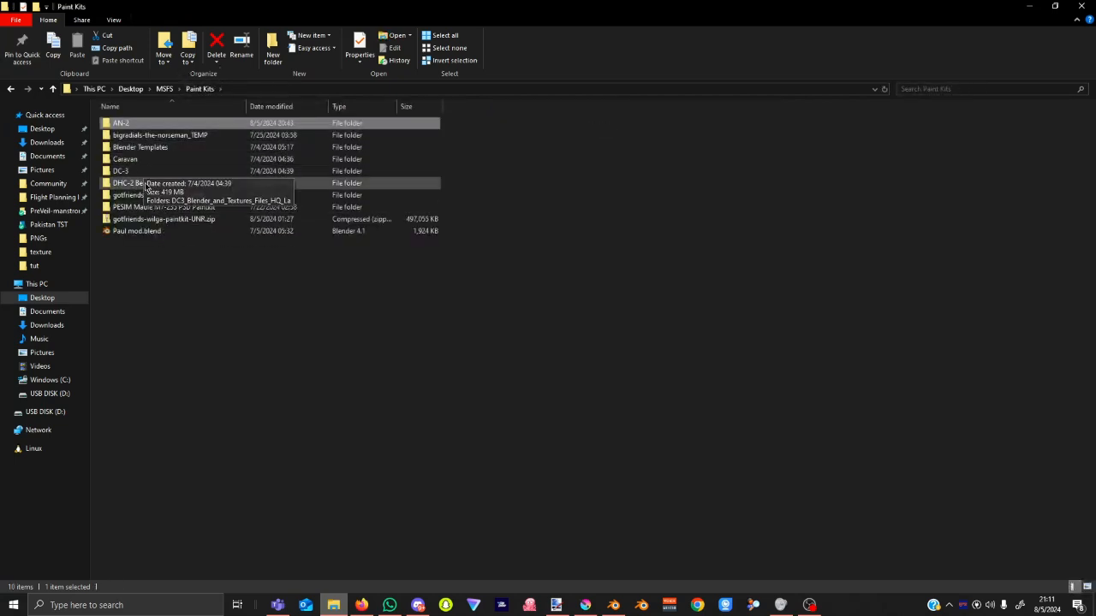
double_click(128, 124)
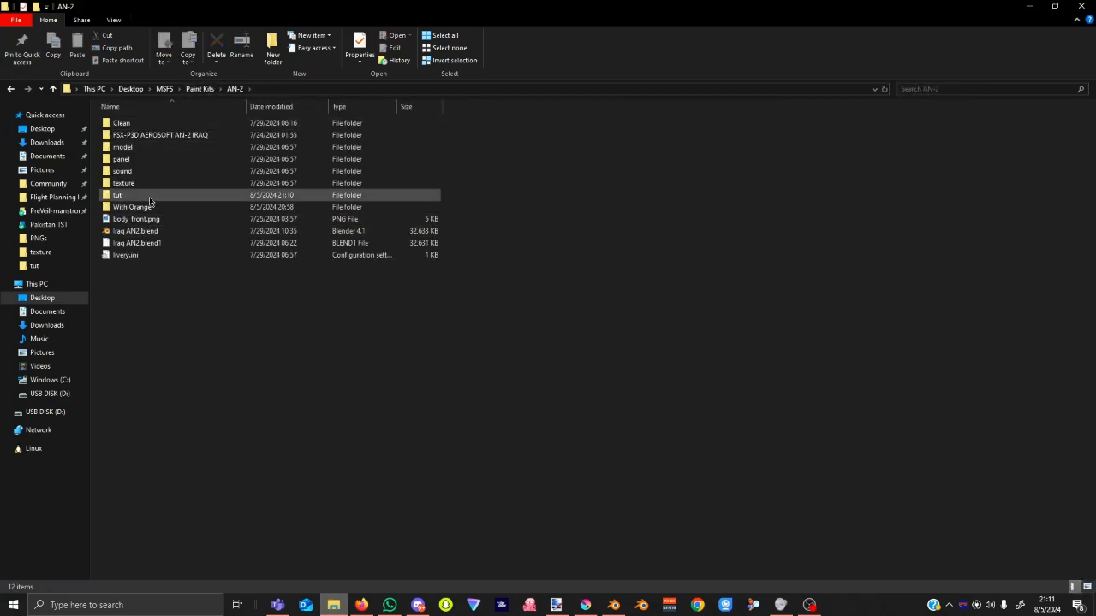
double_click(148, 196)
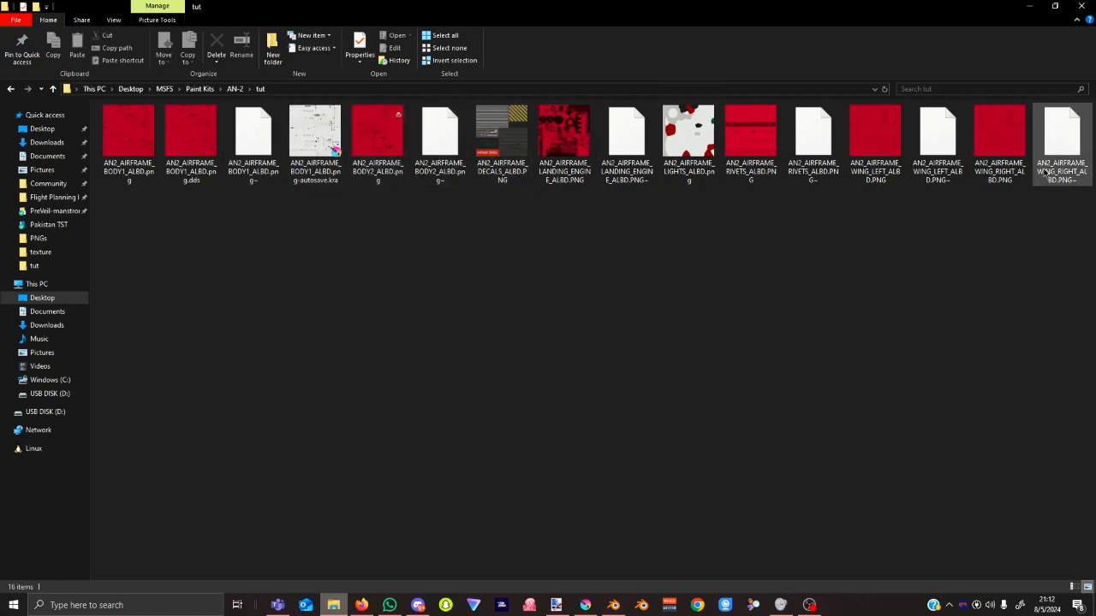
Open the texture.D-FOJB folder via Community > Antonov package > SimObjects > Airplanes > D_FOJB.
left_click(51, 183)
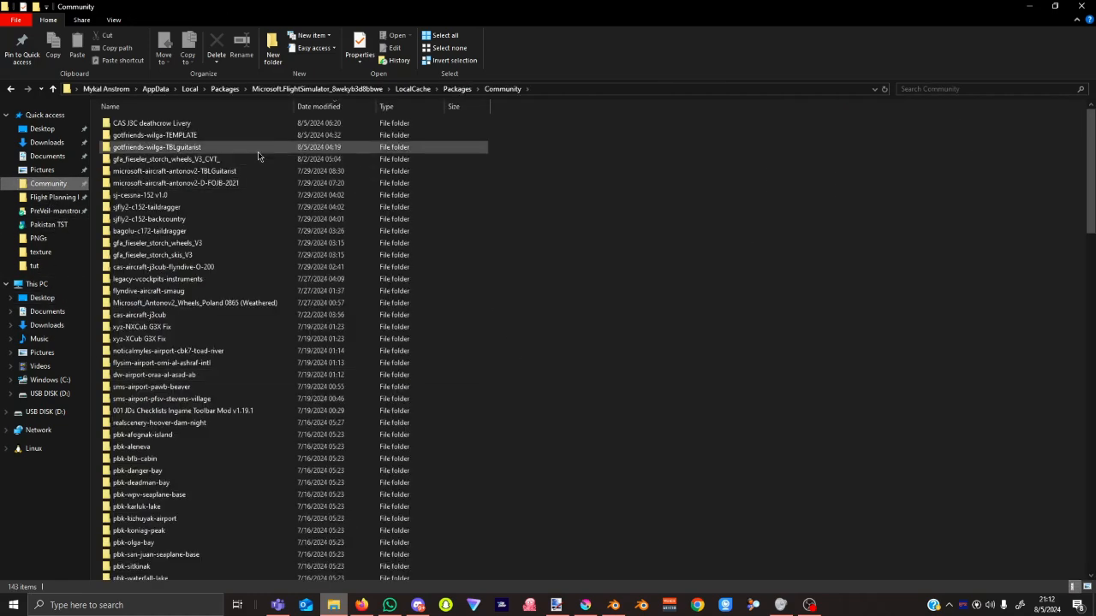
double_click(219, 174)
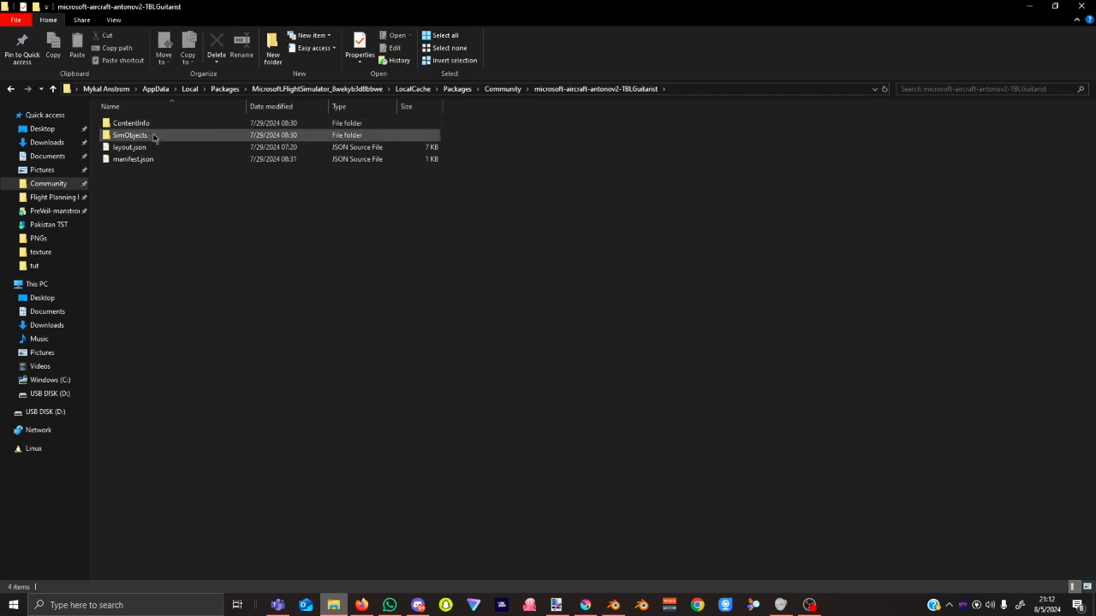
left_click(155, 138)
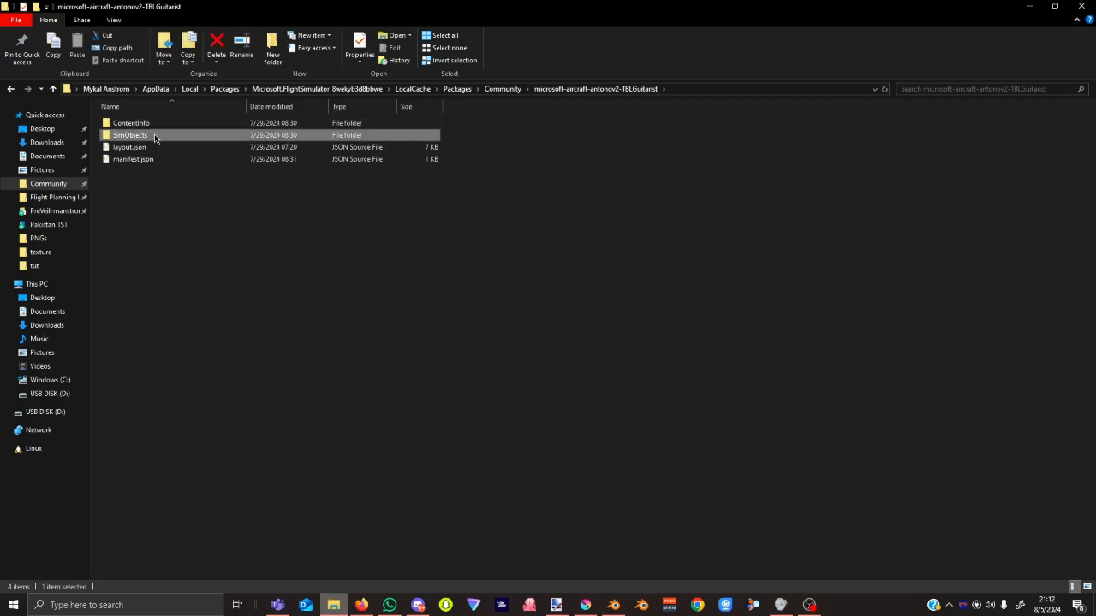
double_click(154, 137)
double_click(149, 126)
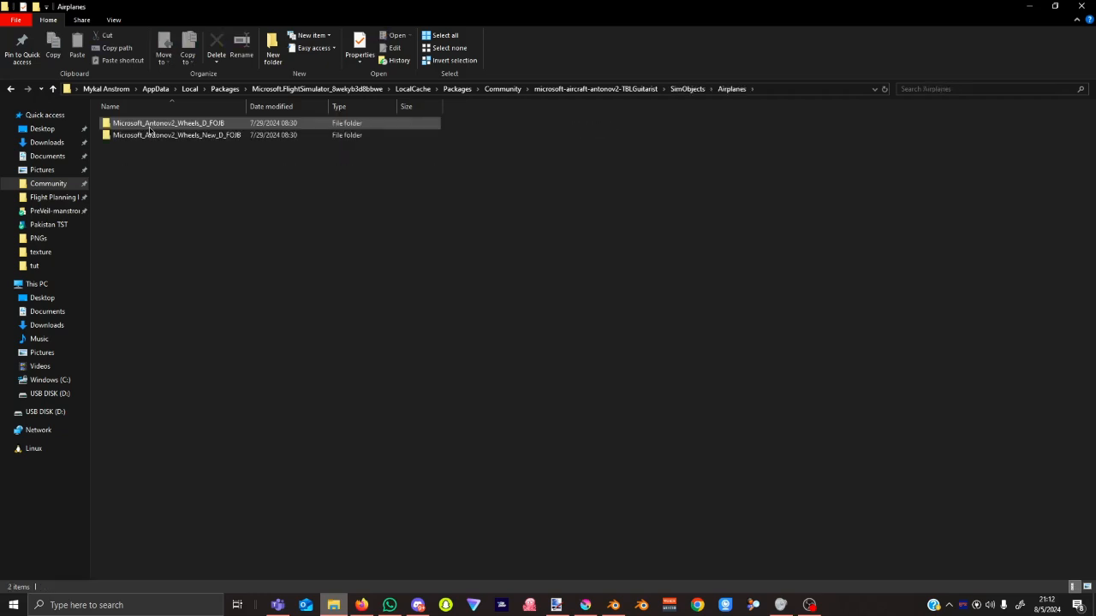
double_click(149, 127)
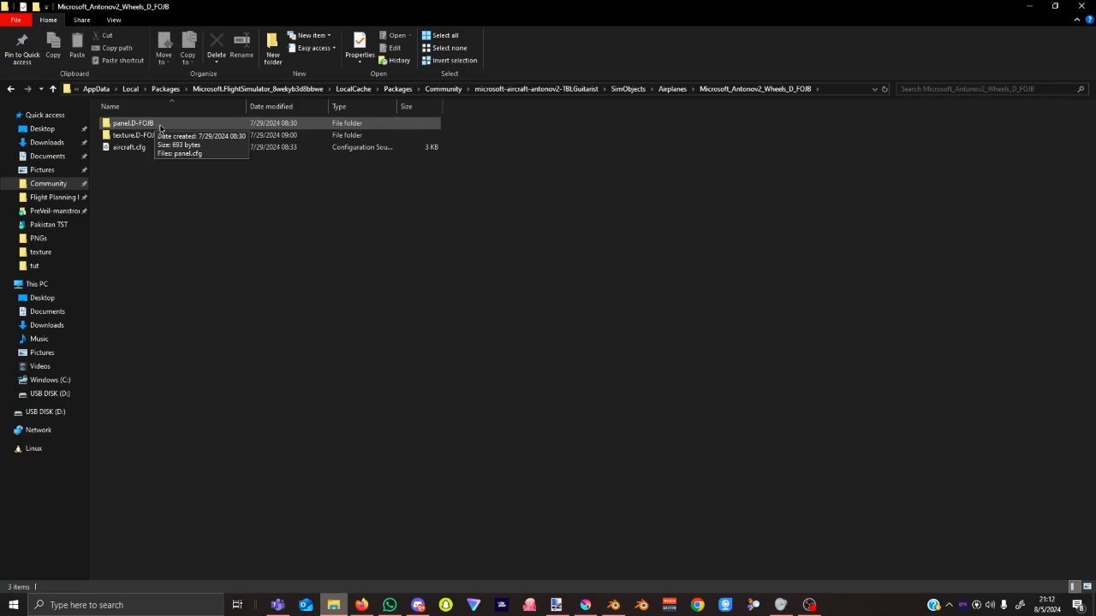
double_click(162, 137)
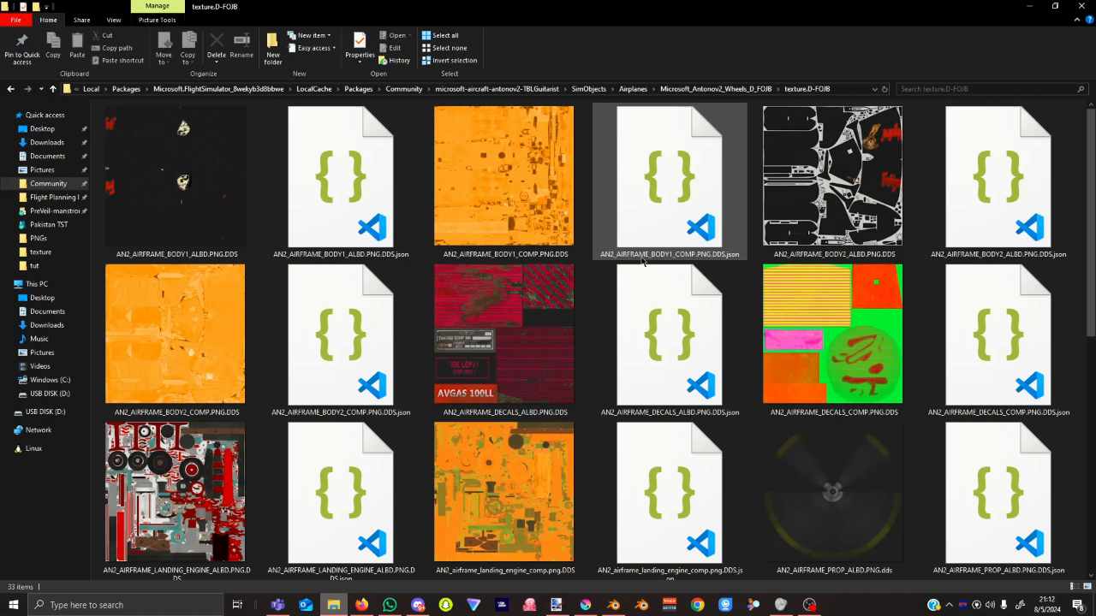
Show the livery textures as medium icons, then open the D_FOJB aircraft.cfg in the code editor.
right_click(591, 181)
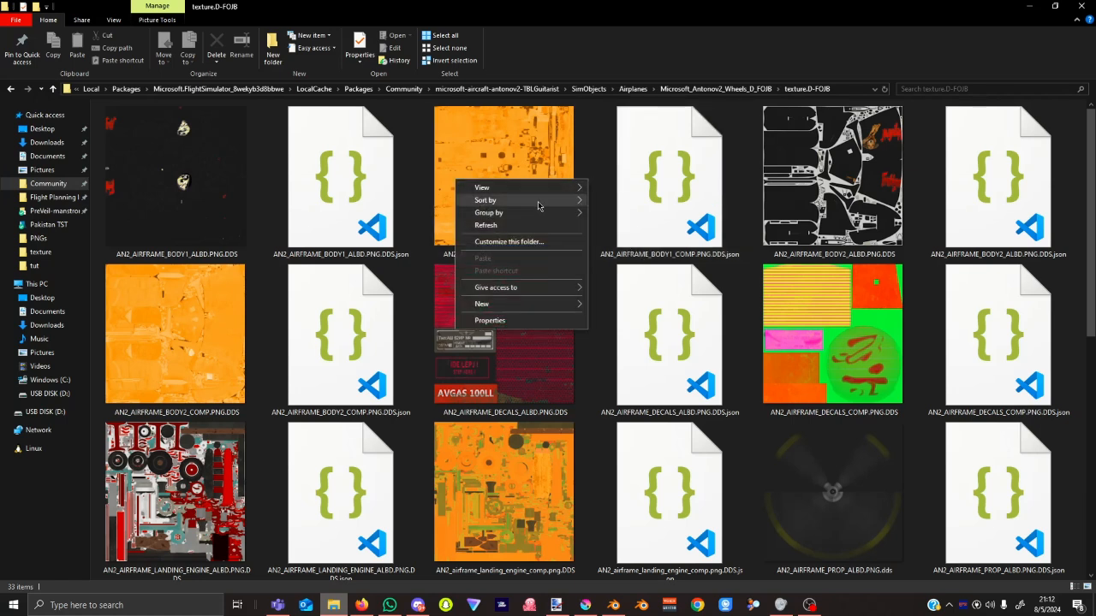
mouse_move(577, 190)
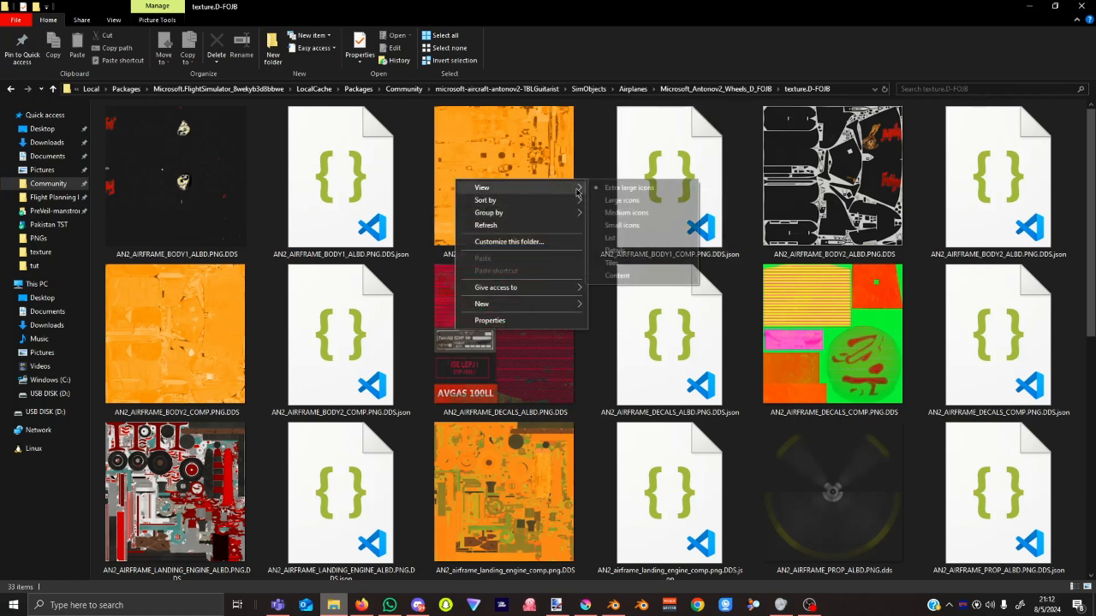
left_click(629, 212)
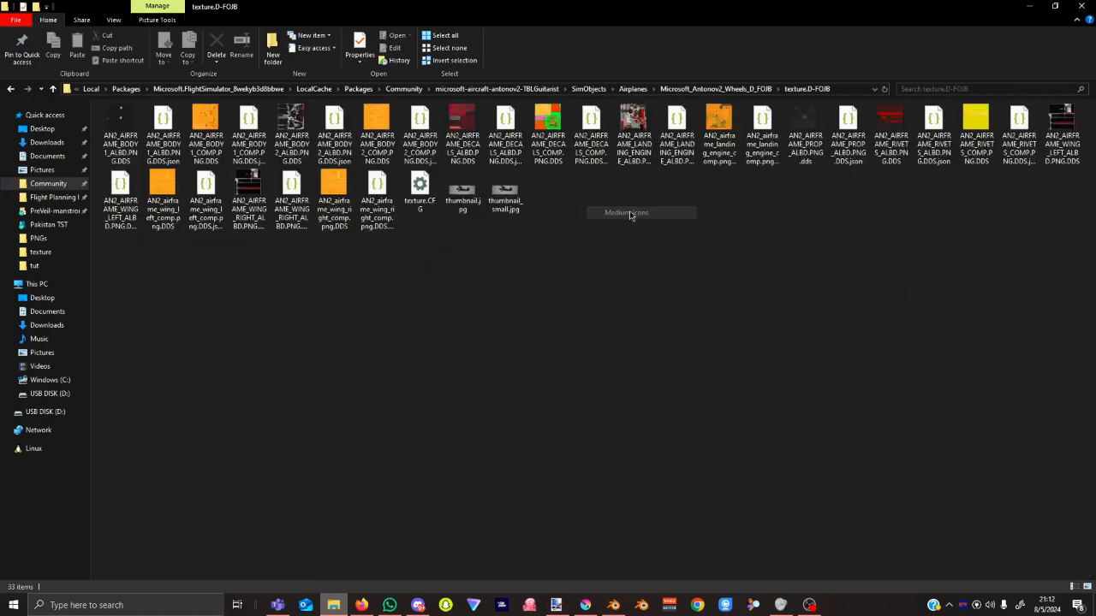
left_click(721, 89)
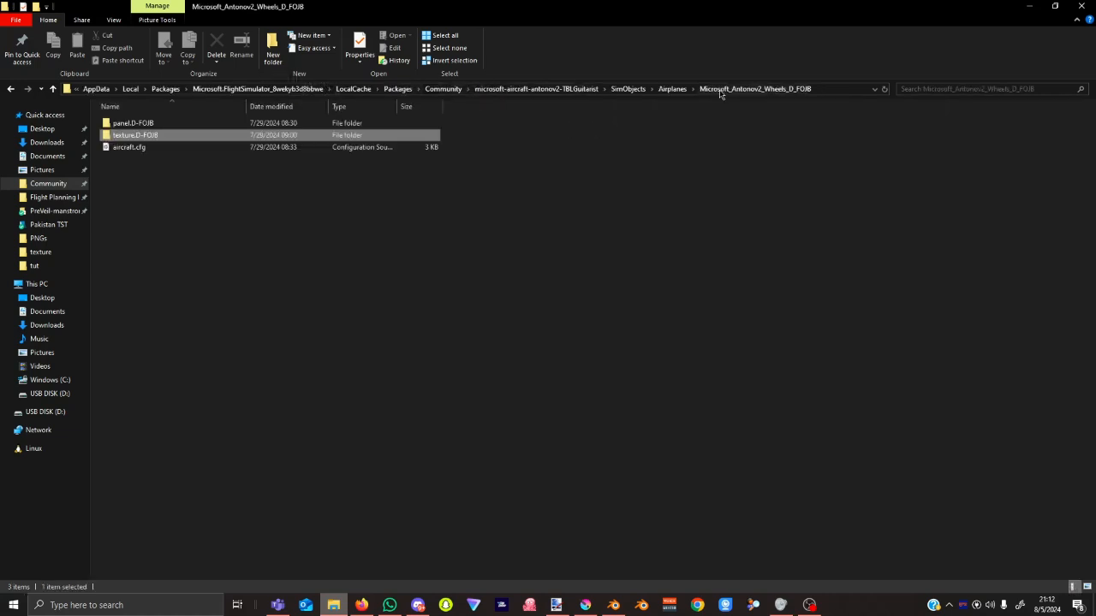
double_click(166, 149)
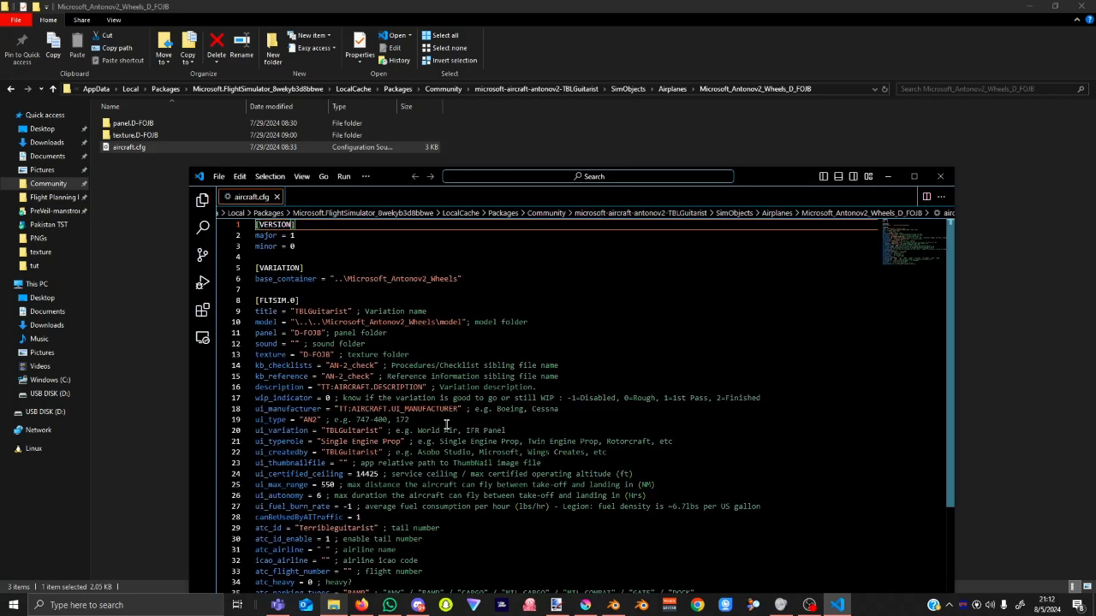
Look over aircraft.cfg's [VARIATION] and [FLTSIM.0] settings, then close Visual Studio Code.
scroll(471, 389, "down", 1)
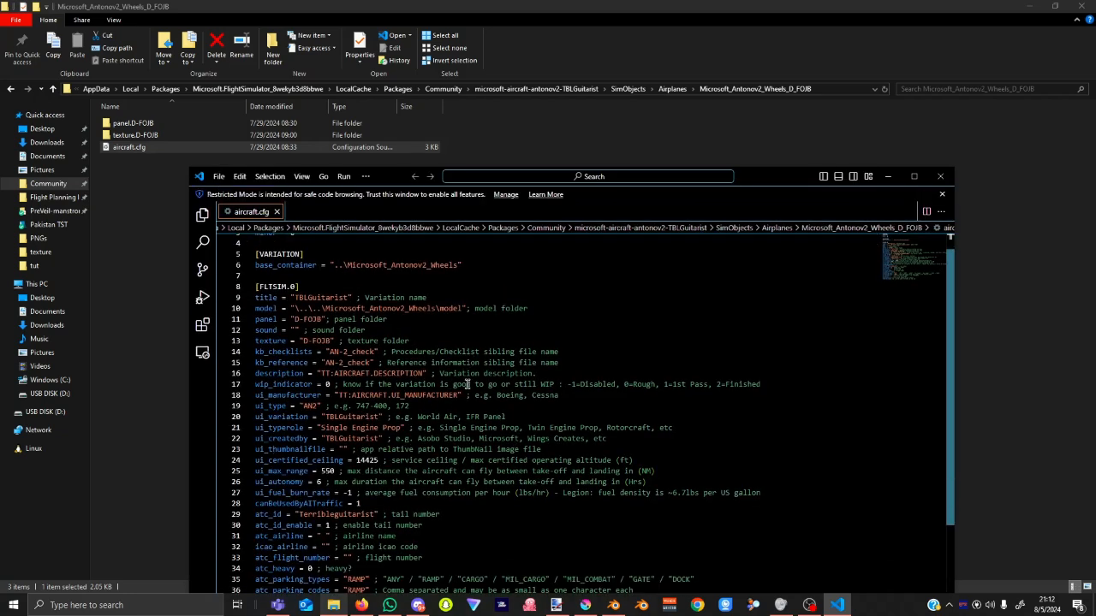
scroll(486, 387, "down", 1)
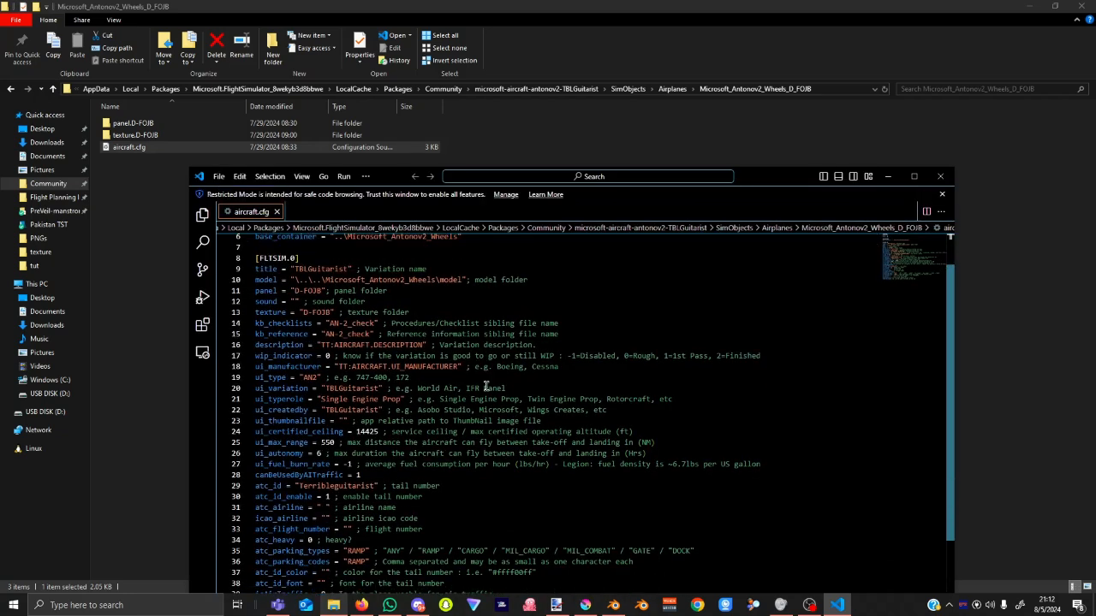
scroll(486, 387, "up", 1)
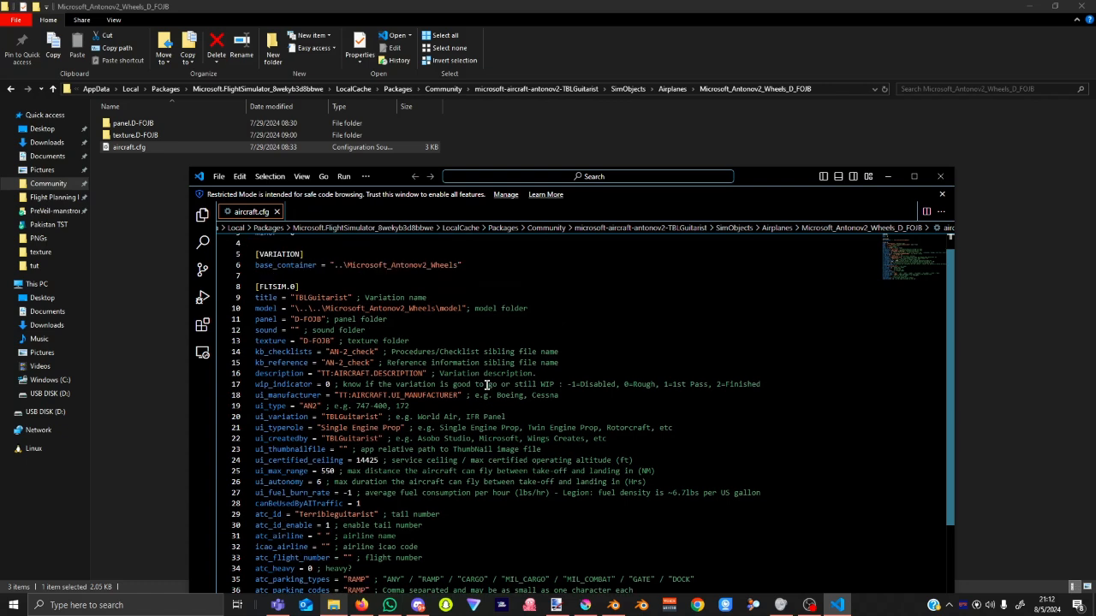
scroll(487, 387, "up", 1)
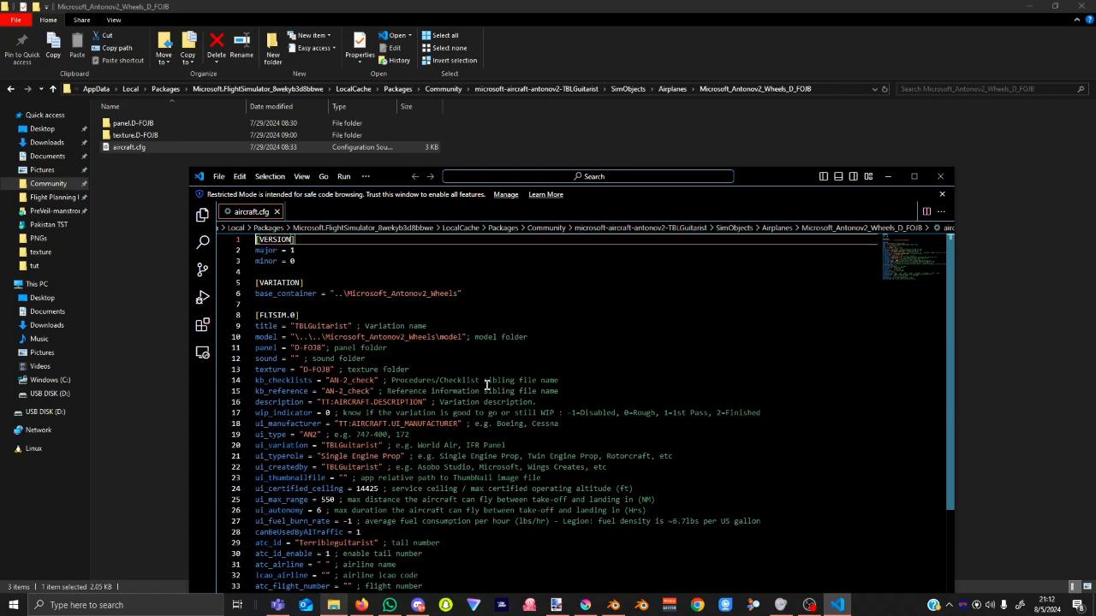
left_click(940, 176)
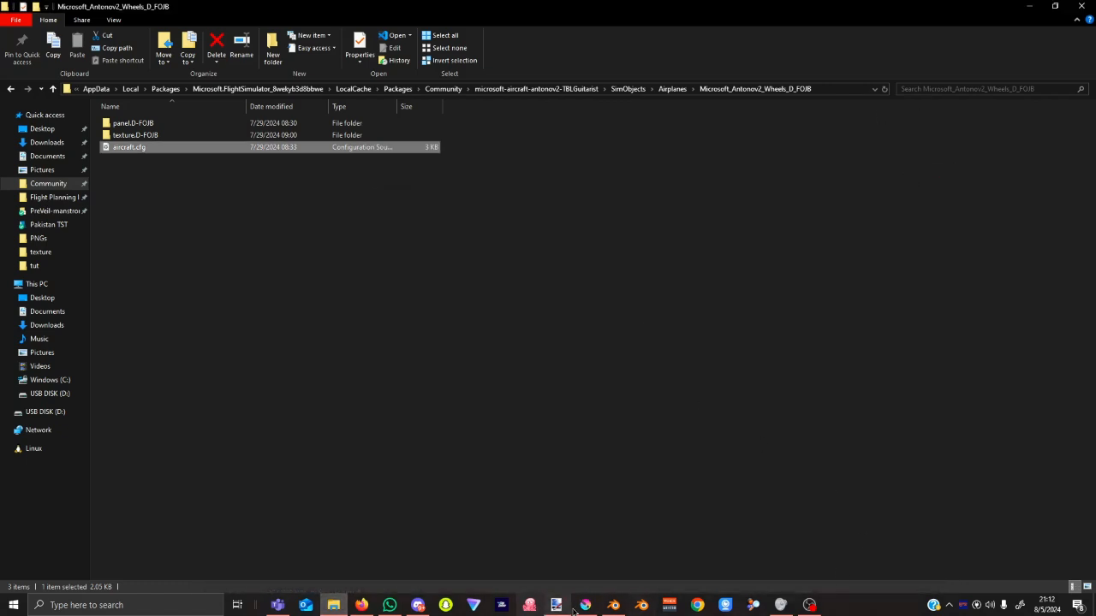
Switch to Blender, then put the recording OBS Studio window on top of it.
left_click(622, 608)
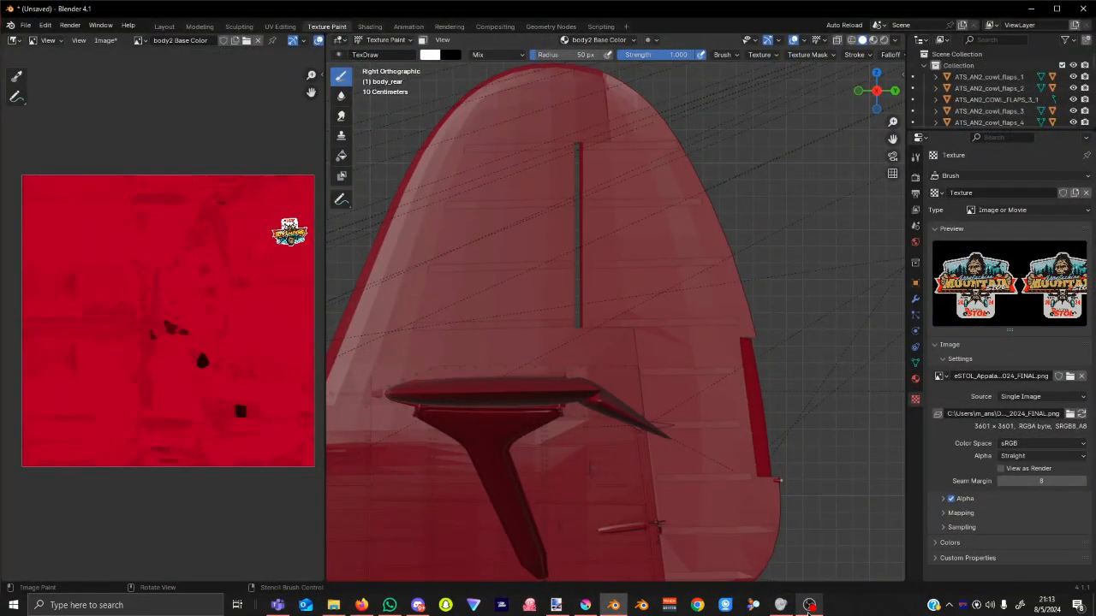
left_click(809, 605)
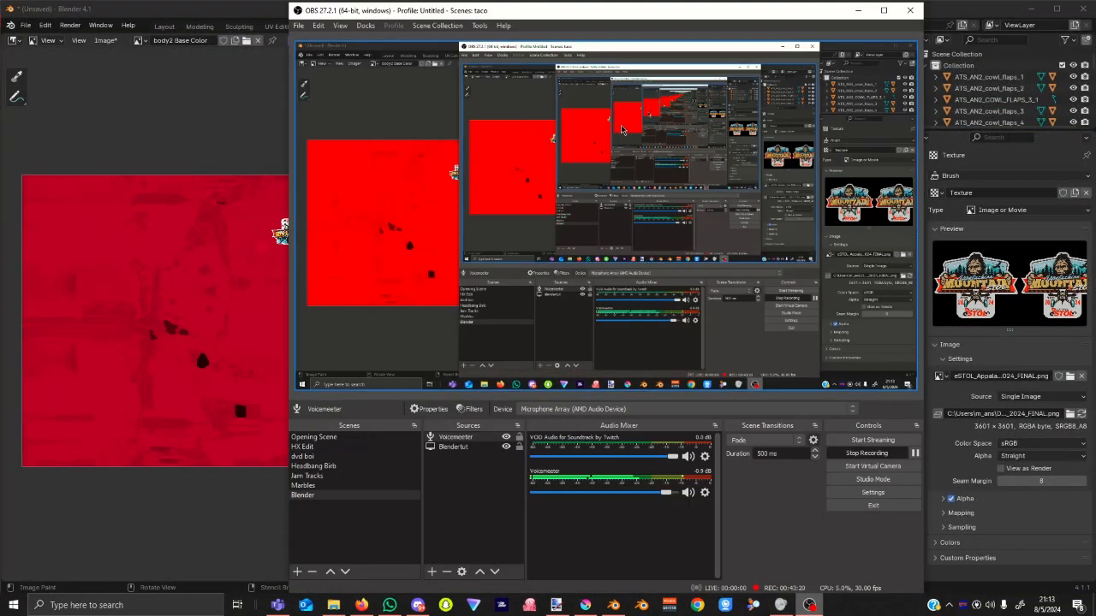